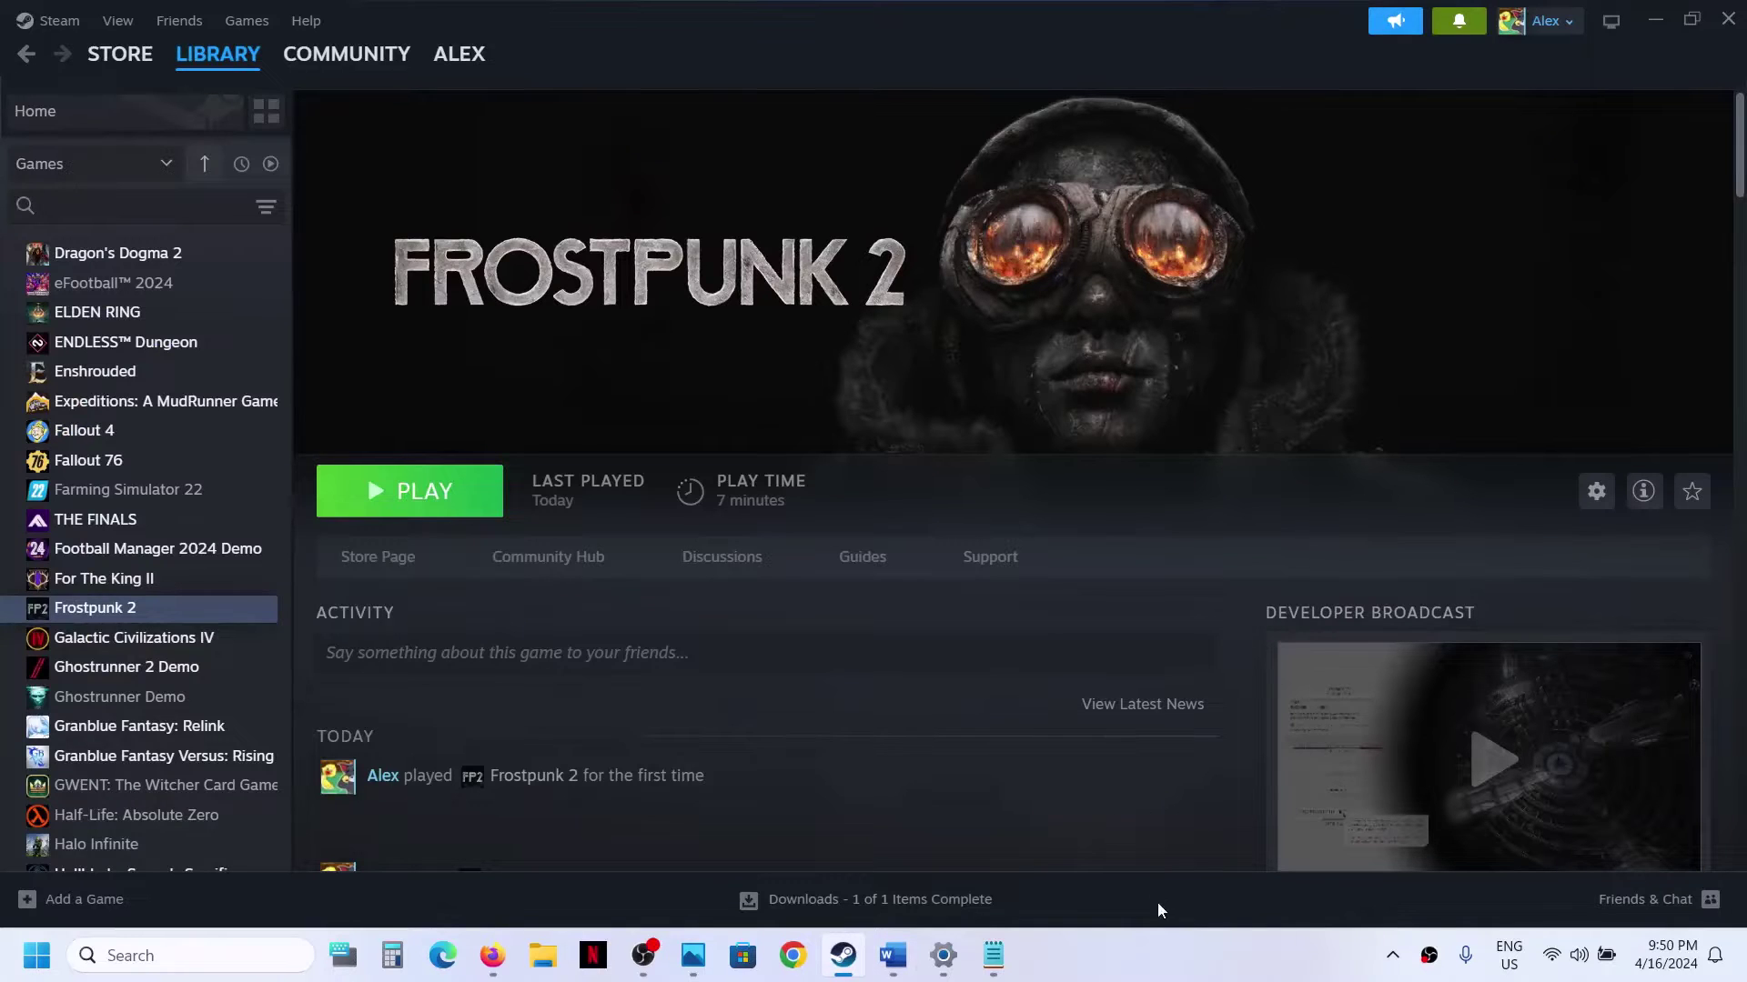
Switch to the Word notes and highlight Step 1, about installing the game on an SSD instead of HDD.
{"action": "left_click", "coordinate": [1126, 966]}
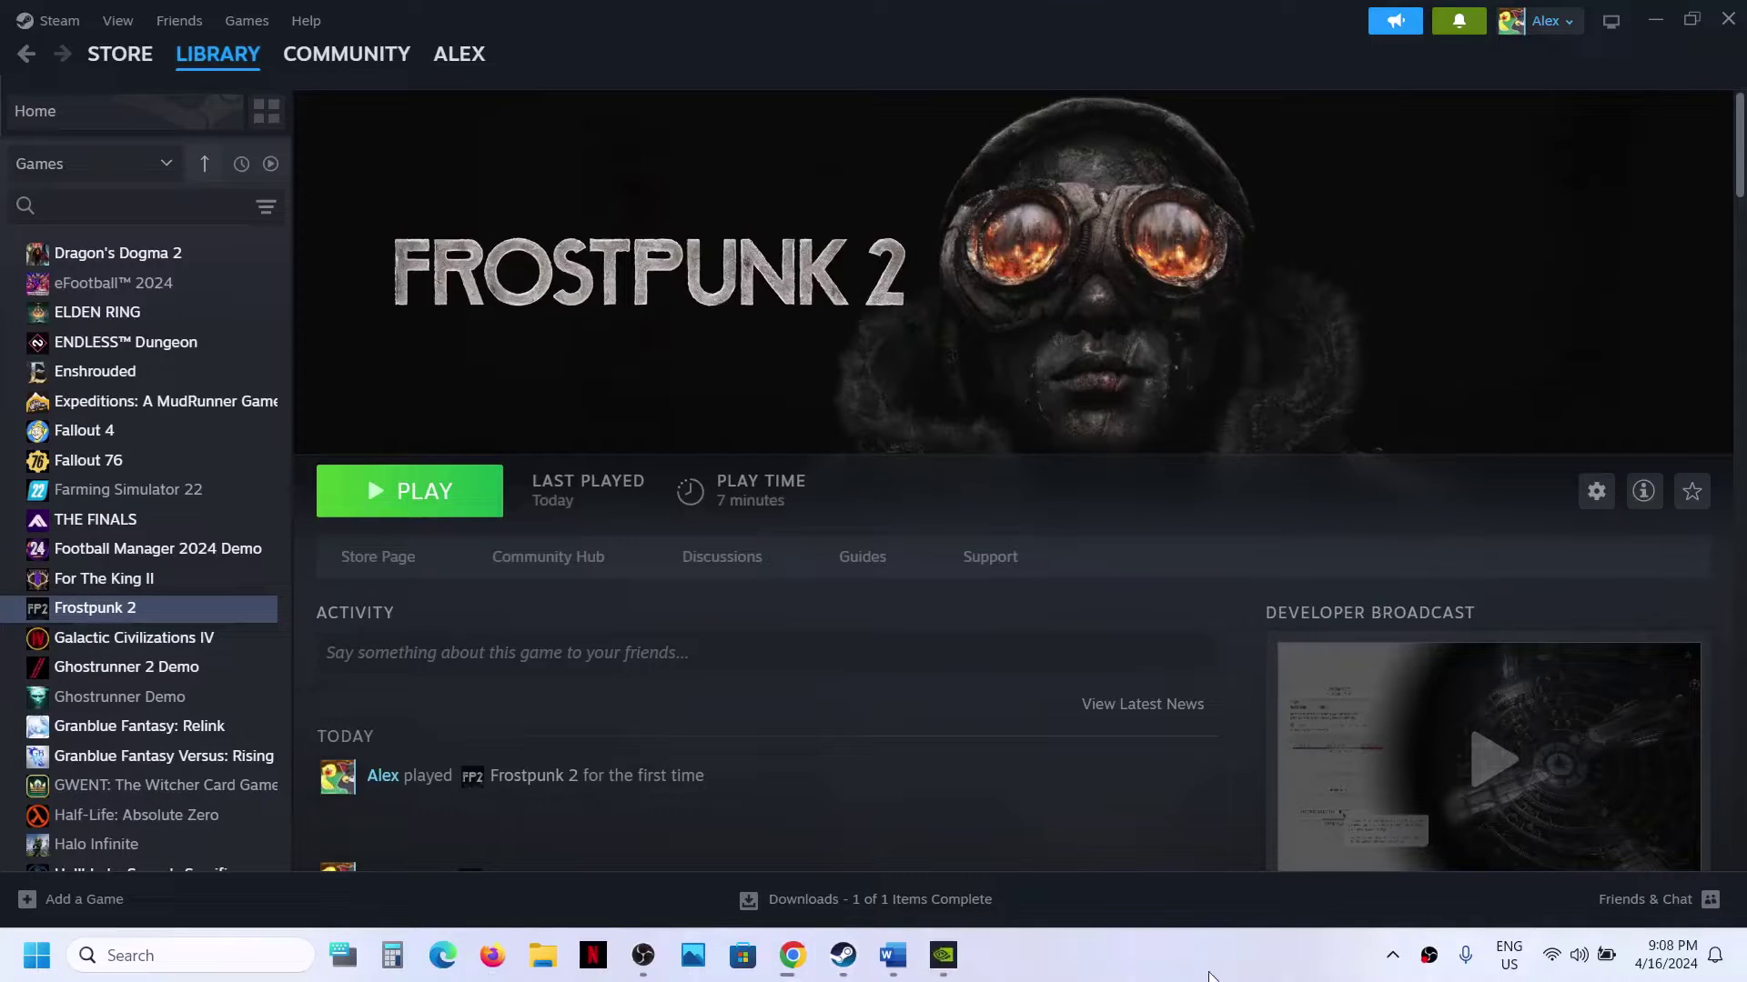
{"action": "left_click", "coordinate": [892, 955]}
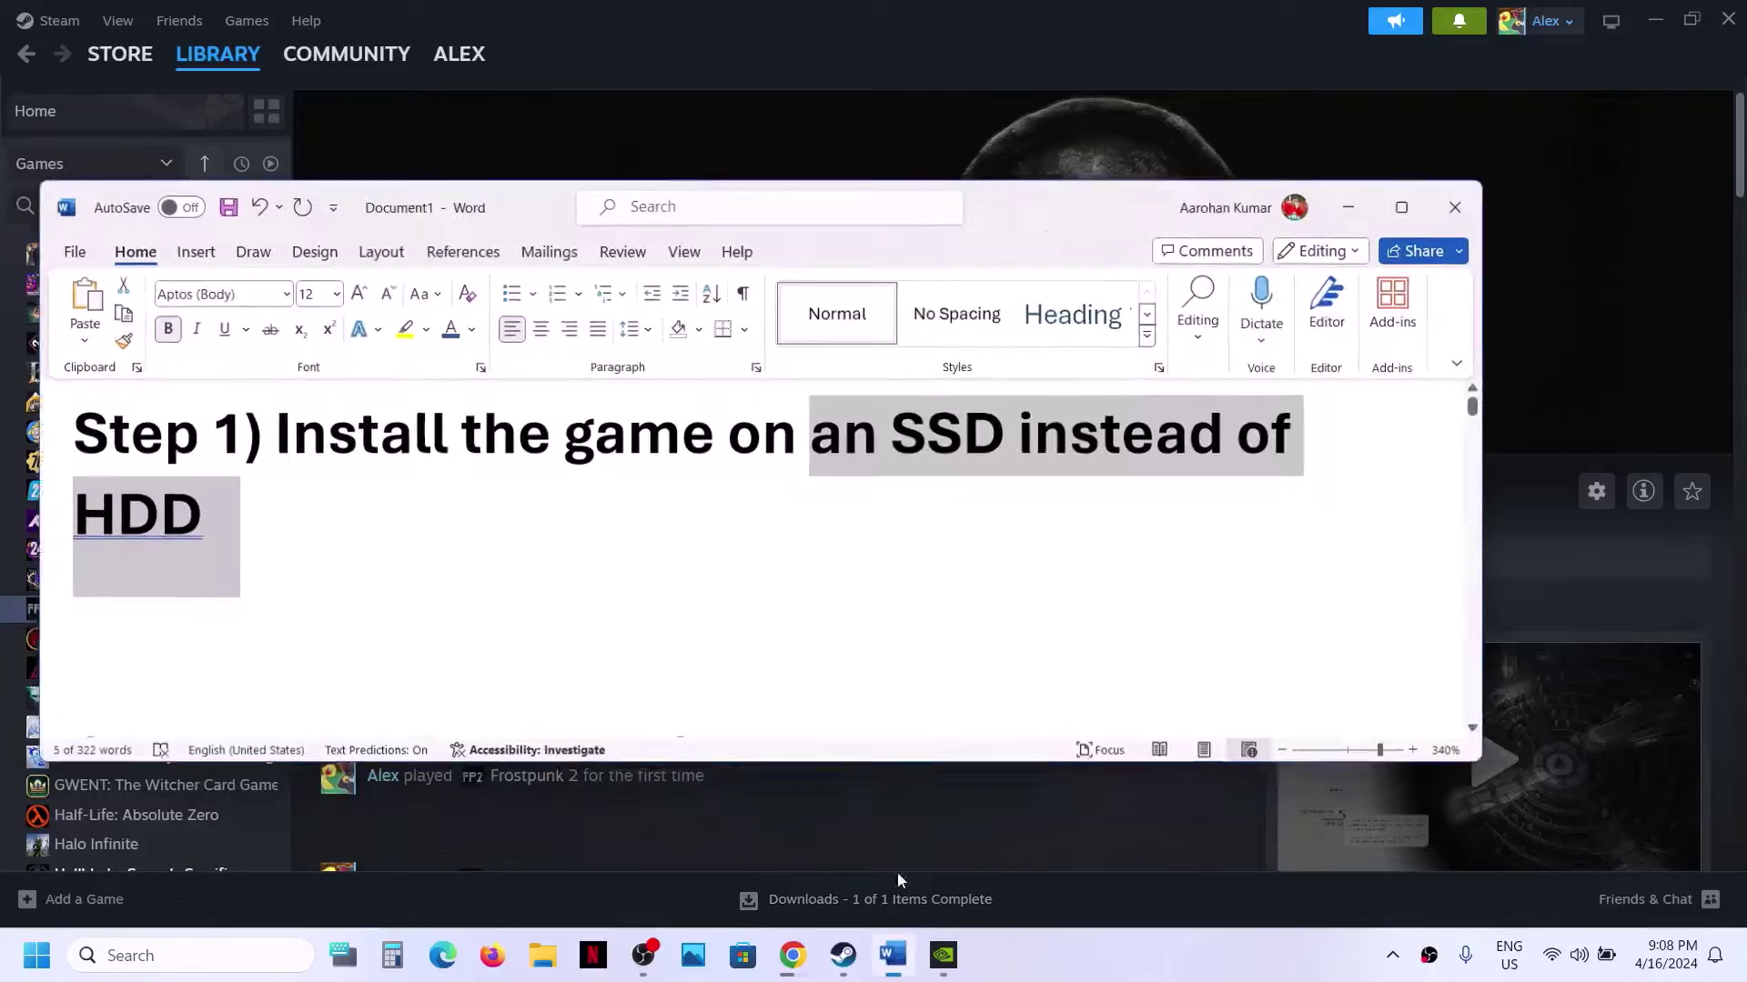
{"action": "left_click_drag", "start_coordinate": [402, 432], "coordinate": [184, 521]}
{"action": "left_click", "coordinate": [184, 521]}
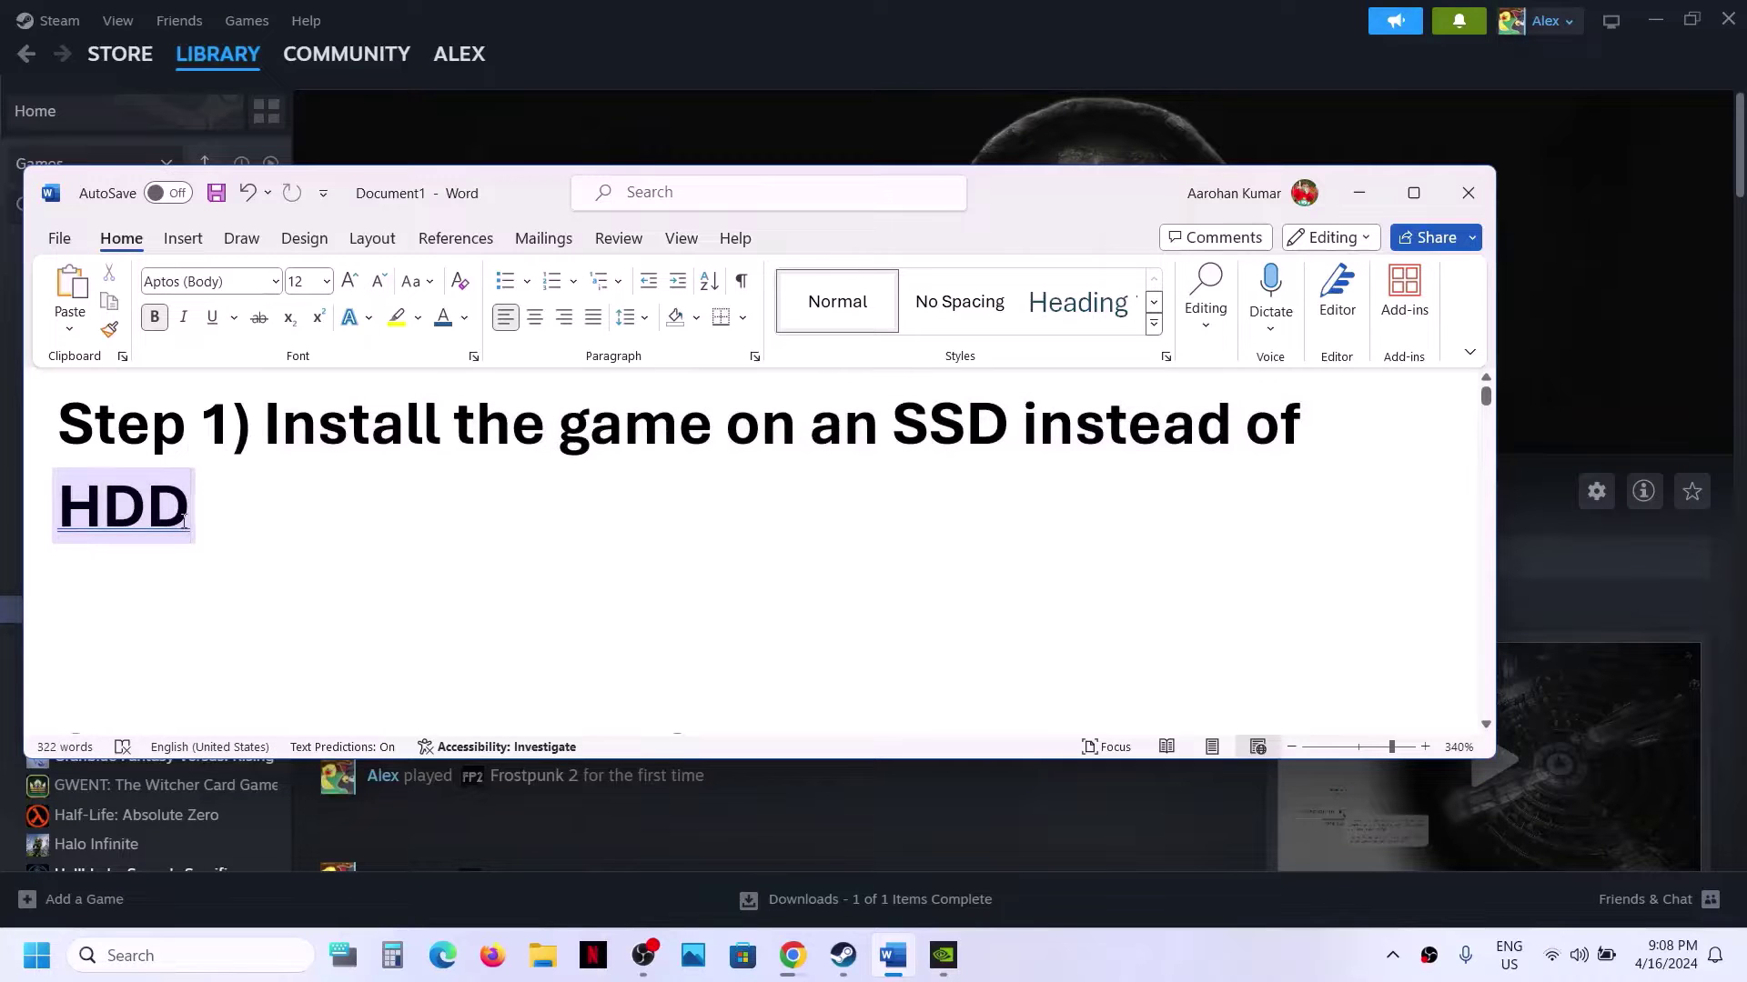
{"action": "left_click", "coordinate": [895, 434]}
{"action": "left_click_drag", "start_coordinate": [894, 428], "coordinate": [964, 428]}
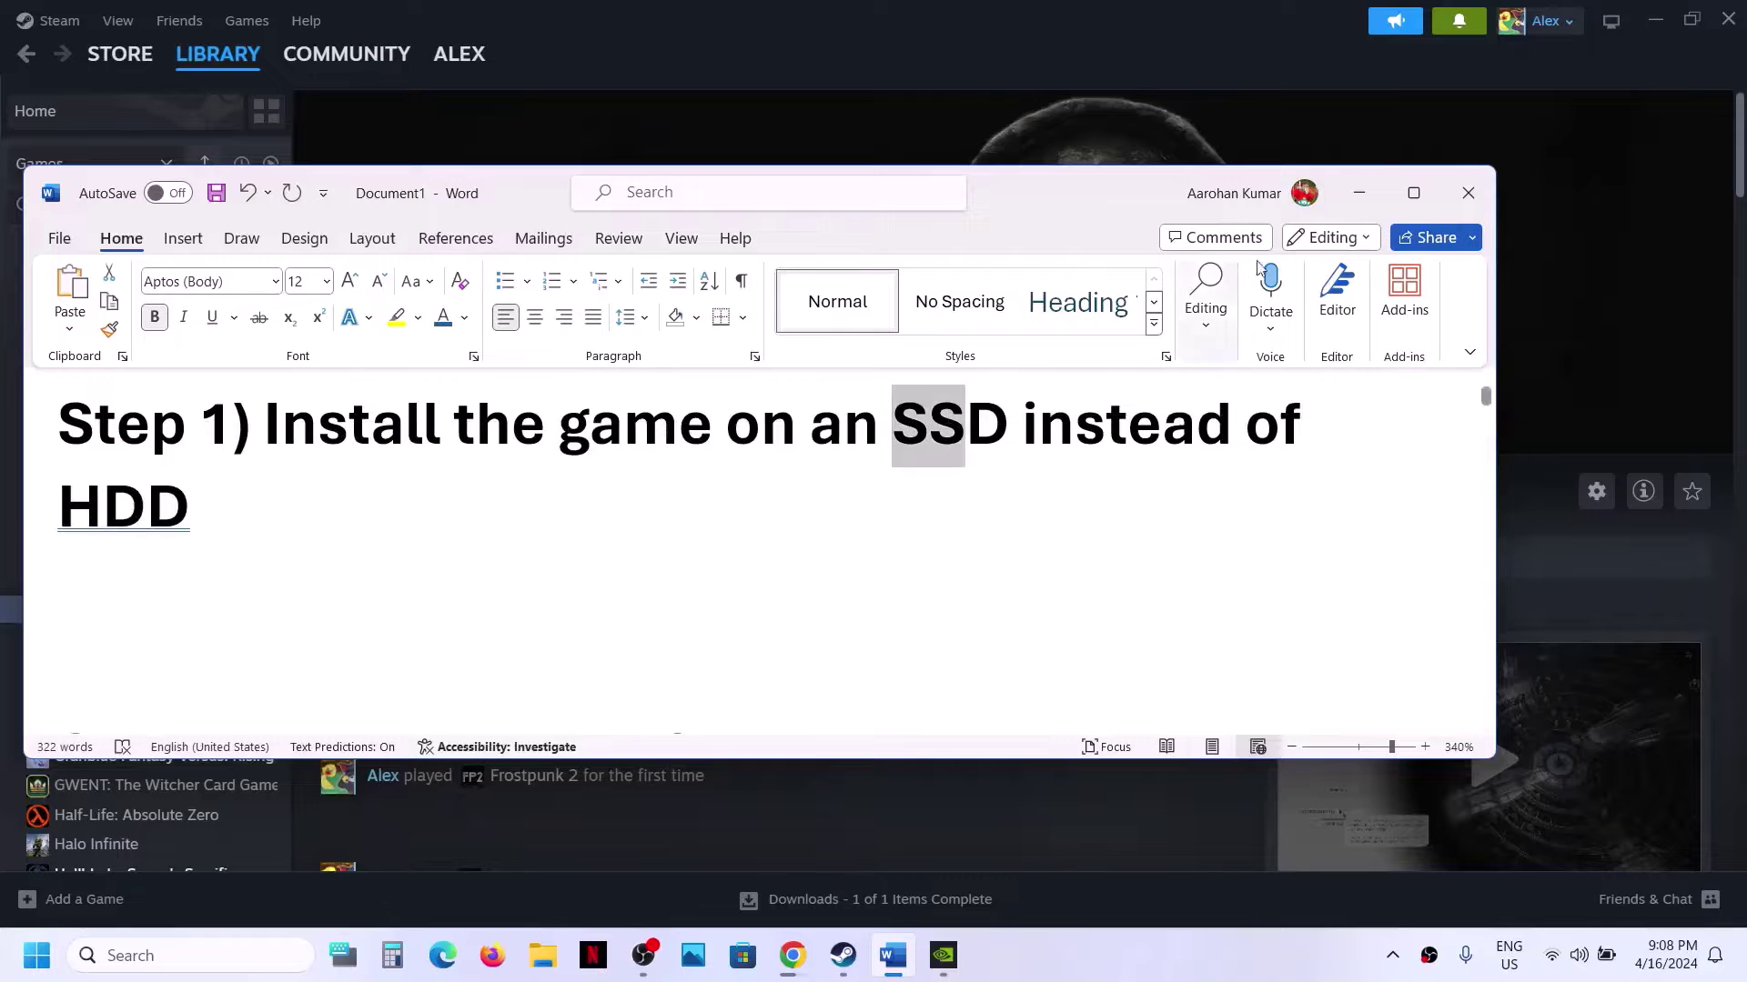
{"action": "left_click_drag", "start_coordinate": [261, 421], "coordinate": [433, 506]}
{"action": "left_click", "coordinate": [436, 510]}
Highlight Step 2, Restart your PC, in the notes and show the Windows power options without choosing one.
{"action": "scroll", "coordinate": [436, 510], "scroll_direction": "down", "scroll_amount": 1}
{"action": "scroll", "coordinate": [337, 496], "scroll_direction": "down", "scroll_amount": 2}
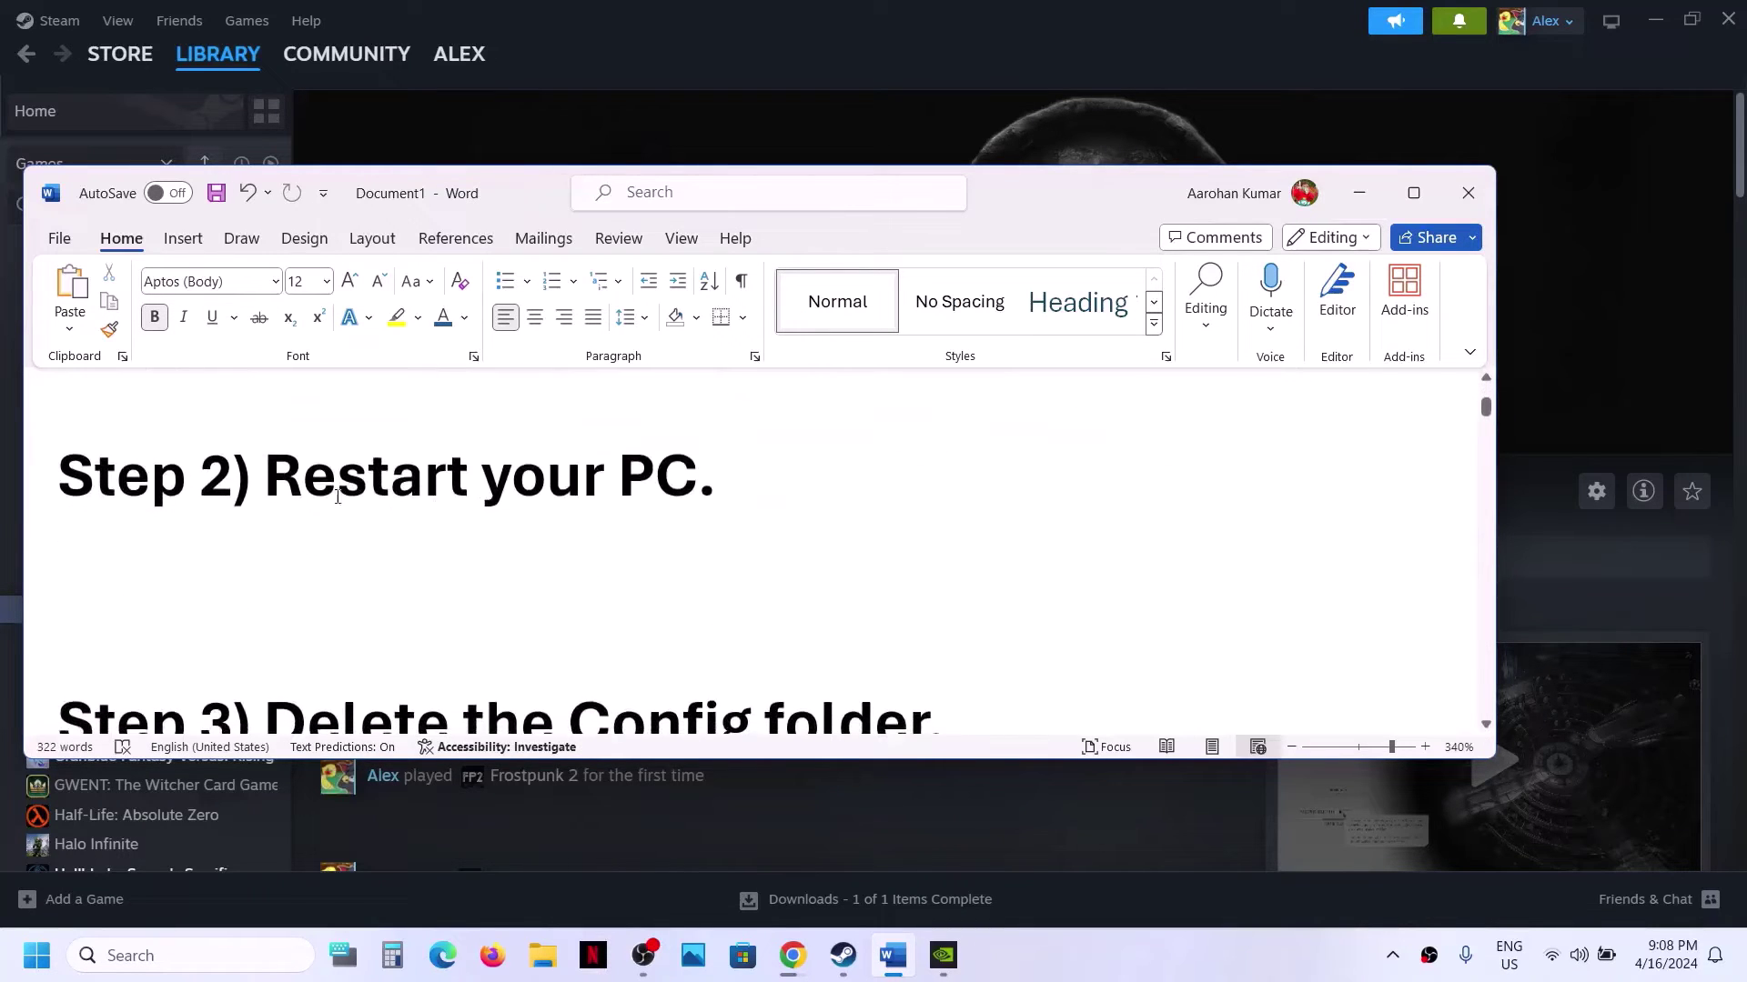
{"action": "left_click_drag", "start_coordinate": [303, 489], "coordinate": [655, 491]}
{"action": "left_click", "coordinate": [1359, 193]}
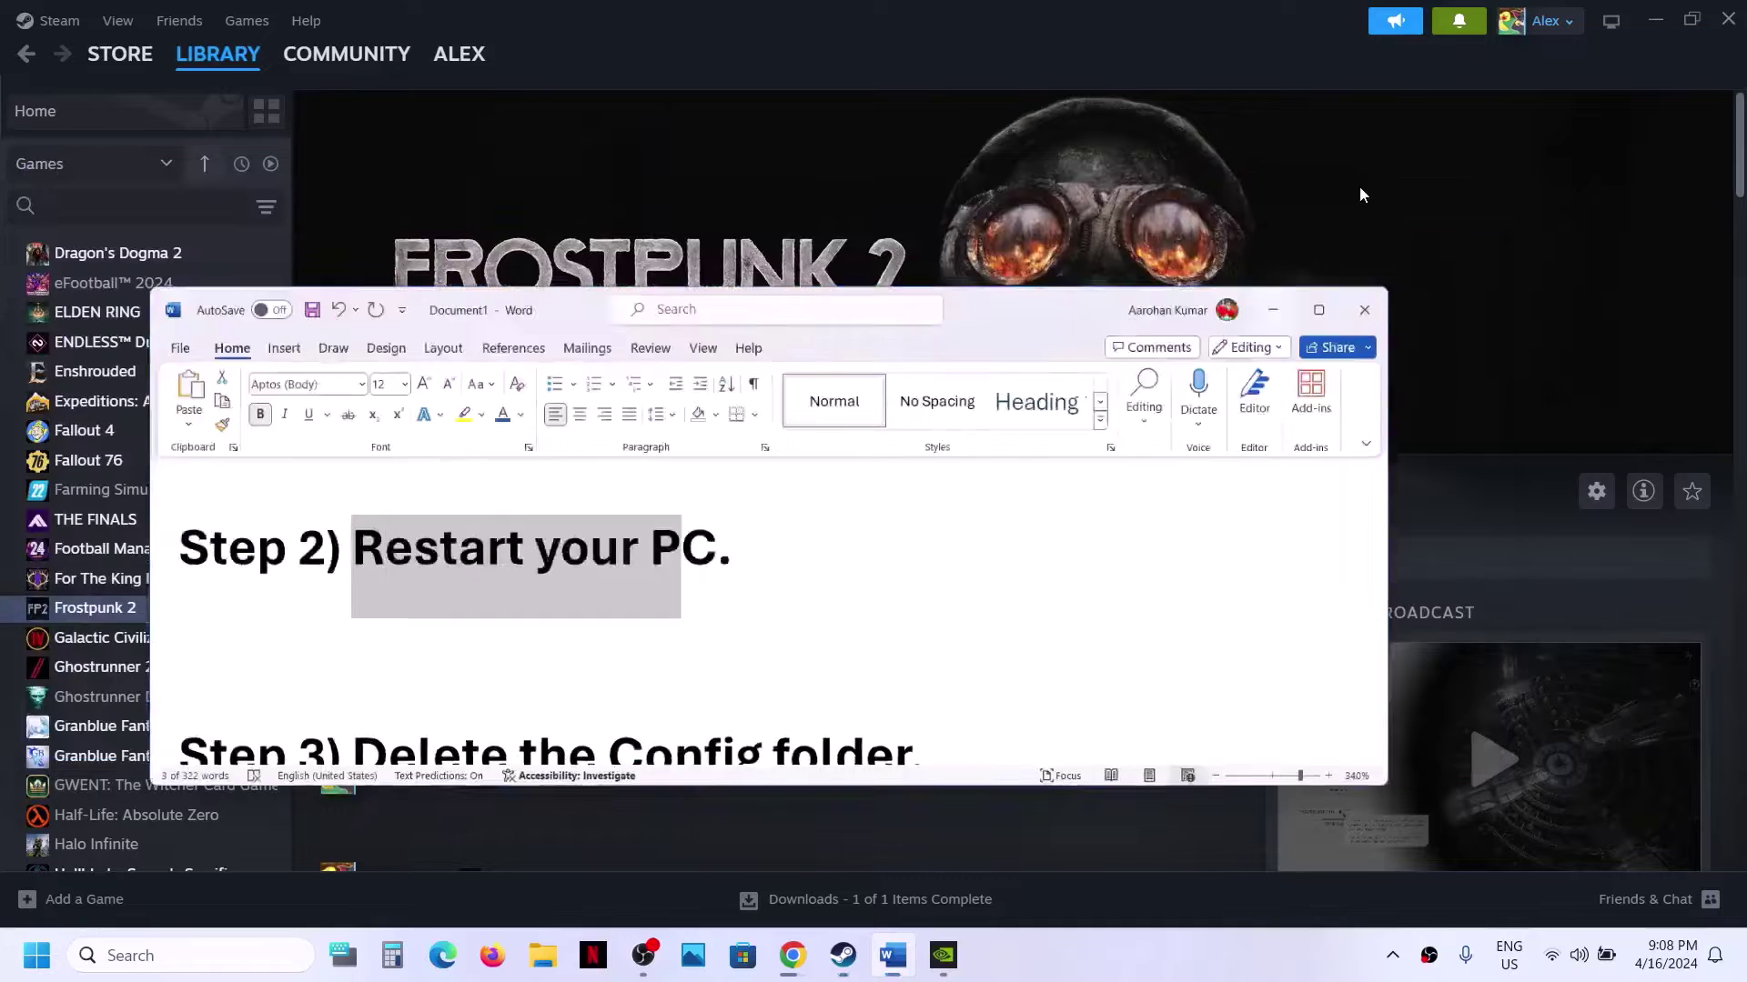
{"action": "left_click", "coordinate": [36, 955]}
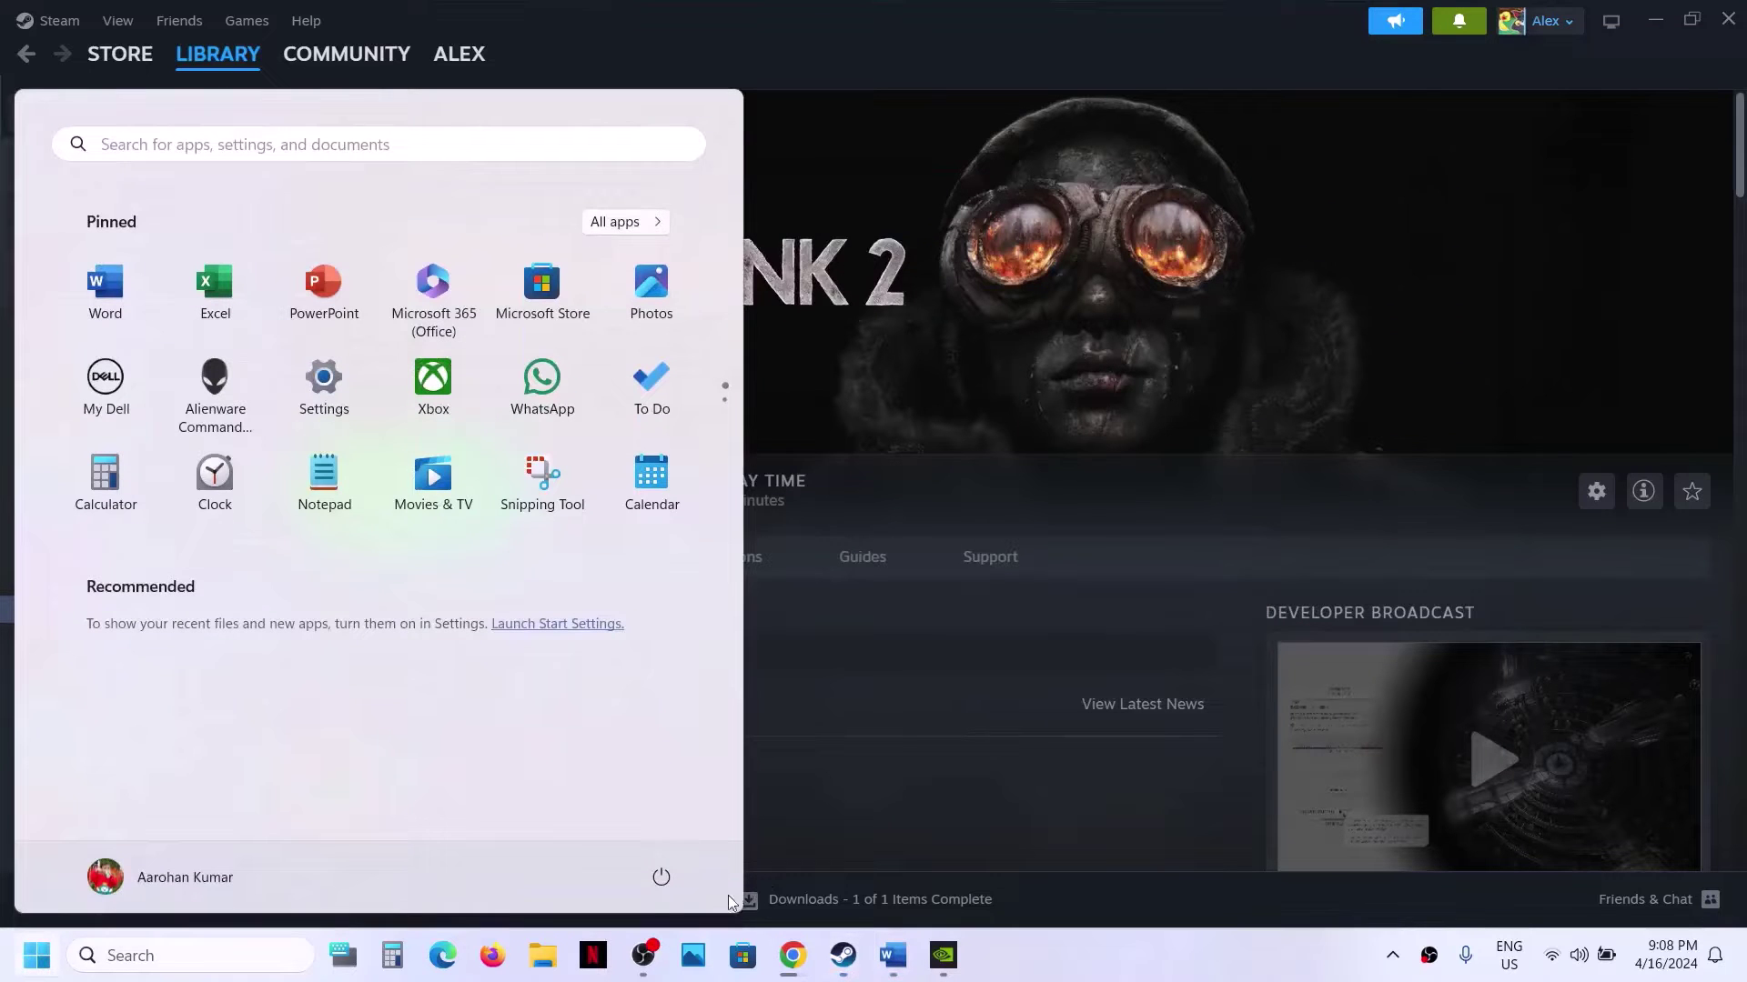
{"action": "left_click", "coordinate": [662, 878]}
{"action": "key", "text": "Escape"}
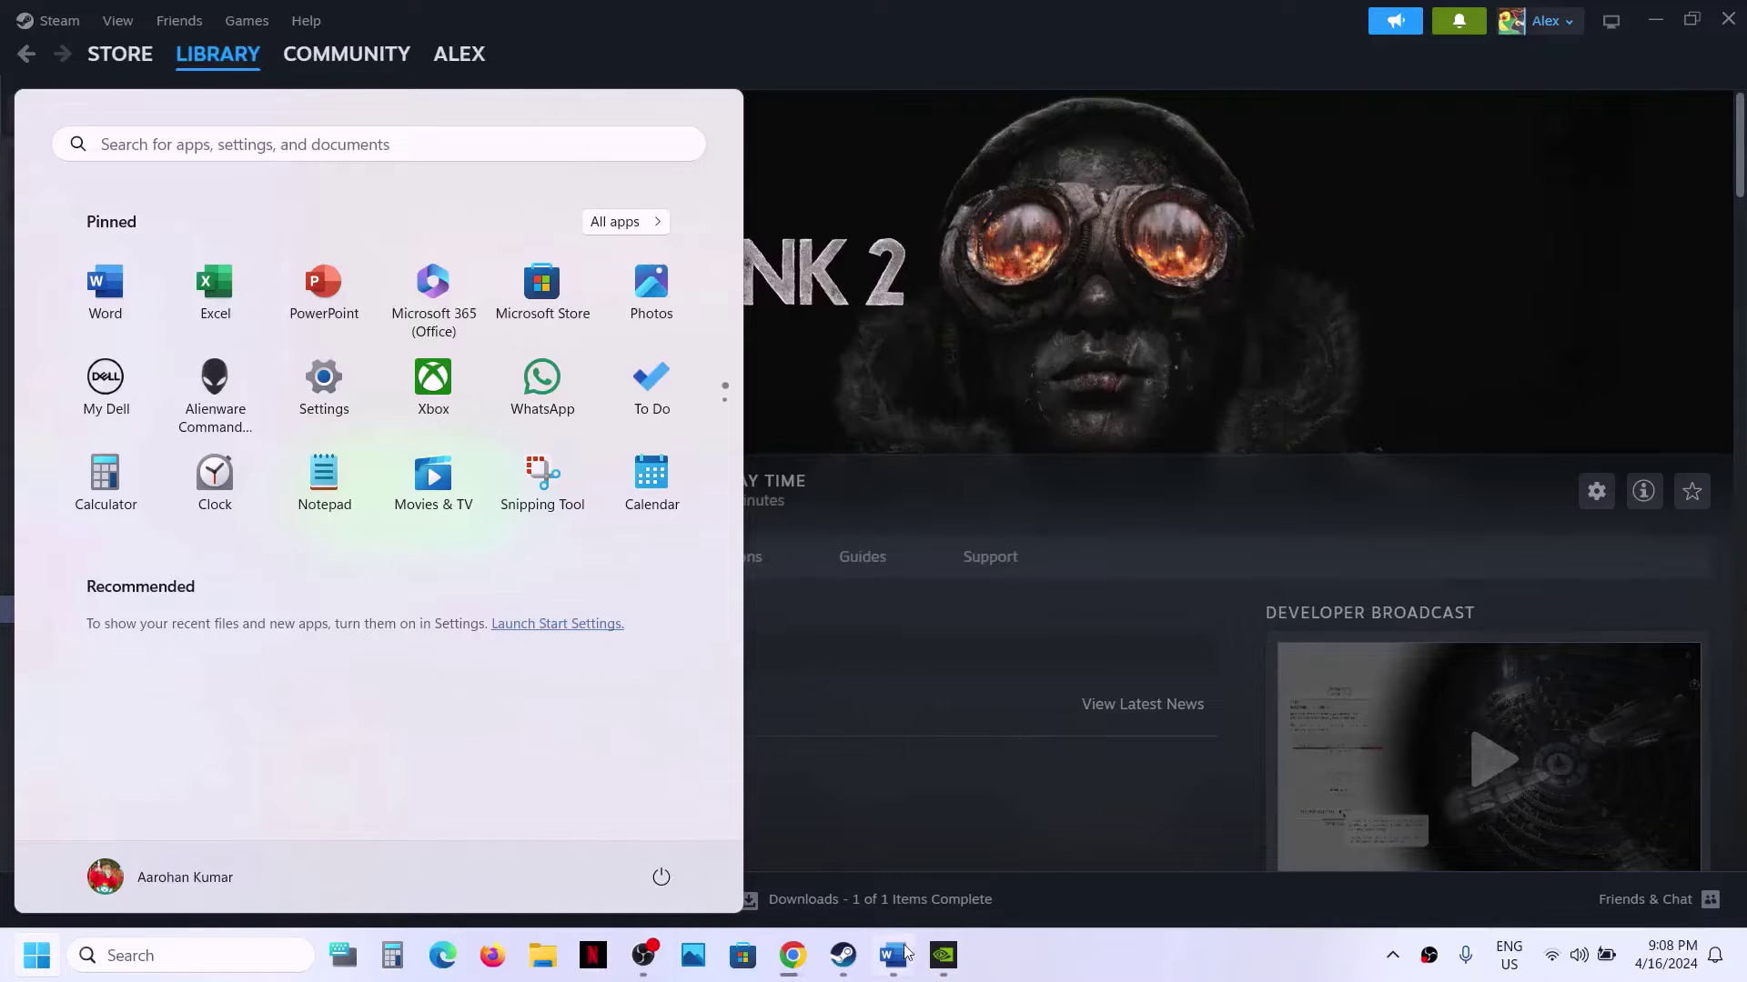
Return to the Word notes, highlight Step 3, Delete the Config folder, and minimize the document.
{"action": "left_click", "coordinate": [893, 957]}
{"action": "scroll", "coordinate": [569, 565], "scroll_direction": "down", "scroll_amount": 2}
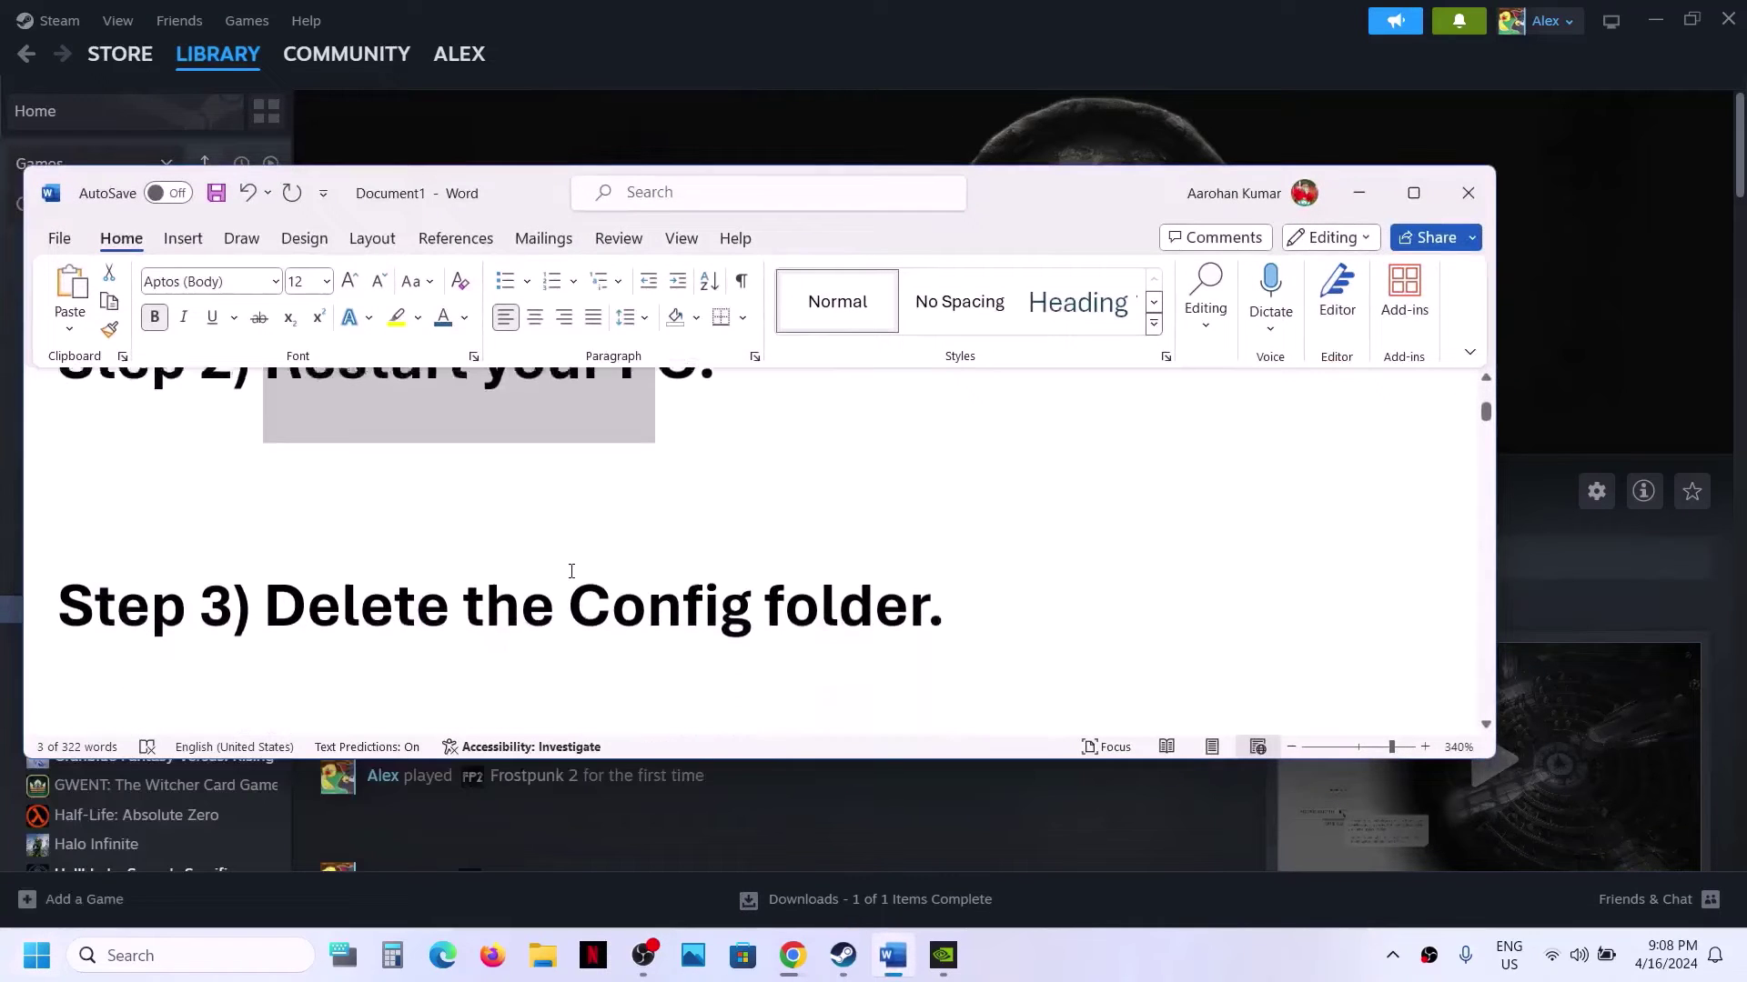
{"action": "left_click_drag", "start_coordinate": [388, 592], "coordinate": [944, 587]}
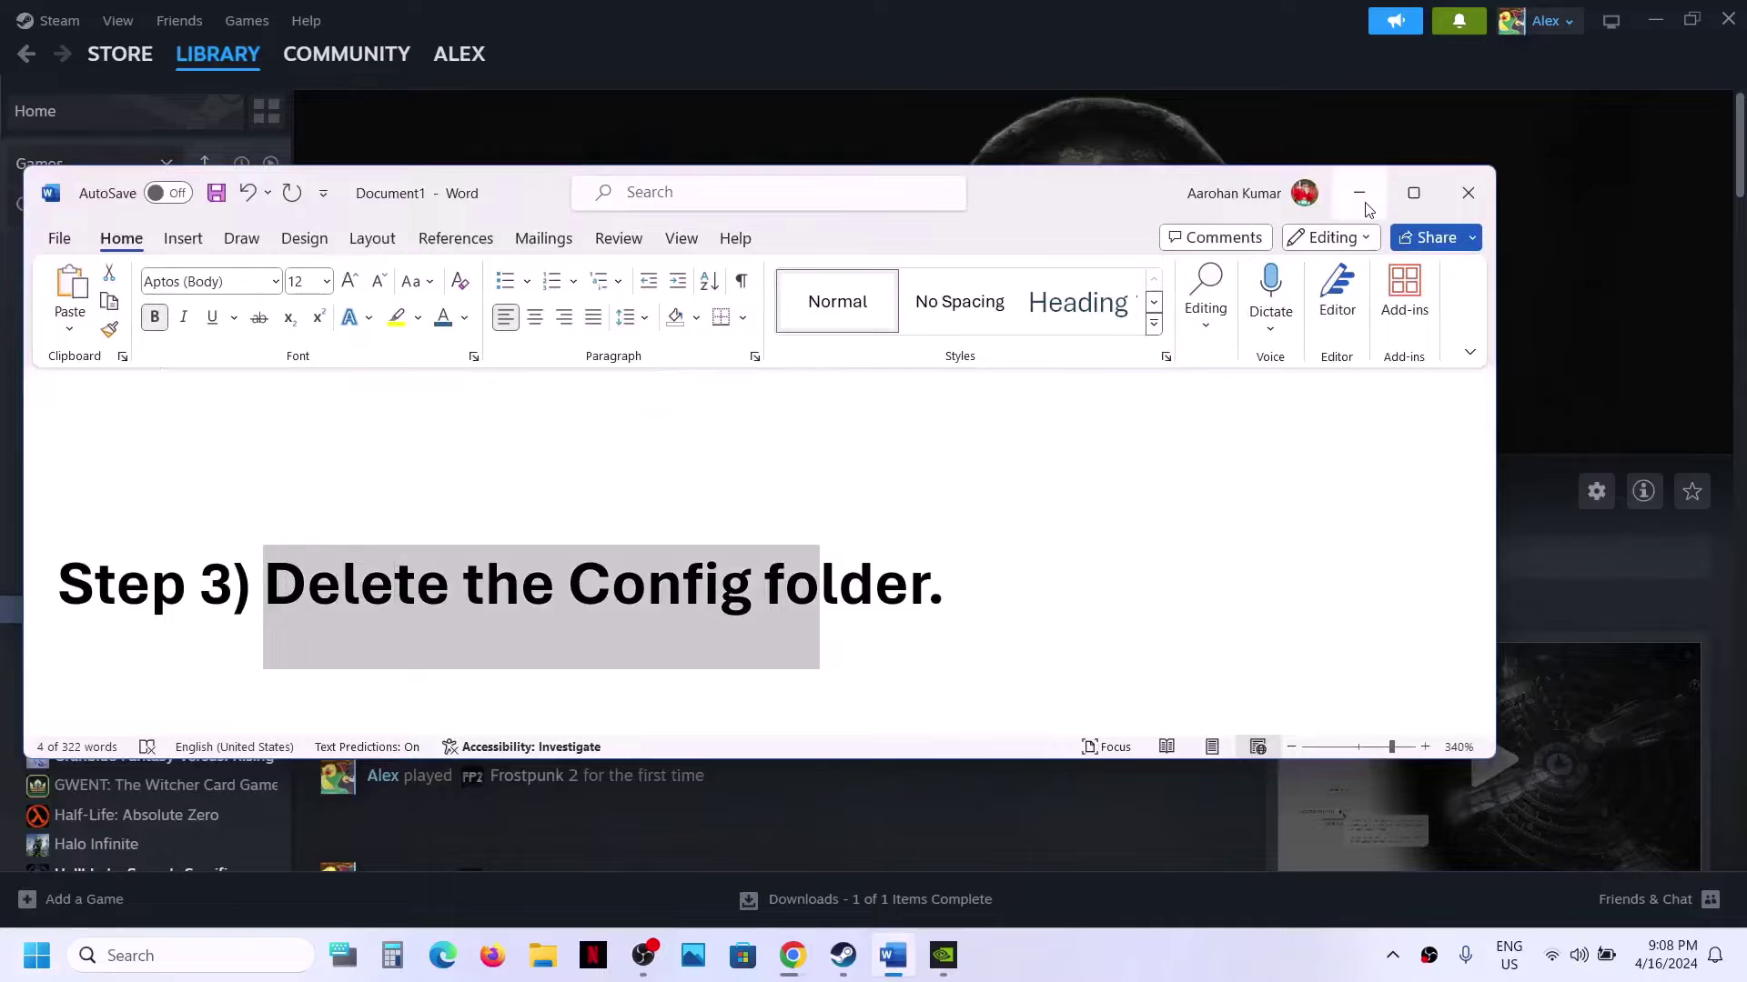
{"action": "left_click", "coordinate": [1359, 193]}
Open File Explorer and go to the user's profile folder inside Users on the C: drive.
{"action": "key", "text": "super+e"}
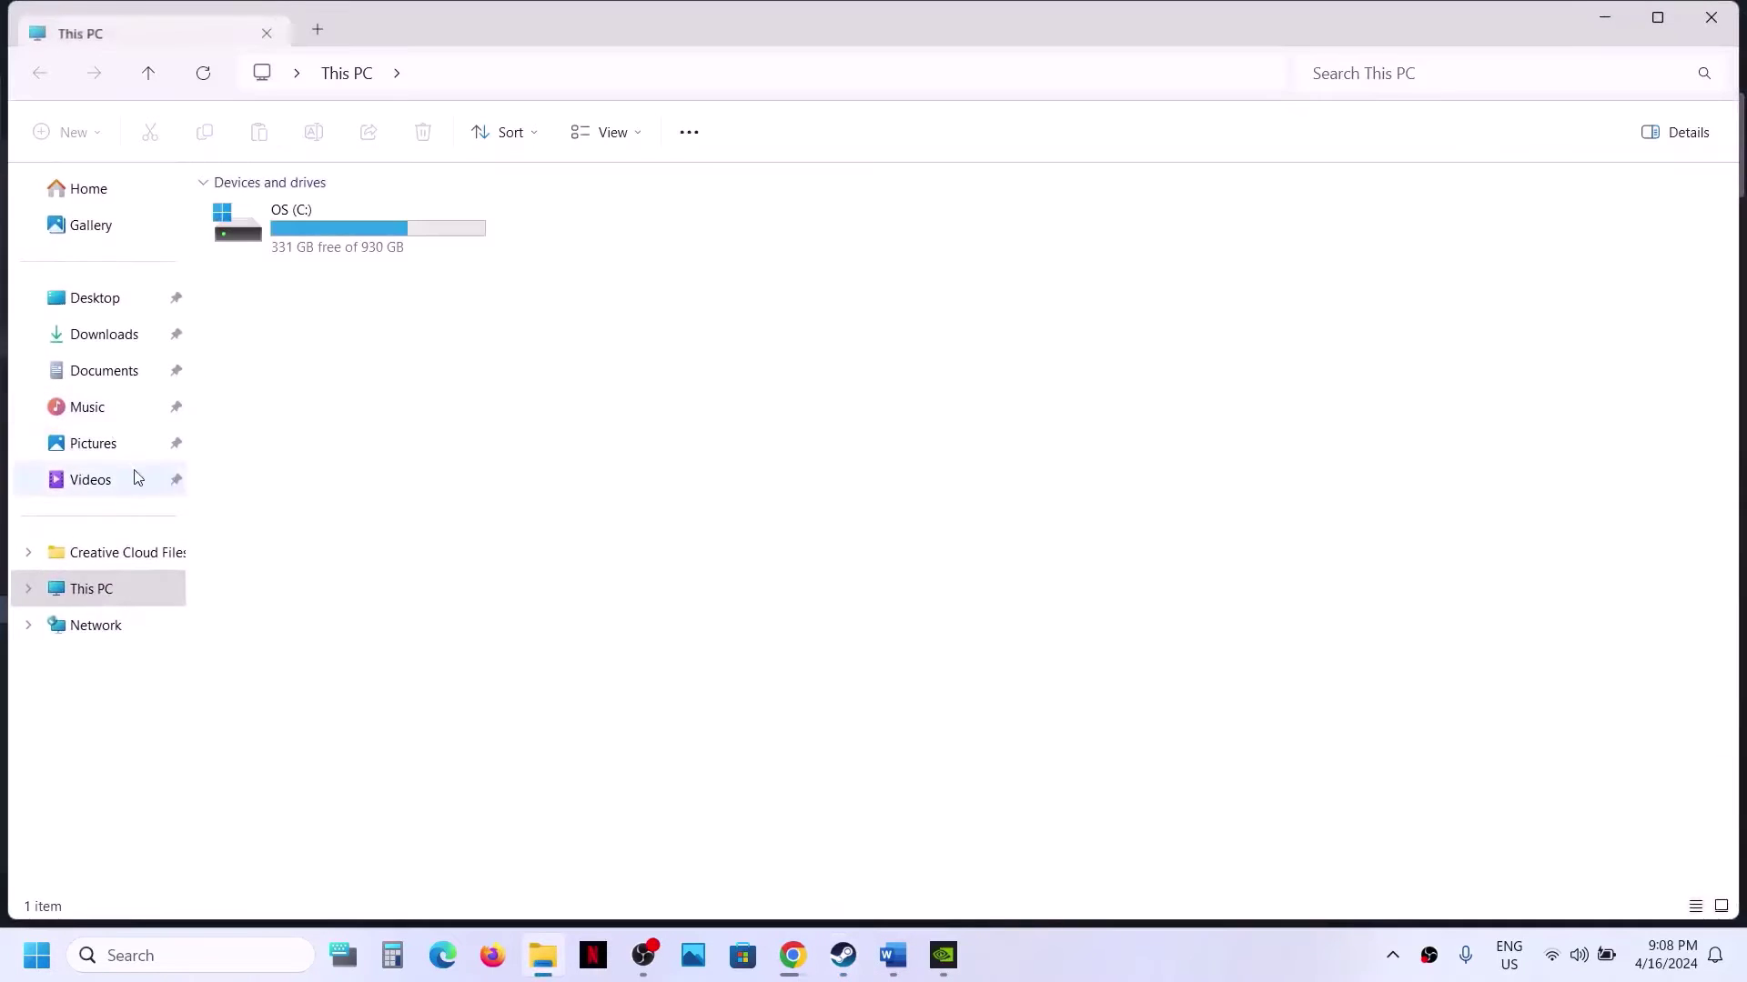
{"action": "double_click", "coordinate": [329, 219]}
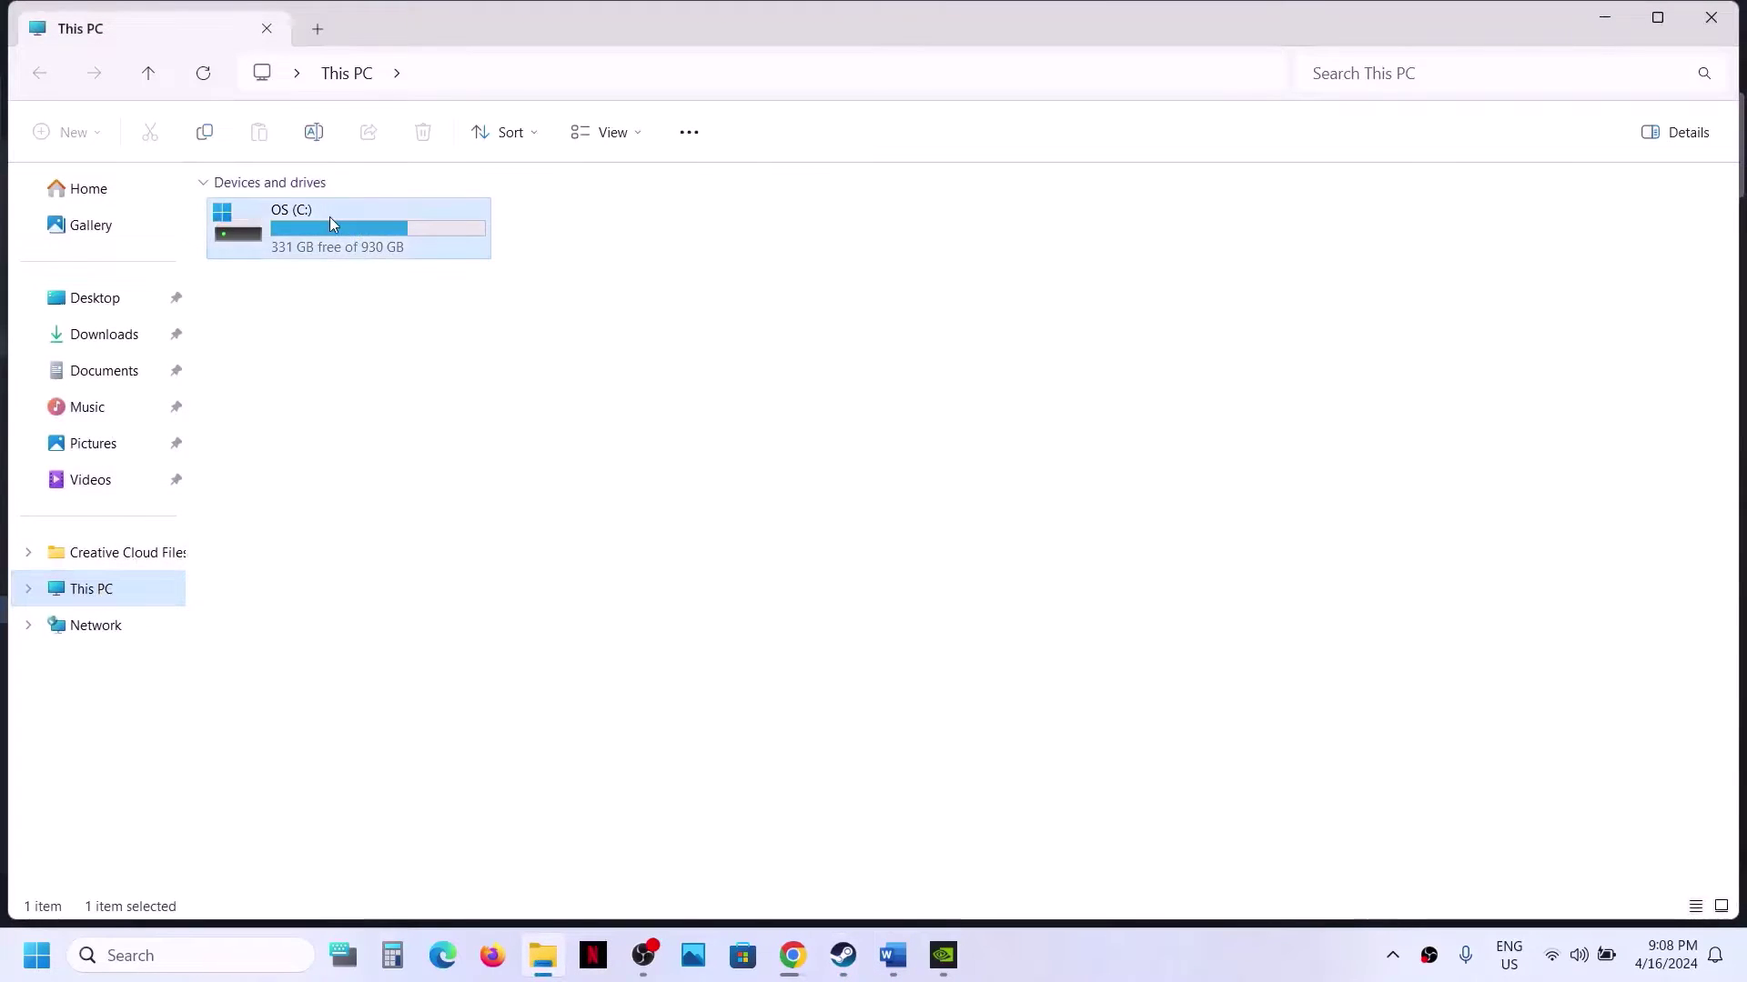
{"action": "scroll", "coordinate": [319, 576], "scroll_direction": "down", "scroll_amount": 4}
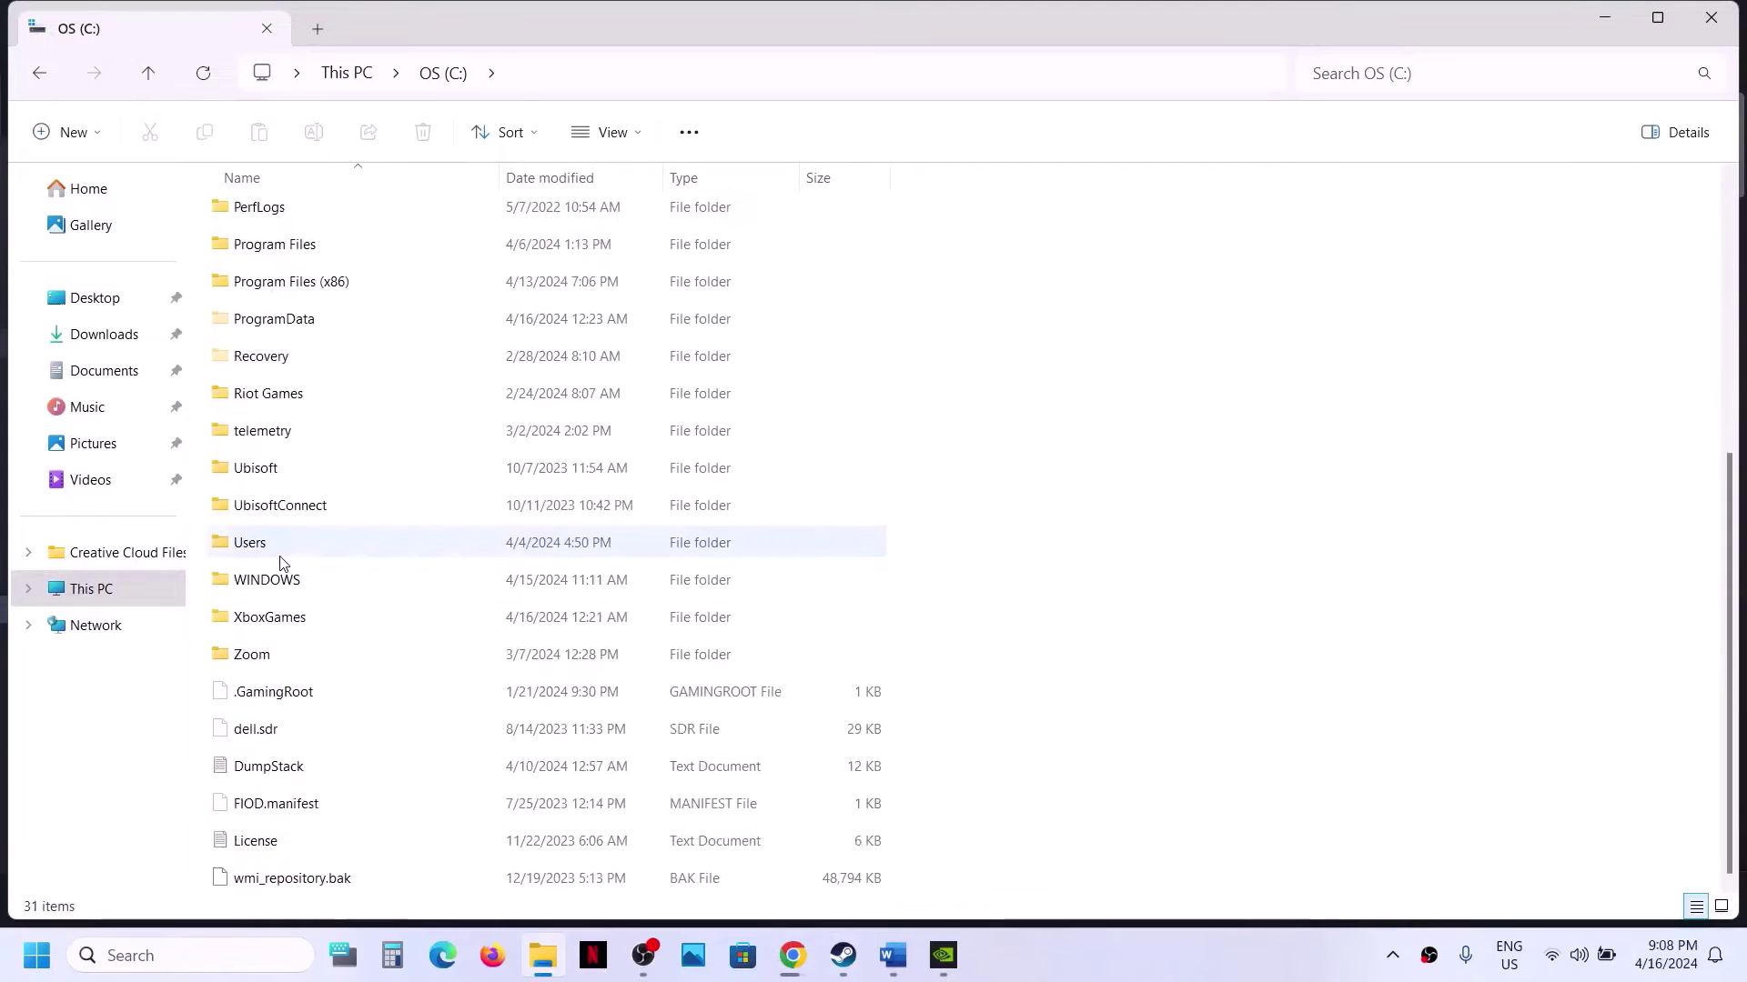
{"action": "double_click", "coordinate": [330, 542]}
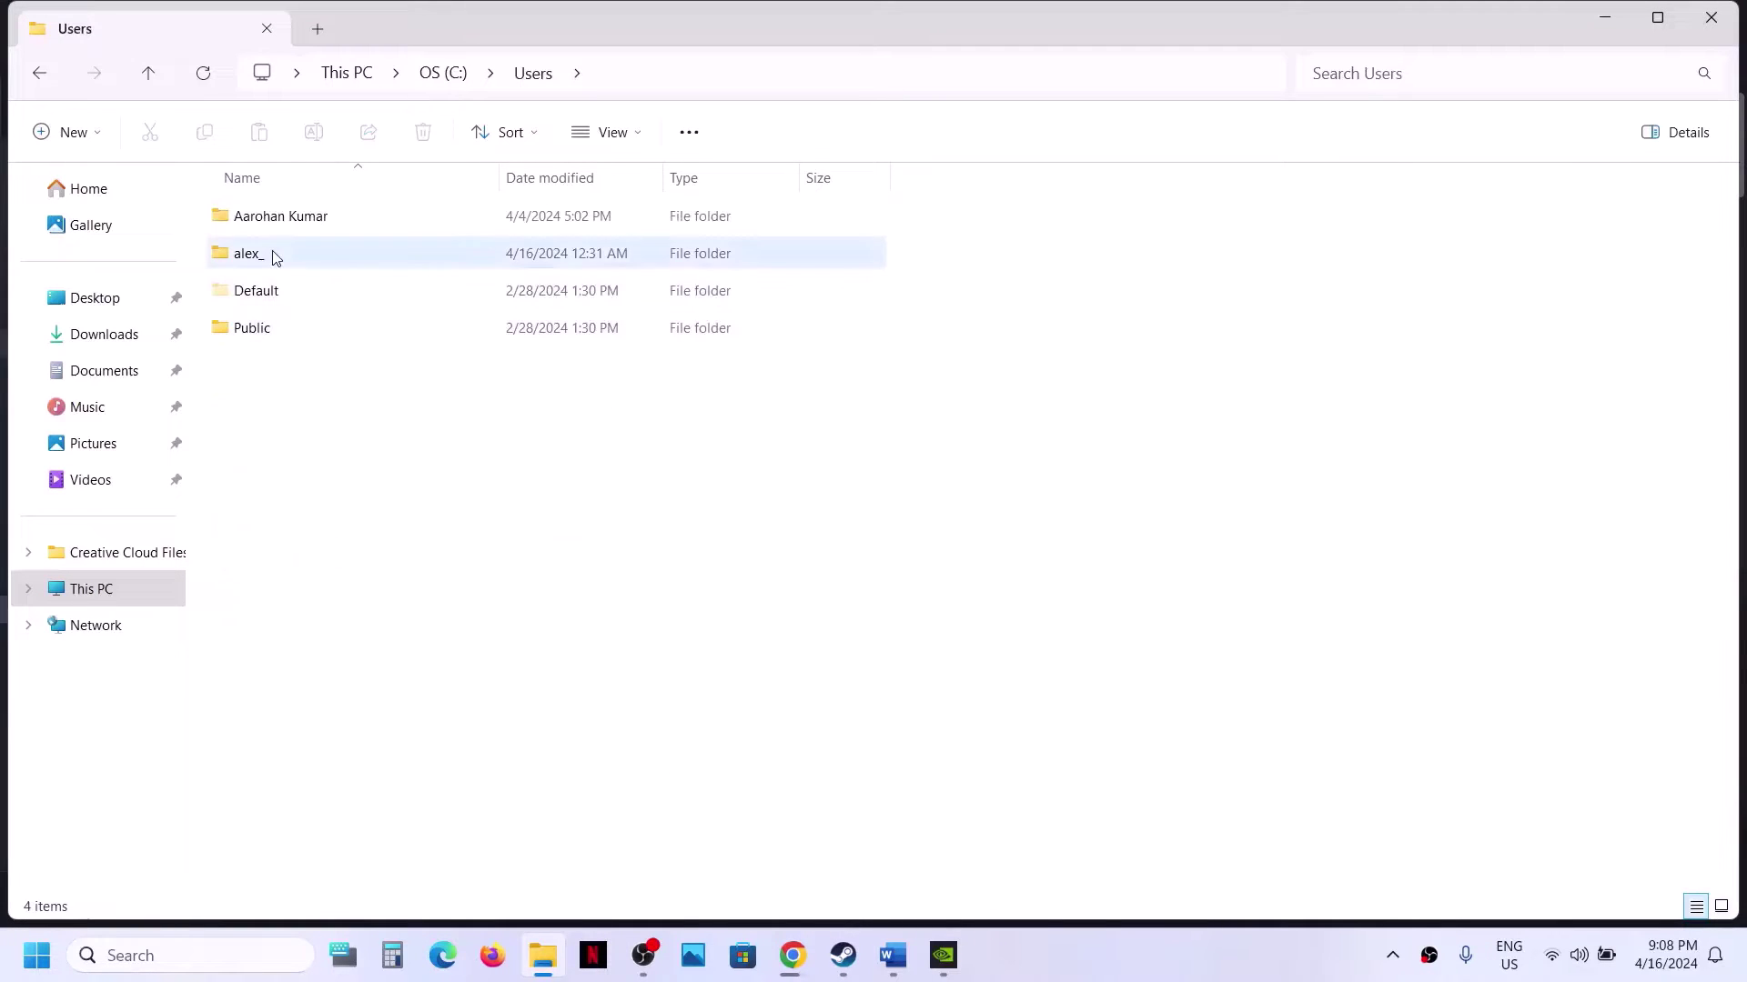
{"action": "left_click", "coordinate": [349, 263]}
{"action": "double_click", "coordinate": [346, 264]}
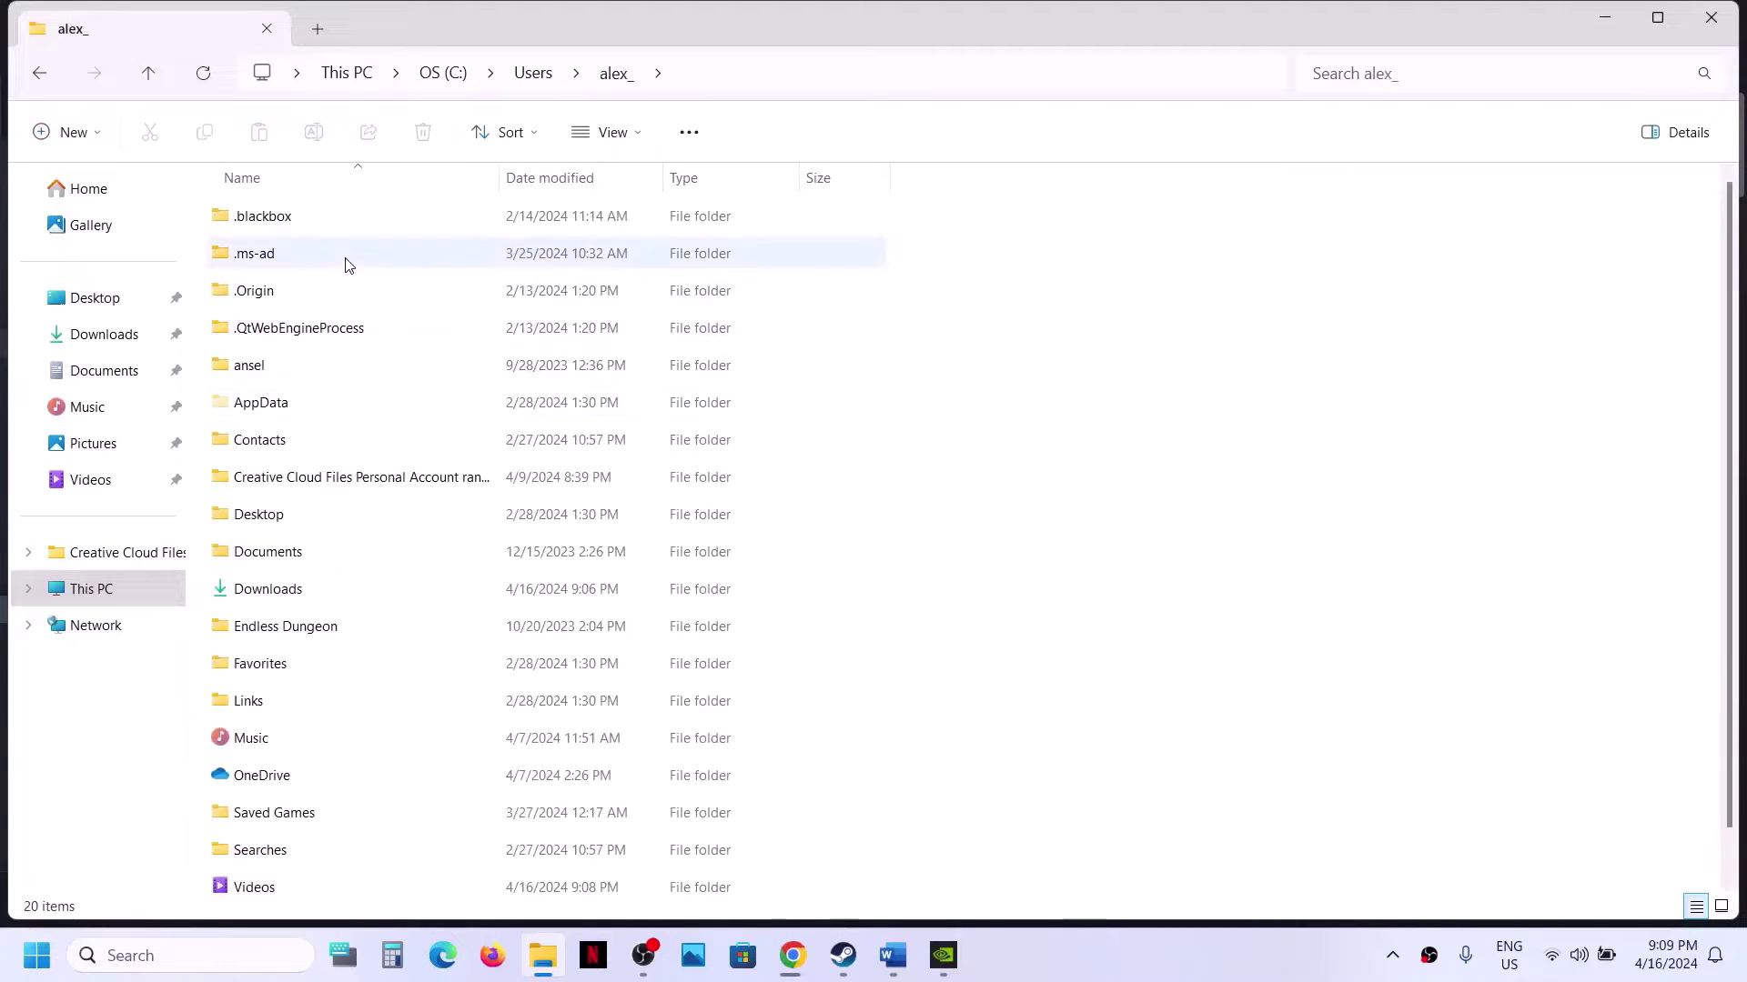
Check the Hidden items display setting and open the Local folder inside AppData.
{"action": "left_click", "coordinate": [281, 408]}
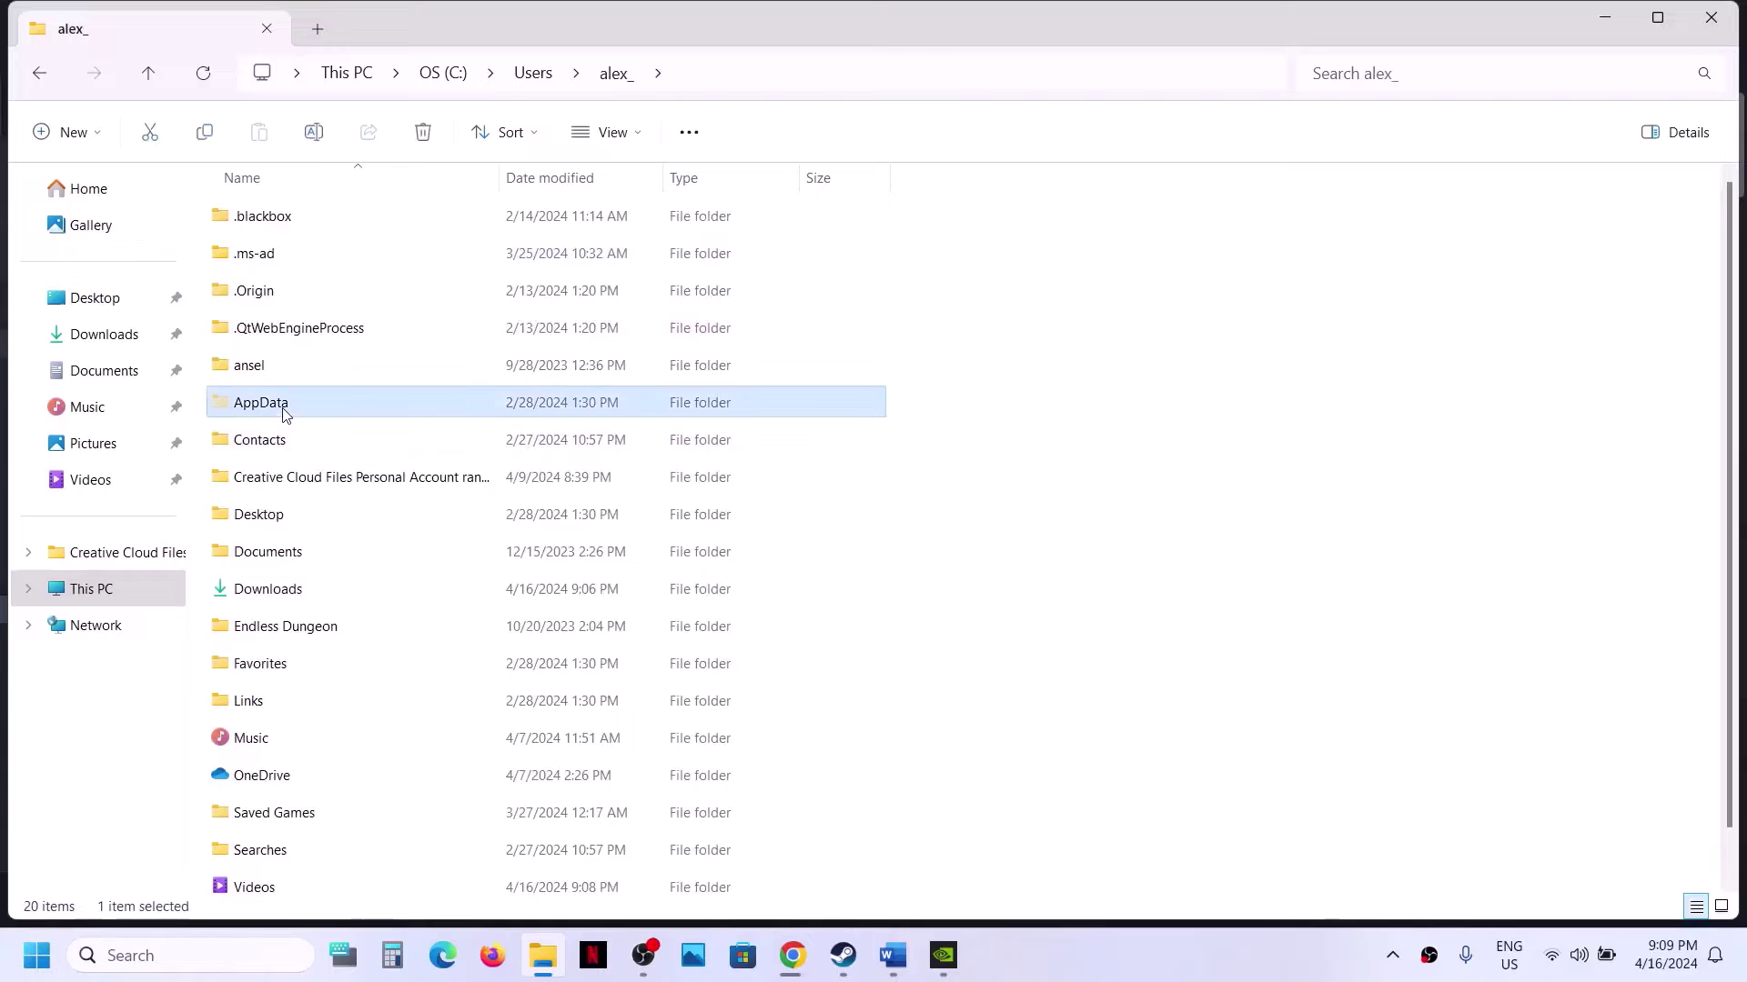
{"action": "left_click", "coordinate": [640, 134]}
{"action": "mouse_move", "coordinate": [629, 548]}
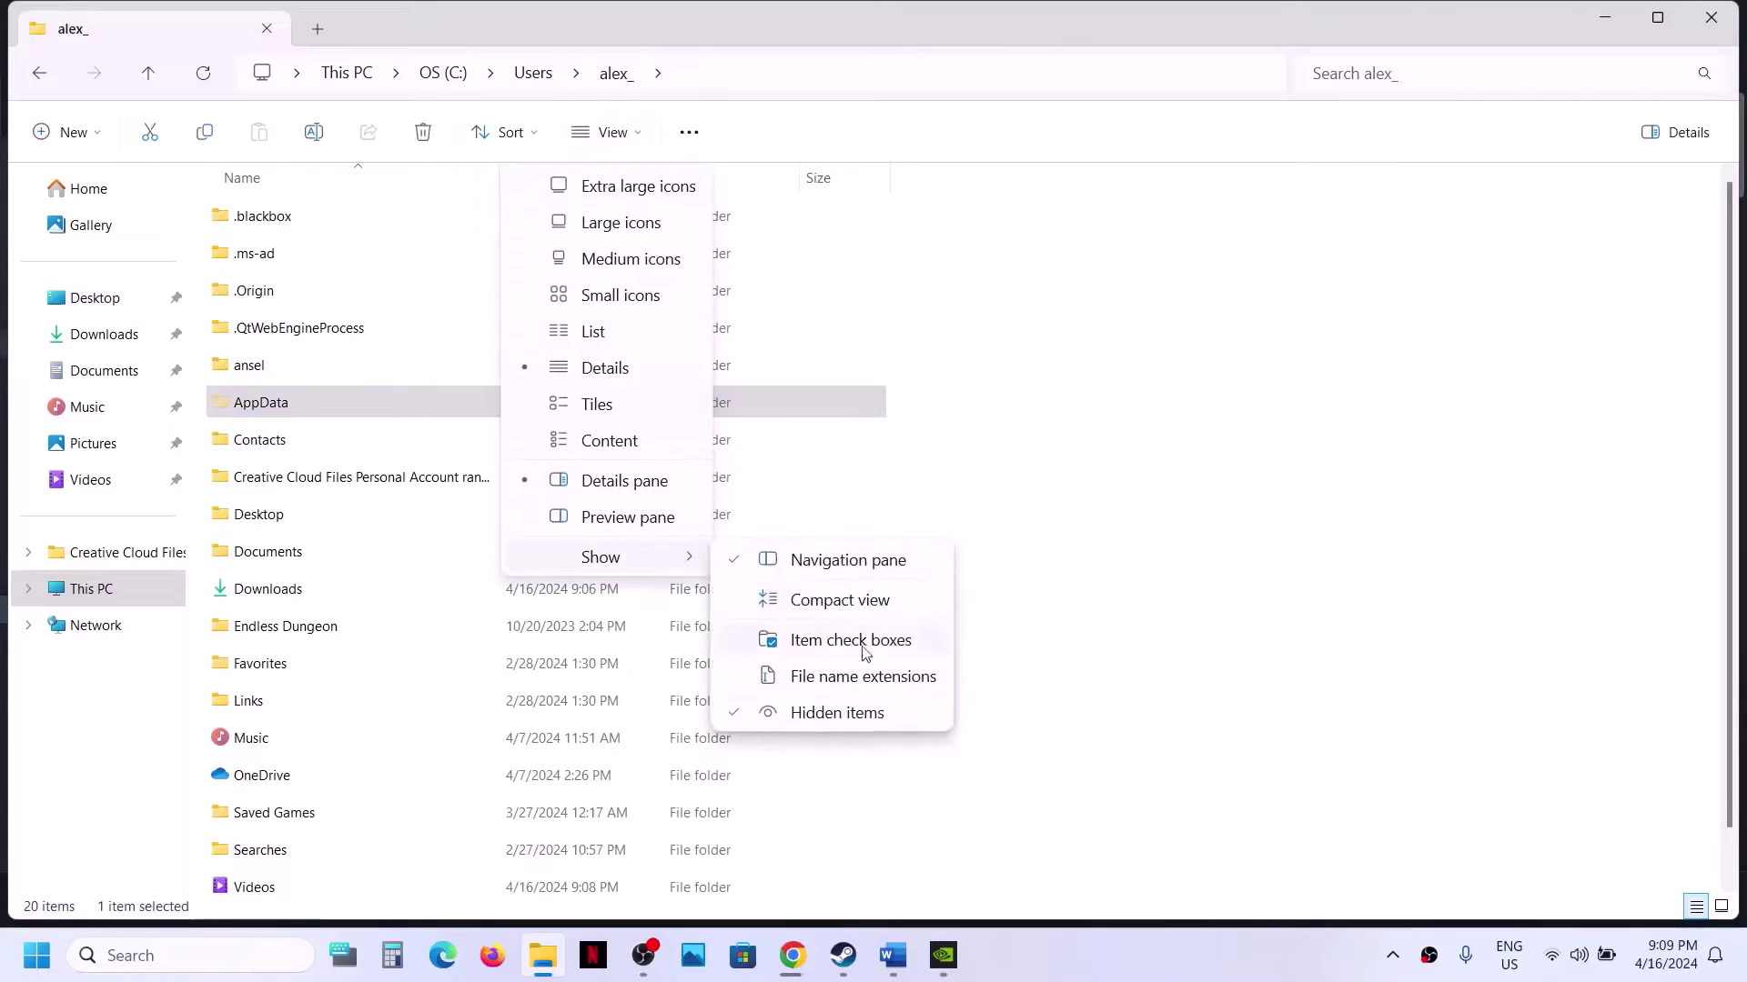
{"action": "left_click", "coordinate": [276, 400]}
{"action": "double_click", "coordinate": [277, 402]}
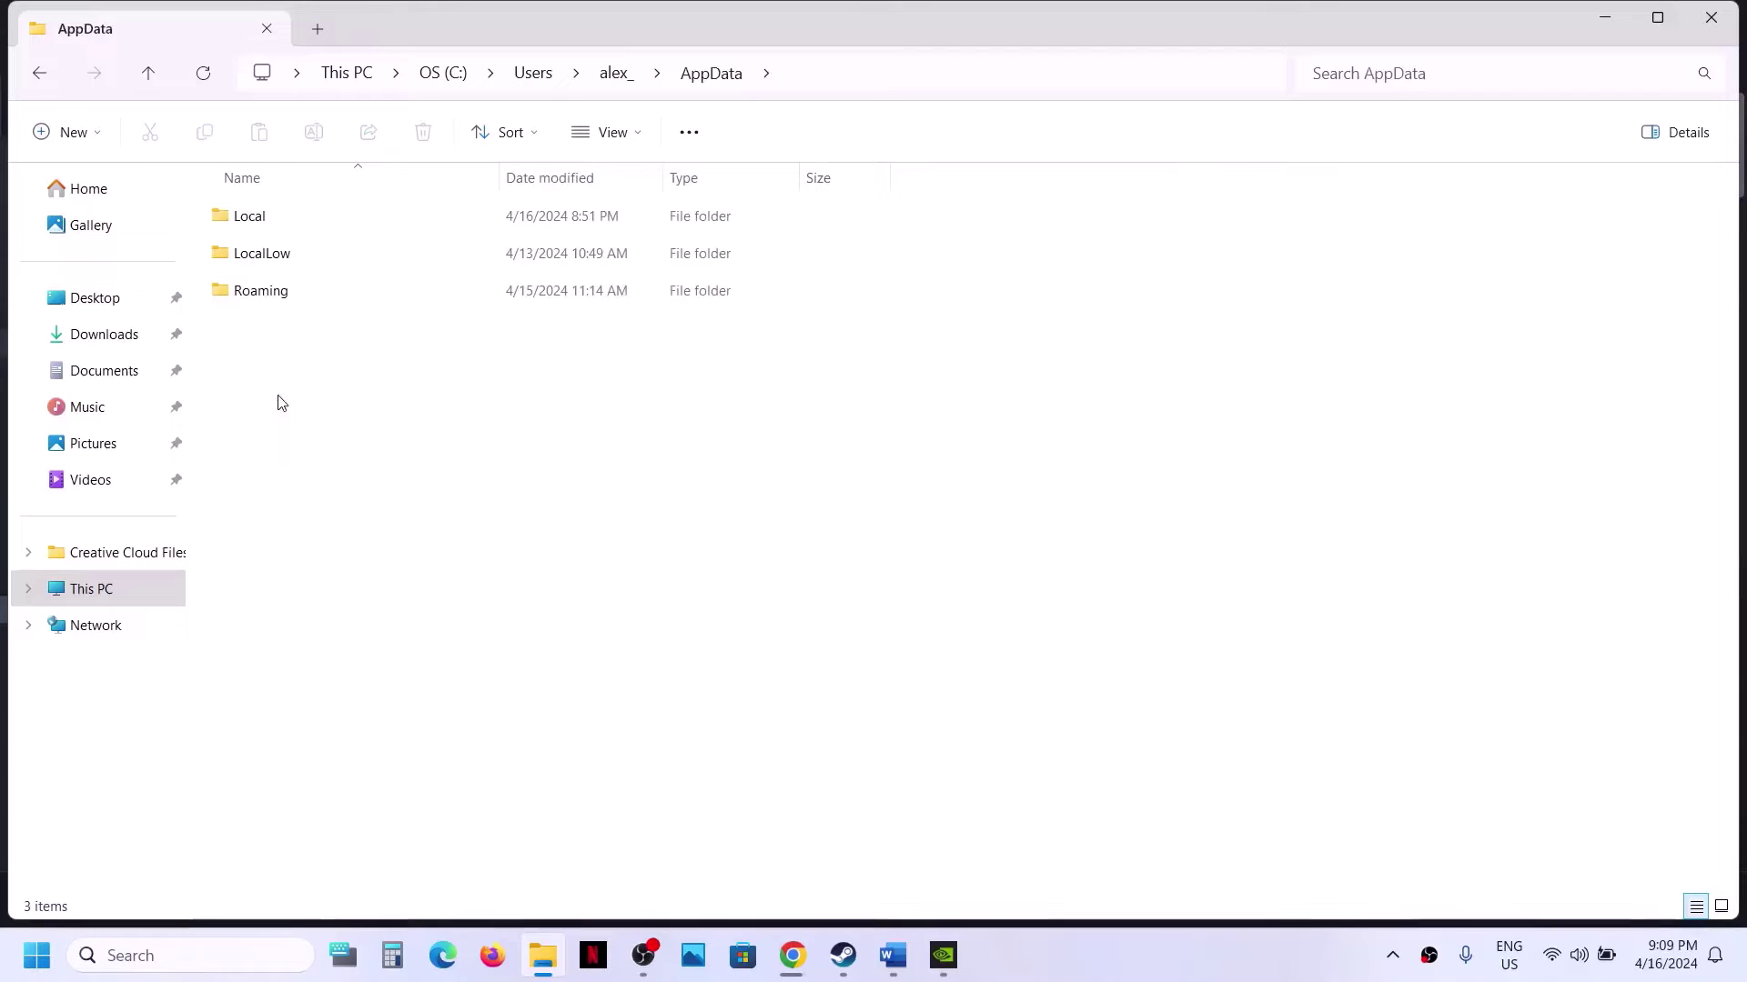
{"action": "double_click", "coordinate": [278, 222]}
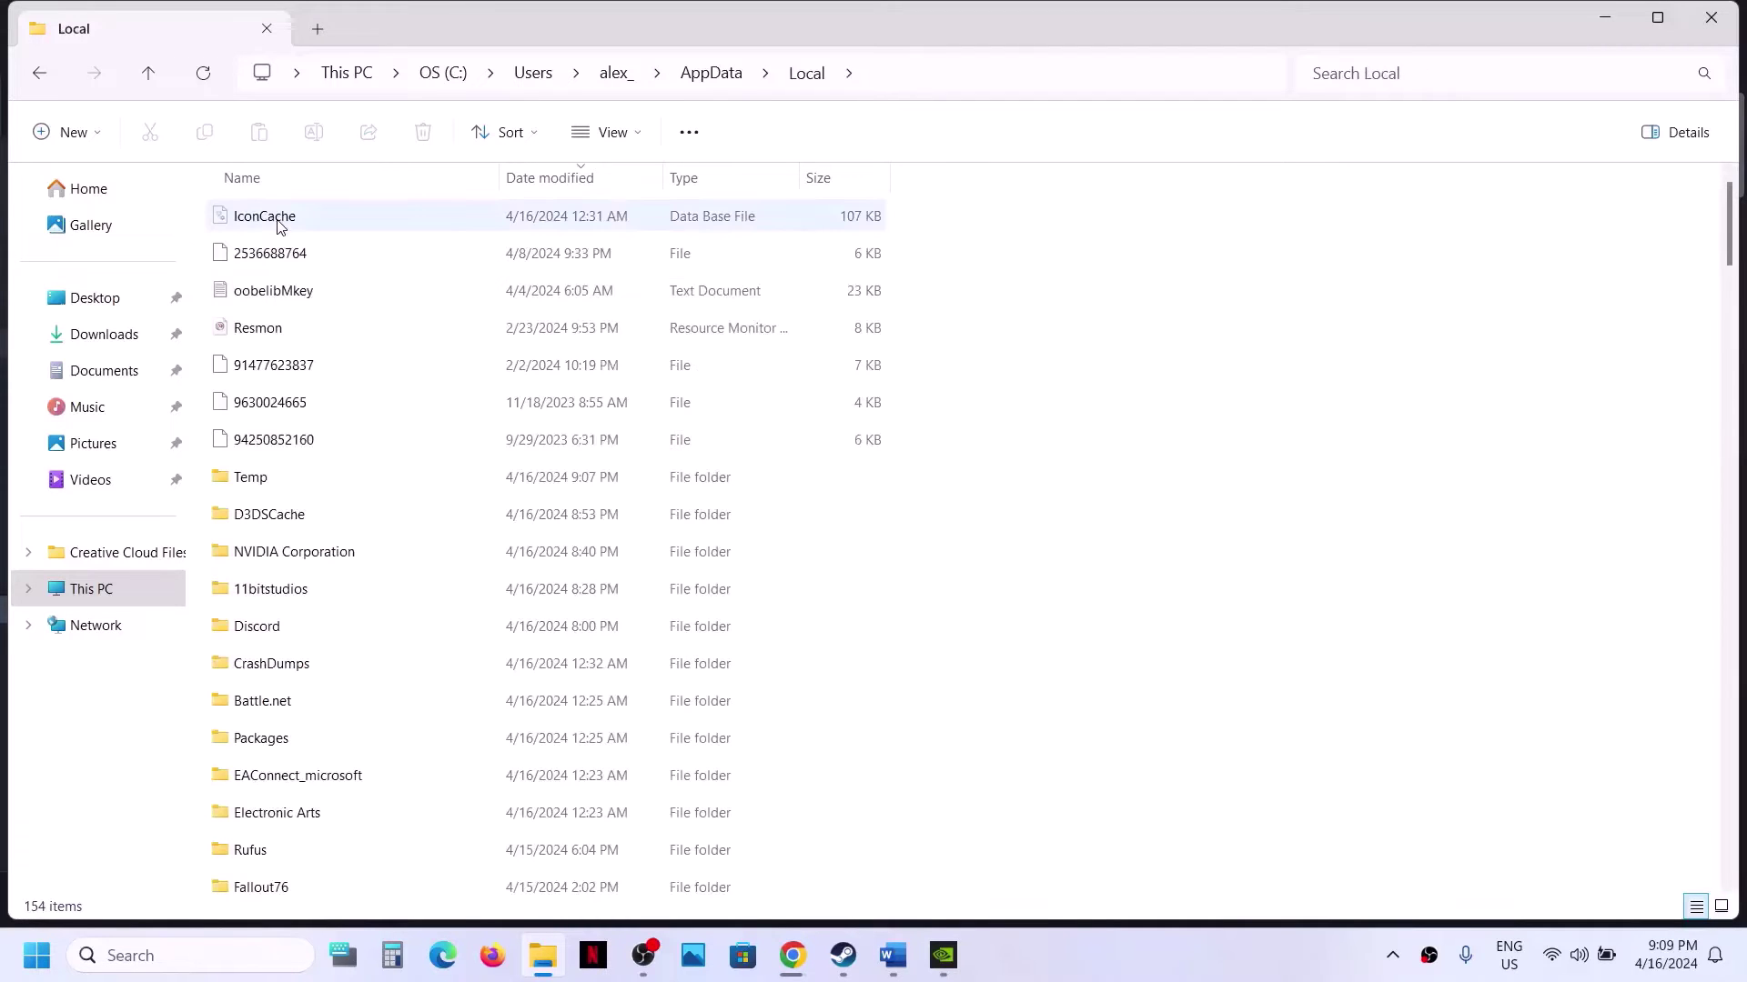
Go from Local through 11bitstudios, Frostpunk2 and Steam into the Saved folder.
{"action": "left_click", "coordinate": [297, 599]}
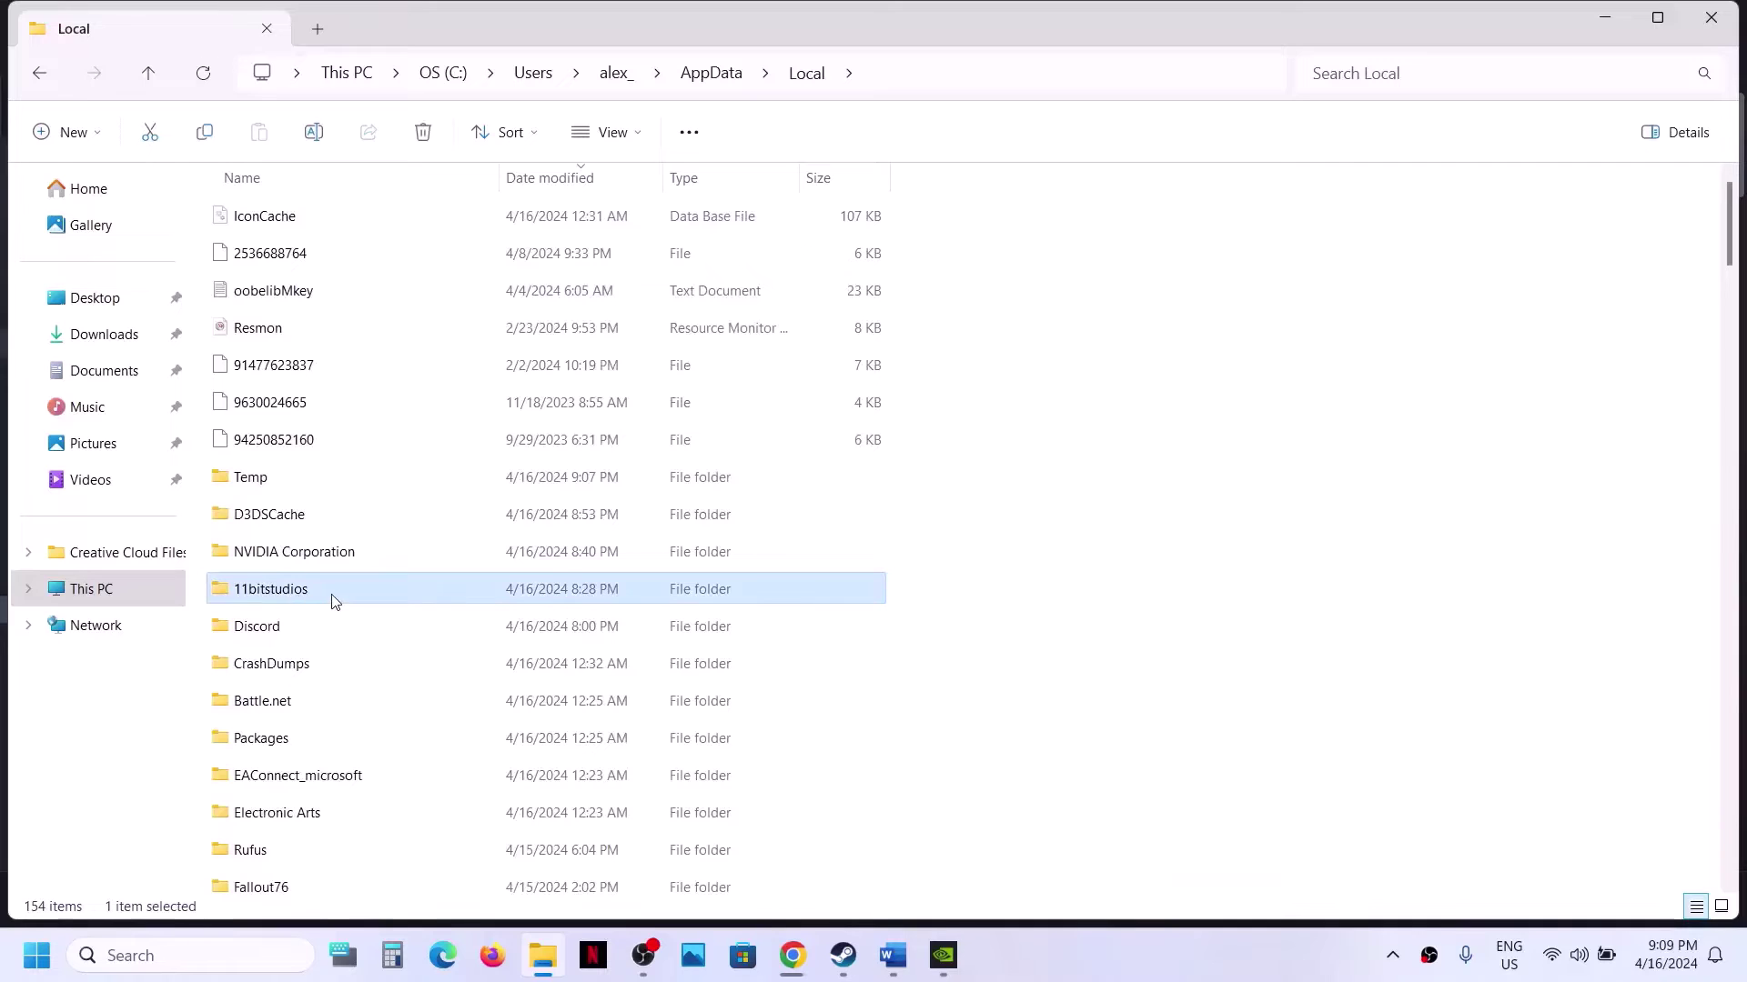
{"action": "double_click", "coordinate": [329, 601]}
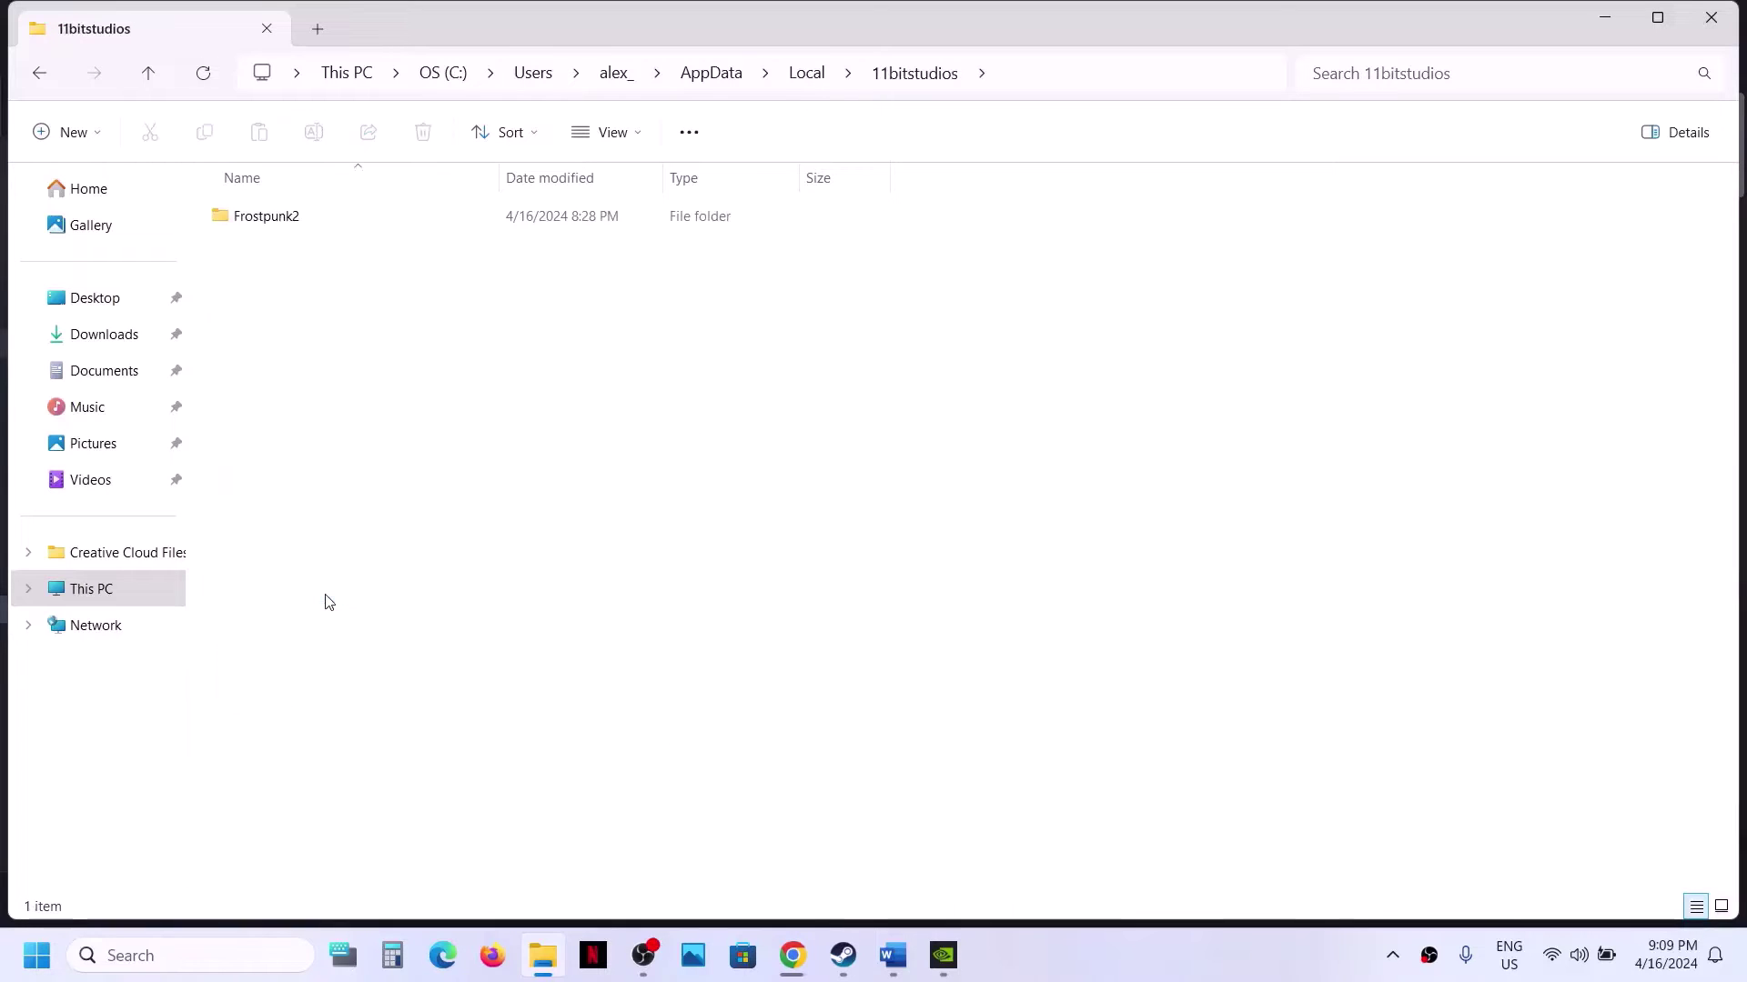
{"action": "left_click", "coordinate": [277, 227]}
{"action": "double_click", "coordinate": [319, 219]}
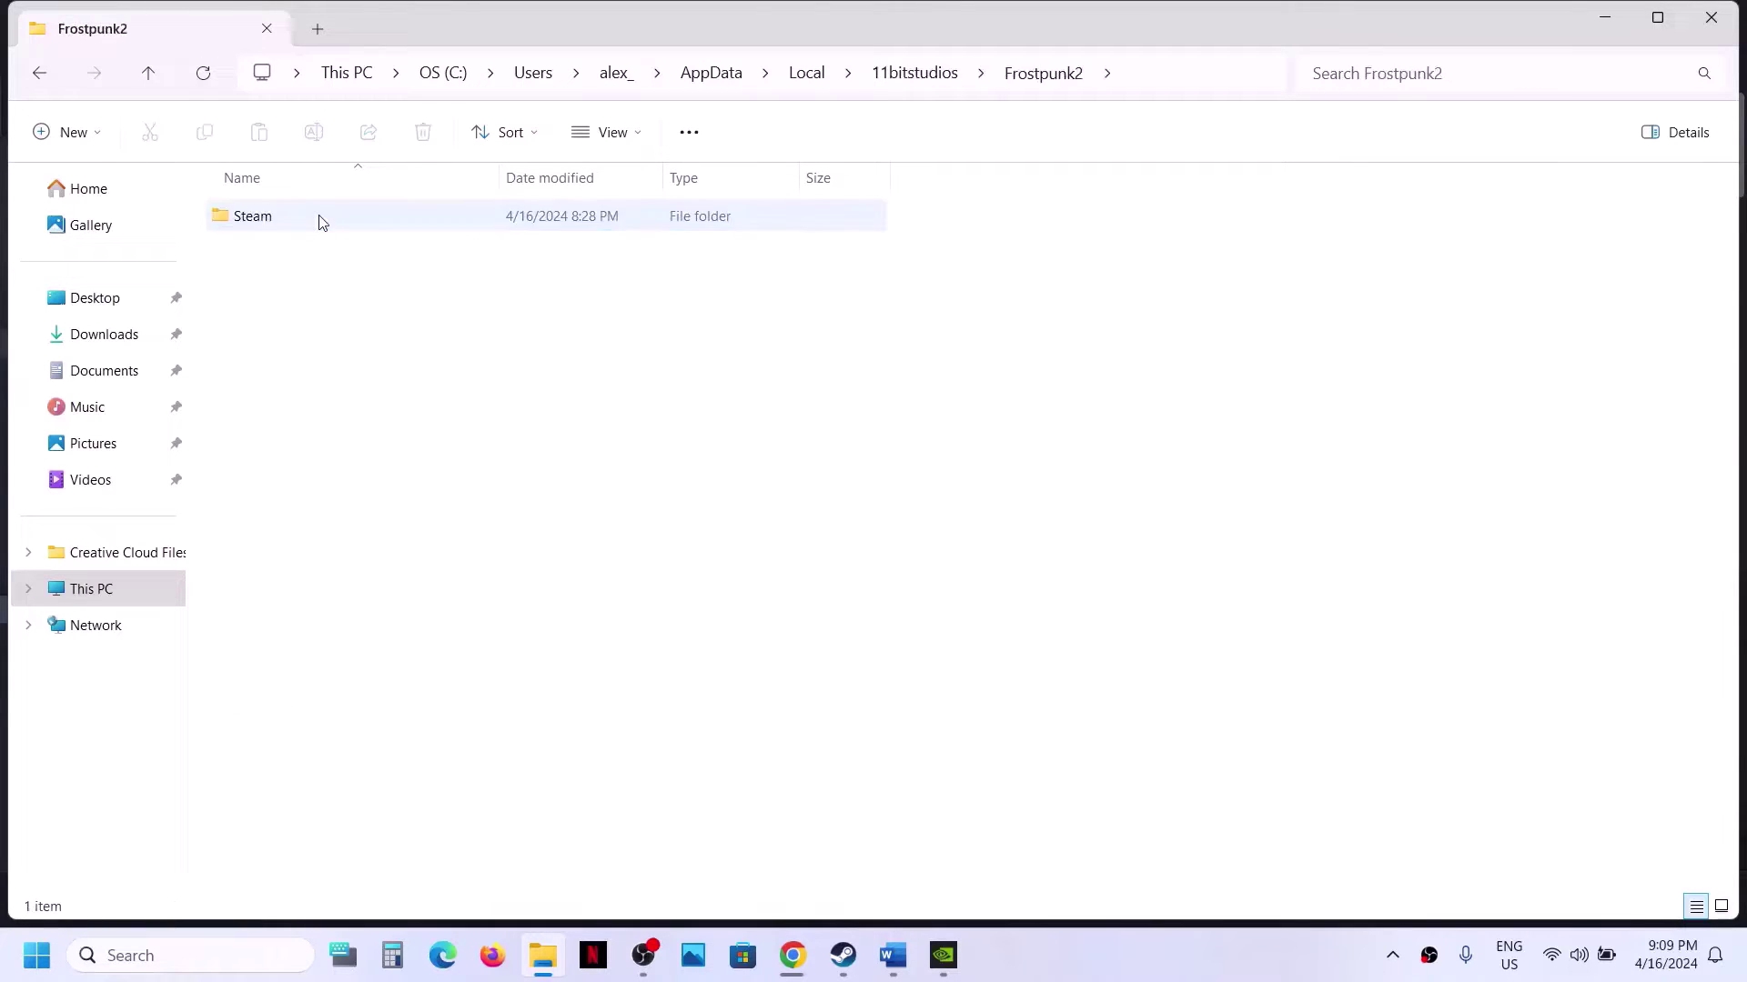
{"action": "double_click", "coordinate": [304, 224]}
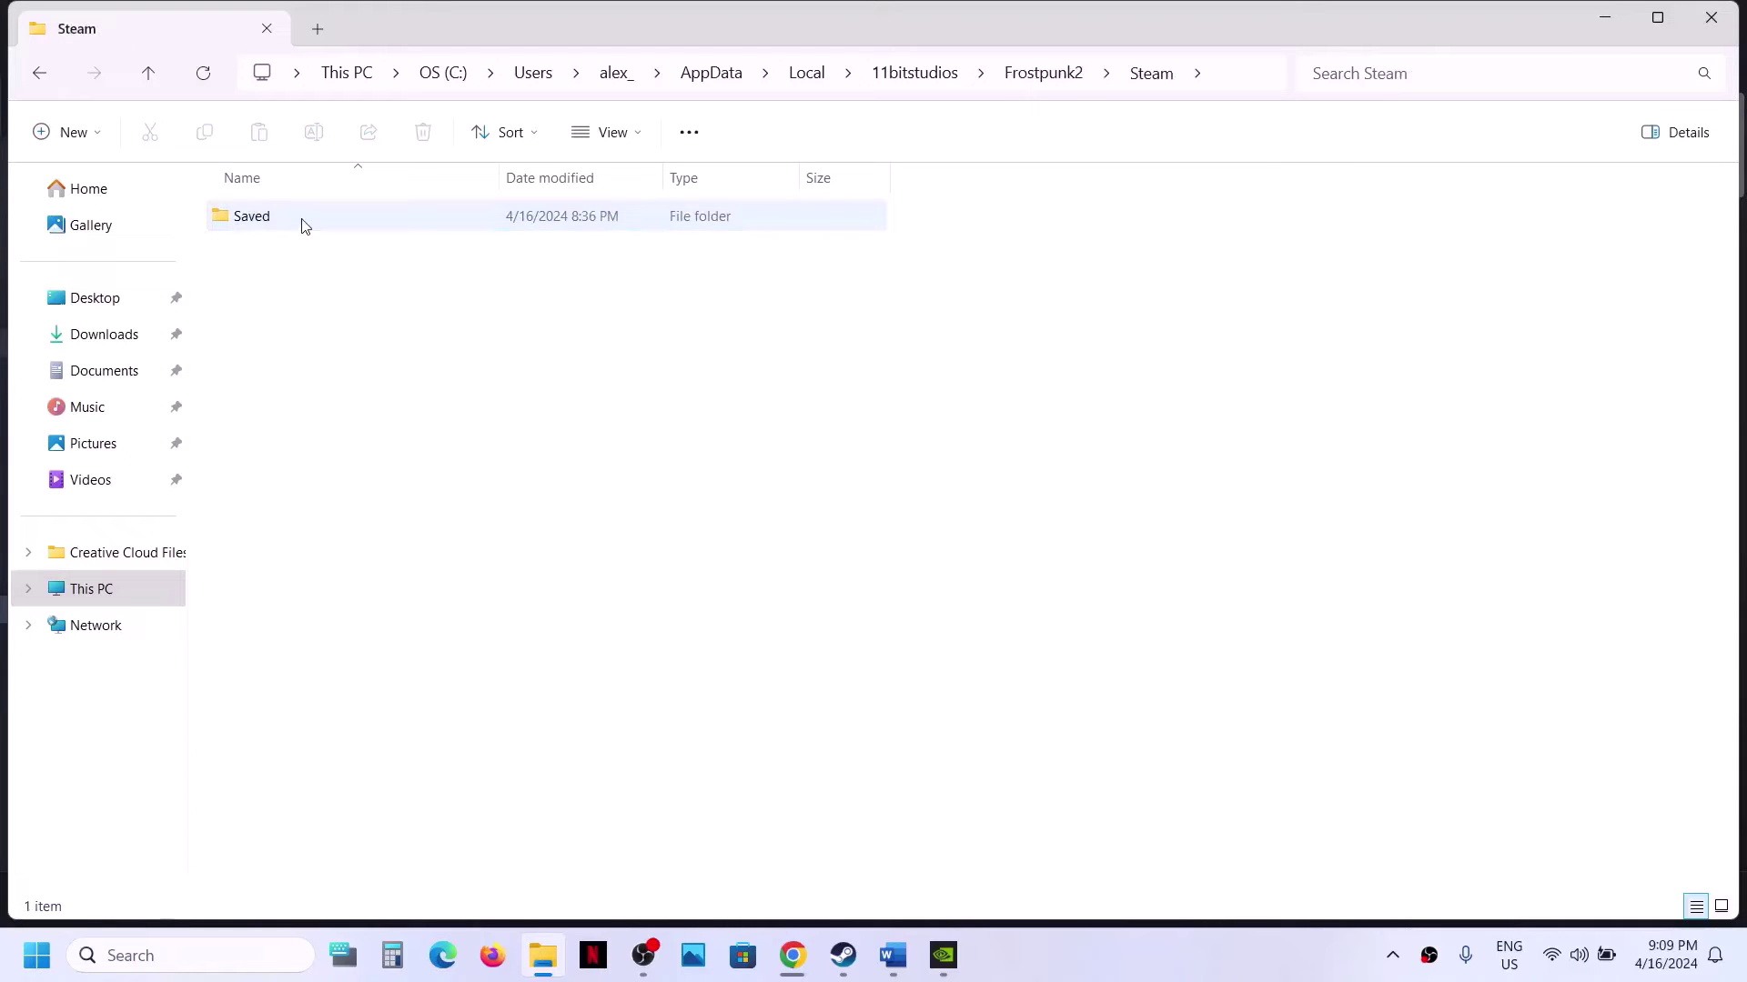
{"action": "double_click", "coordinate": [305, 227]}
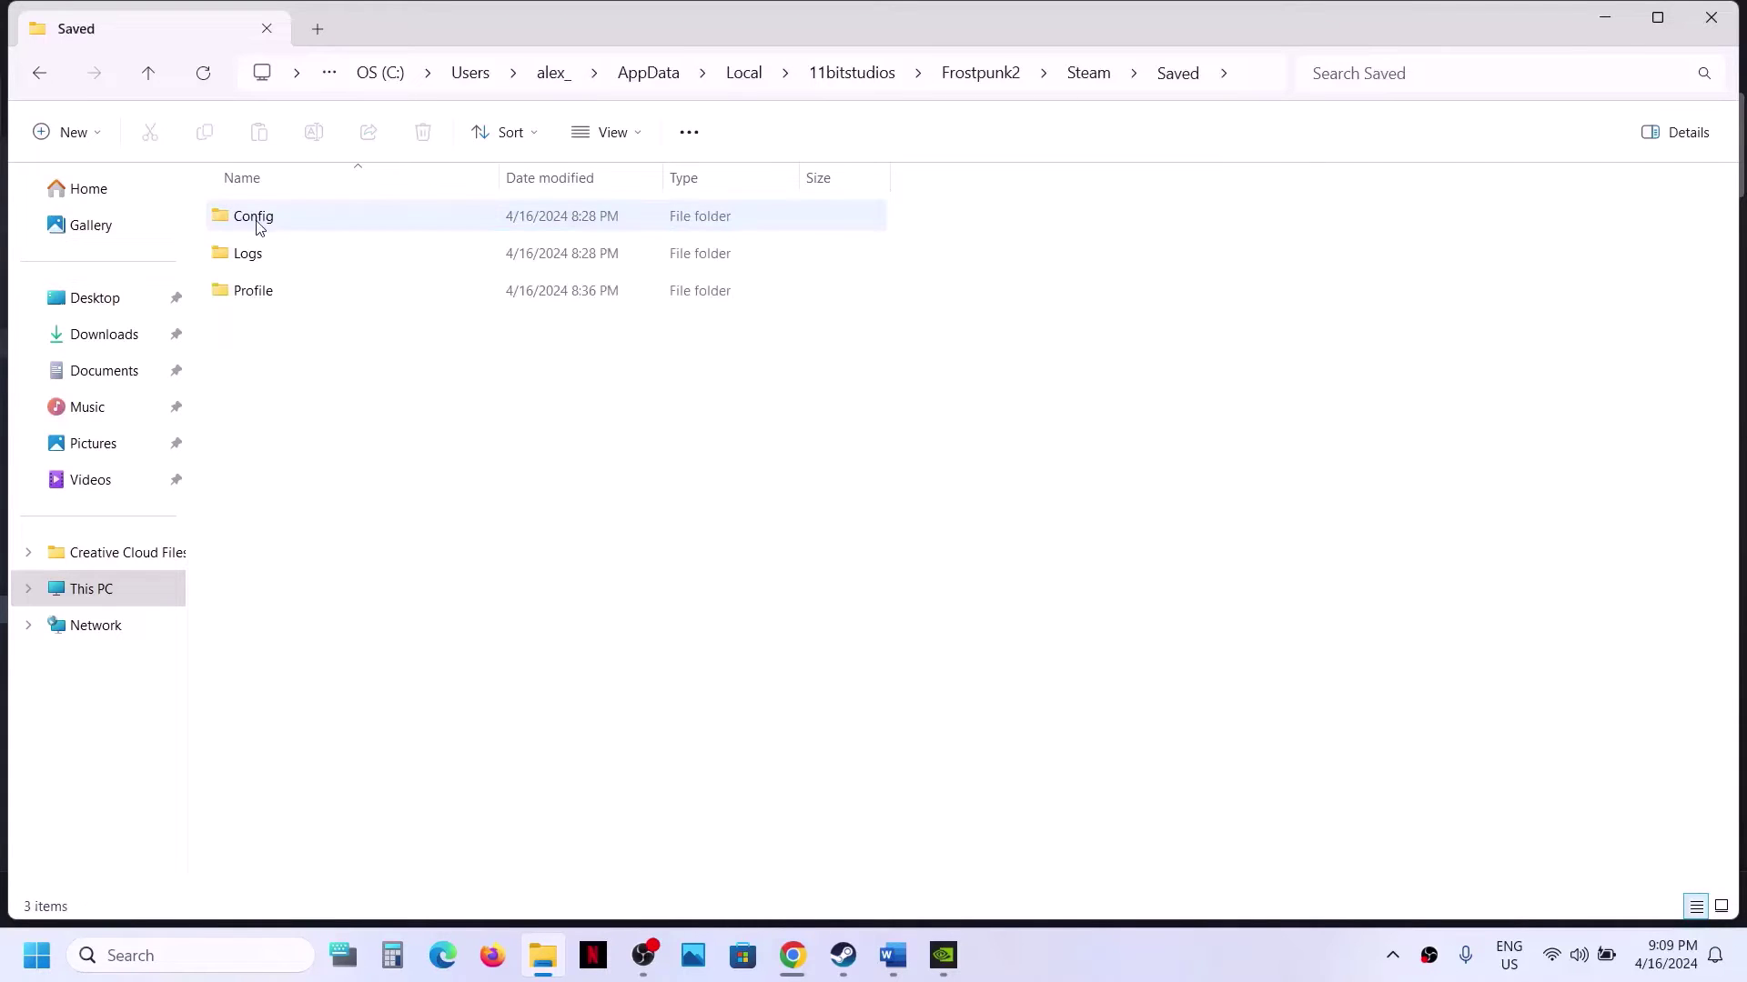
Show the Delete option for the Config folder in Saved, and switch back to Steam.
{"action": "left_click", "coordinate": [258, 226]}
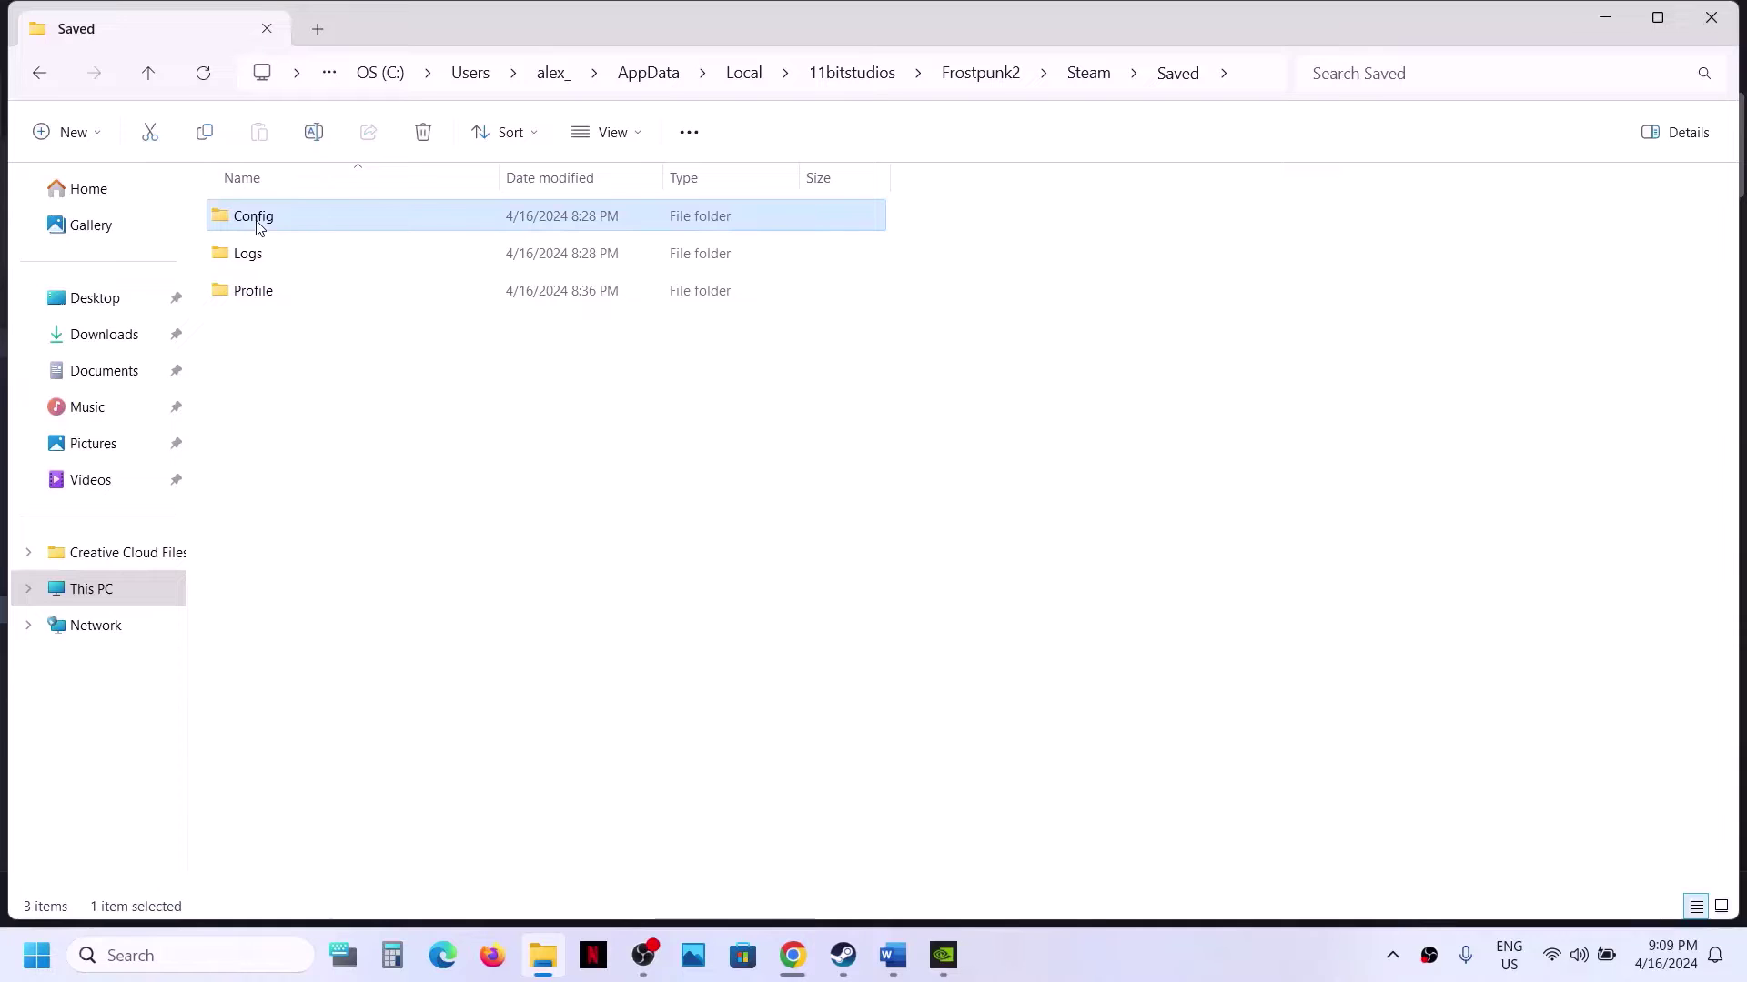
{"action": "right_click", "coordinate": [260, 228]}
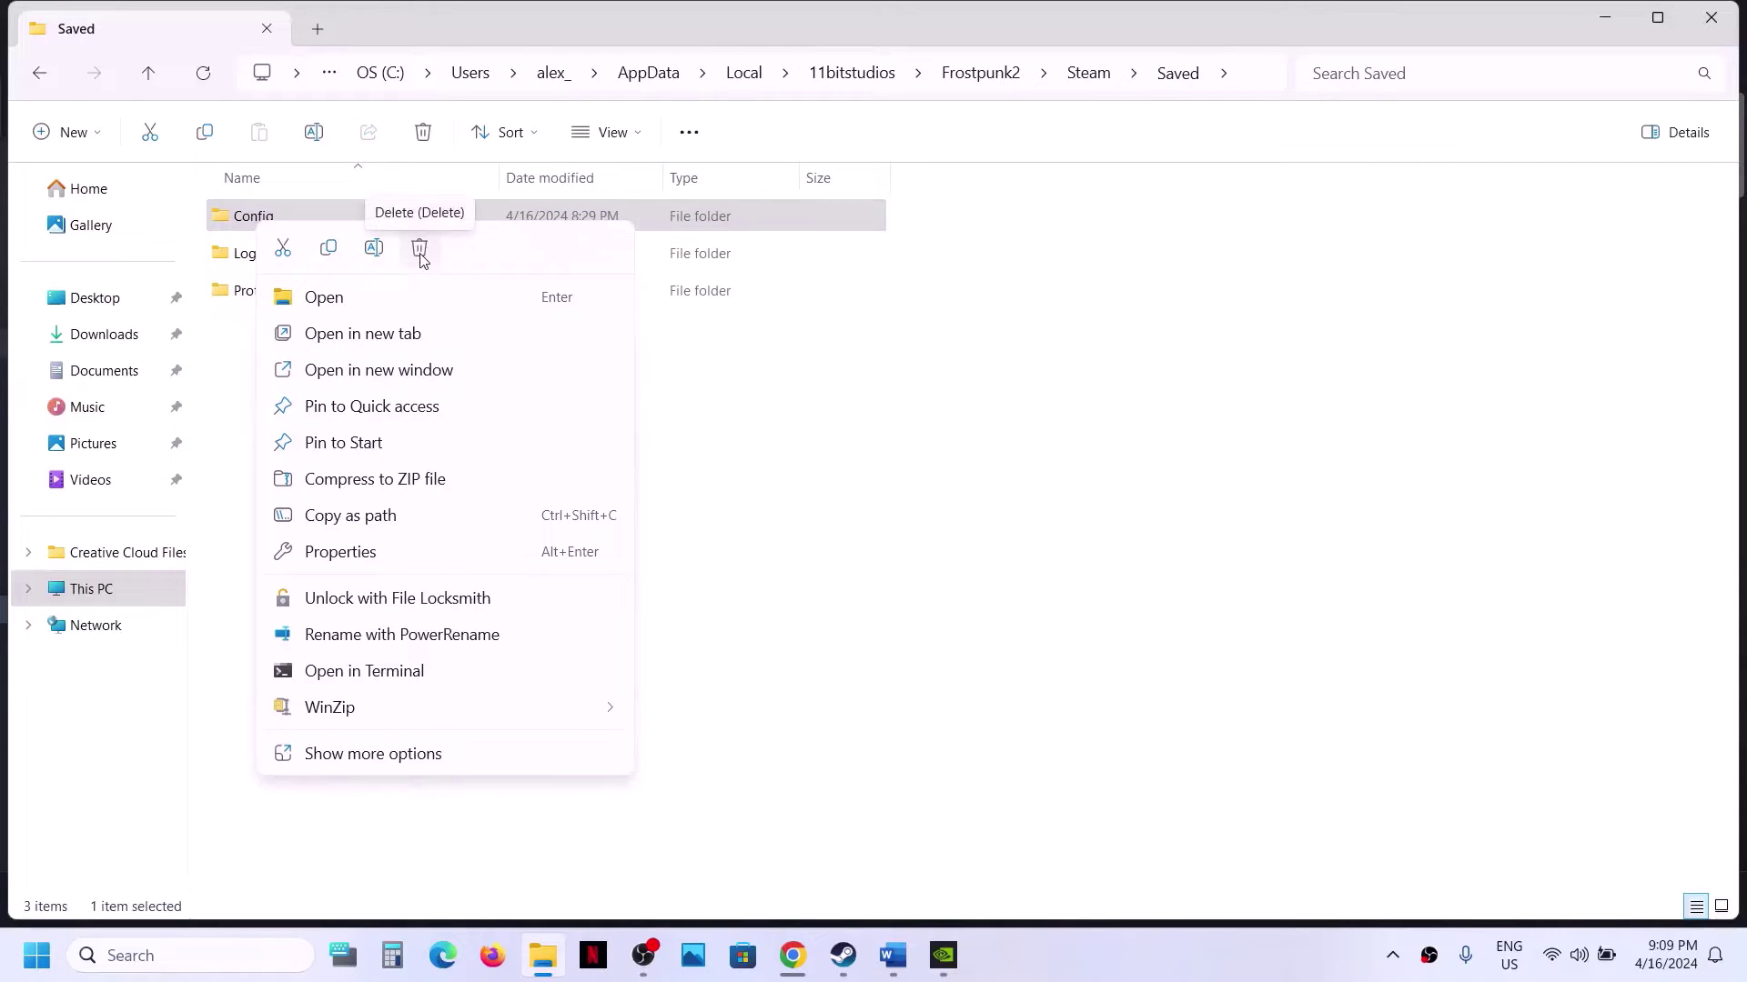
{"action": "left_click", "coordinate": [843, 955]}
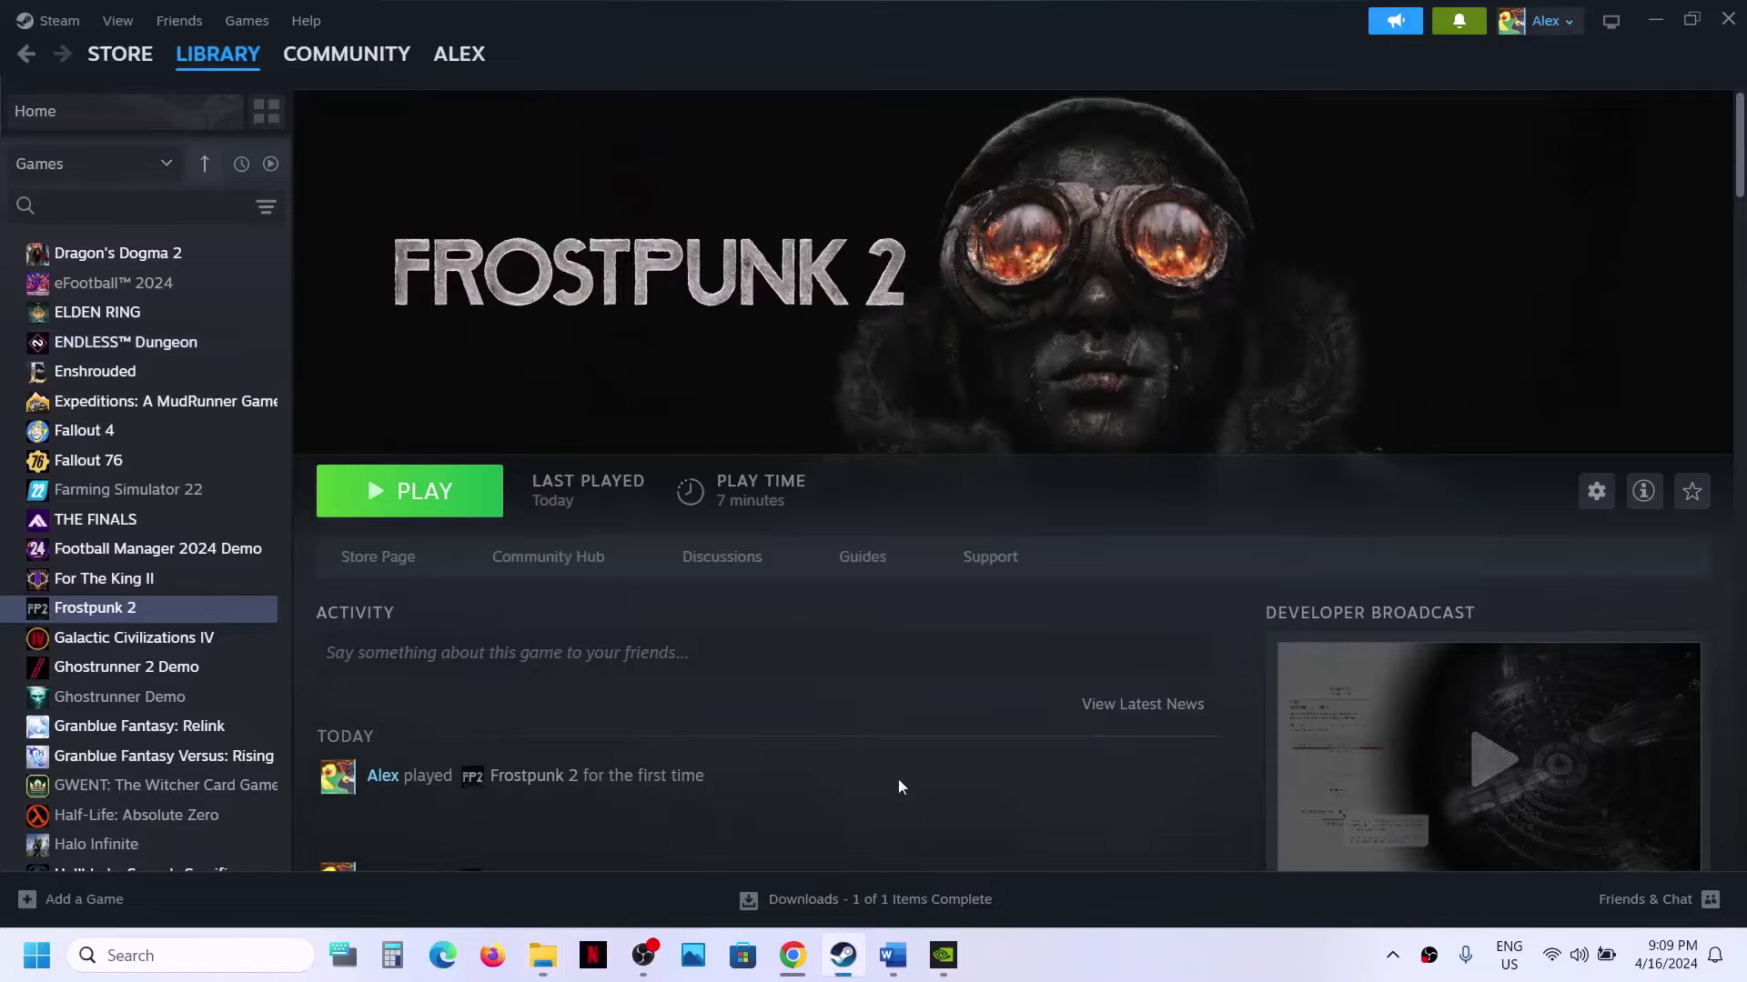
Return to the Word notes and highlight Step 4, Disable GeForce experience optimization.
{"action": "left_click", "coordinate": [893, 955]}
{"action": "scroll", "coordinate": [653, 546], "scroll_direction": "down", "scroll_amount": 3}
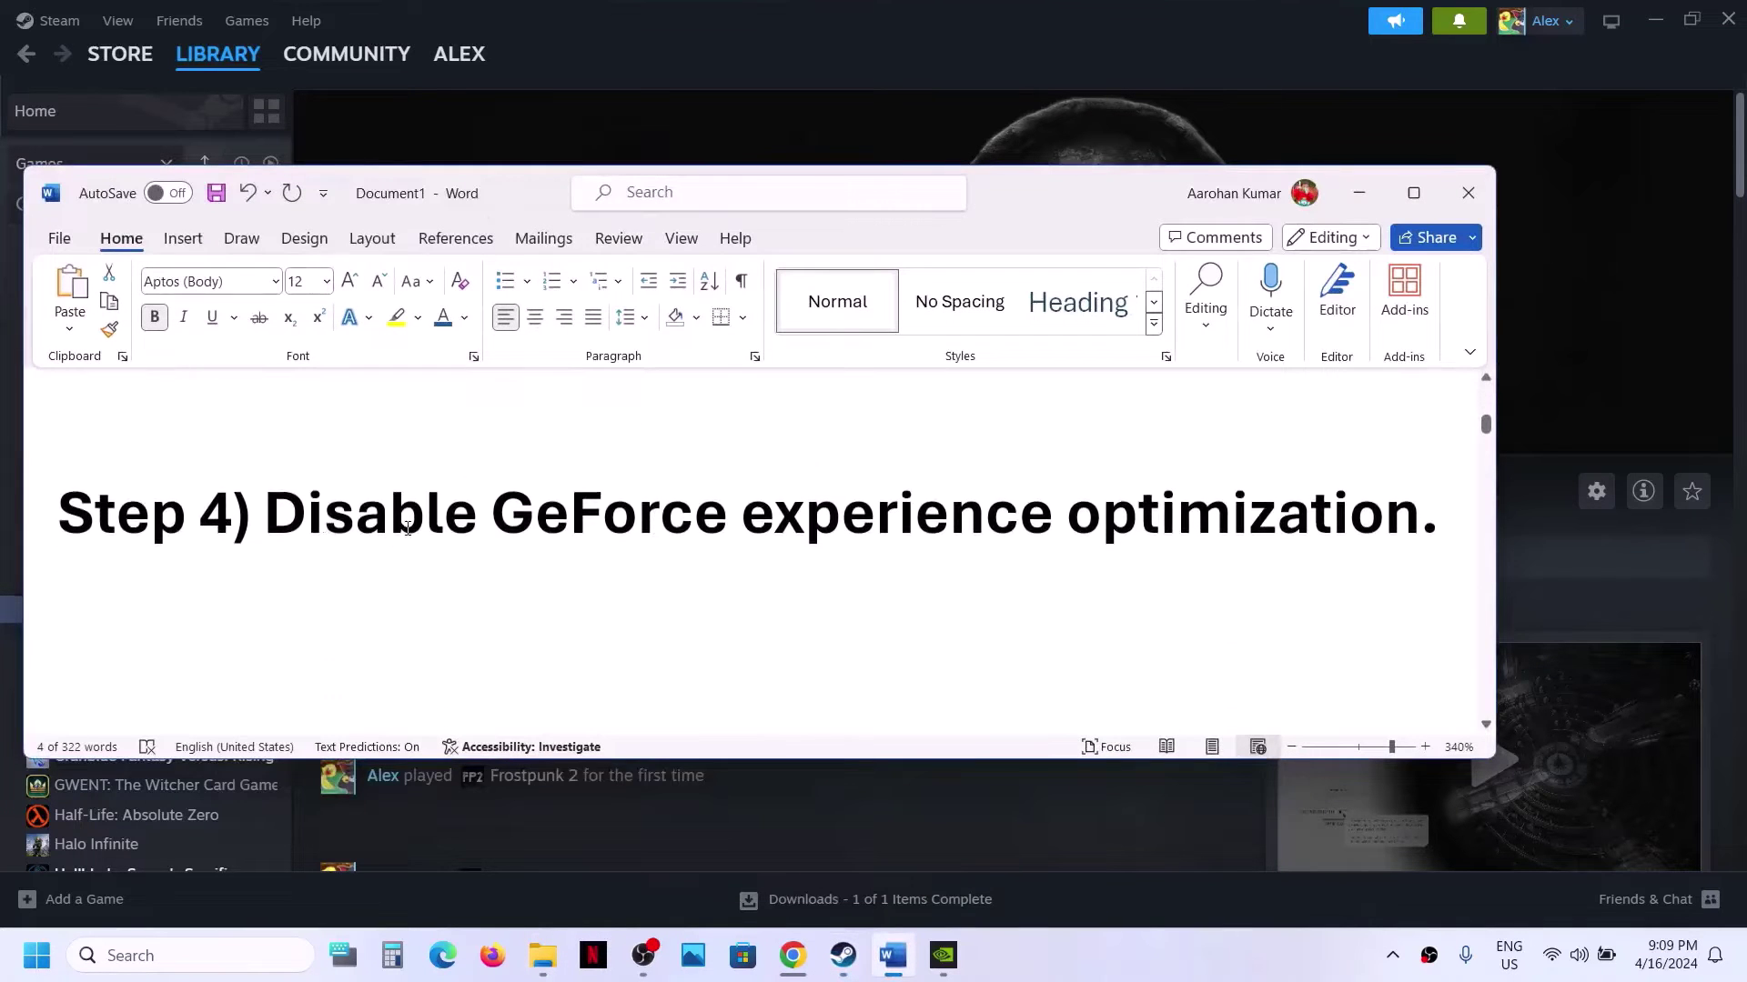
{"action": "left_click_drag", "start_coordinate": [291, 521], "coordinate": [1421, 523]}
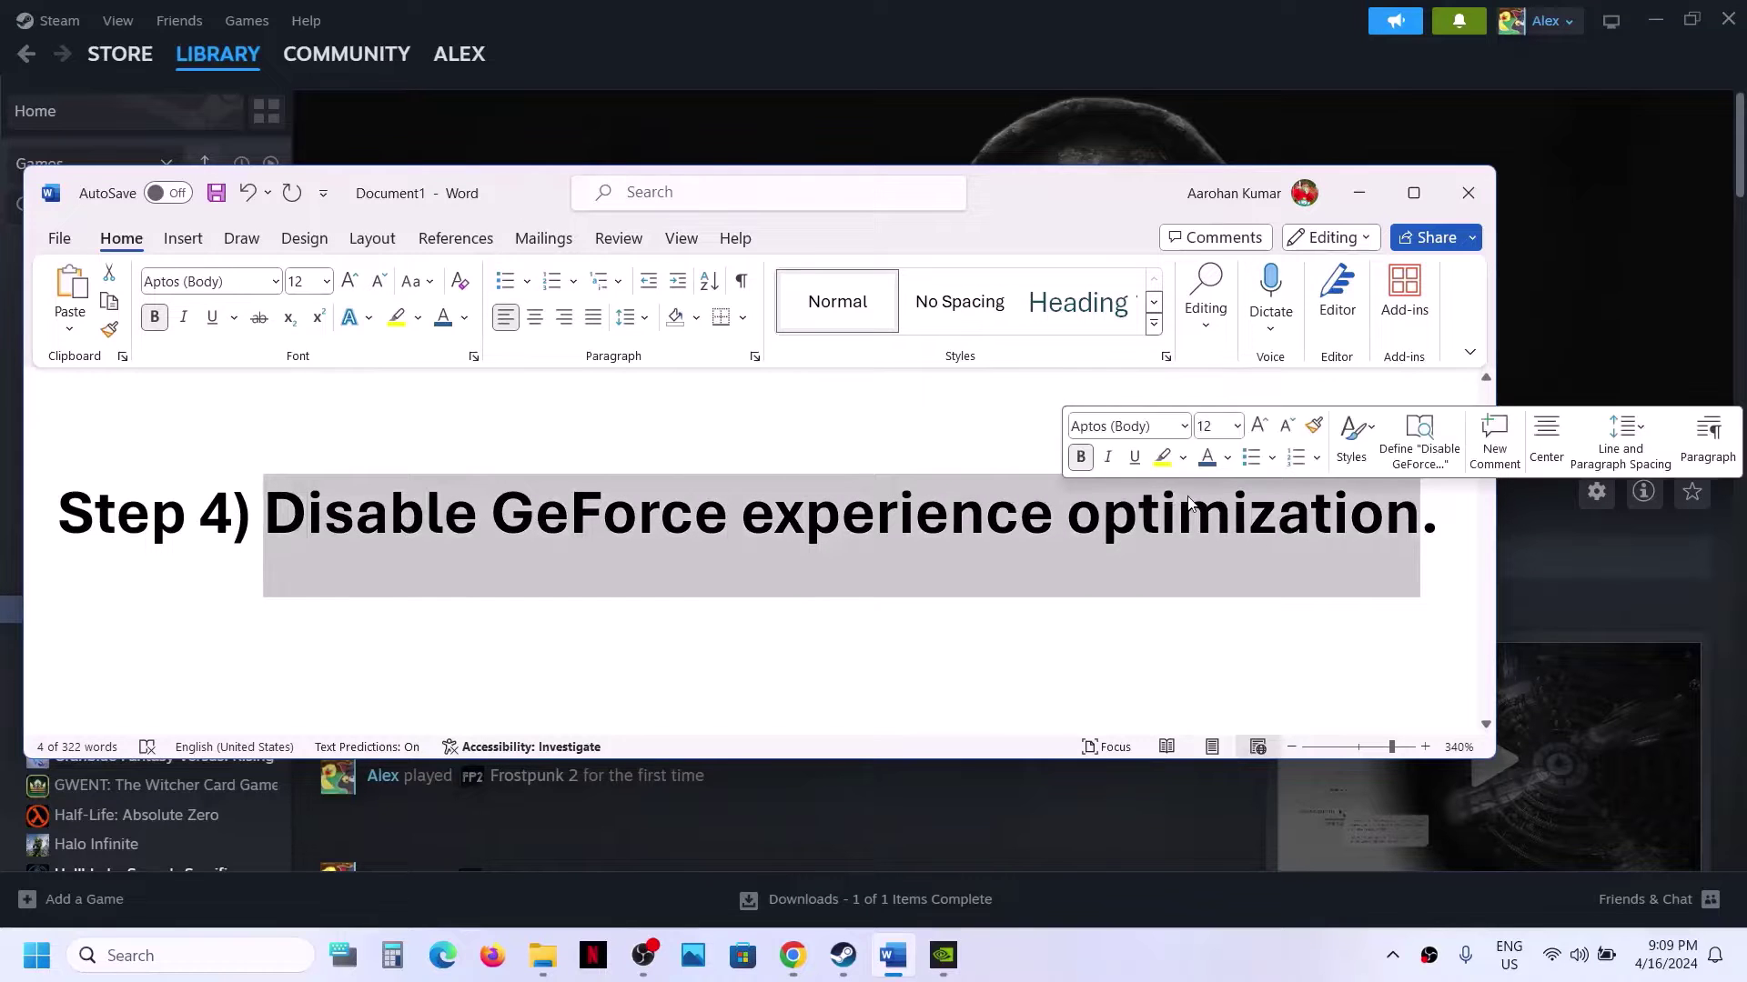
Launch GeForce Experience, turn off automatic optimization of newly added games and applications, and minimize it.
{"action": "left_click", "coordinate": [127, 956]}
{"action": "type", "text": "gef"}
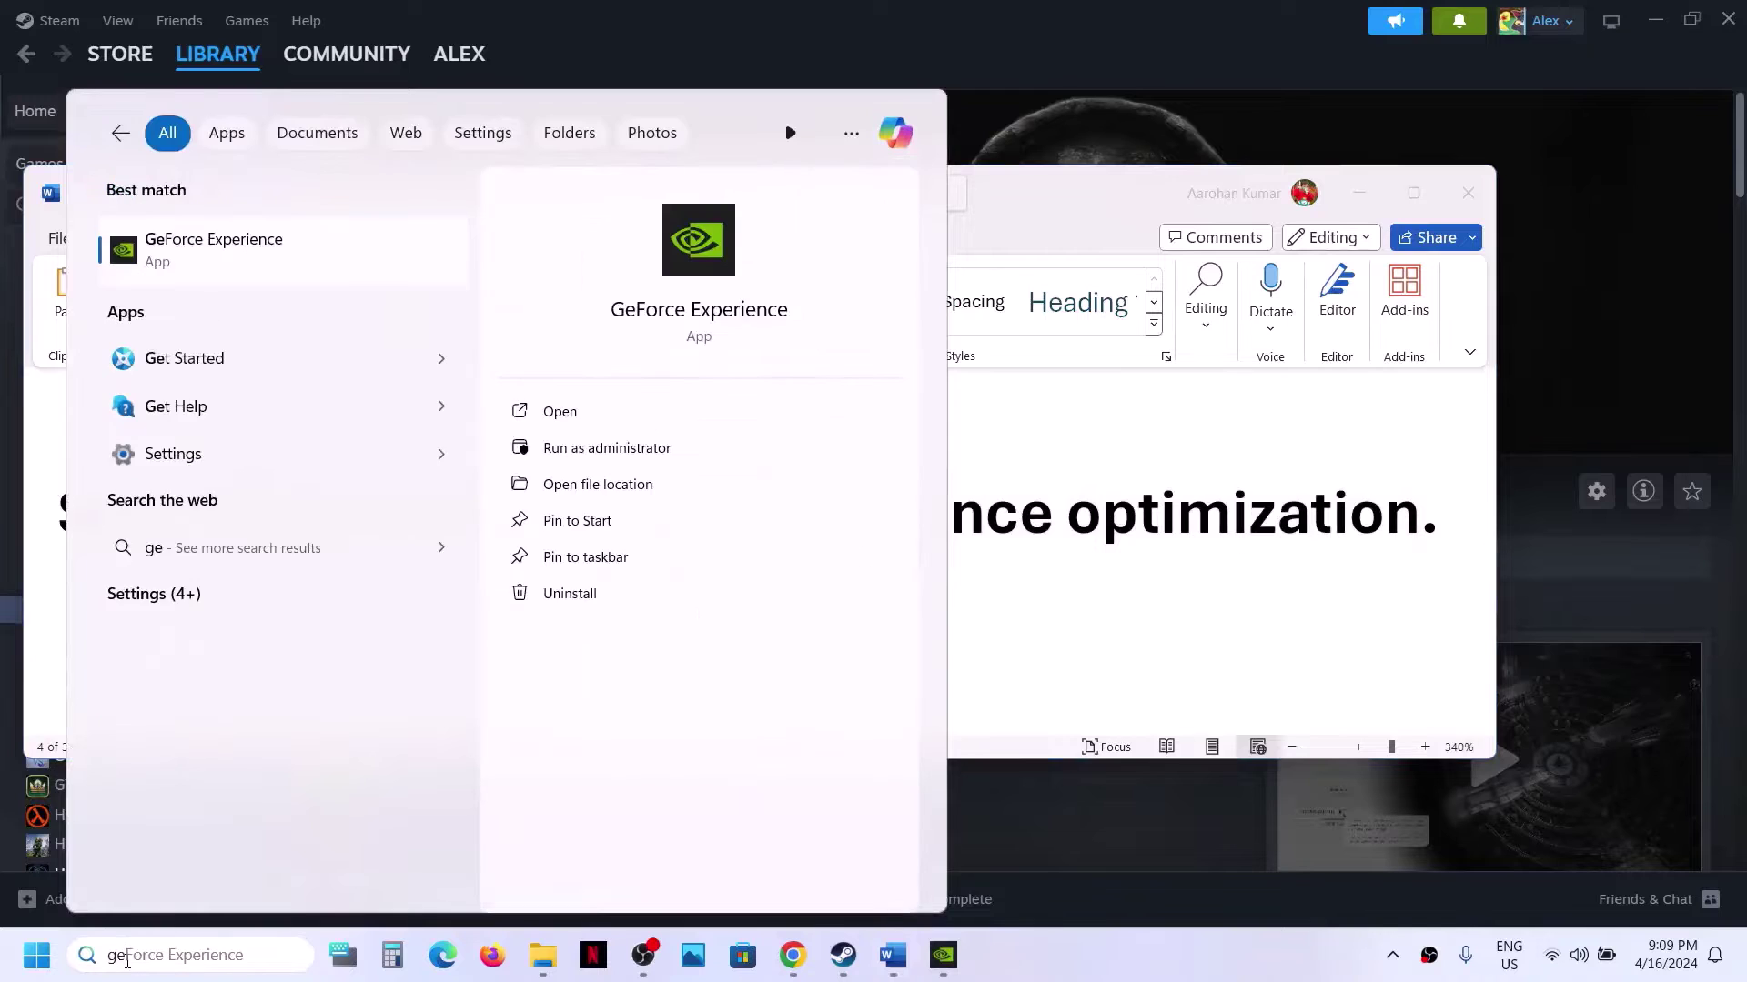
{"action": "left_click", "coordinate": [253, 251]}
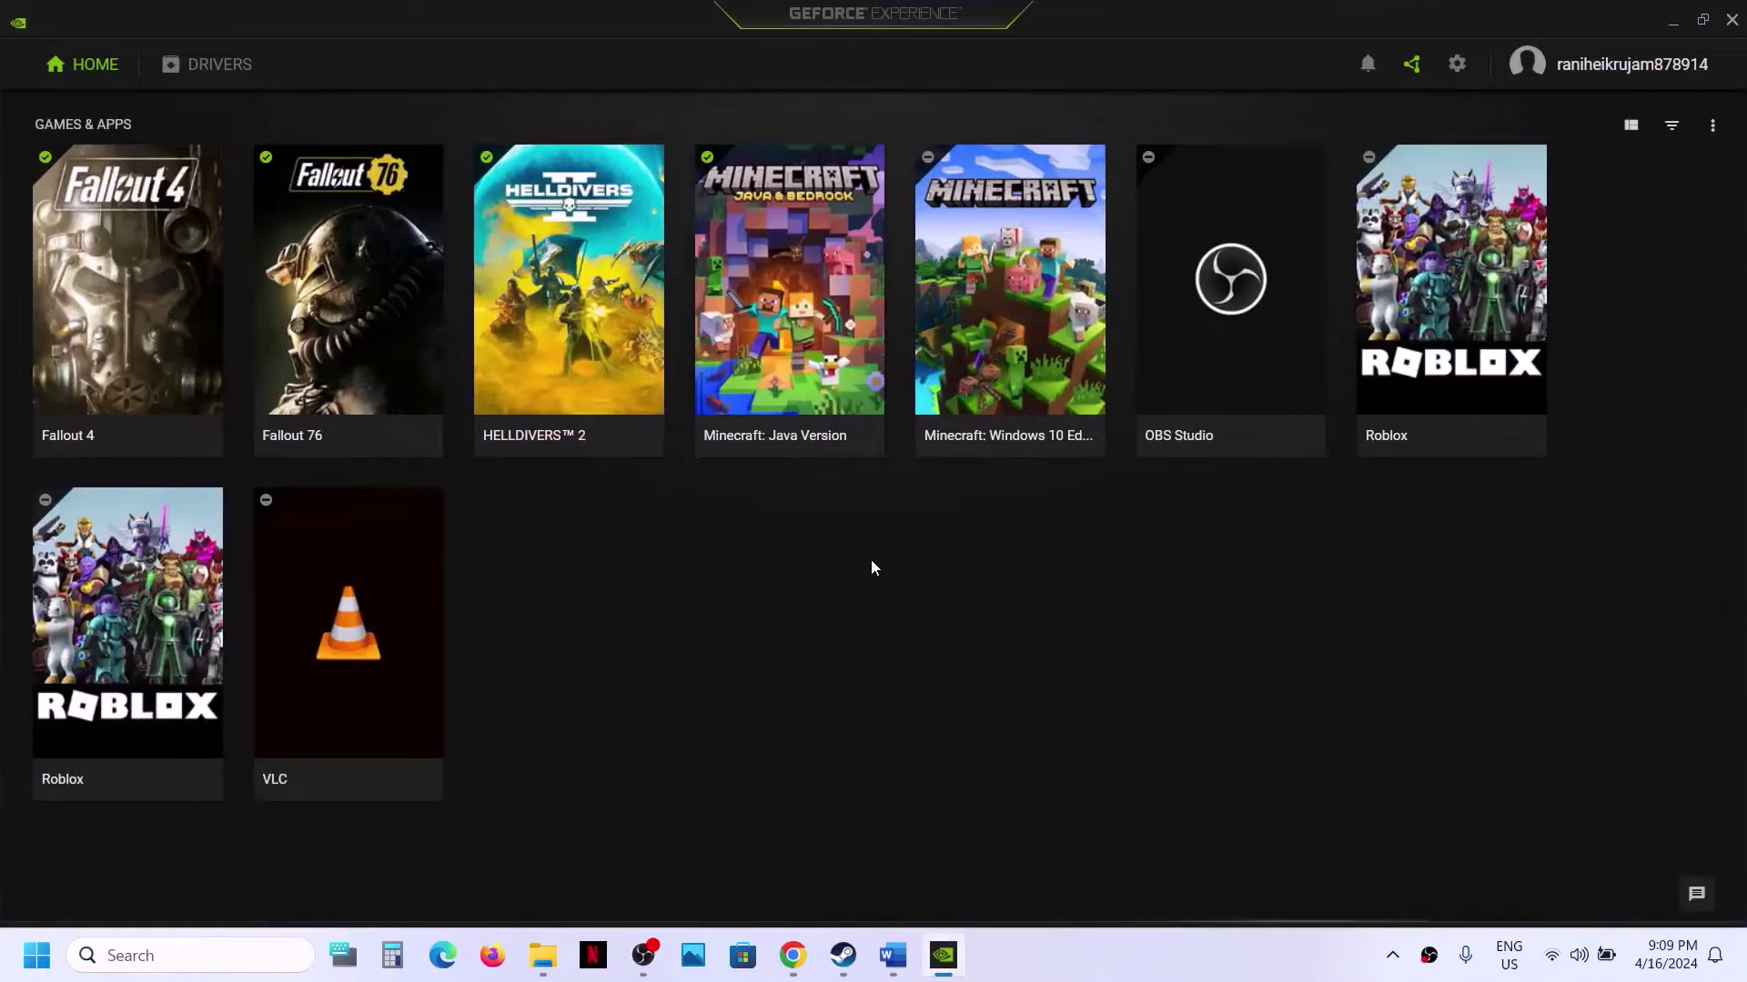
{"action": "left_click", "coordinate": [1458, 65]}
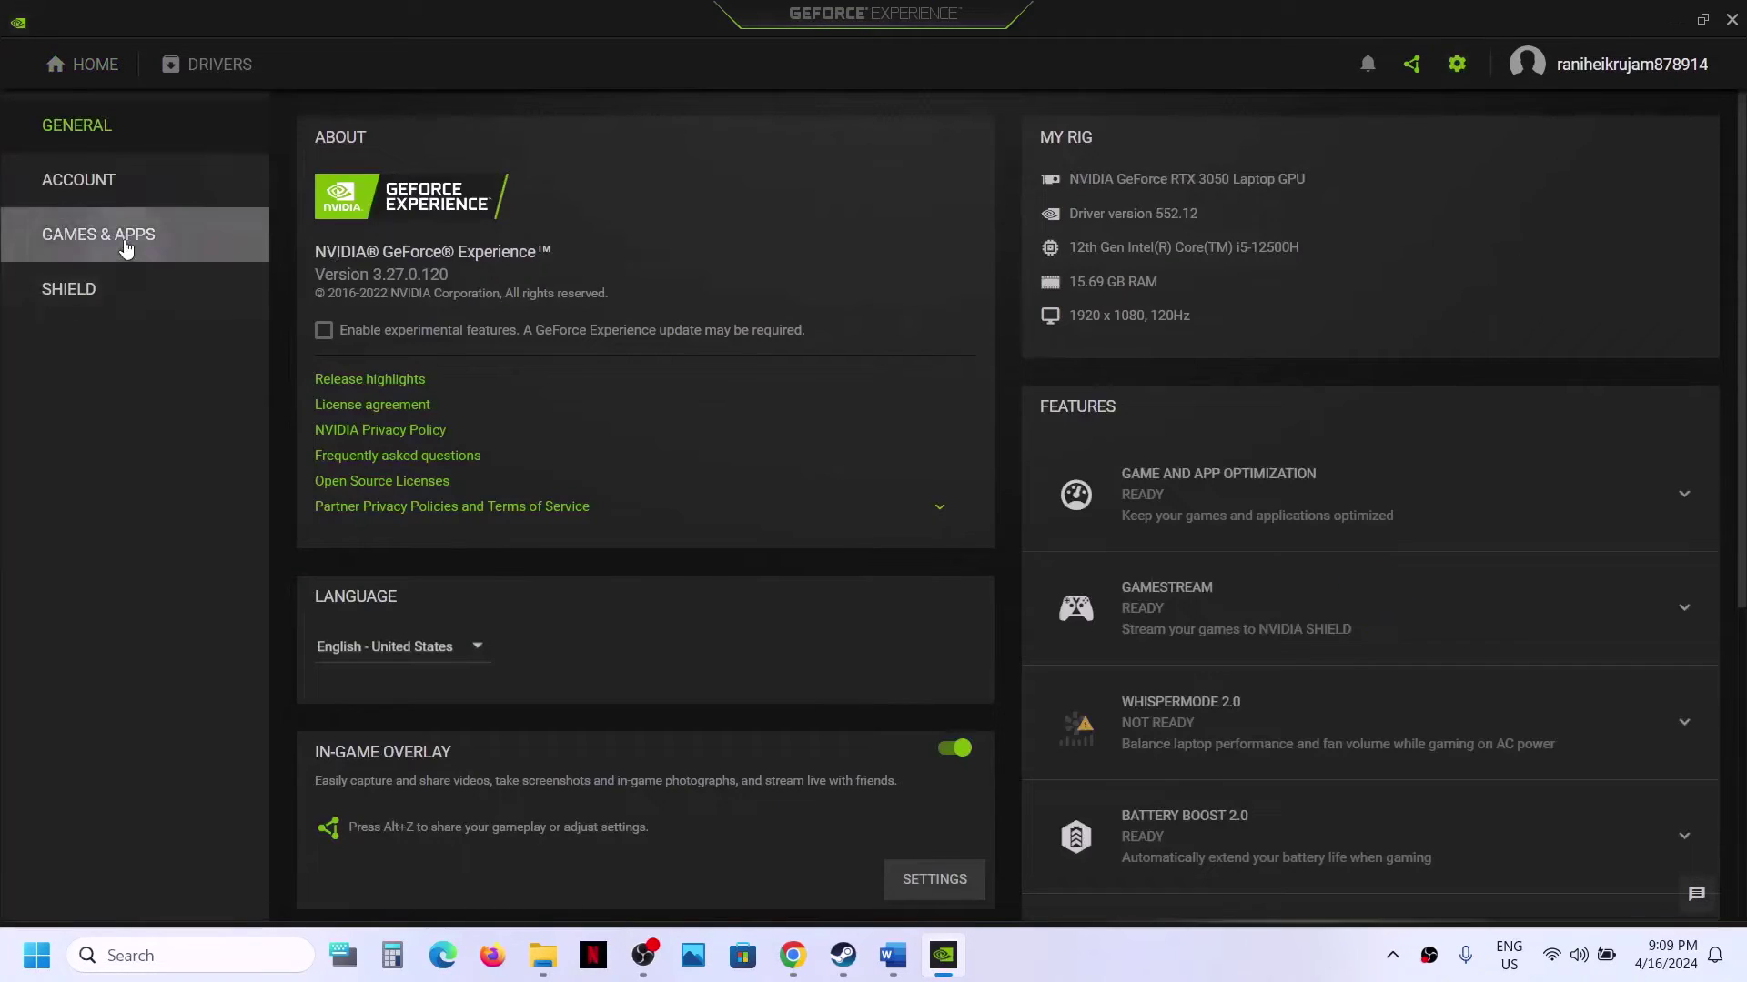
{"action": "left_click", "coordinate": [126, 245]}
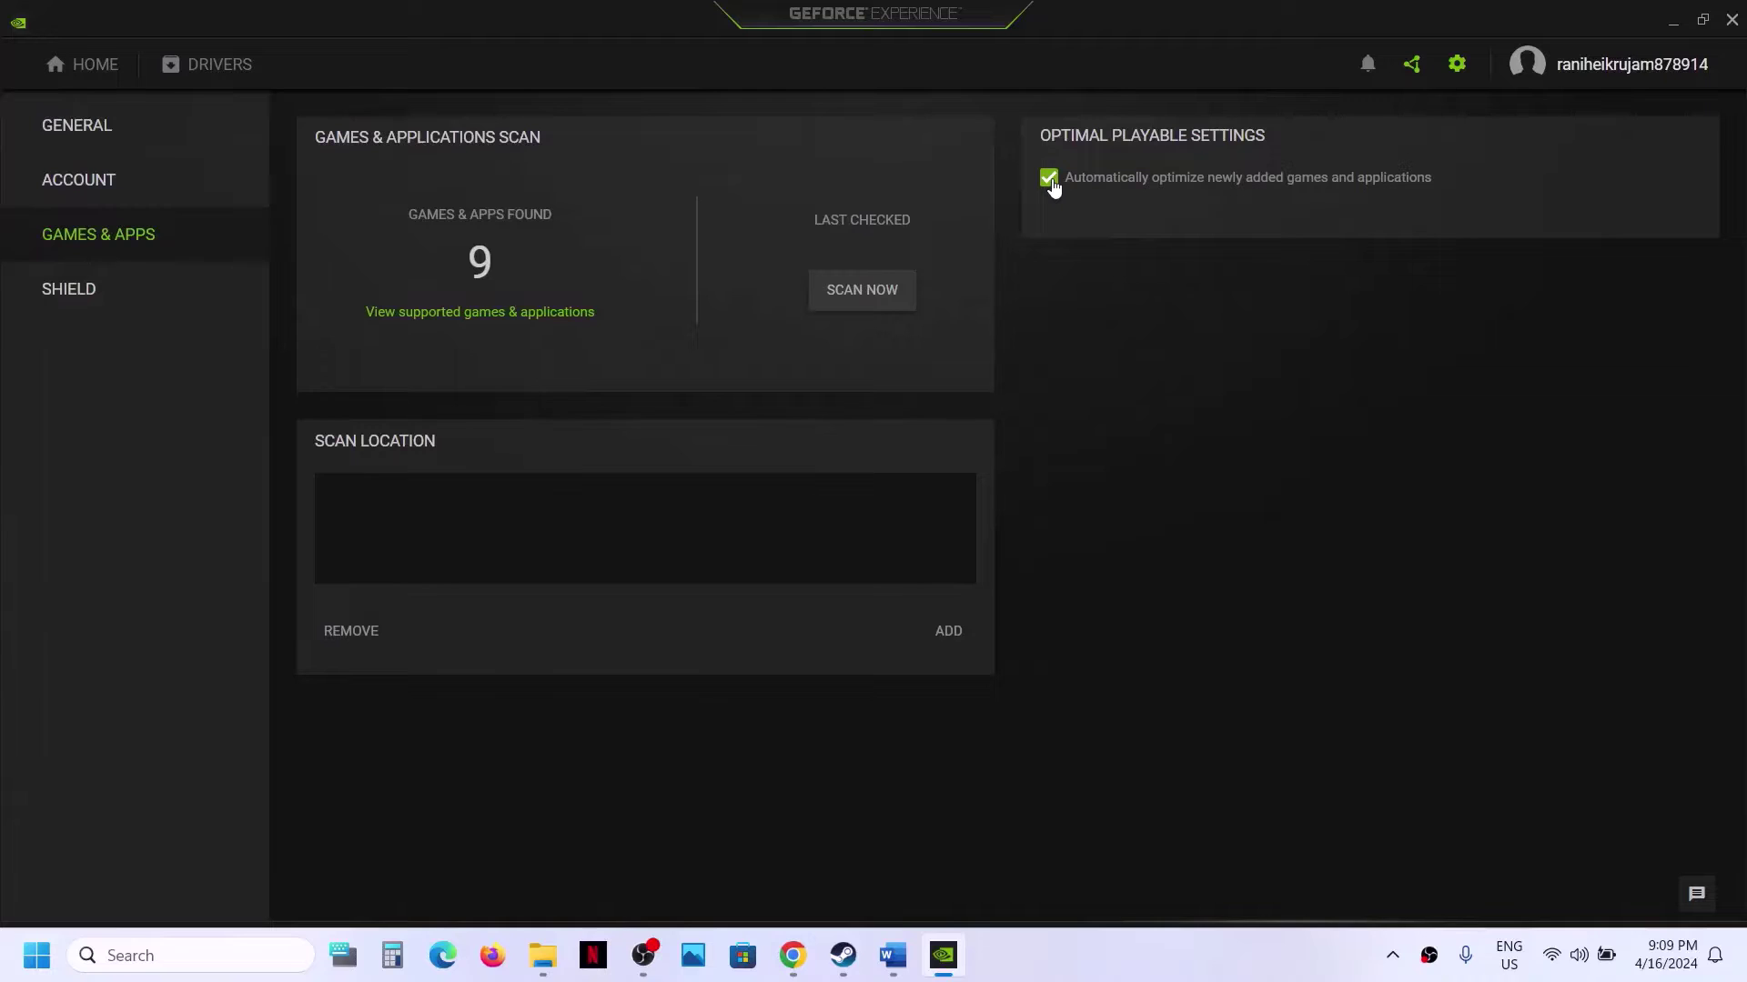
{"action": "left_click", "coordinate": [1051, 182]}
{"action": "left_click", "coordinate": [1672, 21]}
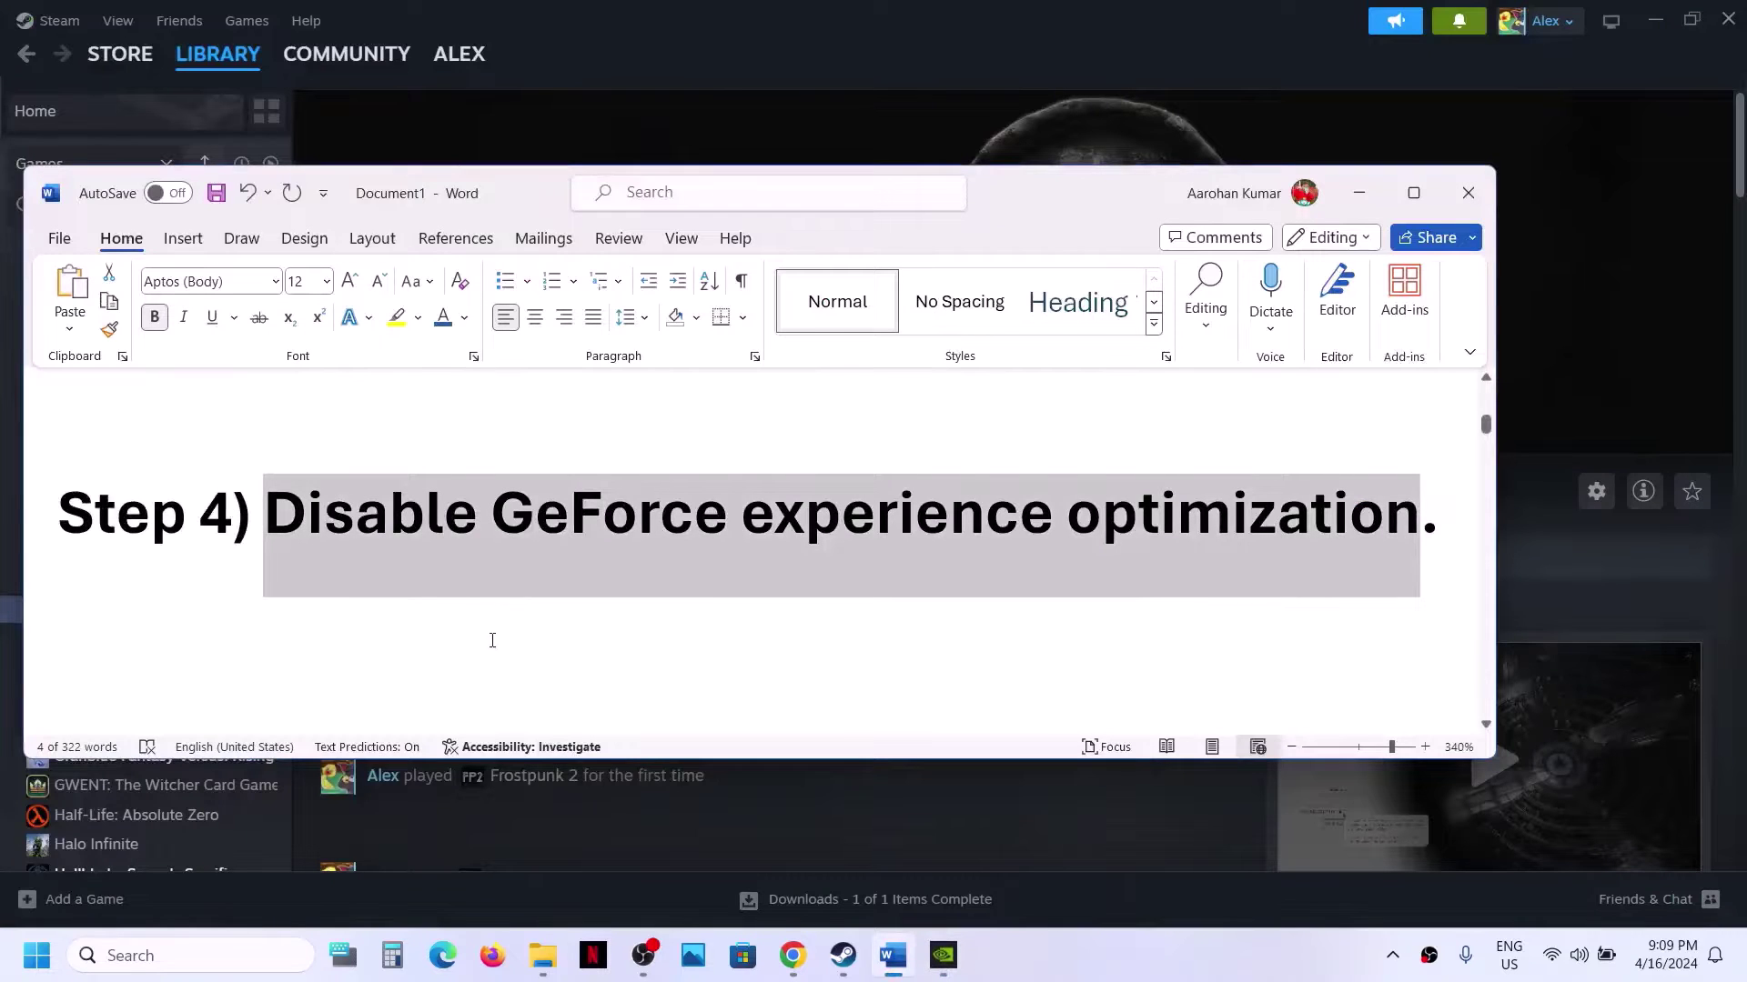
Check the hidden system tray icons, bring GeForce Experience back up and close it.
{"action": "left_click", "coordinate": [1392, 955]}
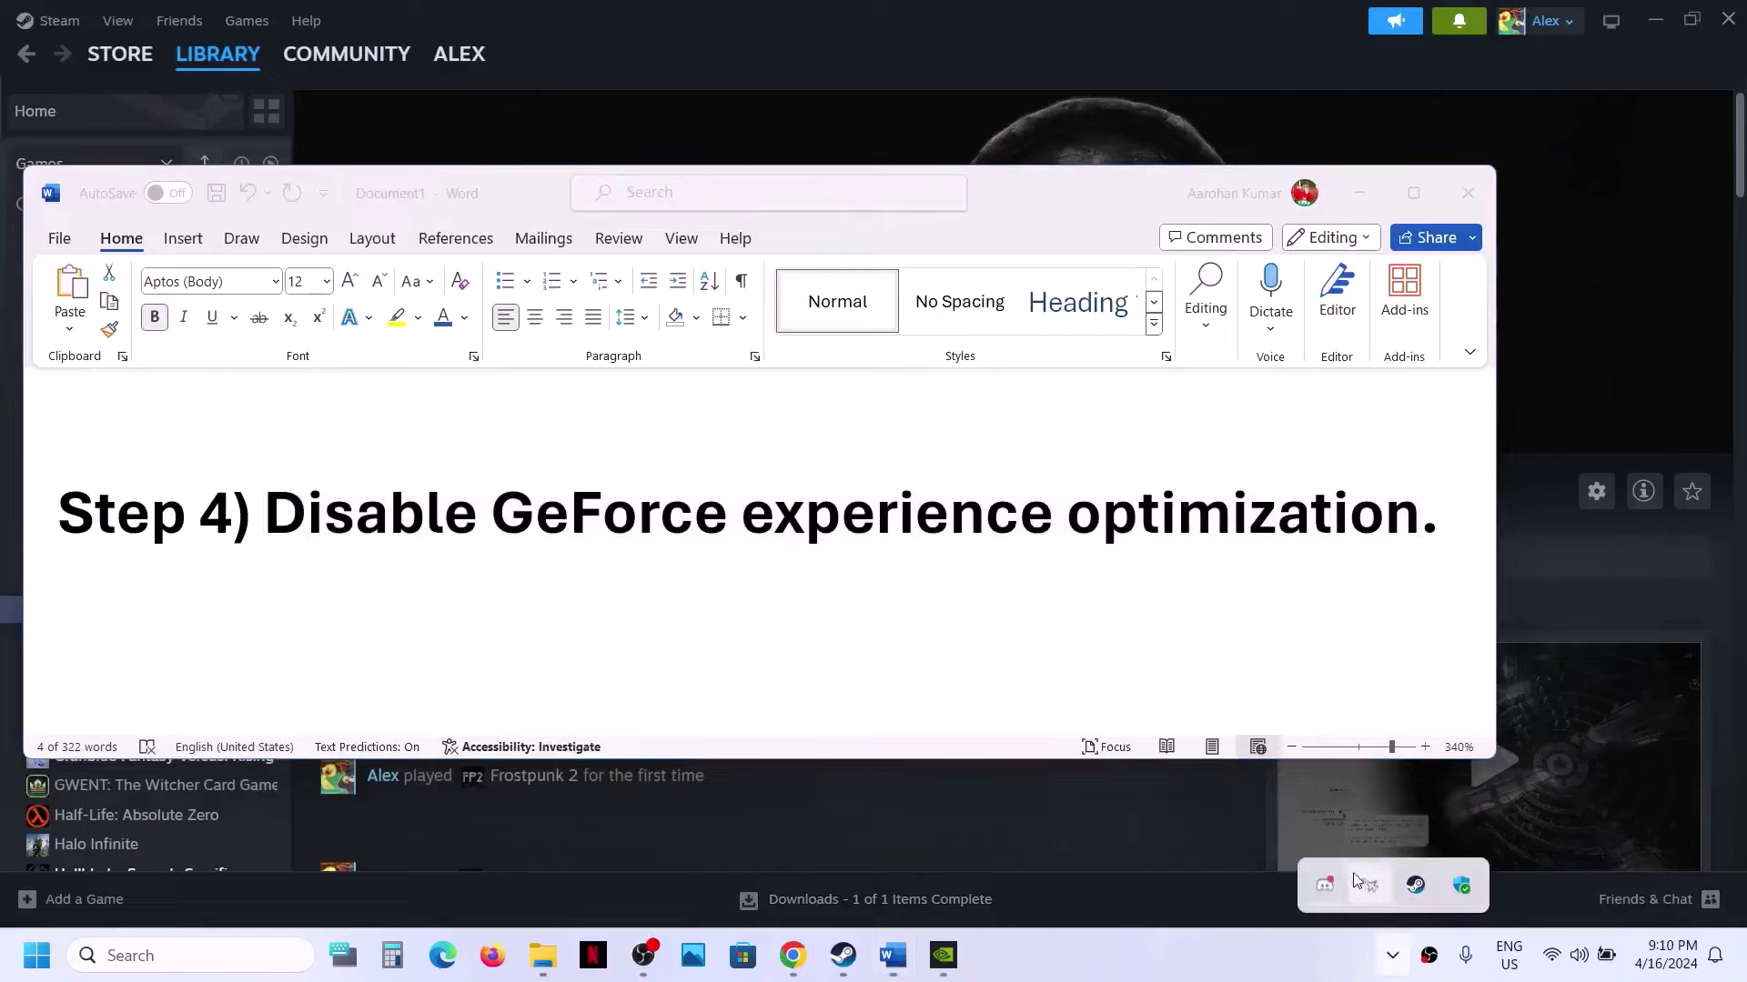
{"action": "left_click", "coordinate": [1042, 839]}
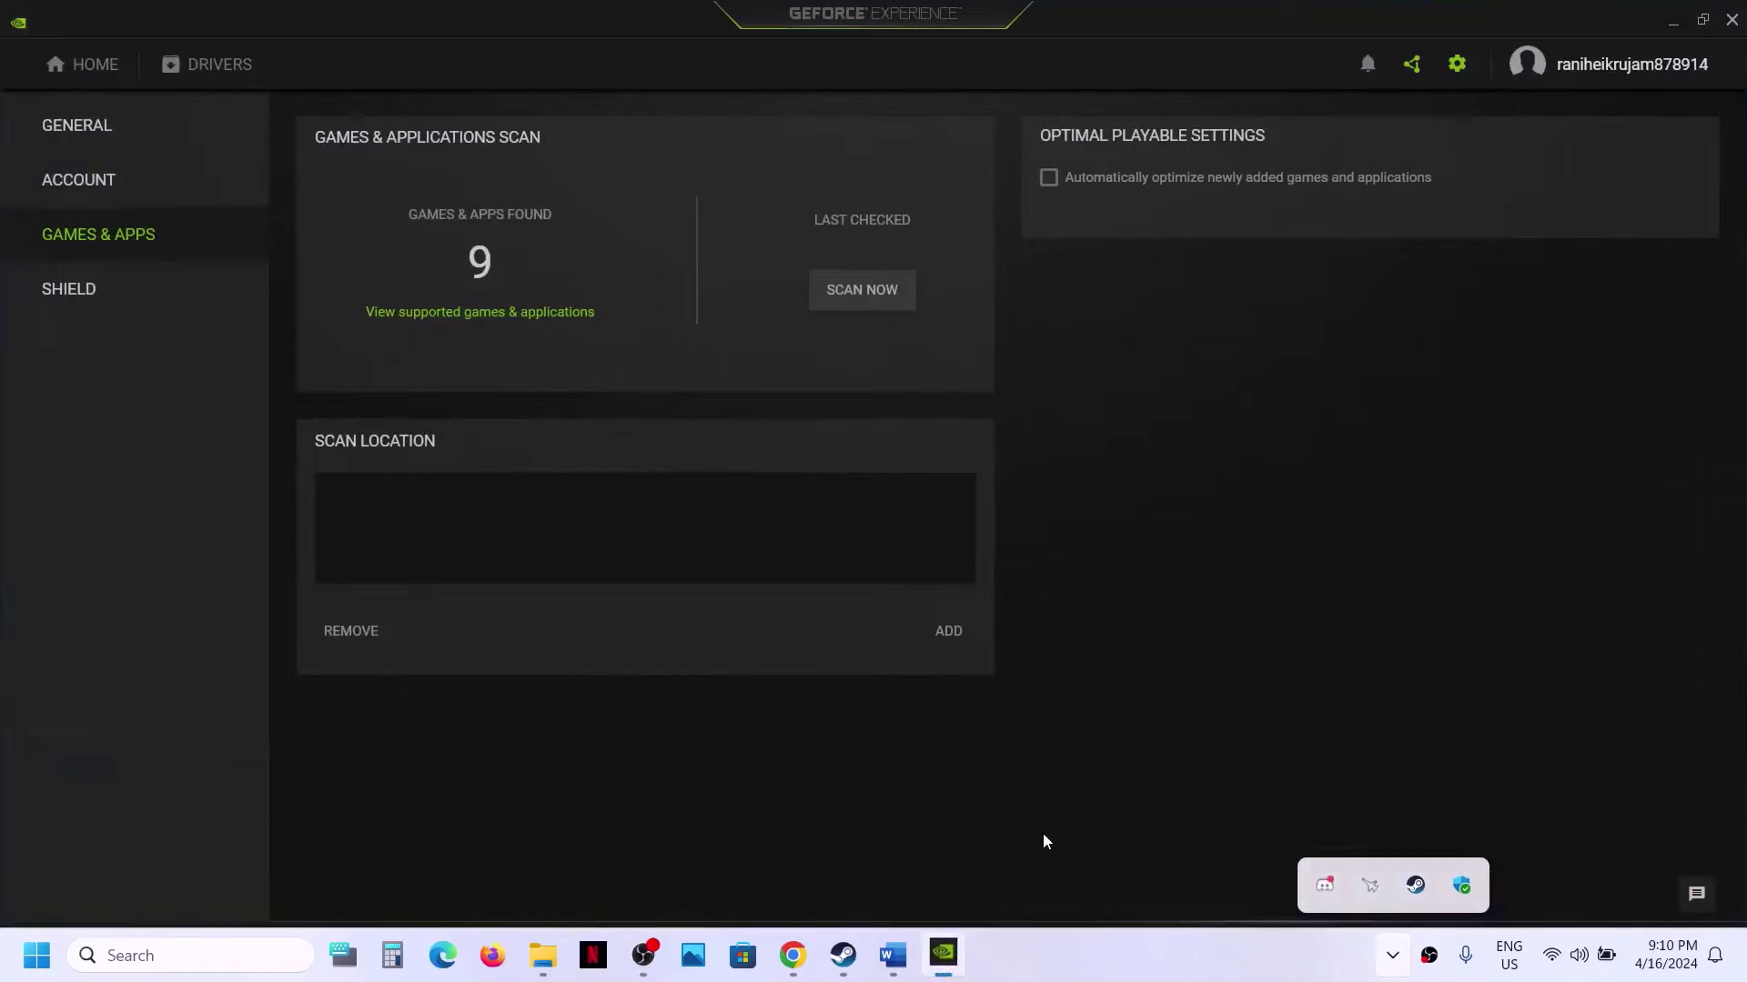
{"action": "left_click", "coordinate": [1729, 20]}
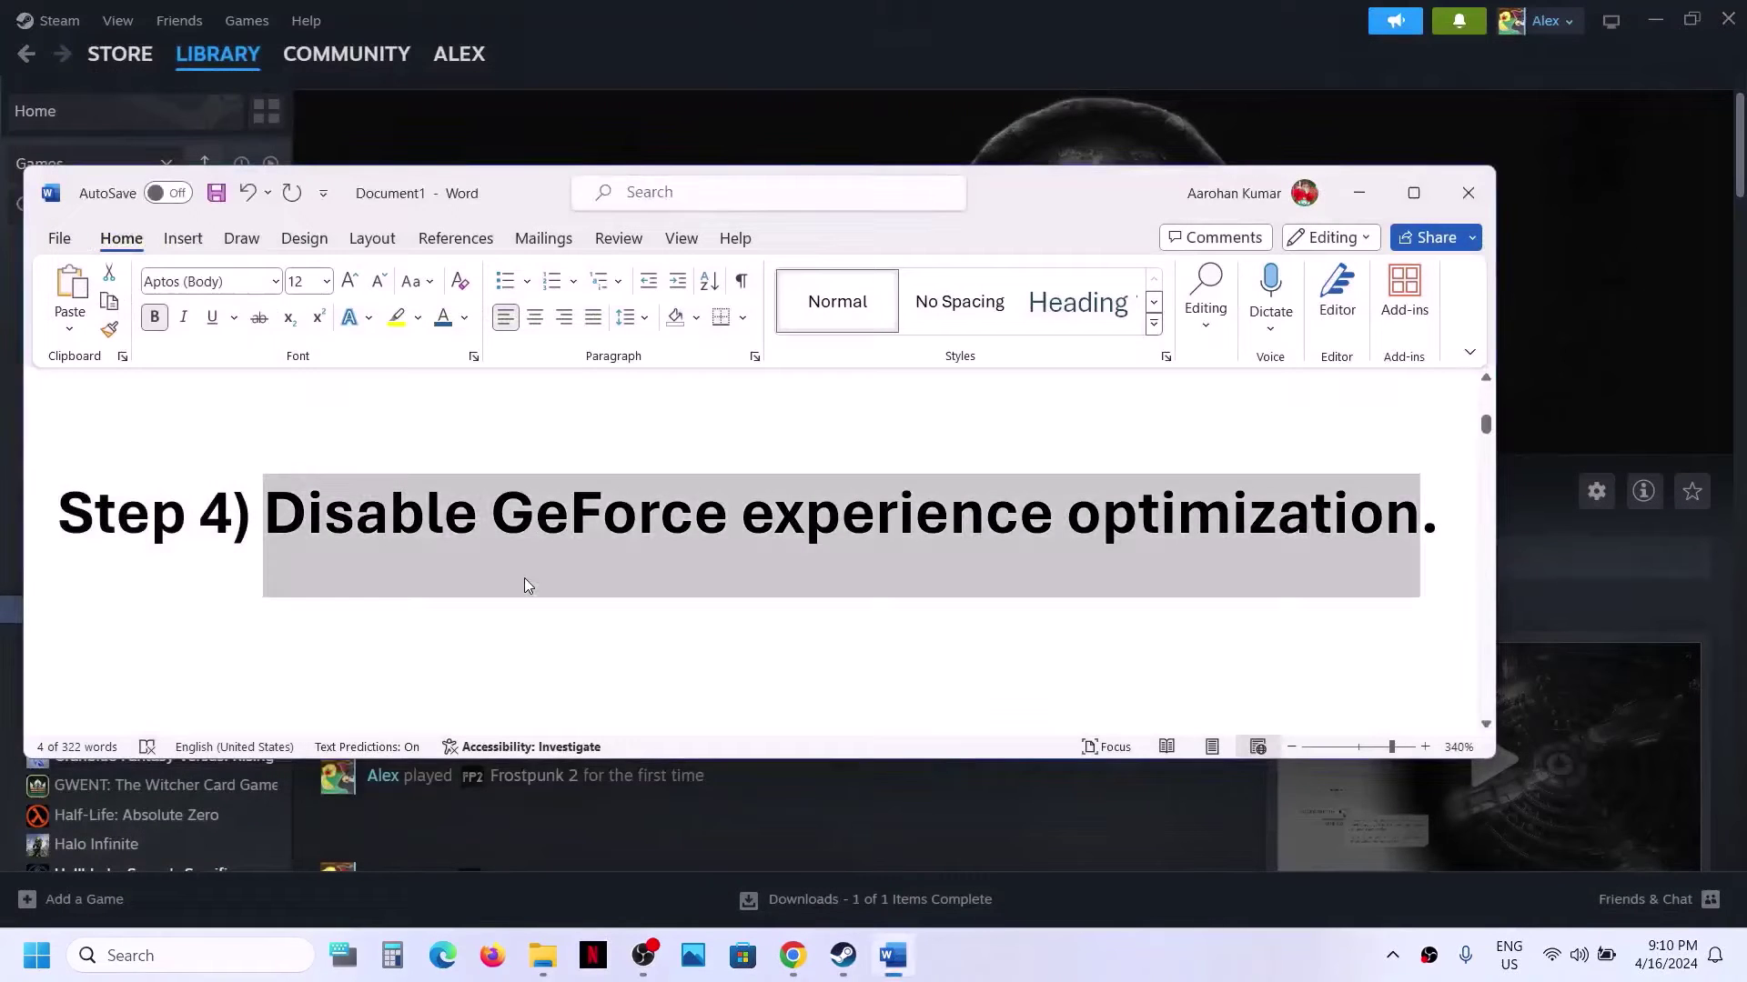
Find Step 5 about launch options in the Word notes, highlight its beginning, and return to Steam.
{"action": "scroll", "coordinate": [524, 582], "scroll_direction": "down", "scroll_amount": 3}
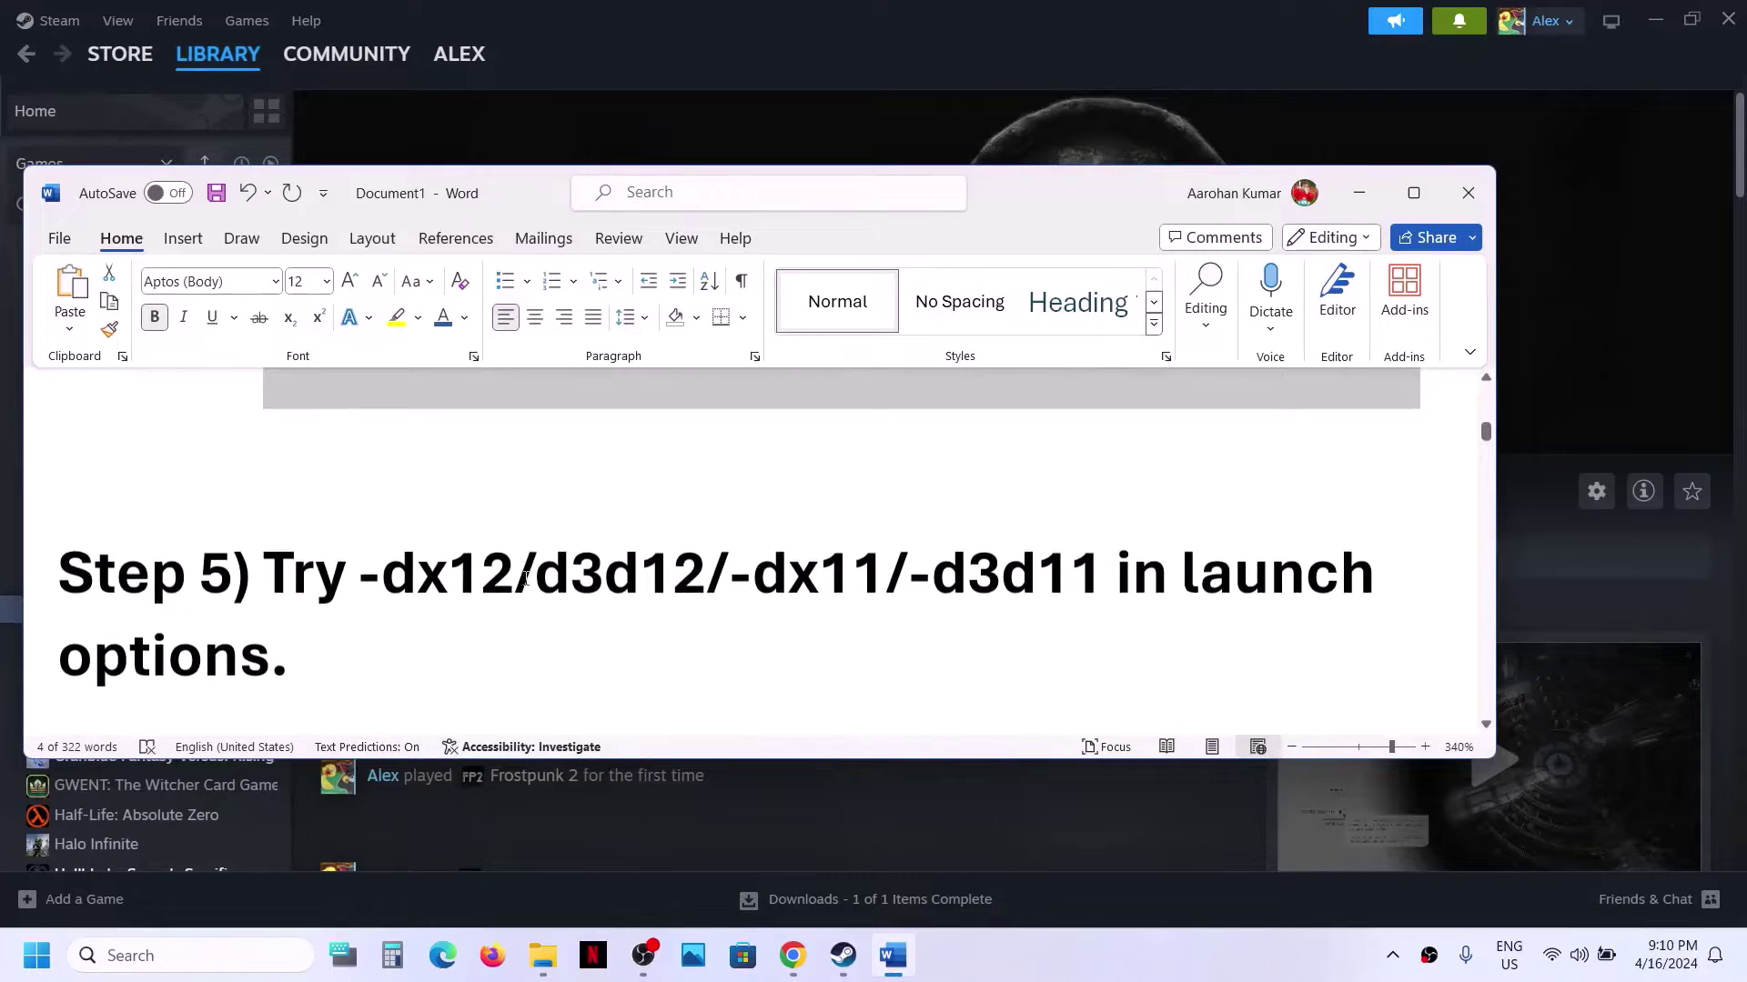
{"action": "left_click_drag", "start_coordinate": [363, 571], "coordinate": [58, 455]}
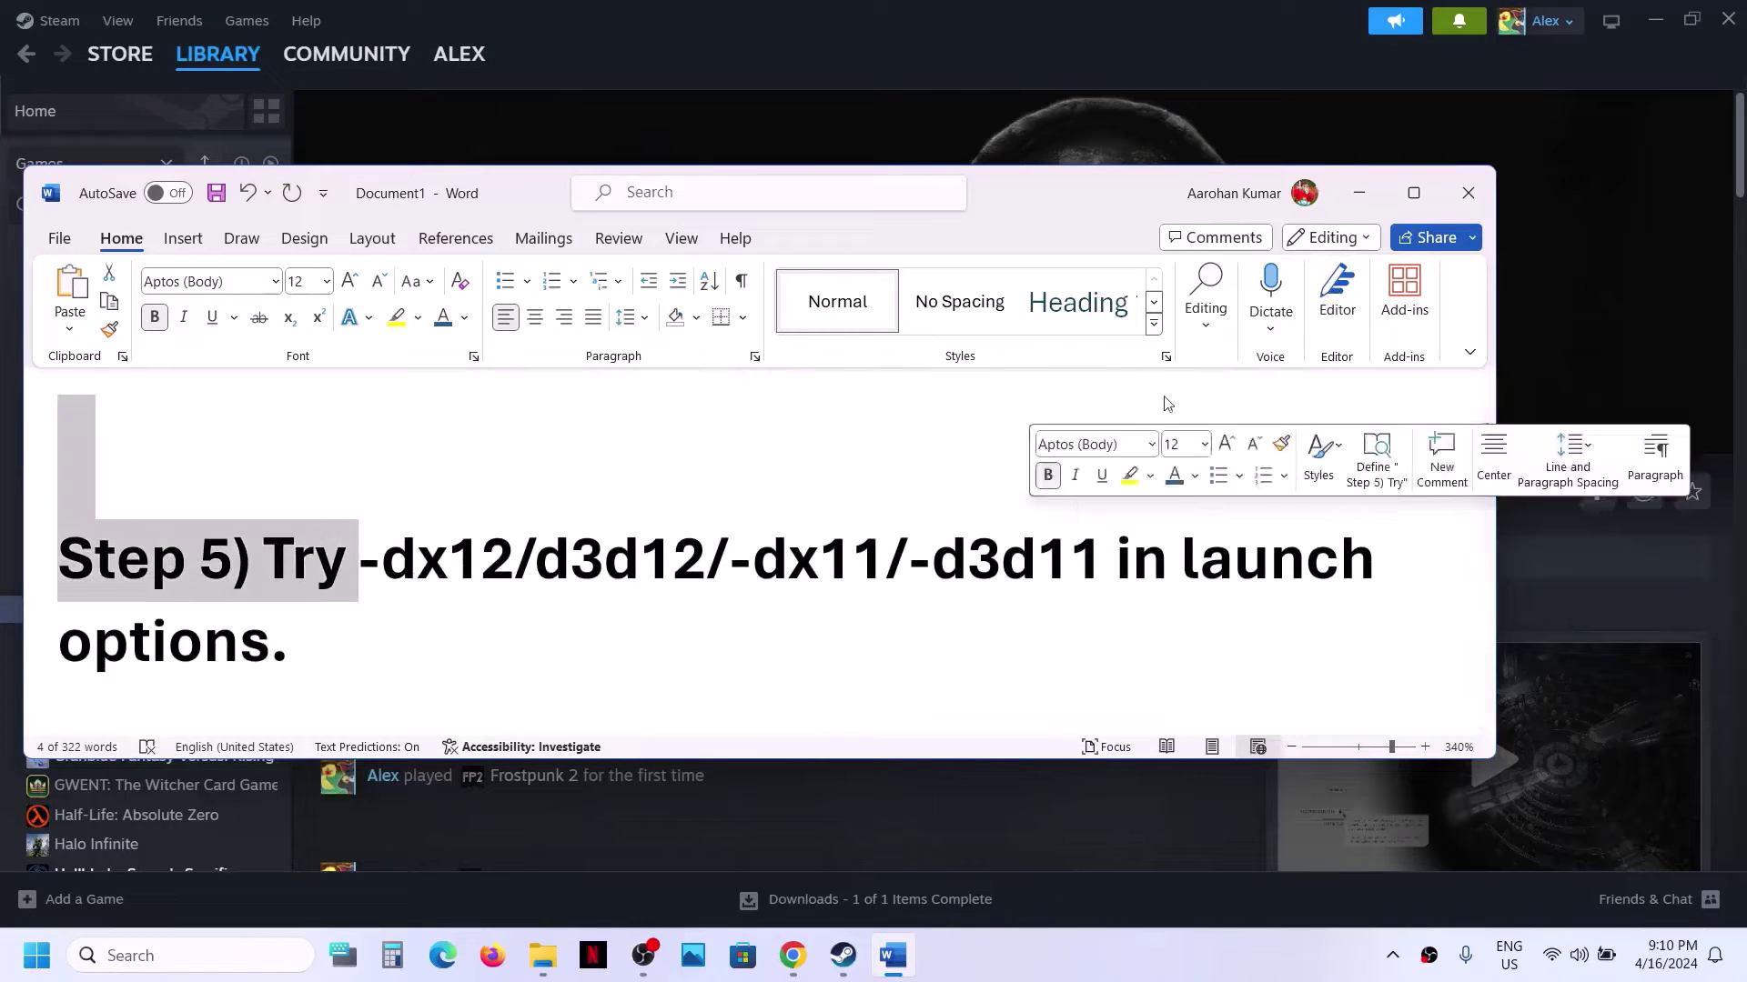
{"action": "left_click", "coordinate": [1359, 193]}
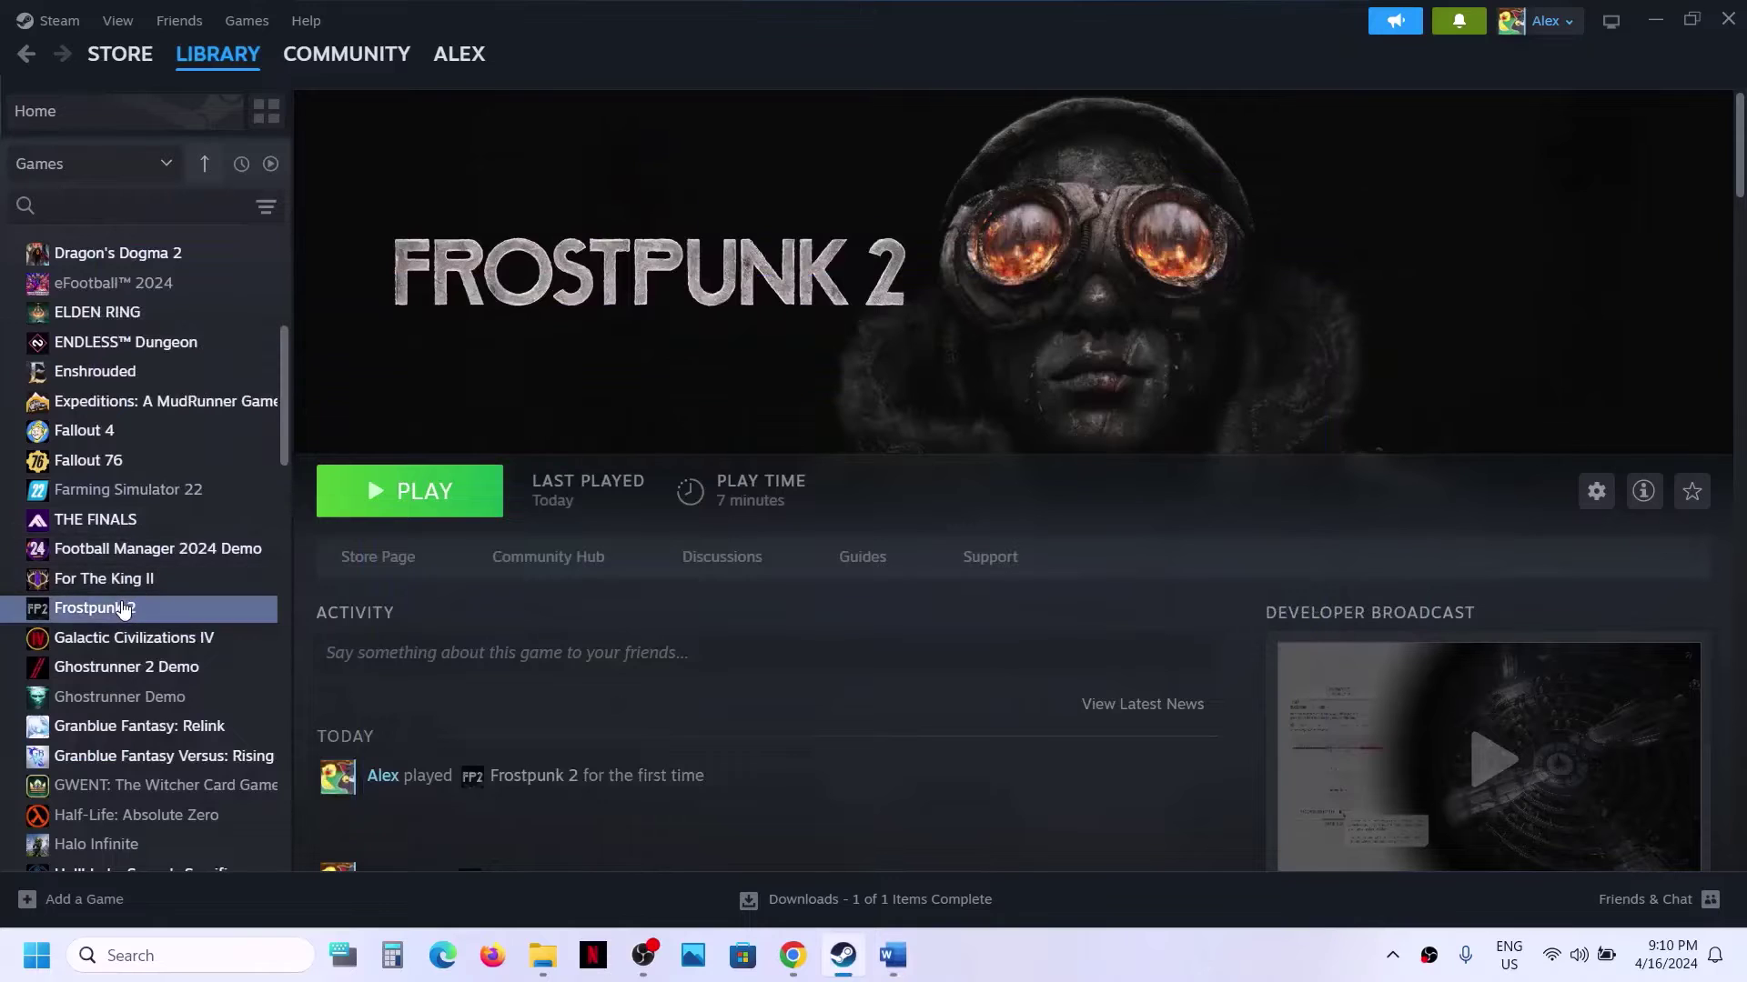
Set Frostpunk 2's launch options to -dx12 in its Steam properties and close the properties.
{"action": "right_click", "coordinate": [132, 608]}
{"action": "left_click", "coordinate": [175, 776]}
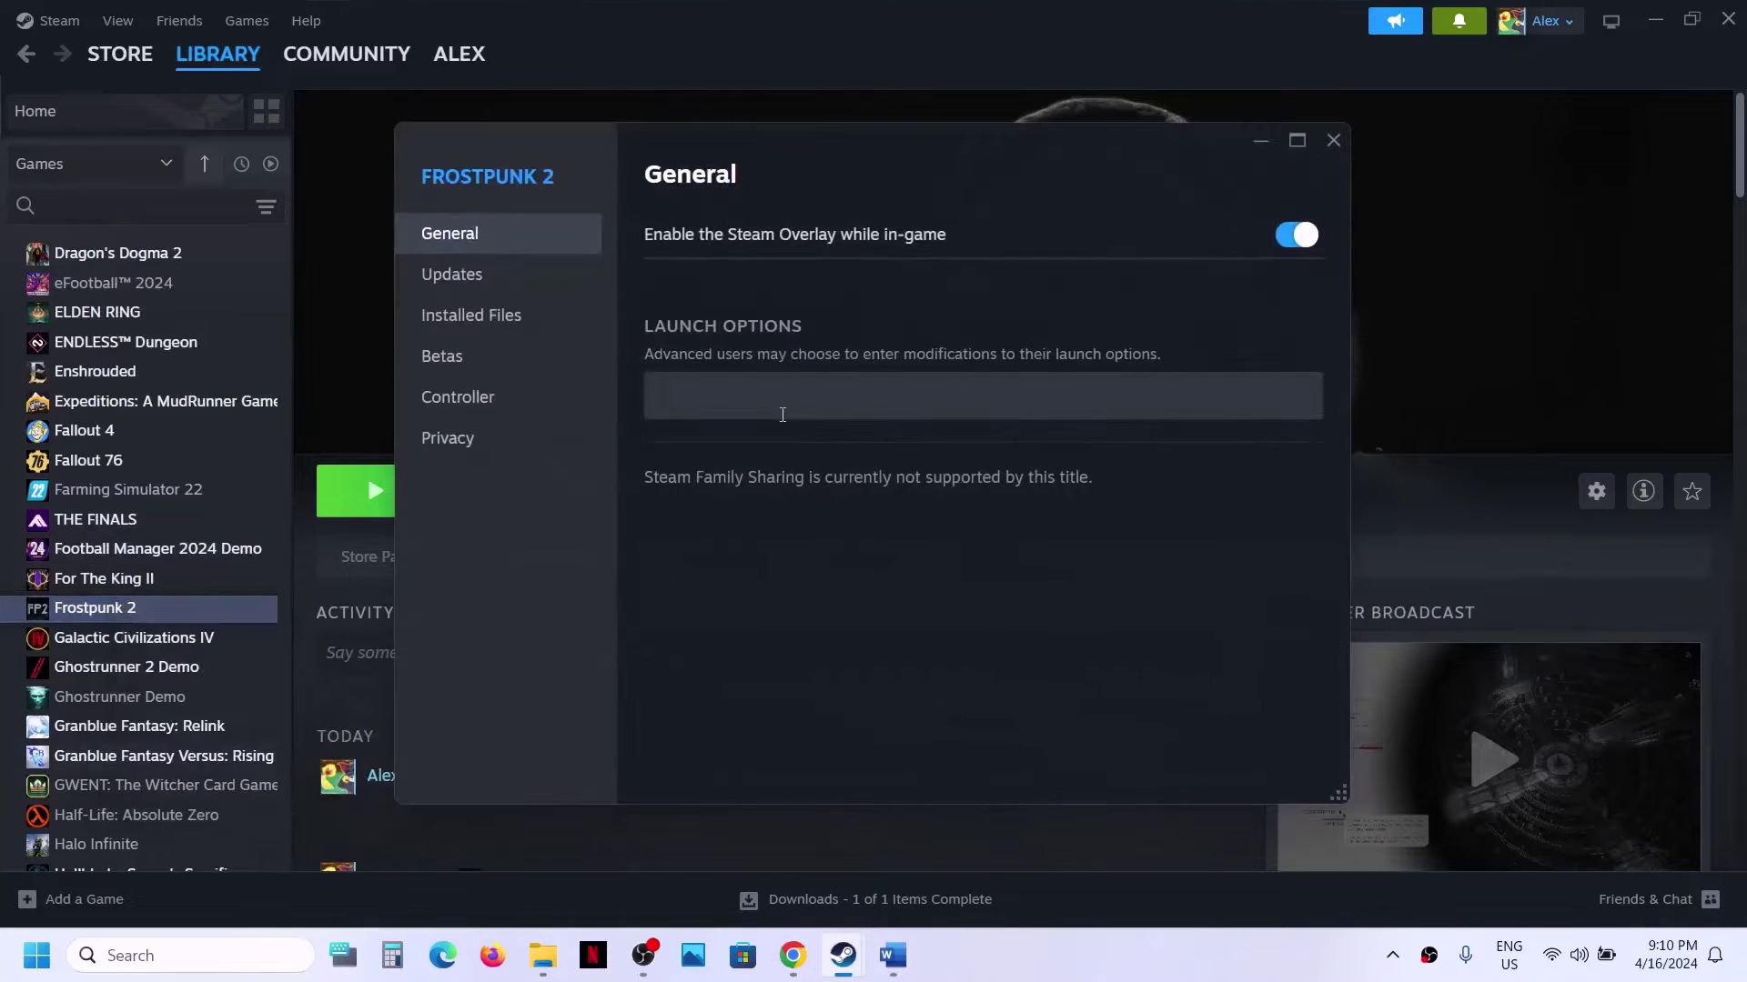
{"action": "left_click", "coordinate": [749, 402]}
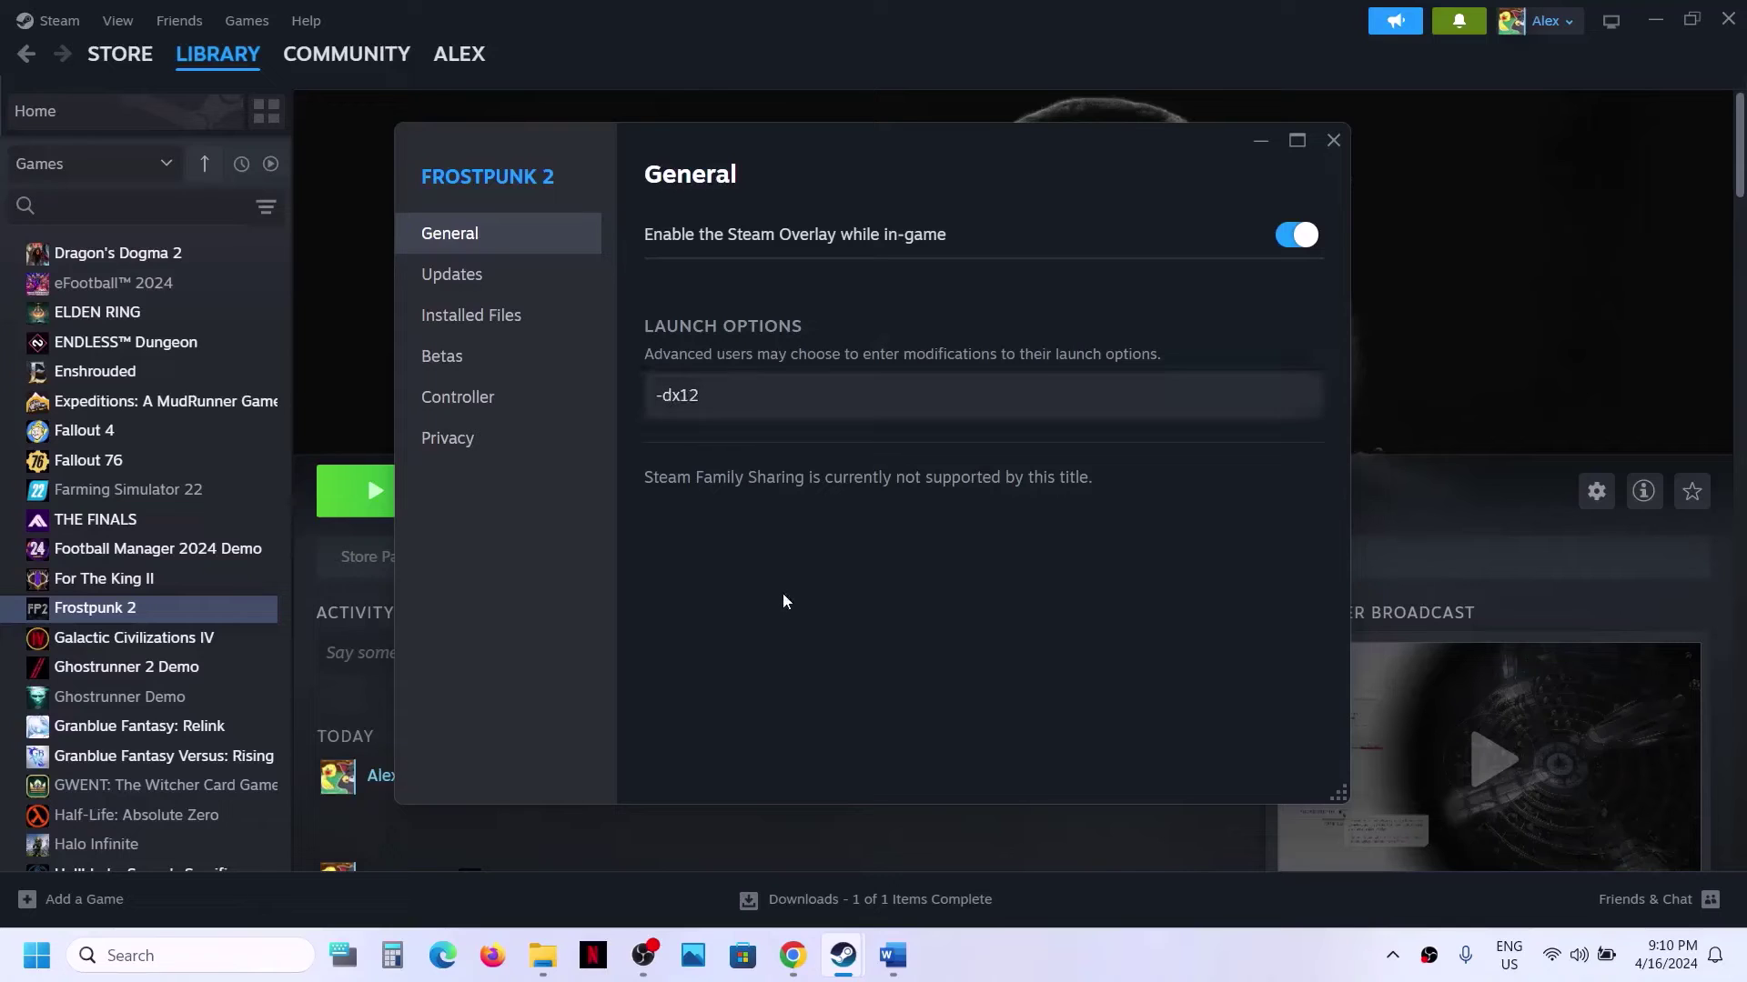
{"action": "left_click", "coordinate": [1335, 144]}
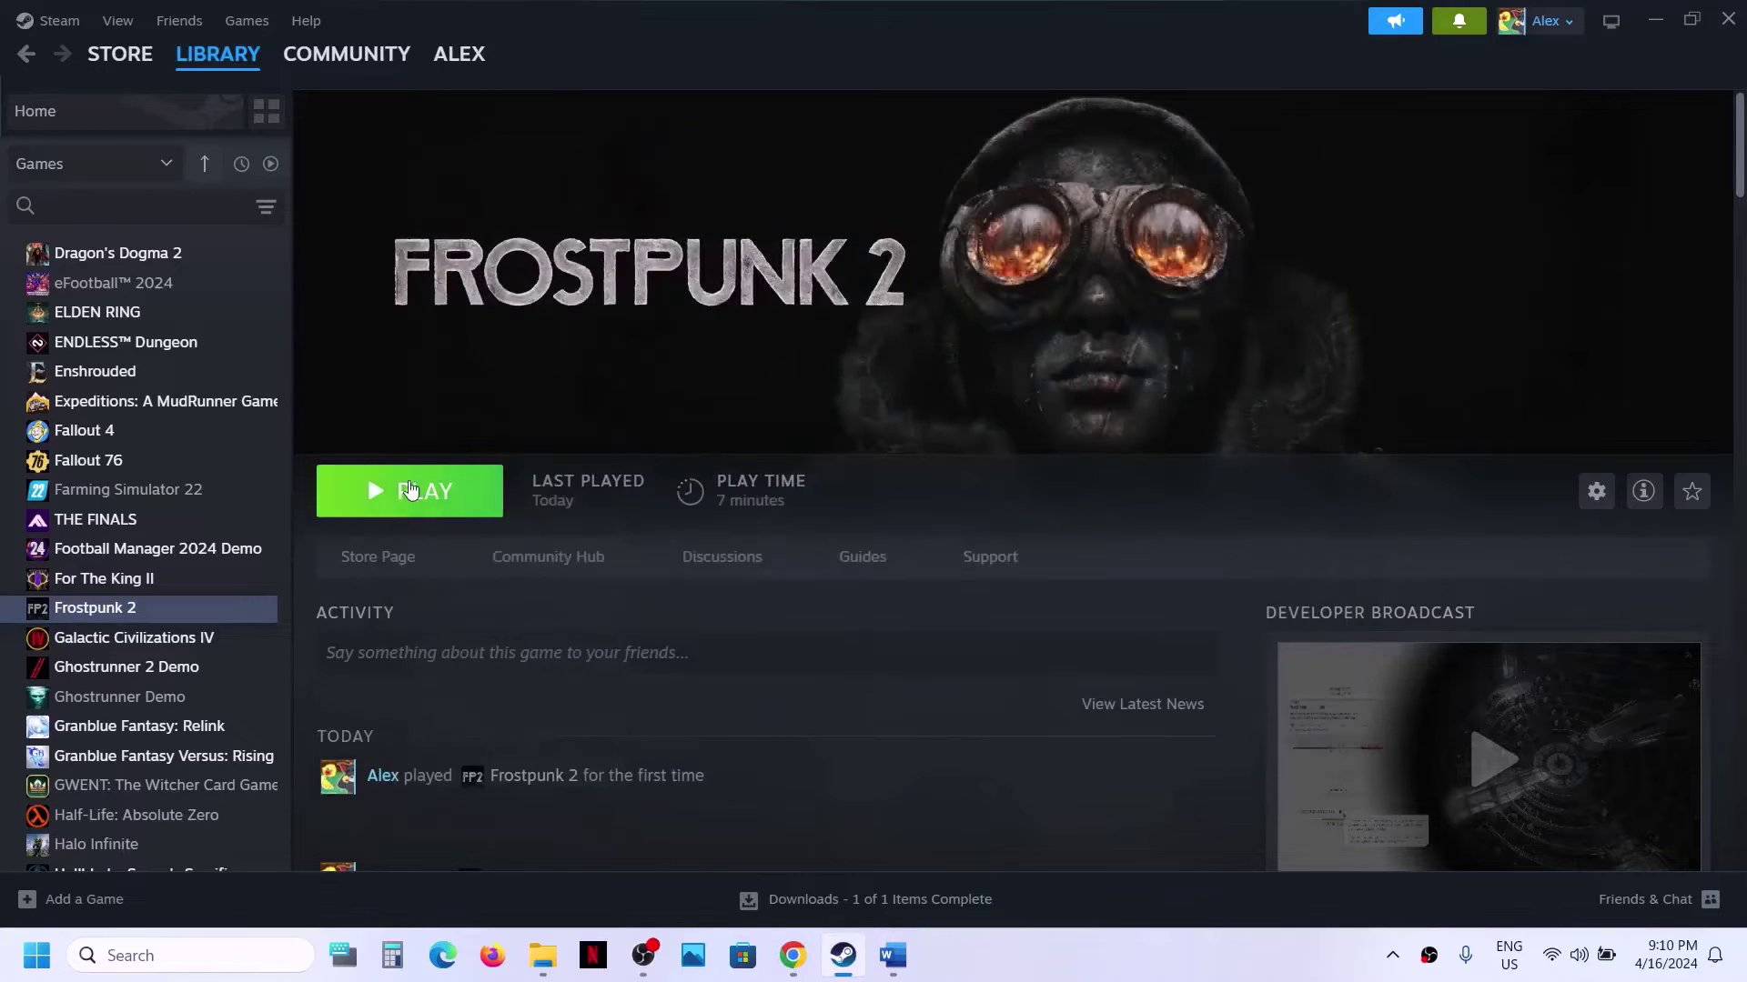
Reopen Frostpunk 2's properties, then insert the missing hyphen before d3d12 in Step 5 of the Word notes.
{"action": "right_click", "coordinate": [166, 623]}
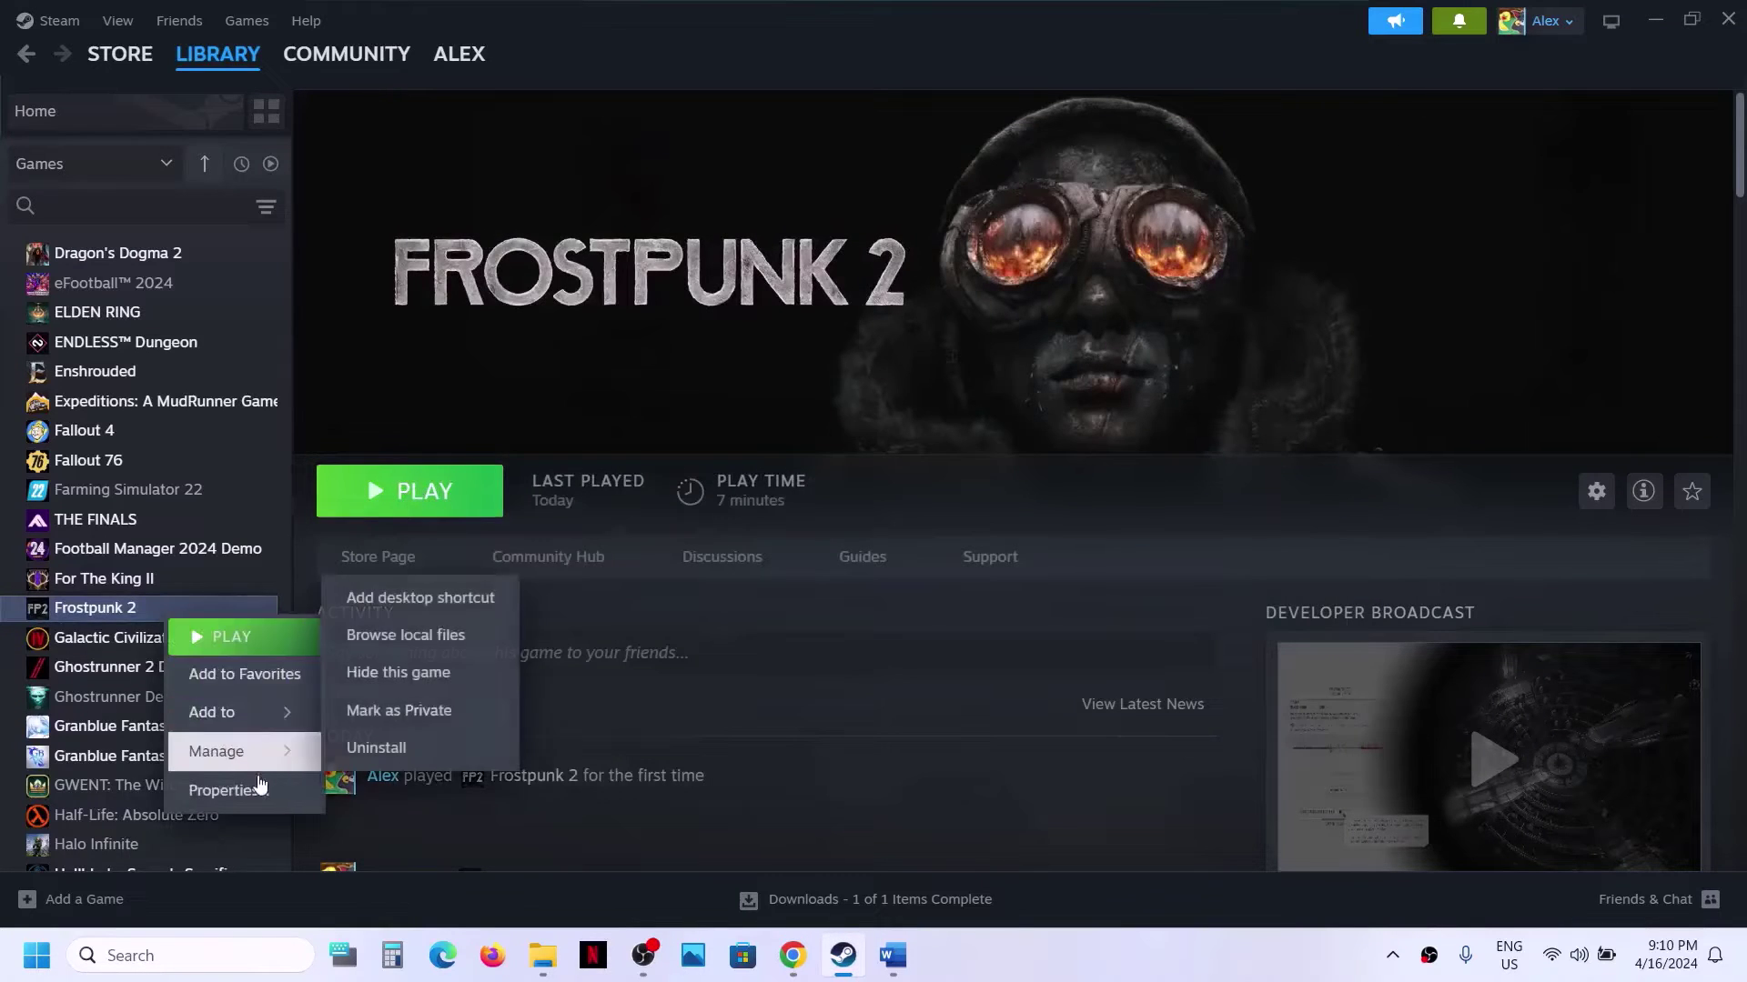
{"action": "left_click", "coordinate": [227, 790]}
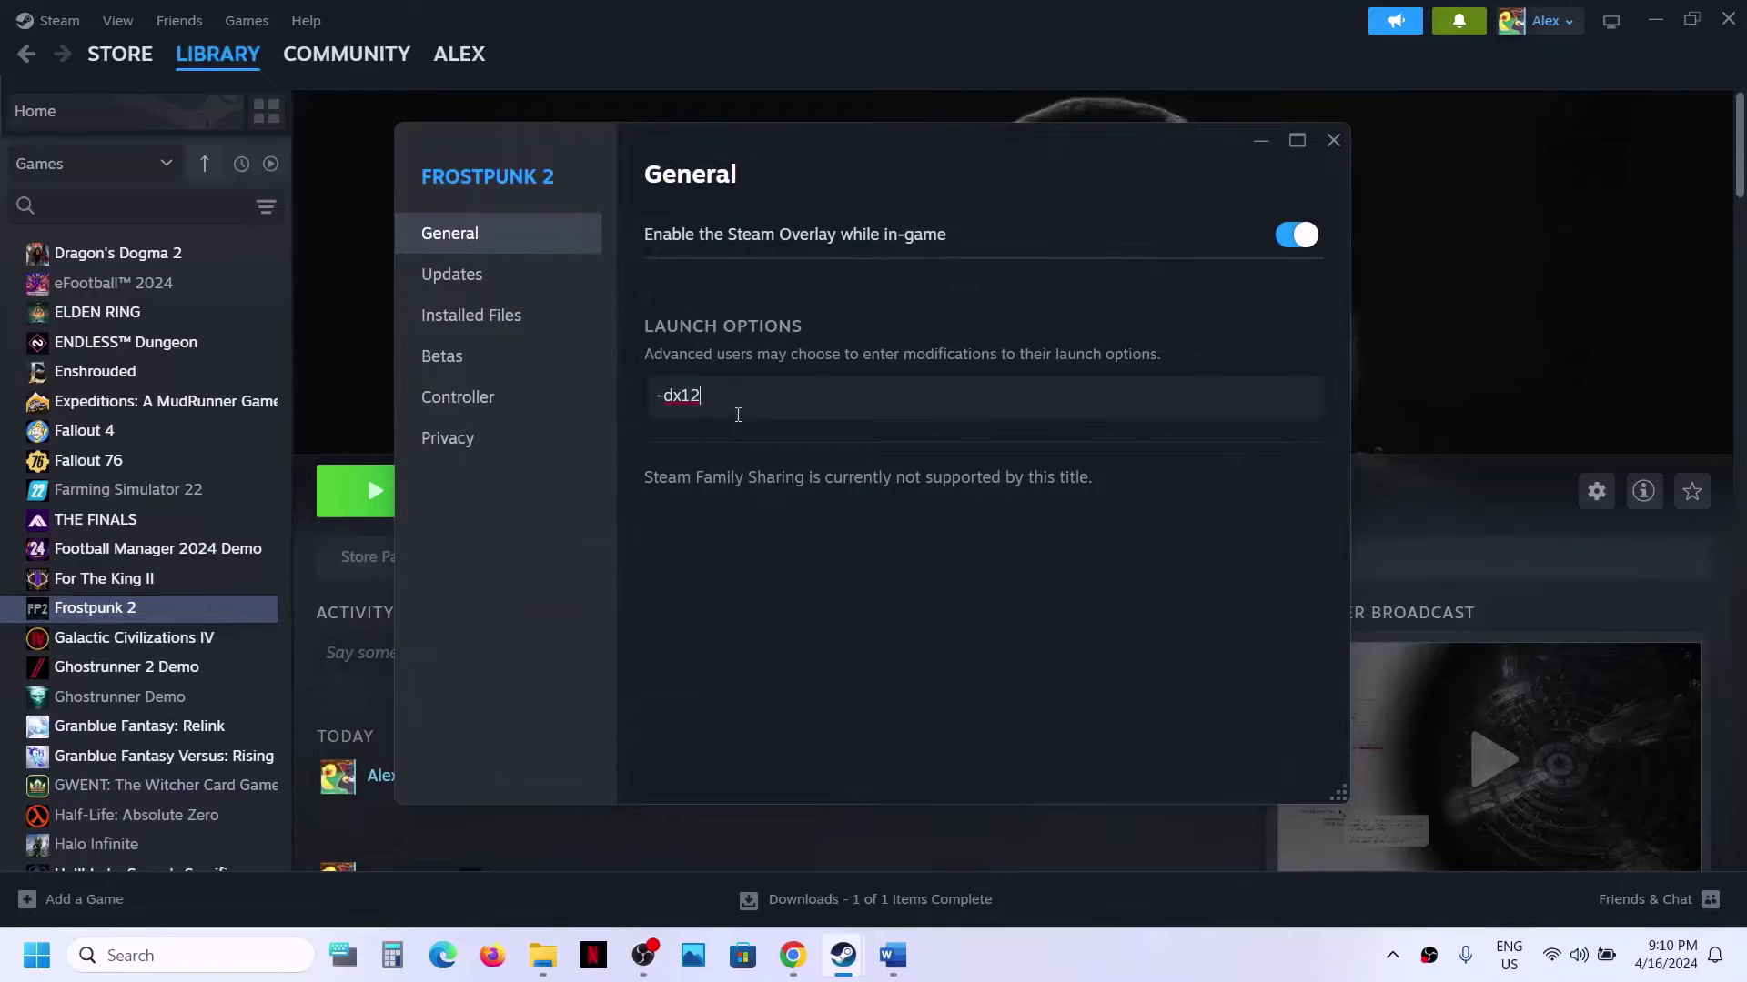
{"action": "left_click", "coordinate": [890, 953]}
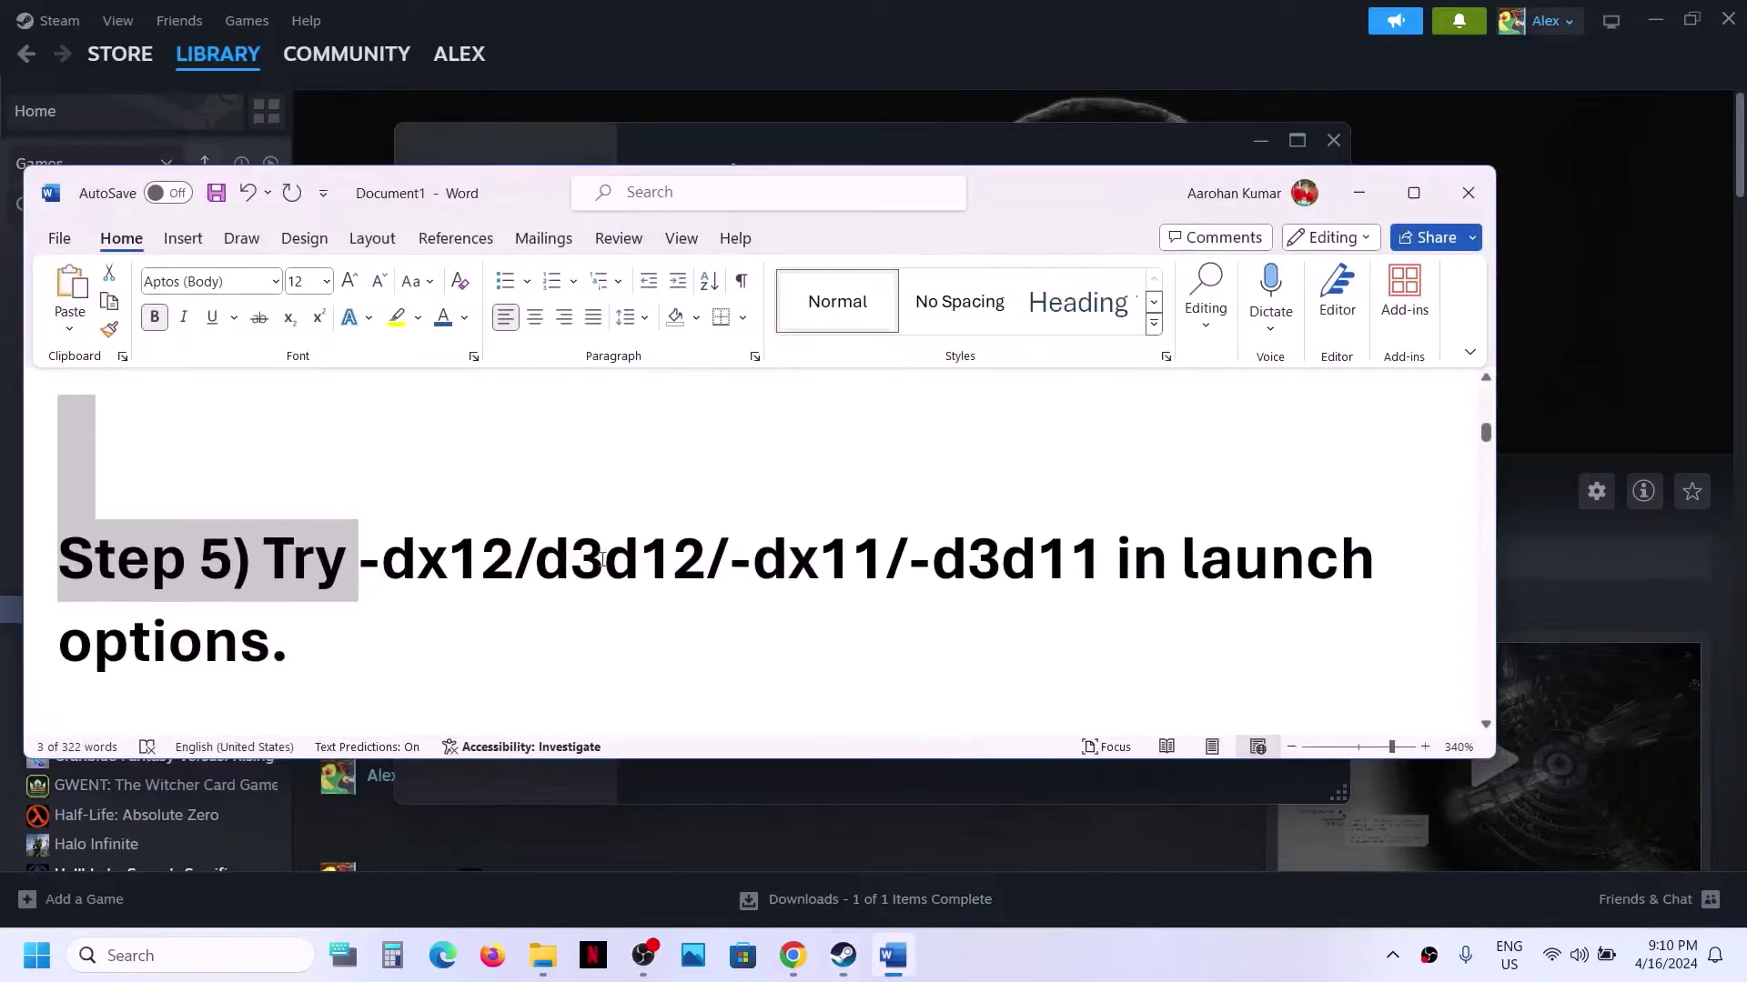
{"action": "left_click", "coordinate": [547, 564]}
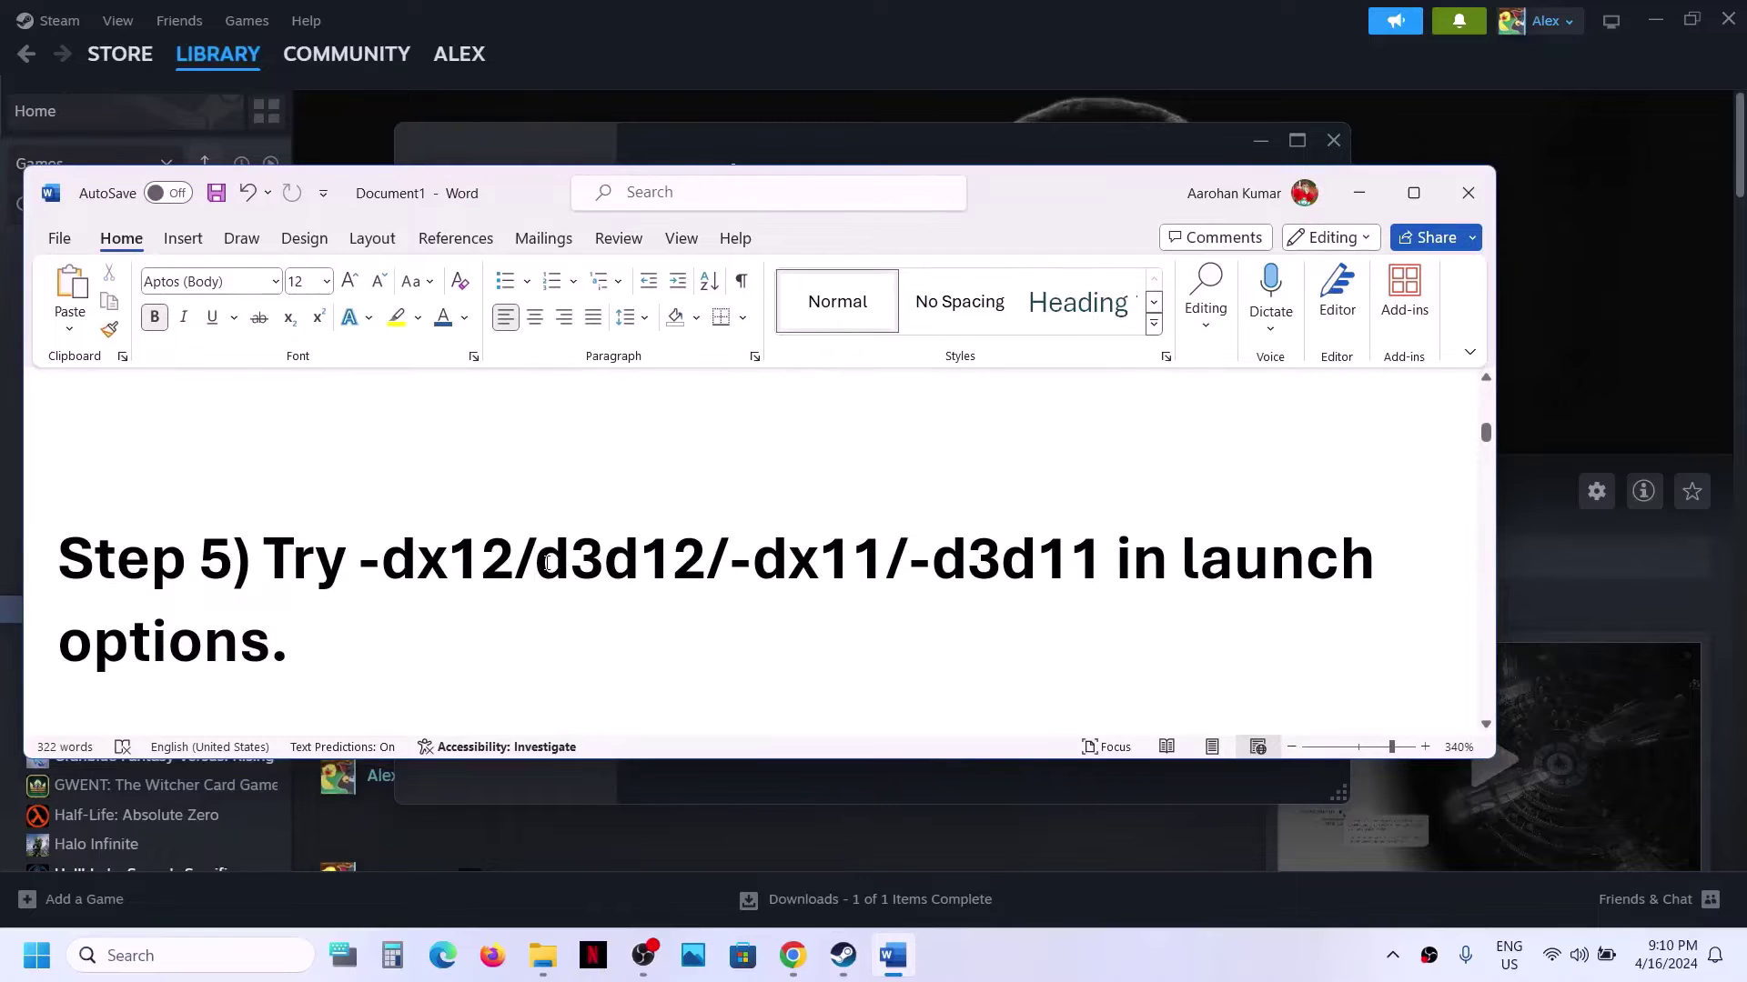
{"action": "type", "text": "-"}
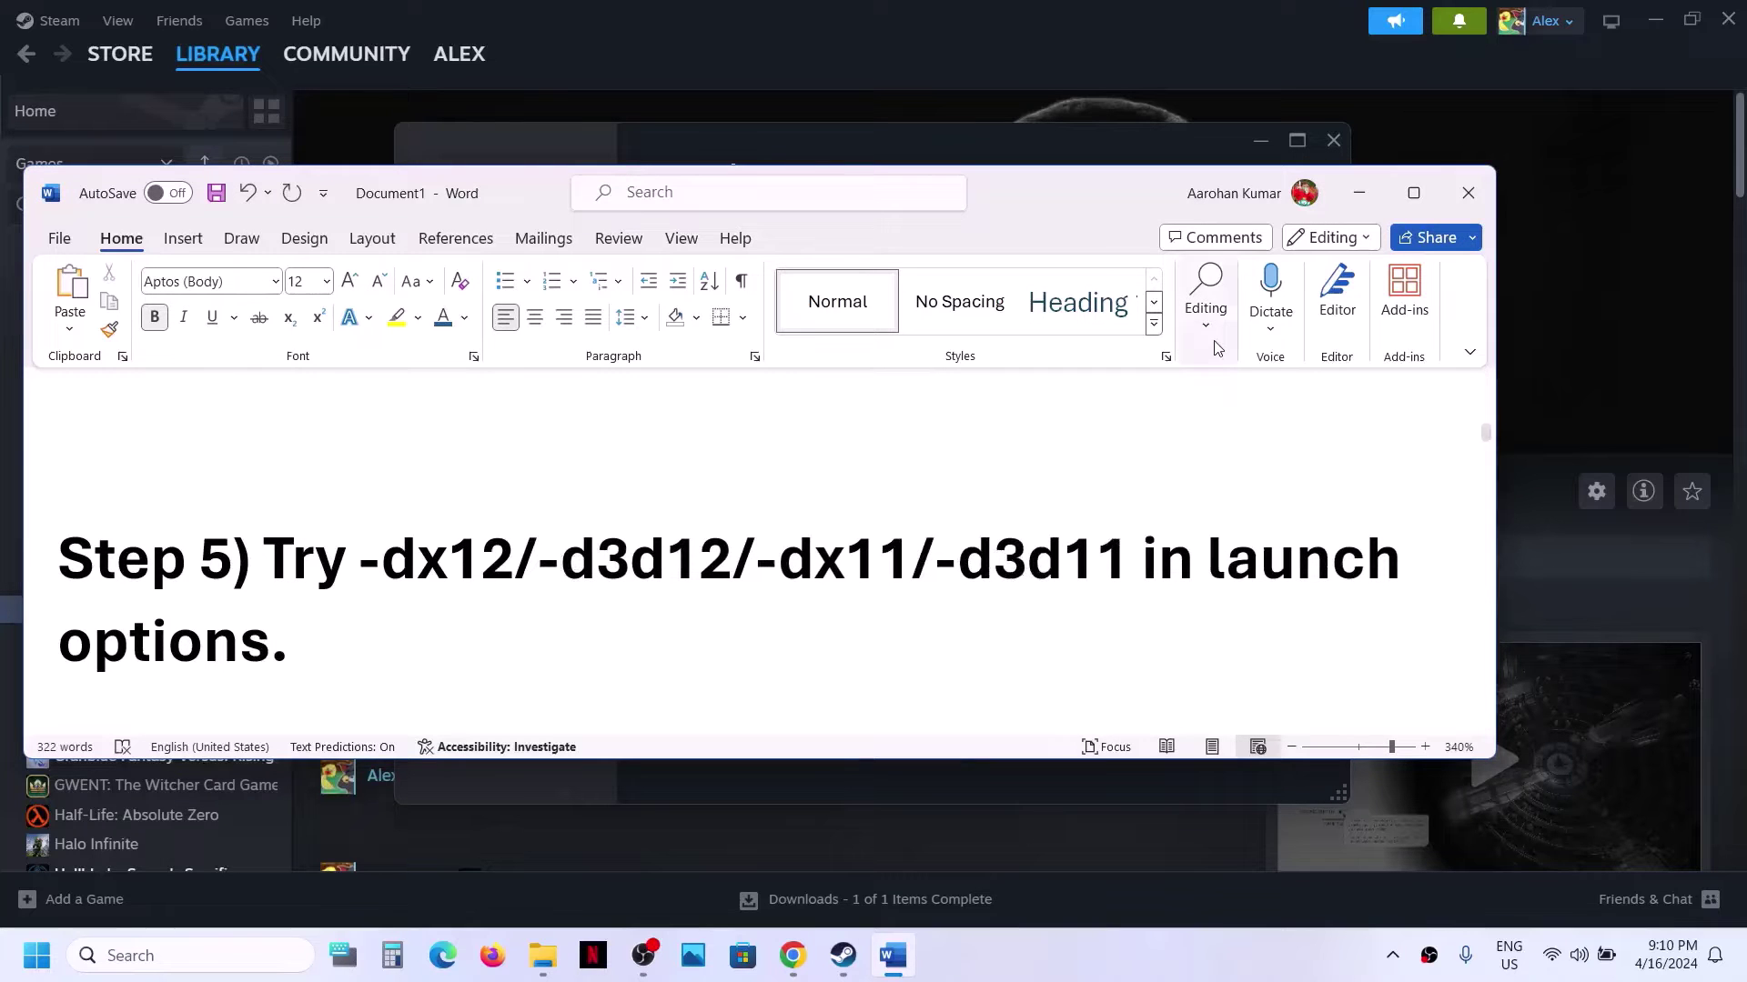
{"action": "left_click", "coordinate": [1359, 193]}
Replace Frostpunk 2's launch option with -d3d12, highlight d3d12 in the Word notes, and close the game's properties.
{"action": "key", "text": "ctrl+a"}
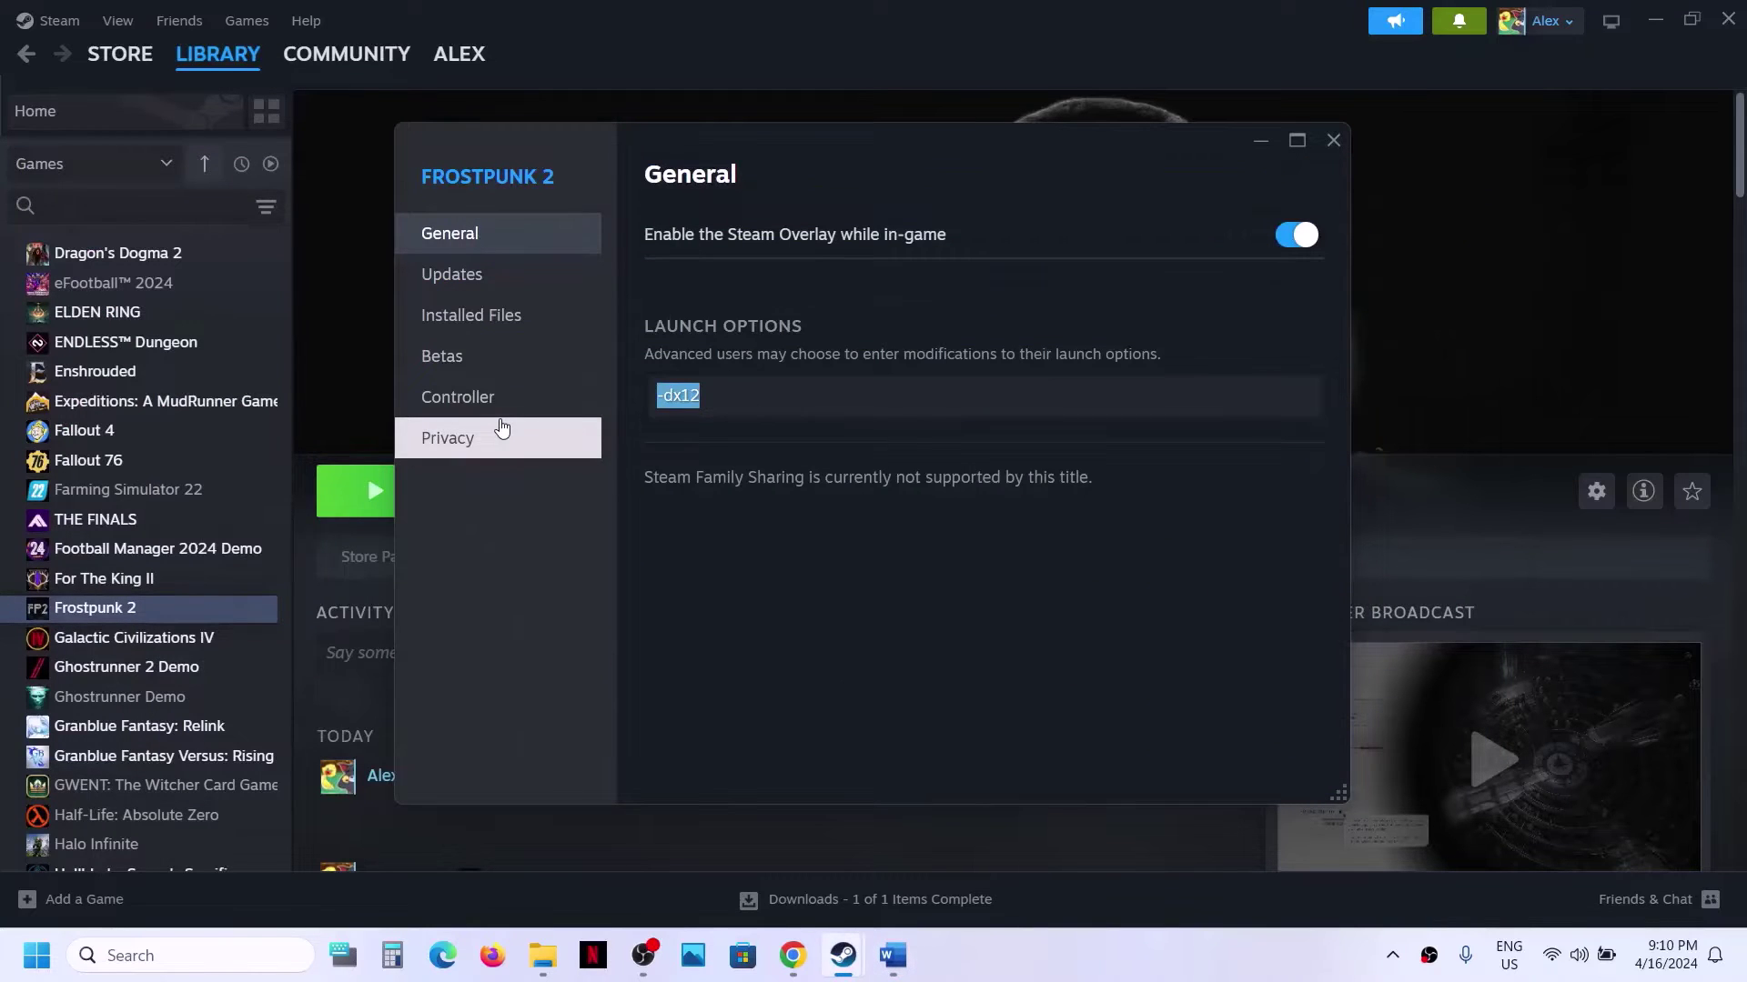
{"action": "type", "text": "-"}
{"action": "left_click", "coordinate": [748, 573]}
{"action": "key", "text": "alt+Tab"}
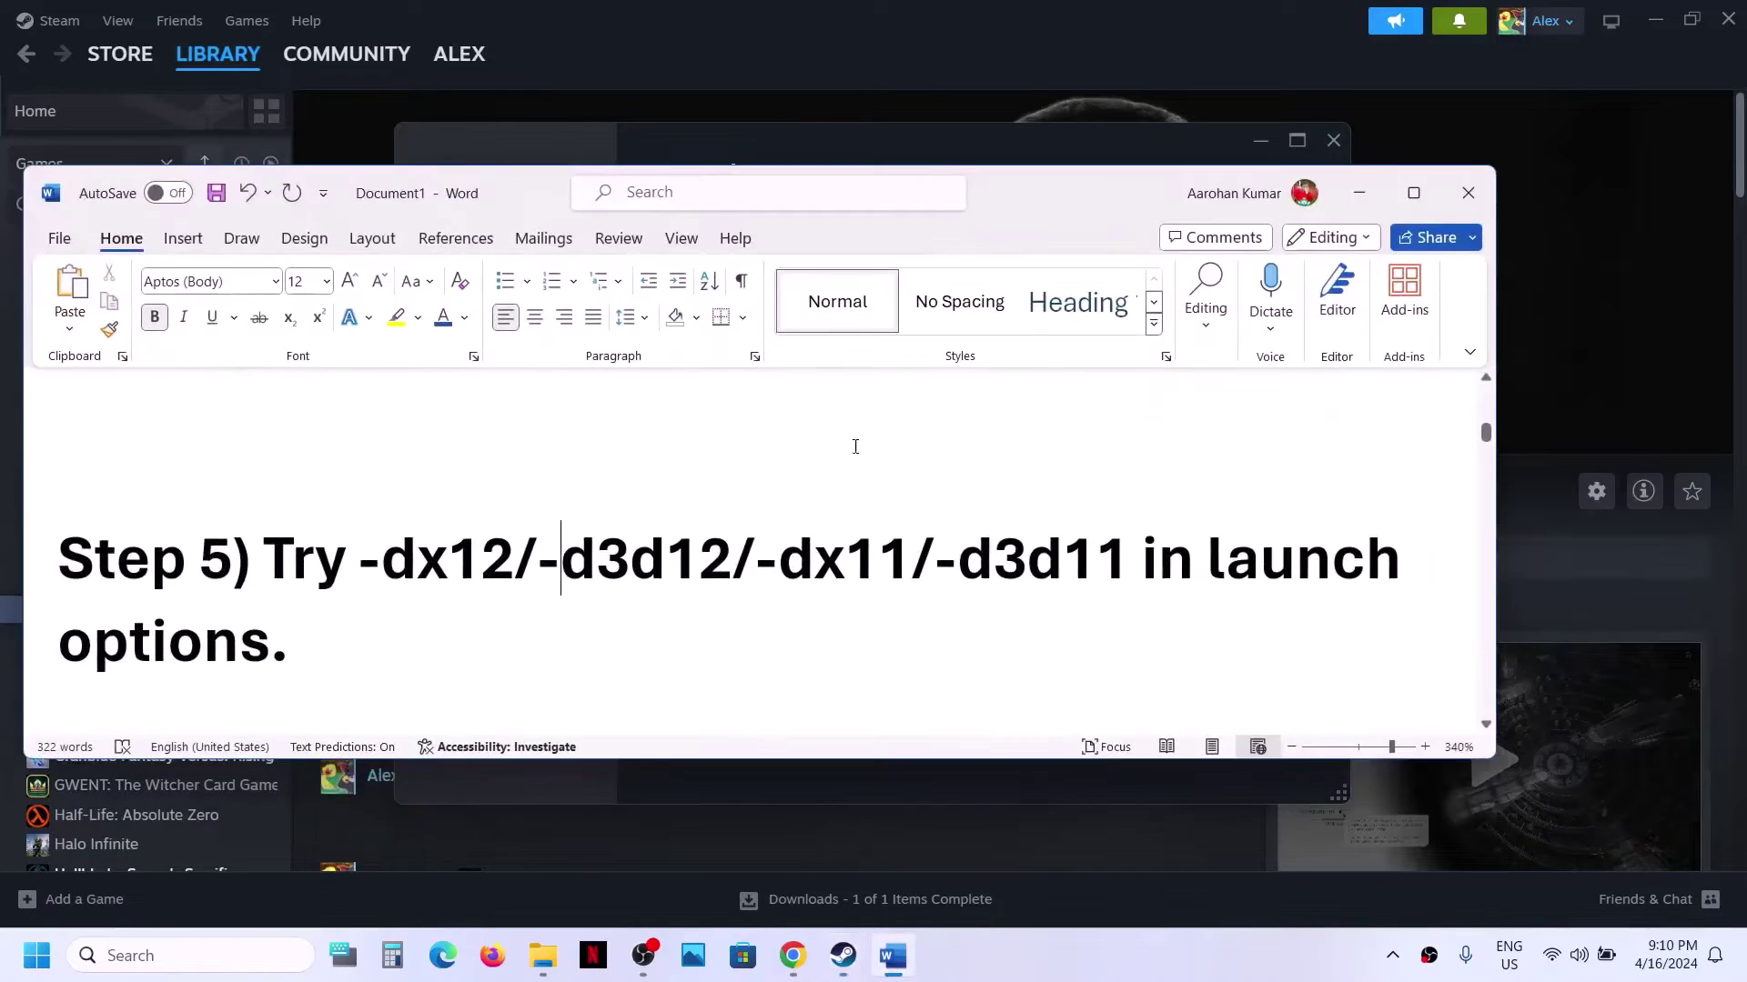
{"action": "left_click_drag", "start_coordinate": [725, 558], "coordinate": [561, 559]}
{"action": "key", "text": "alt+Tab"}
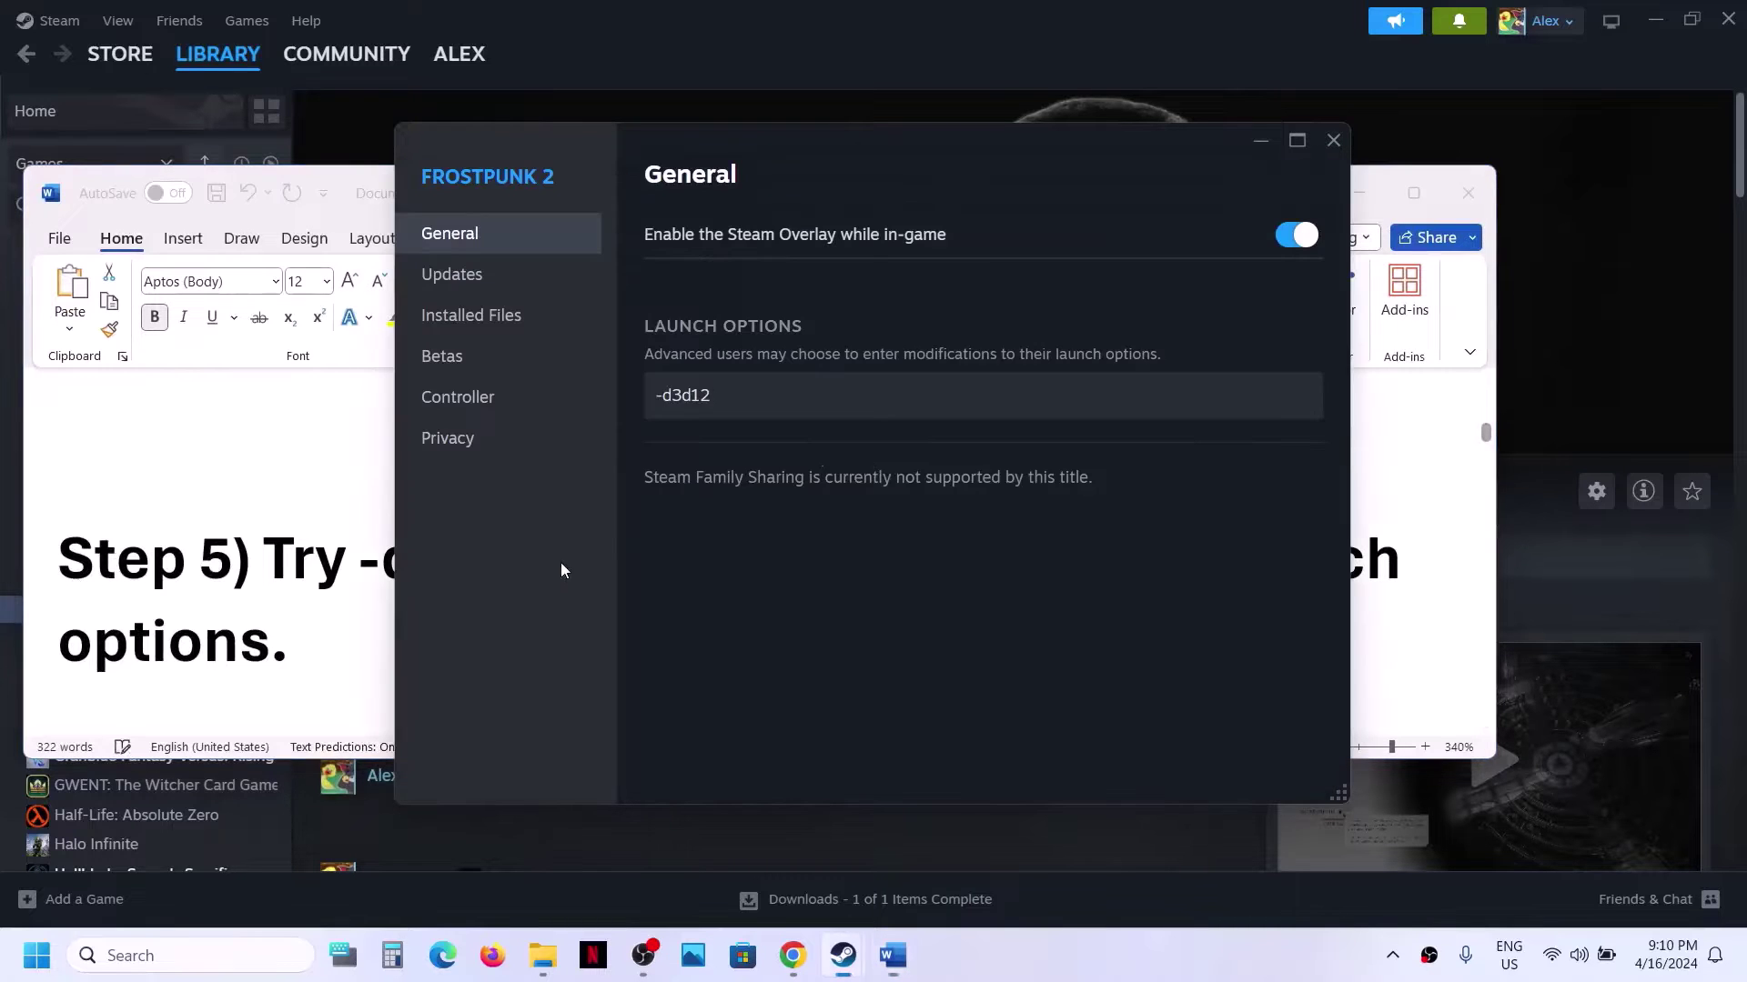
{"action": "left_click", "coordinate": [1337, 144]}
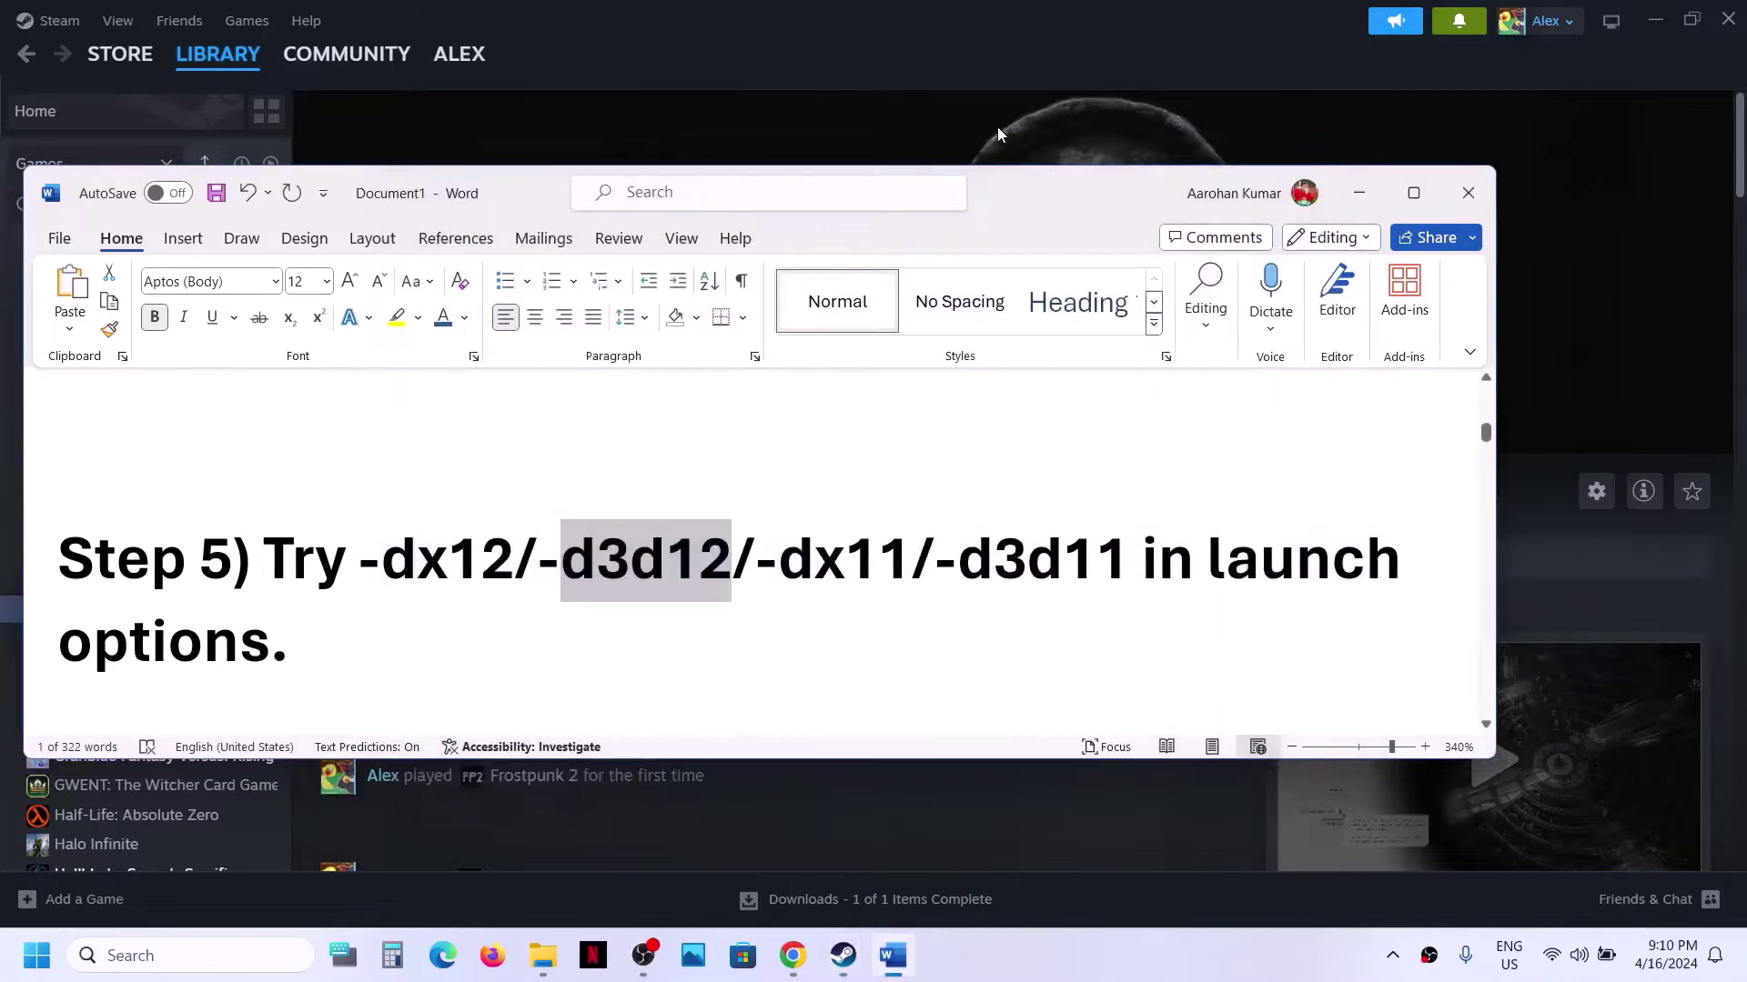
Recheck Step 5 in the Word notes and set Frostpunk 2's launch options to -dx11 in Steam.
{"action": "left_click", "coordinate": [956, 135]}
{"action": "key", "text": "alt+Tab"}
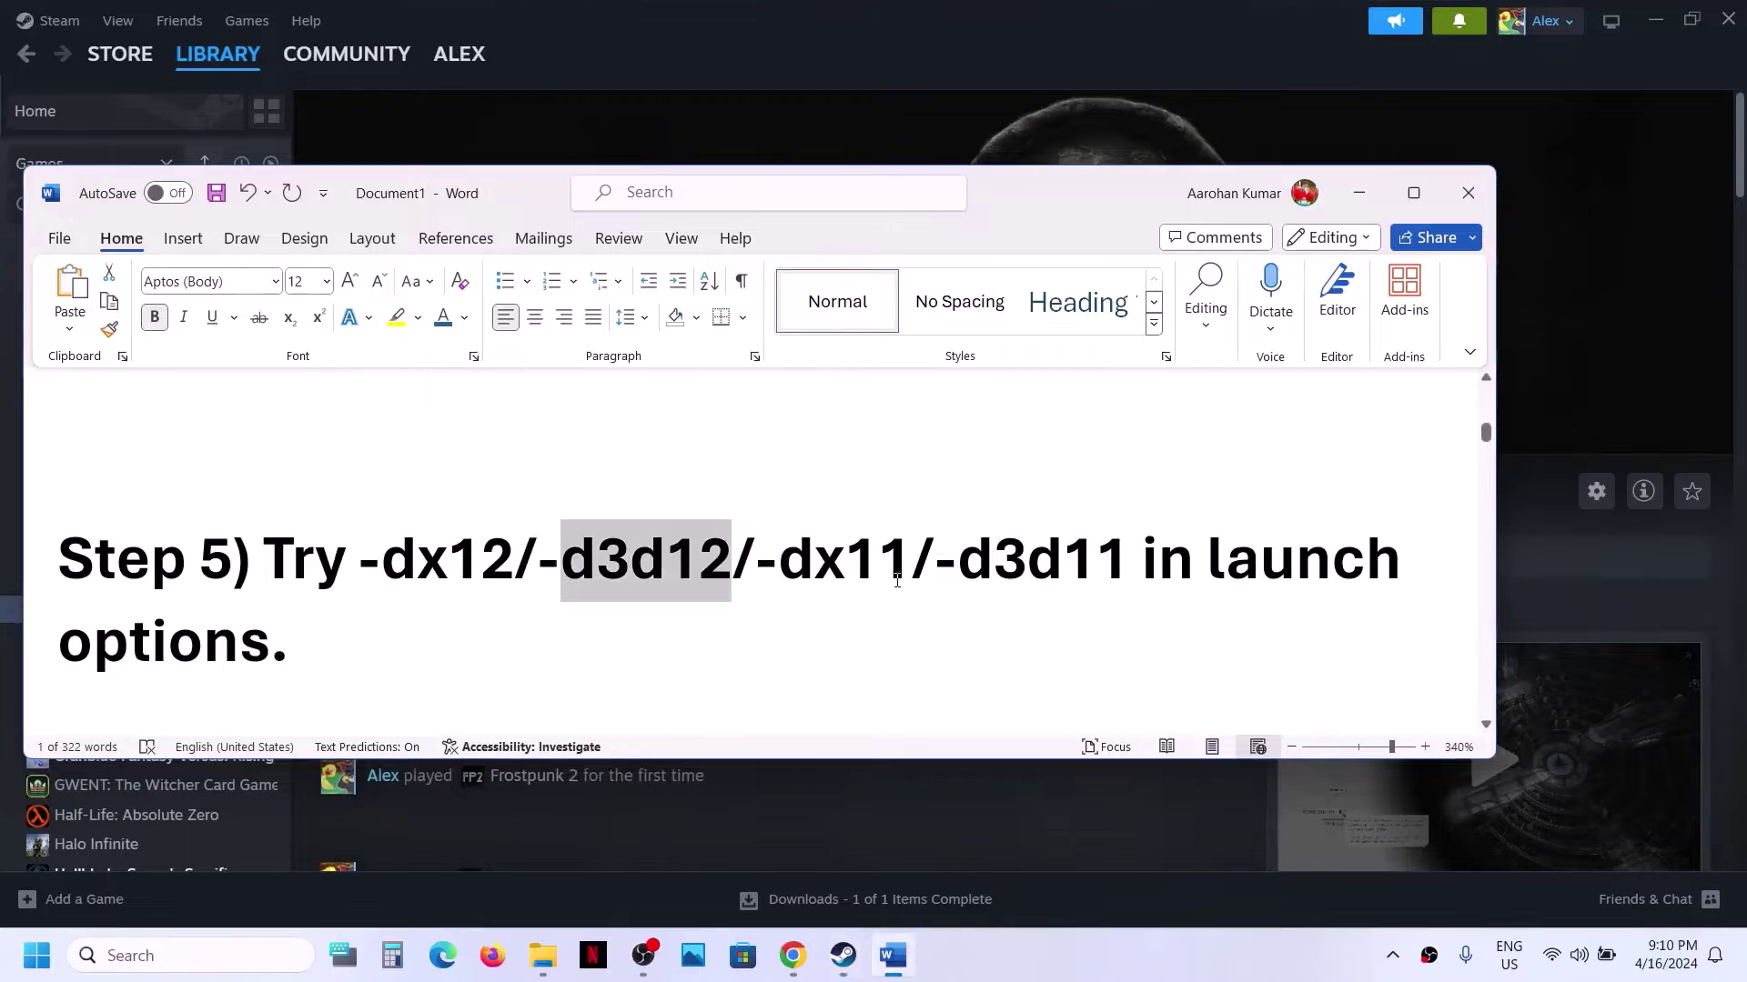
{"action": "key", "text": "alt+Tab"}
{"action": "right_click", "coordinate": [189, 608]}
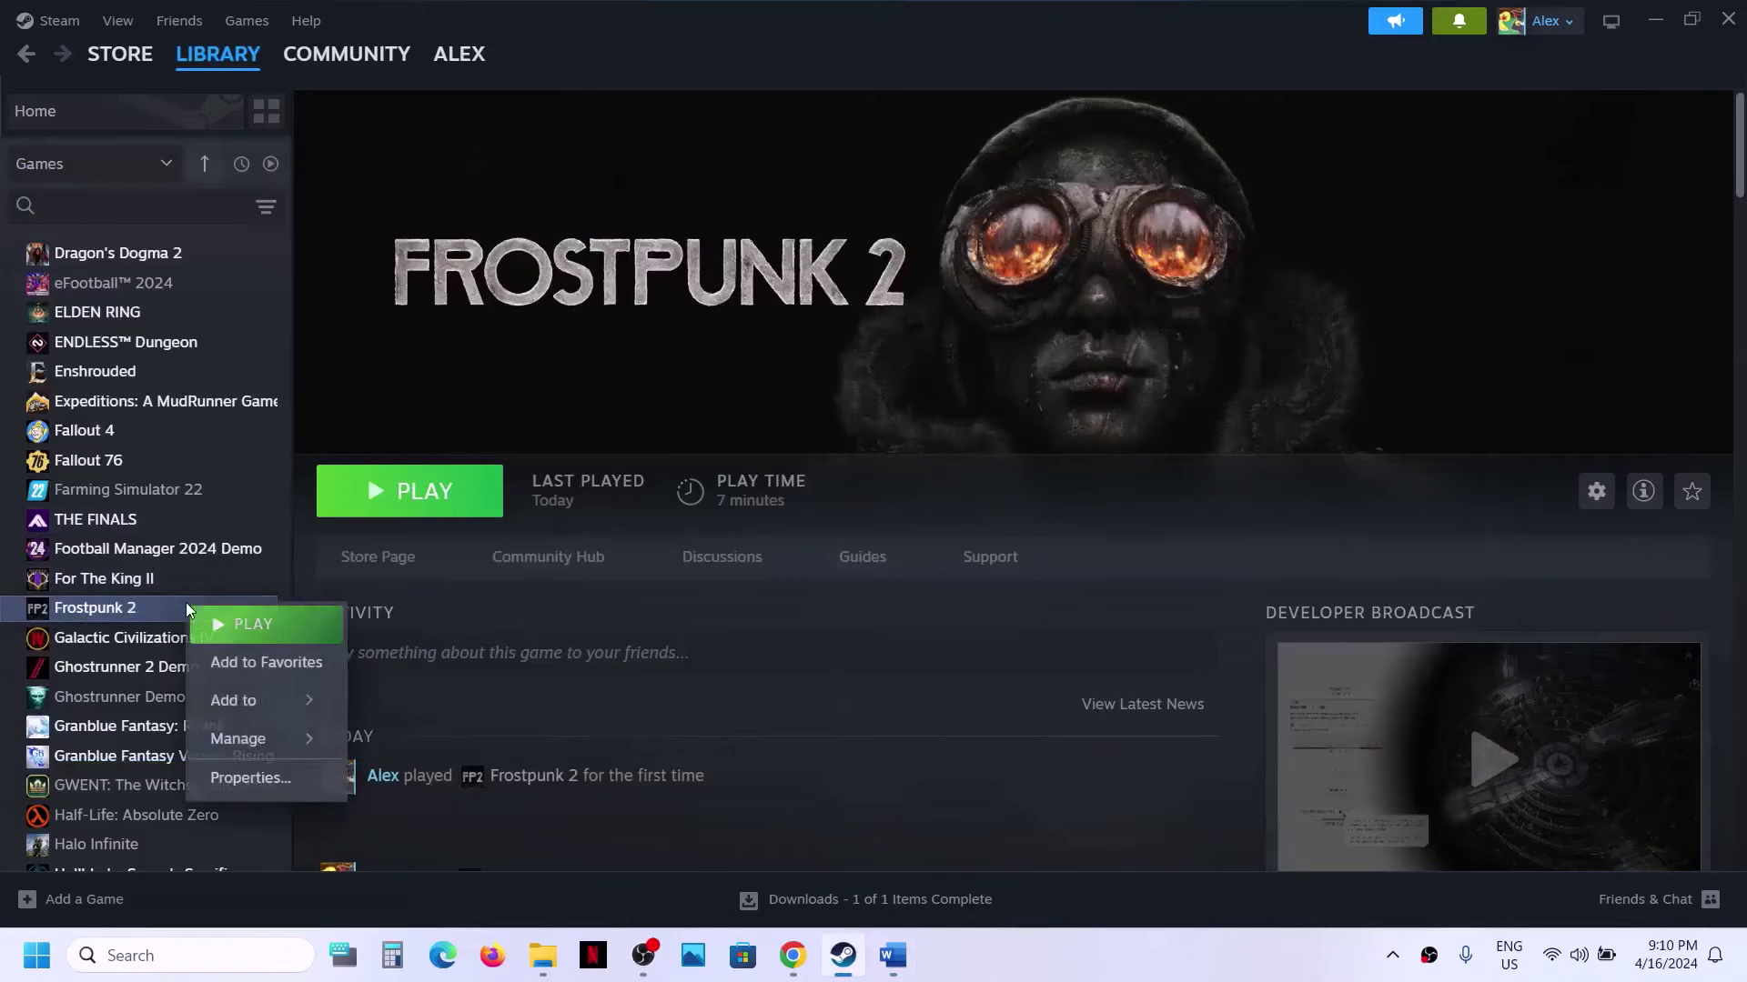
{"action": "left_click", "coordinate": [255, 778]}
{"action": "left_click", "coordinate": [764, 398]}
{"action": "key", "text": "ctrl+a"}
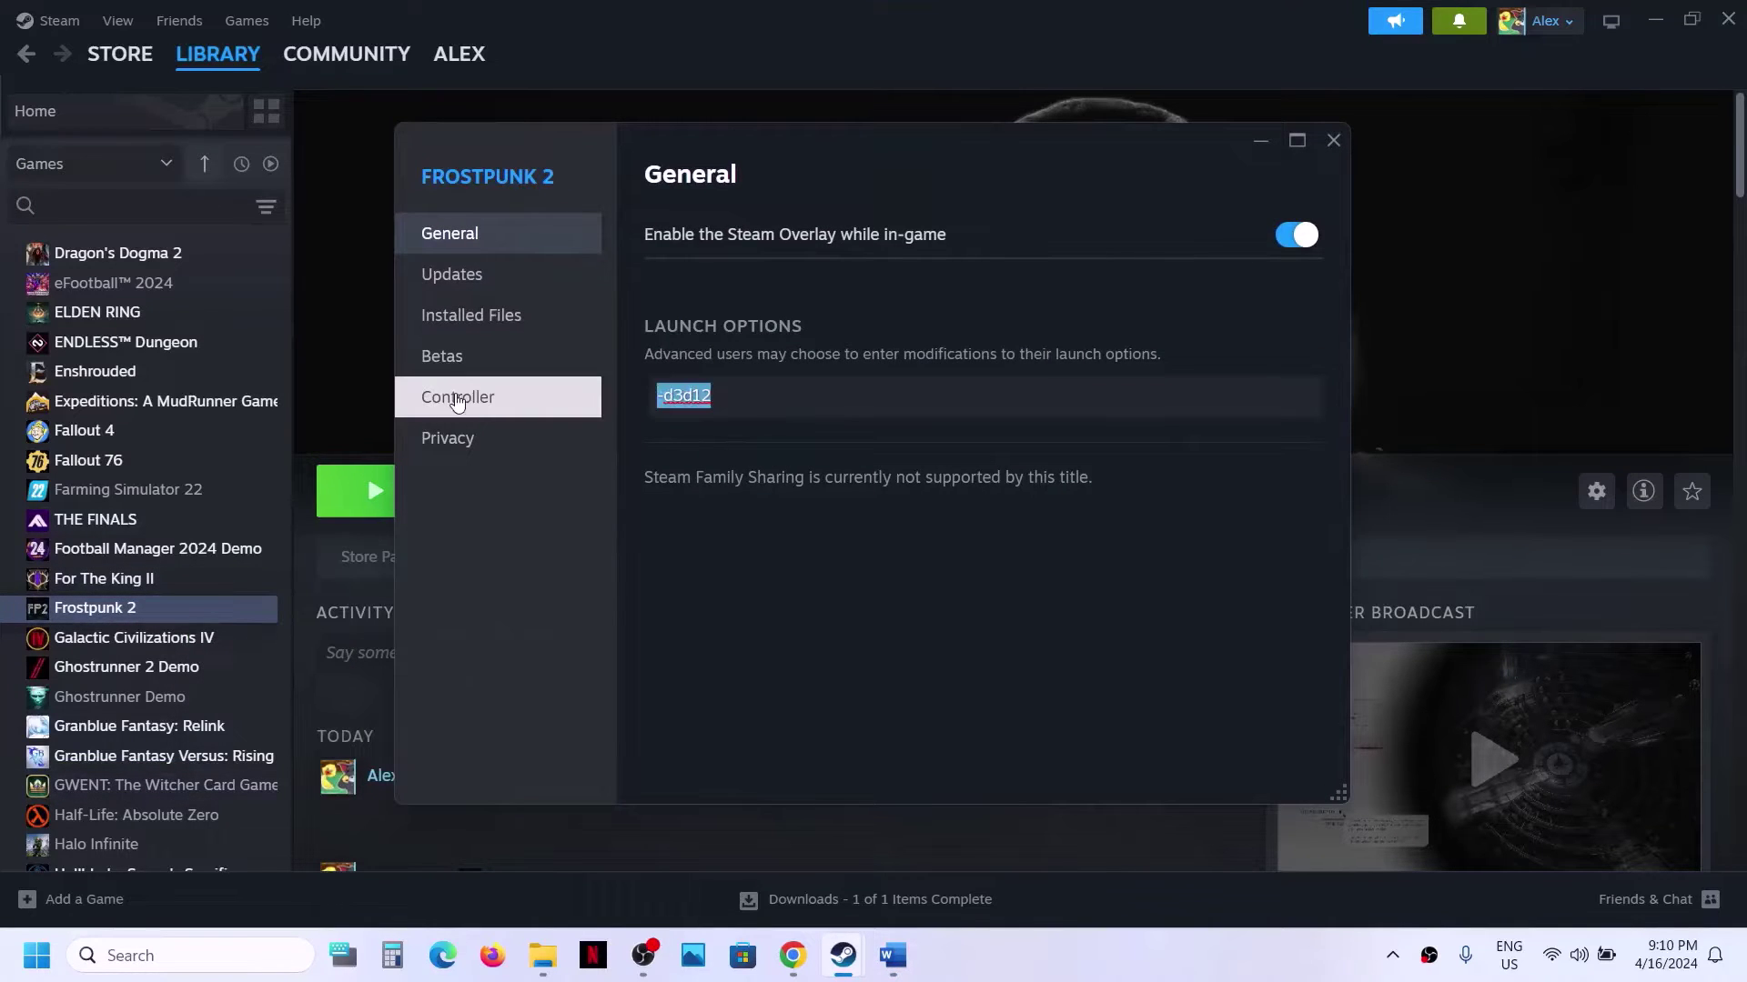
{"action": "type", "text": "-dx11"}
Change Frostpunk 2's launch options to -d3d11 and close the properties.
{"action": "left_click", "coordinate": [727, 398]}
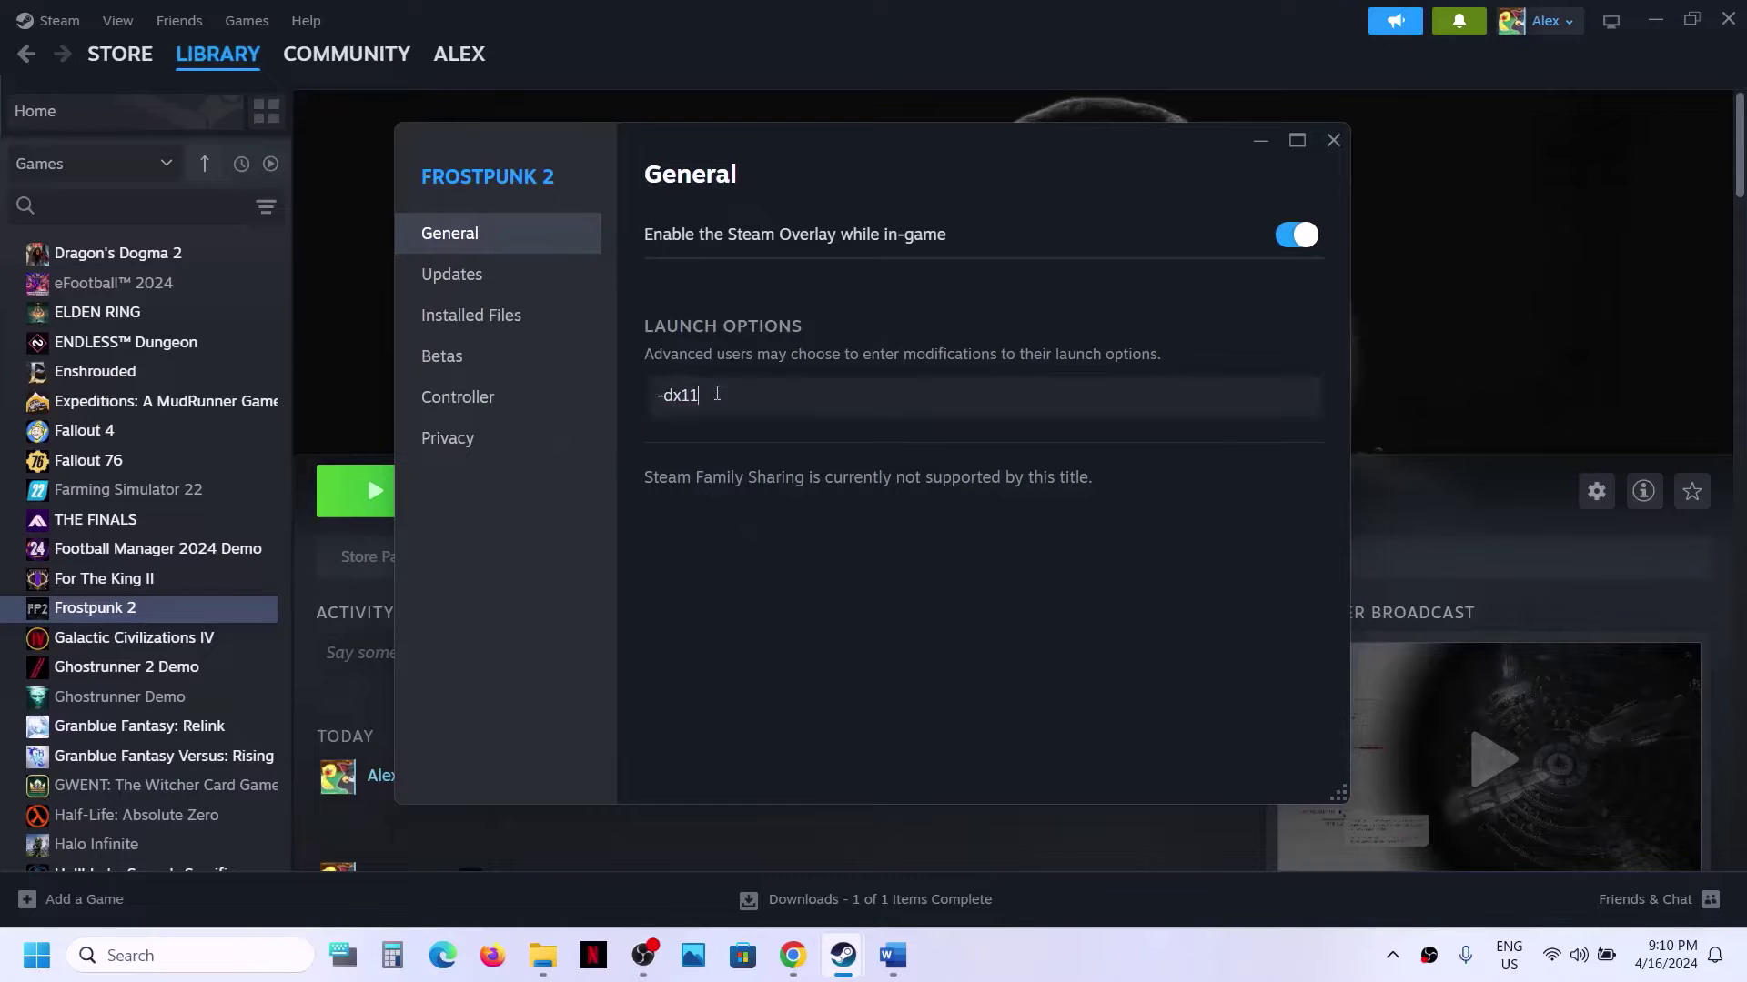
{"action": "key", "text": "ctrl+a"}
{"action": "type", "text": "-"}
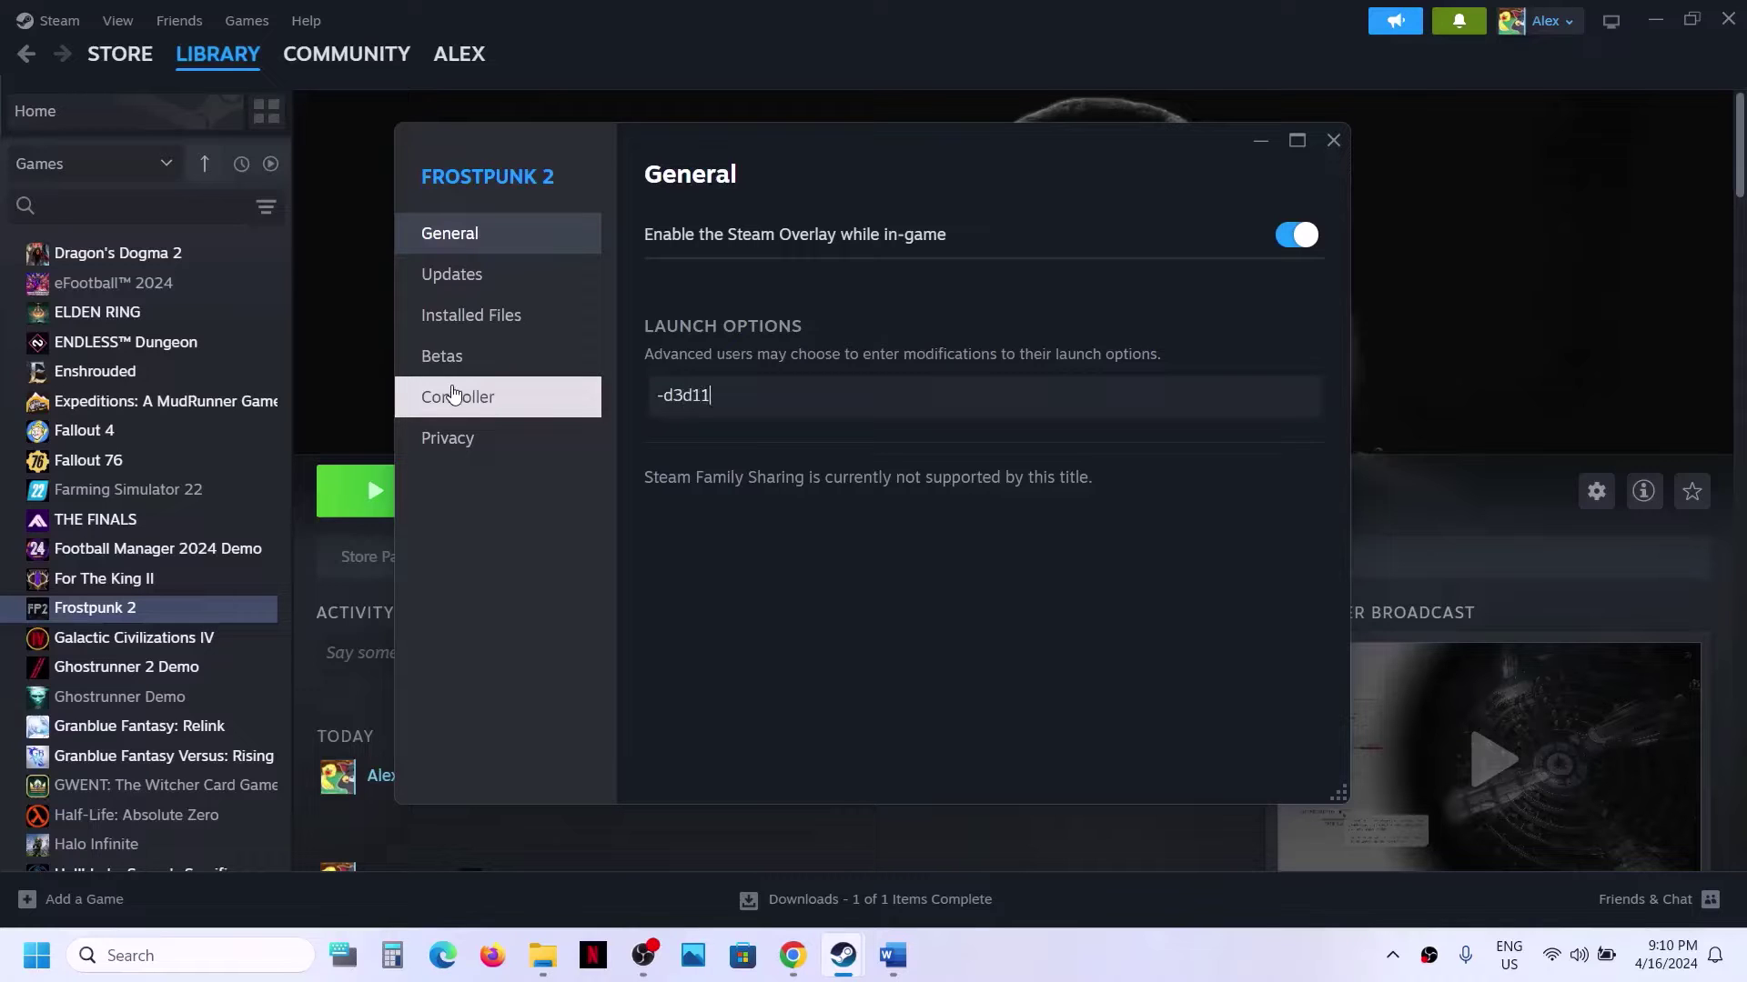
{"action": "left_click", "coordinate": [739, 566]}
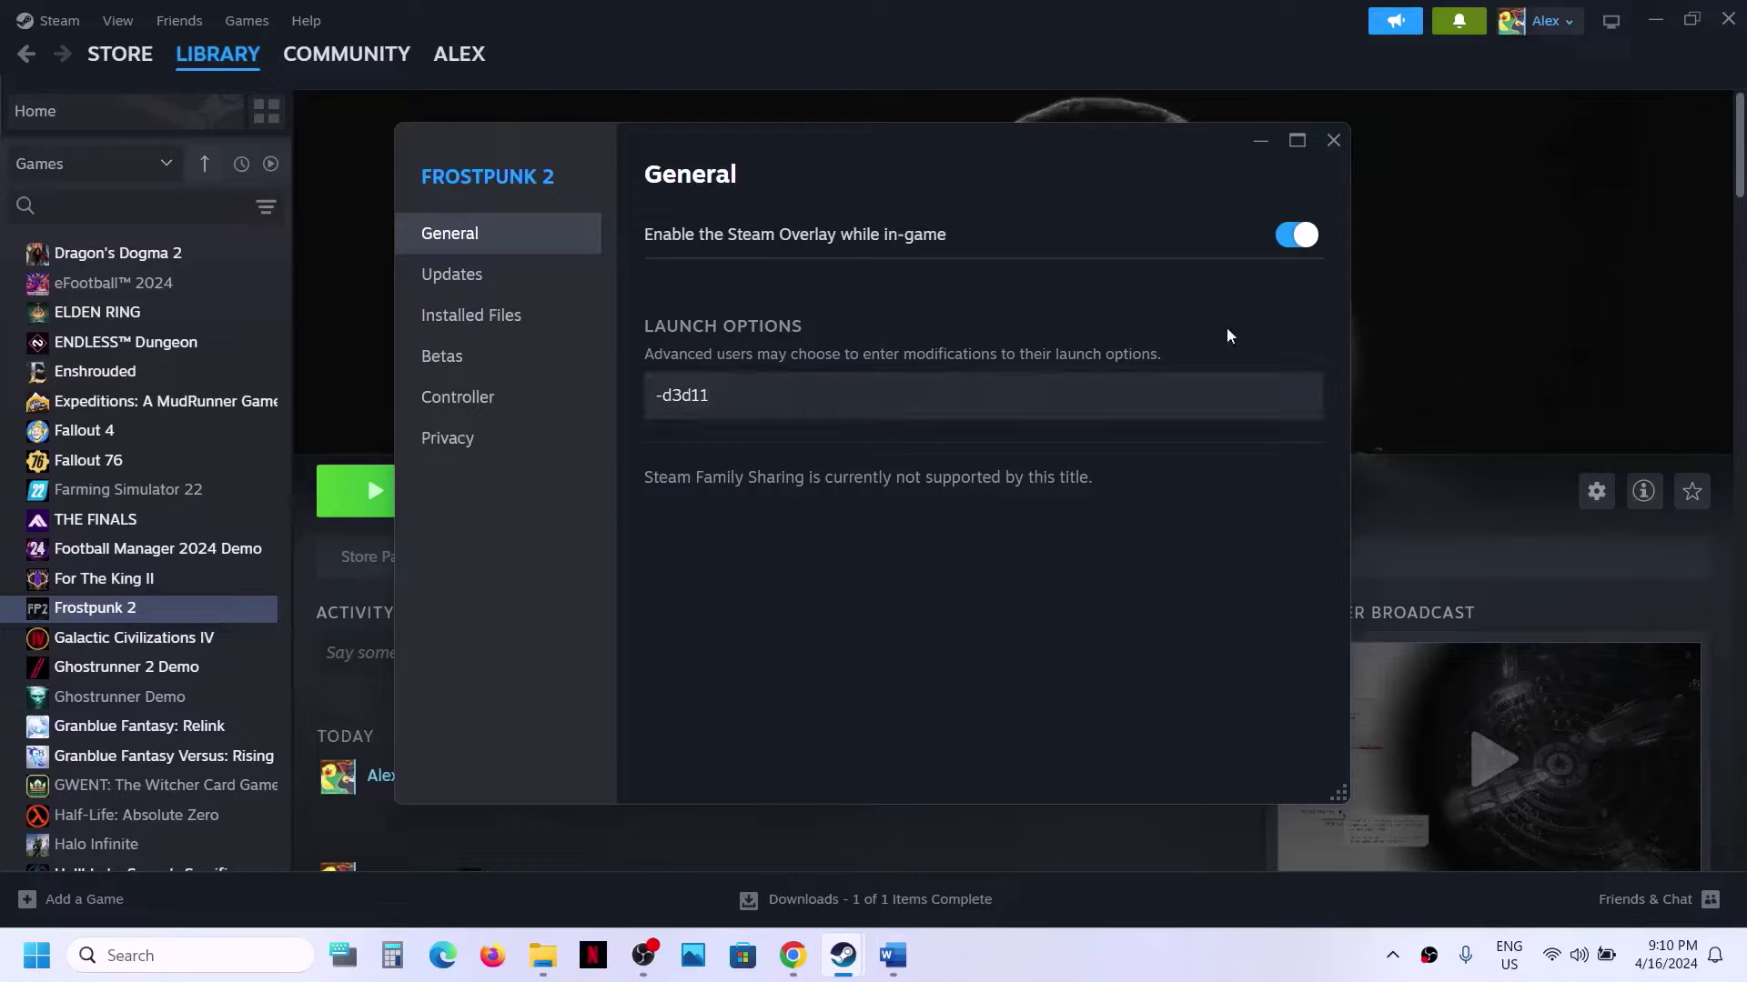
{"action": "left_click", "coordinate": [1333, 141]}
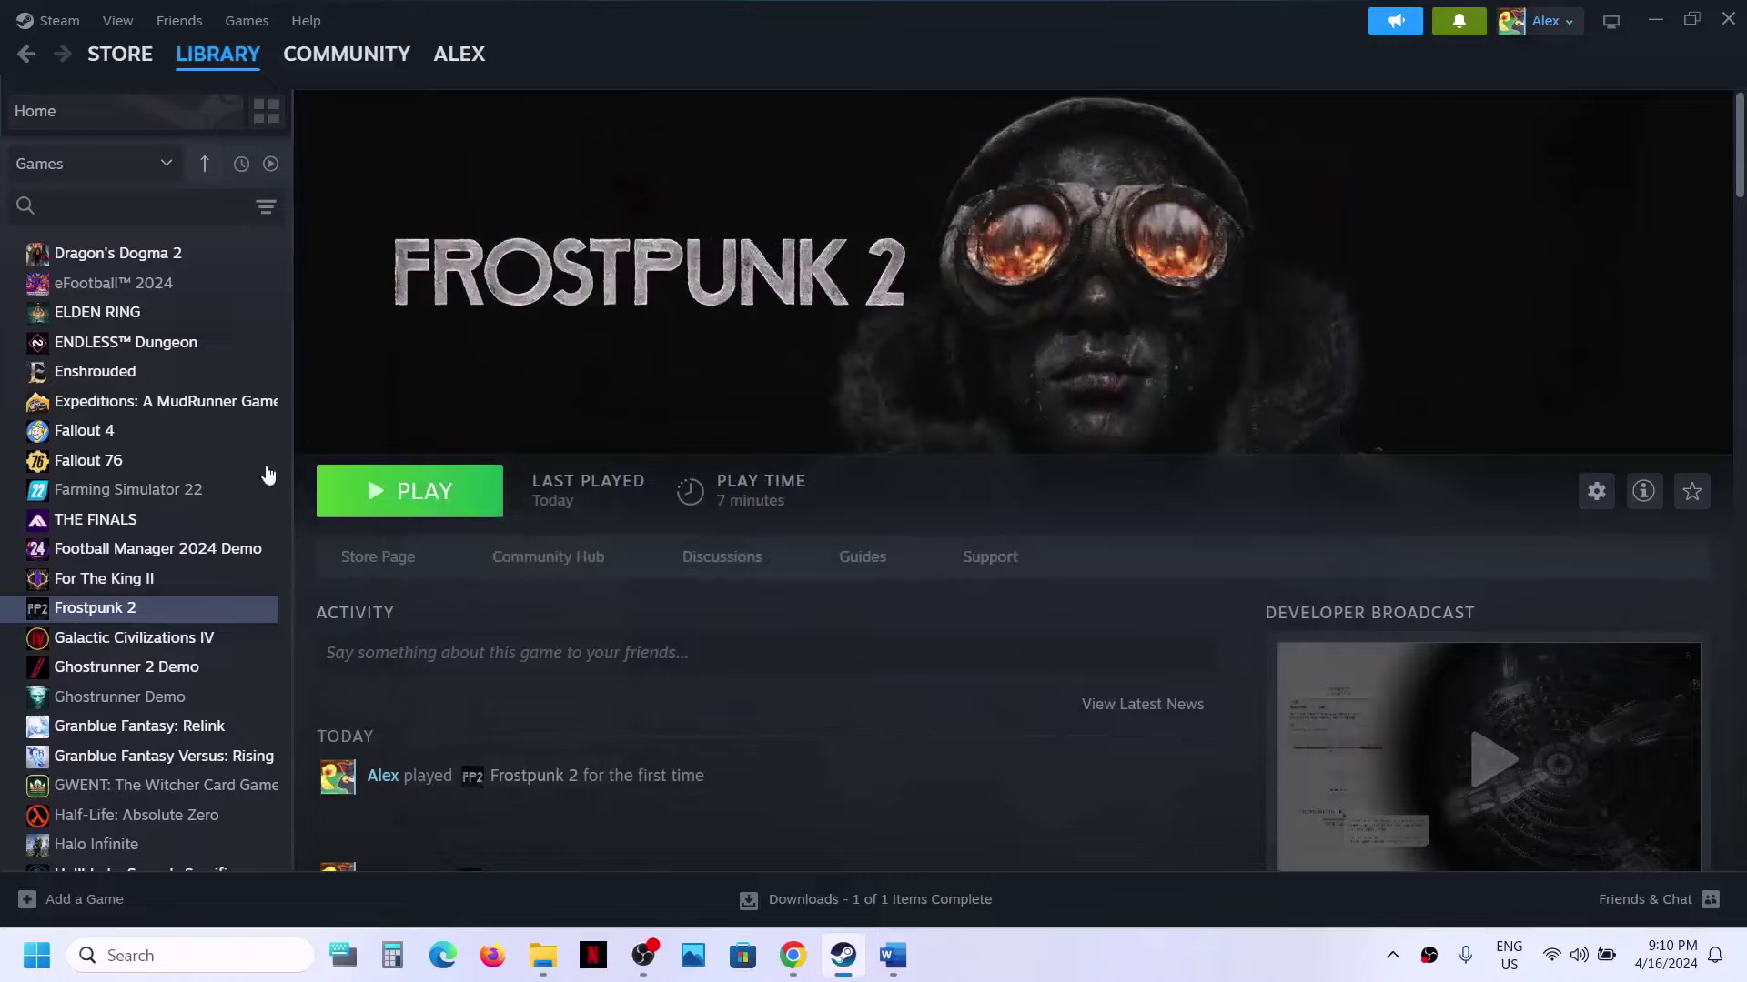
Reopen Frostpunk 2's properties, clear the launch options, and close them.
{"action": "right_click", "coordinate": [178, 608]}
{"action": "left_click", "coordinate": [244, 778]}
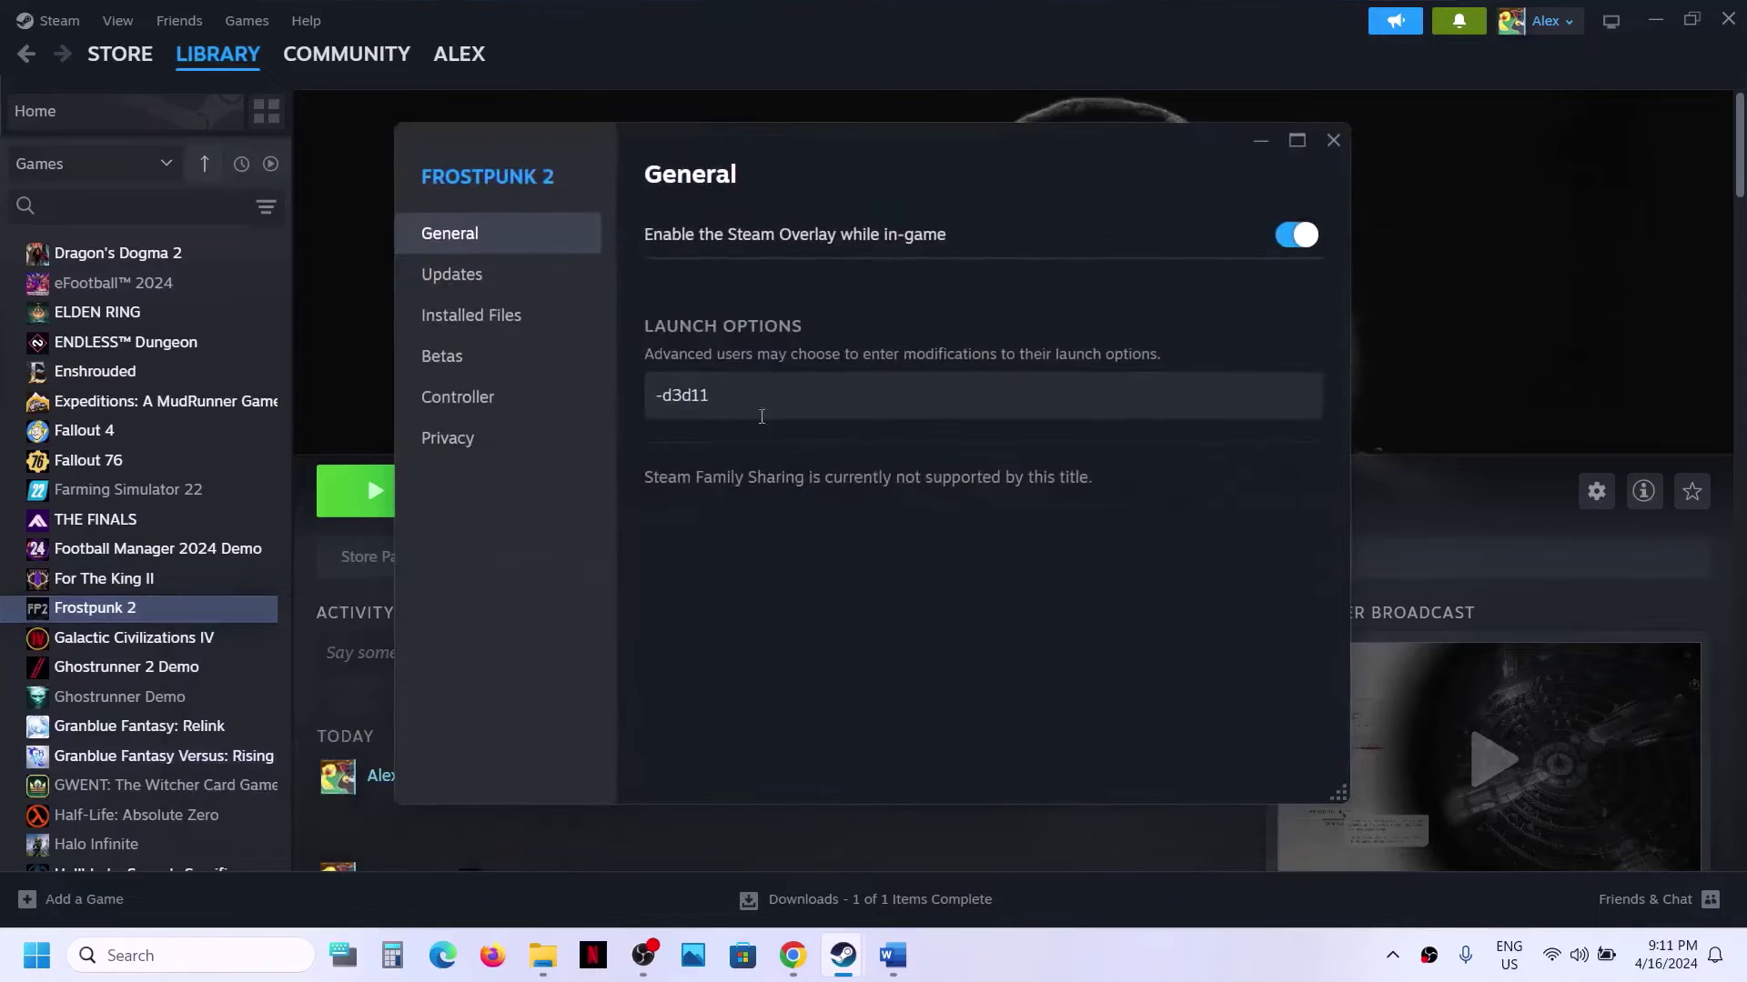
{"action": "key", "text": "BackSpace"}
{"action": "left_click", "coordinate": [1334, 141]}
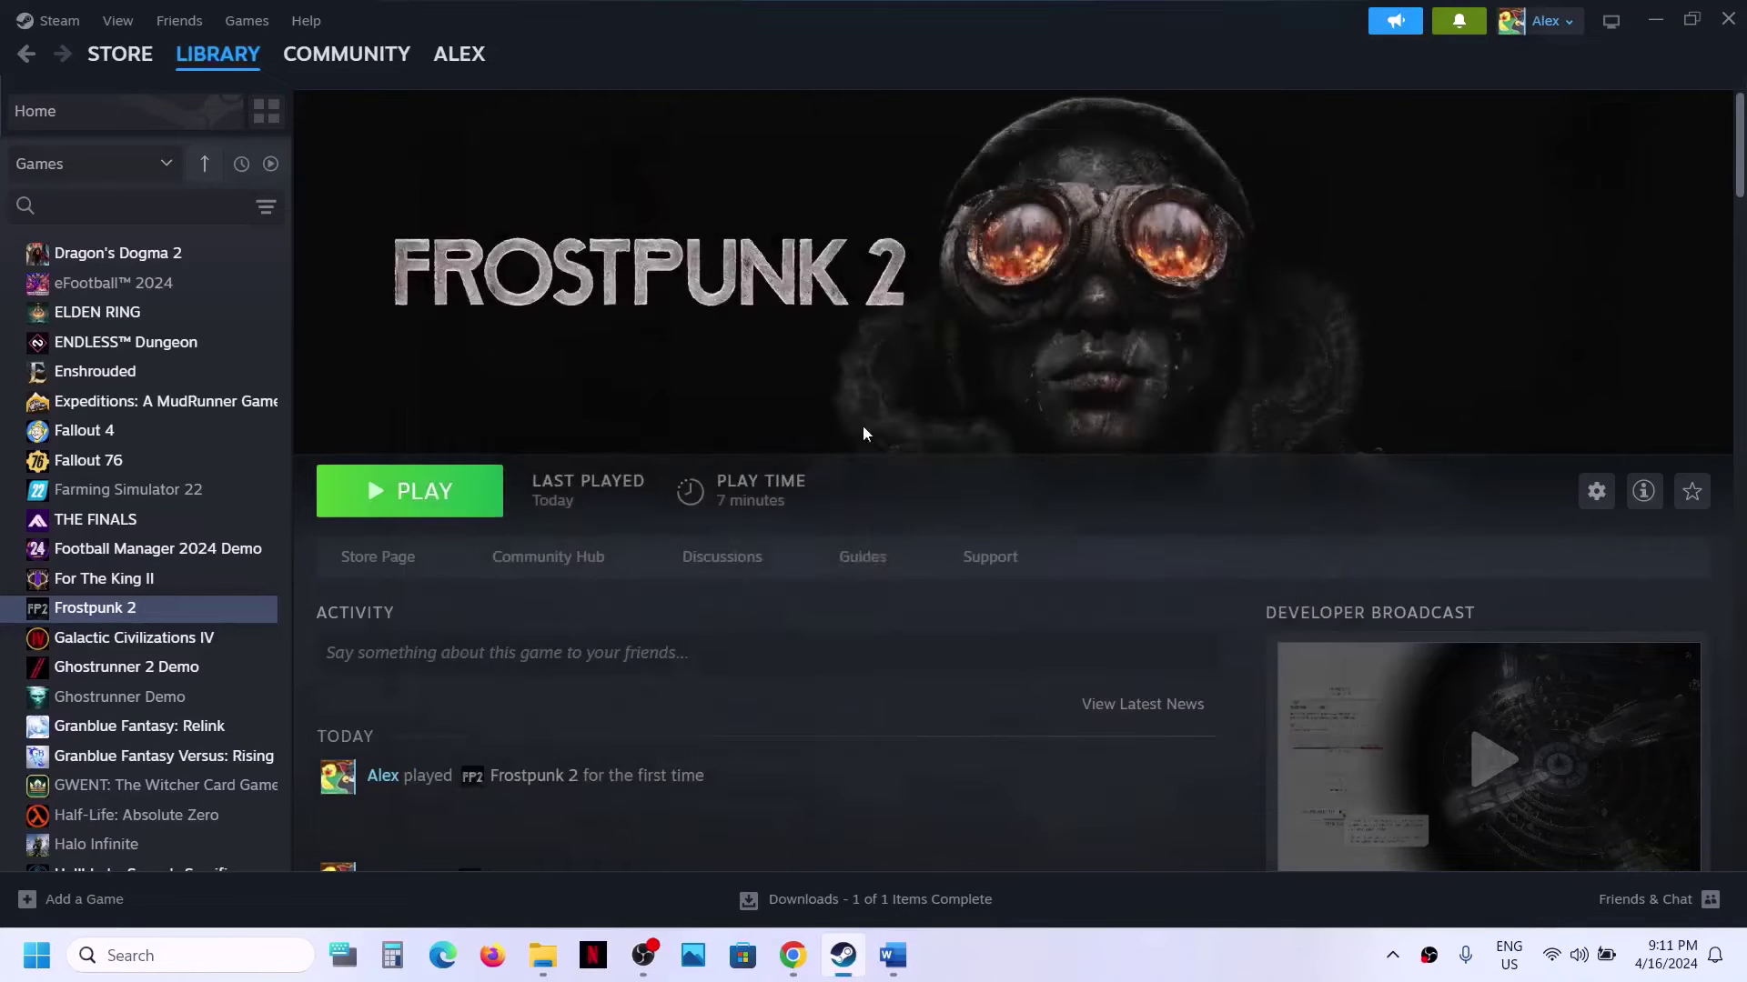
Return to the Word notes and highlight Step 6, Disable Intel Hyperthreading.
{"action": "left_click", "coordinate": [903, 965]}
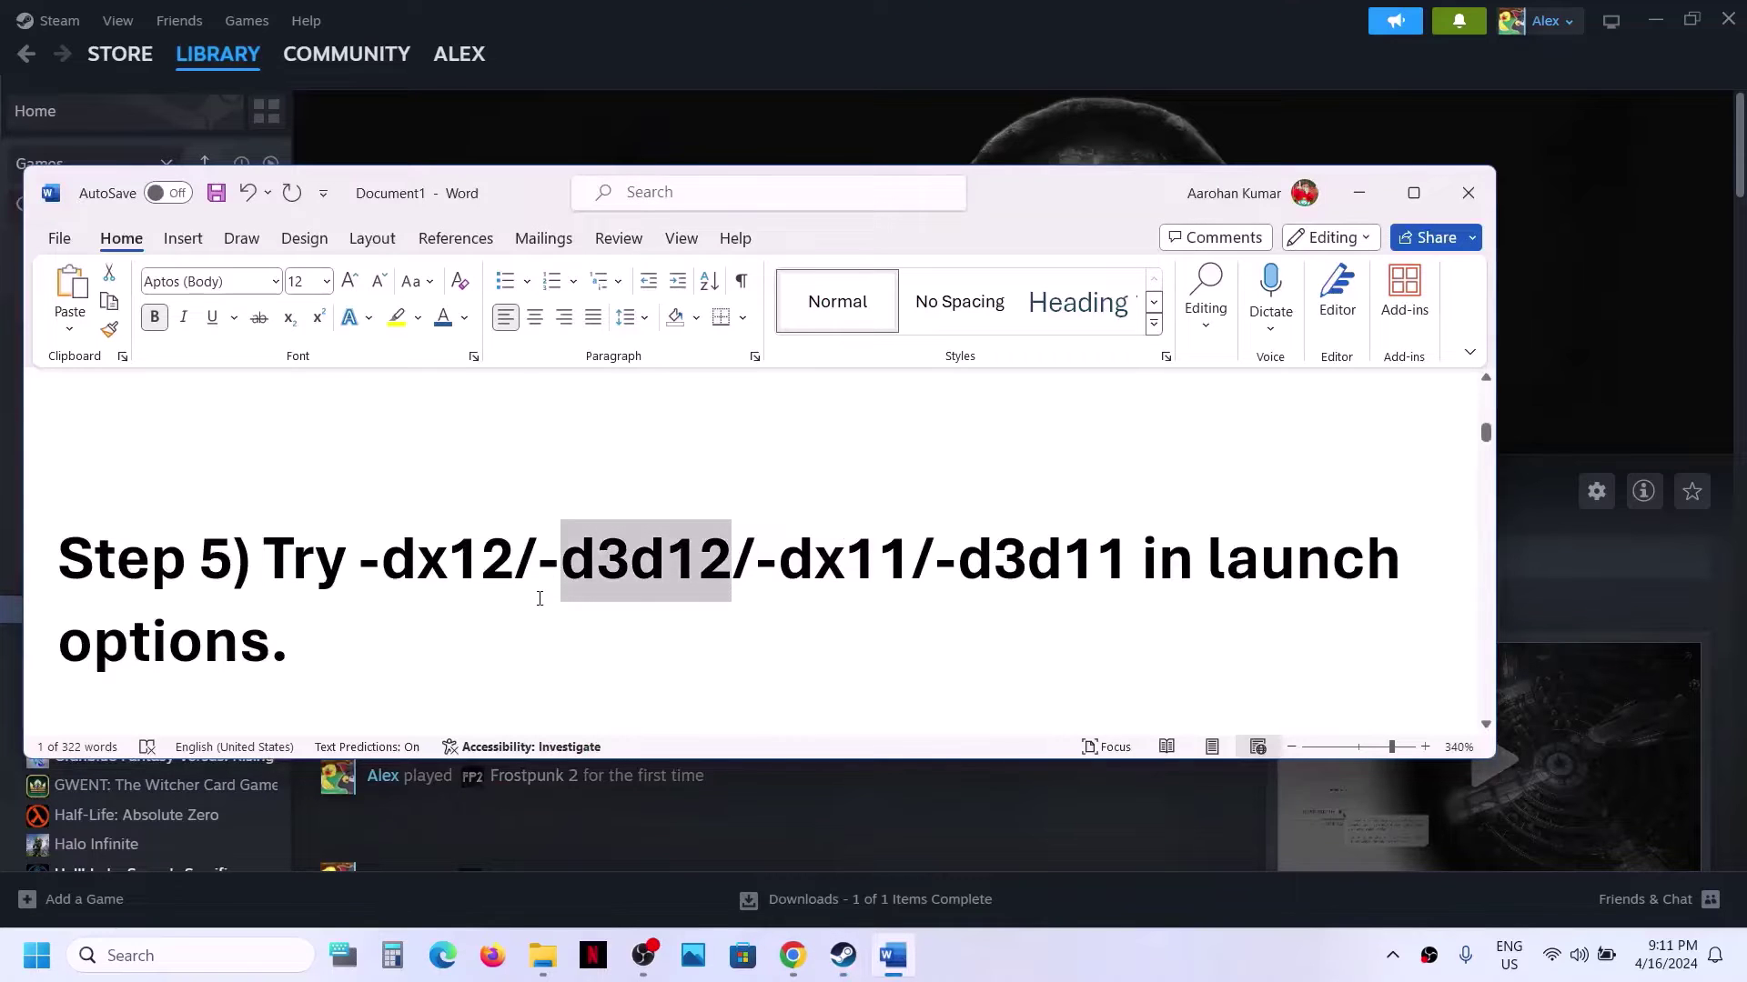
{"action": "scroll", "coordinate": [414, 624], "scroll_direction": "down", "scroll_amount": 5}
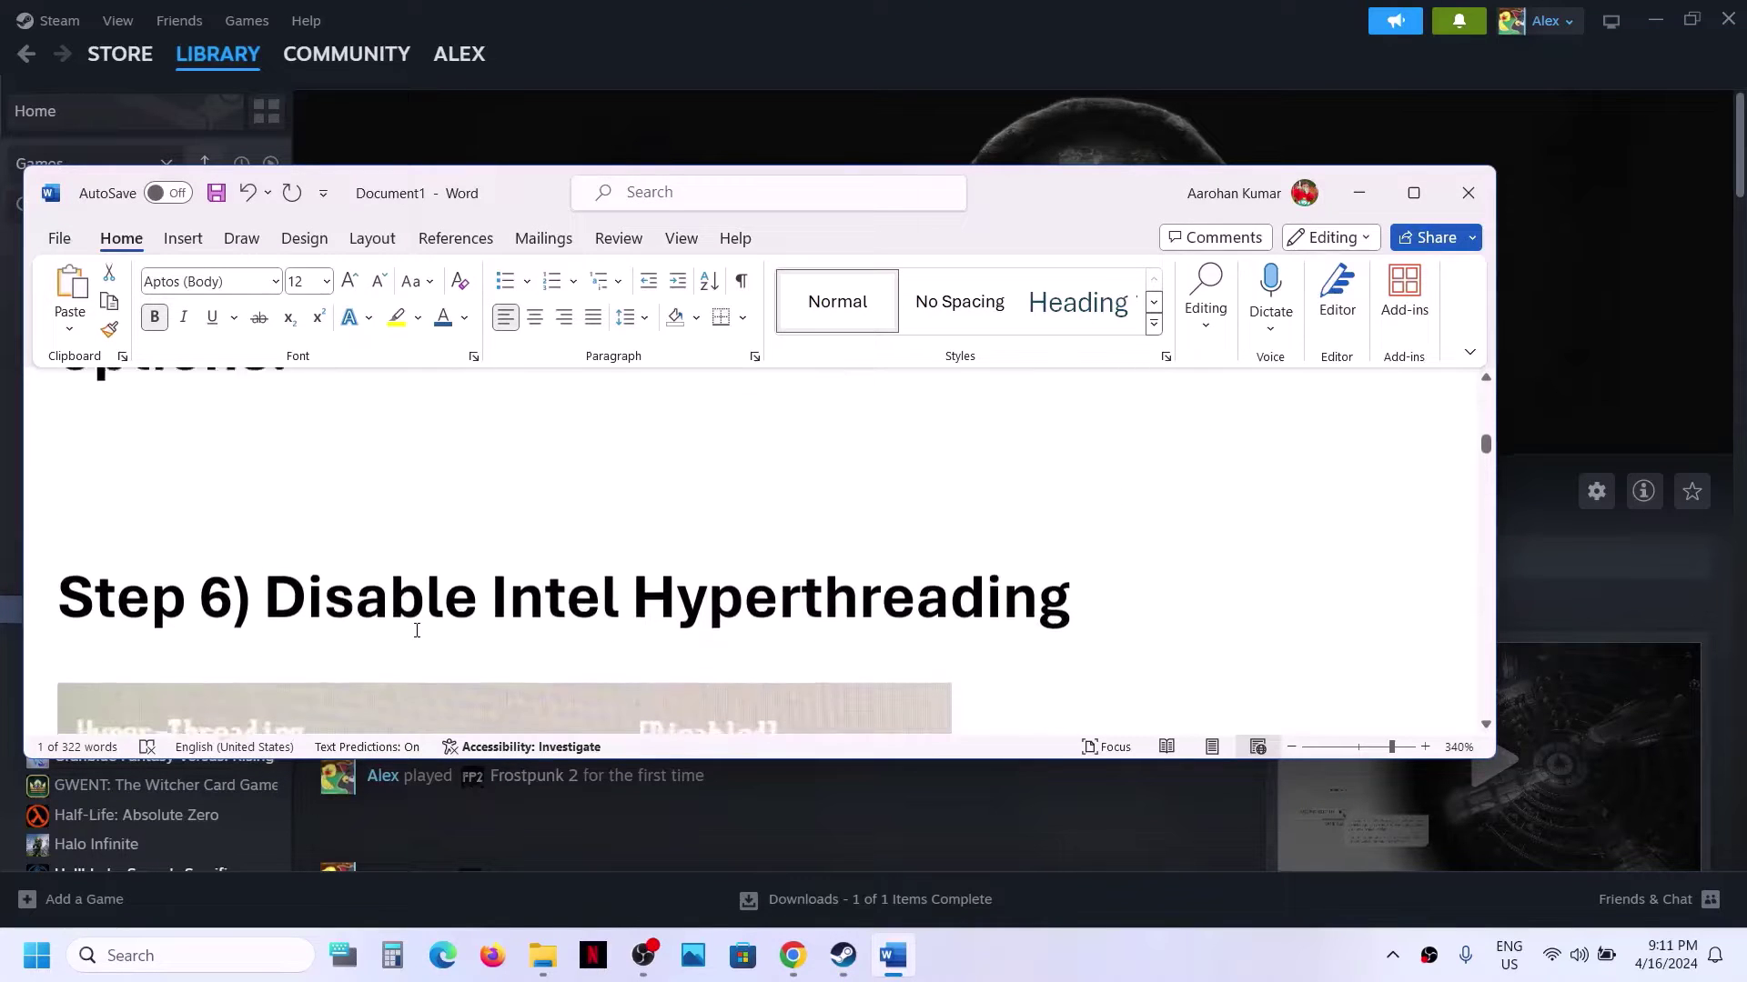
{"action": "left_click_drag", "start_coordinate": [271, 556], "coordinate": [930, 570]}
Examine the BIOS settings picture under Step 6, focusing on the Hyper-Threading entry.
{"action": "scroll", "coordinate": [930, 571], "scroll_direction": "down", "scroll_amount": 3}
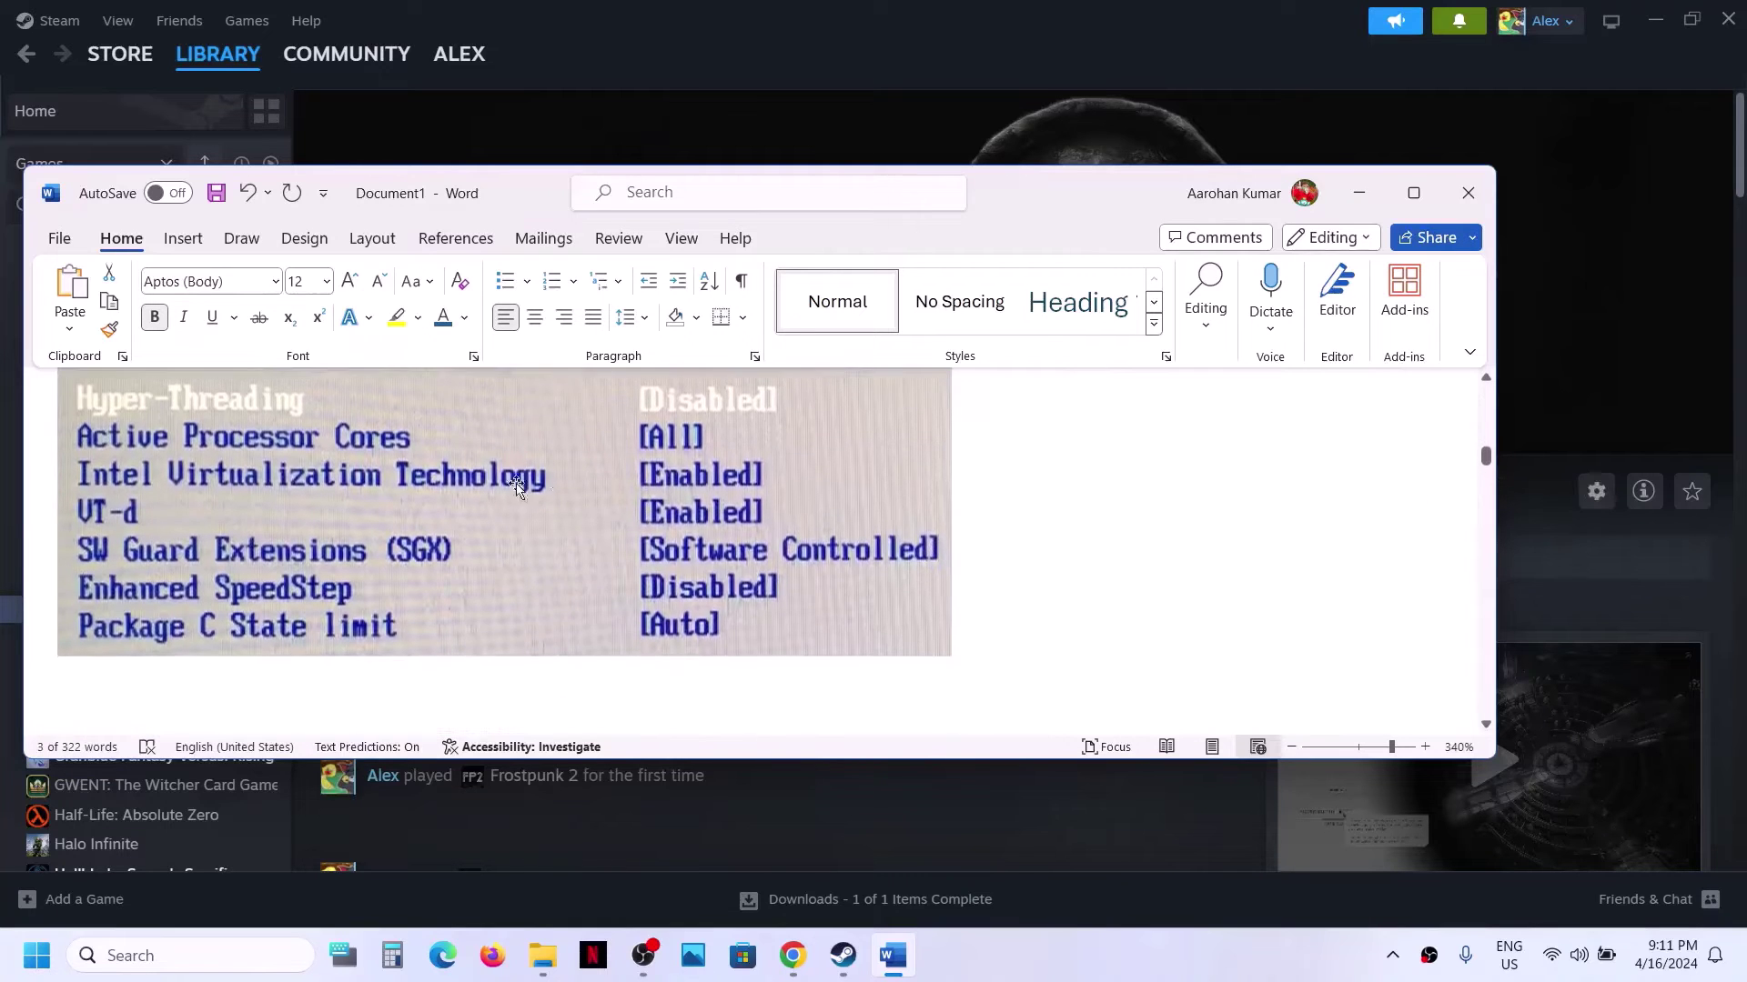
{"action": "scroll", "coordinate": [429, 496], "scroll_direction": "up", "scroll_amount": 1}
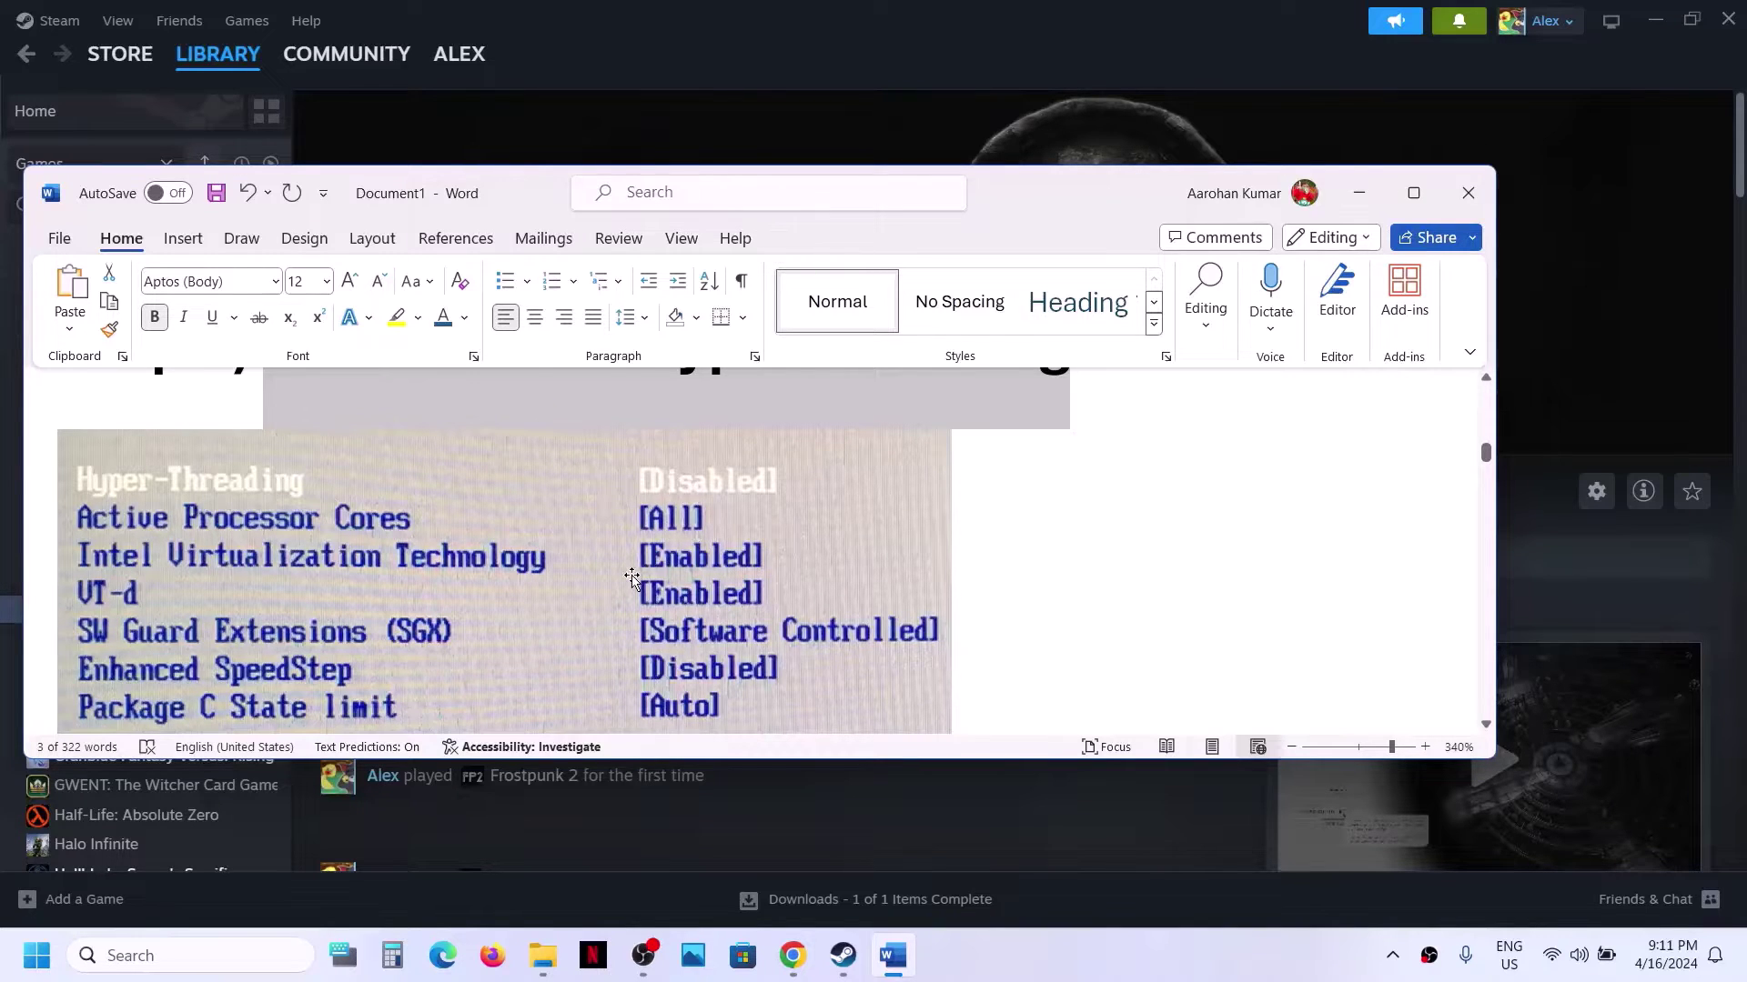
{"action": "scroll", "coordinate": [631, 575], "scroll_direction": "up", "scroll_amount": 2}
{"action": "scroll", "coordinate": [632, 574], "scroll_direction": "down", "scroll_amount": 3}
{"action": "scroll", "coordinate": [637, 582], "scroll_direction": "up", "scroll_amount": 1}
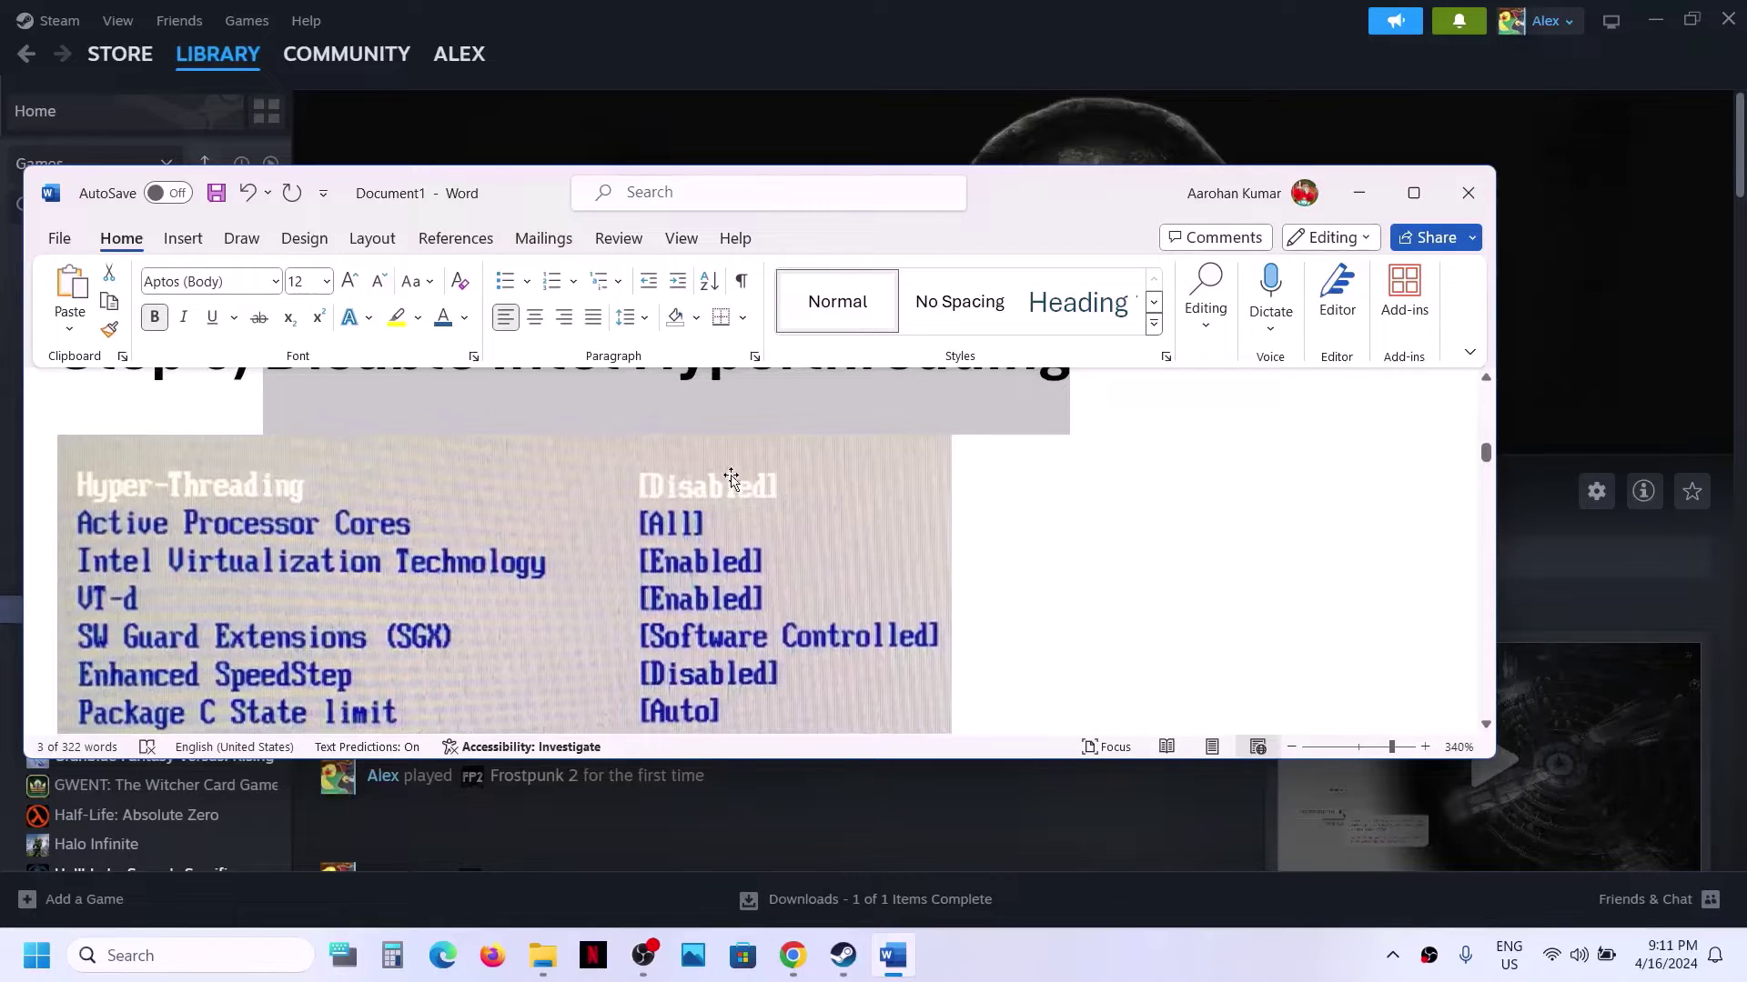
{"action": "scroll", "coordinate": [669, 487], "scroll_direction": "up", "scroll_amount": 2}
{"action": "scroll", "coordinate": [676, 494], "scroll_direction": "down", "scroll_amount": 2}
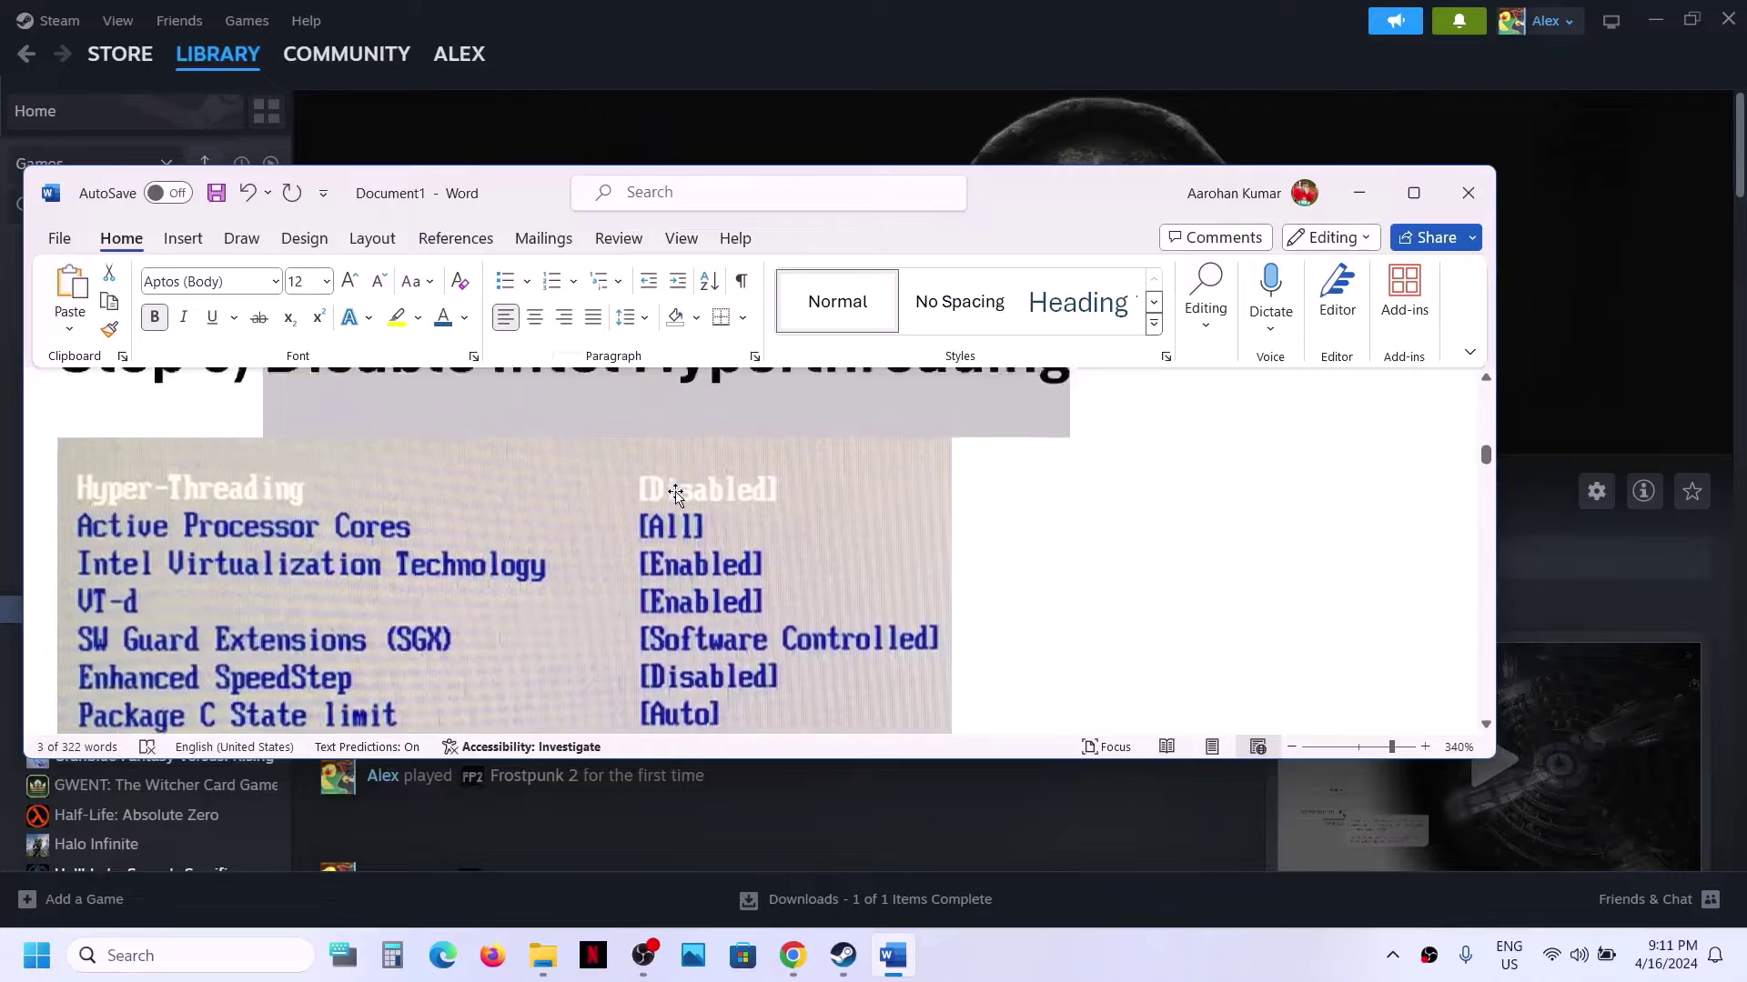
{"action": "scroll", "coordinate": [676, 494], "scroll_direction": "down", "scroll_amount": 1}
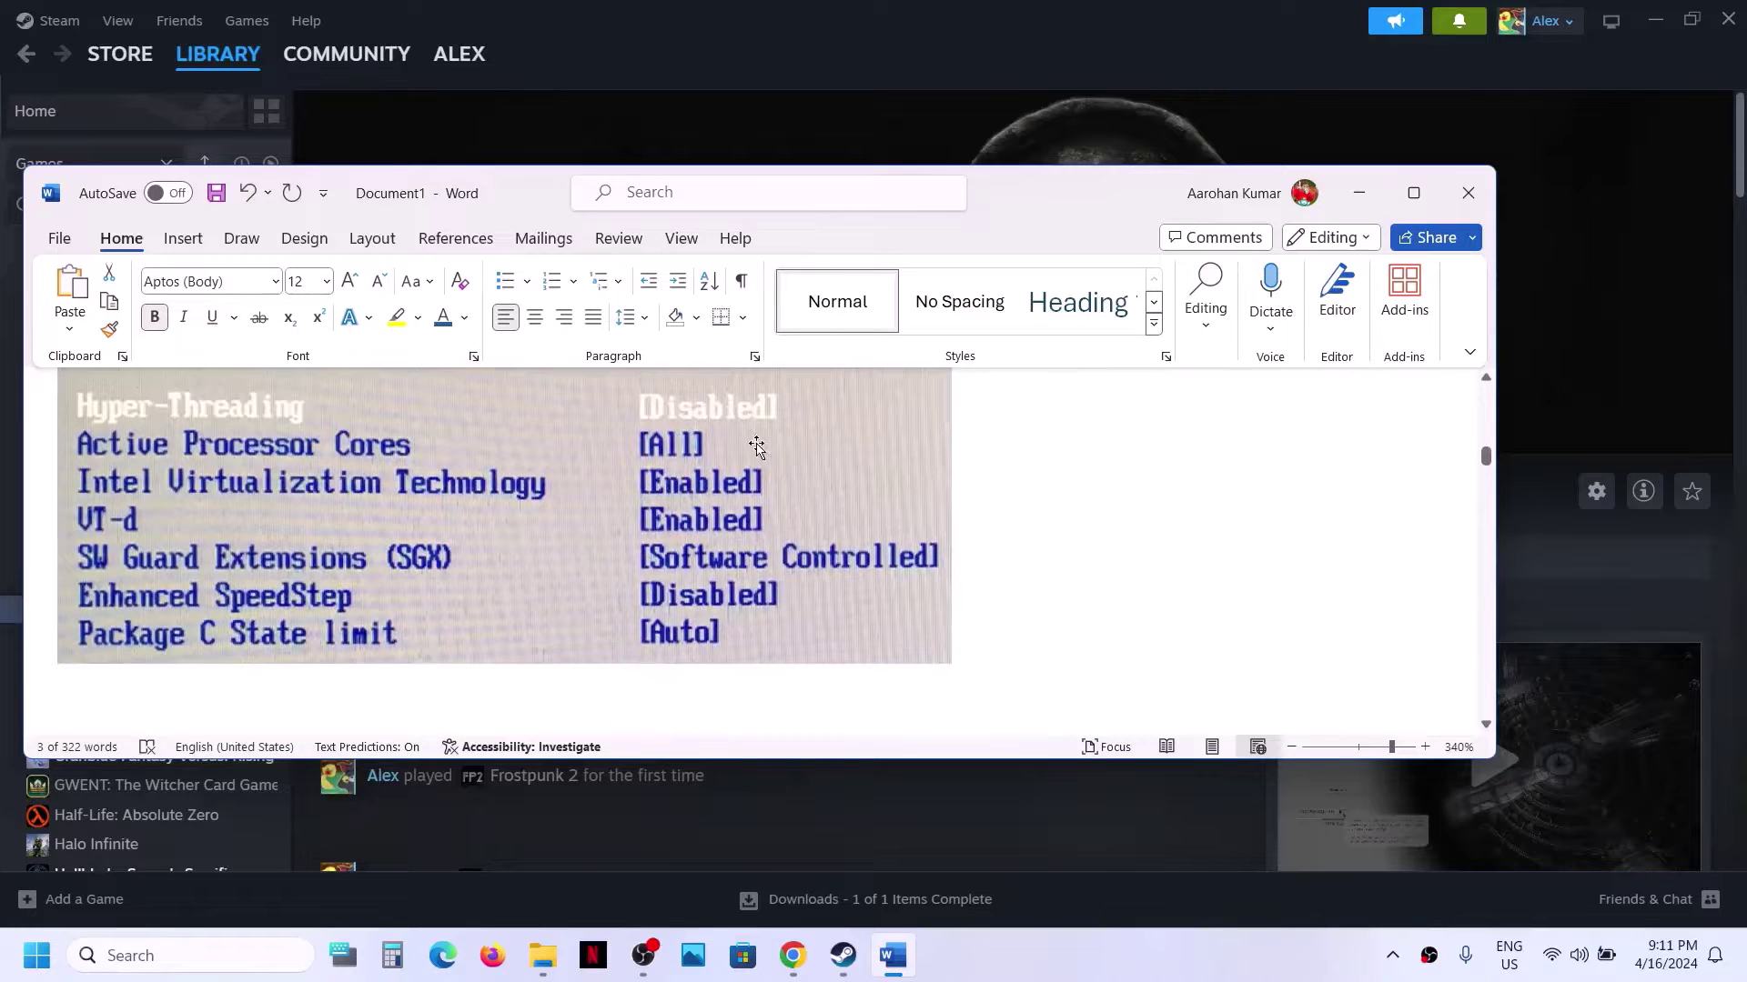
{"action": "scroll", "coordinate": [756, 445], "scroll_direction": "up", "scroll_amount": 1}
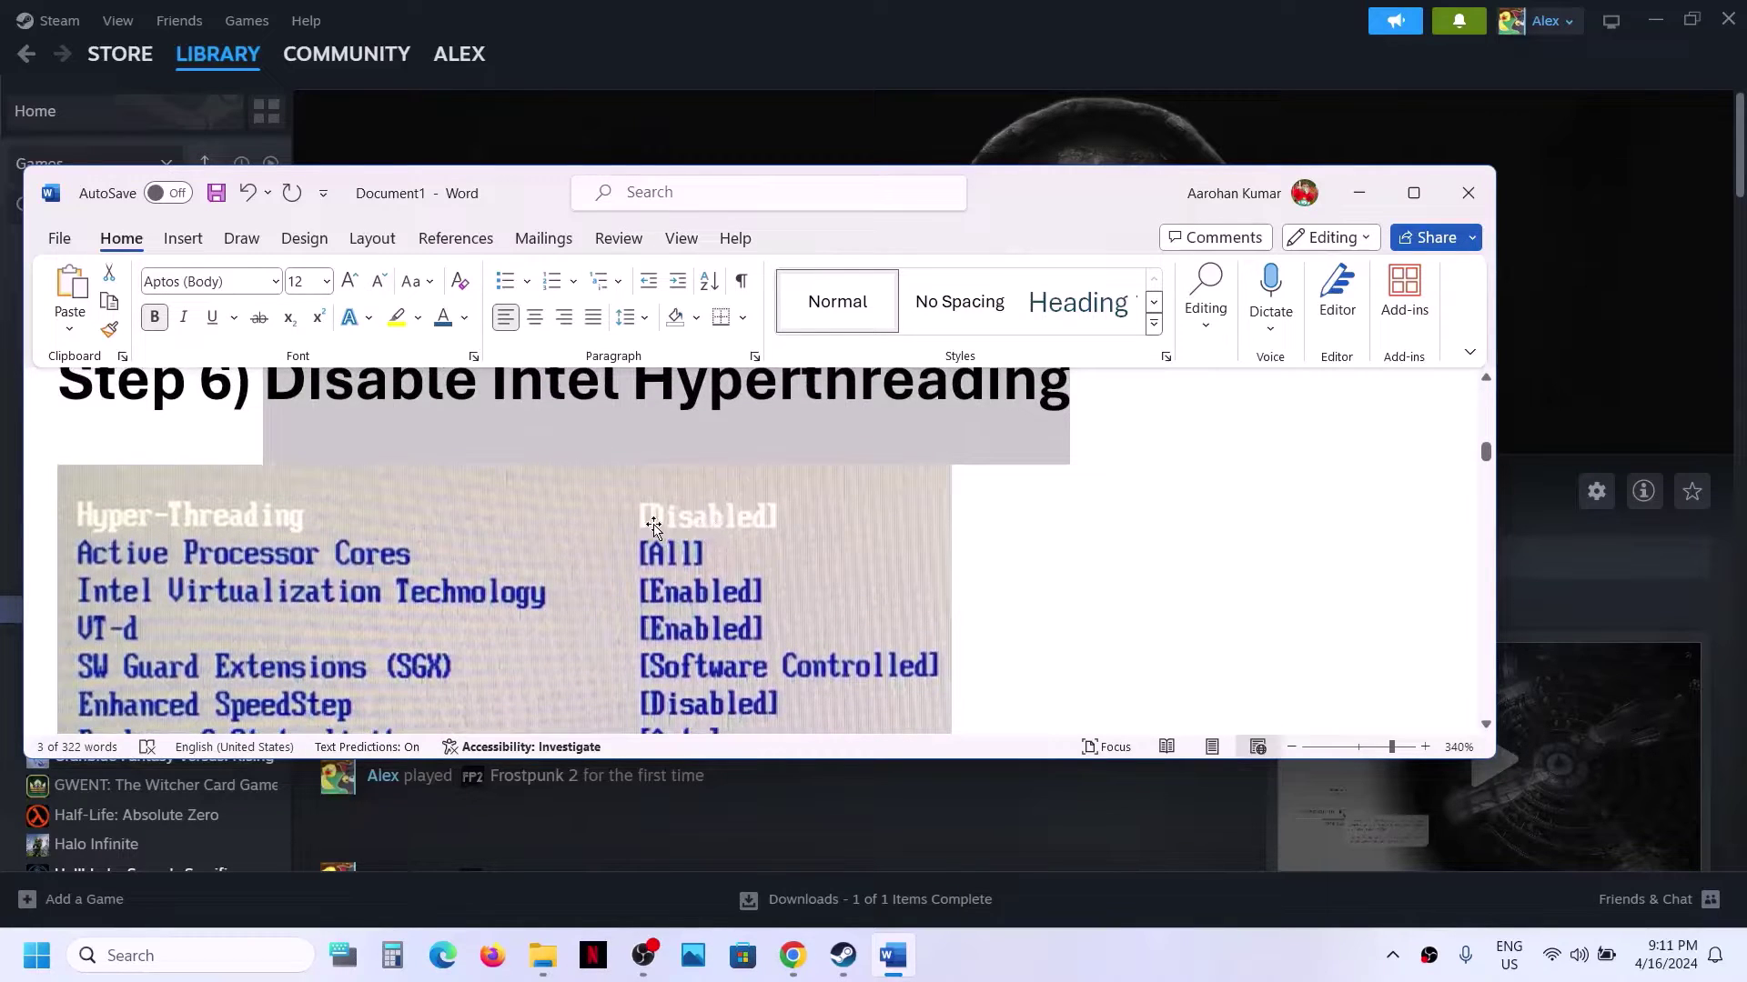
Go to Step 7 in the notes and highlight the clean graphics driver installation heading and the NVIDIA and AMD driver links.
{"action": "scroll", "coordinate": [658, 555], "scroll_direction": "down", "scroll_amount": 3}
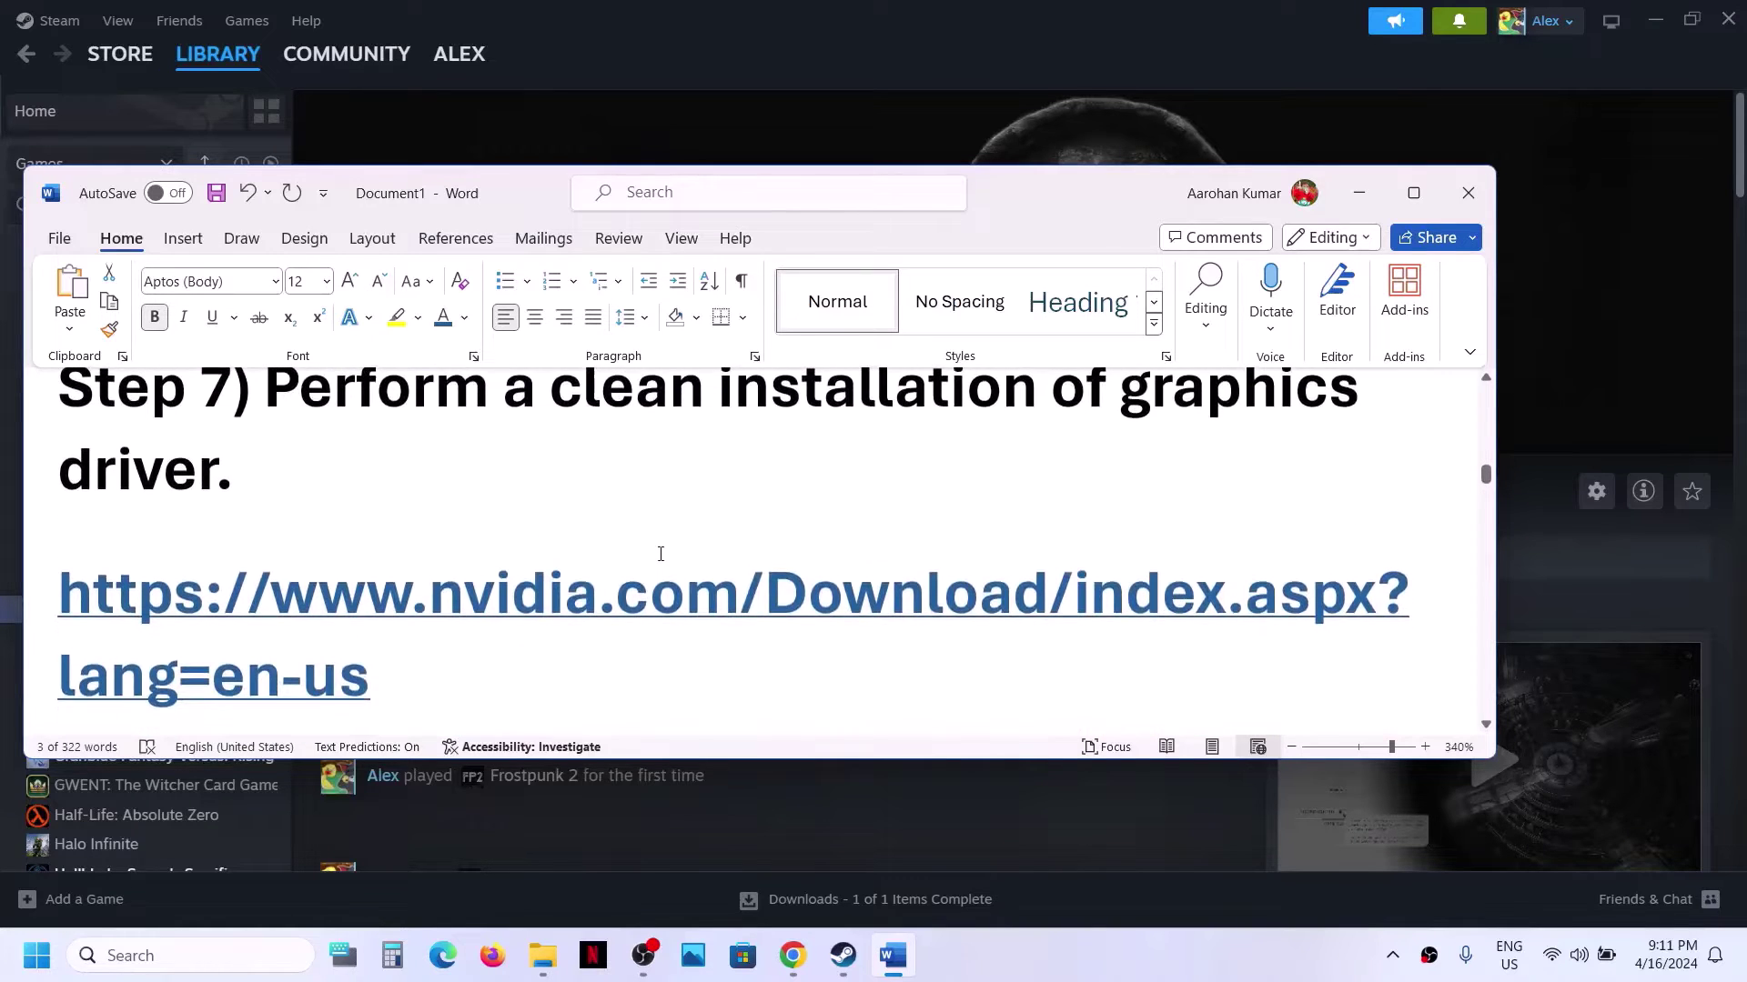
{"action": "scroll", "coordinate": [391, 417], "scroll_direction": "up", "scroll_amount": 1}
{"action": "left_click_drag", "start_coordinate": [264, 423], "coordinate": [431, 496]}
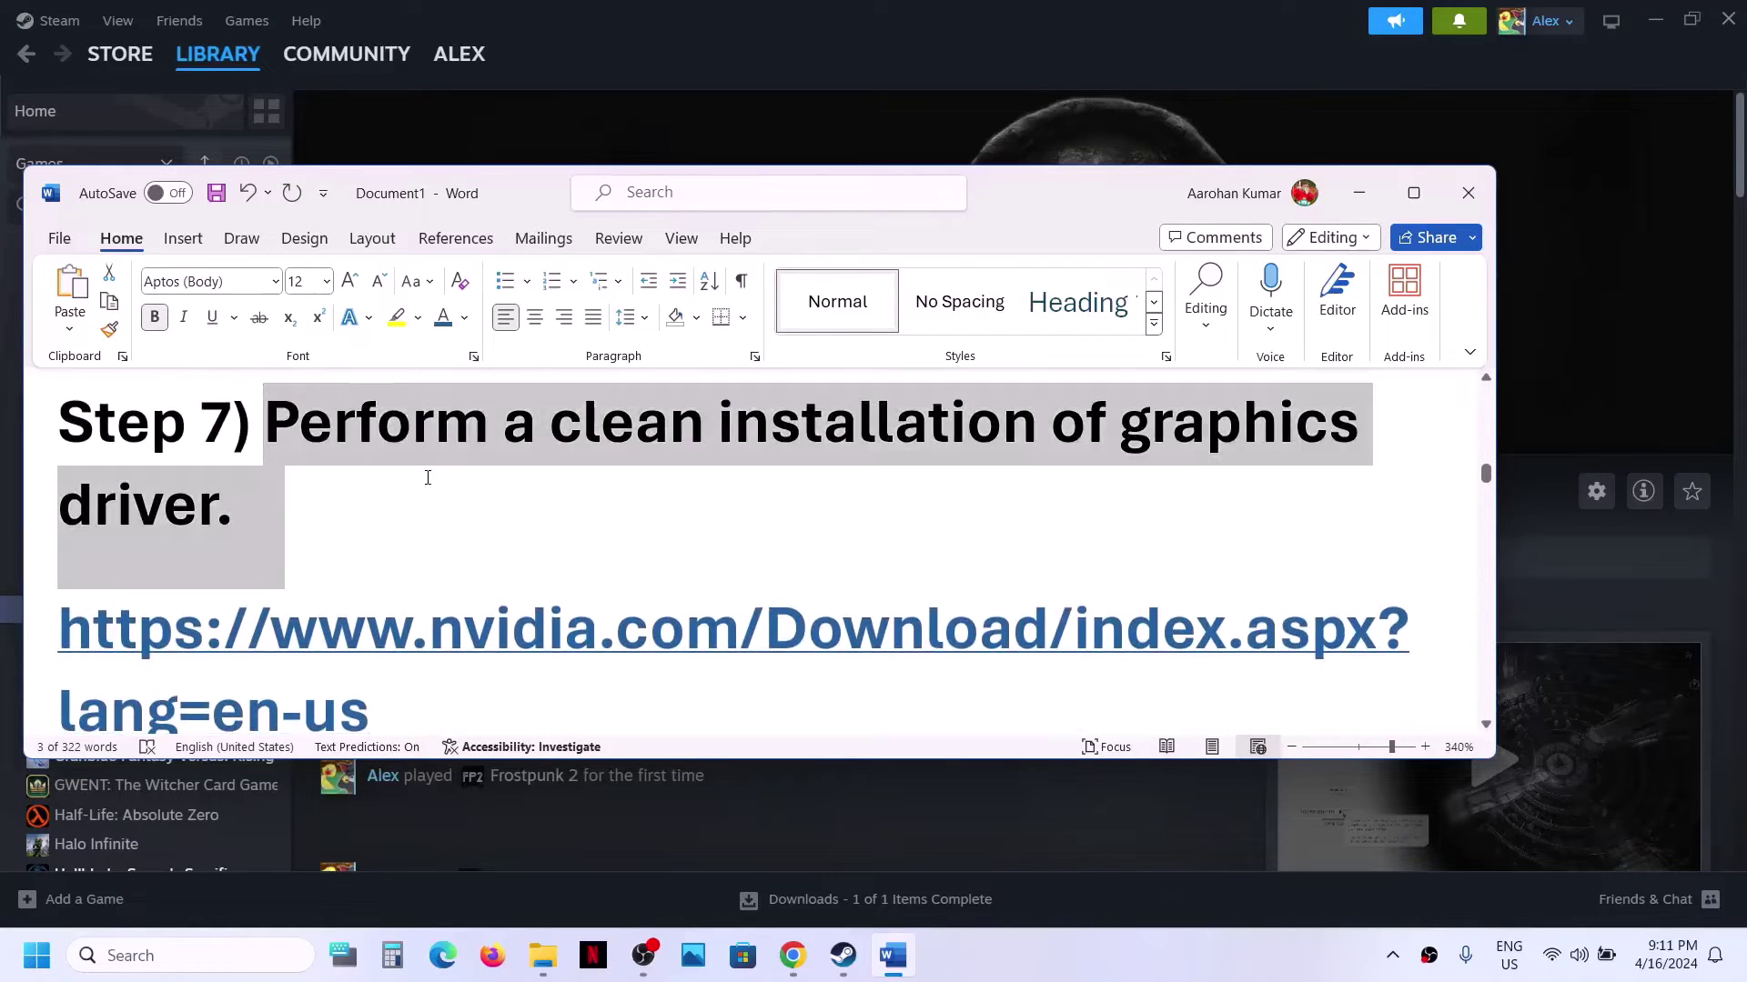
{"action": "scroll", "coordinate": [431, 510], "scroll_direction": "down", "scroll_amount": 3}
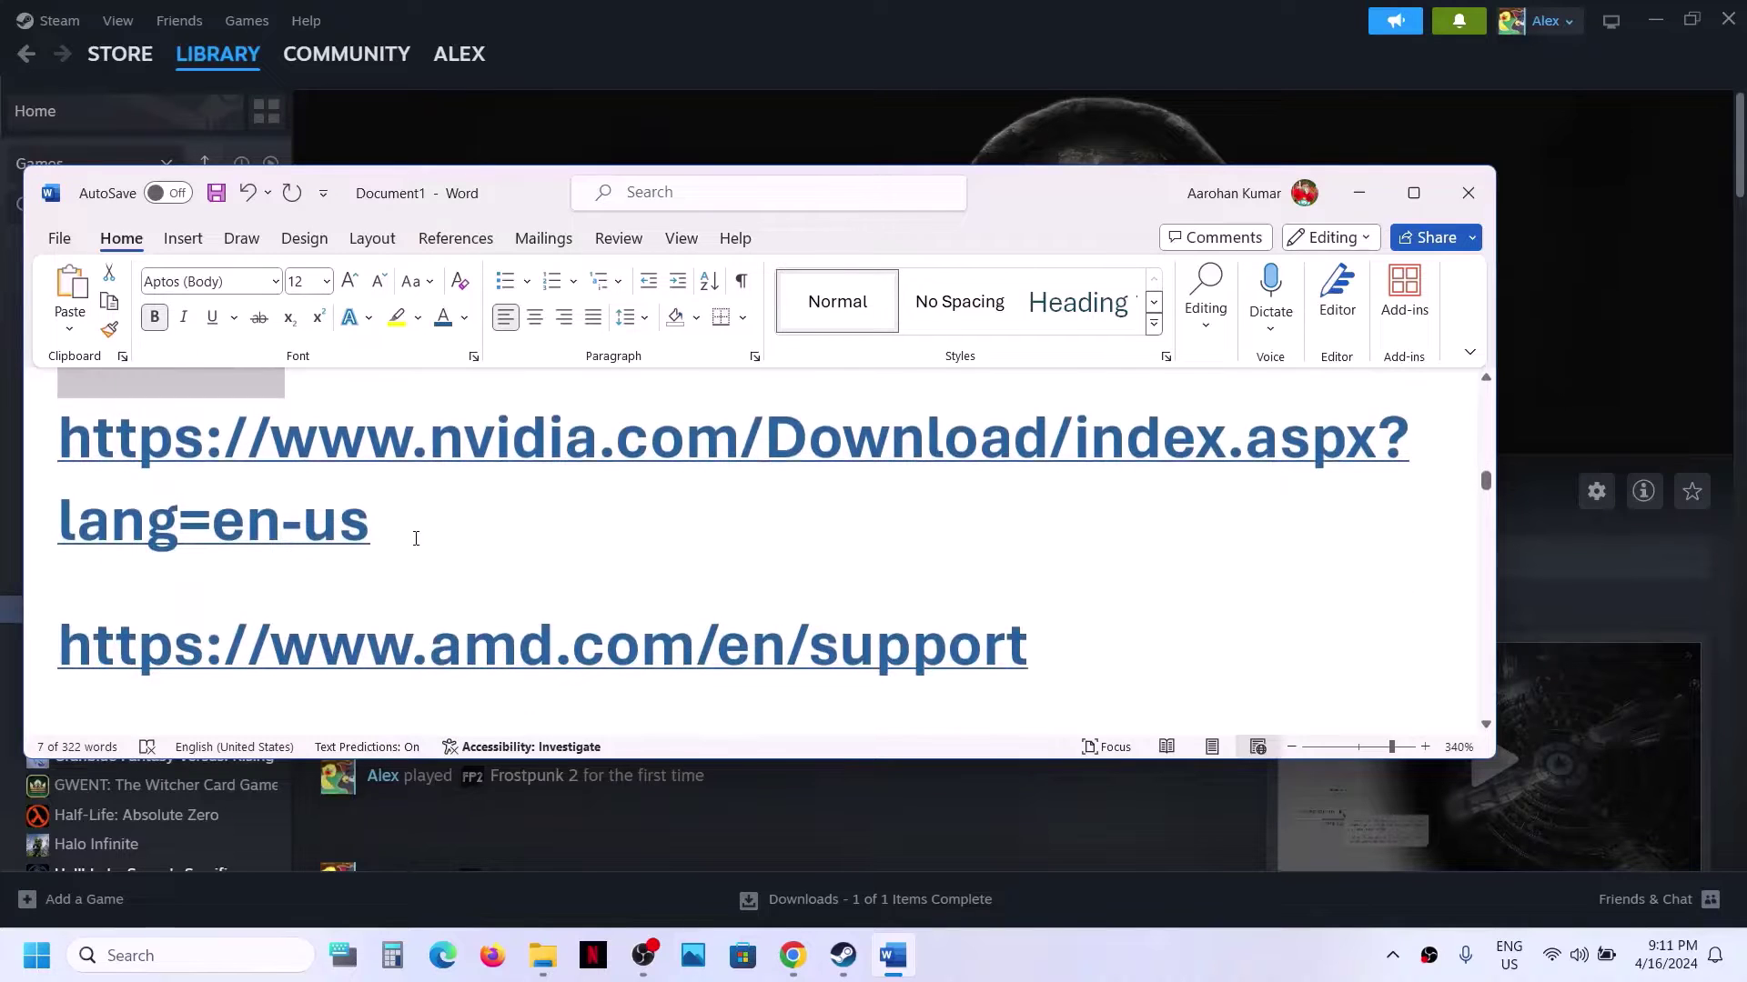
{"action": "triple_click", "coordinate": [416, 539]}
{"action": "triple_click", "coordinate": [1044, 657]}
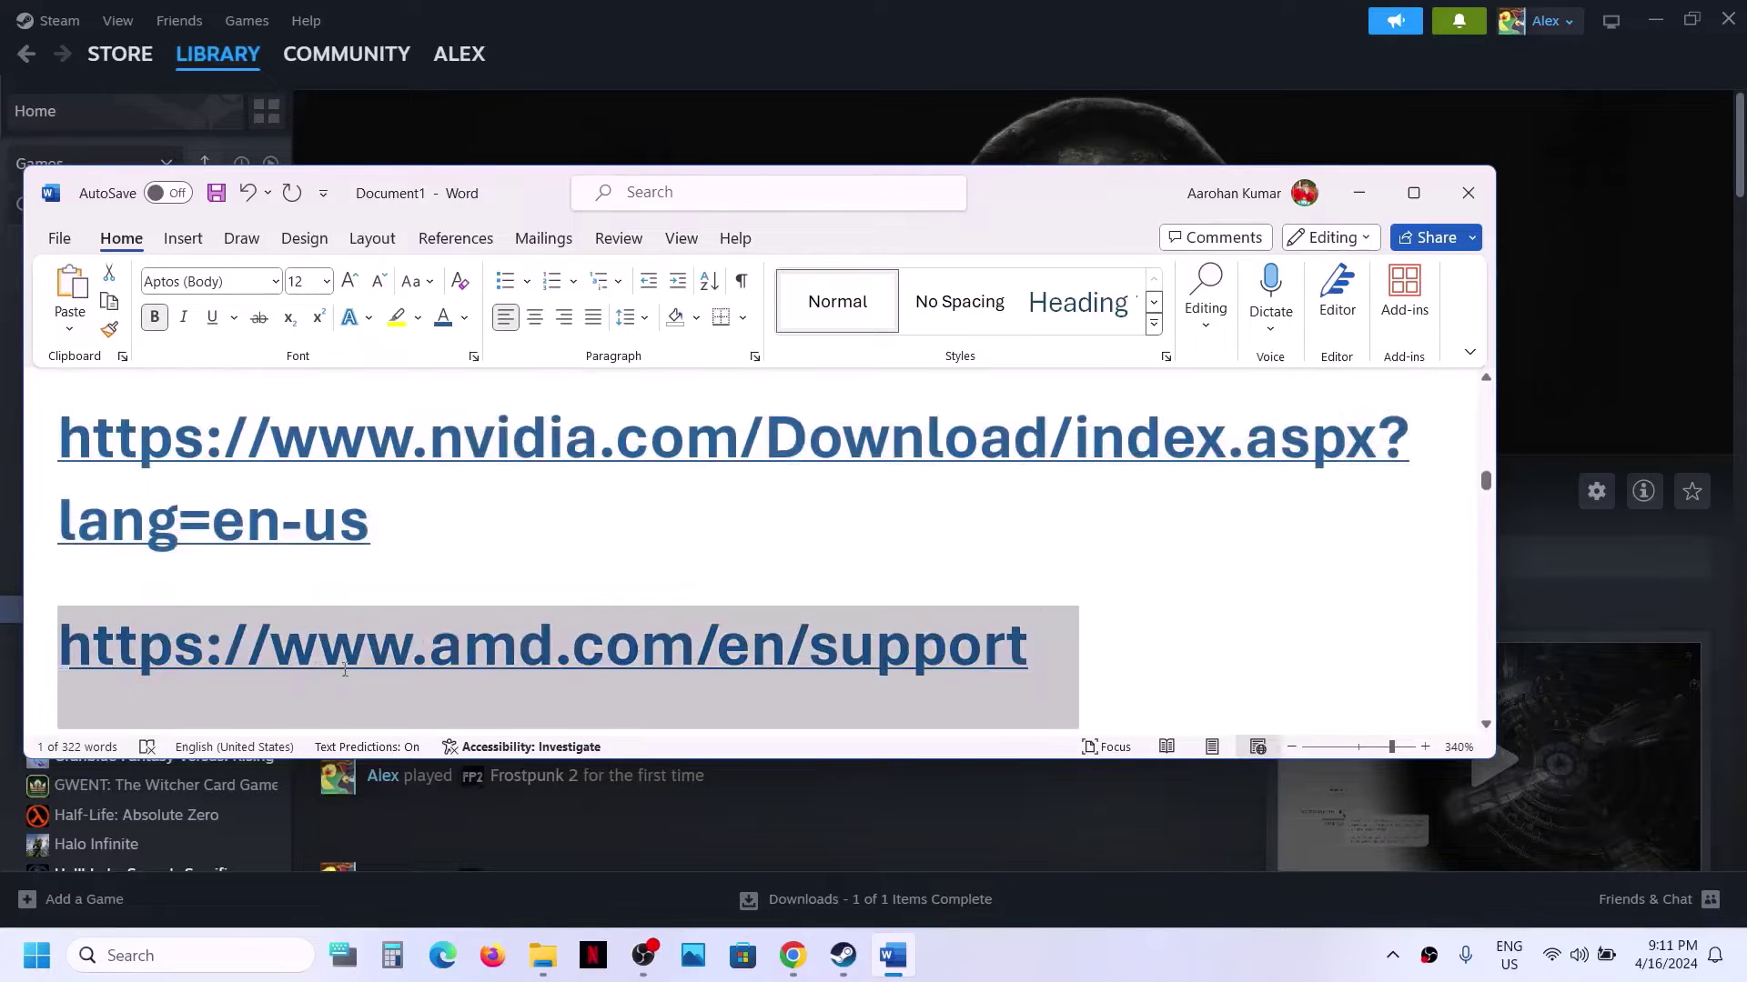
On NVIDIA's driver download page in Chrome, select GeForce, GeForce RTX 30 Series (Notebooks) and GeForce RTX 3050 Laptop GPU, keeping Windows 11 as the operating system.
{"action": "left_click", "coordinate": [775, 136]}
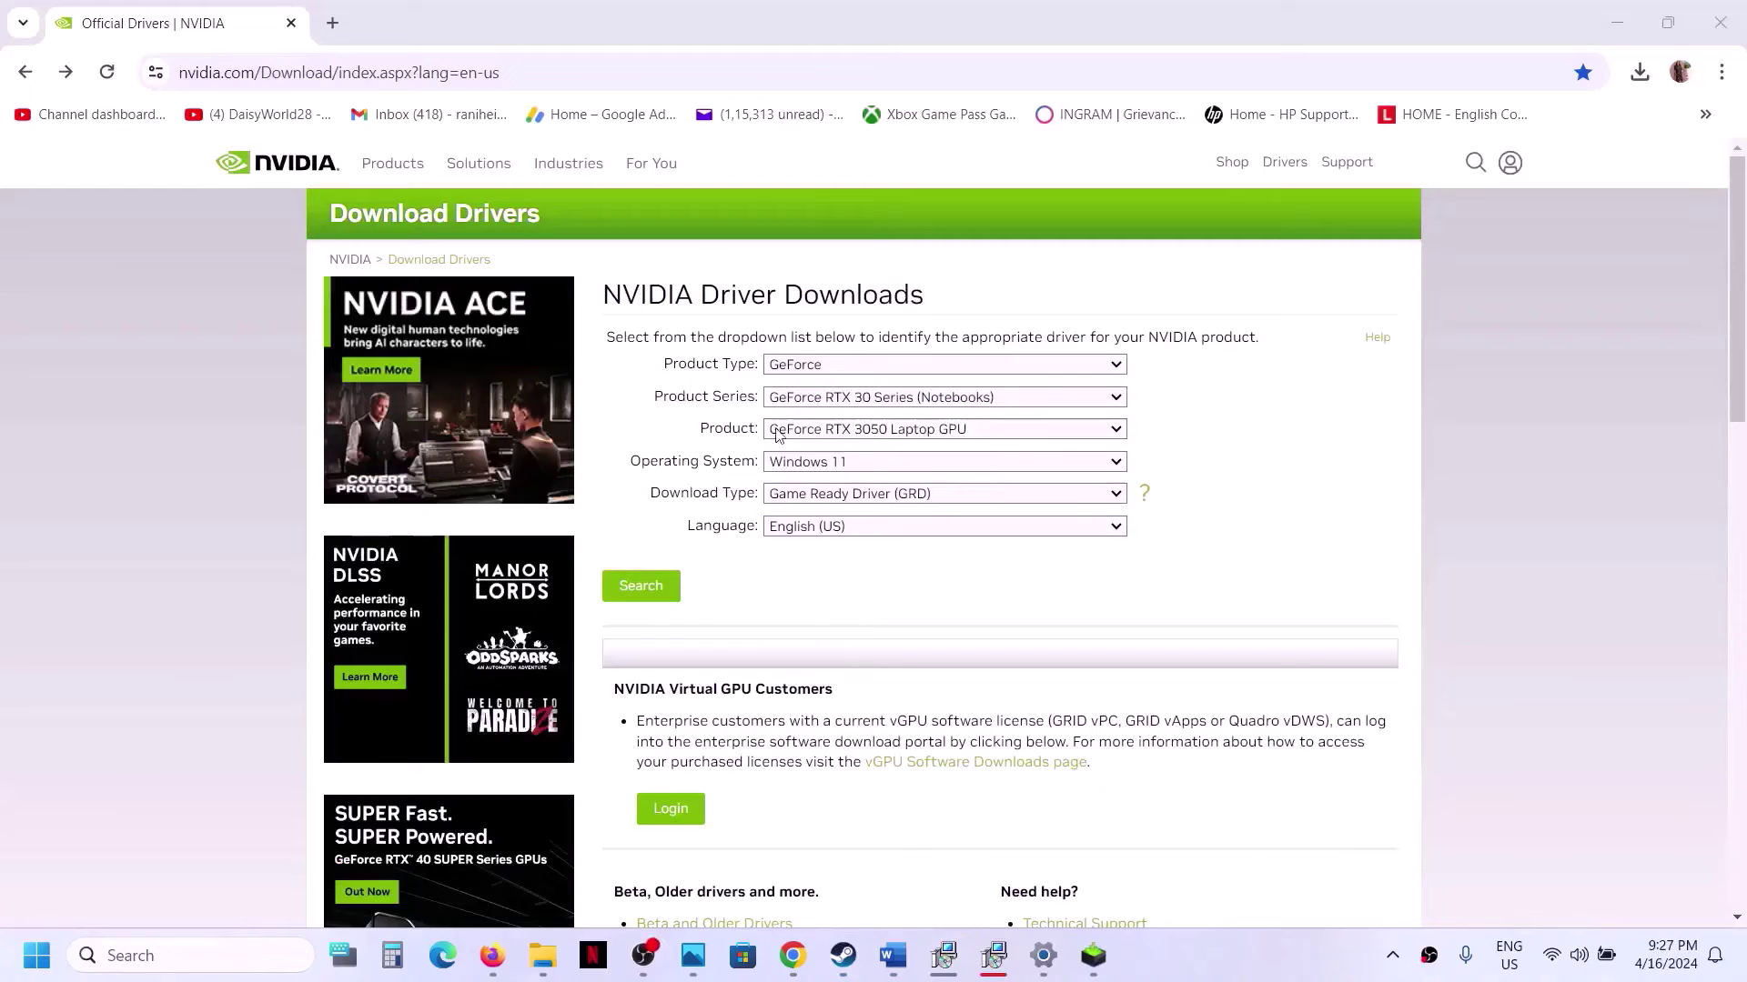
{"action": "left_click", "coordinate": [859, 365]}
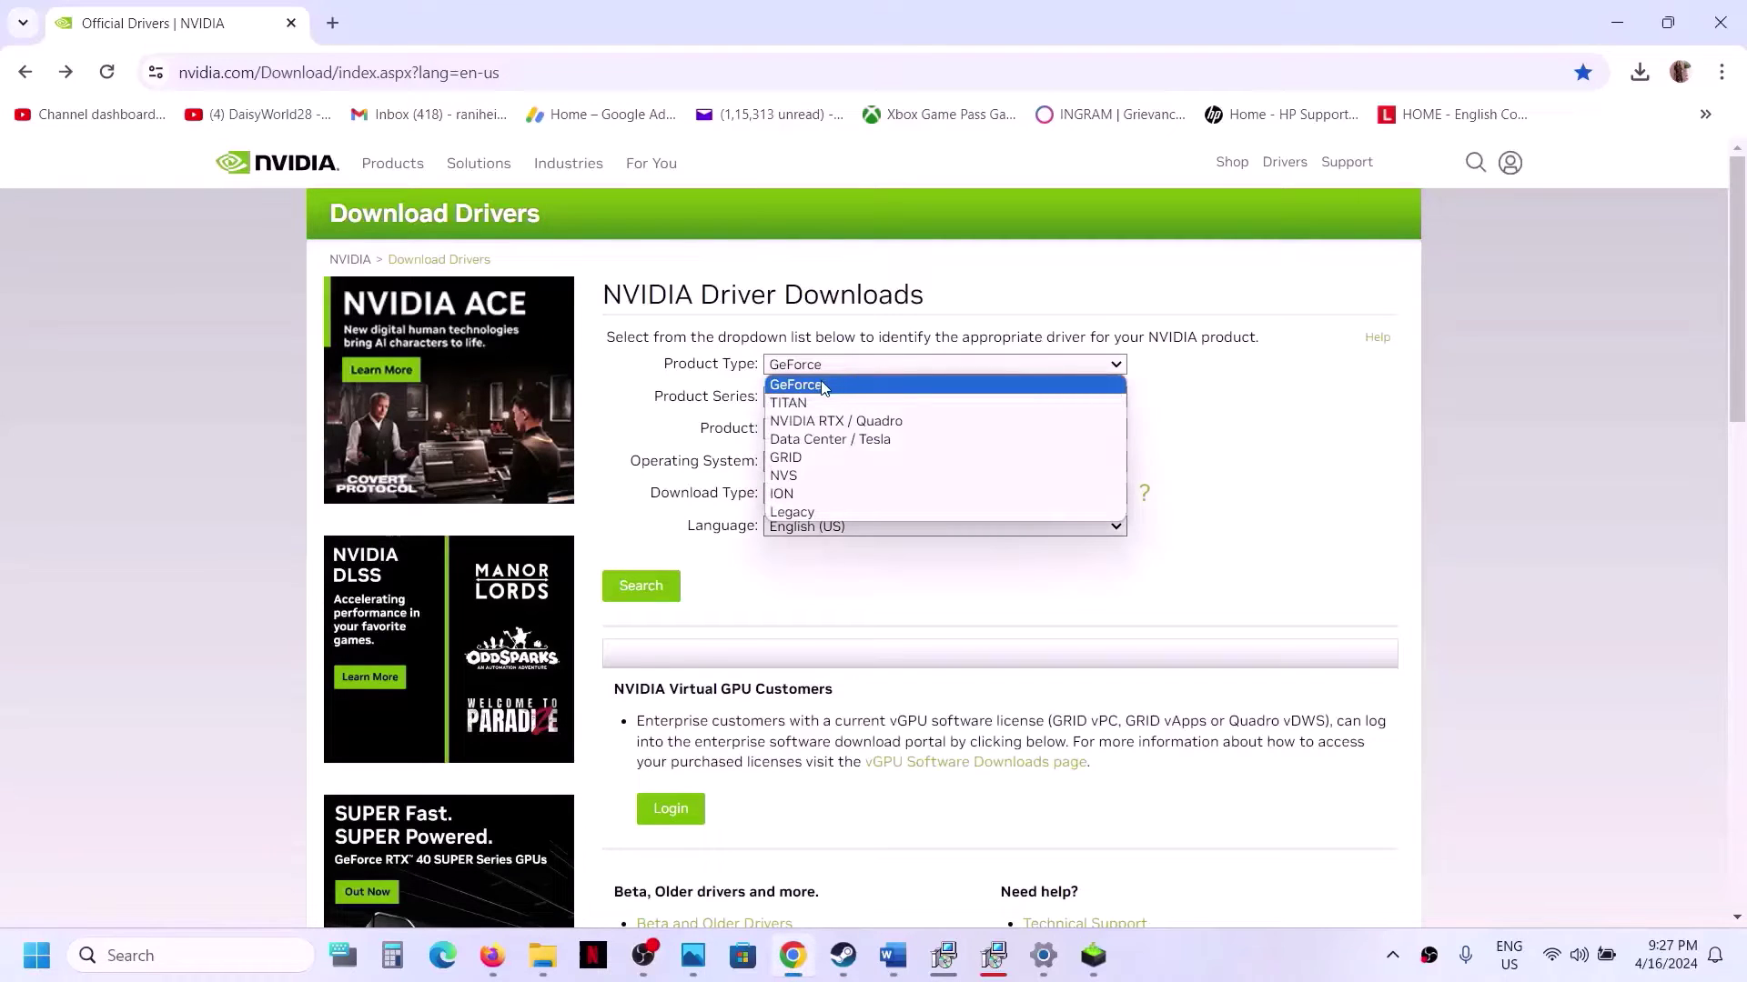
{"action": "left_click", "coordinate": [824, 386]}
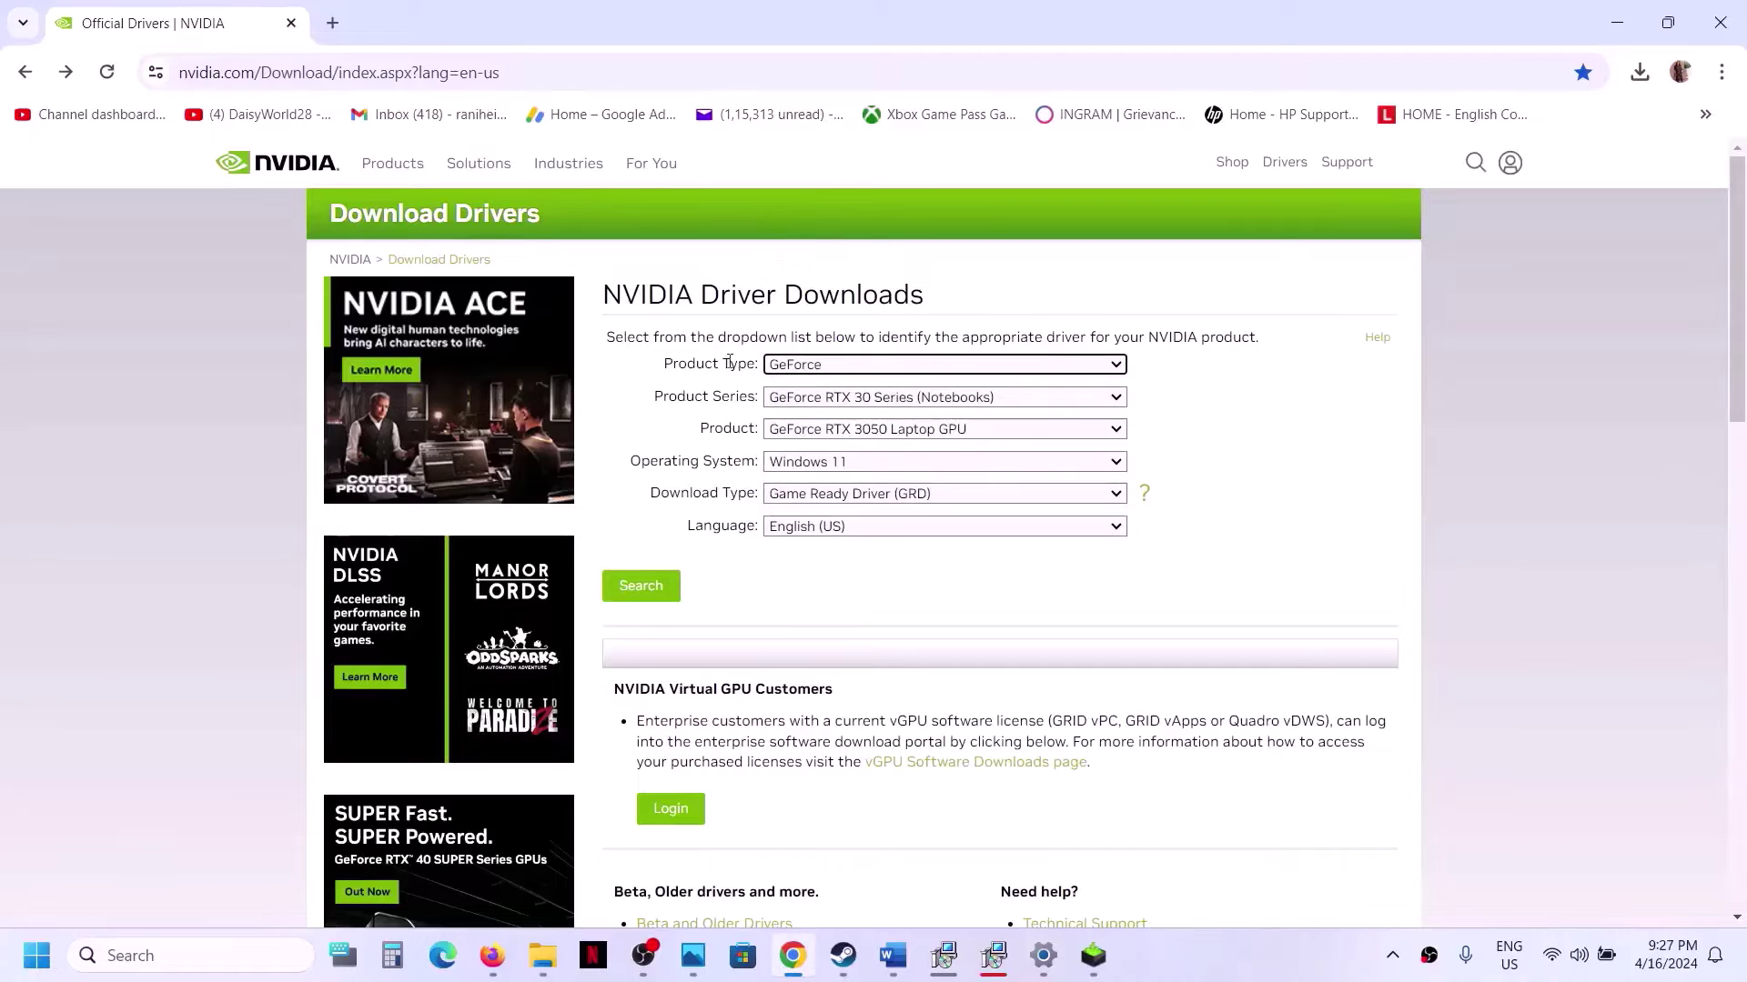
{"action": "left_click", "coordinate": [869, 404]}
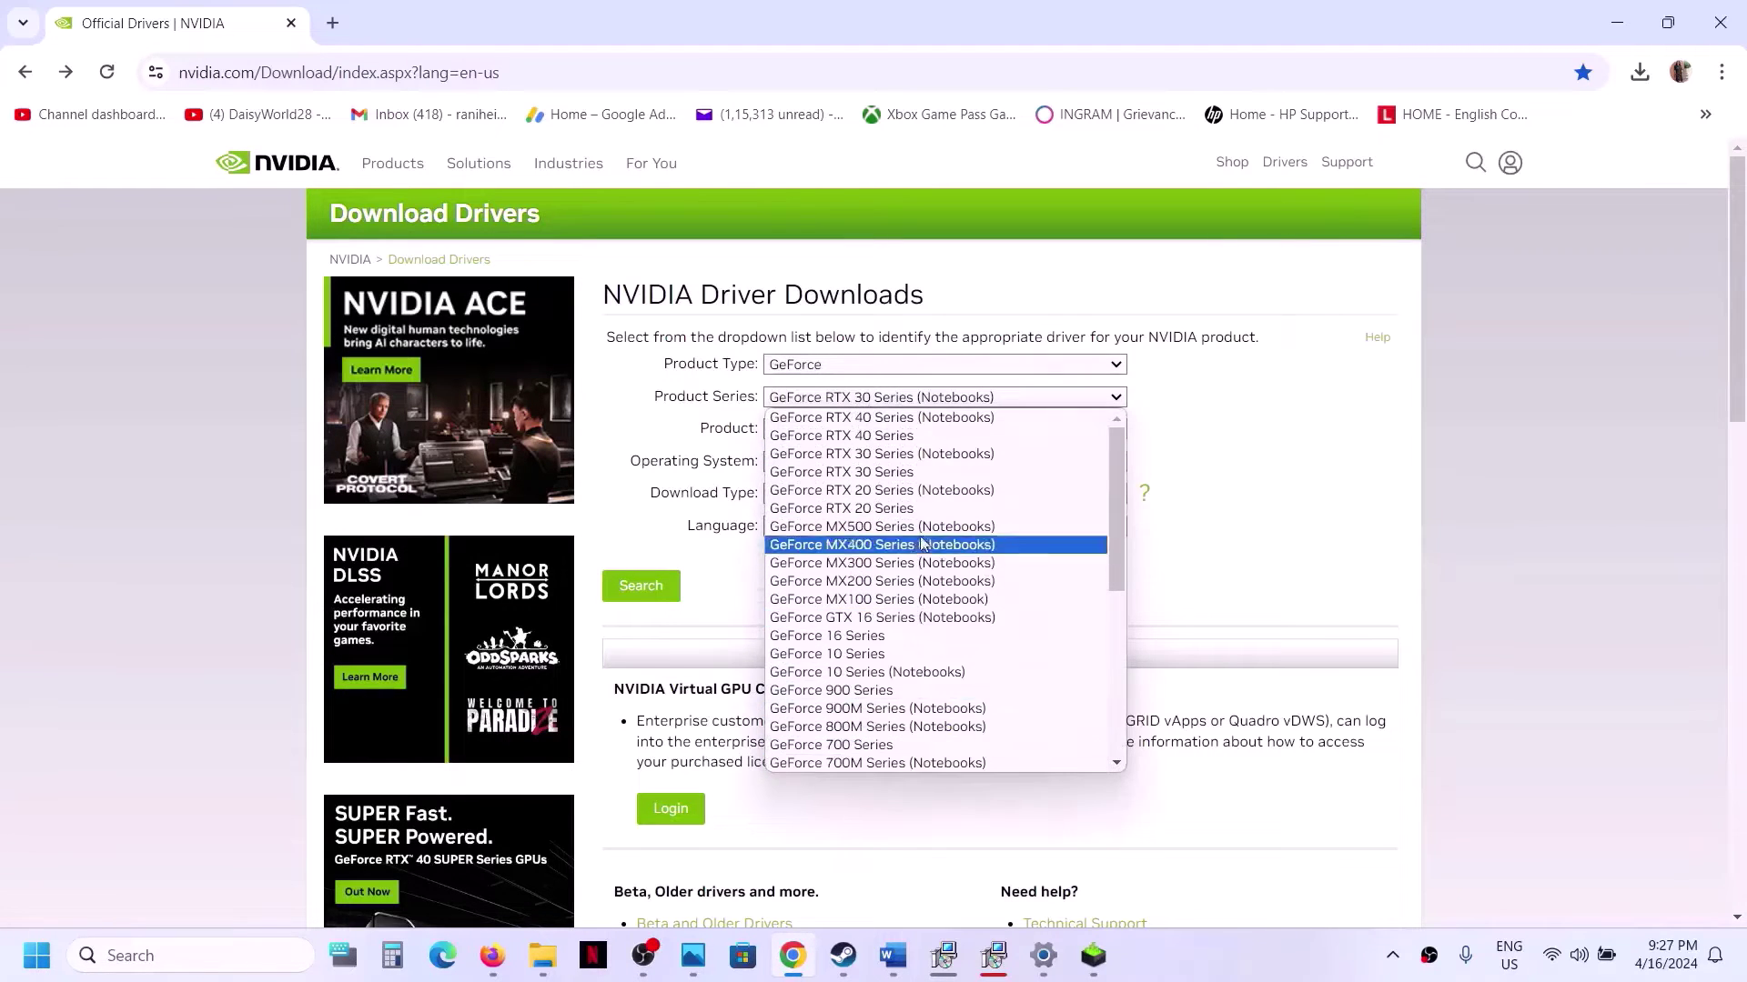
{"action": "left_click", "coordinate": [961, 454]}
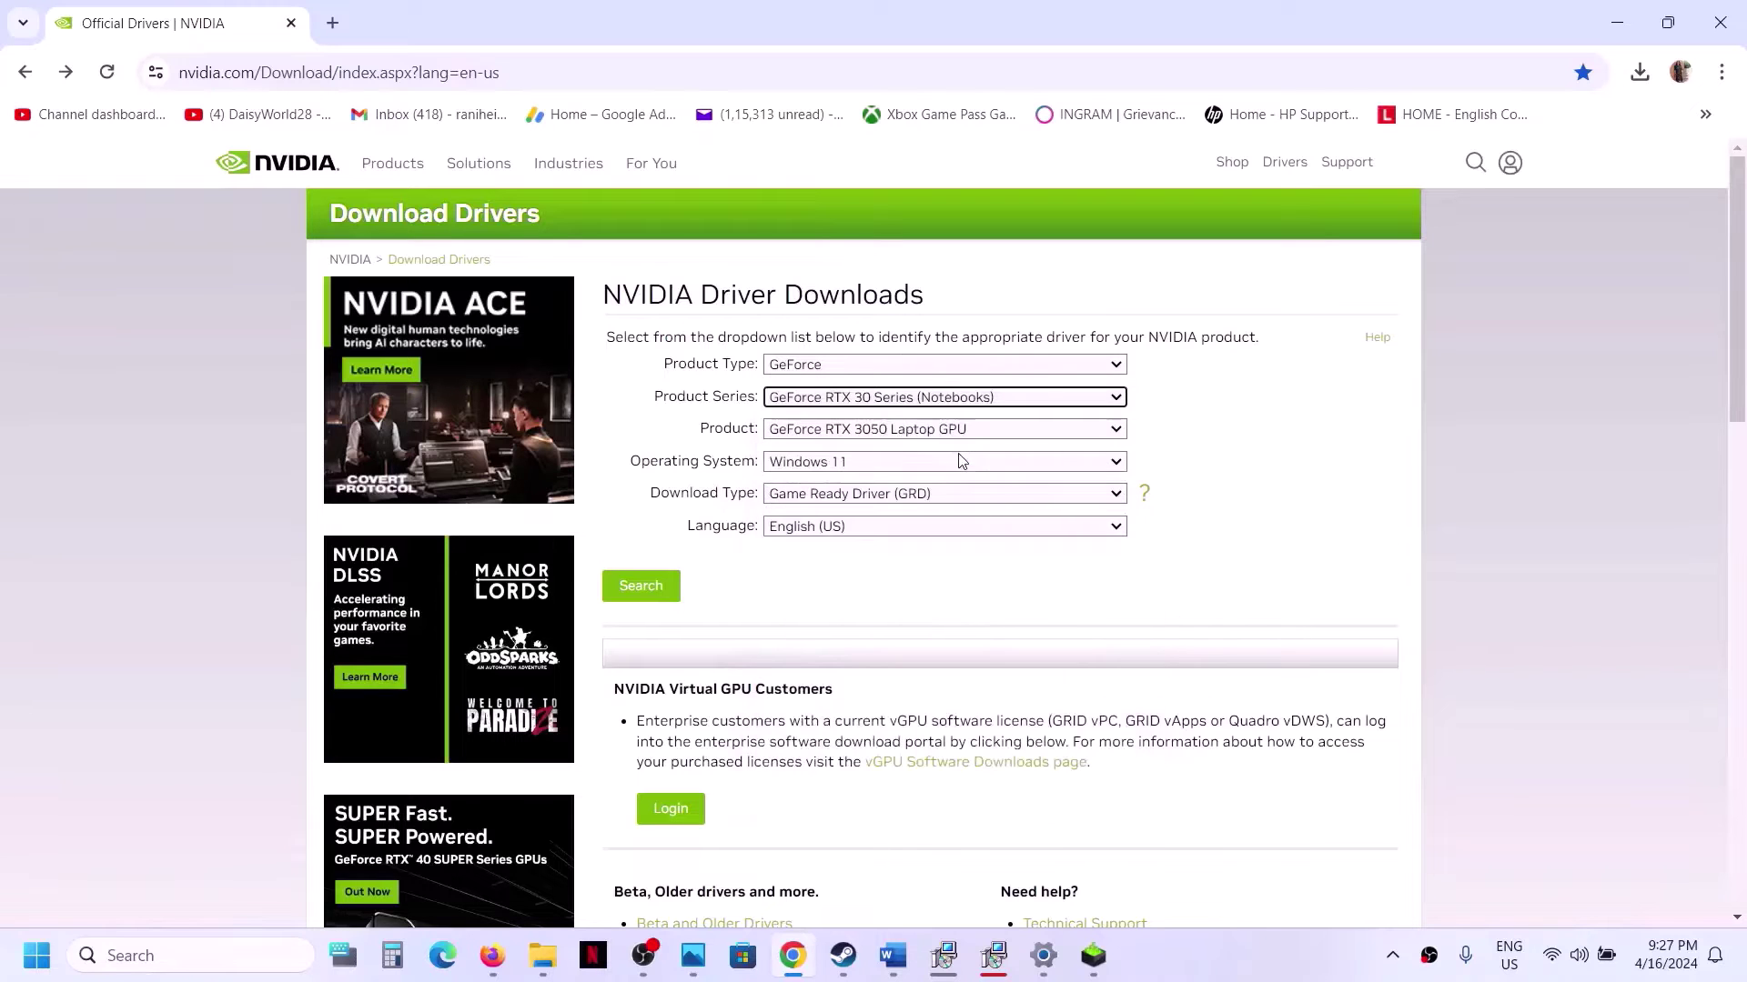
{"action": "left_click", "coordinate": [945, 436]}
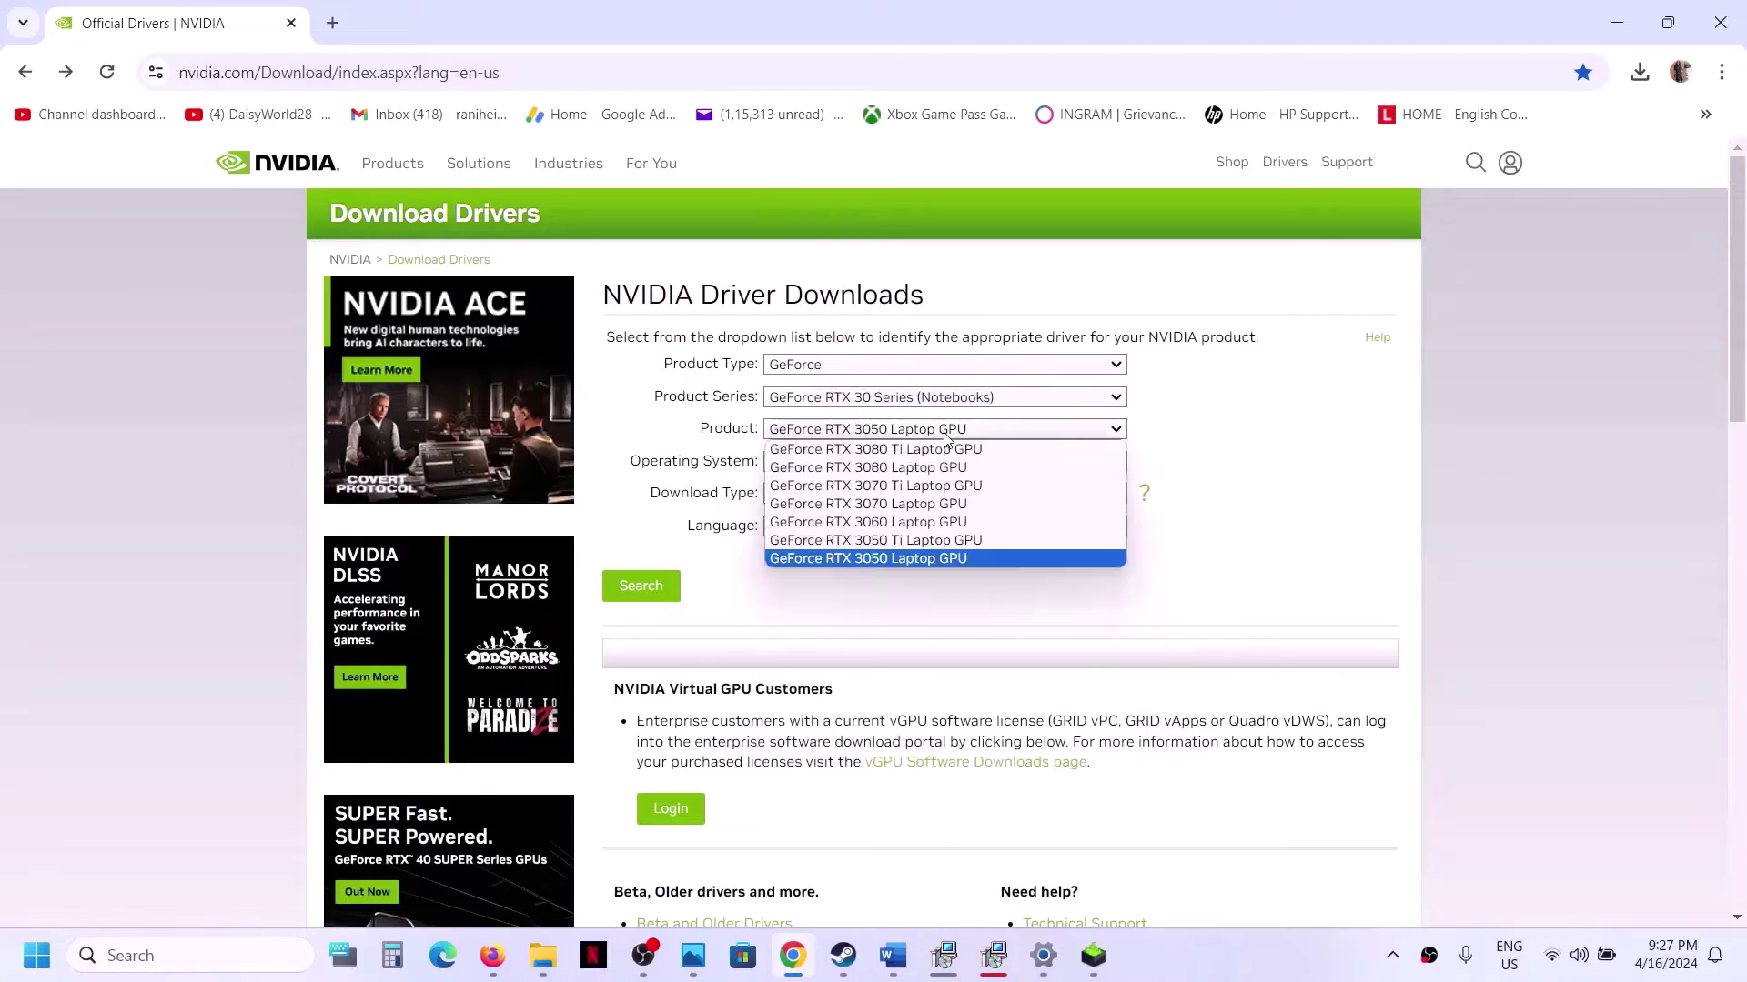
{"action": "left_click", "coordinate": [935, 559]}
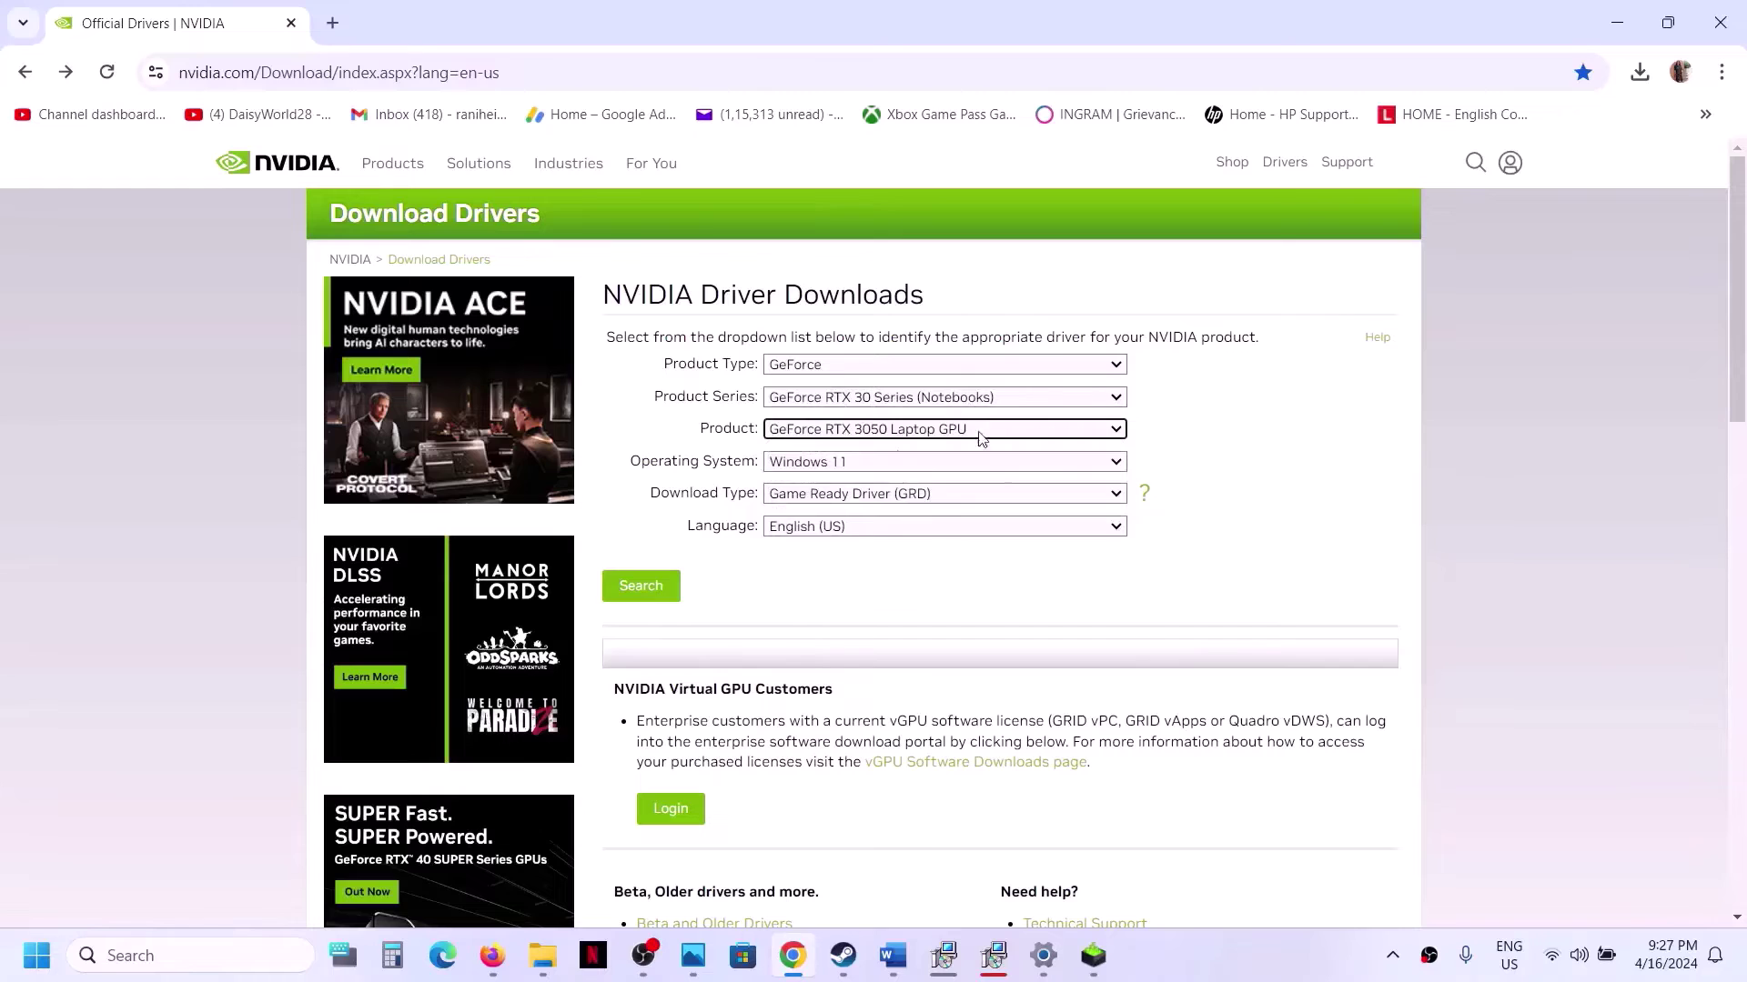
{"action": "left_click", "coordinate": [883, 464]}
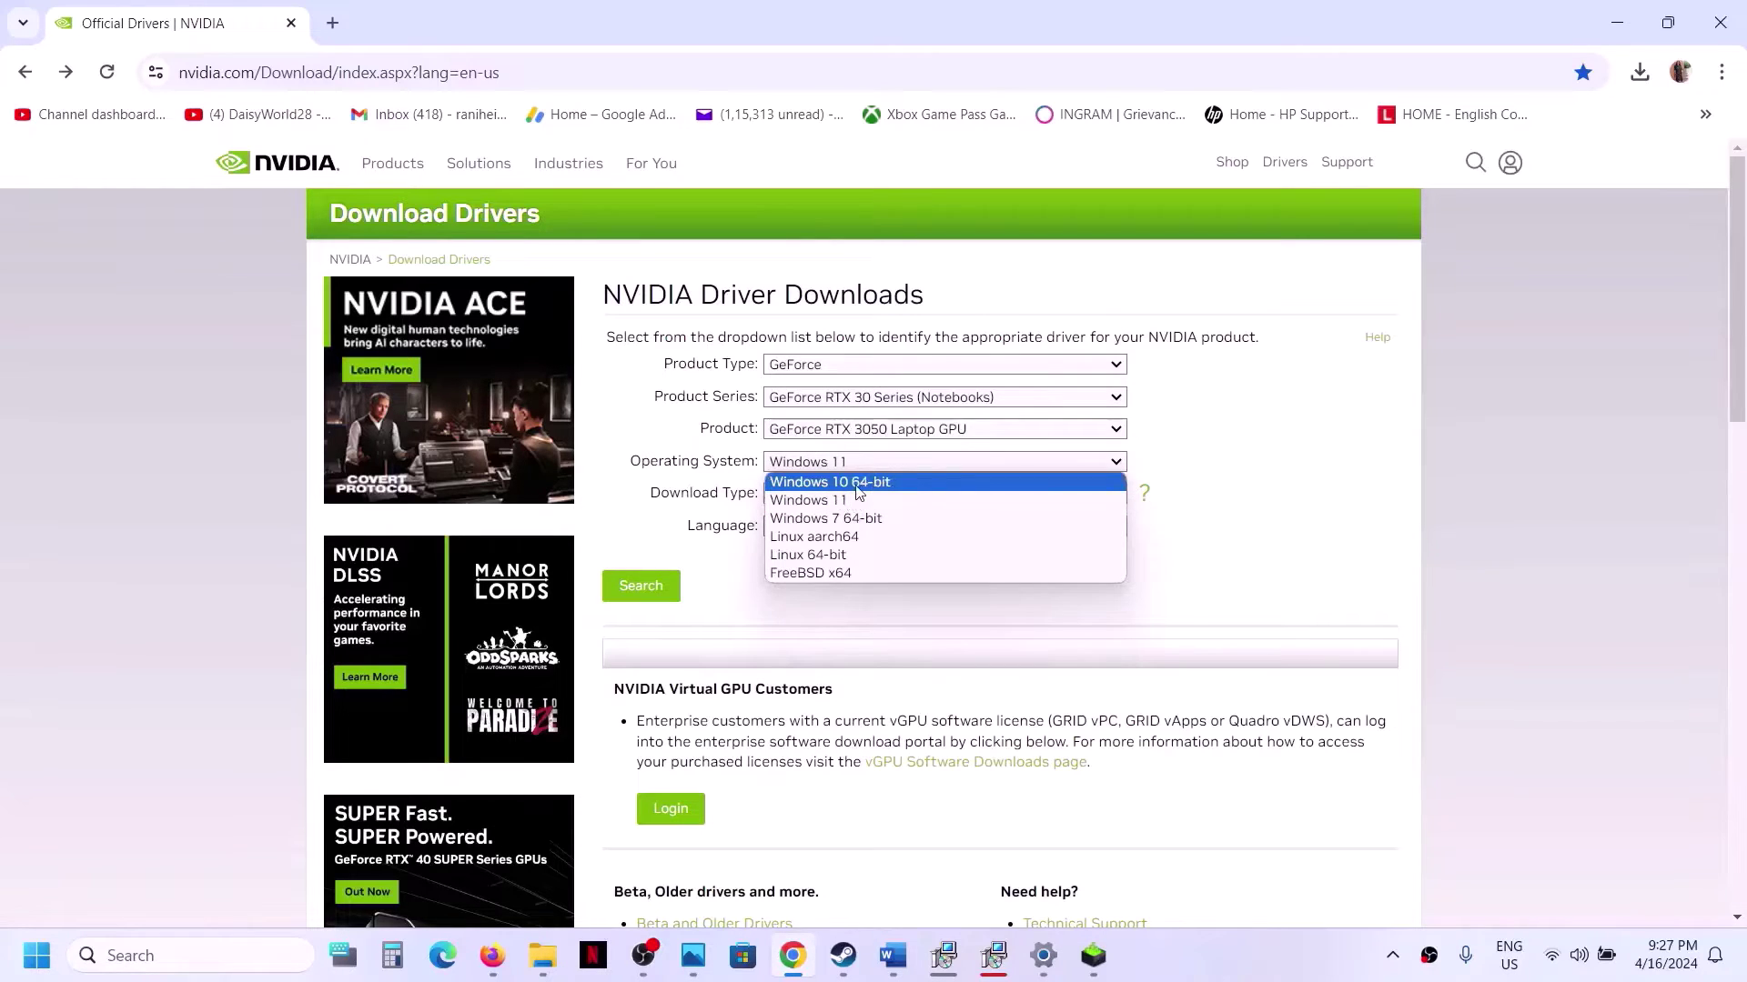
{"action": "left_click", "coordinate": [1253, 460]}
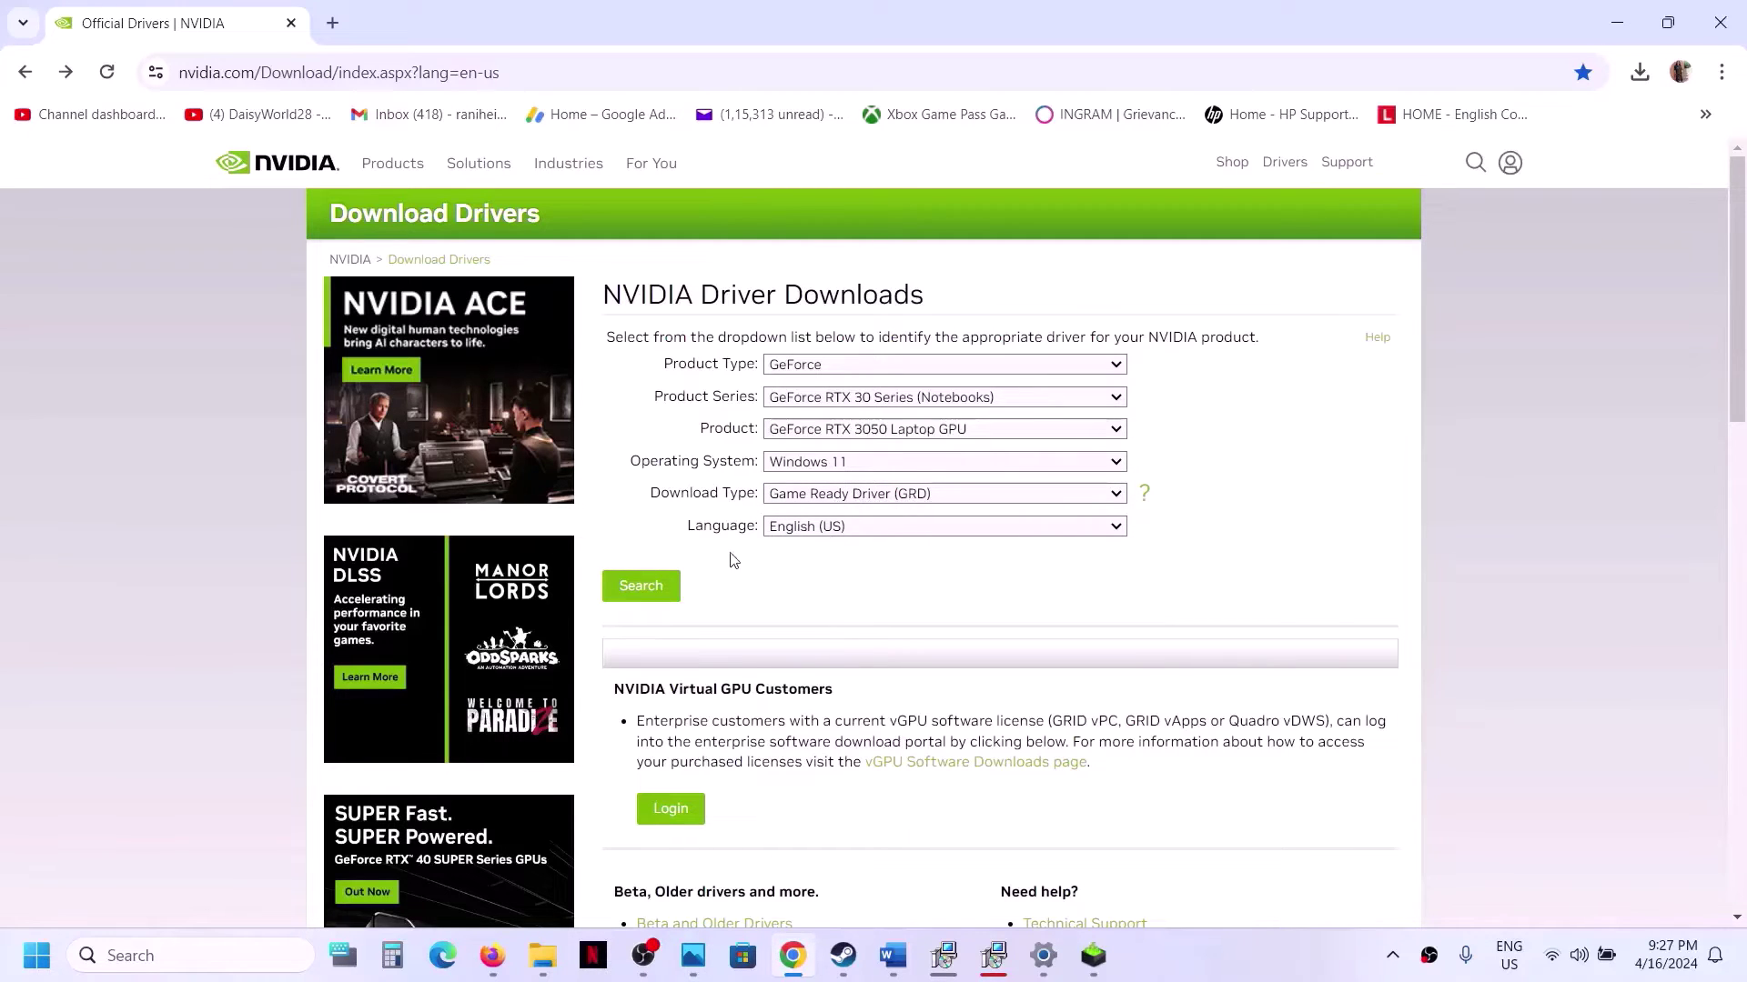
Search for the matching driver, download GeForce Game Ready Driver 552.22, and check the download's progress.
{"action": "left_click", "coordinate": [652, 587]}
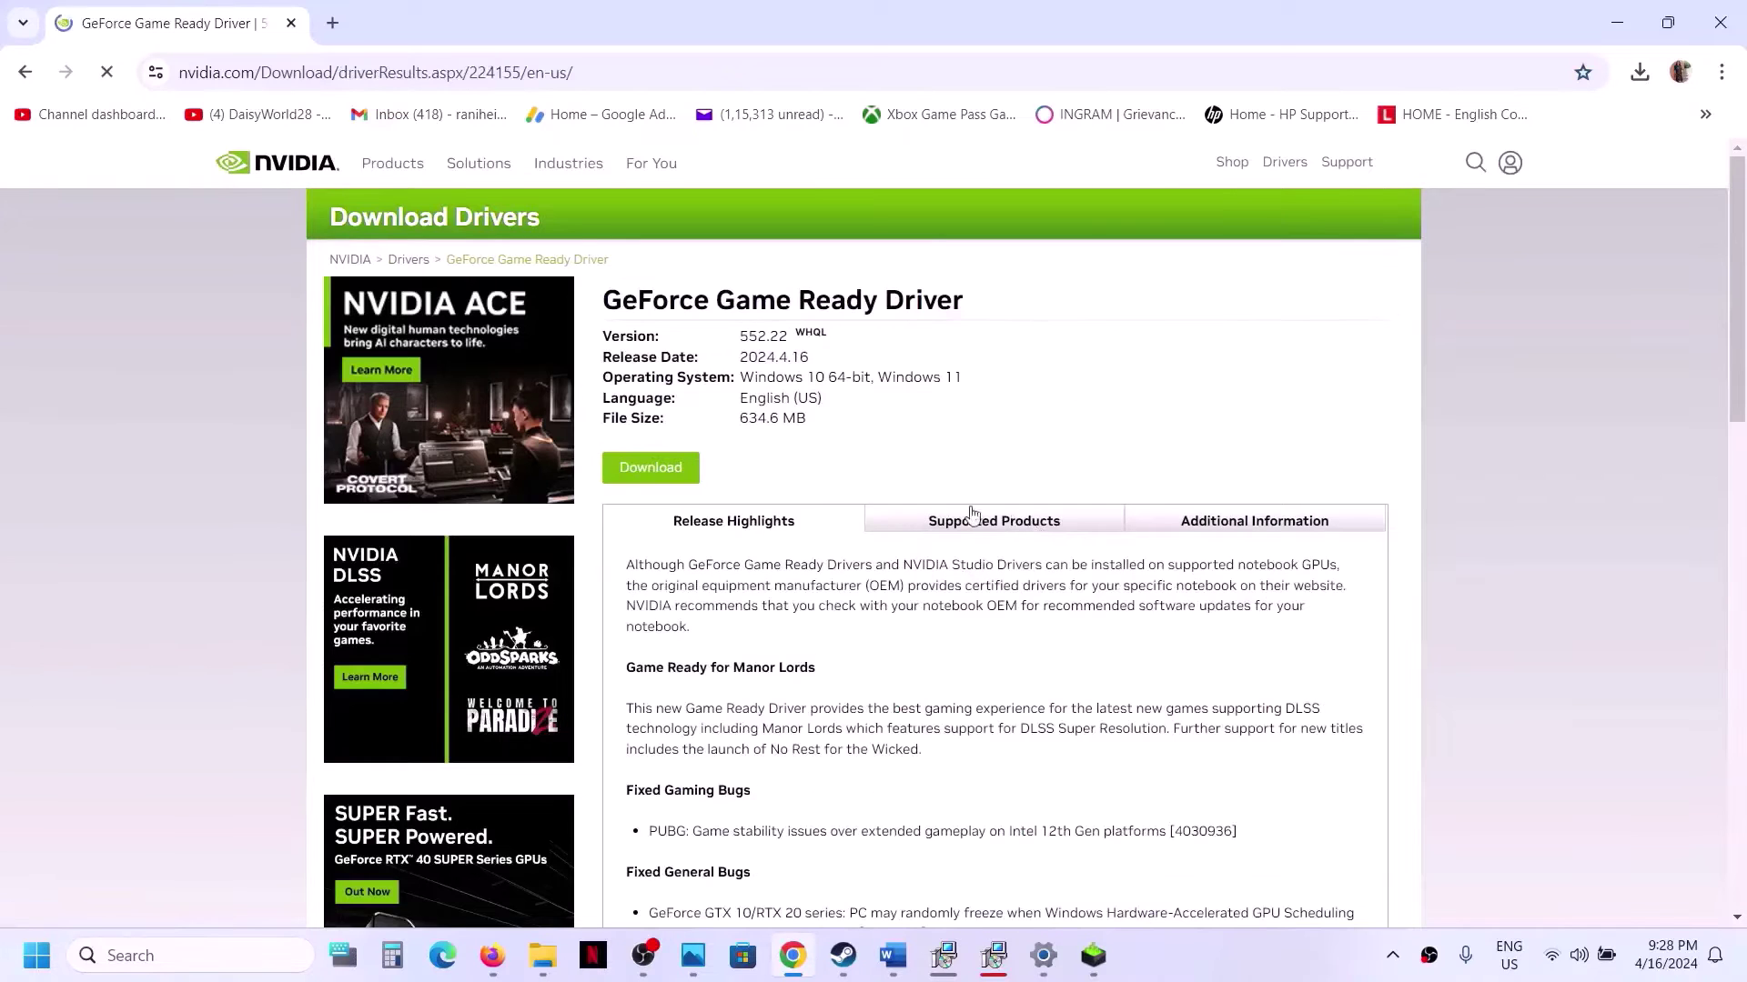
{"action": "left_click", "coordinate": [665, 471]}
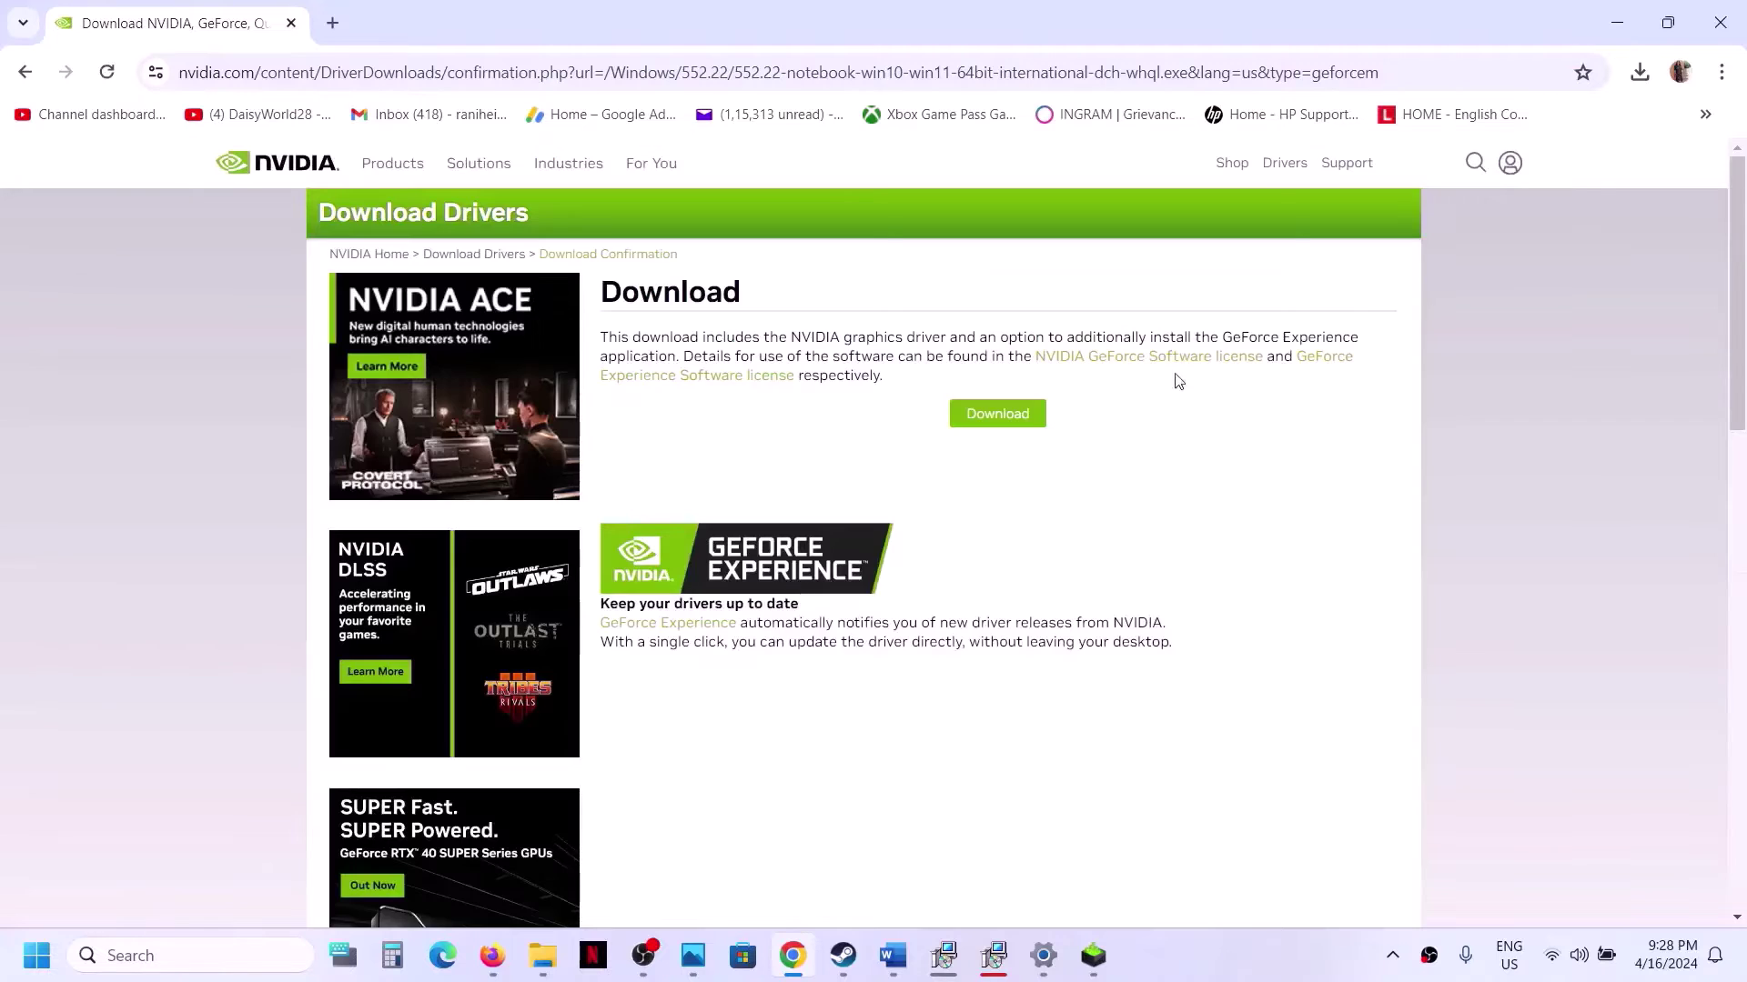
{"action": "left_click", "coordinate": [1024, 419]}
{"action": "left_click", "coordinate": [1640, 73]}
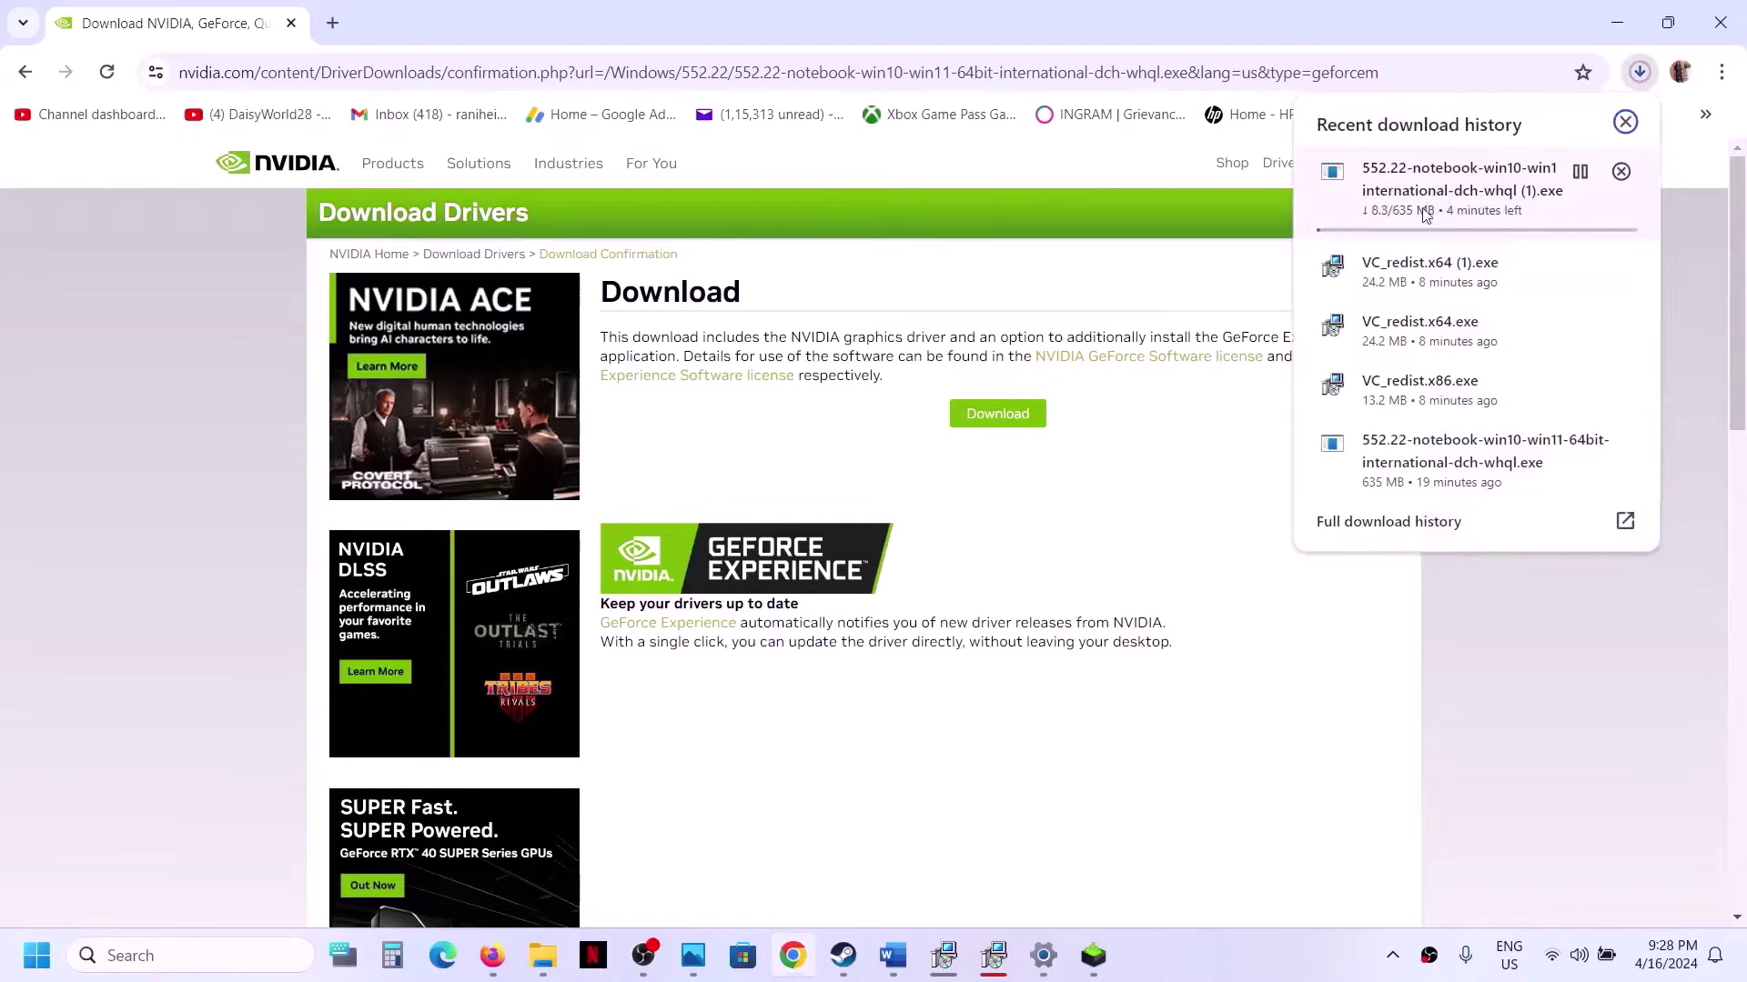
{"action": "left_click", "coordinate": [1274, 687]}
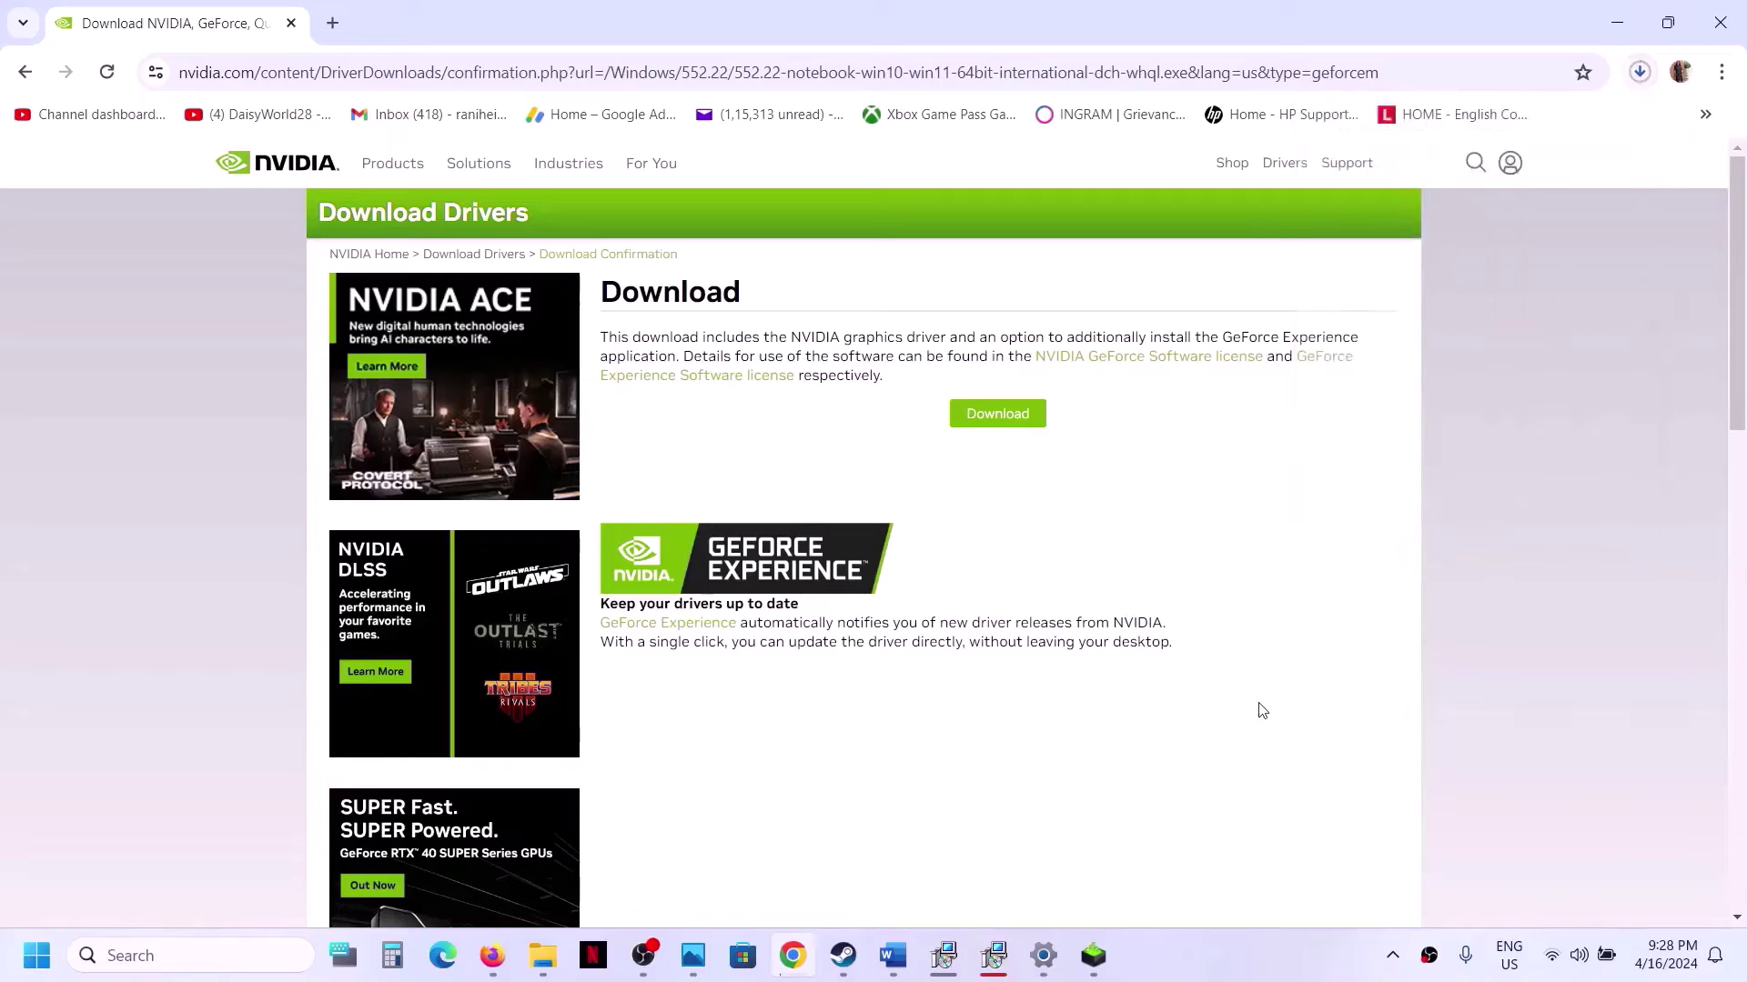
Switch to the NVIDIA Installer and start a Custom (Advanced) clean installation of the graphics driver with GeForce Experience.
{"action": "left_click", "coordinate": [1213, 948]}
{"action": "left_click", "coordinate": [1093, 955]}
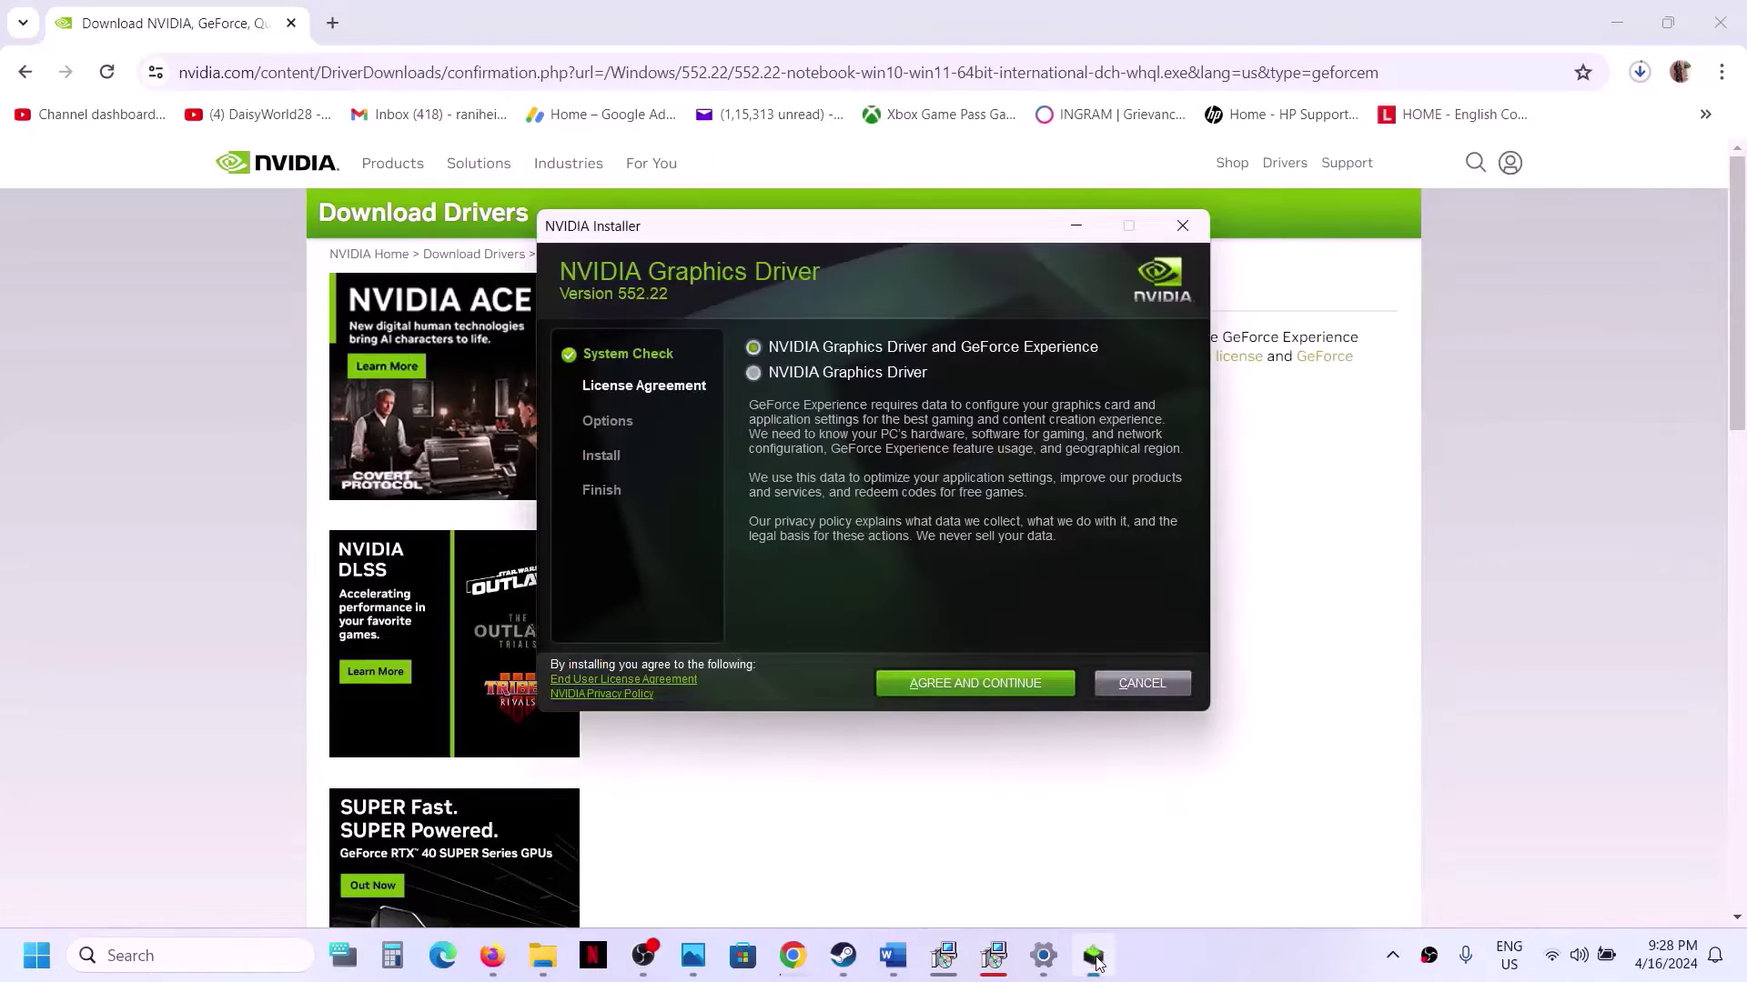
{"action": "left_click", "coordinate": [973, 685]}
{"action": "left_click", "coordinate": [821, 479]}
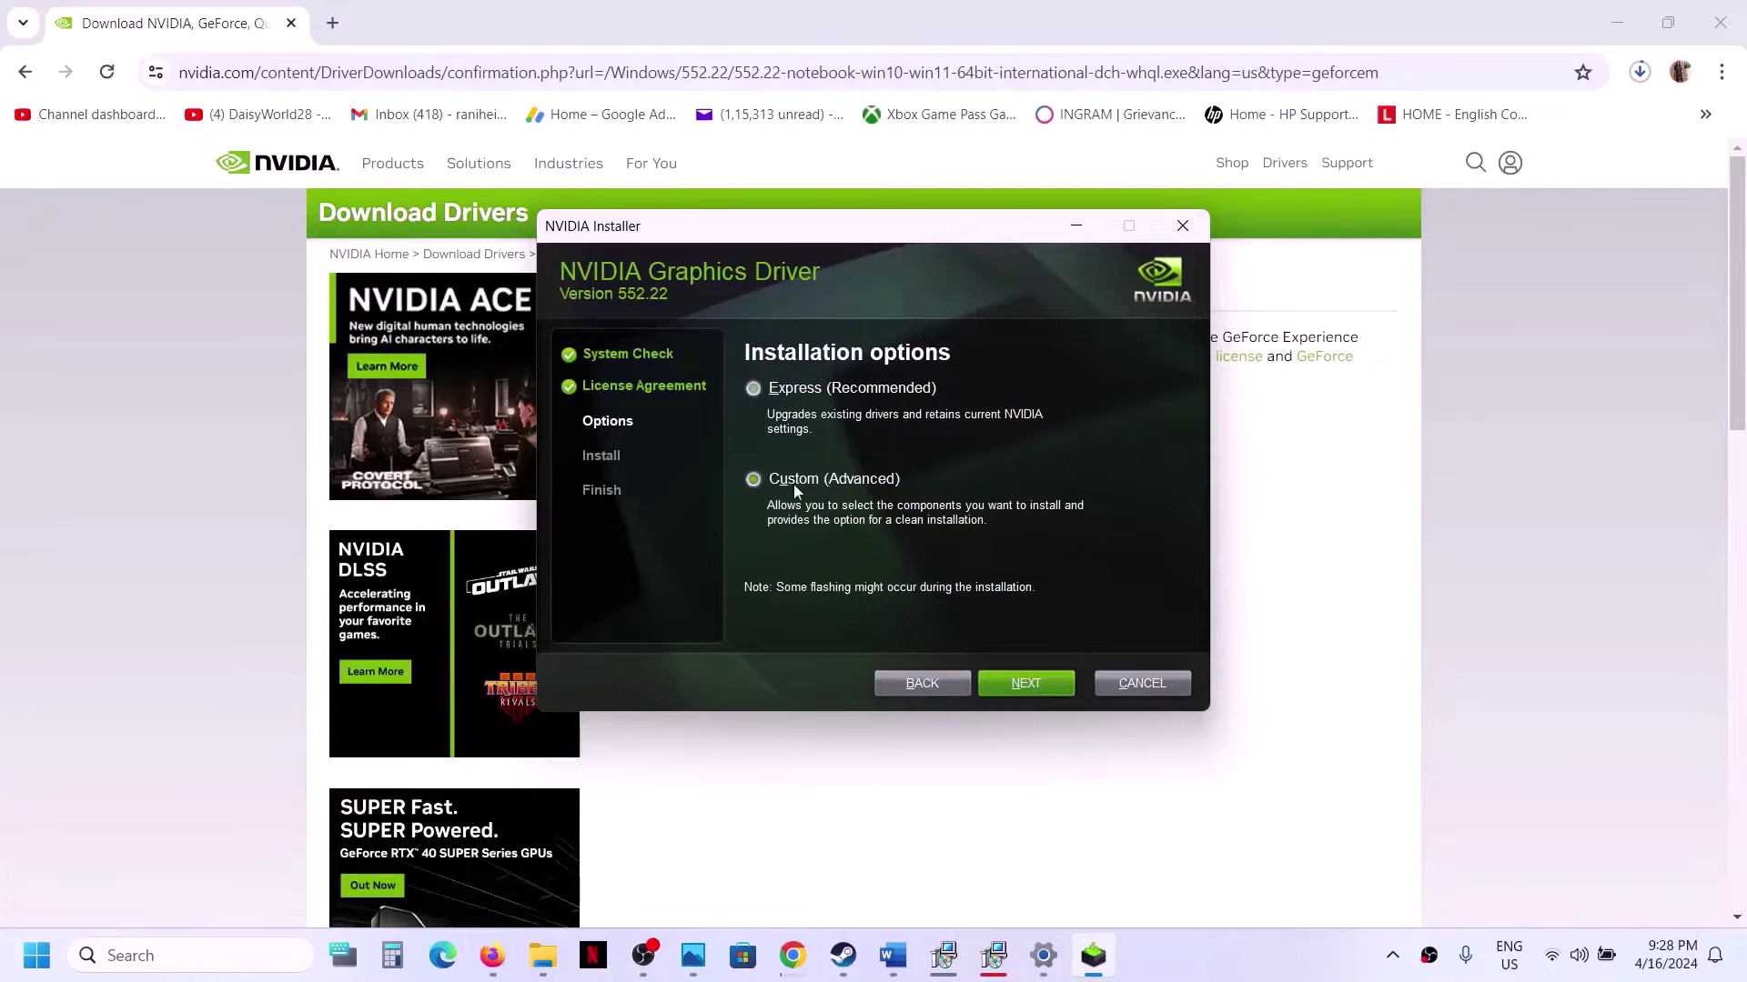
{"action": "left_click", "coordinate": [1034, 690]}
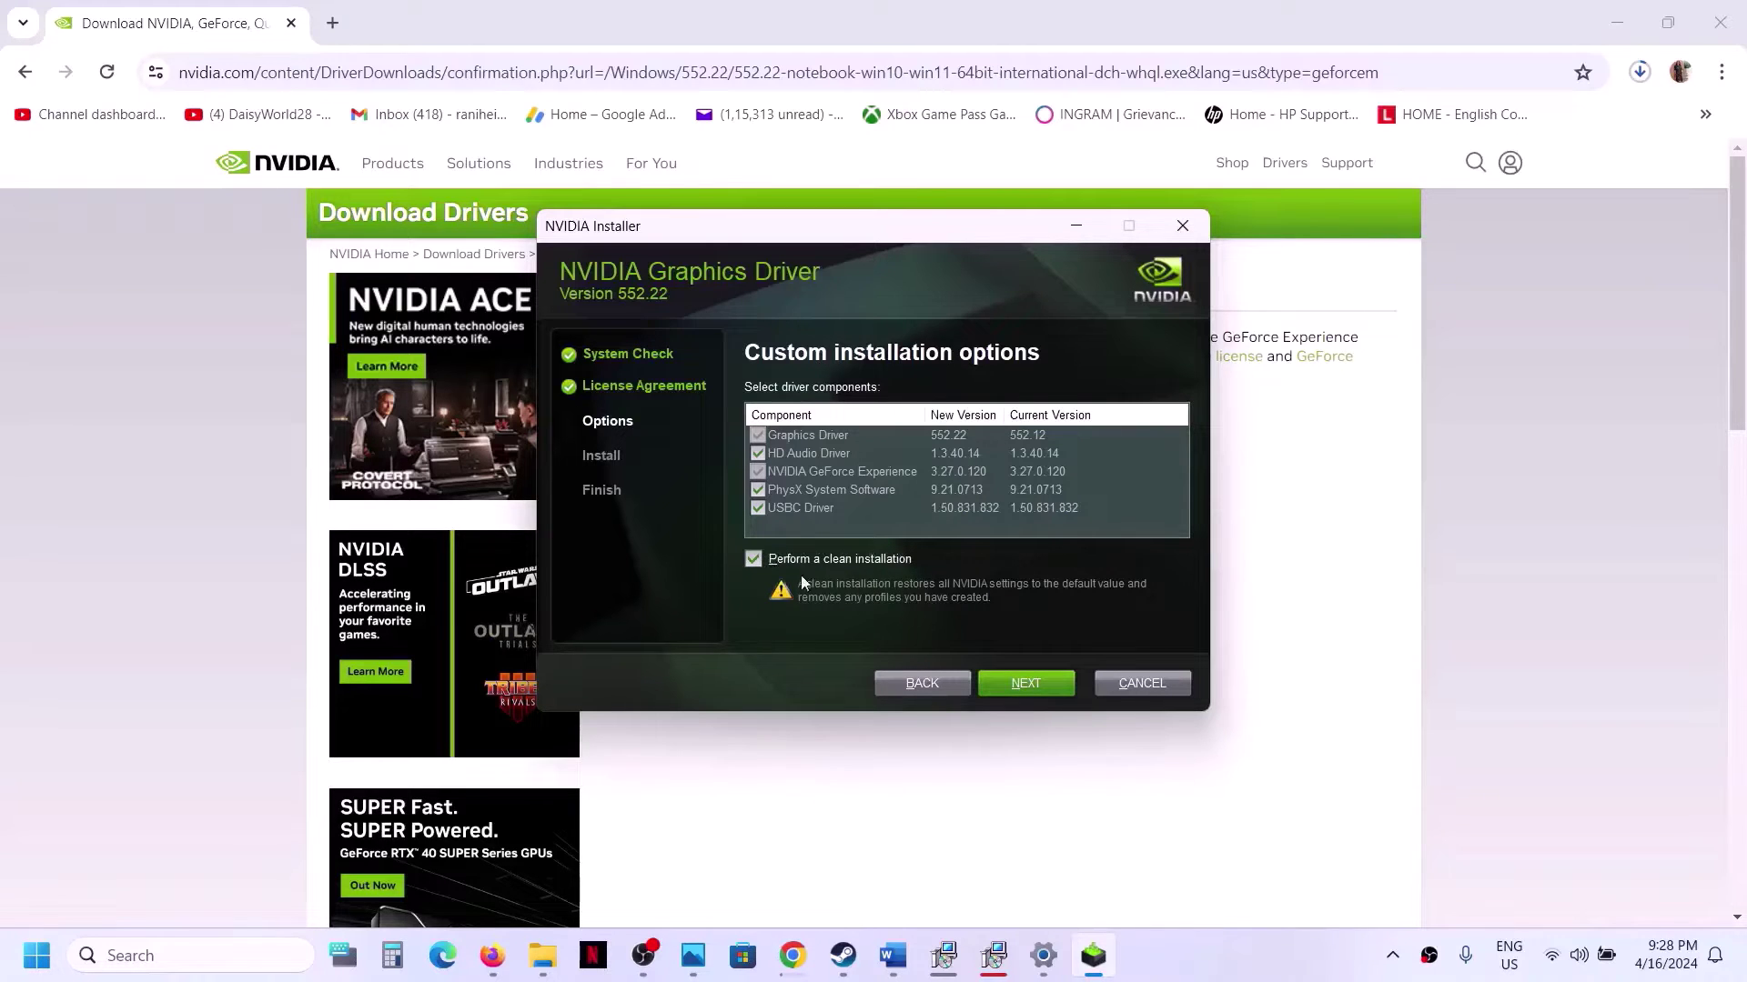
{"action": "left_click", "coordinate": [1024, 685]}
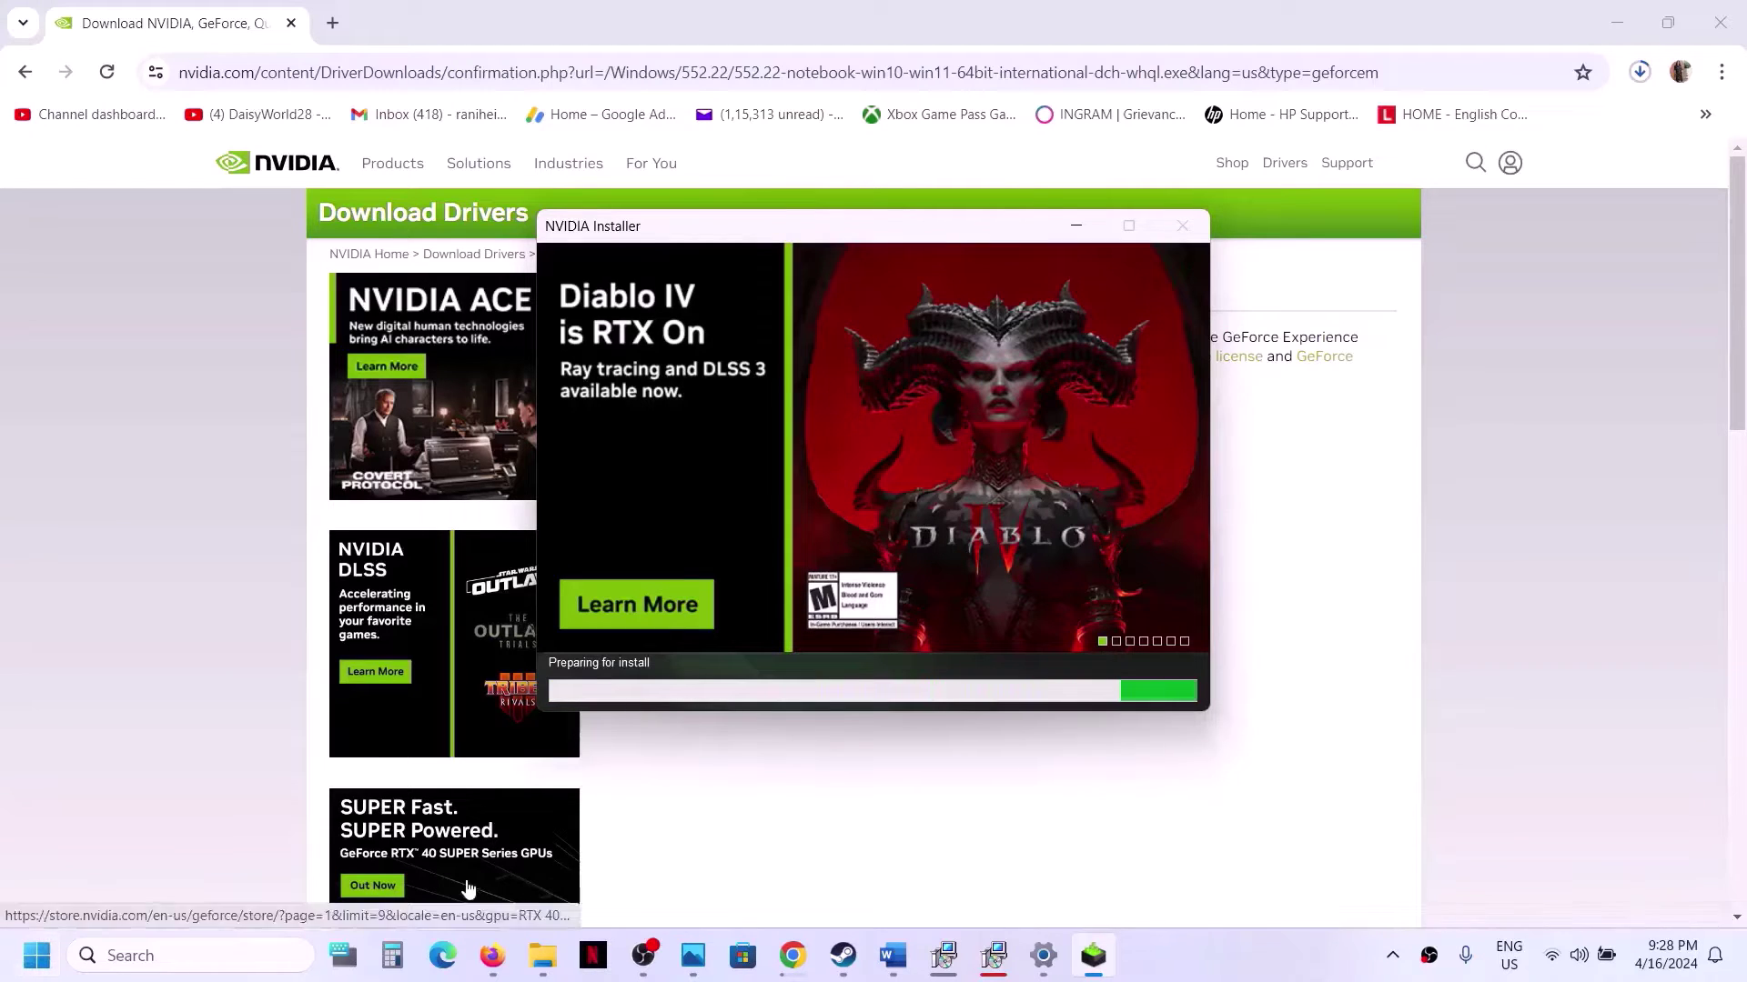
Display the Windows power options with the Restart choice, and leave them without restarting.
{"action": "left_click", "coordinate": [36, 955]}
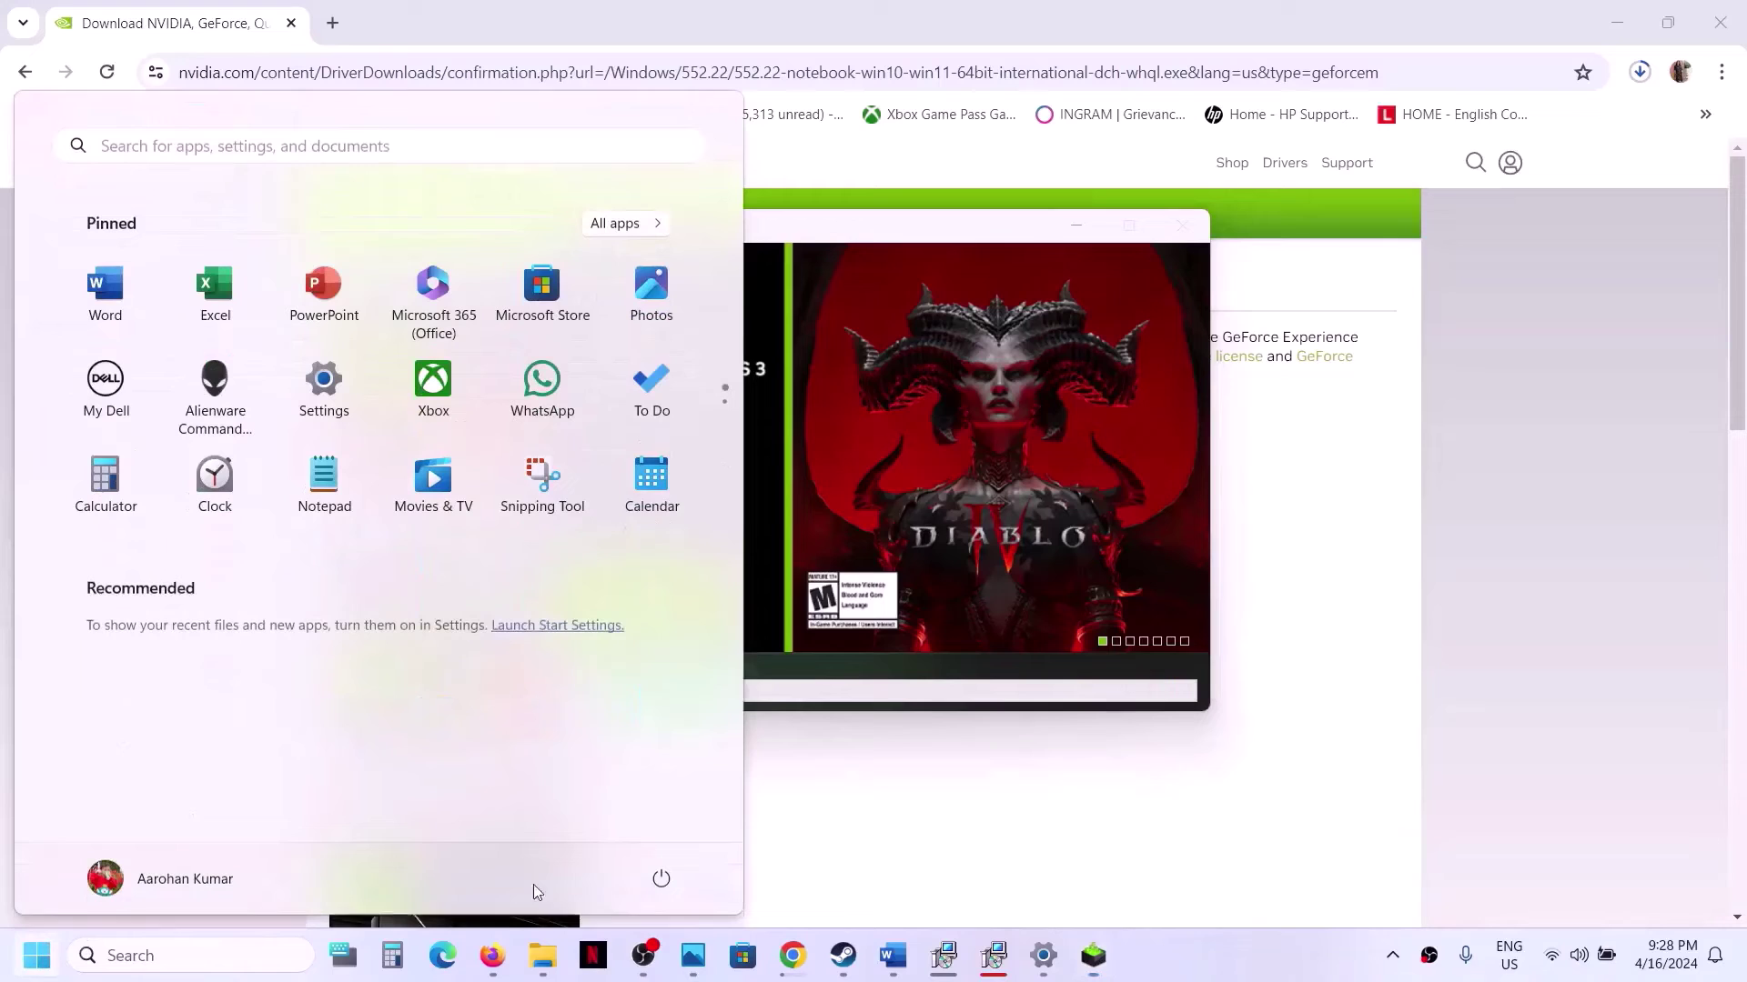
{"action": "left_click", "coordinate": [661, 876]}
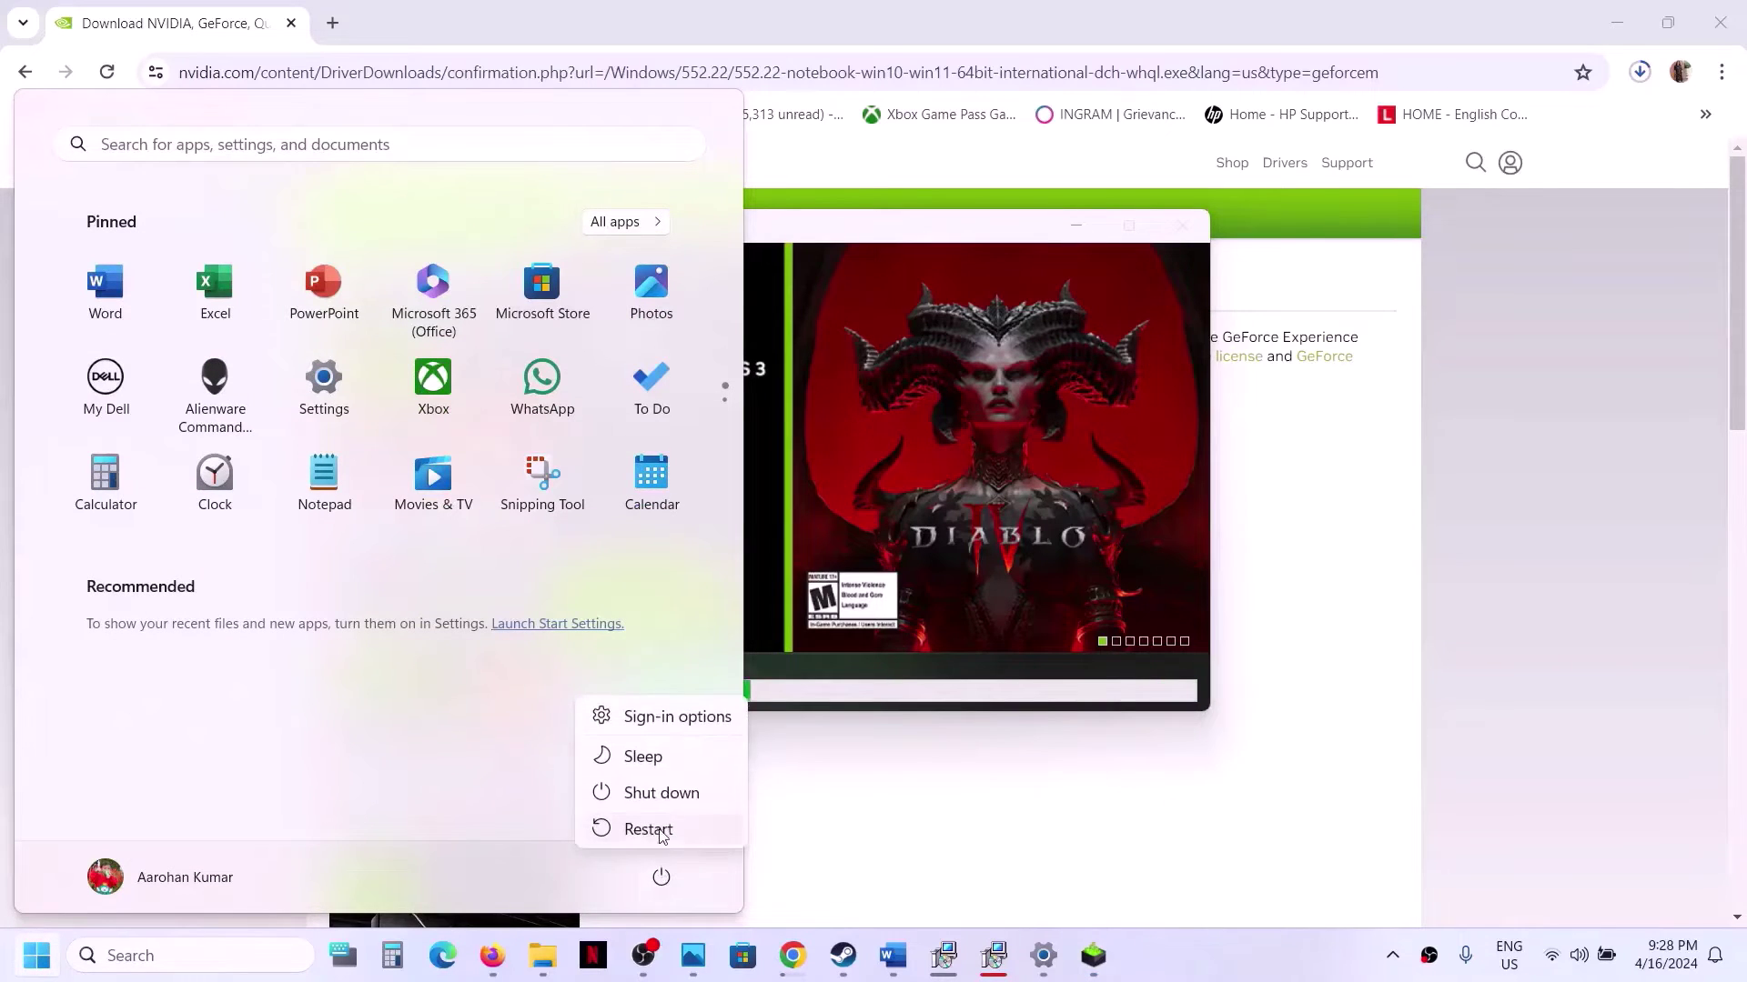
{"action": "left_click", "coordinate": [1213, 977]}
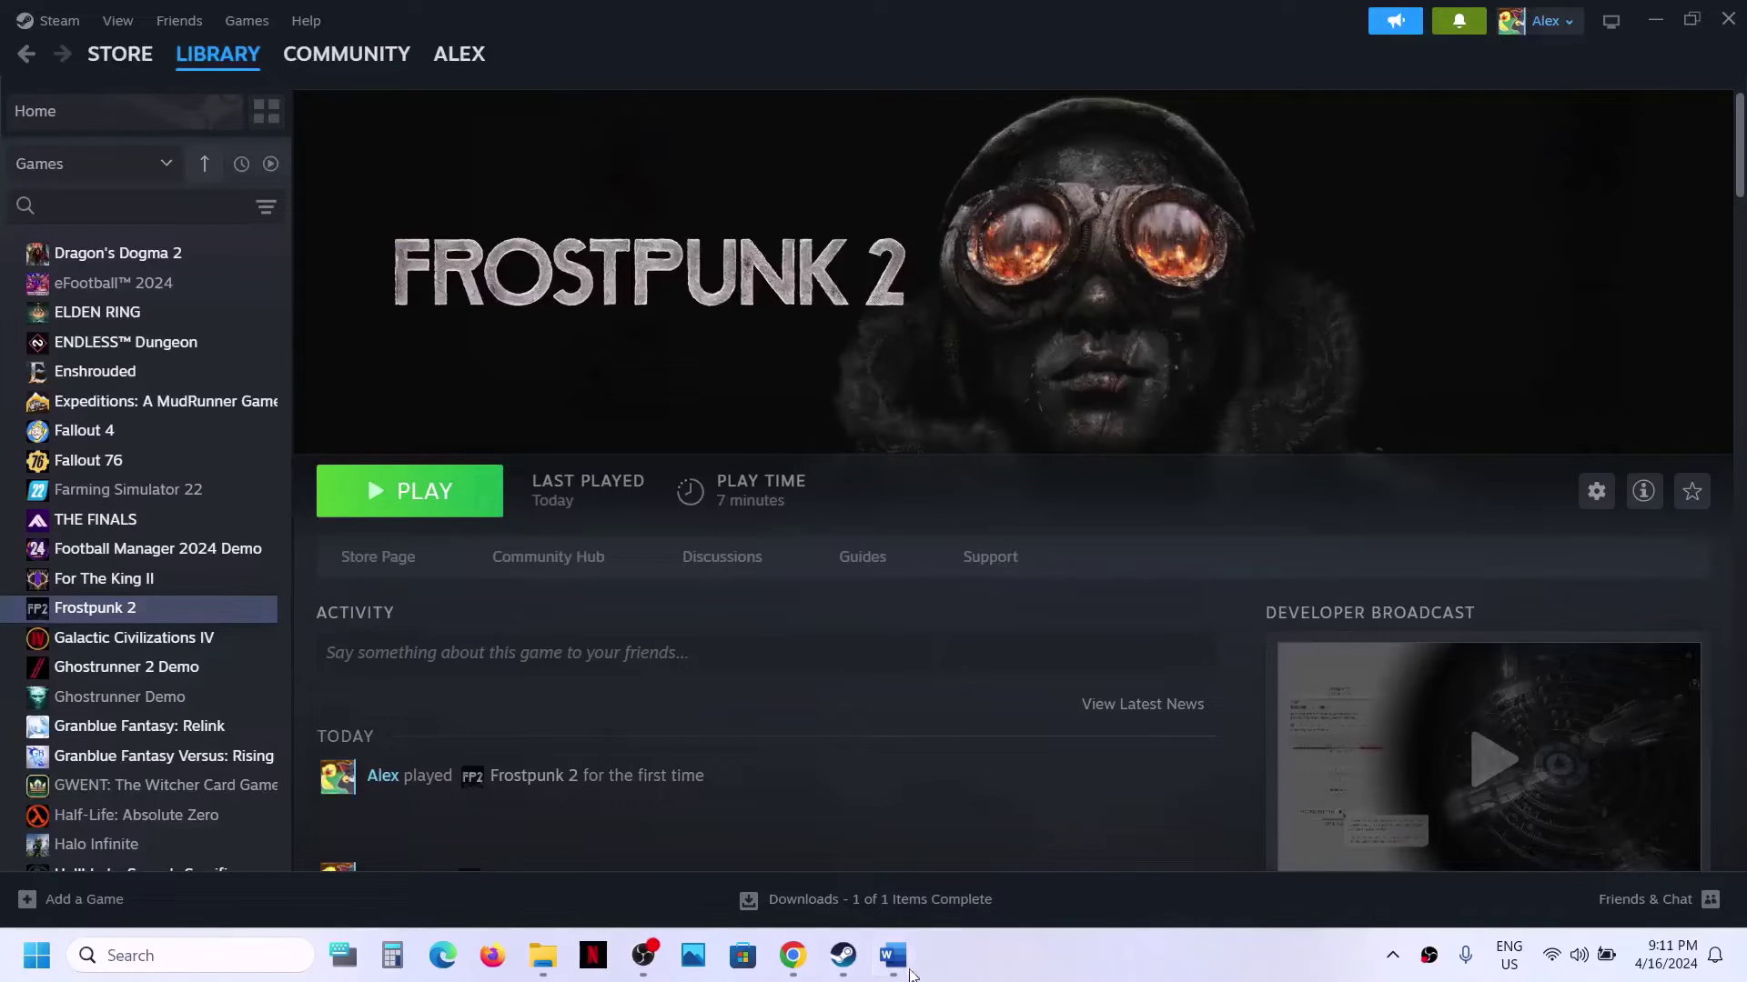
Return to the Word notes and highlight "Run the game on dedicated graphics card" in Step 8.
{"action": "left_click", "coordinate": [910, 976]}
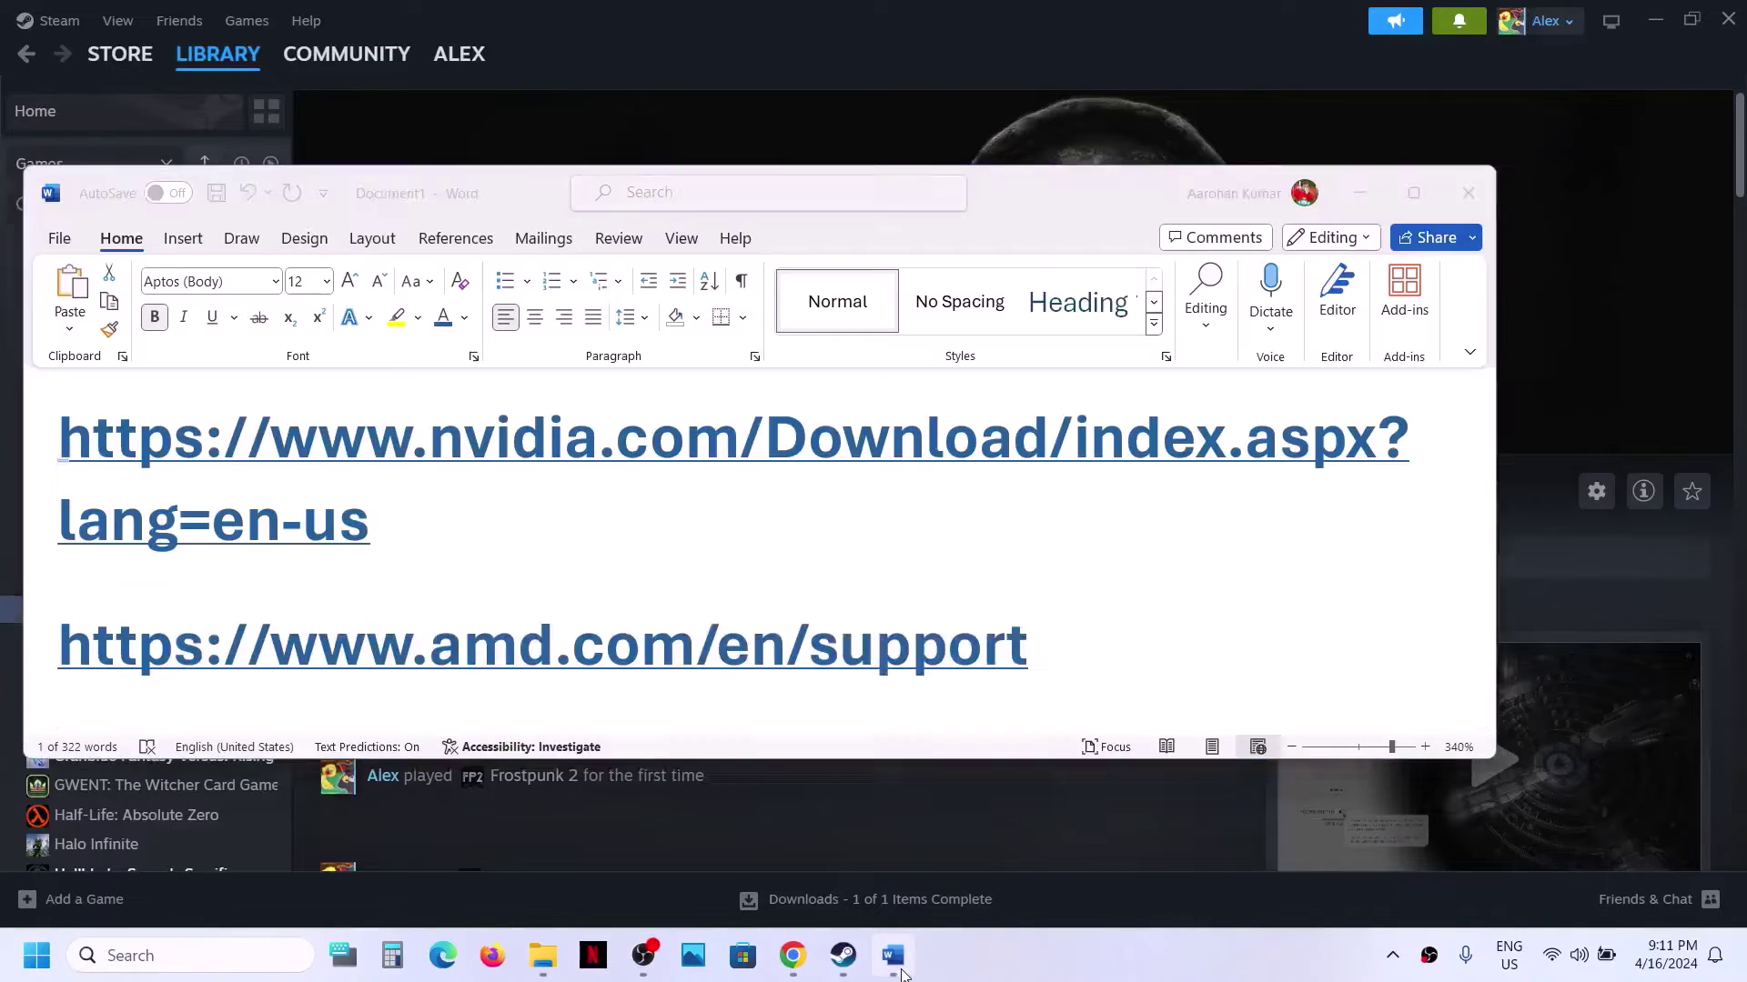
{"action": "scroll", "coordinate": [675, 501], "scroll_direction": "down", "scroll_amount": 3}
{"action": "scroll", "coordinate": [675, 502], "scroll_direction": "up", "scroll_amount": 1}
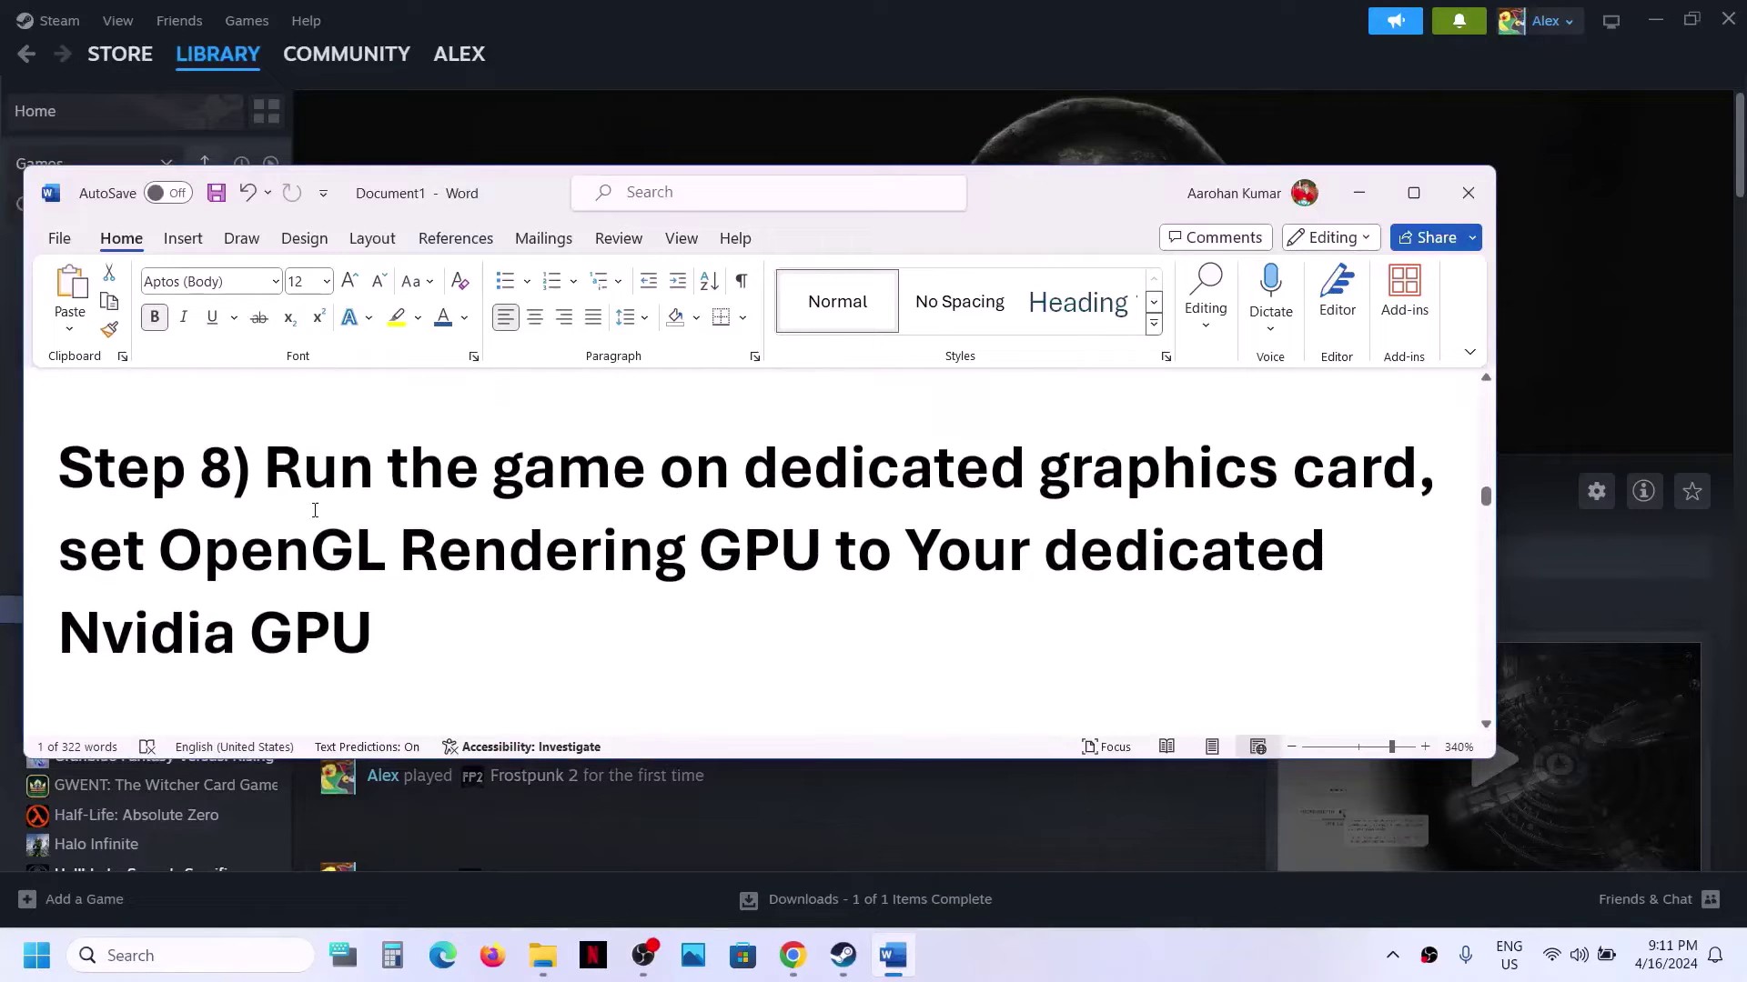
{"action": "left_click_drag", "start_coordinate": [288, 487], "coordinate": [1412, 473]}
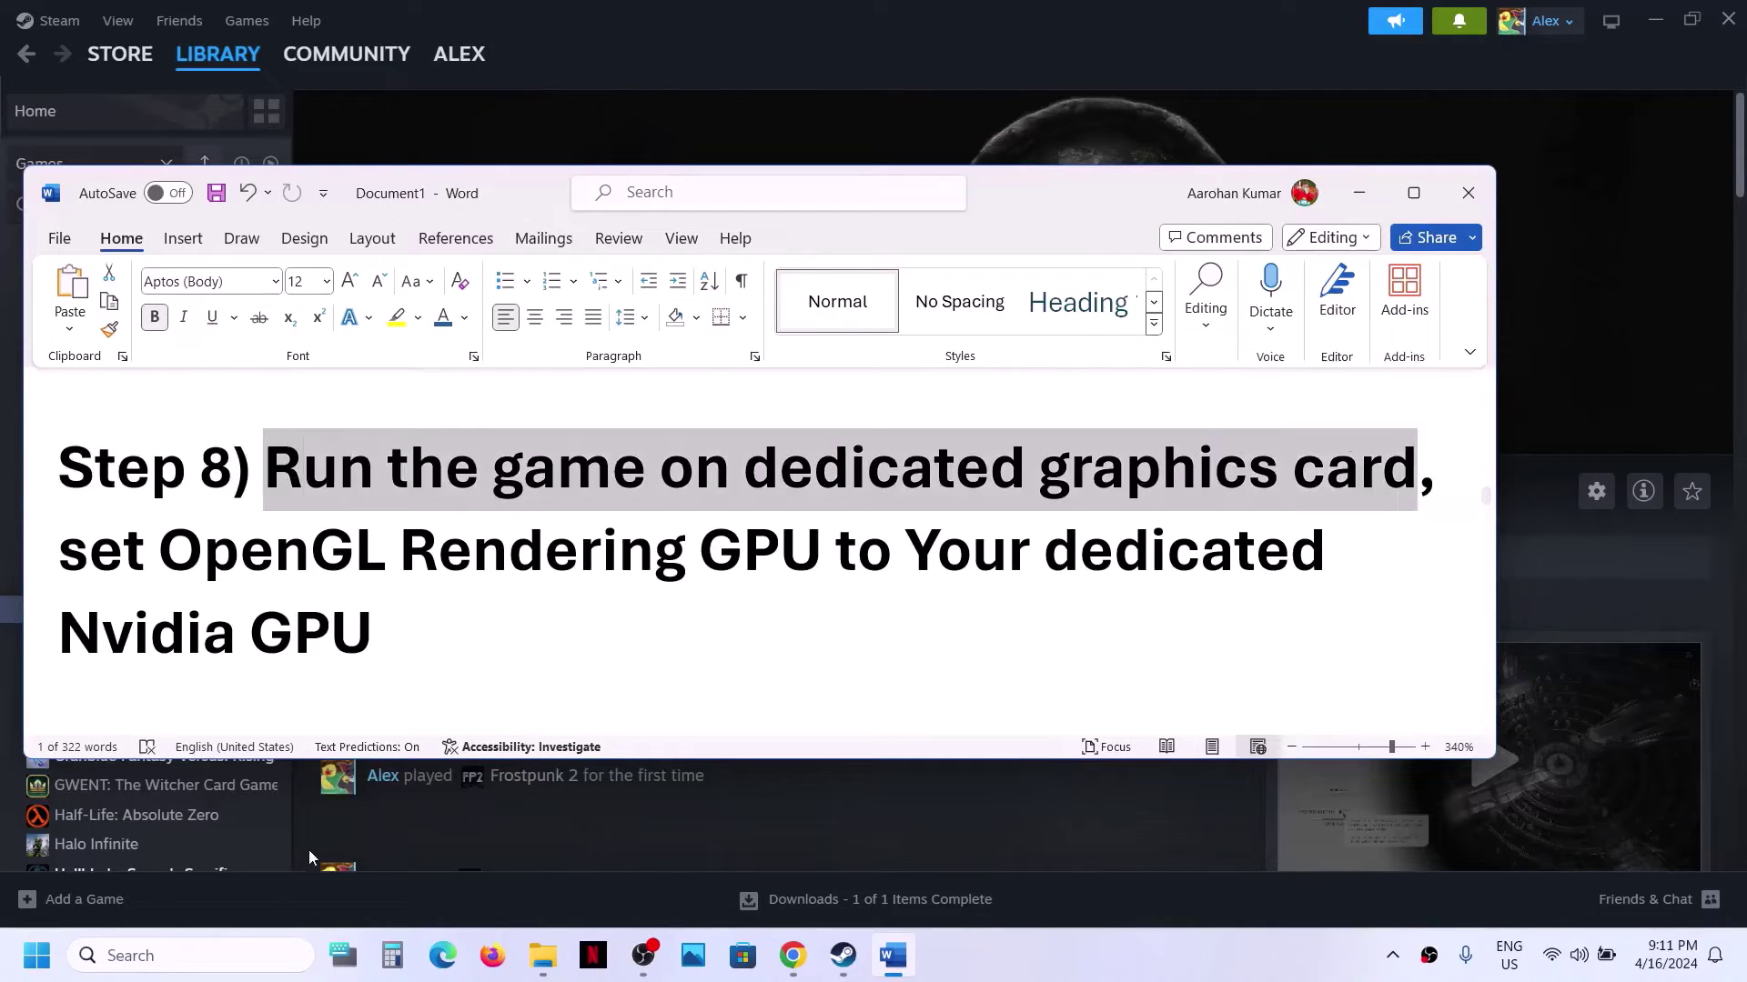
Search Windows for "graphics" and open the Graphics settings page.
{"action": "left_click", "coordinate": [209, 957]}
{"action": "type", "text": "gra"}
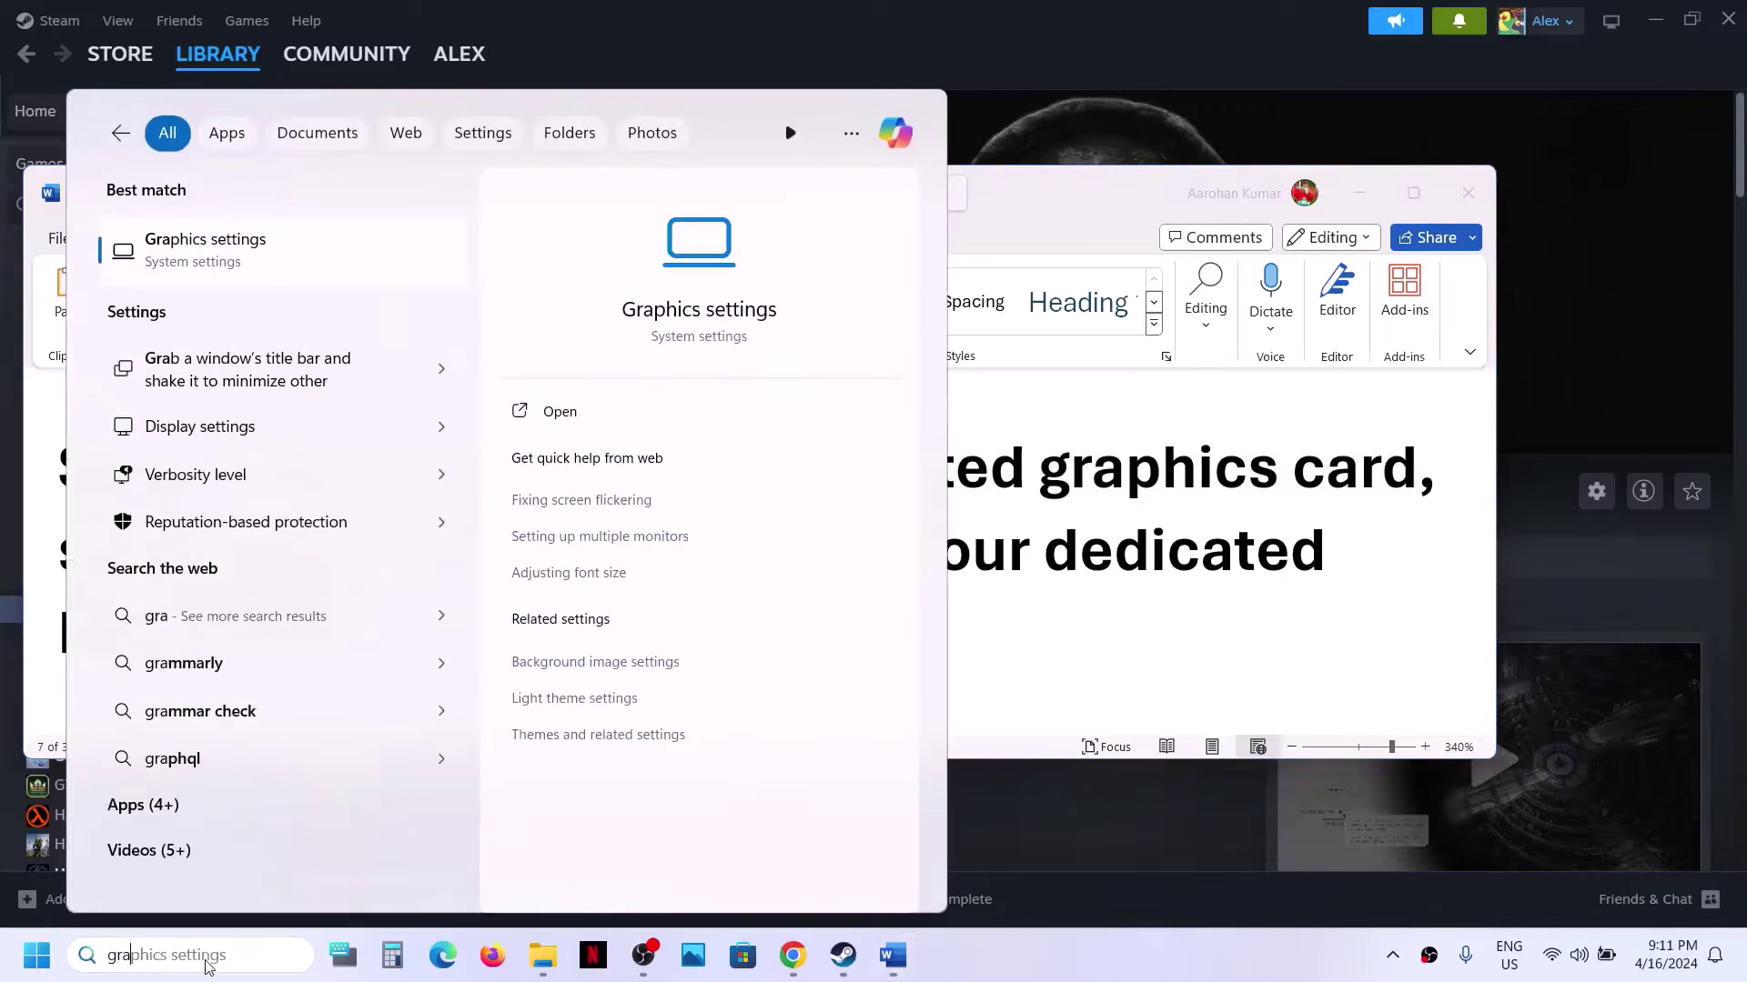
{"action": "type", "text": "phics"}
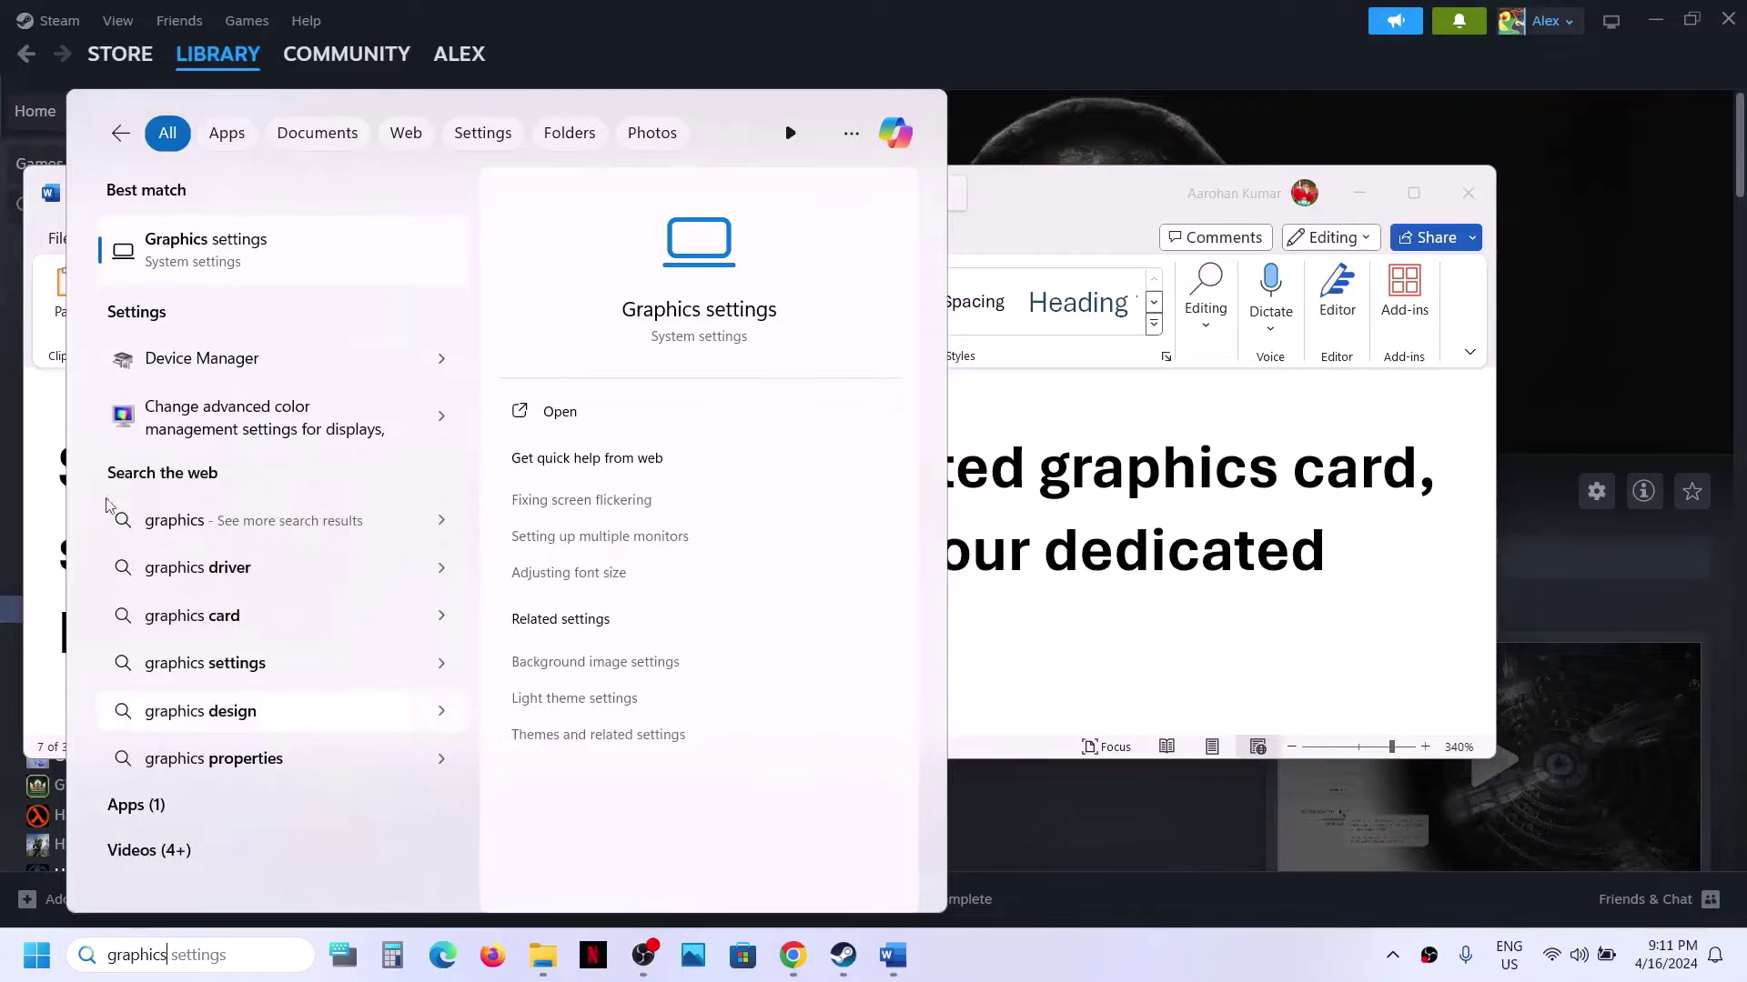
{"action": "left_click", "coordinate": [161, 255]}
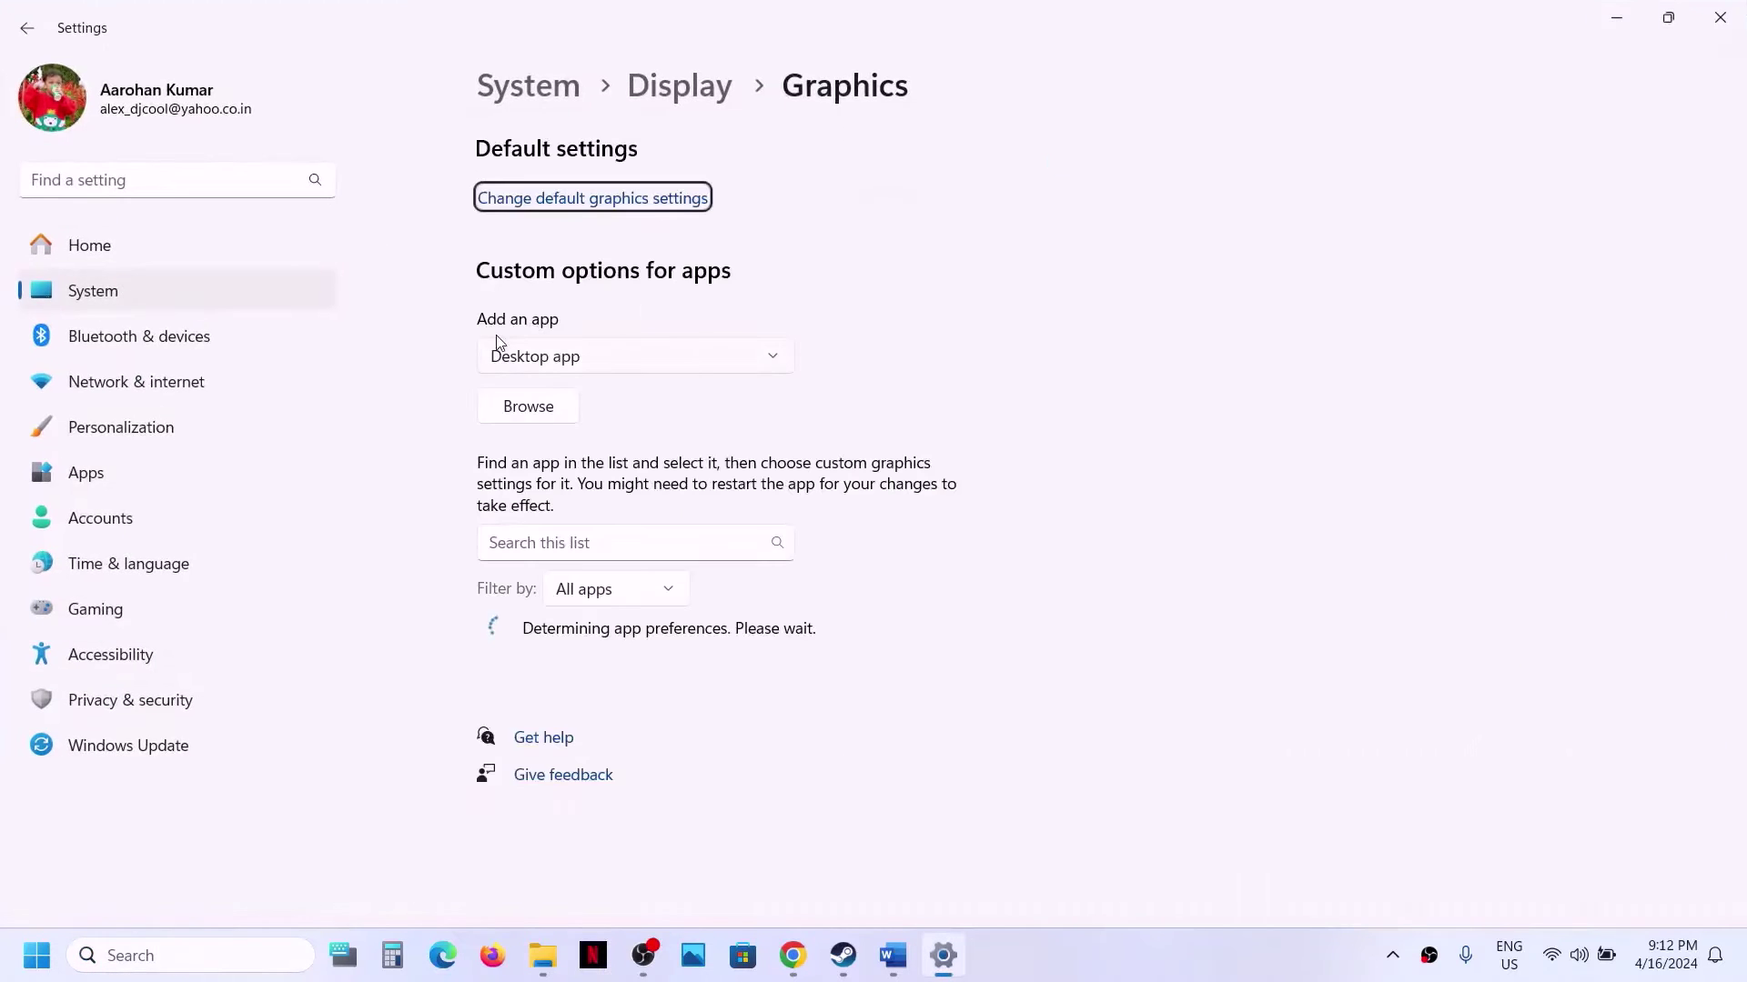
Browse for a desktop app to add to the custom graphics options, going to C:\Program Files (x86)\Steam.
{"action": "left_click", "coordinate": [524, 407]}
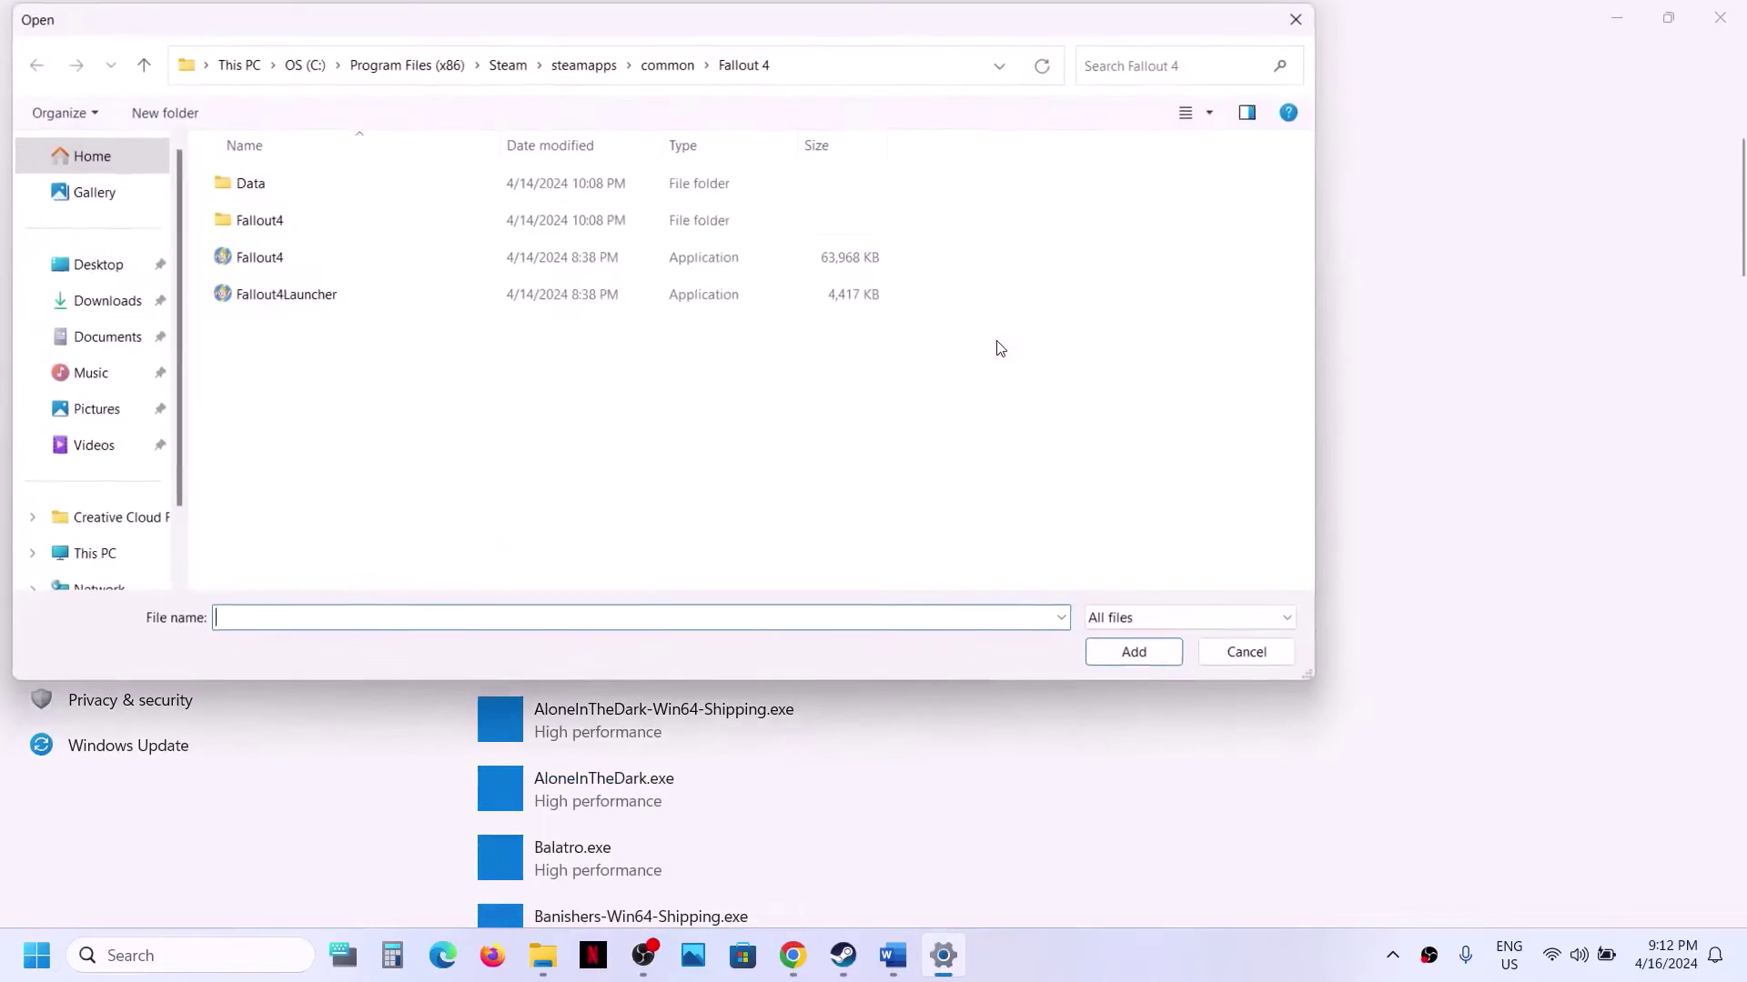
{"action": "left_click", "coordinate": [82, 555]}
{"action": "double_click", "coordinate": [317, 195]}
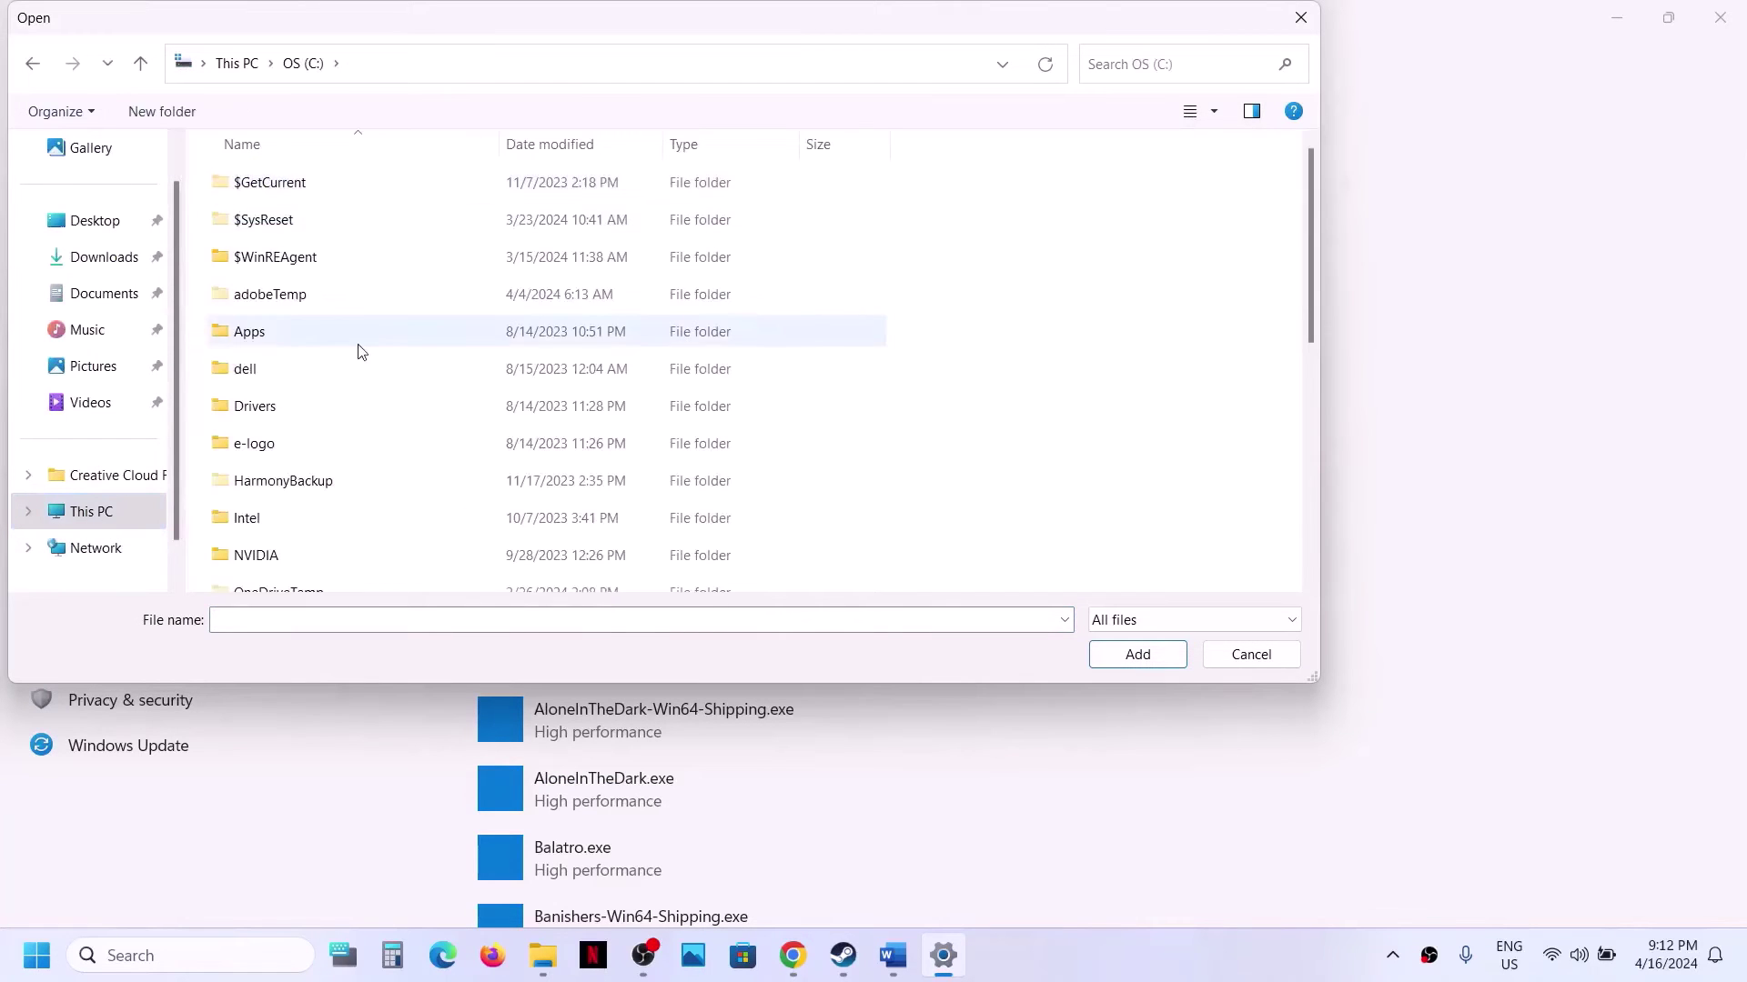
{"action": "scroll", "coordinate": [359, 351], "scroll_direction": "down", "scroll_amount": 4}
{"action": "double_click", "coordinate": [323, 206]}
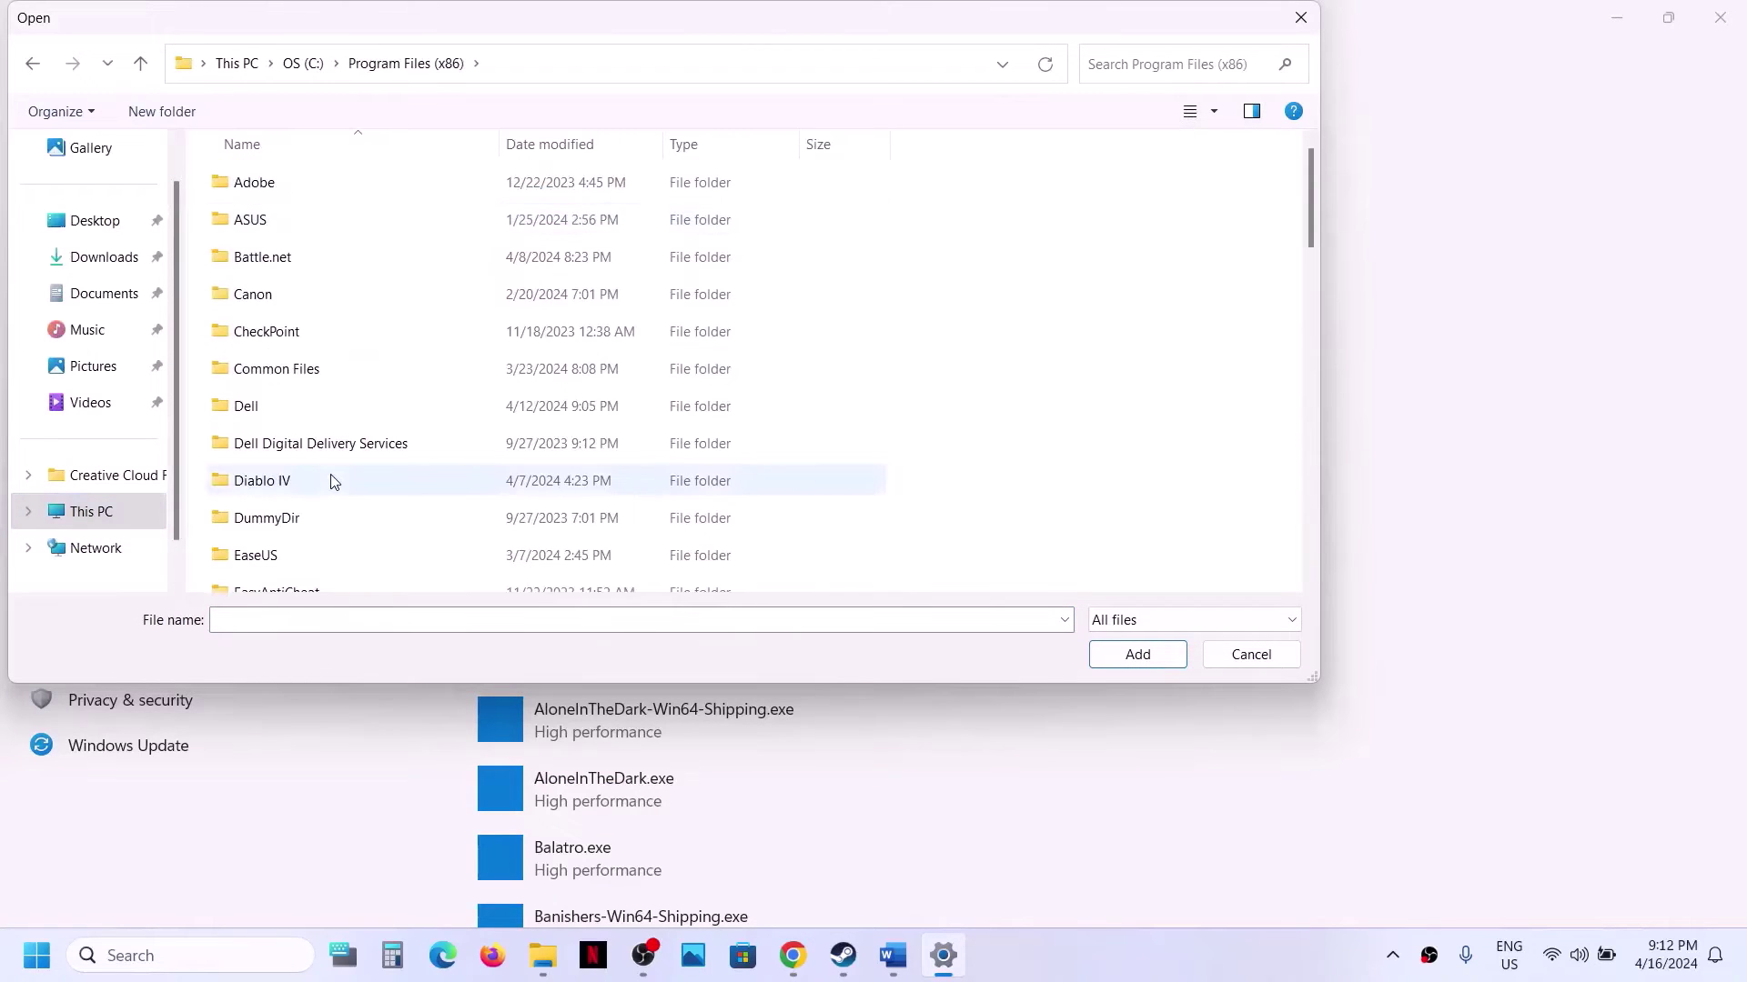
{"action": "scroll", "coordinate": [332, 477], "scroll_direction": "down", "scroll_amount": 3}
{"action": "scroll", "coordinate": [314, 391], "scroll_direction": "down", "scroll_amount": 2}
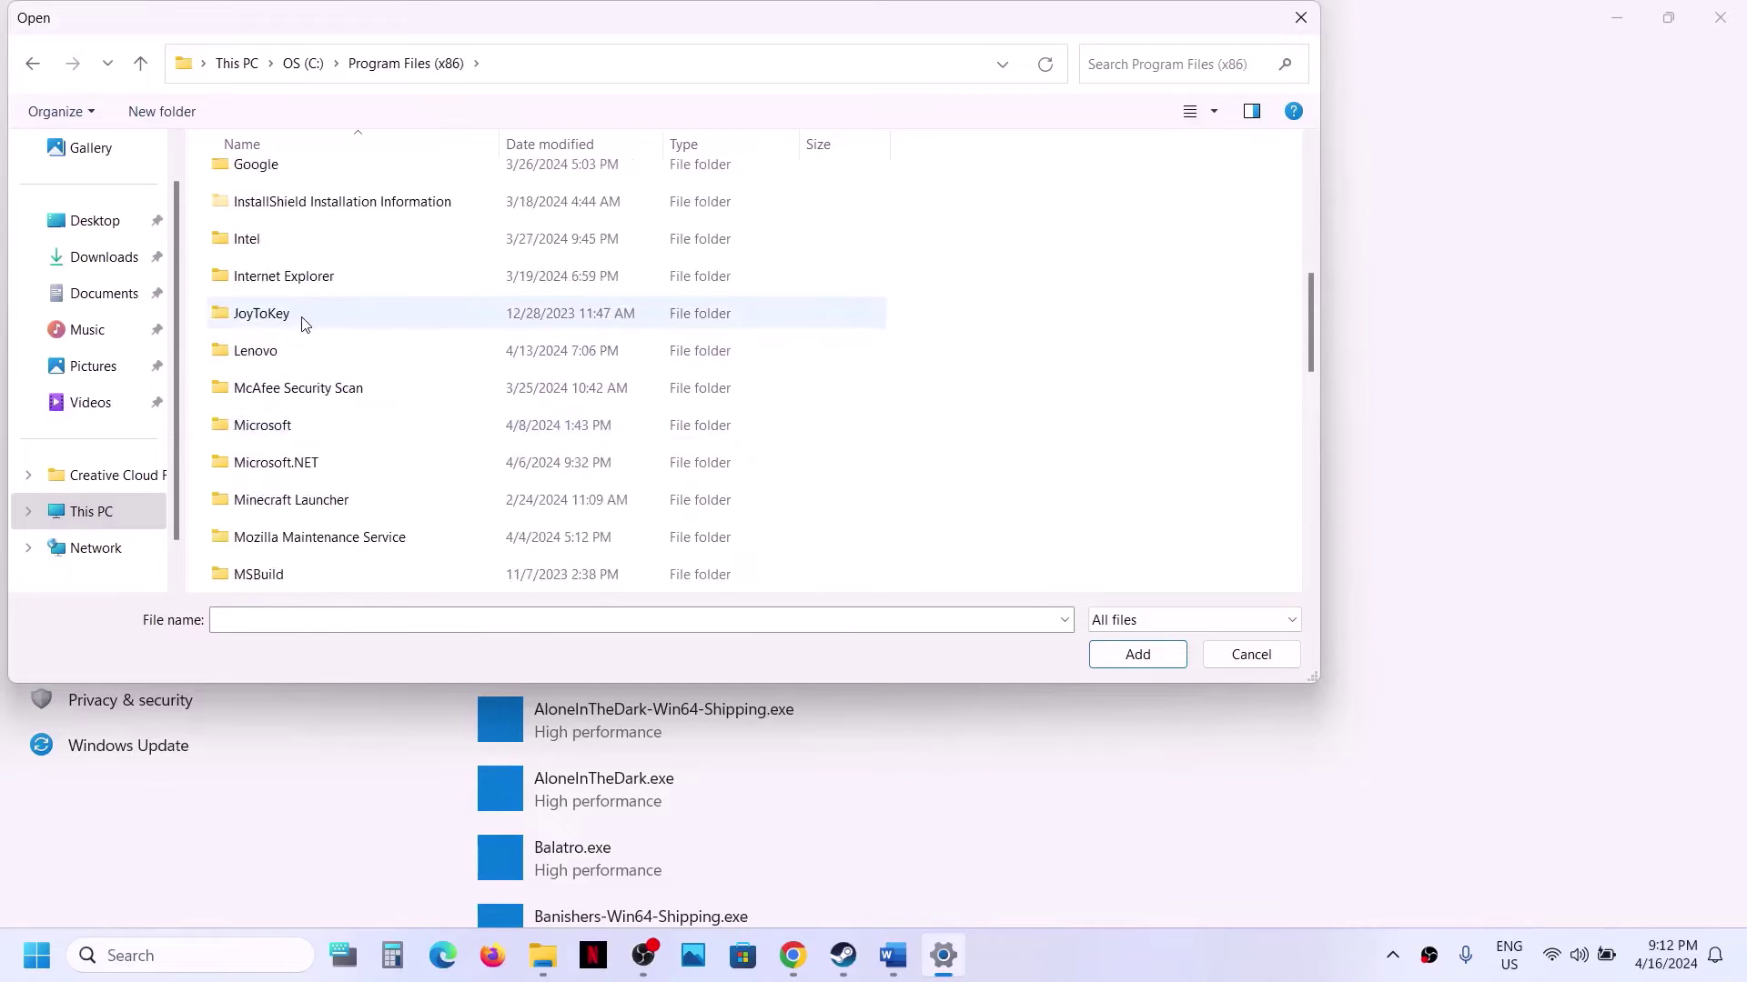
{"action": "scroll", "coordinate": [314, 393], "scroll_direction": "down", "scroll_amount": 3}
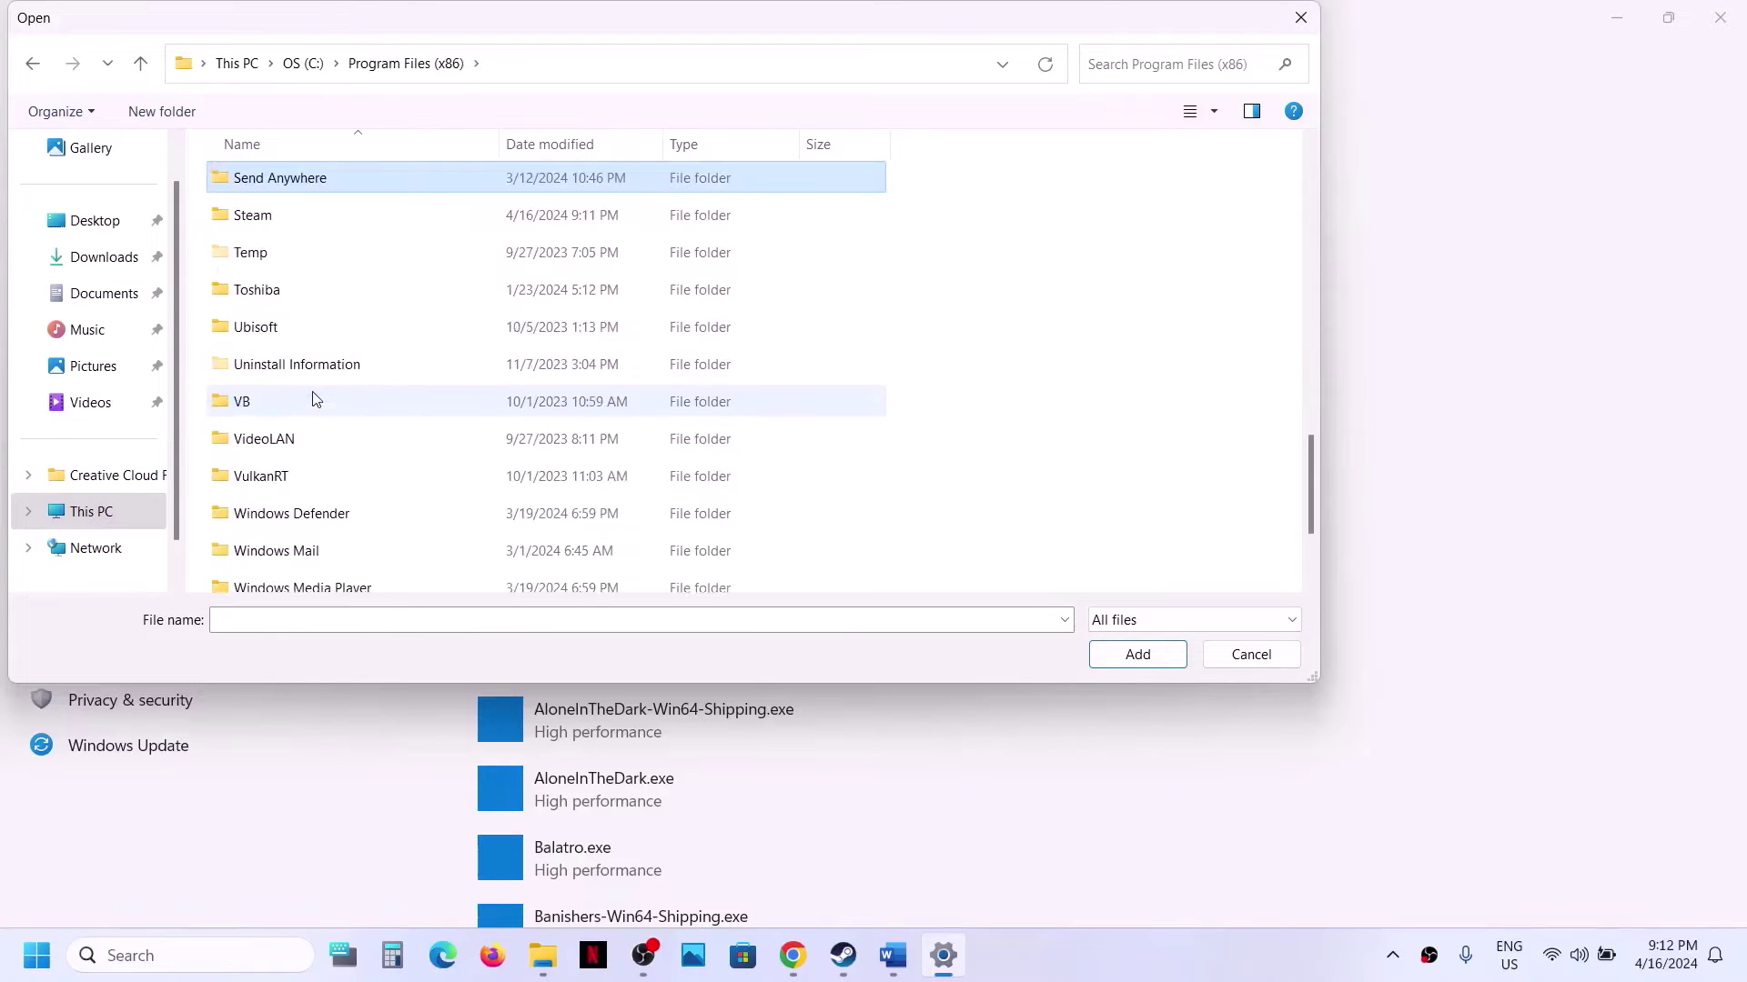
{"action": "left_click", "coordinate": [259, 230]}
{"action": "double_click", "coordinate": [272, 223]}
{"action": "left_click", "coordinate": [284, 251]}
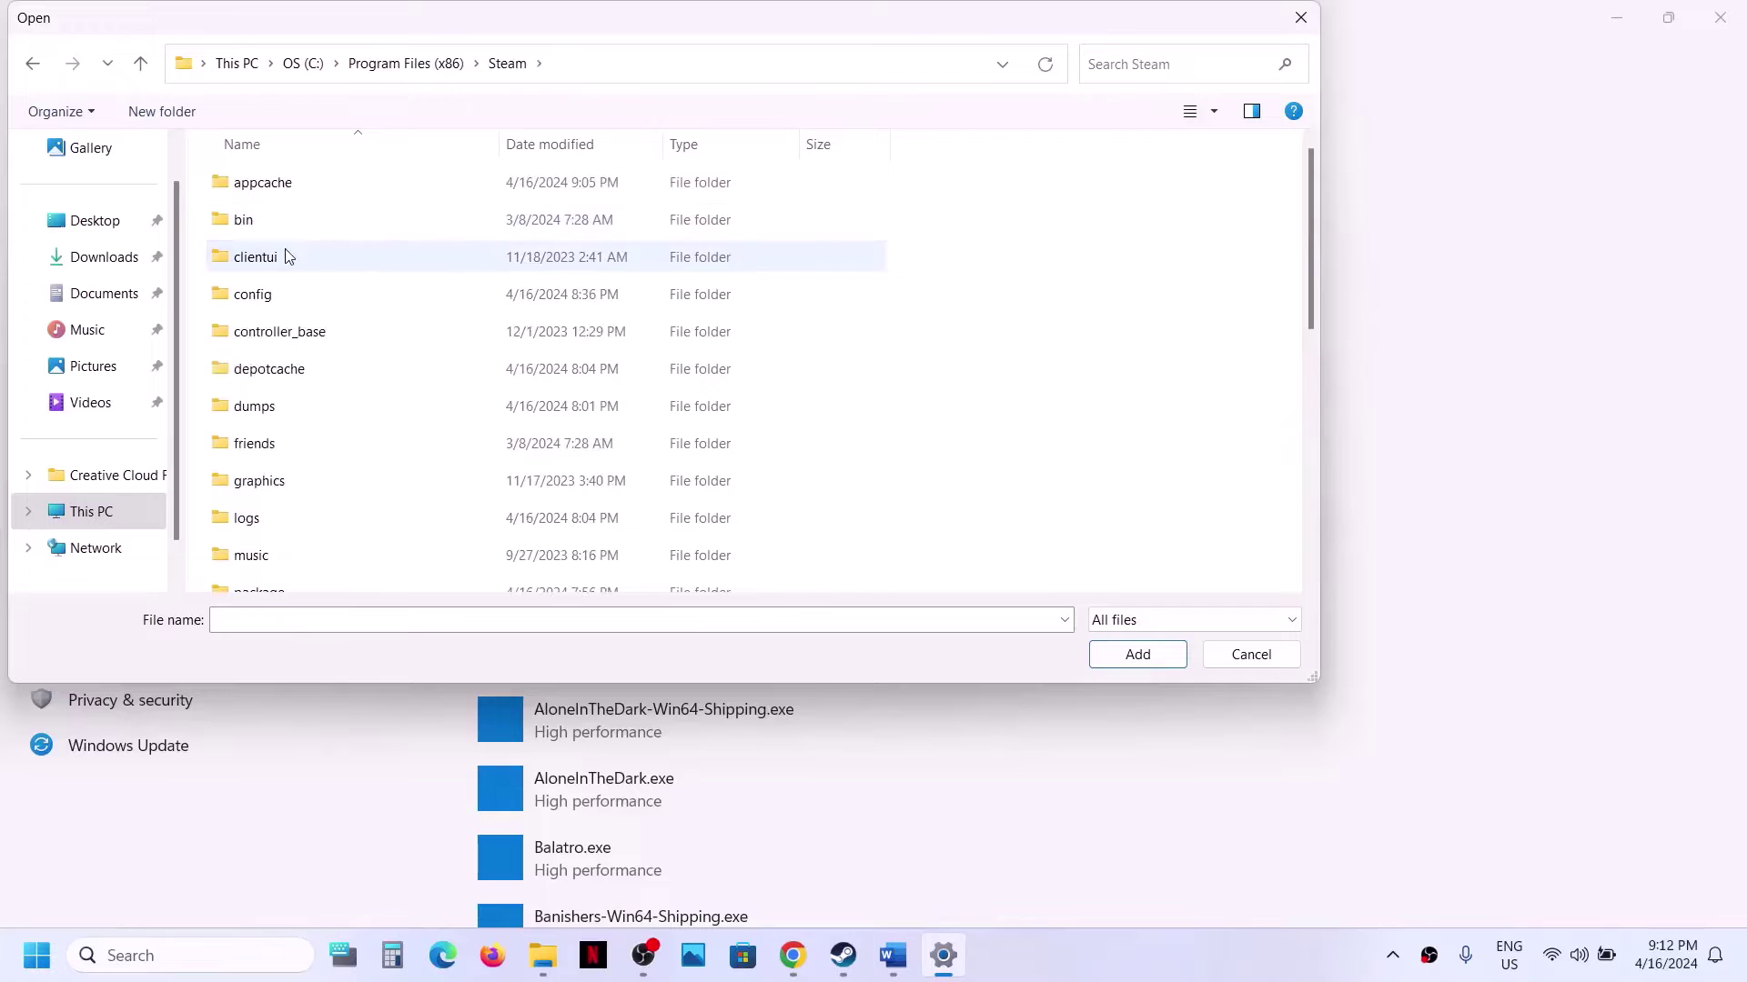
Add Frostpunk2BetaShipping from the steamapps\common\Frostpunk2 folder to the custom graphics app list.
{"action": "scroll", "coordinate": [286, 253], "scroll_direction": "down", "scroll_amount": 5}
{"action": "left_click", "coordinate": [273, 218]}
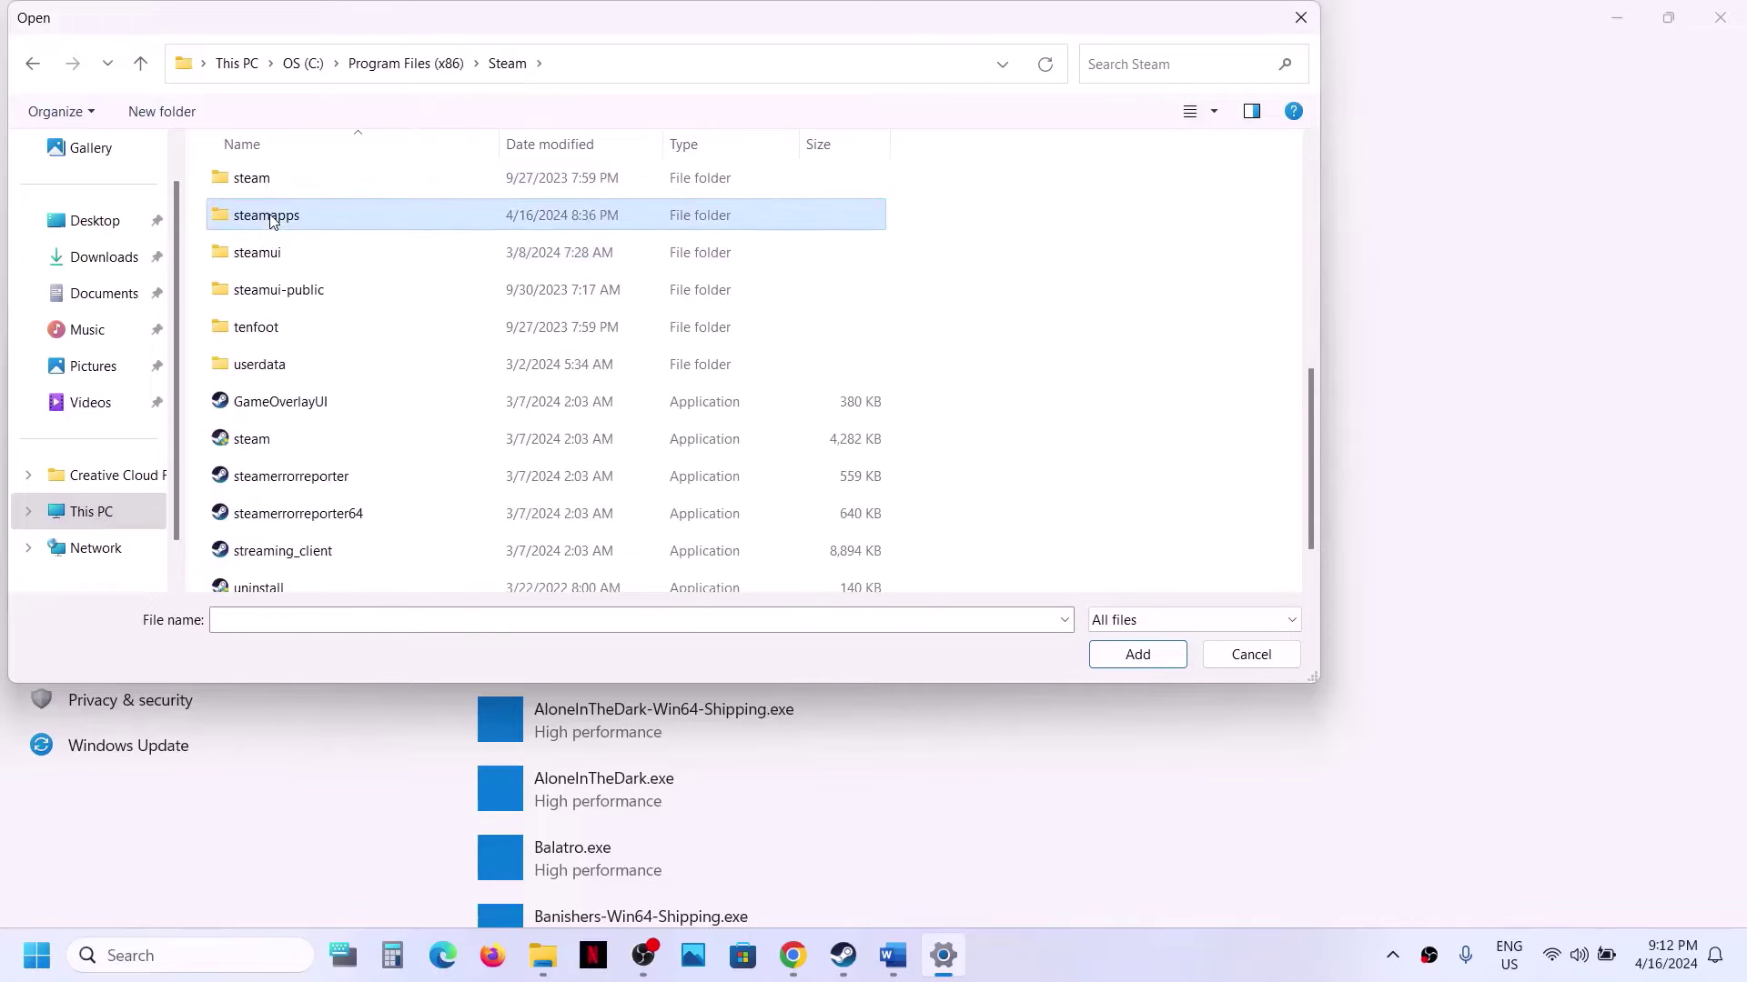
{"action": "double_click", "coordinate": [281, 218]}
{"action": "double_click", "coordinate": [291, 193]}
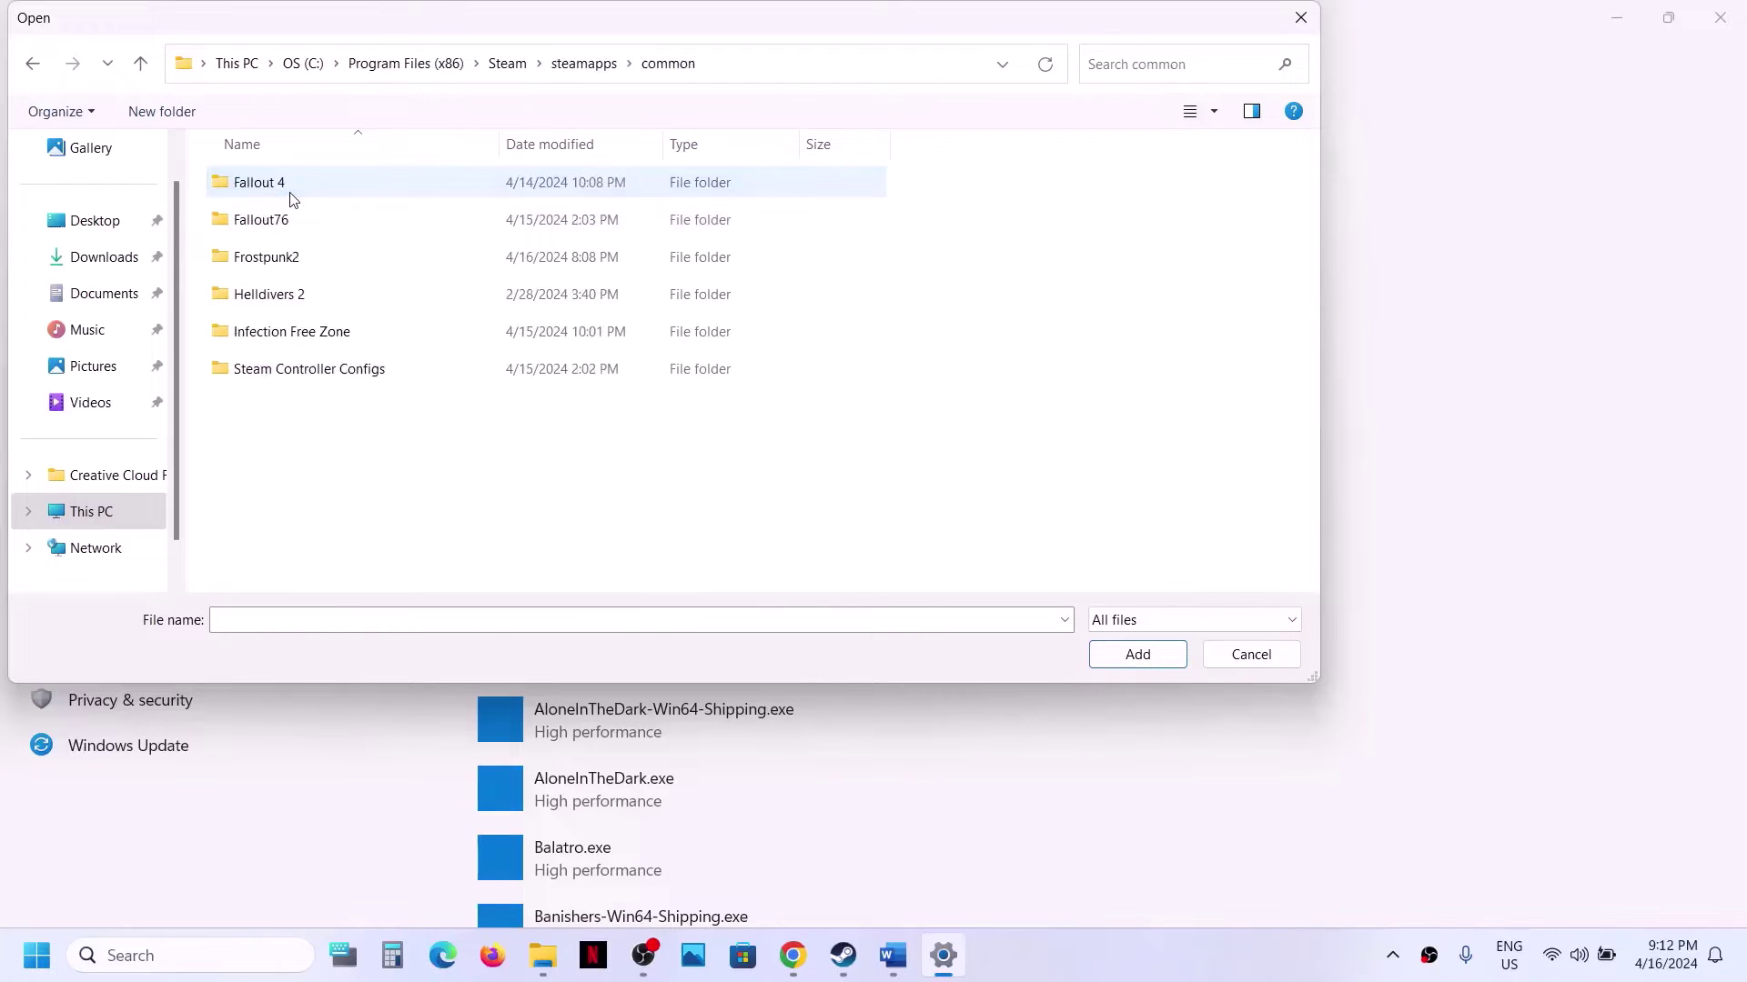
{"action": "double_click", "coordinate": [283, 261]}
{"action": "left_click", "coordinate": [312, 266]}
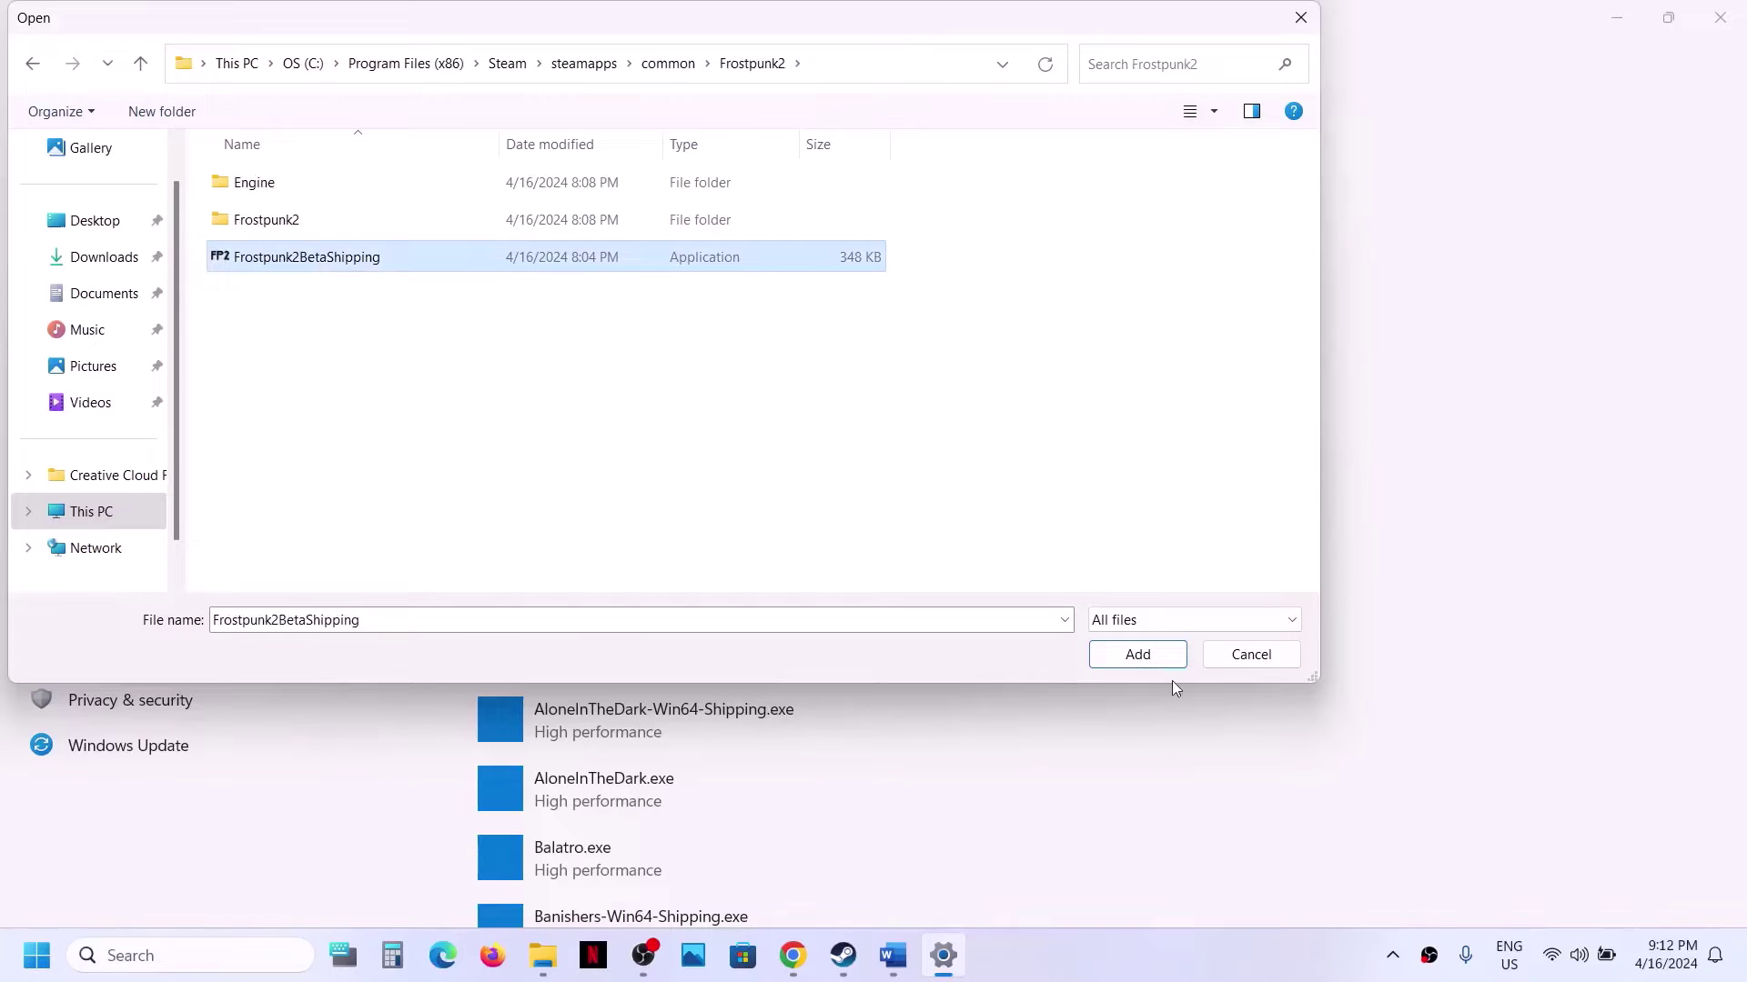
{"action": "left_click", "coordinate": [1138, 655]}
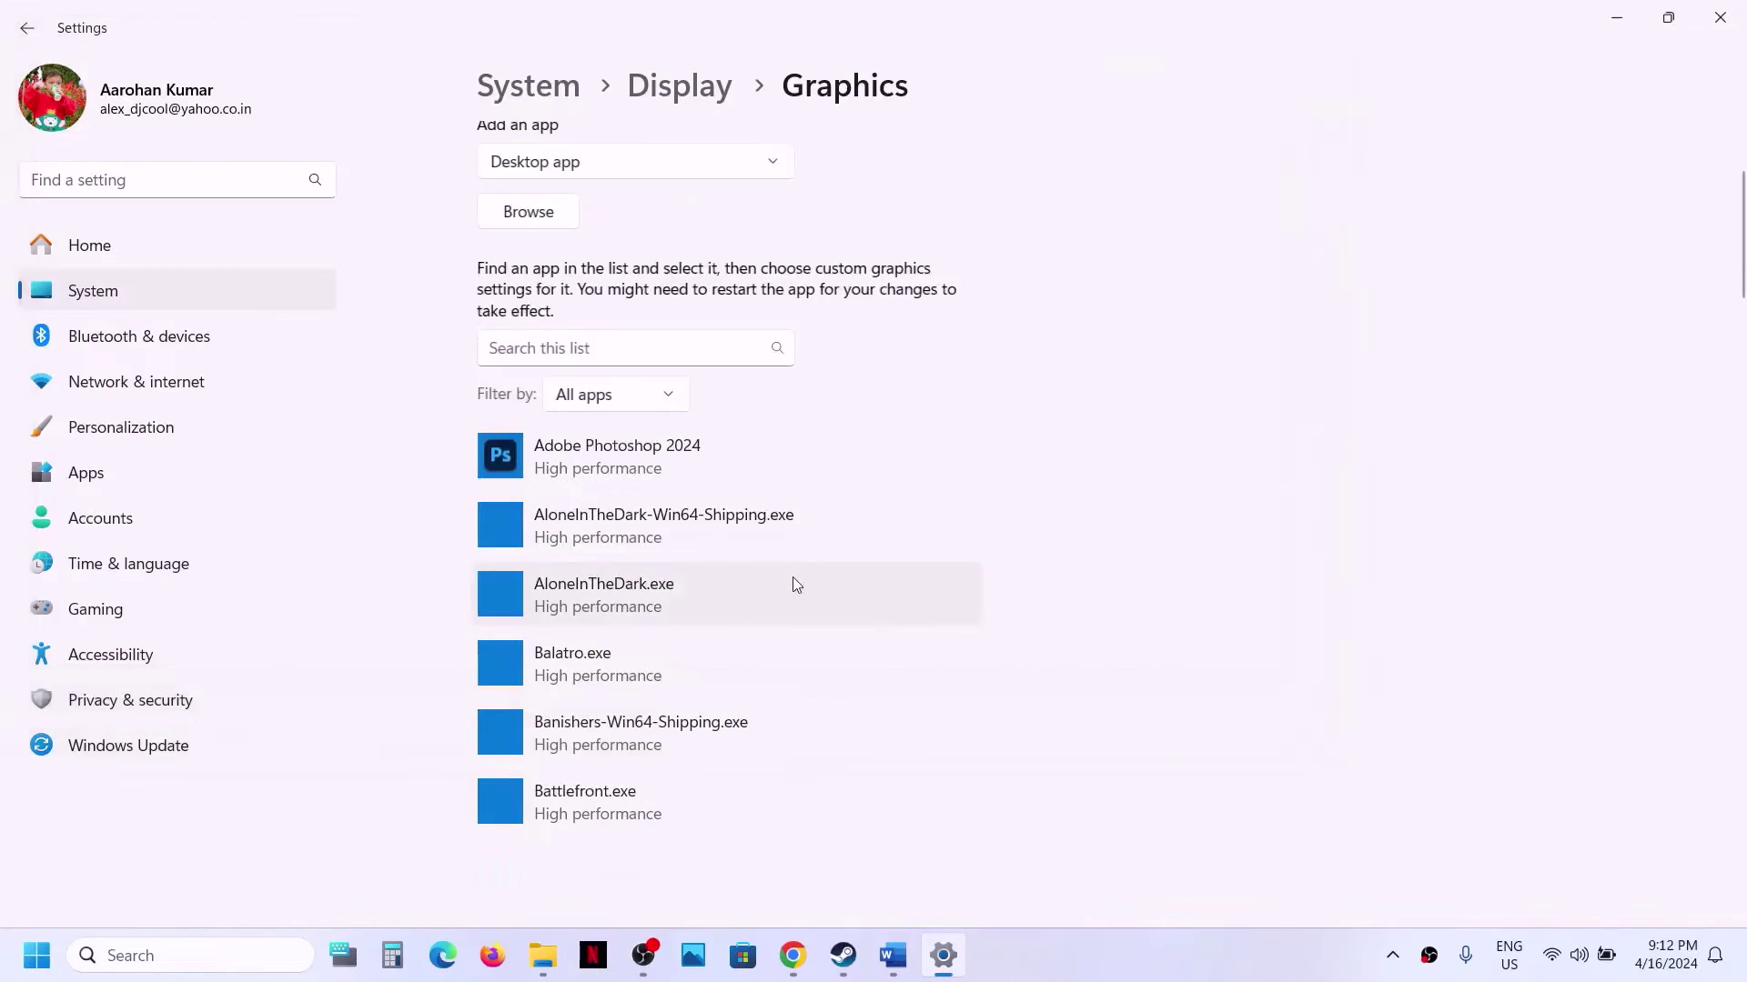
Set the graphics preference of the added Frostpunk2BetaShipping app to High performance and save it.
{"action": "left_click", "coordinate": [790, 766]}
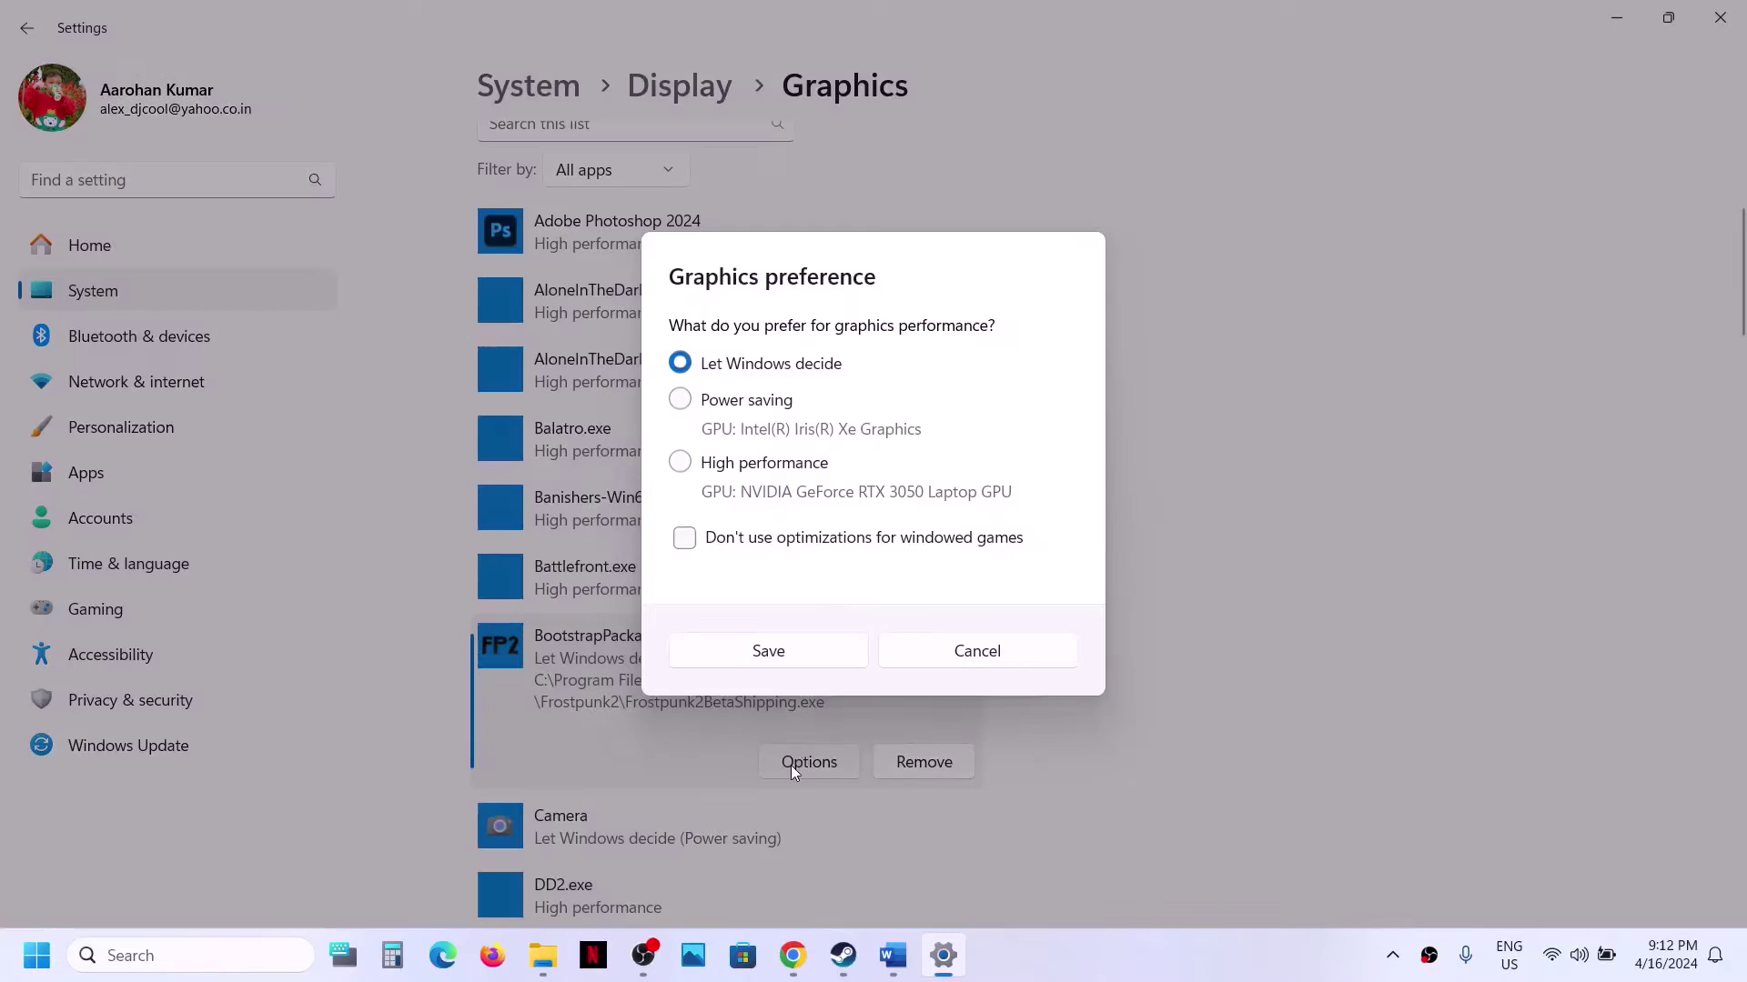
{"action": "left_click", "coordinate": [735, 465]}
{"action": "left_click", "coordinate": [789, 663]}
Add Frostpunk2BetaShipping-Win64-Shipping from the game's Frostpunk2\Binaries\Win64 folder to the custom graphics app list.
{"action": "scroll", "coordinate": [582, 473], "scroll_direction": "up", "scroll_amount": 5}
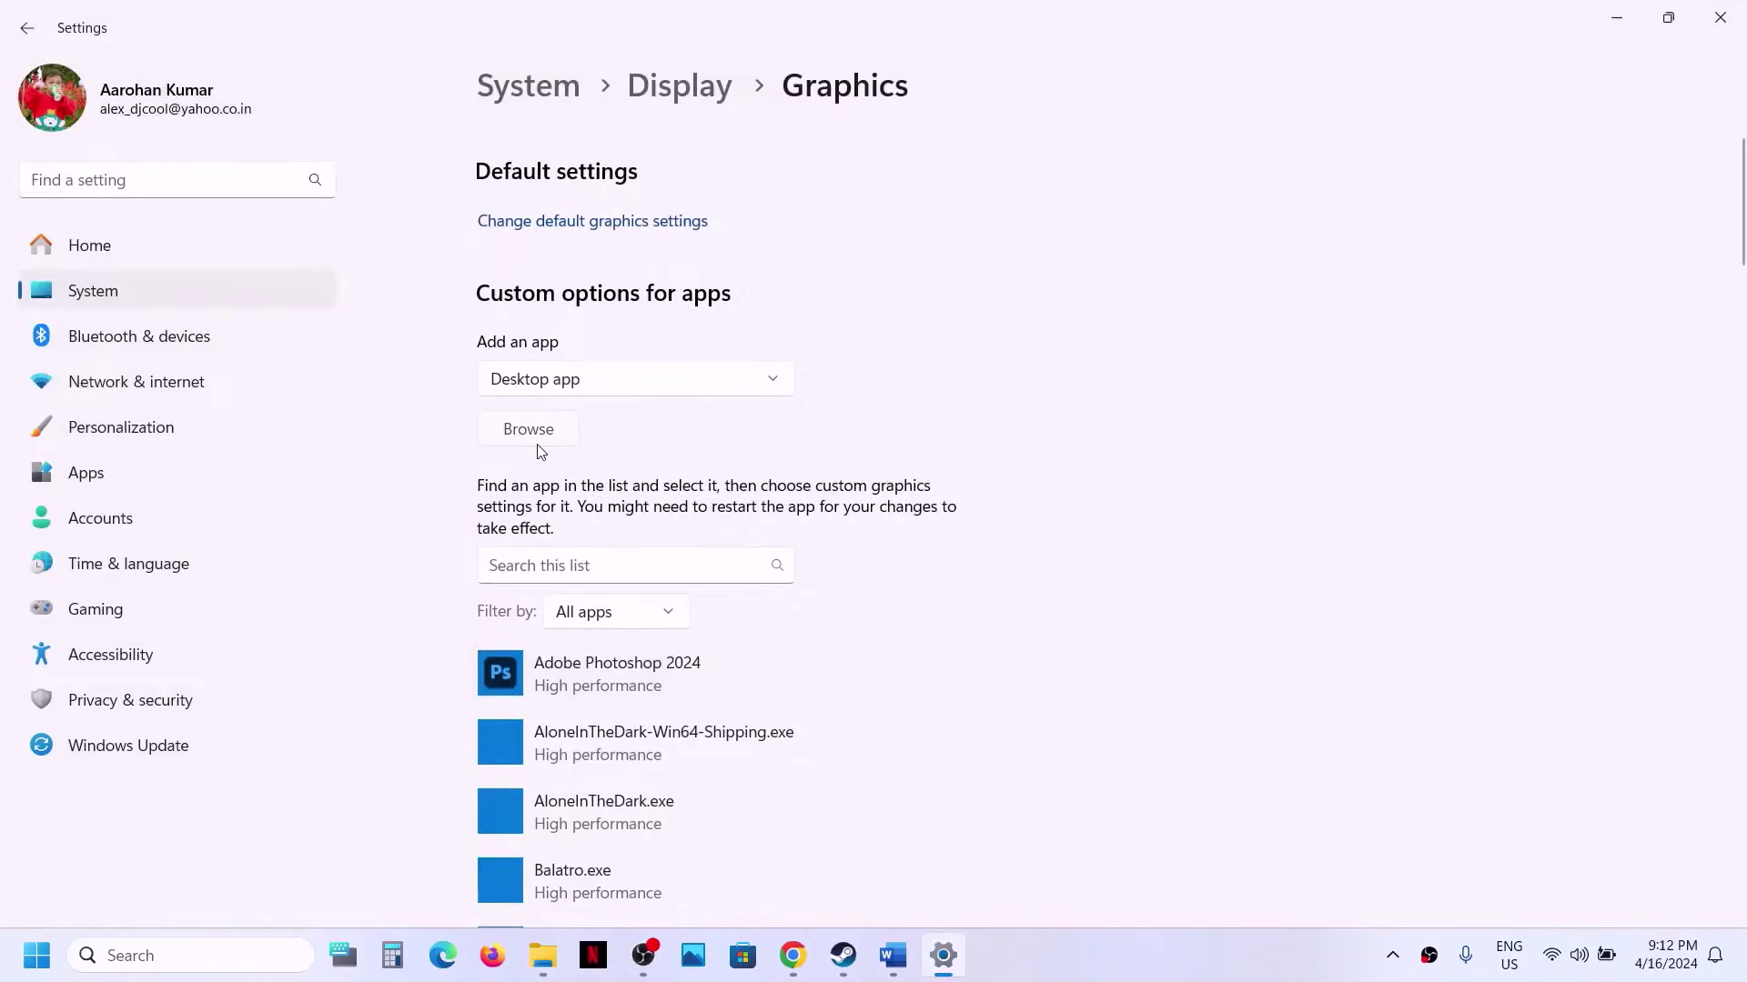
{"action": "left_click", "coordinate": [546, 429]}
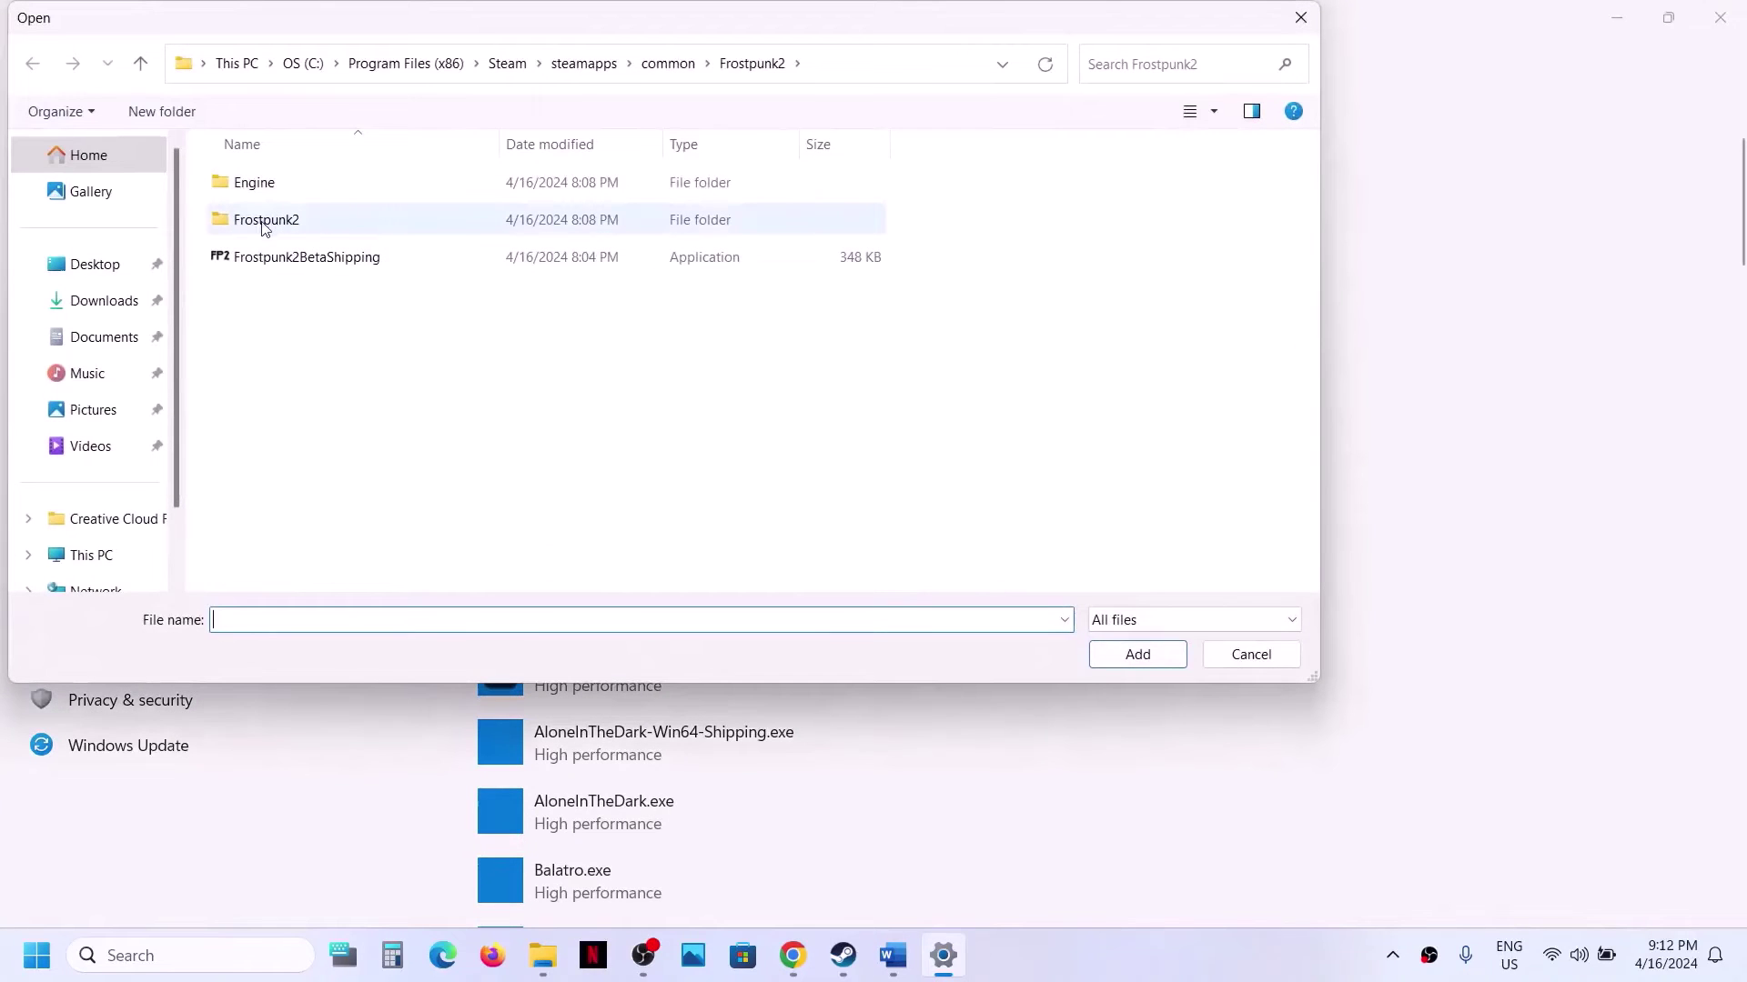
{"action": "double_click", "coordinate": [263, 223]}
{"action": "double_click", "coordinate": [276, 193]}
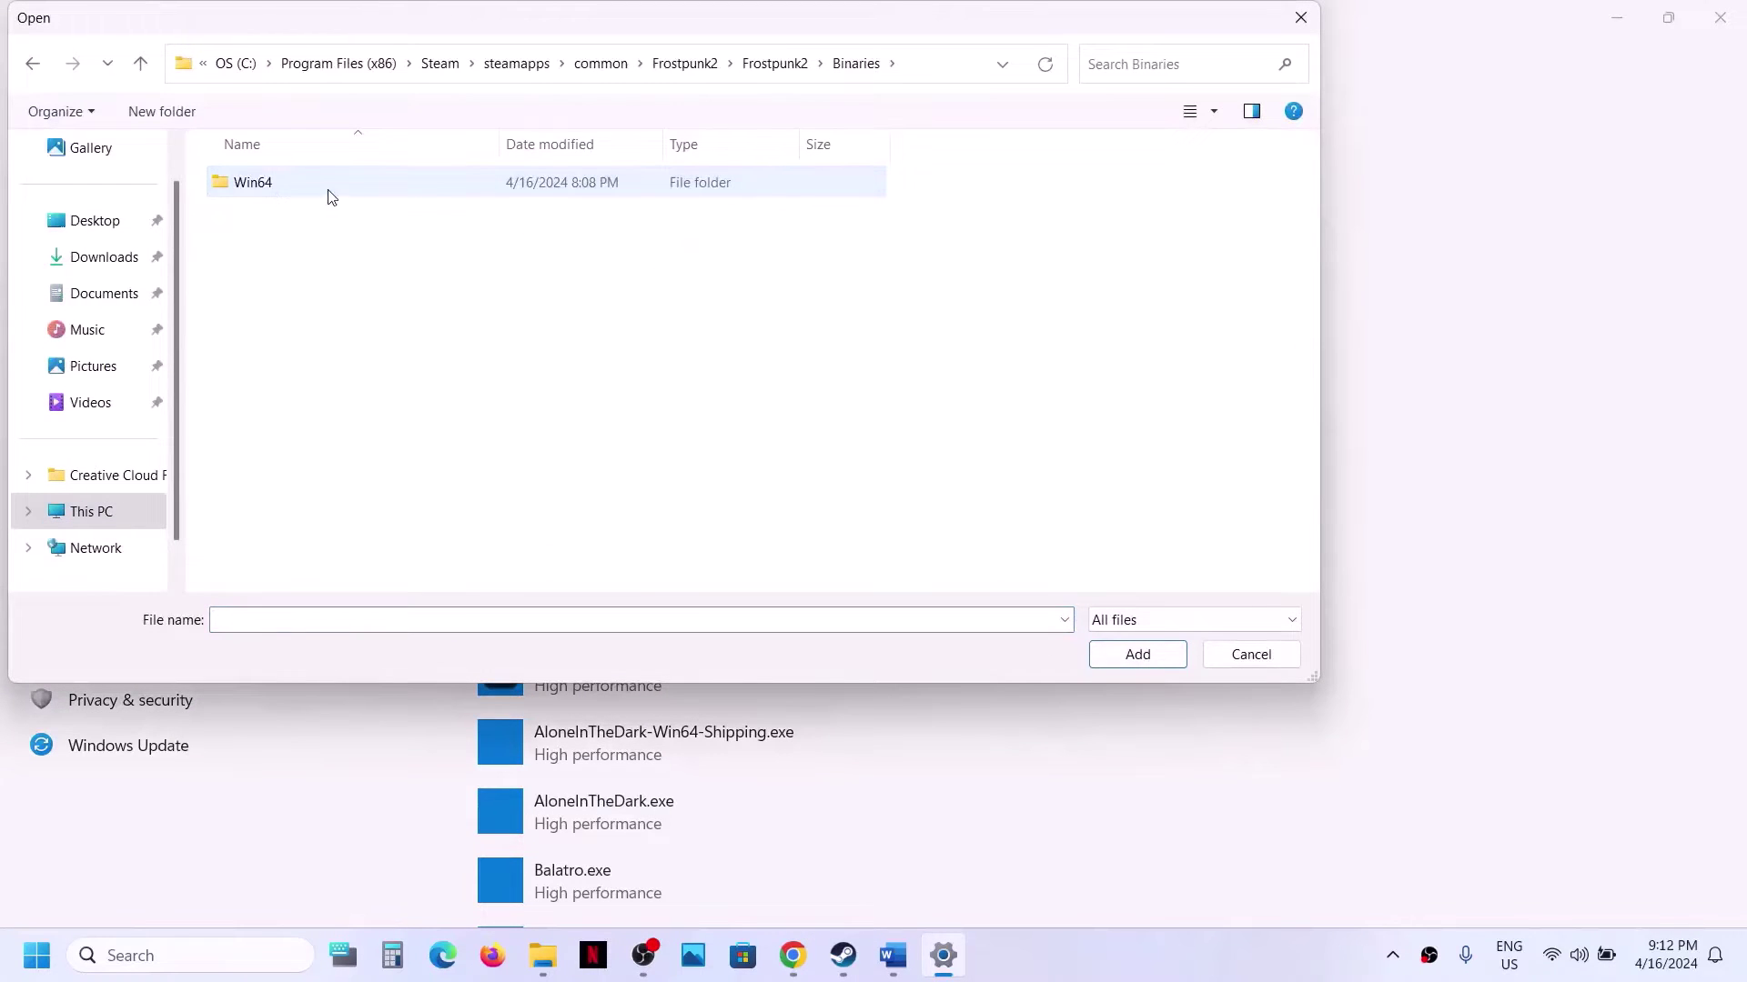
{"action": "double_click", "coordinate": [296, 186]}
{"action": "left_click", "coordinate": [354, 226]}
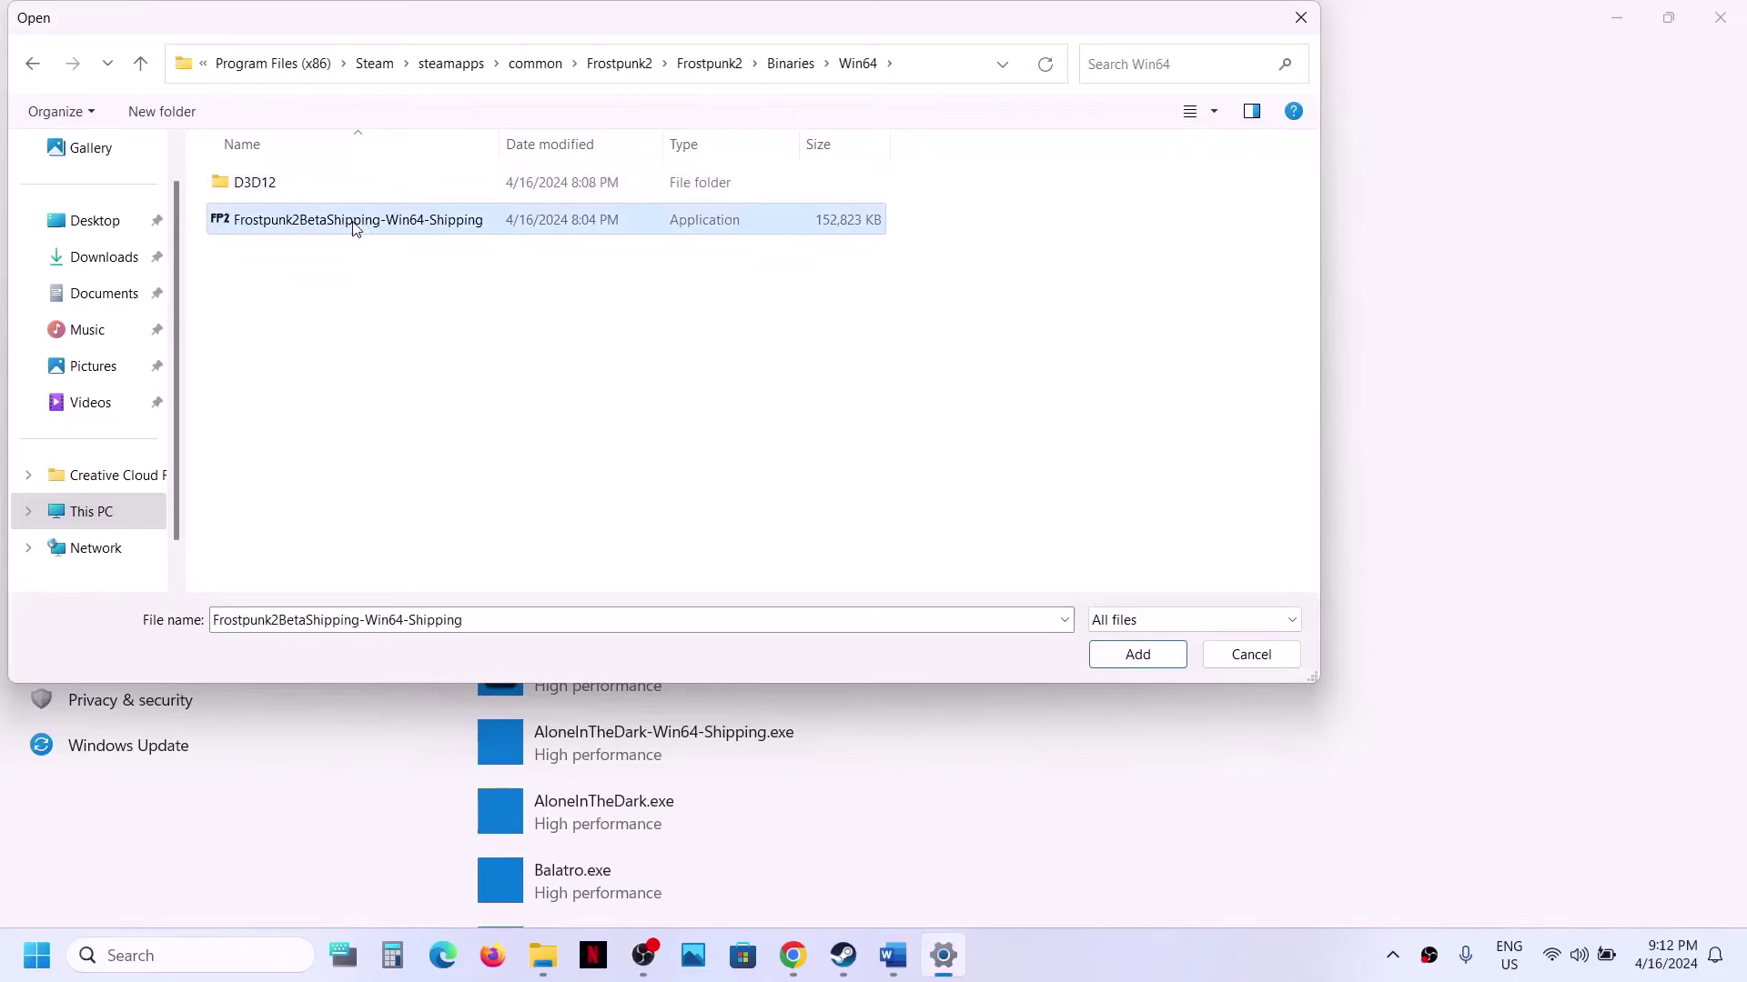
{"action": "left_click", "coordinate": [1138, 655]}
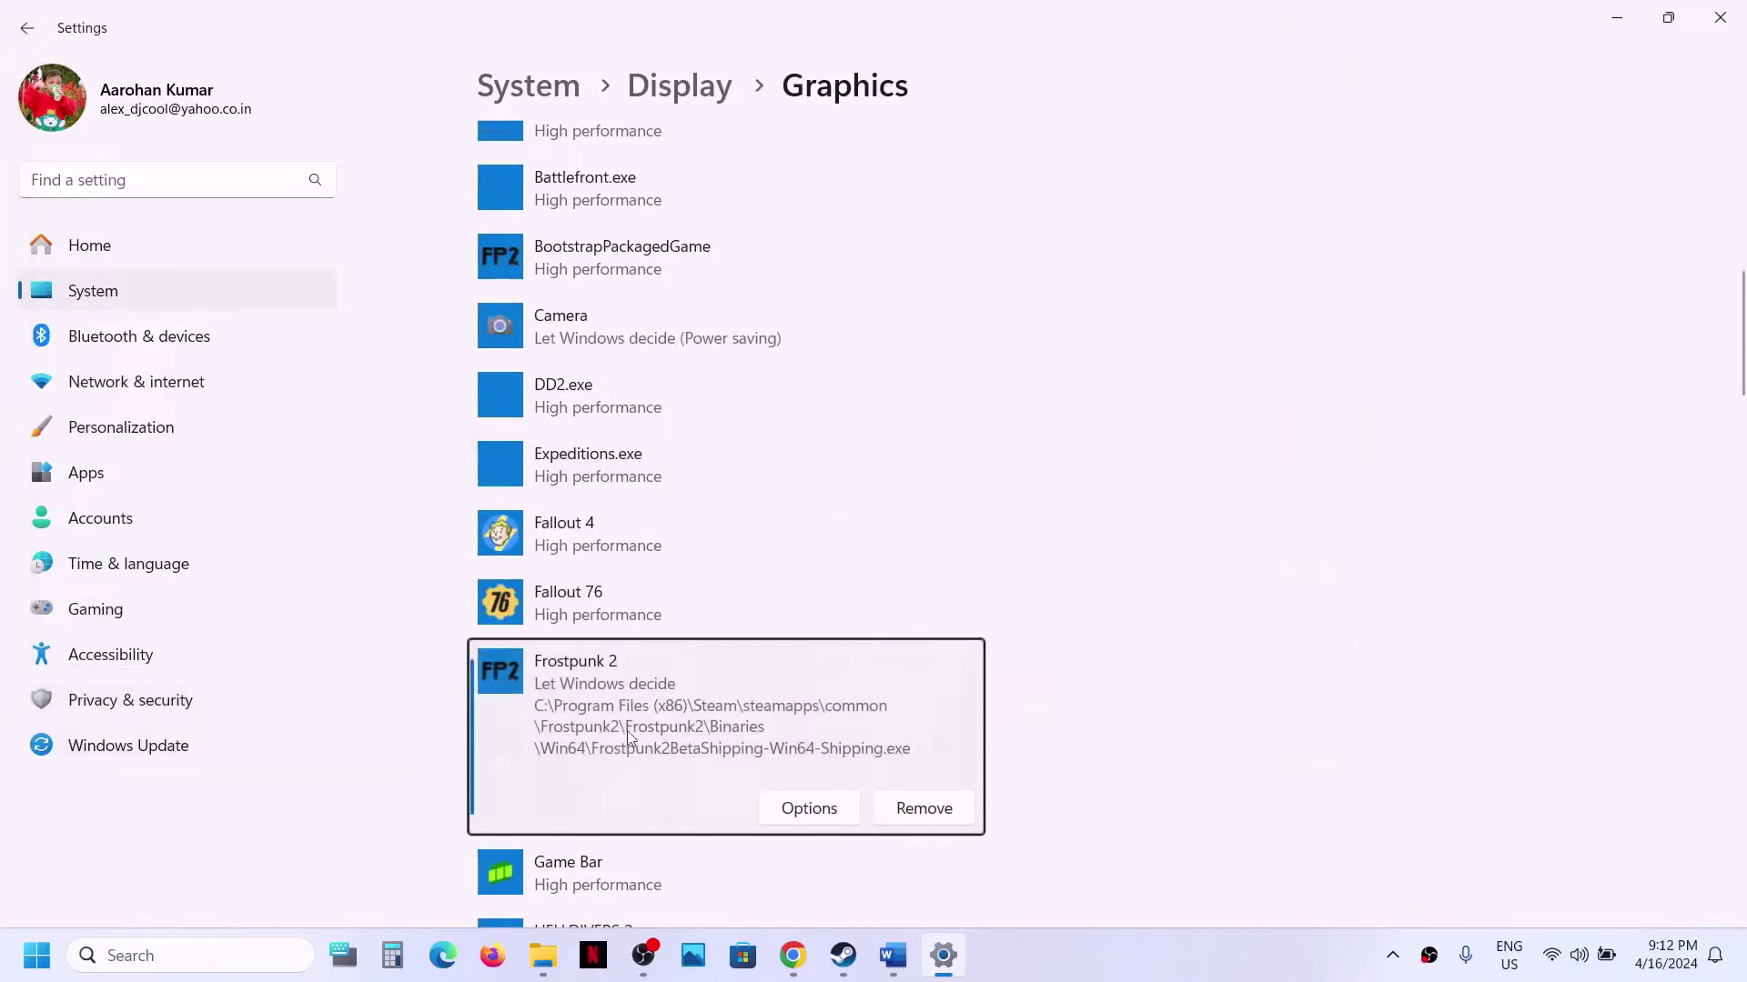
Set the graphics preference of the Frostpunk 2 Win64 entry to High performance and save it.
{"action": "left_click", "coordinate": [788, 810]}
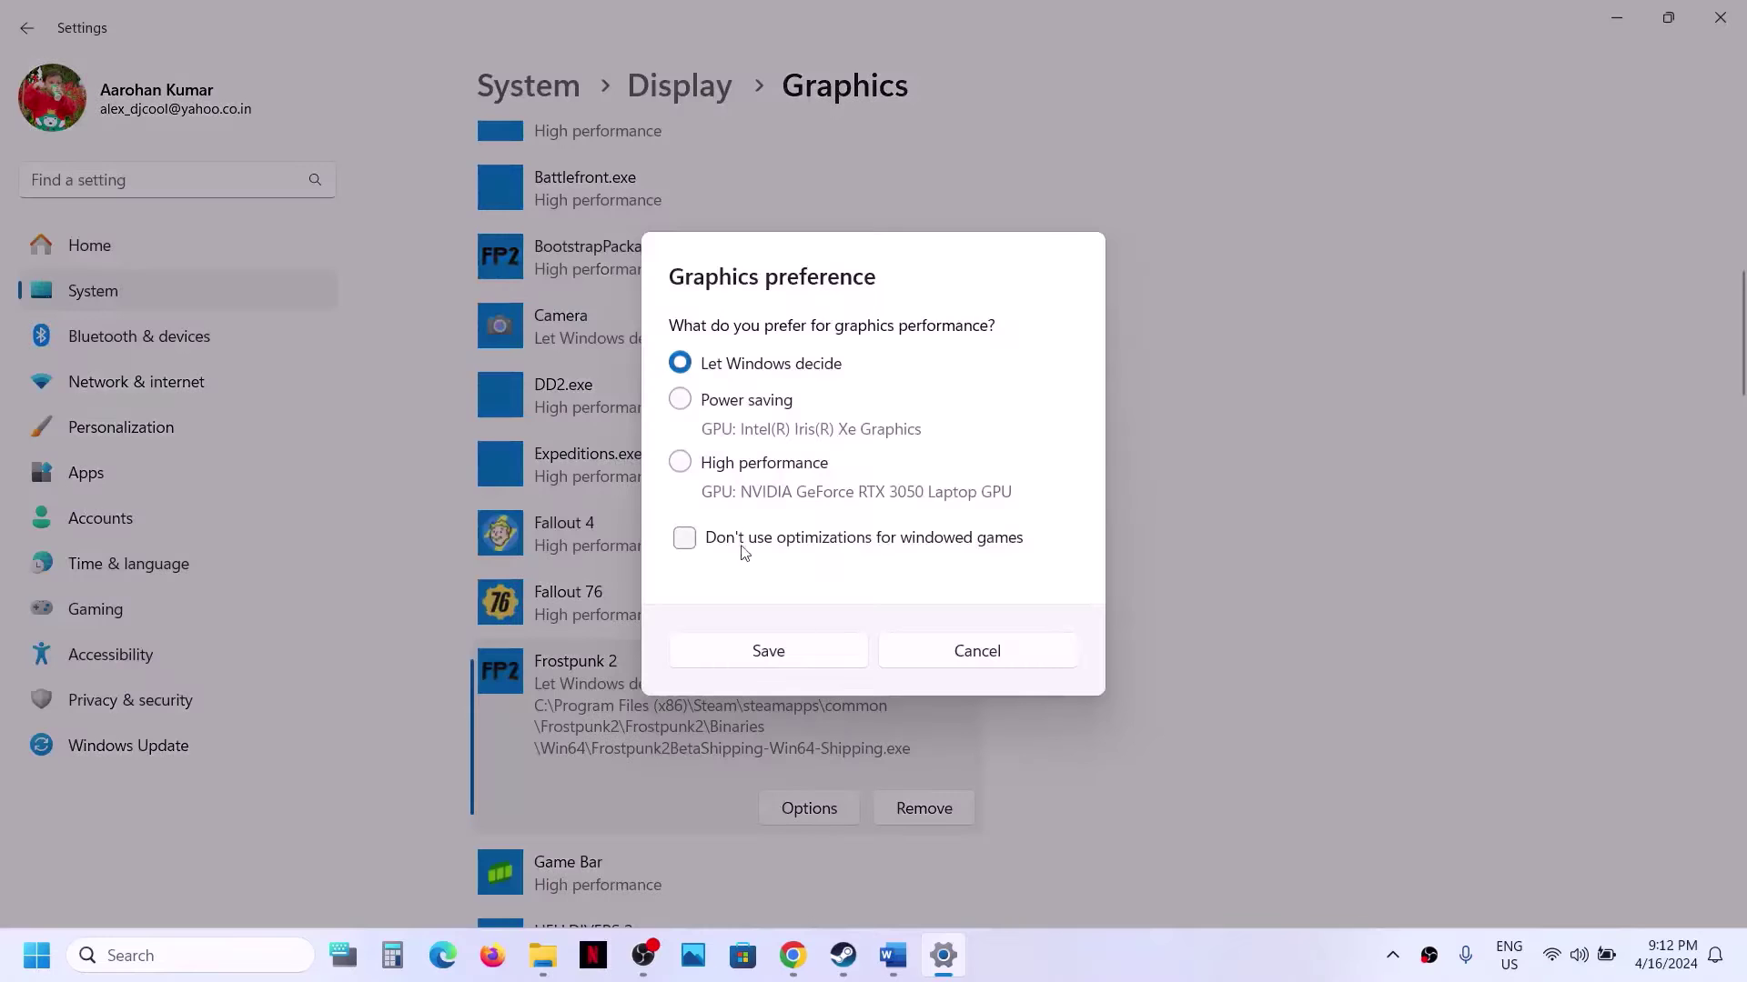
{"action": "left_click", "coordinate": [725, 466]}
{"action": "left_click", "coordinate": [746, 653]}
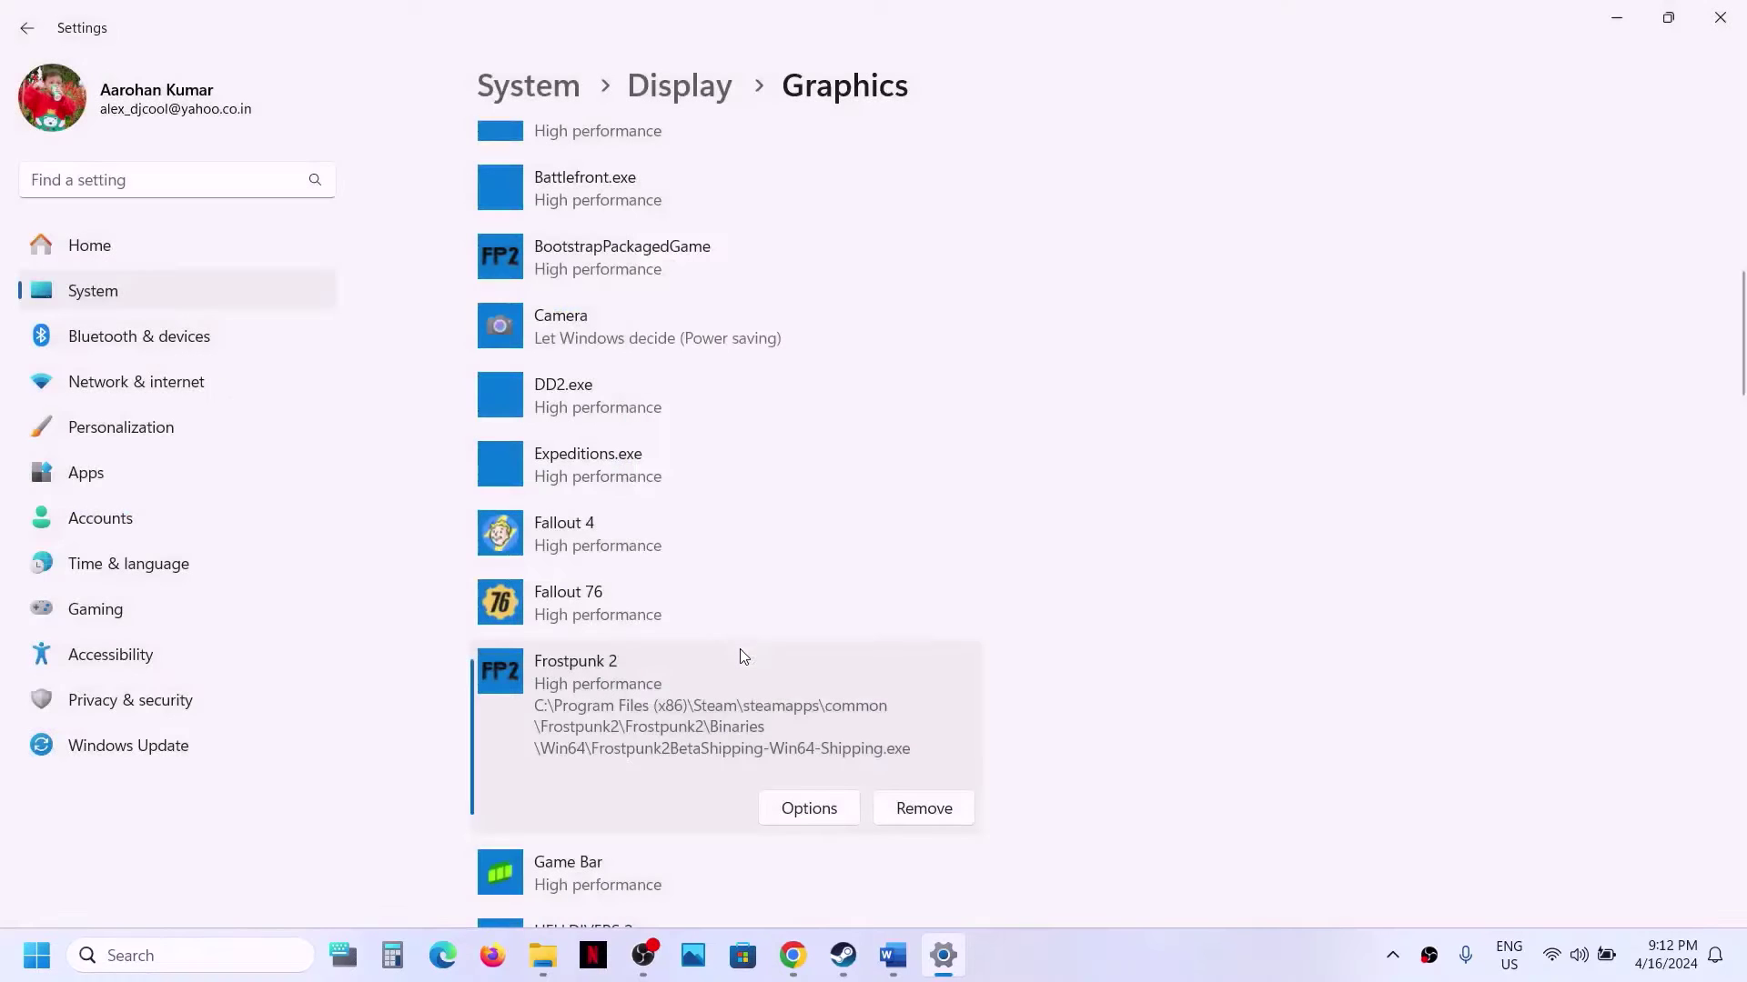
Check Step 8 in the Word notes, and open the NVIDIA Control Panel from the desktop.
{"action": "mouse_move", "coordinate": [890, 964]}
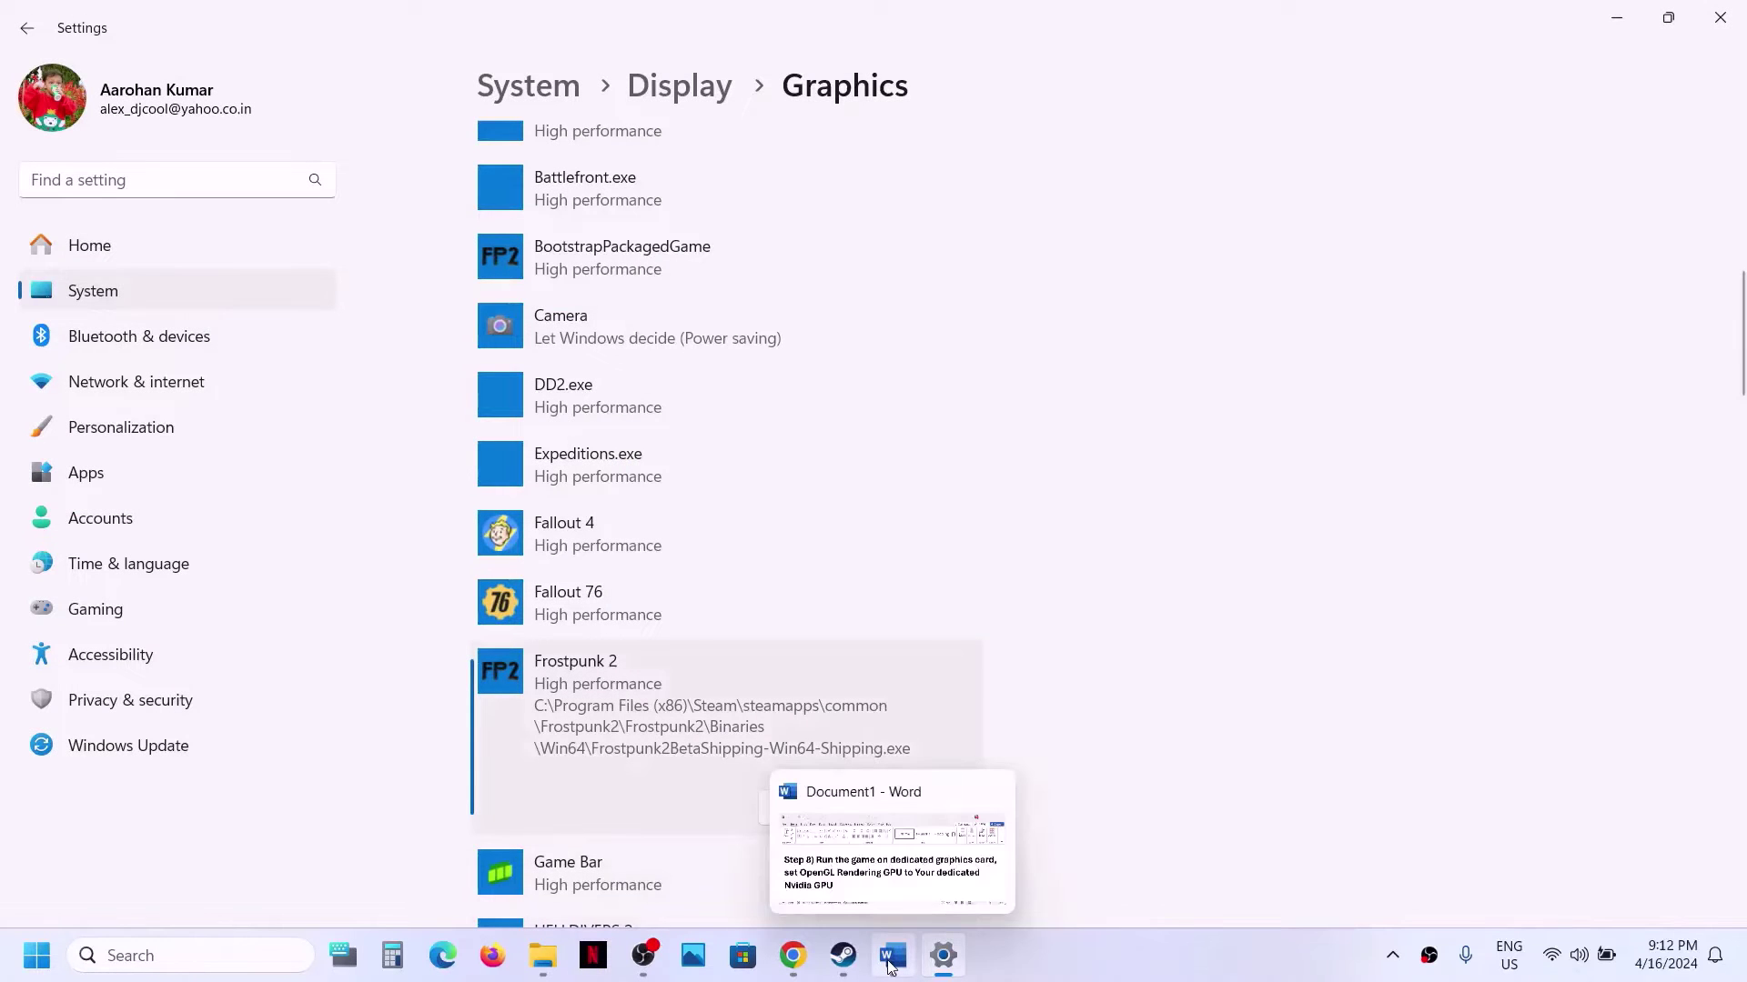
{"action": "left_click", "coordinate": [890, 963]}
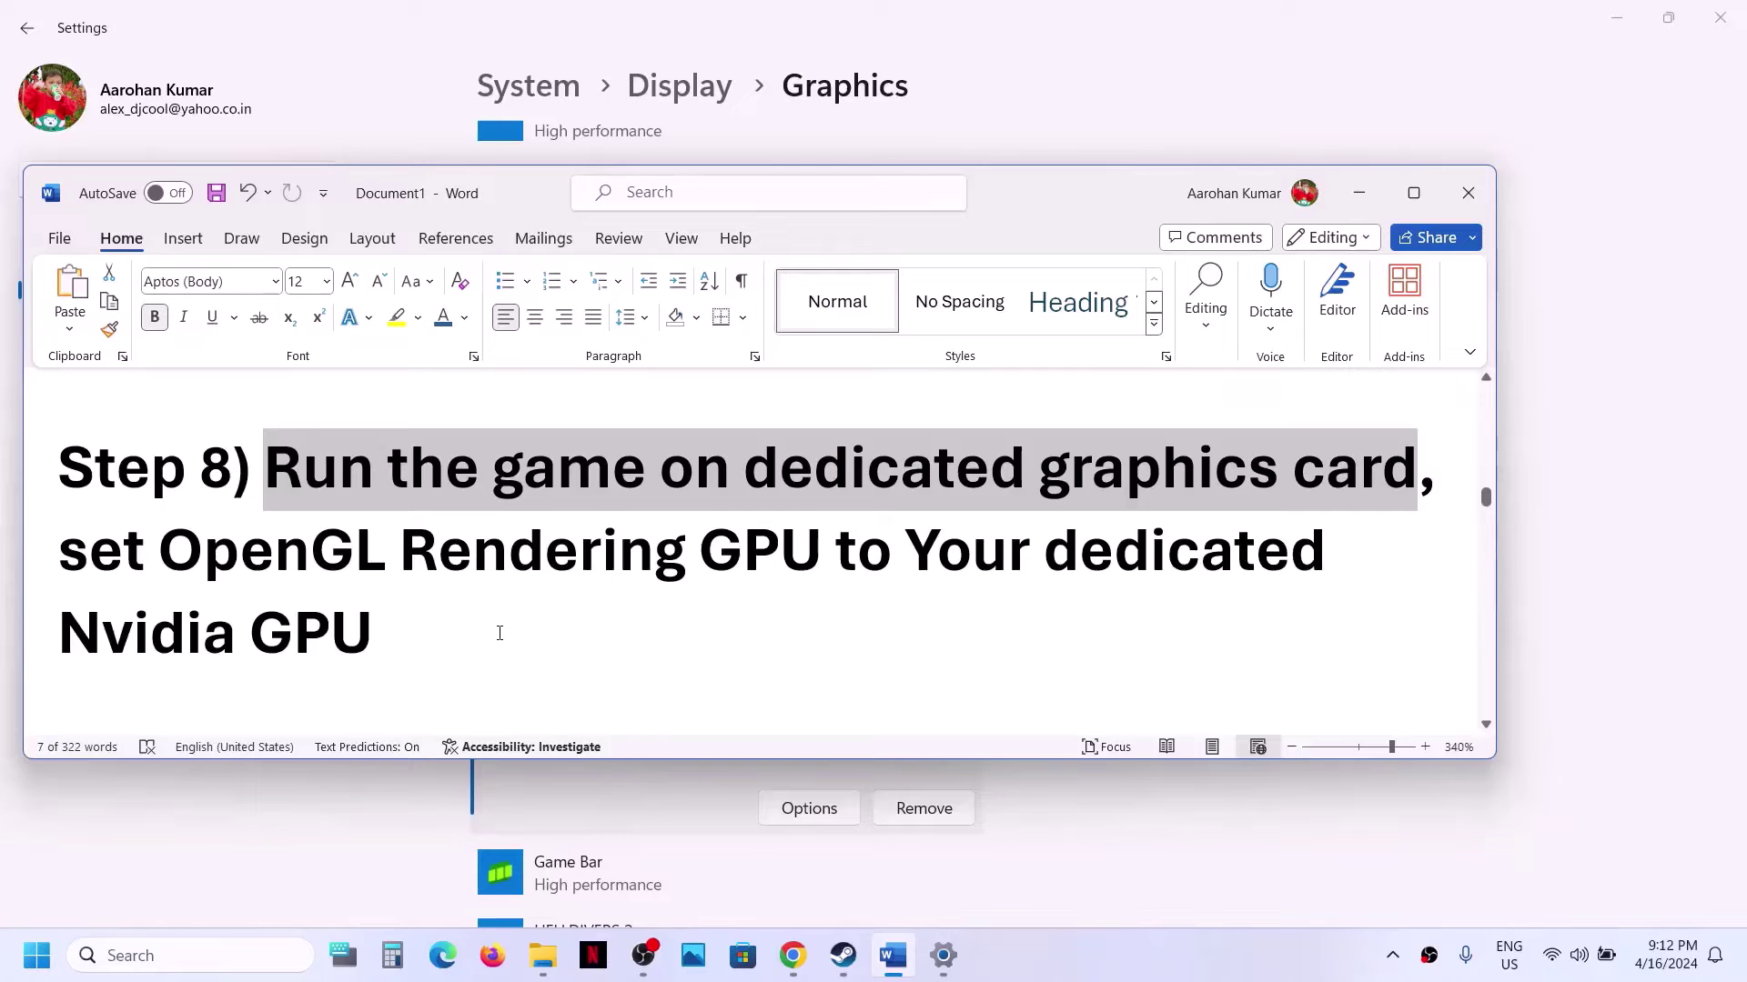
{"action": "key", "text": "super+d"}
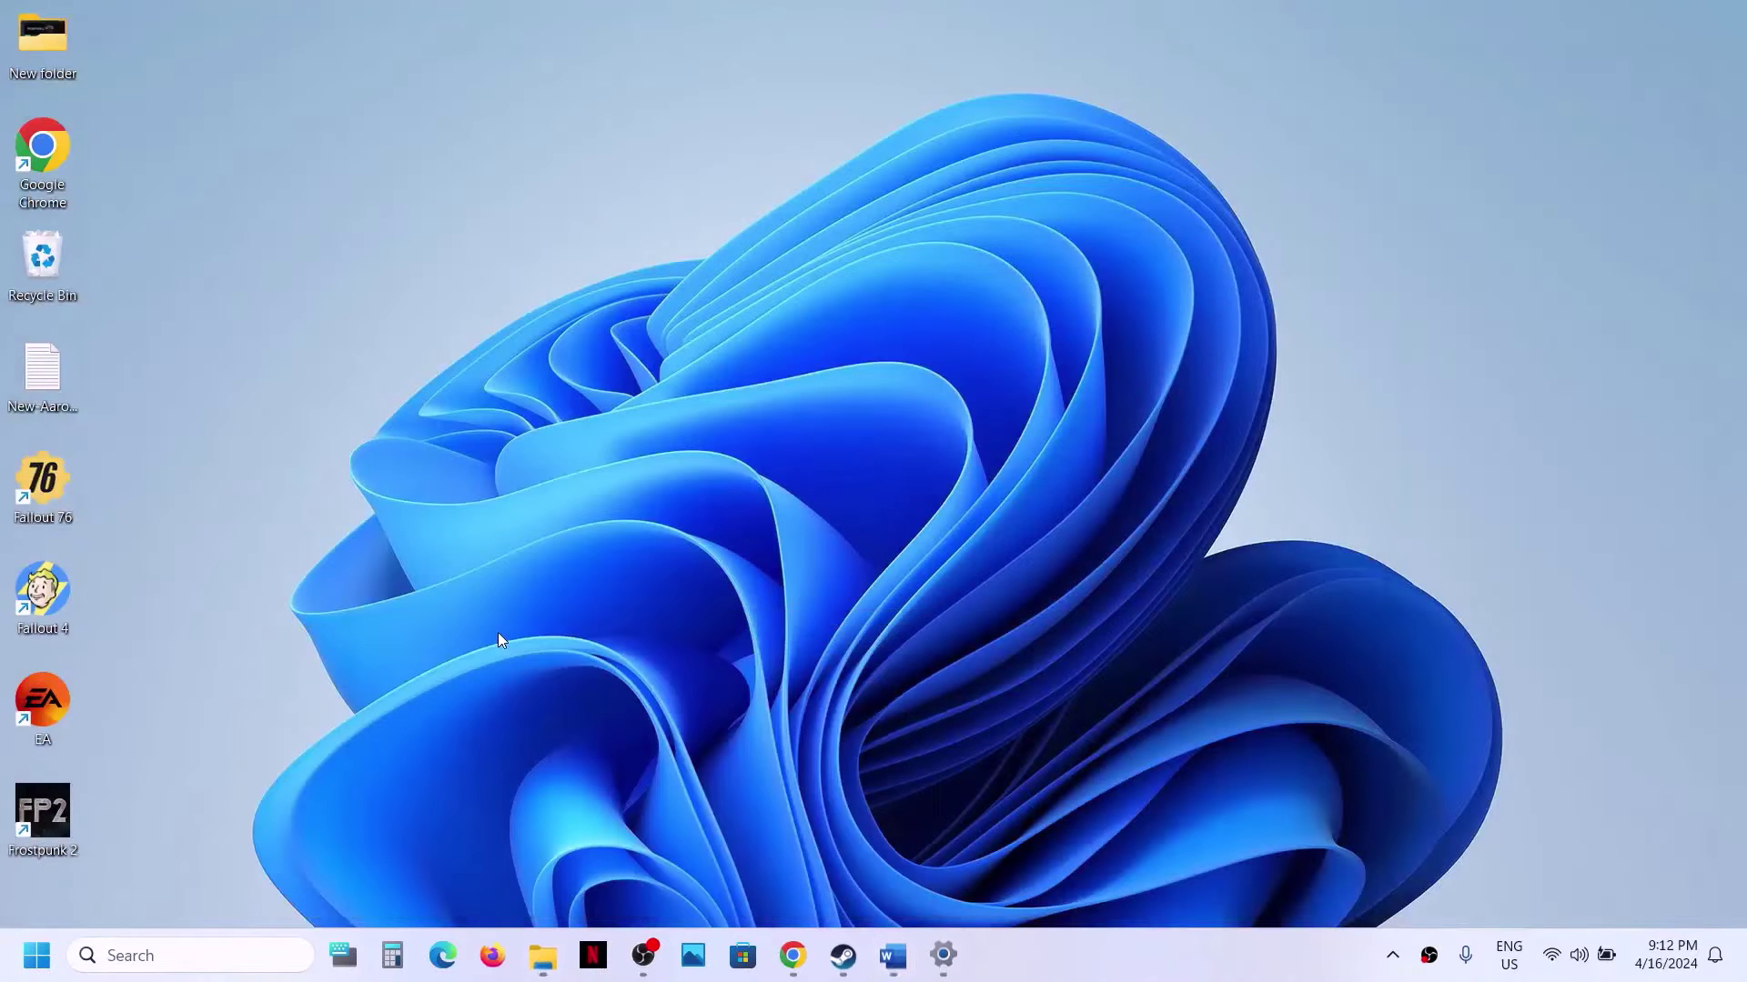
{"action": "right_click", "coordinate": [926, 417]}
{"action": "left_click", "coordinate": [1000, 798]}
{"action": "left_click", "coordinate": [1037, 598]}
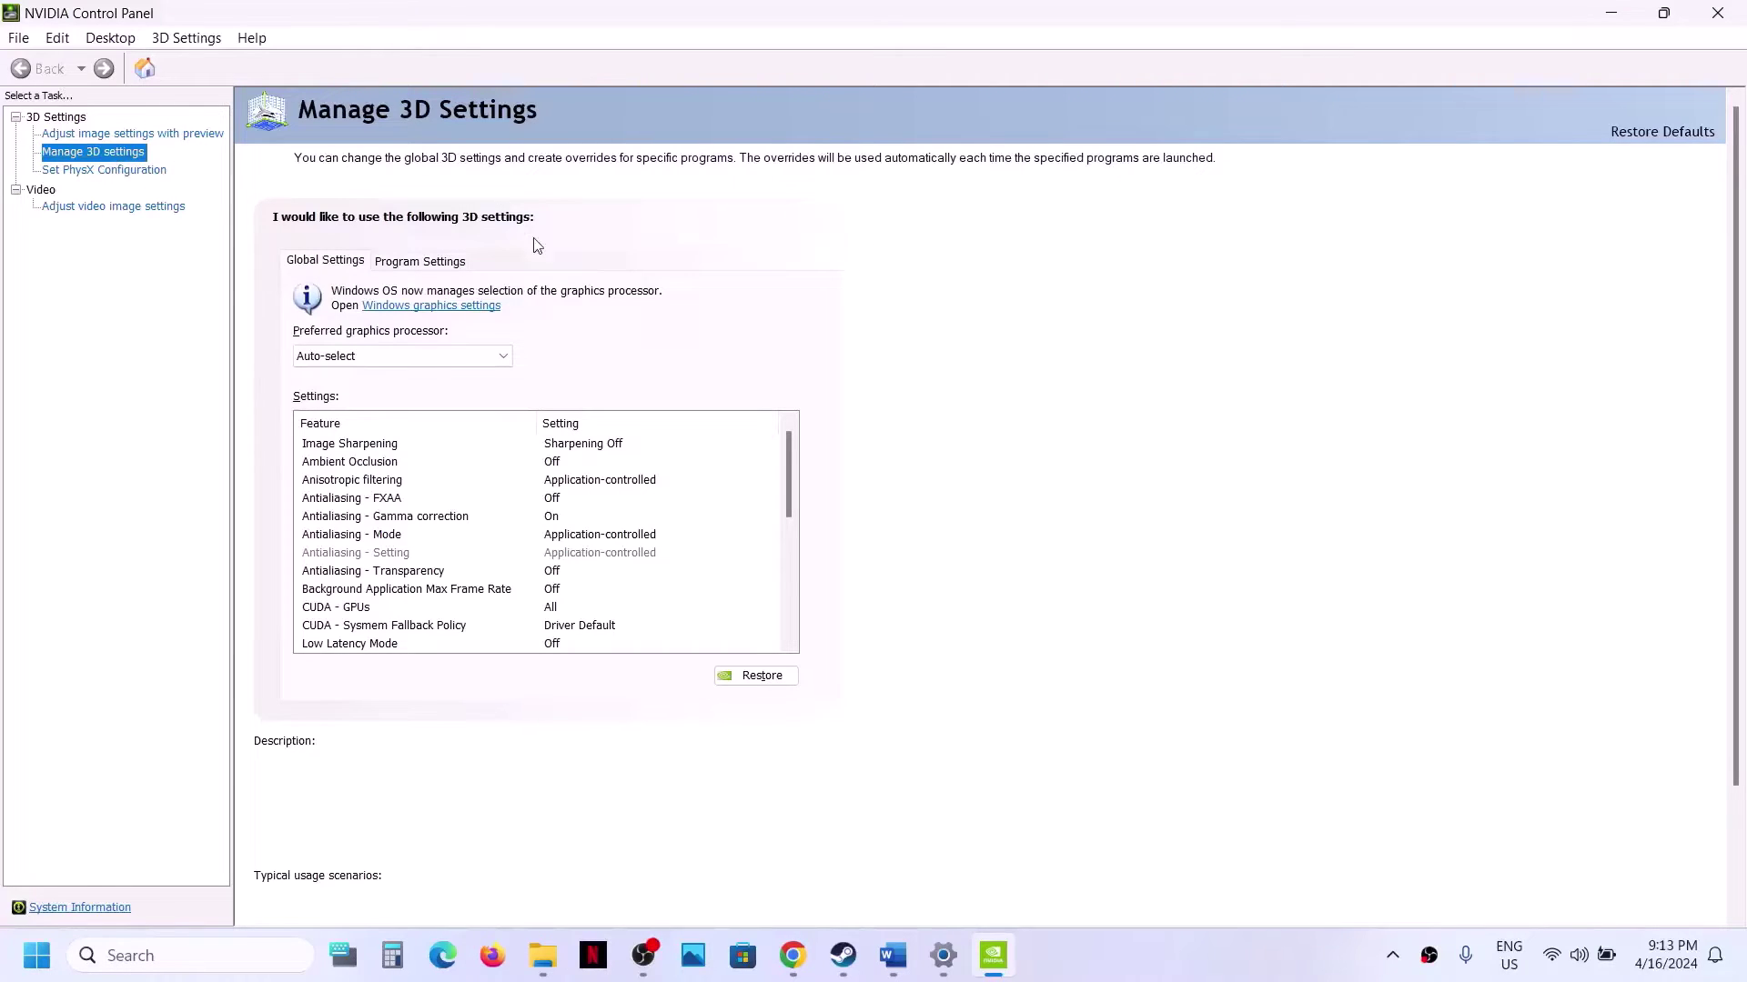
Open the program-specific 3D settings and select Frostpunk 2 in the list of programs to add.
{"action": "left_click", "coordinate": [429, 260]}
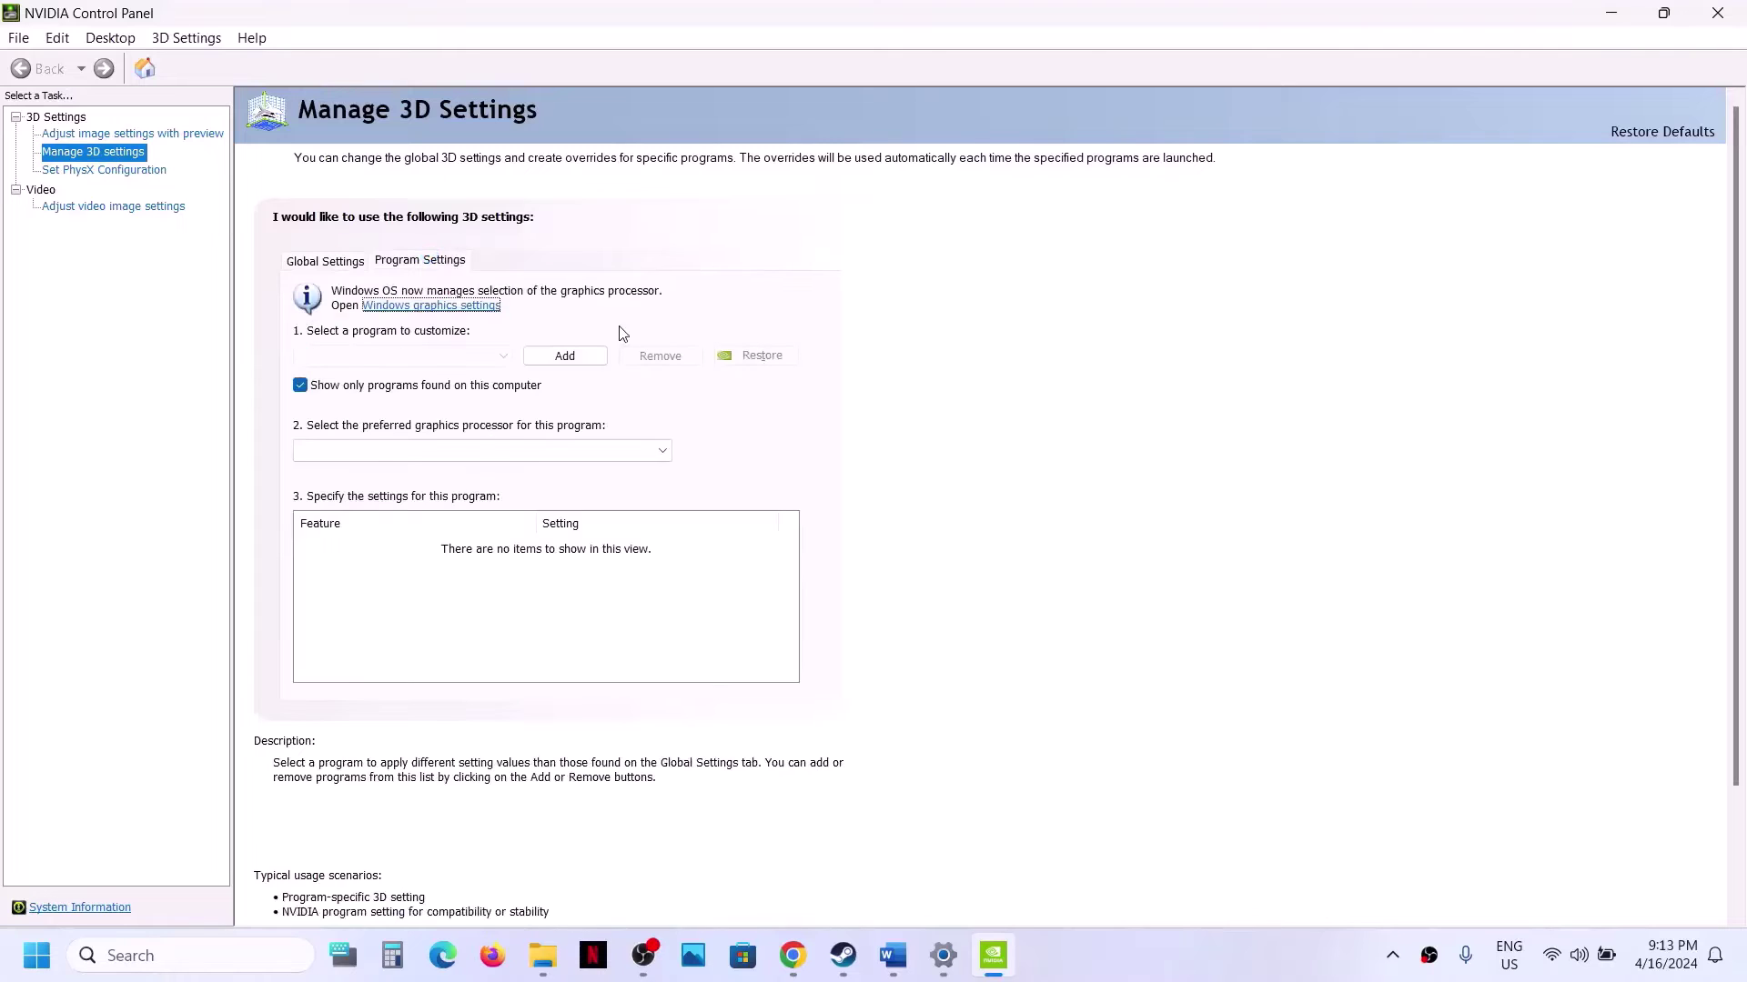
{"action": "left_click", "coordinate": [563, 356]}
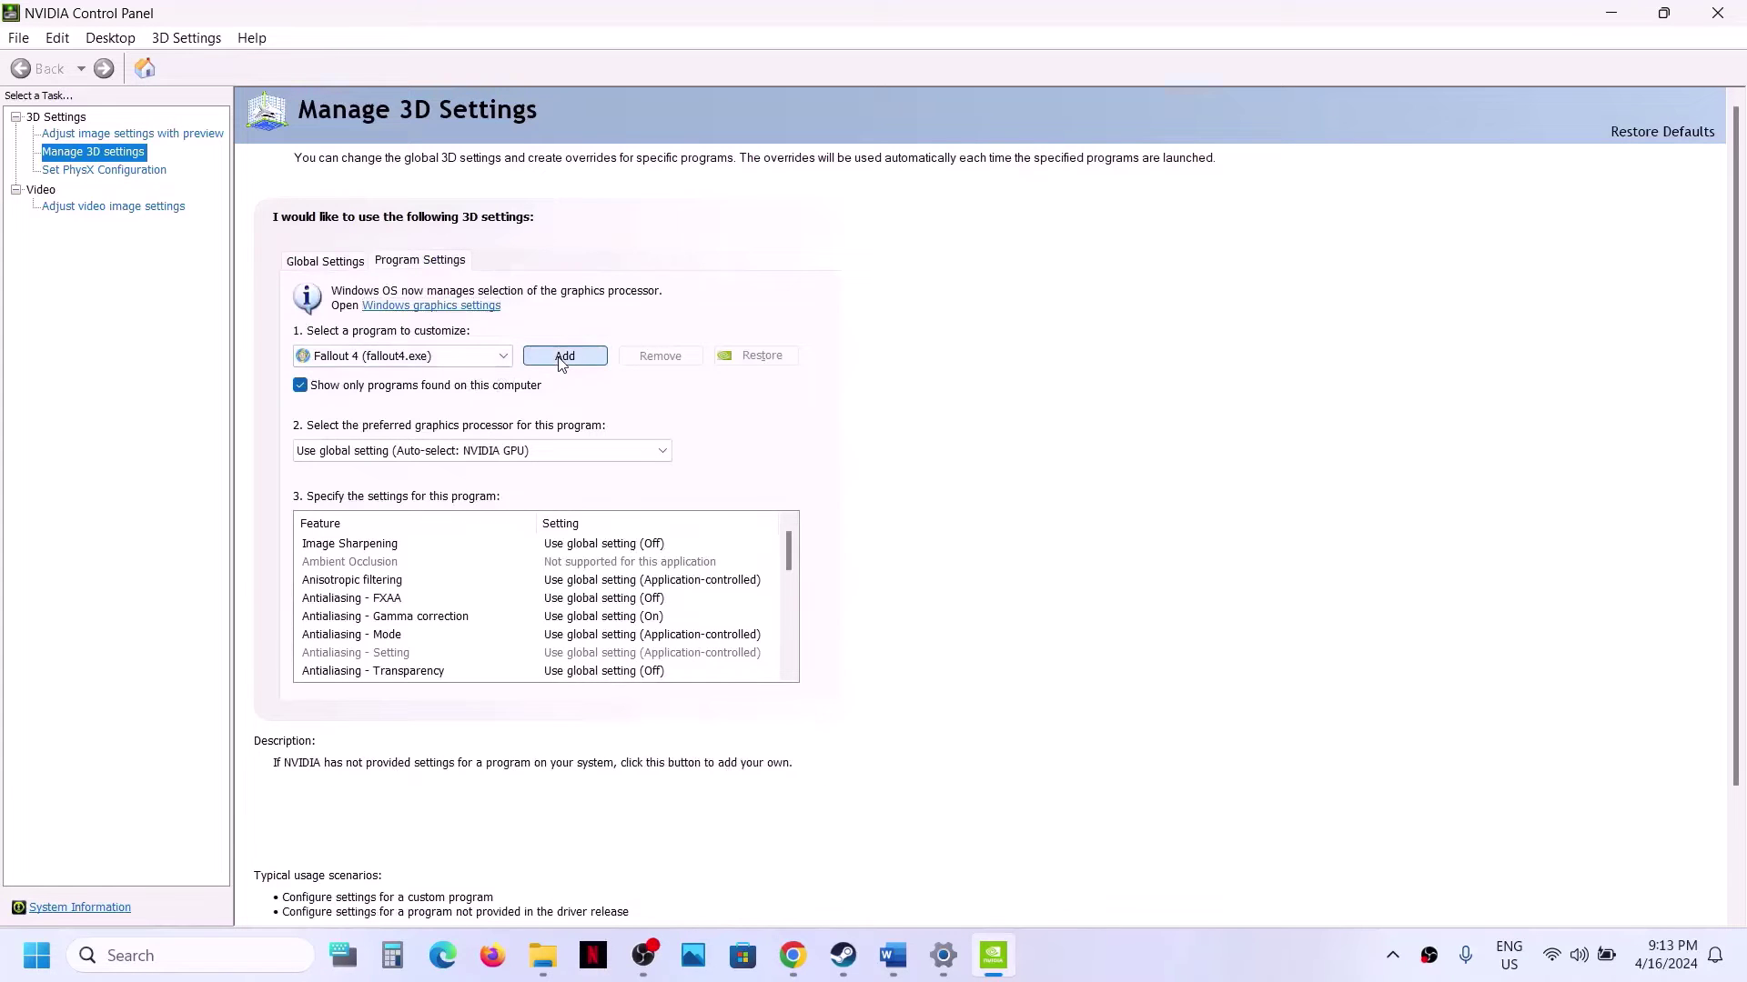
{"action": "scroll", "coordinate": [788, 485], "scroll_direction": "down", "scroll_amount": 4}
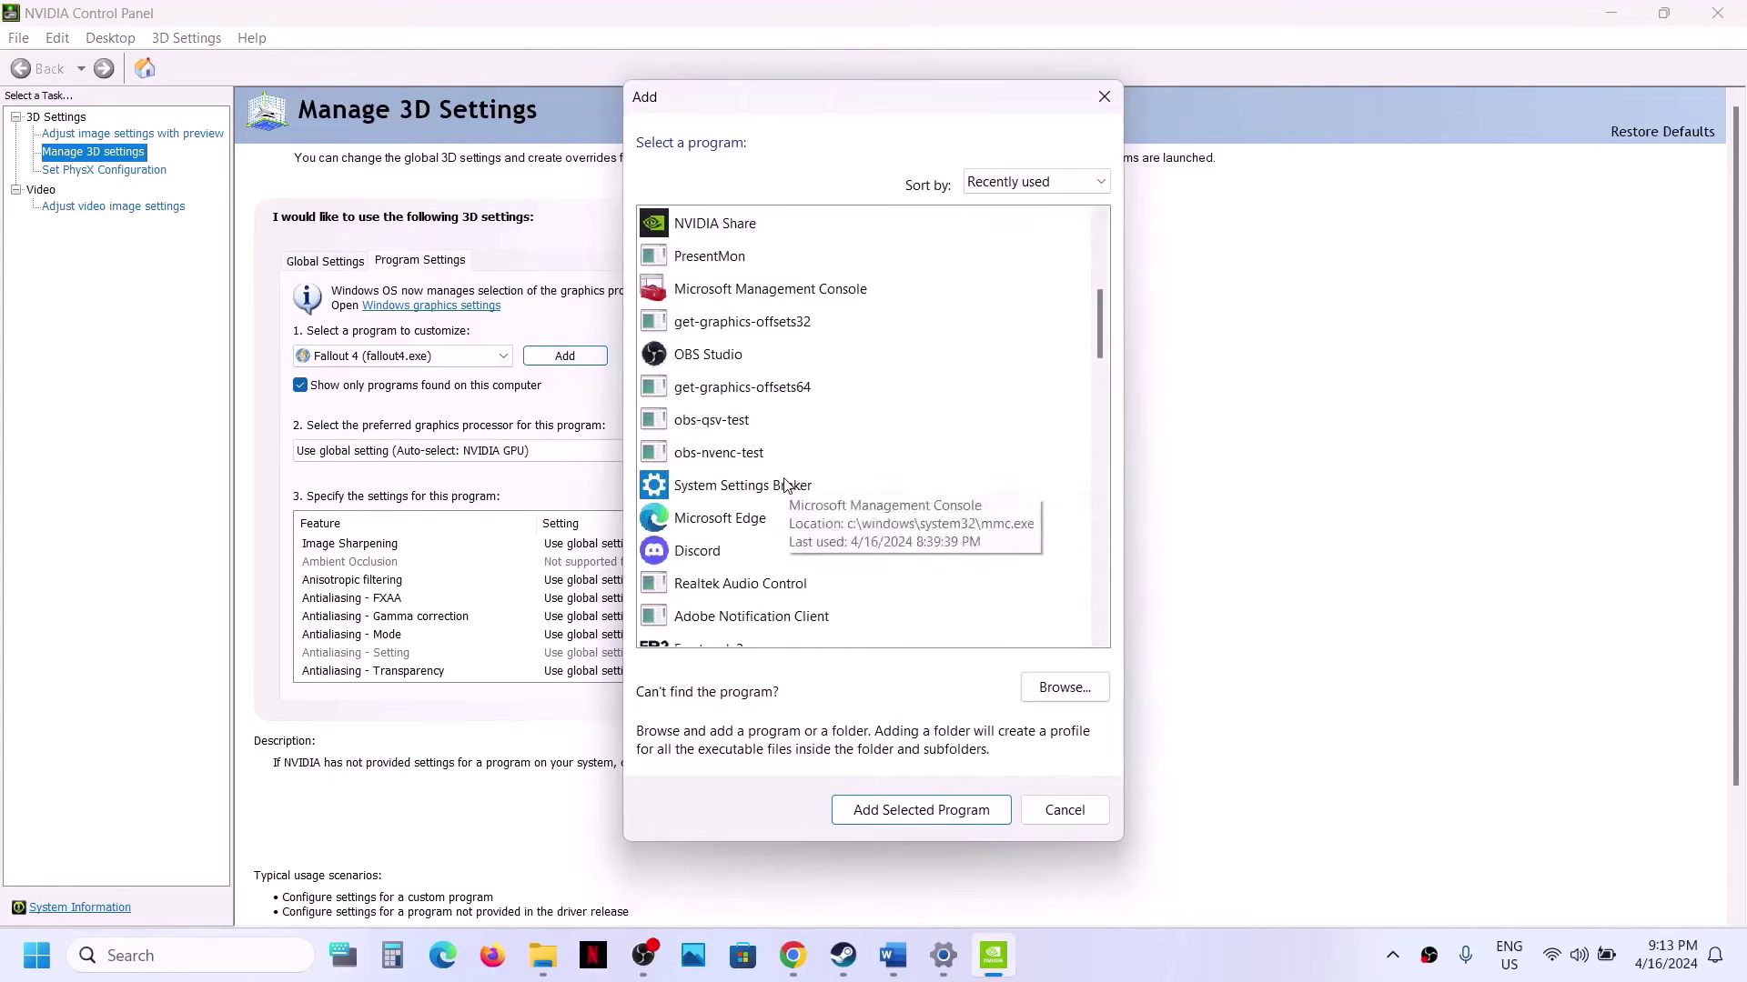
{"action": "scroll", "coordinate": [768, 473], "scroll_direction": "down", "scroll_amount": 4}
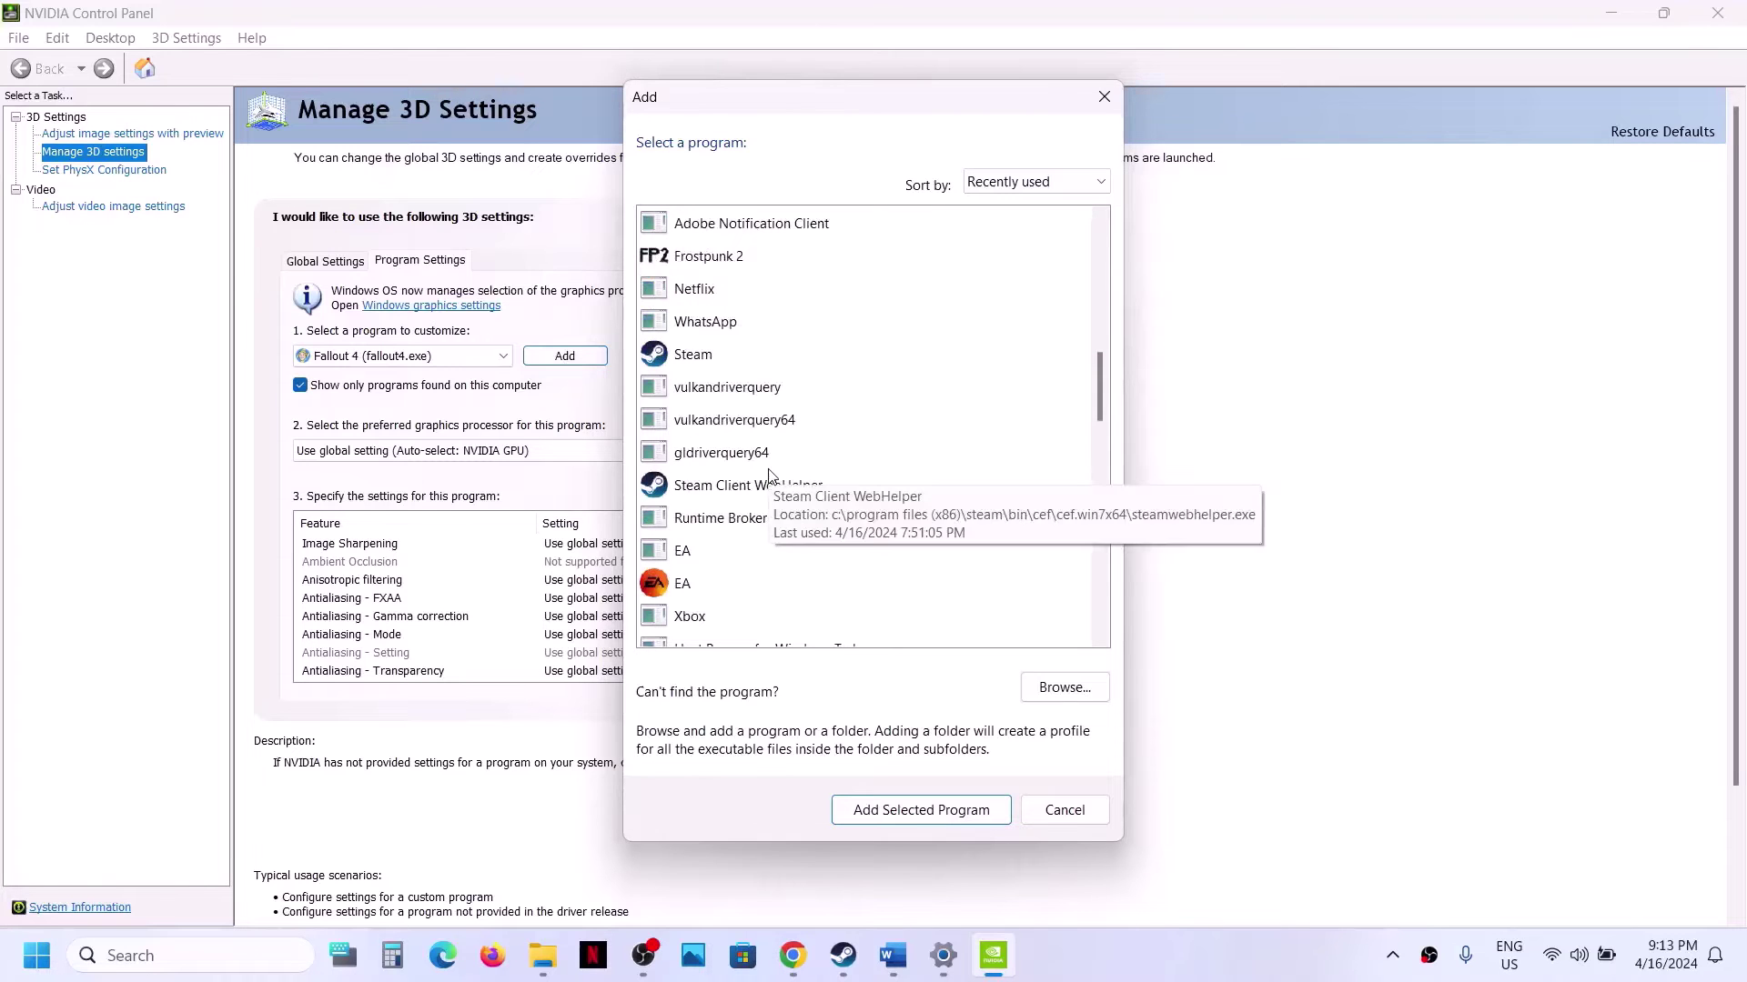
{"action": "left_click", "coordinate": [696, 265]}
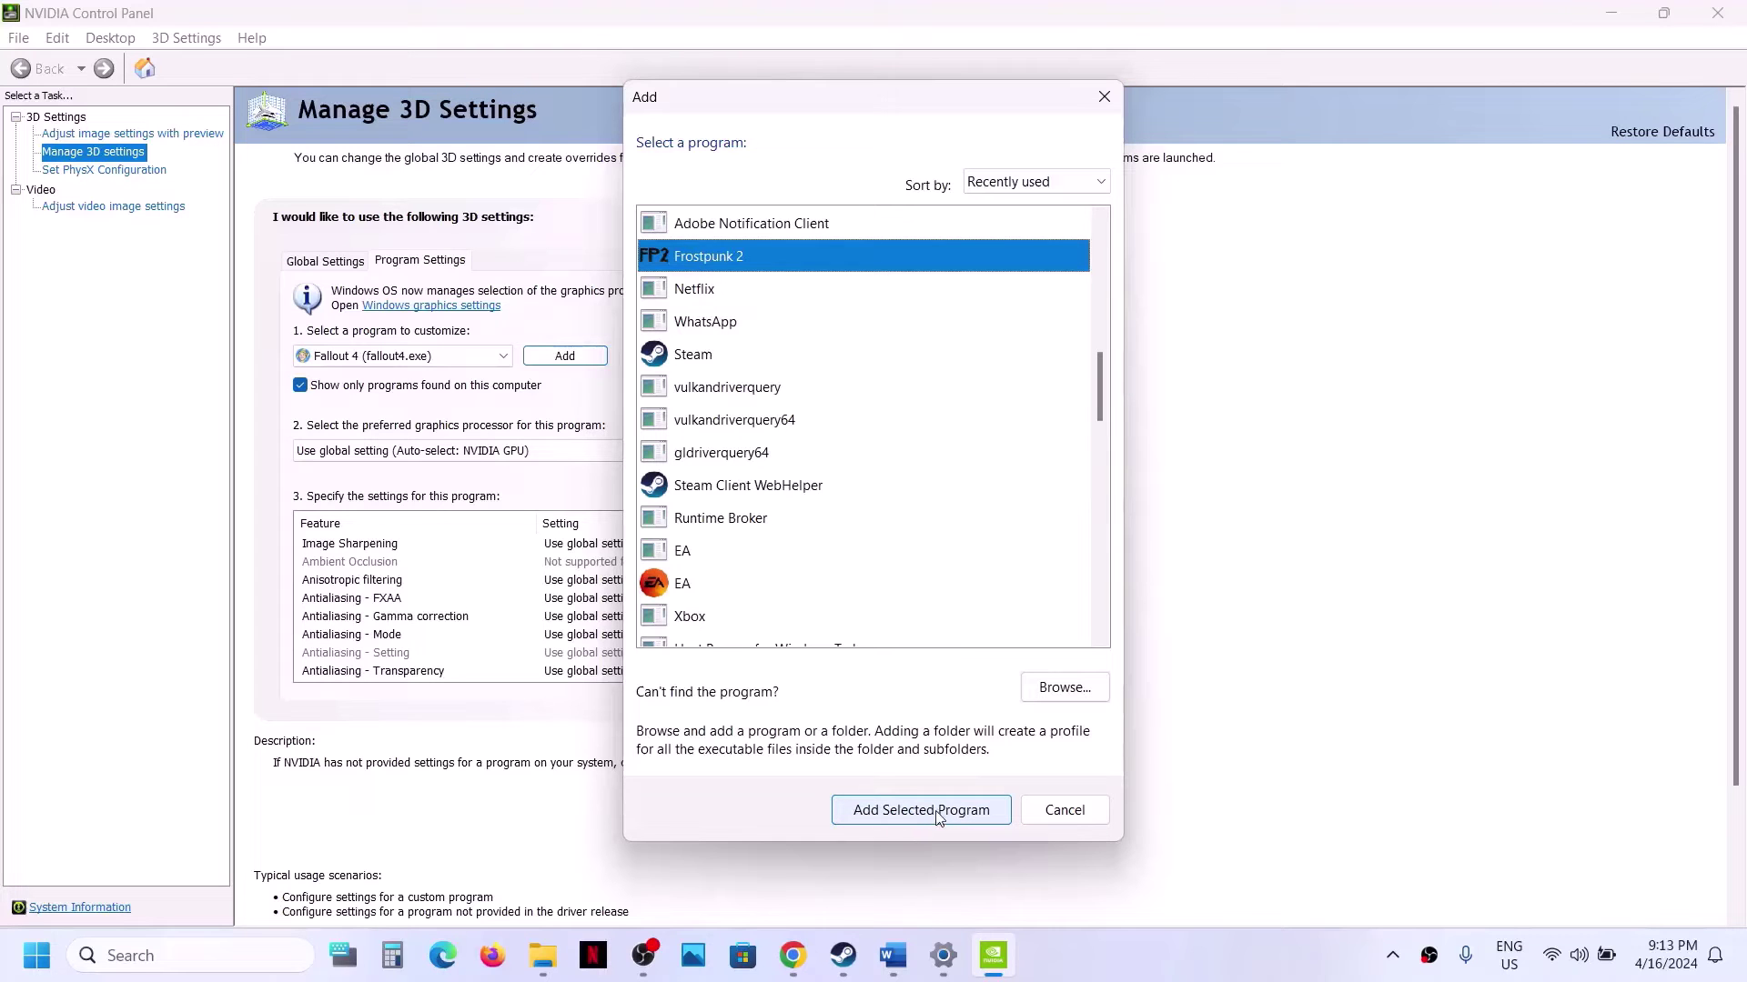
Browse for a program file and go to the Steam folder in C:\Program Files (x86).
{"action": "left_click", "coordinate": [1064, 688]}
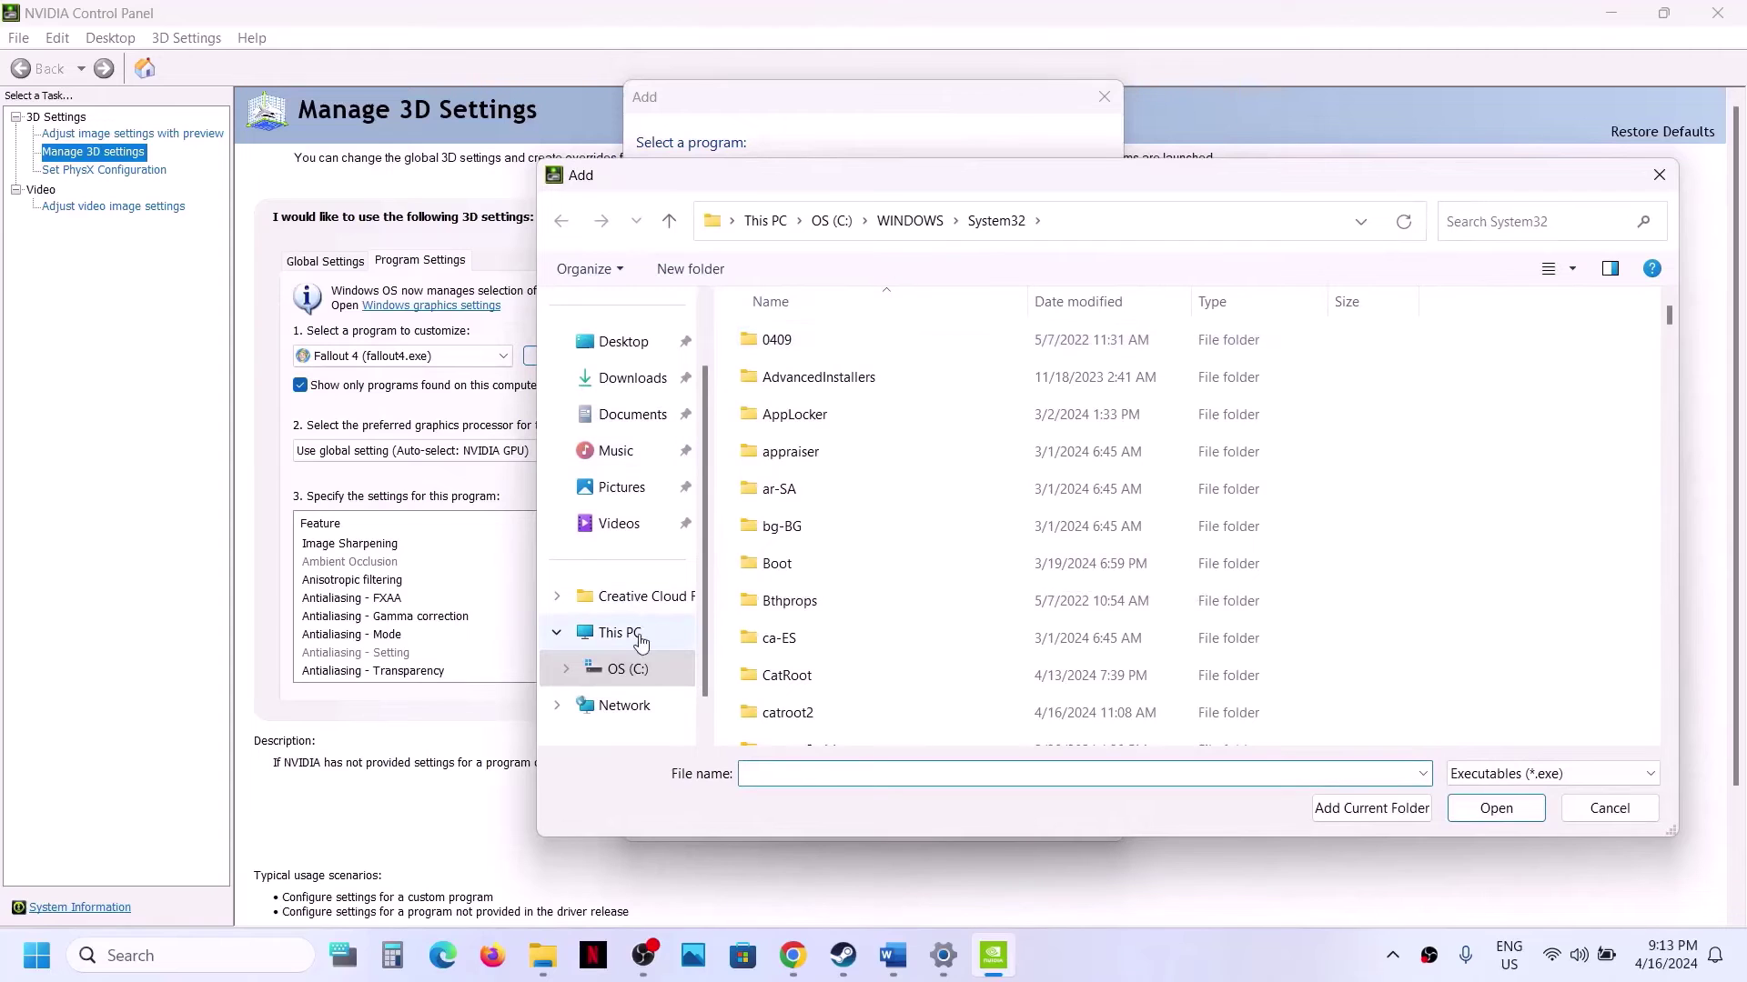
{"action": "left_click", "coordinate": [642, 641]}
{"action": "double_click", "coordinate": [875, 356]}
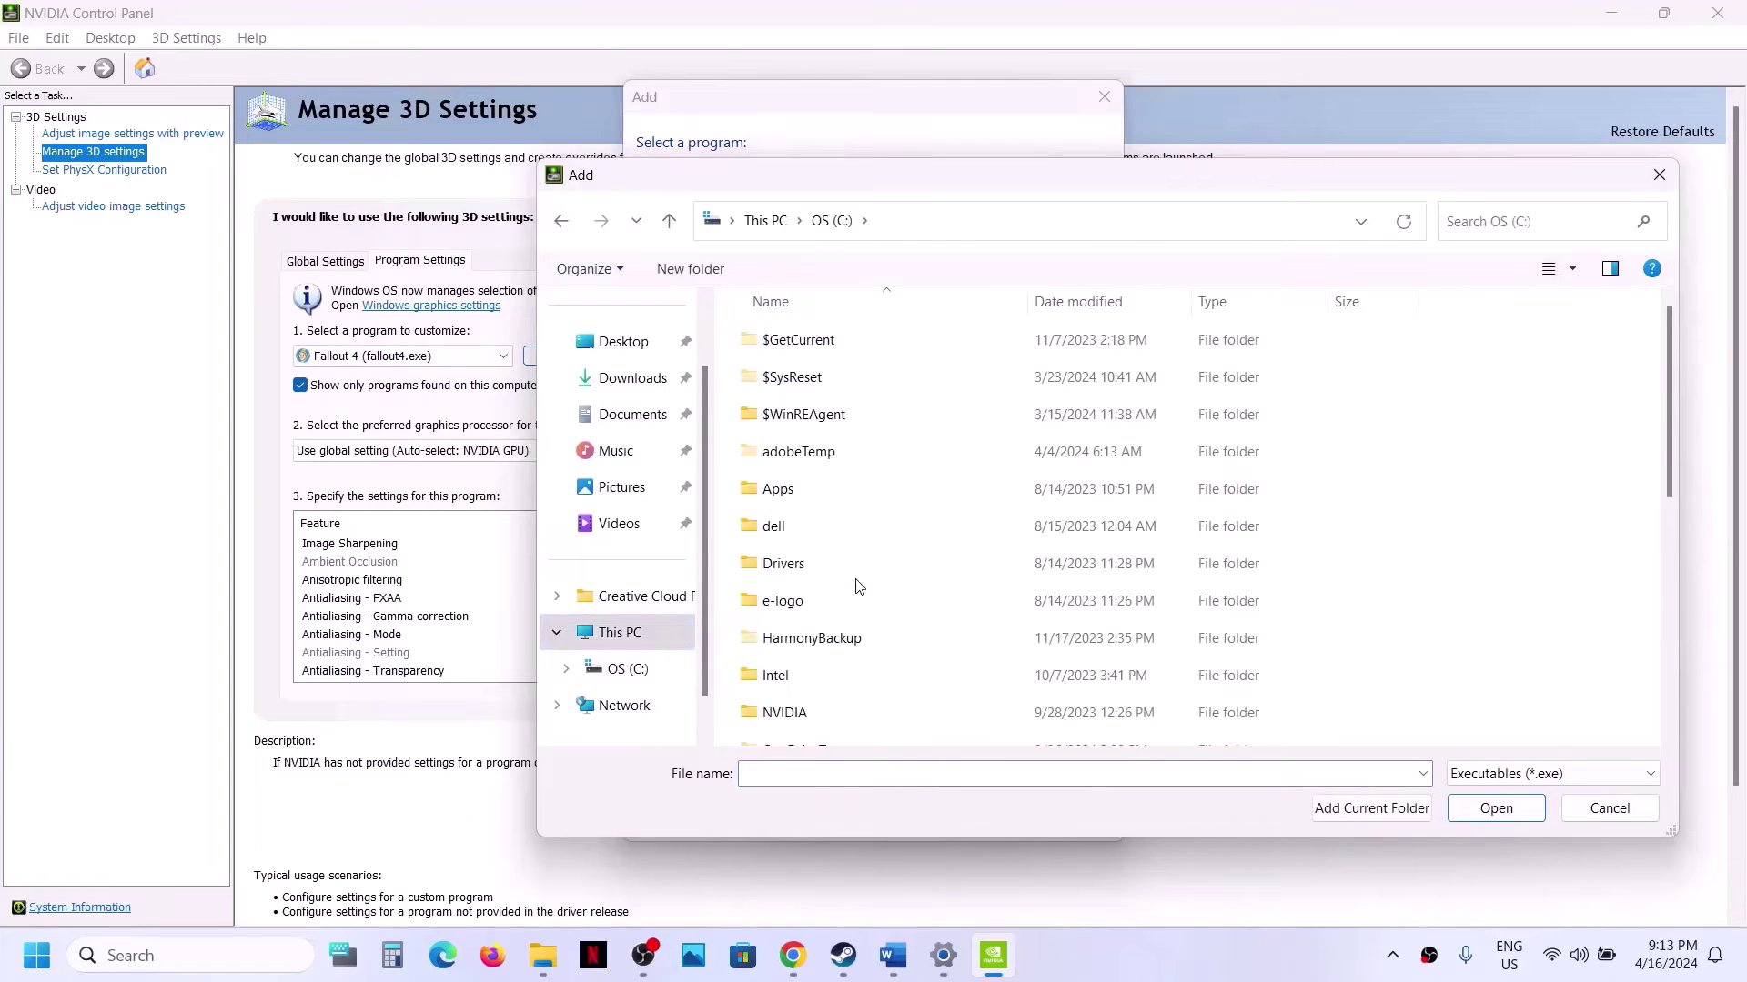
{"action": "scroll", "coordinate": [855, 587], "scroll_direction": "down", "scroll_amount": 3}
{"action": "double_click", "coordinate": [855, 647]}
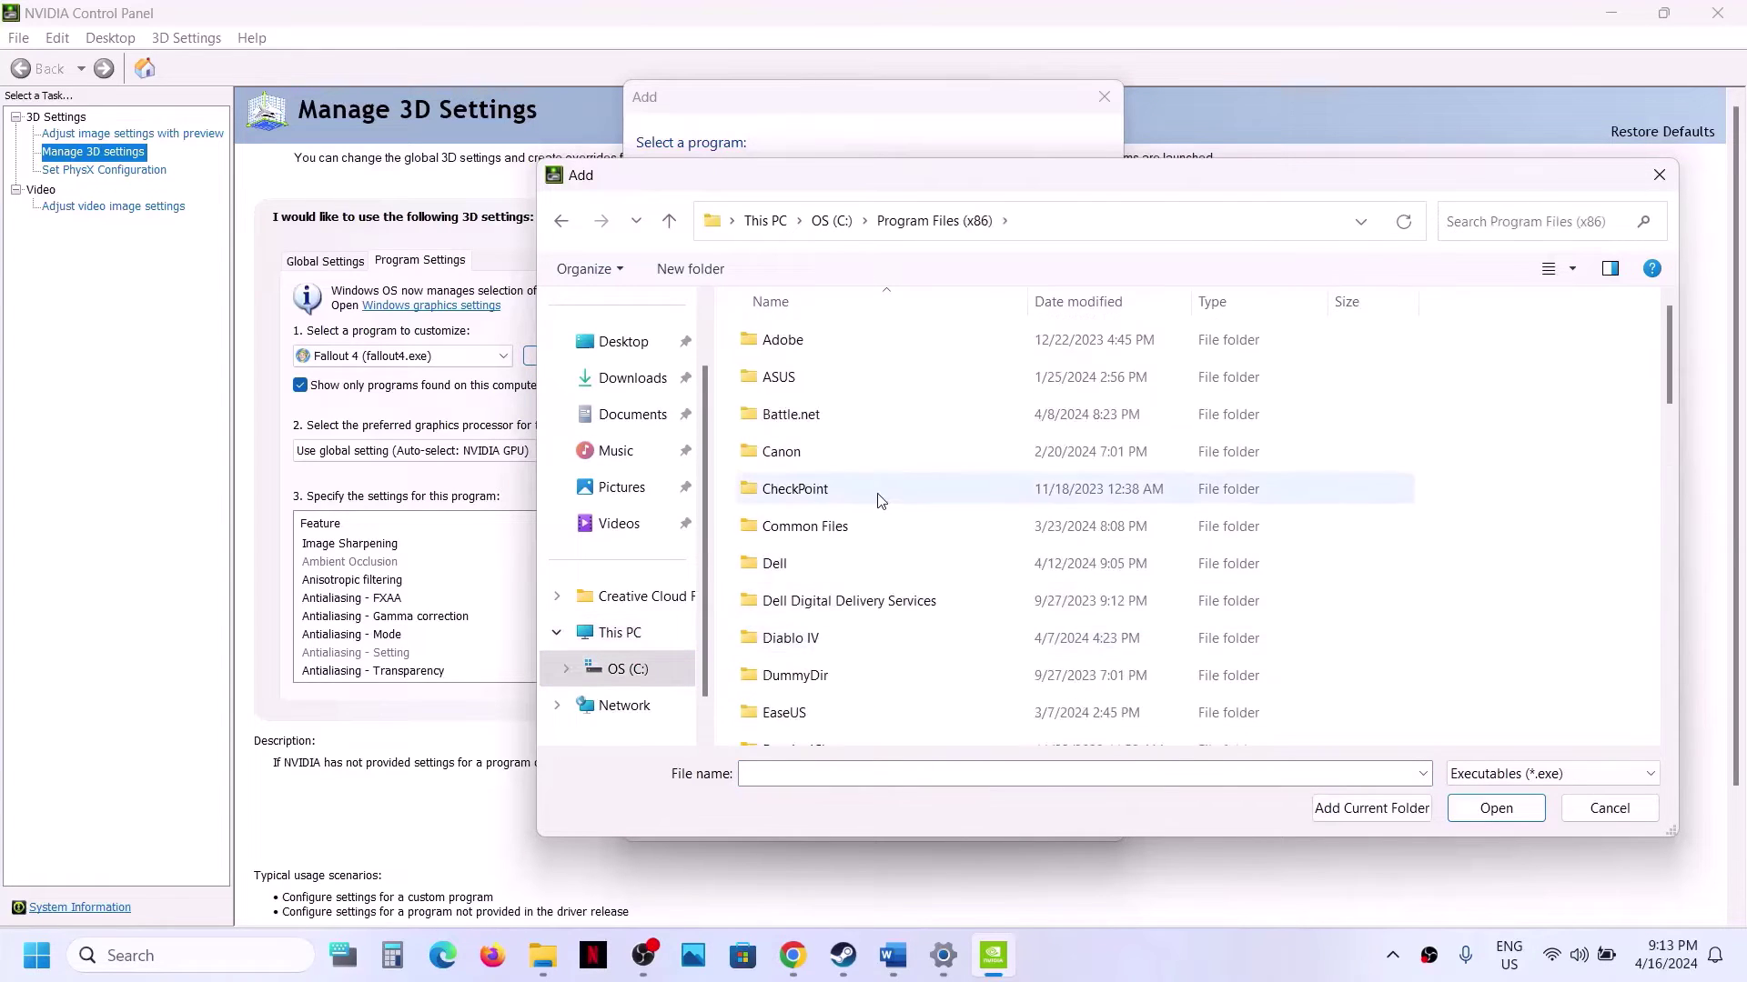
{"action": "scroll", "coordinate": [878, 501], "scroll_direction": "down", "scroll_amount": 8}
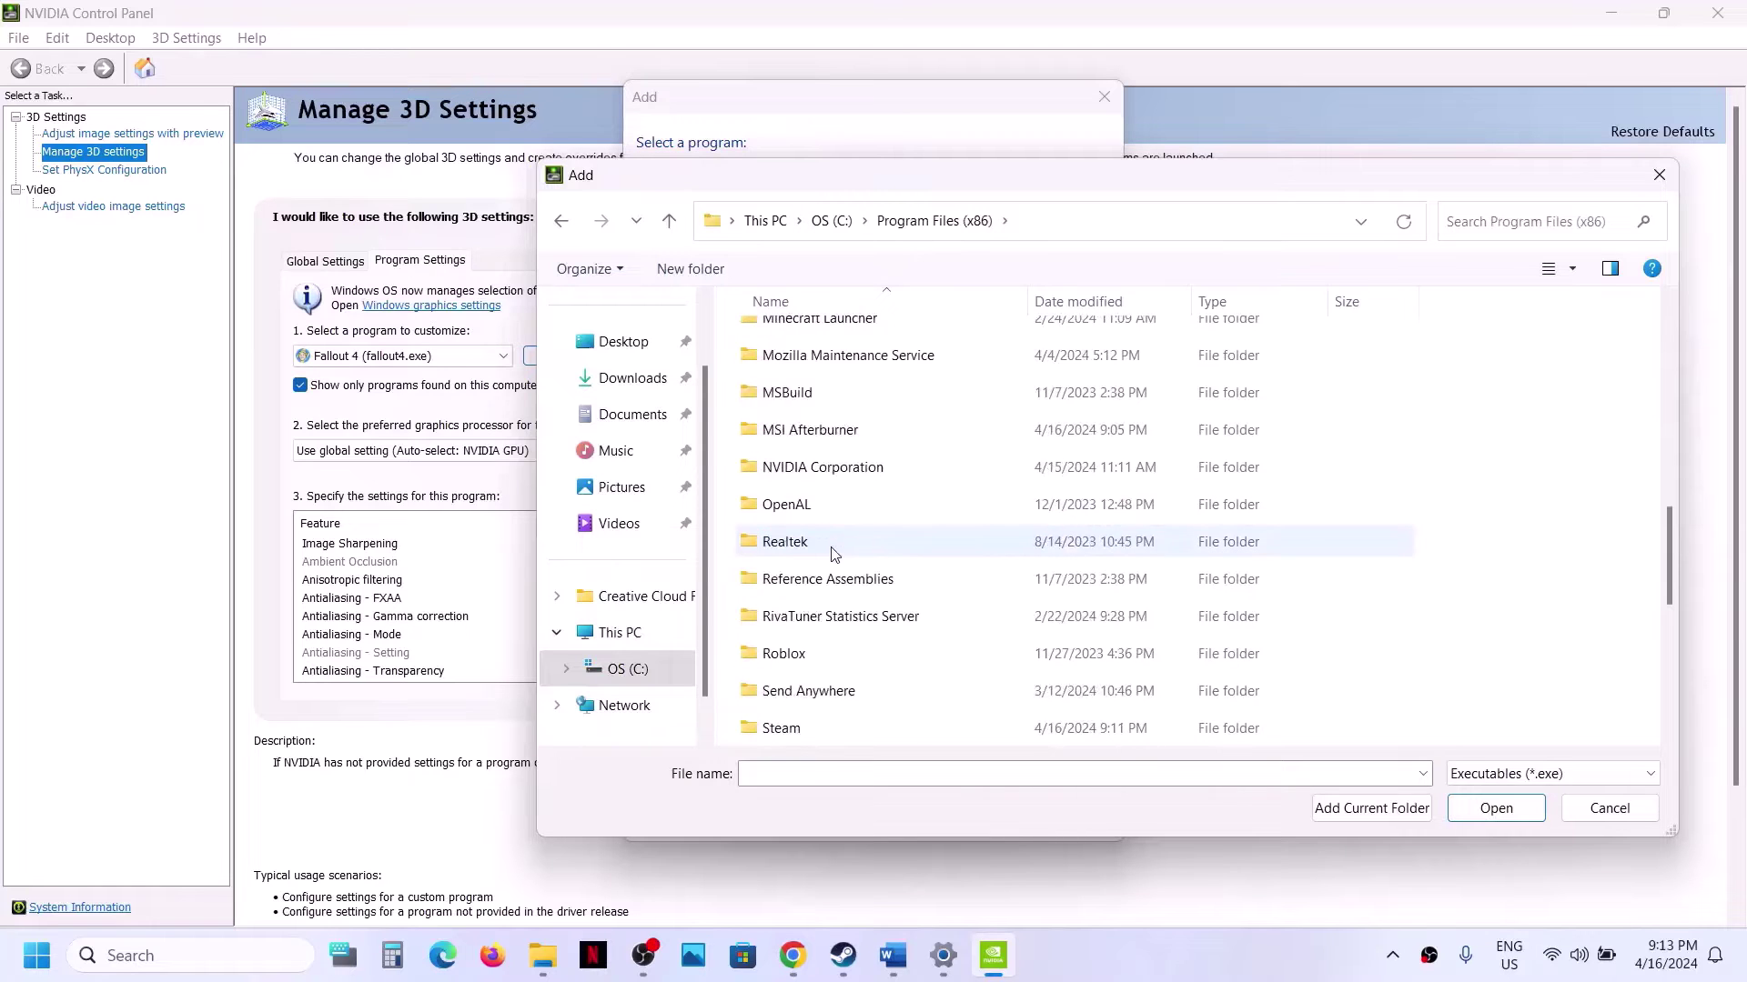
{"action": "scroll", "coordinate": [828, 573], "scroll_direction": "down", "scroll_amount": 2}
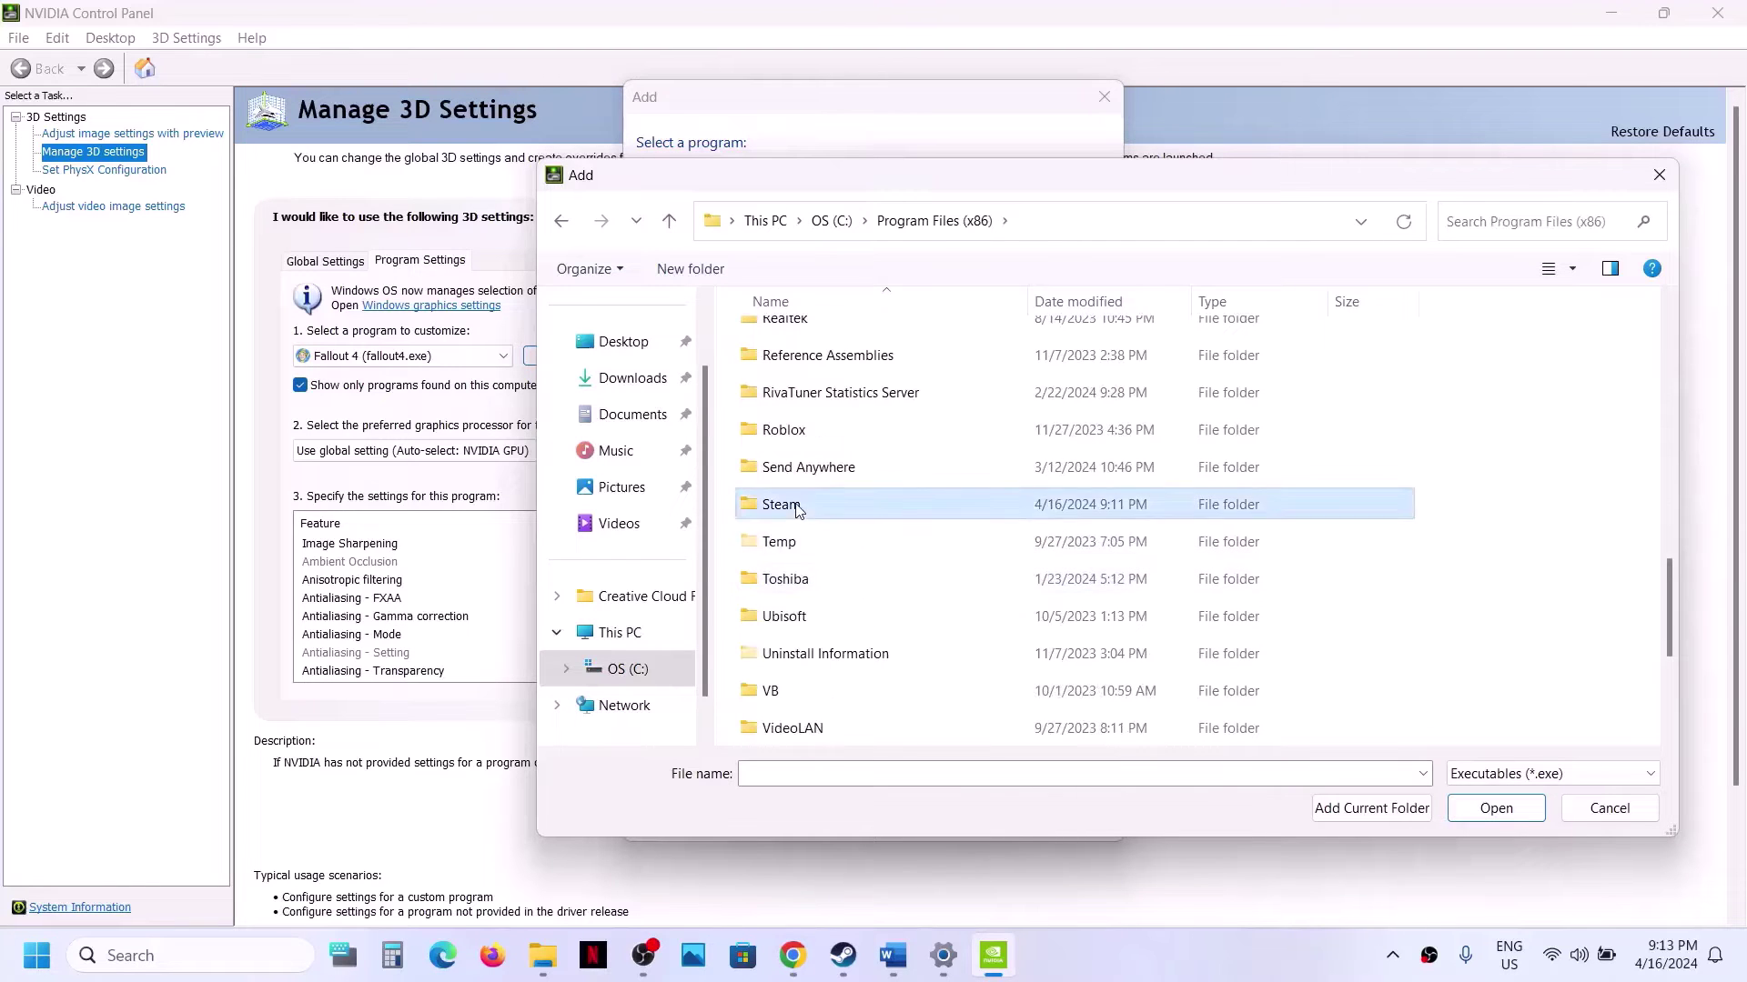
{"action": "double_click", "coordinate": [818, 547]}
Add Frostpunk2BetaShipping from the steamapps\common\Frostpunk2 folder as a program to customize.
{"action": "scroll", "coordinate": [827, 546], "scroll_direction": "down", "scroll_amount": 5}
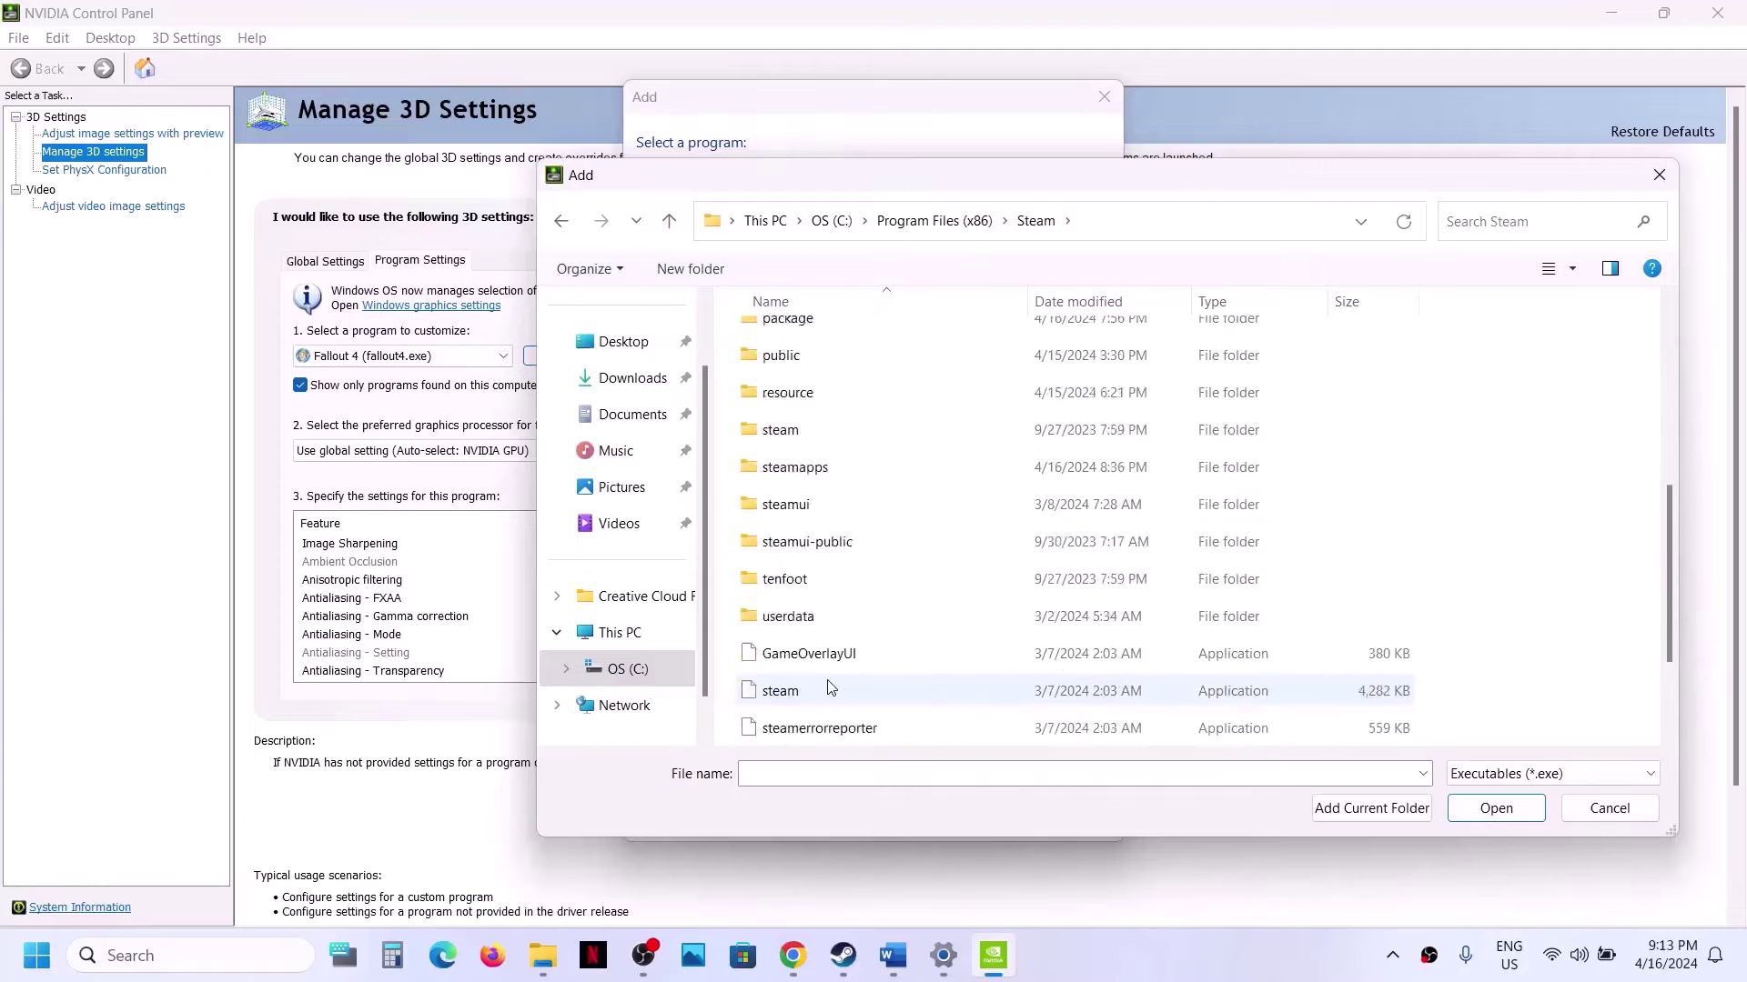
{"action": "double_click", "coordinate": [773, 355]}
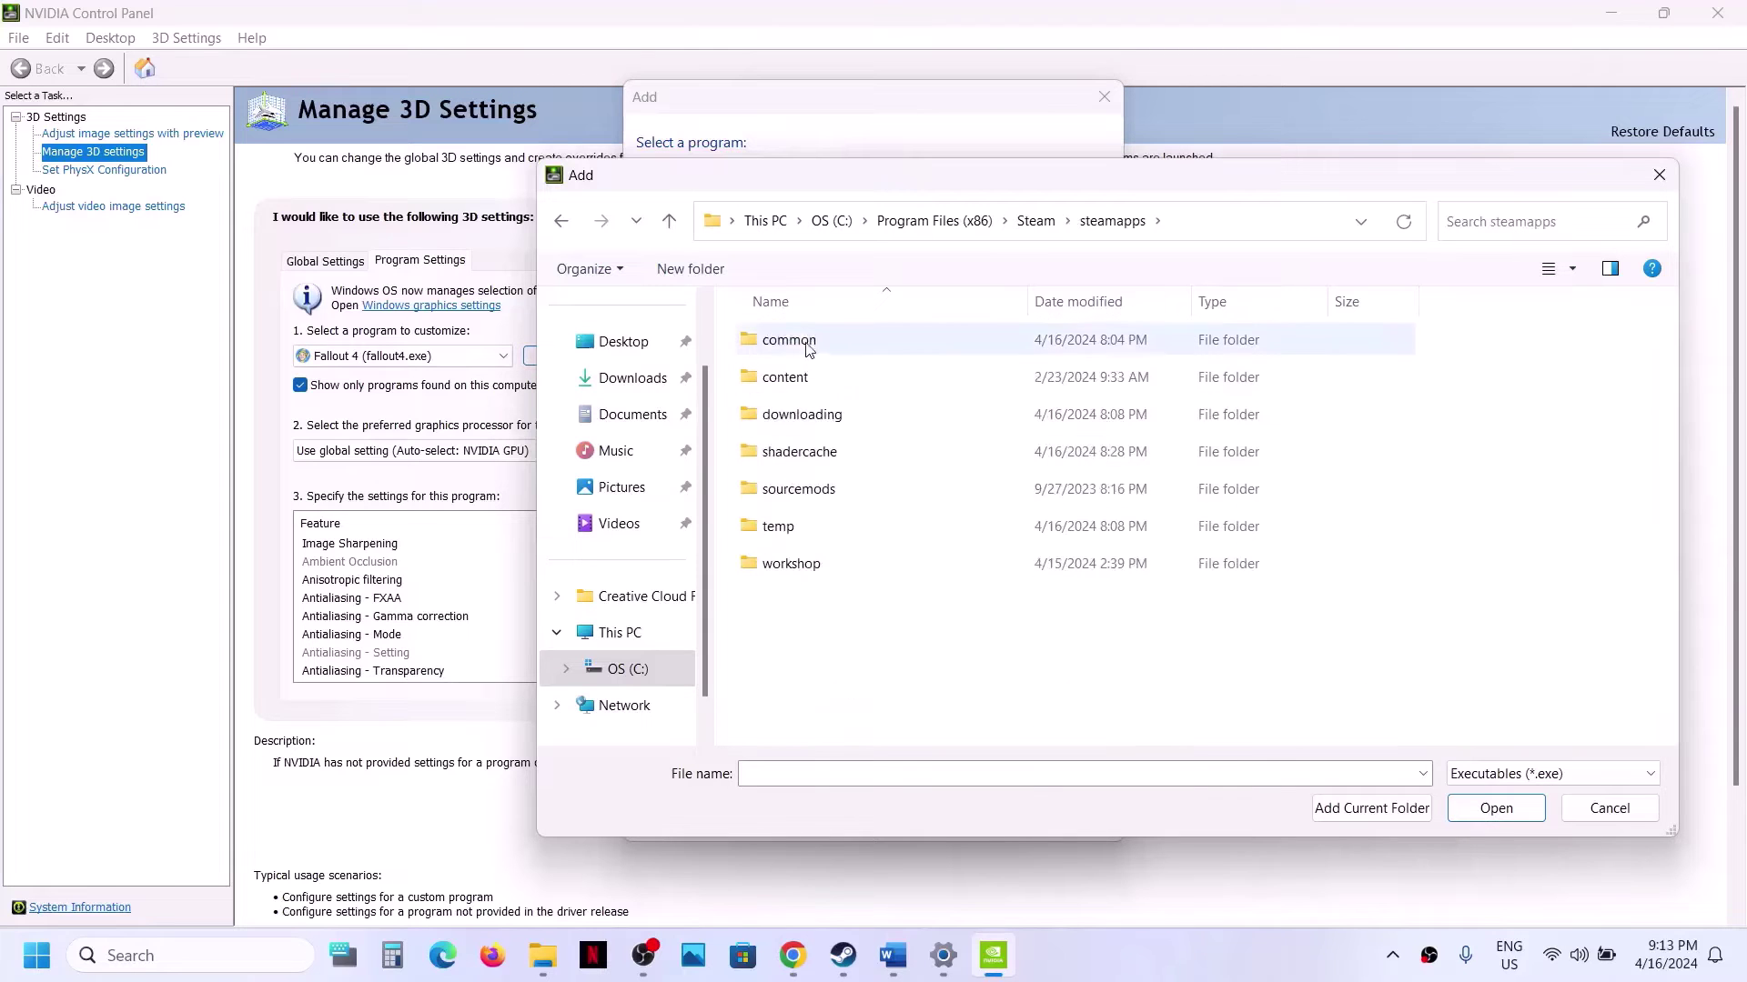
{"action": "double_click", "coordinate": [799, 349]}
{"action": "double_click", "coordinate": [804, 414]}
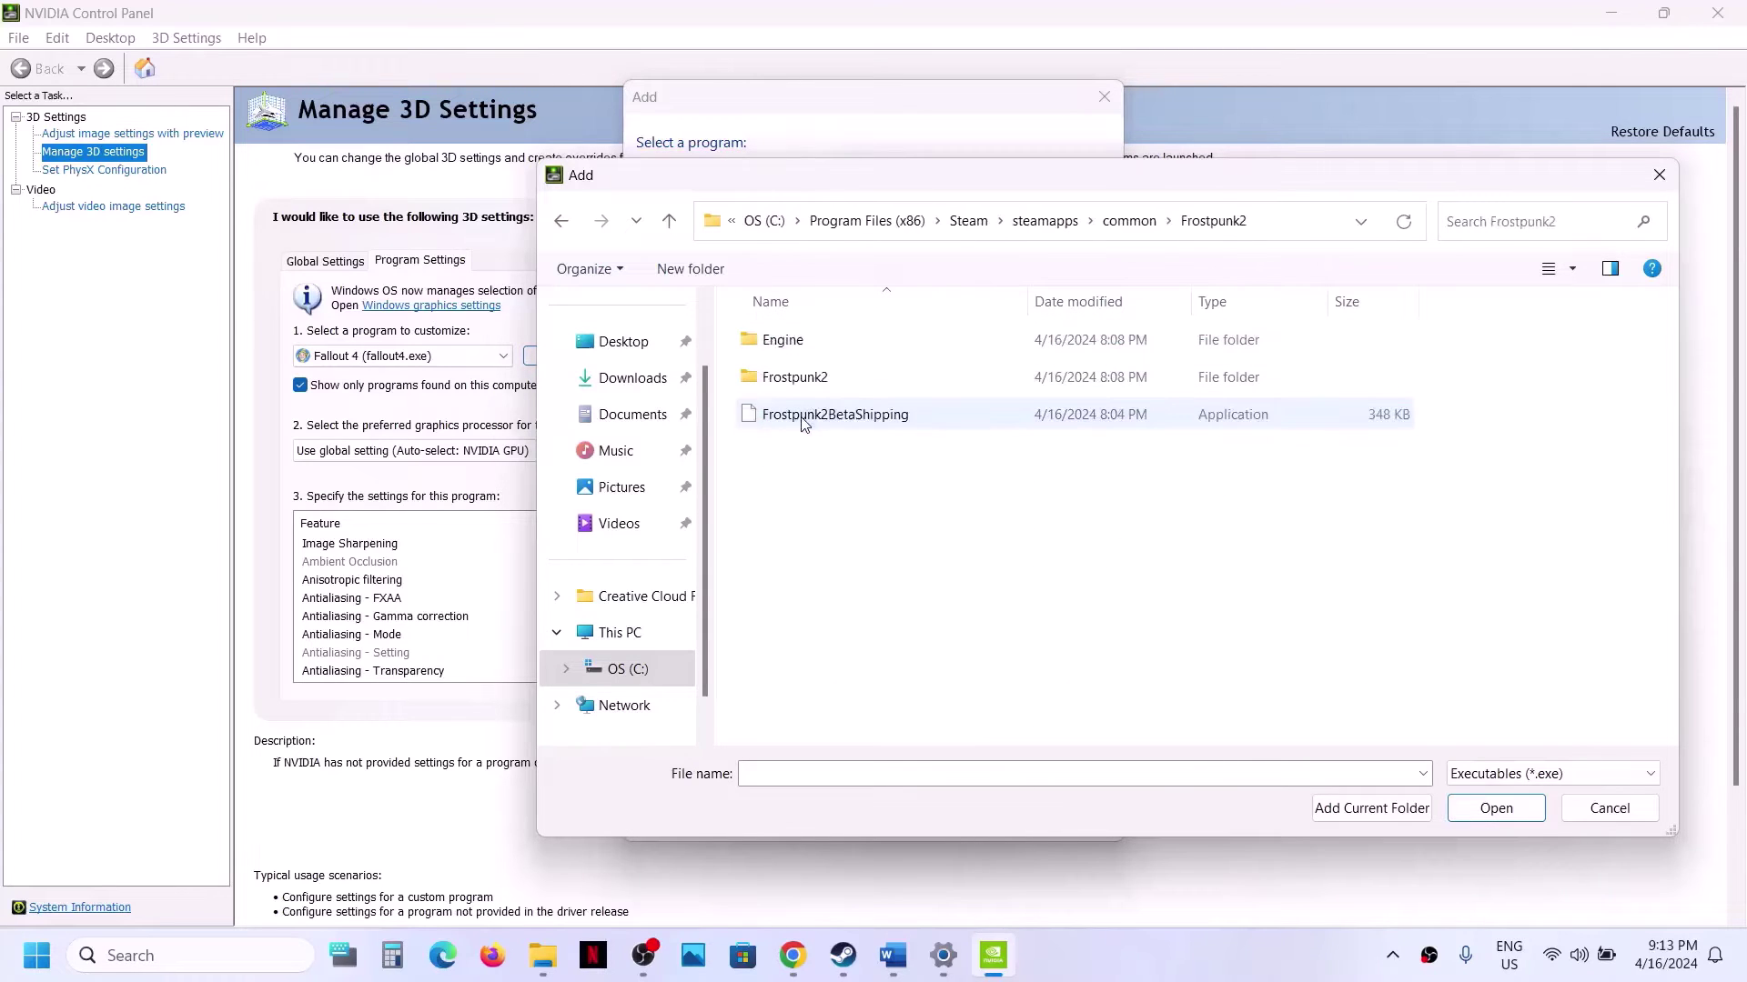
{"action": "left_click", "coordinate": [813, 418]}
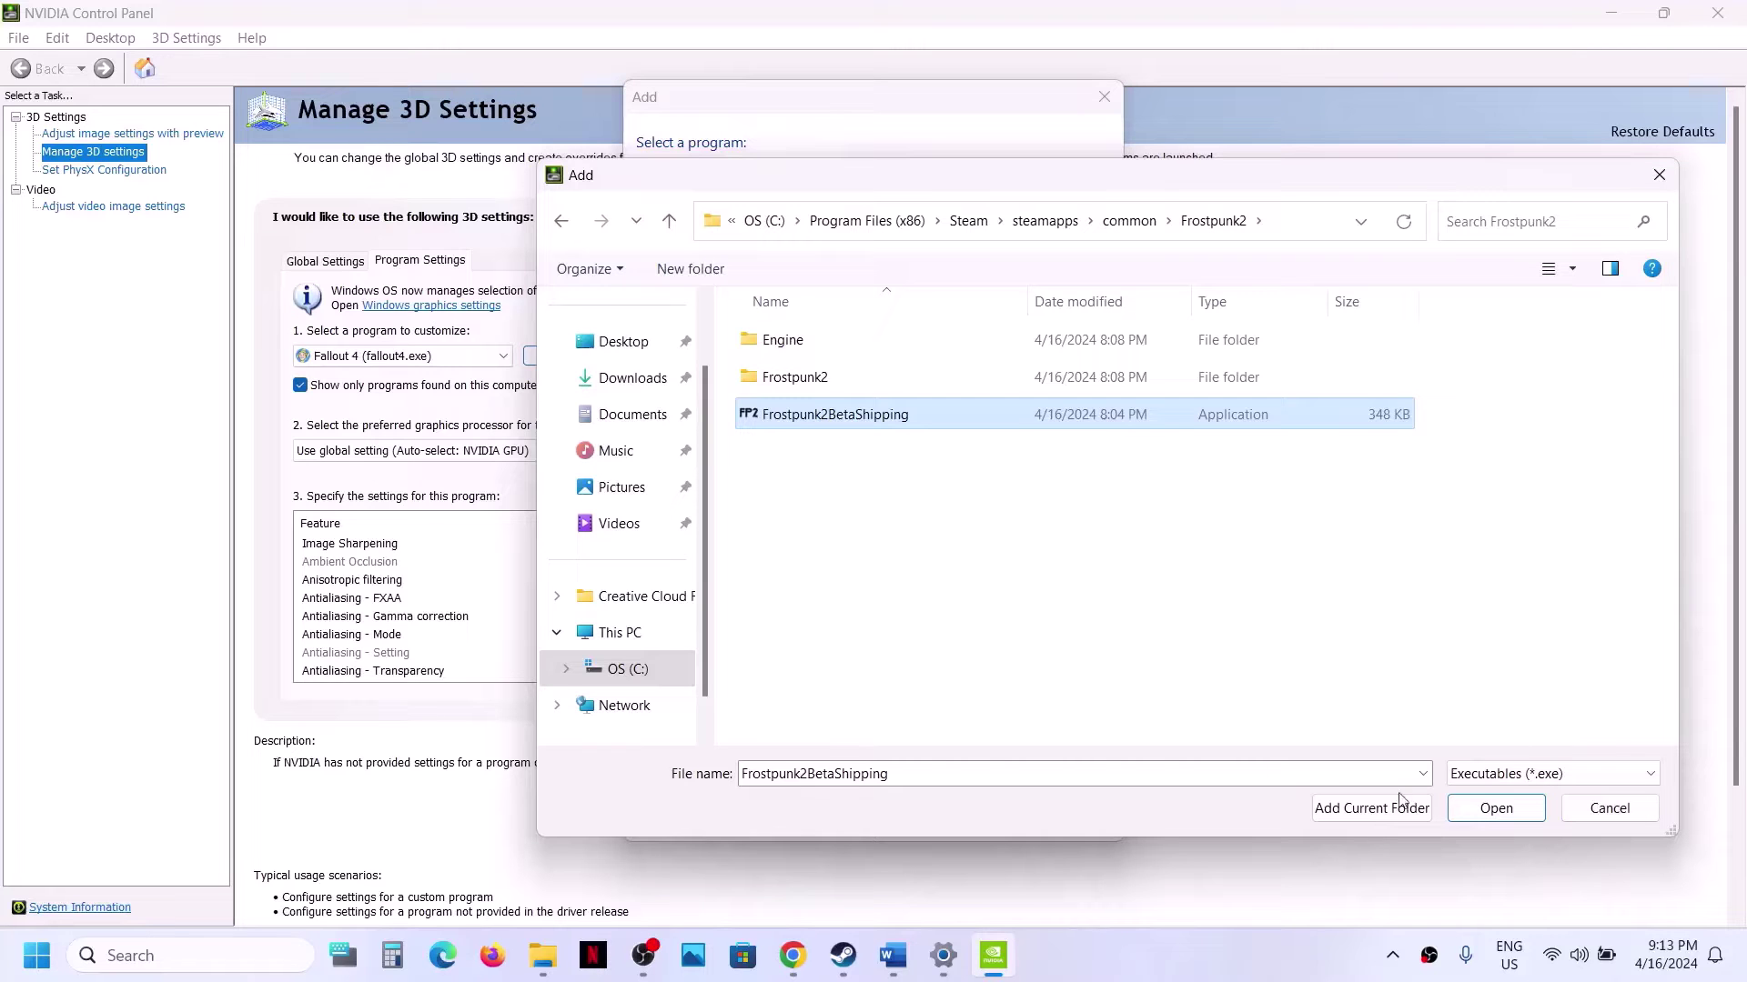
{"action": "left_click", "coordinate": [1495, 809]}
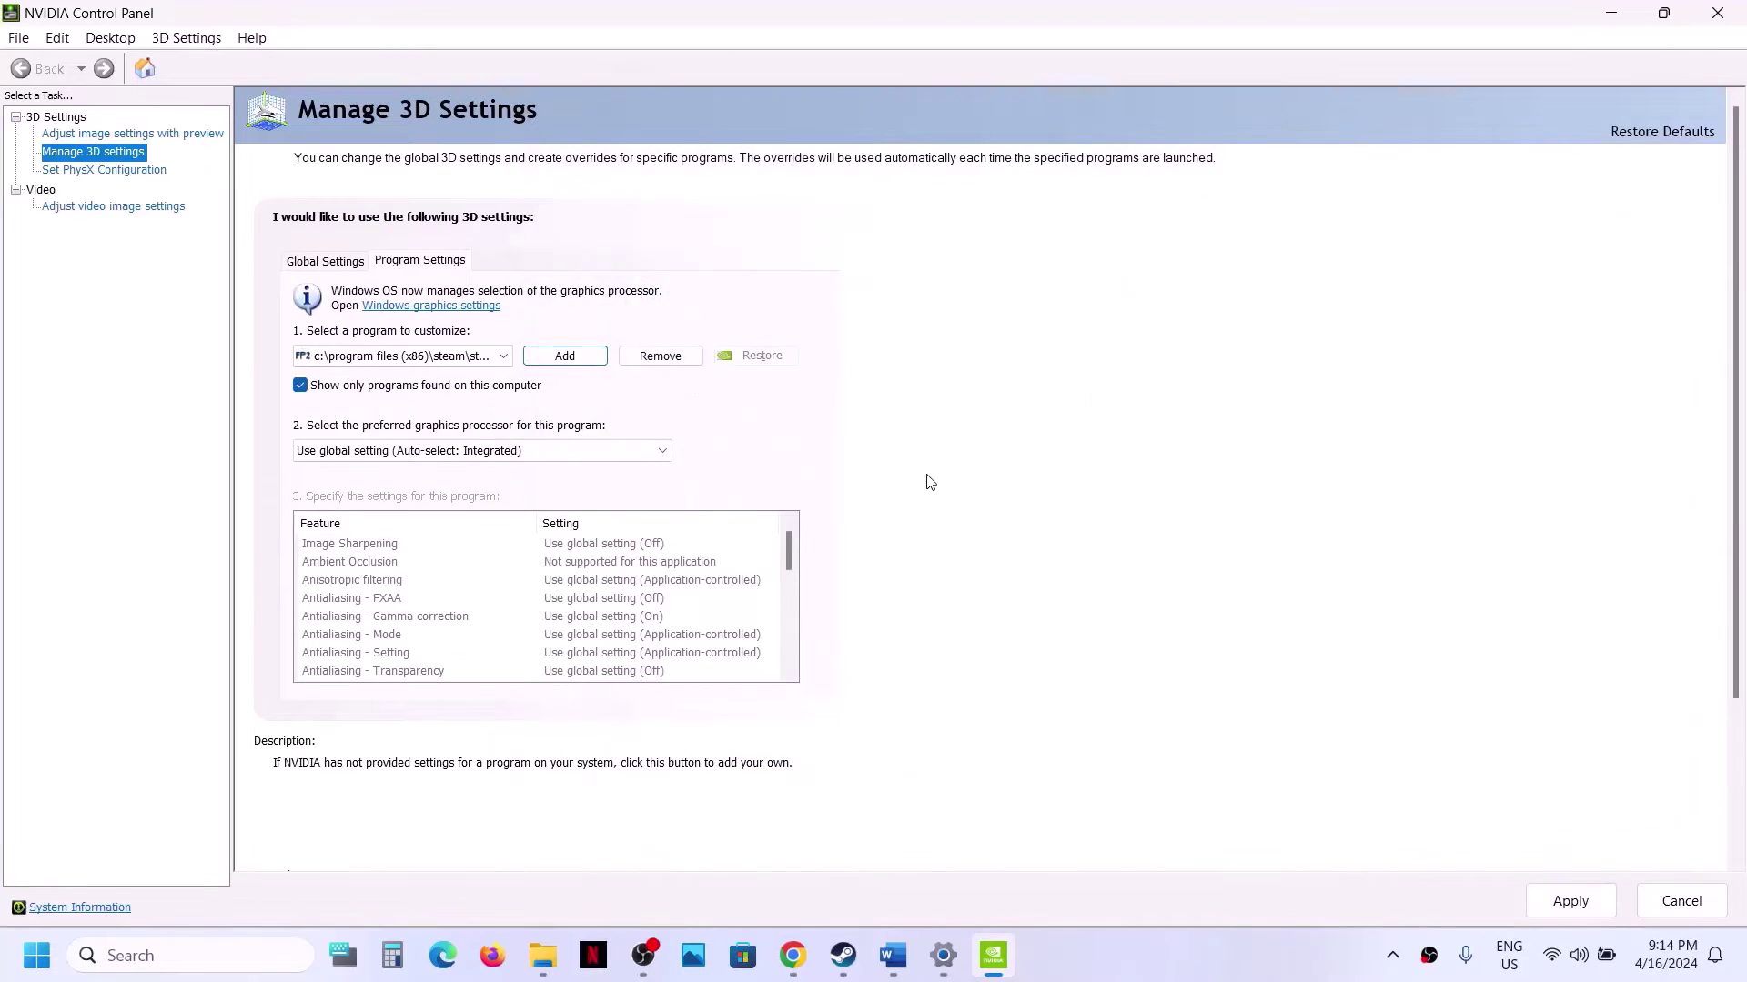
Set Frostpunk2BetaShipping's preferred graphics processor to High-performance NVIDIA processor and its OpenGL rendering GPU to NVIDIA GeForce RTX 3050 Laptop GPU, and apply.
{"action": "left_click", "coordinate": [564, 451]}
{"action": "left_click", "coordinate": [409, 491]}
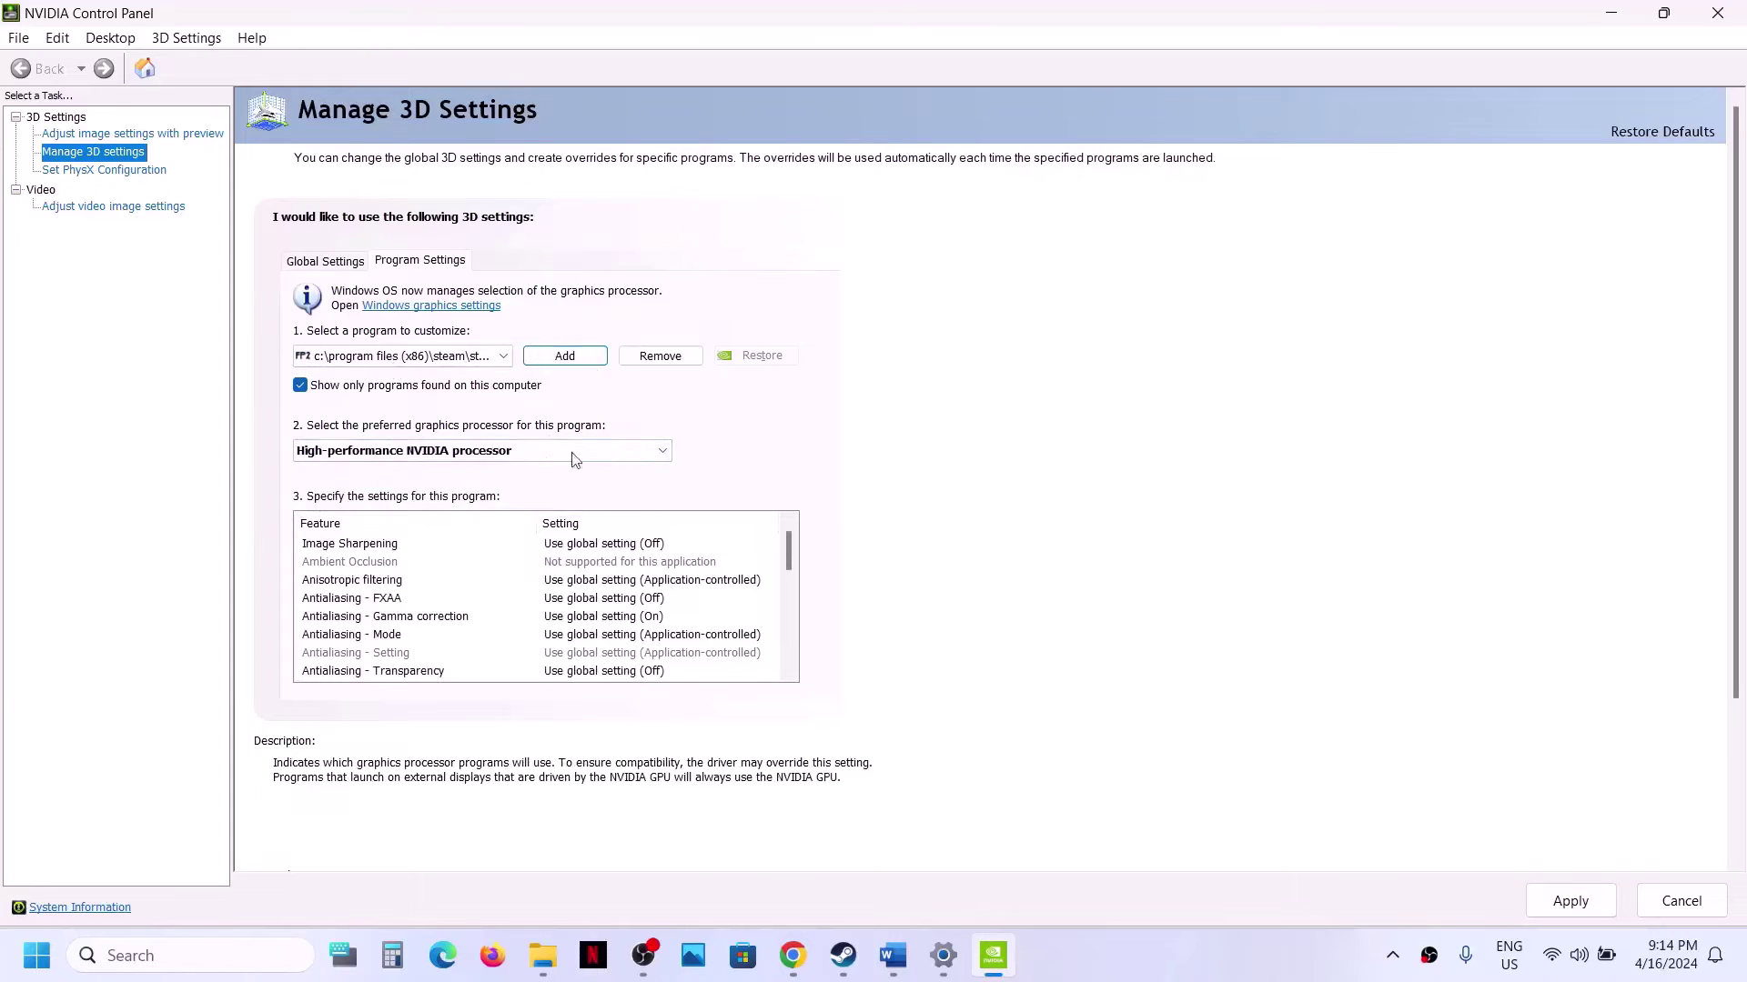
{"action": "left_click", "coordinate": [518, 620]}
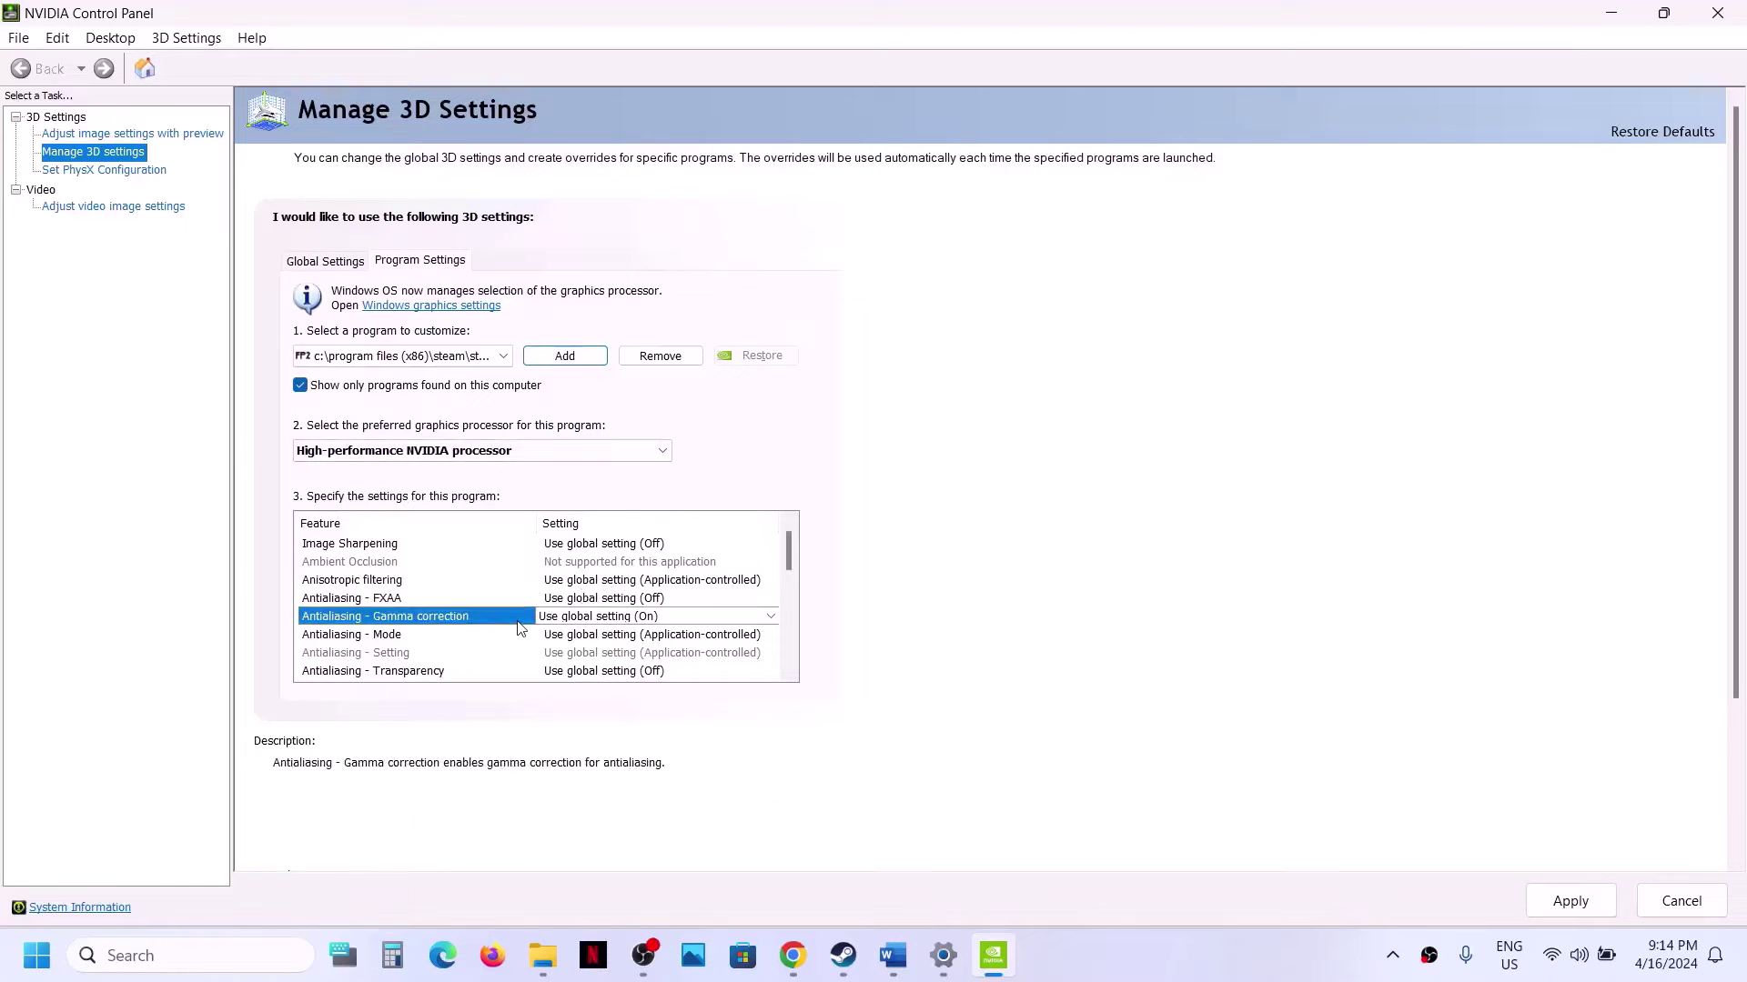
{"action": "scroll", "coordinate": [518, 624], "scroll_direction": "down", "scroll_amount": 5}
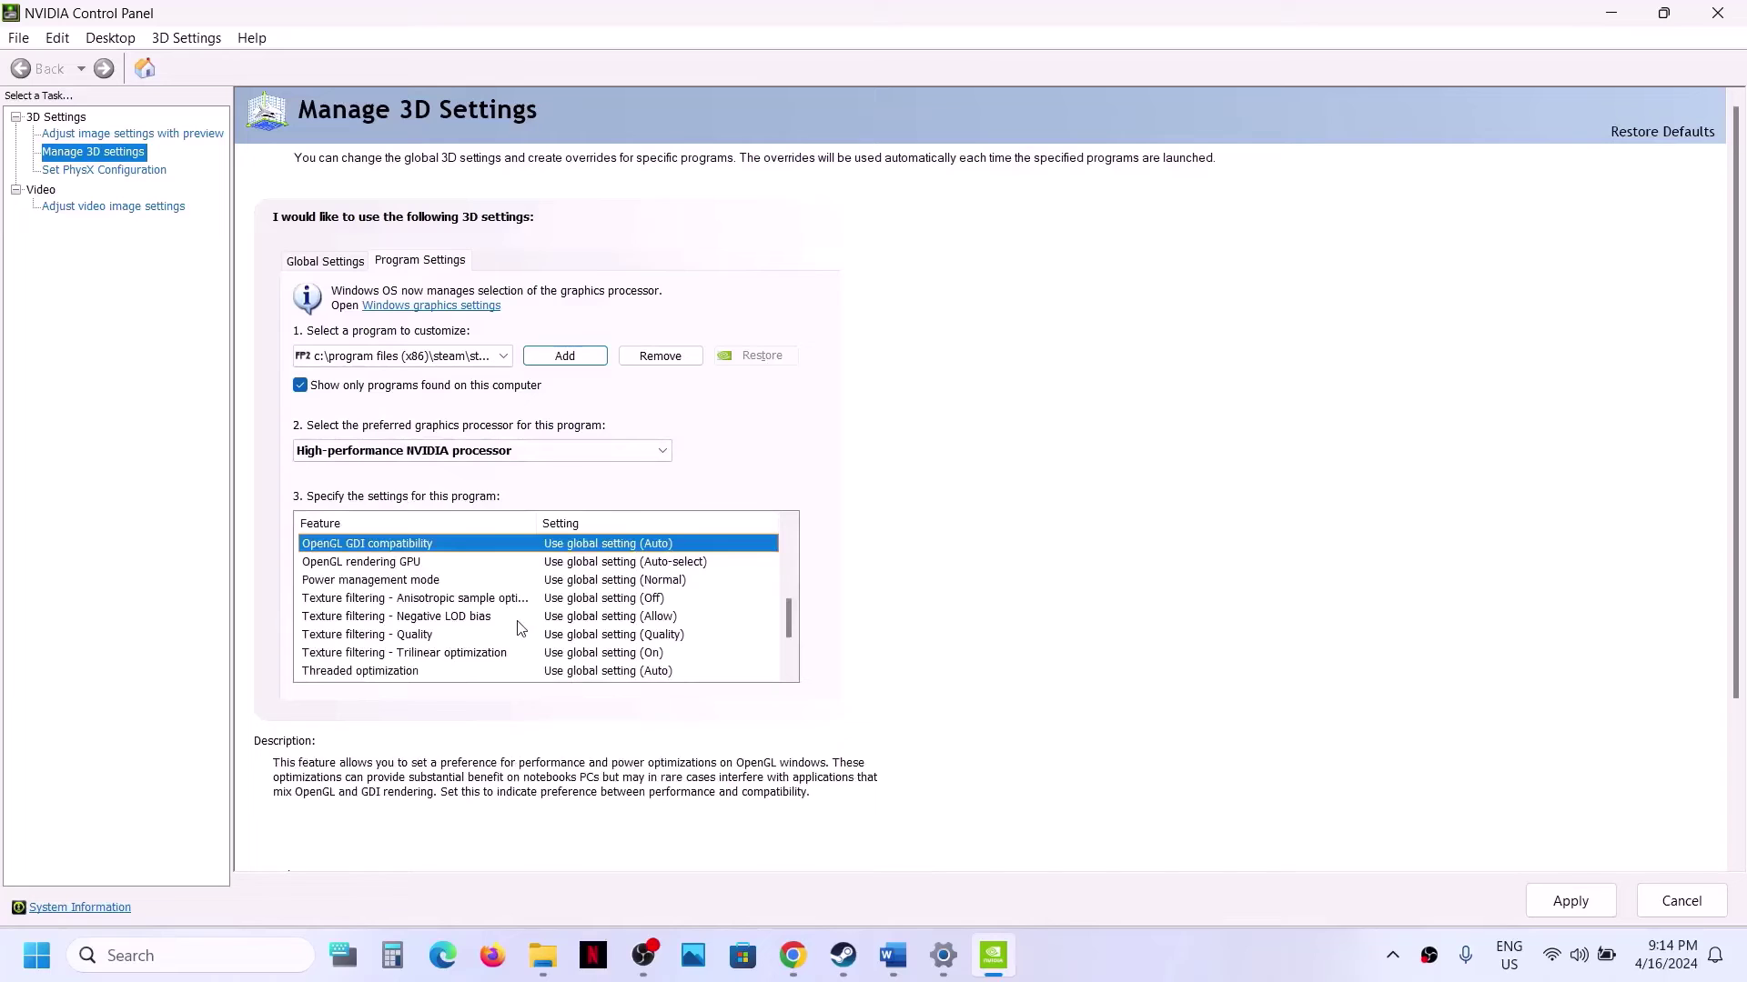
{"action": "left_click", "coordinate": [356, 564]}
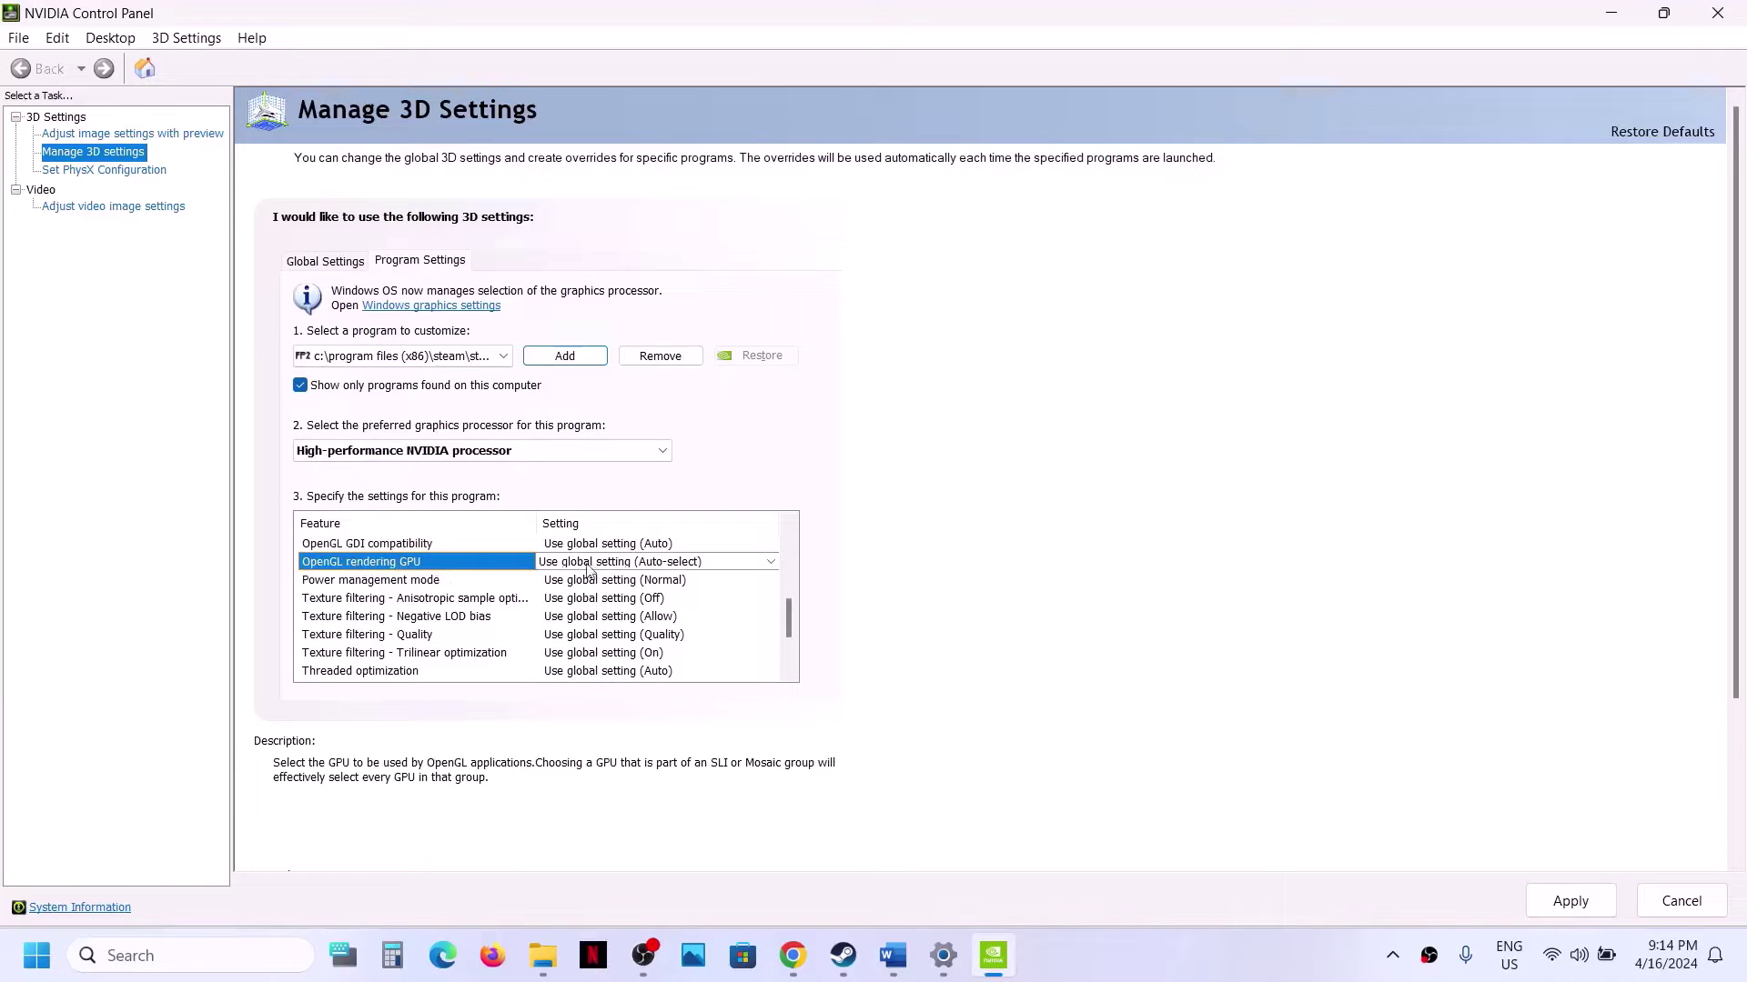
{"action": "left_click", "coordinate": [739, 564]}
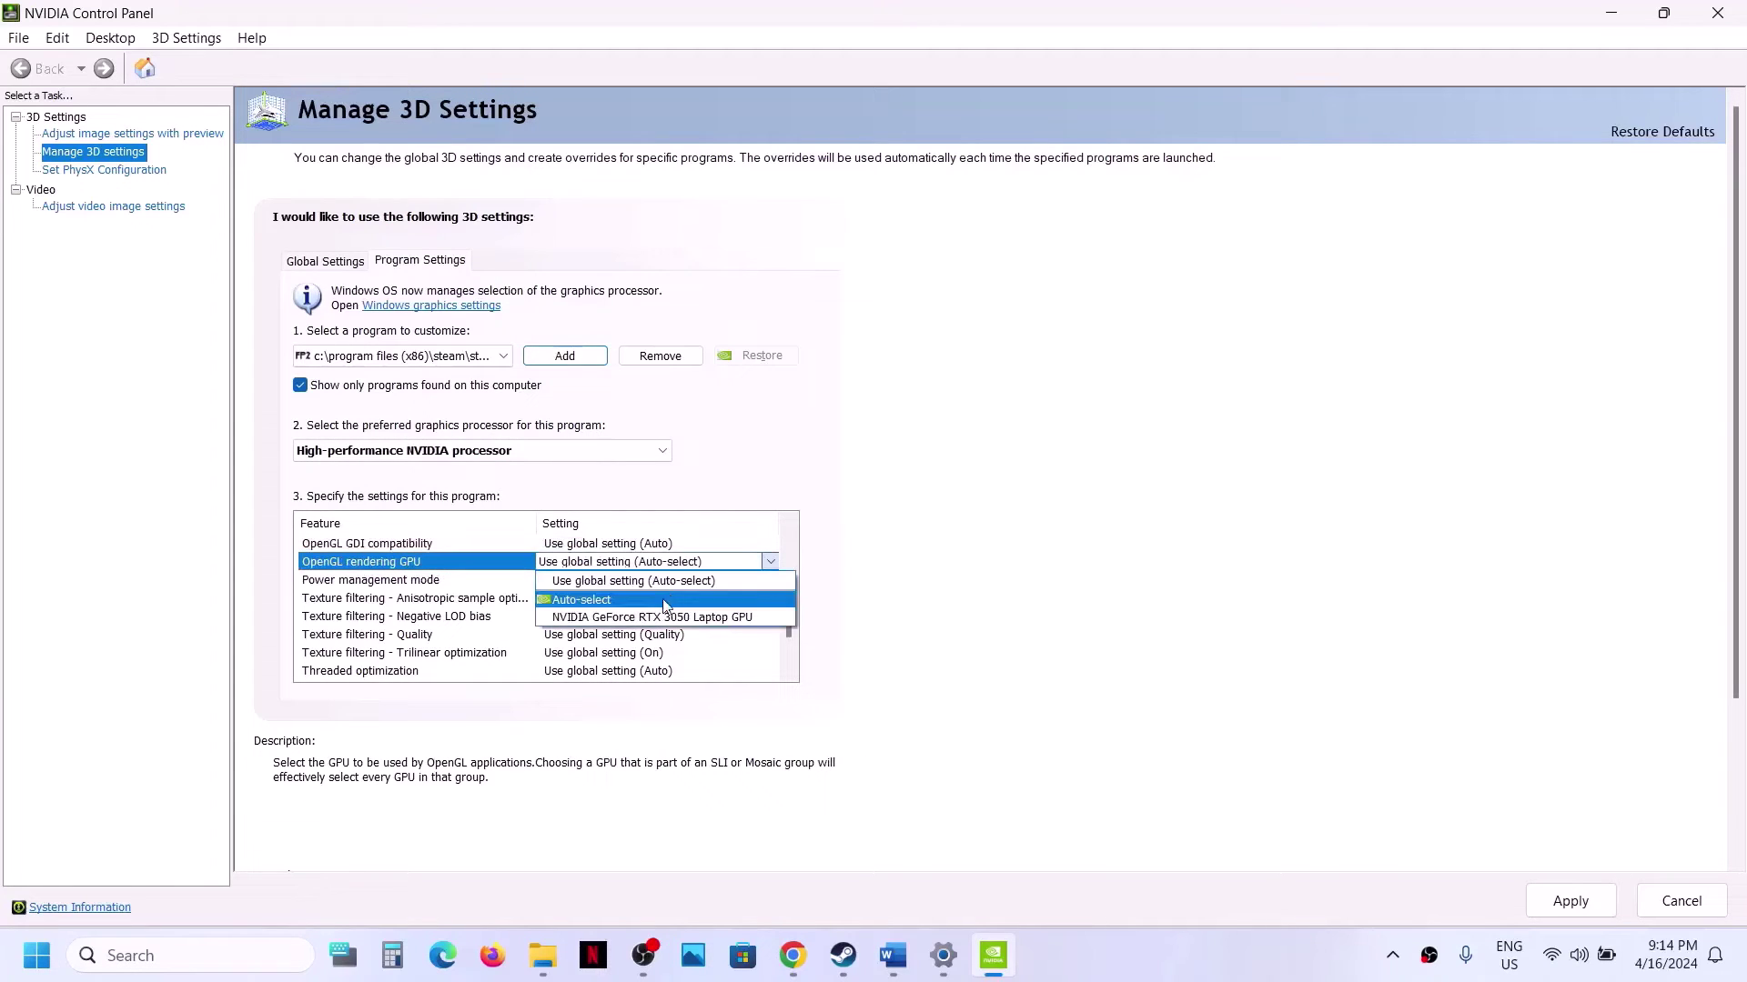
{"action": "left_click", "coordinate": [616, 618]}
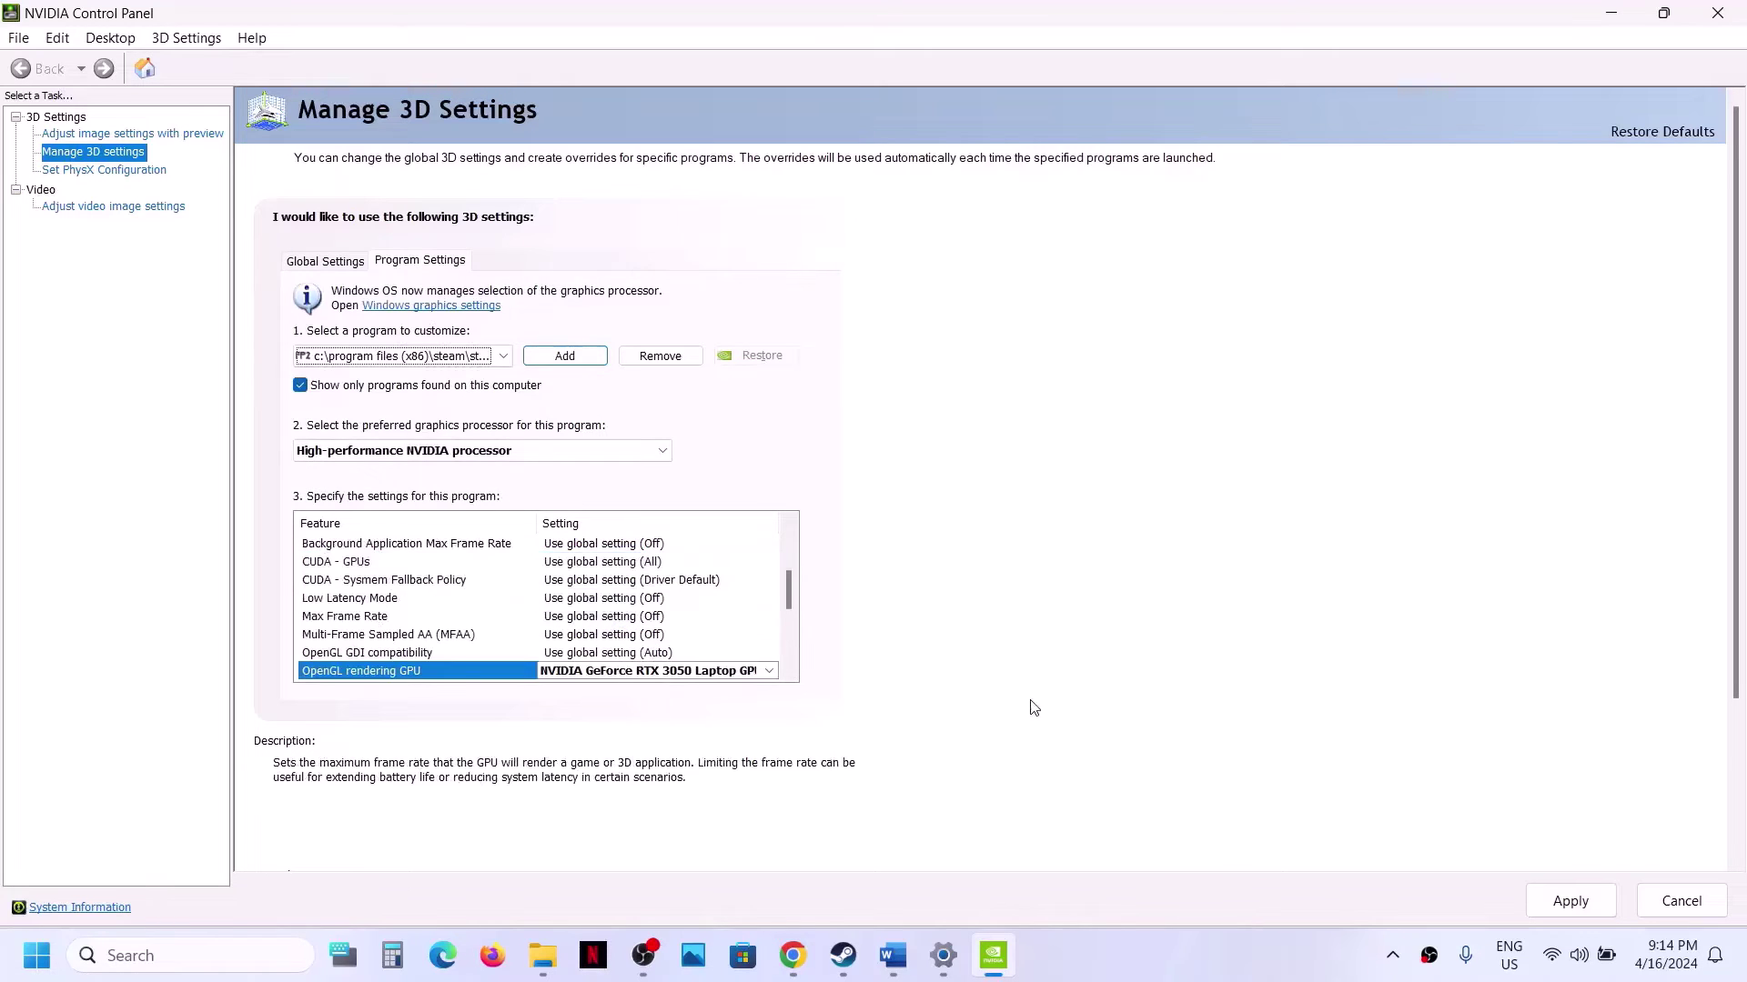
{"action": "left_click", "coordinate": [1568, 908]}
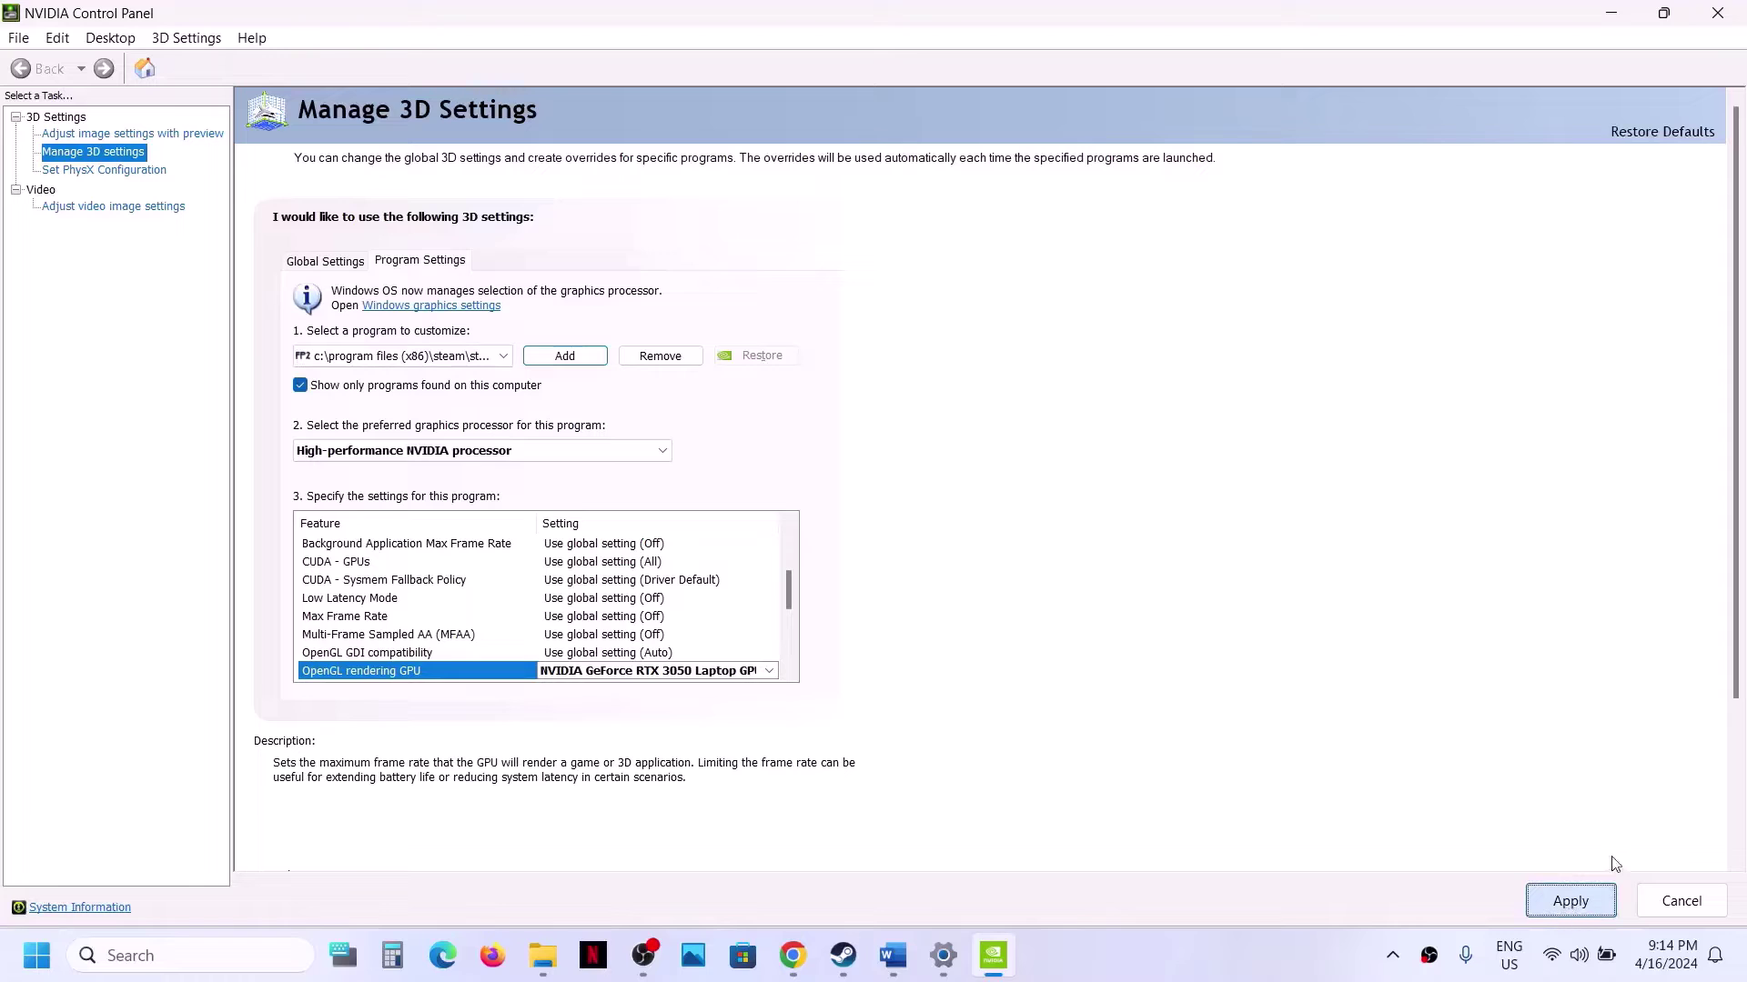
{"action": "left_click", "coordinate": [1571, 901]}
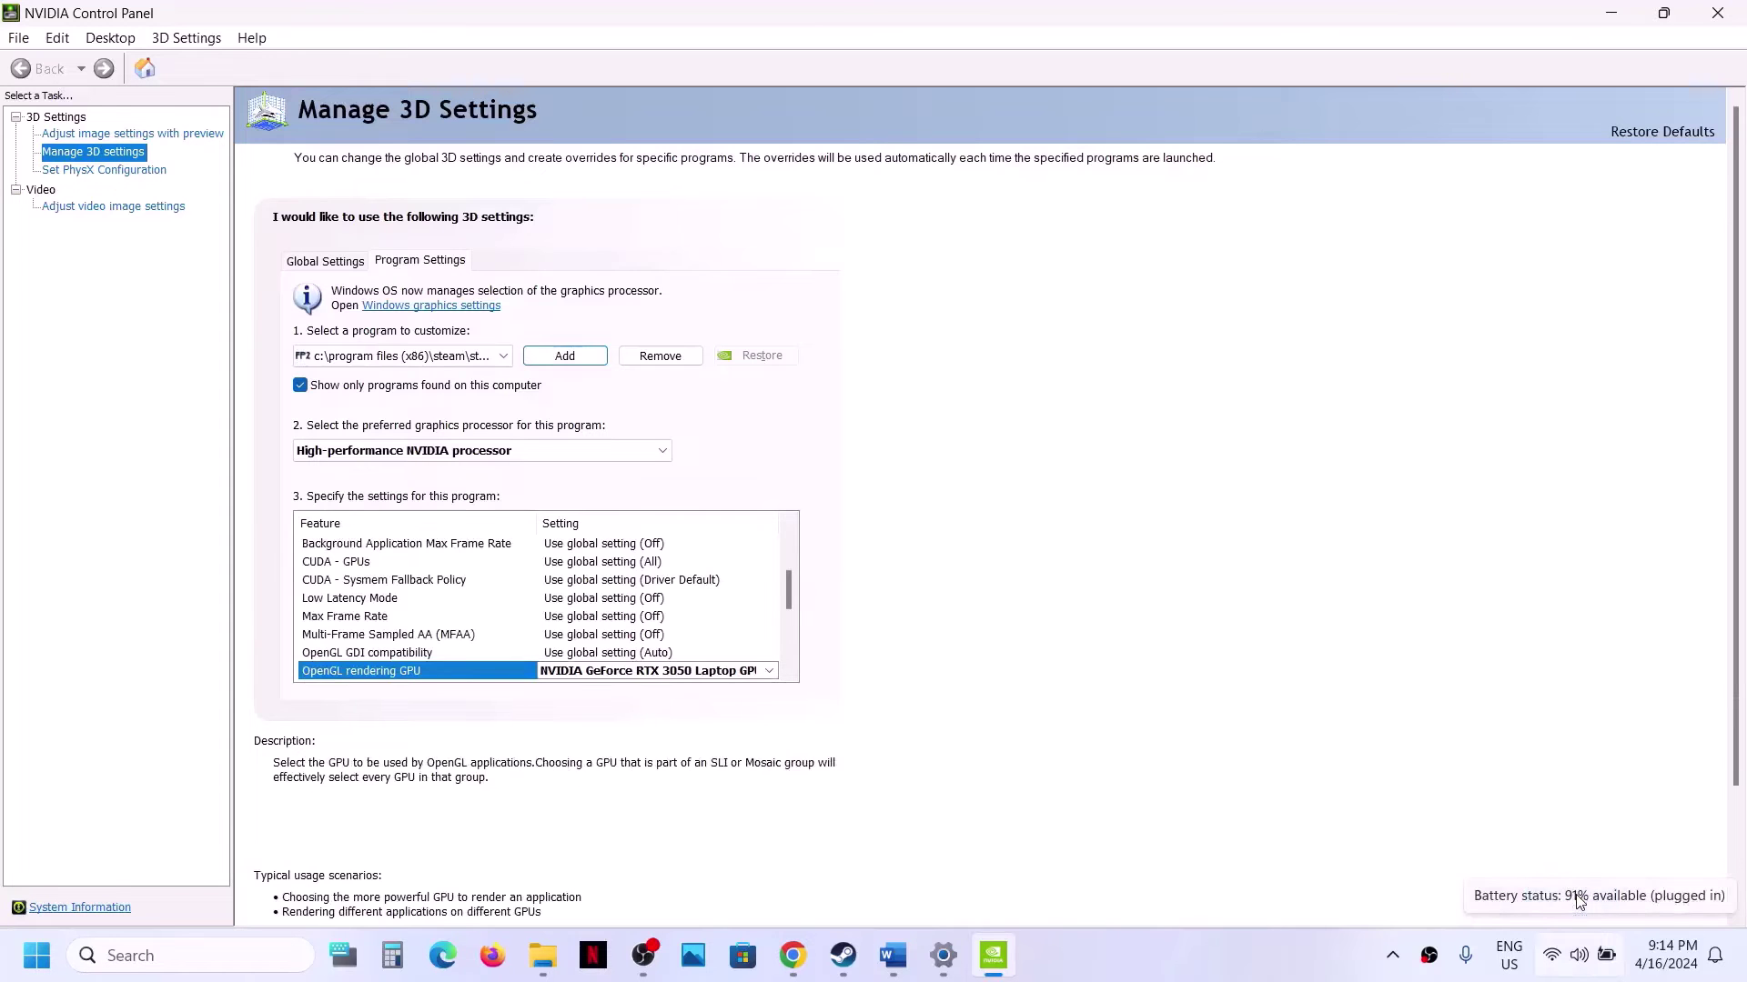
Add Frostpunk2BetaShipping-Win64-Shipping from the Frostpunk2\Binaries\Win64 folder as another program to customize.
{"action": "left_click", "coordinate": [565, 355]}
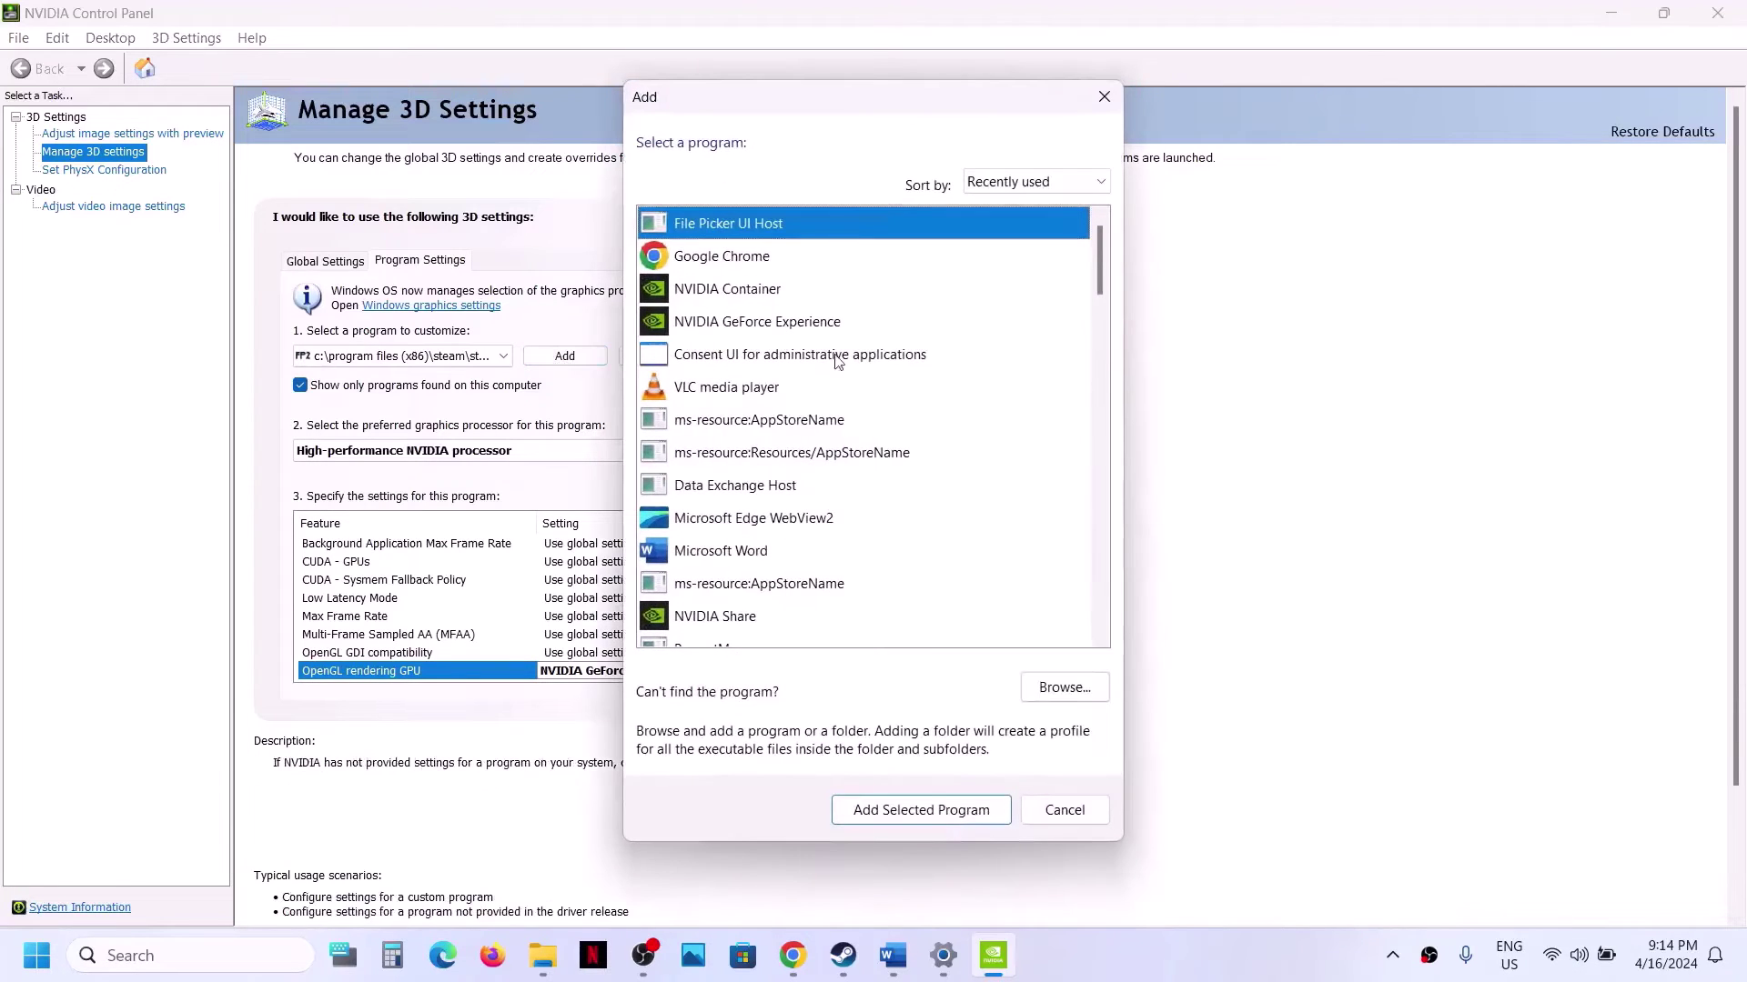
{"action": "left_click", "coordinate": [1058, 691]}
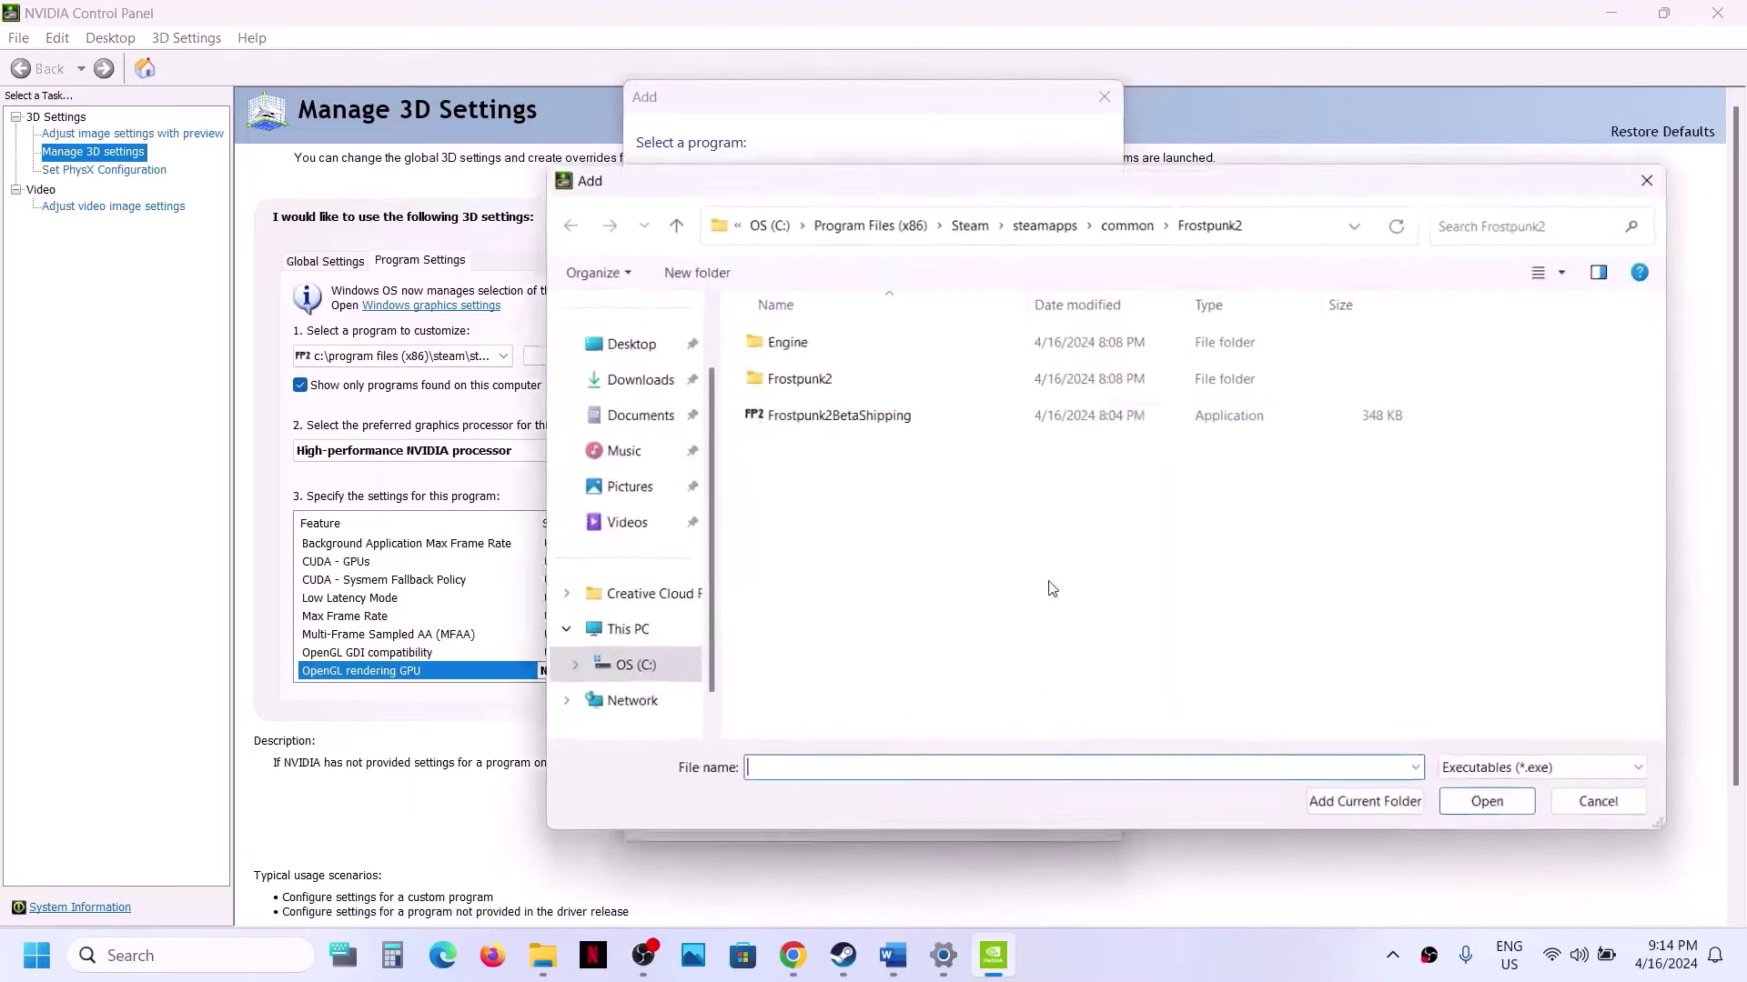
{"action": "double_click", "coordinate": [819, 380]}
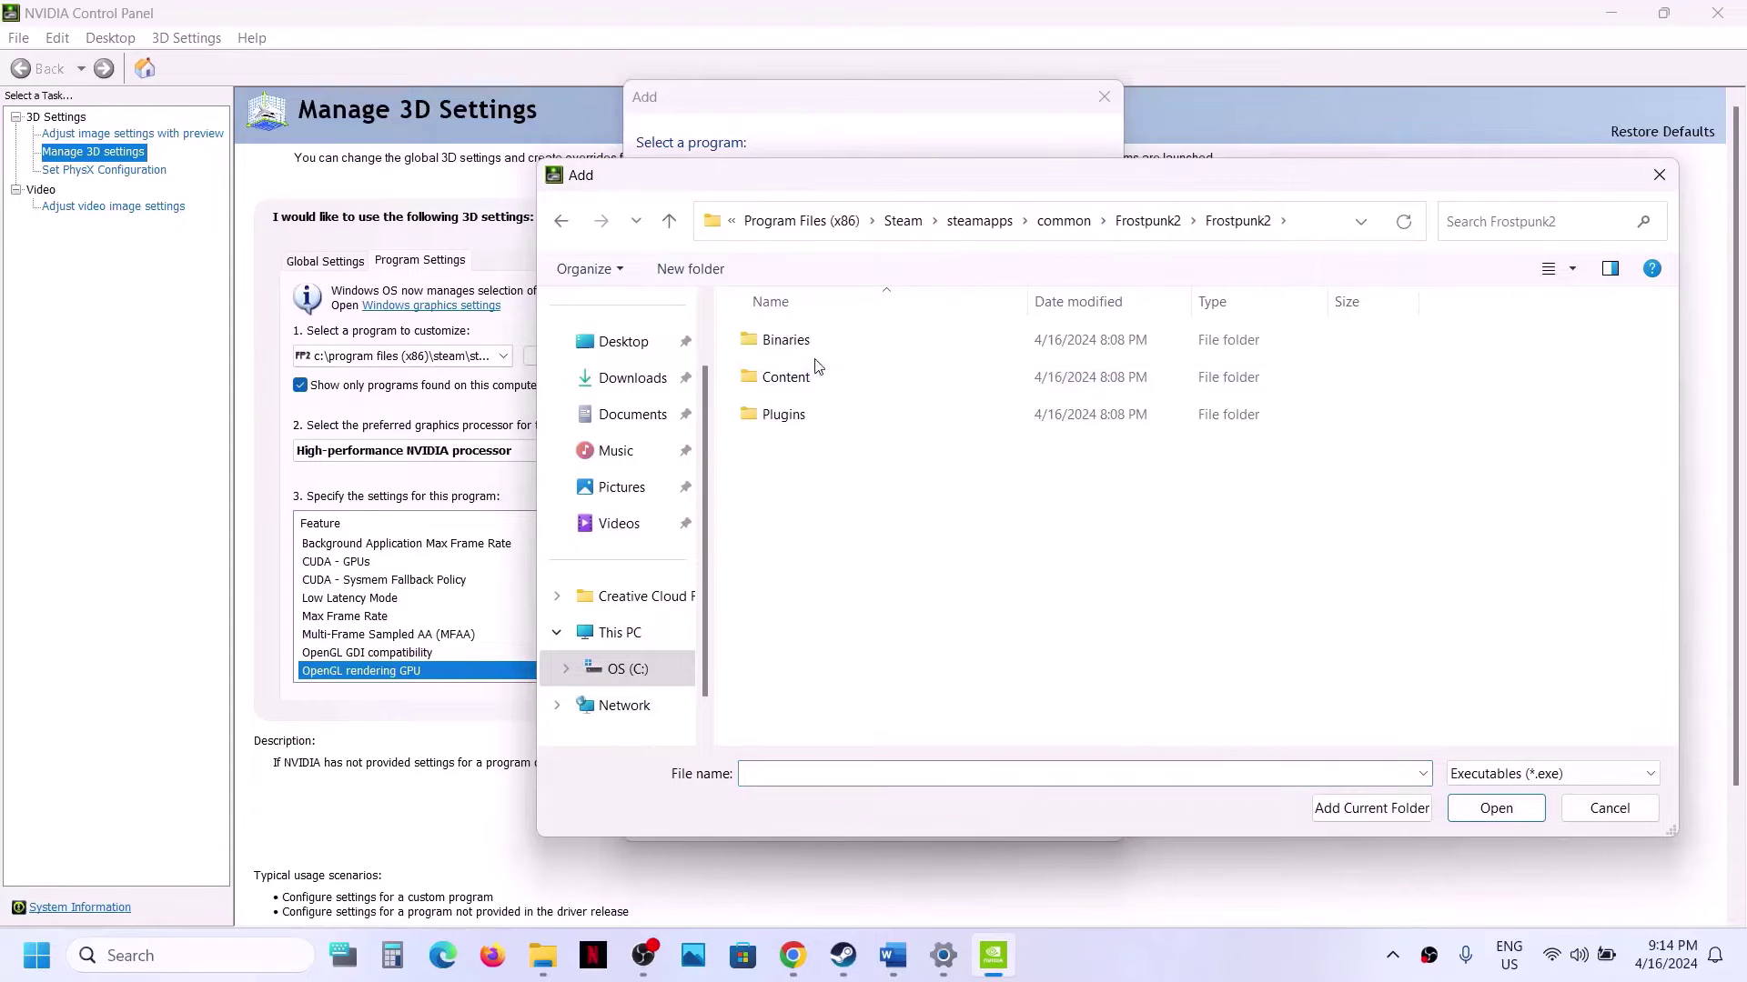
{"action": "double_click", "coordinate": [810, 347]}
{"action": "double_click", "coordinate": [810, 355]}
{"action": "left_click", "coordinate": [841, 380]}
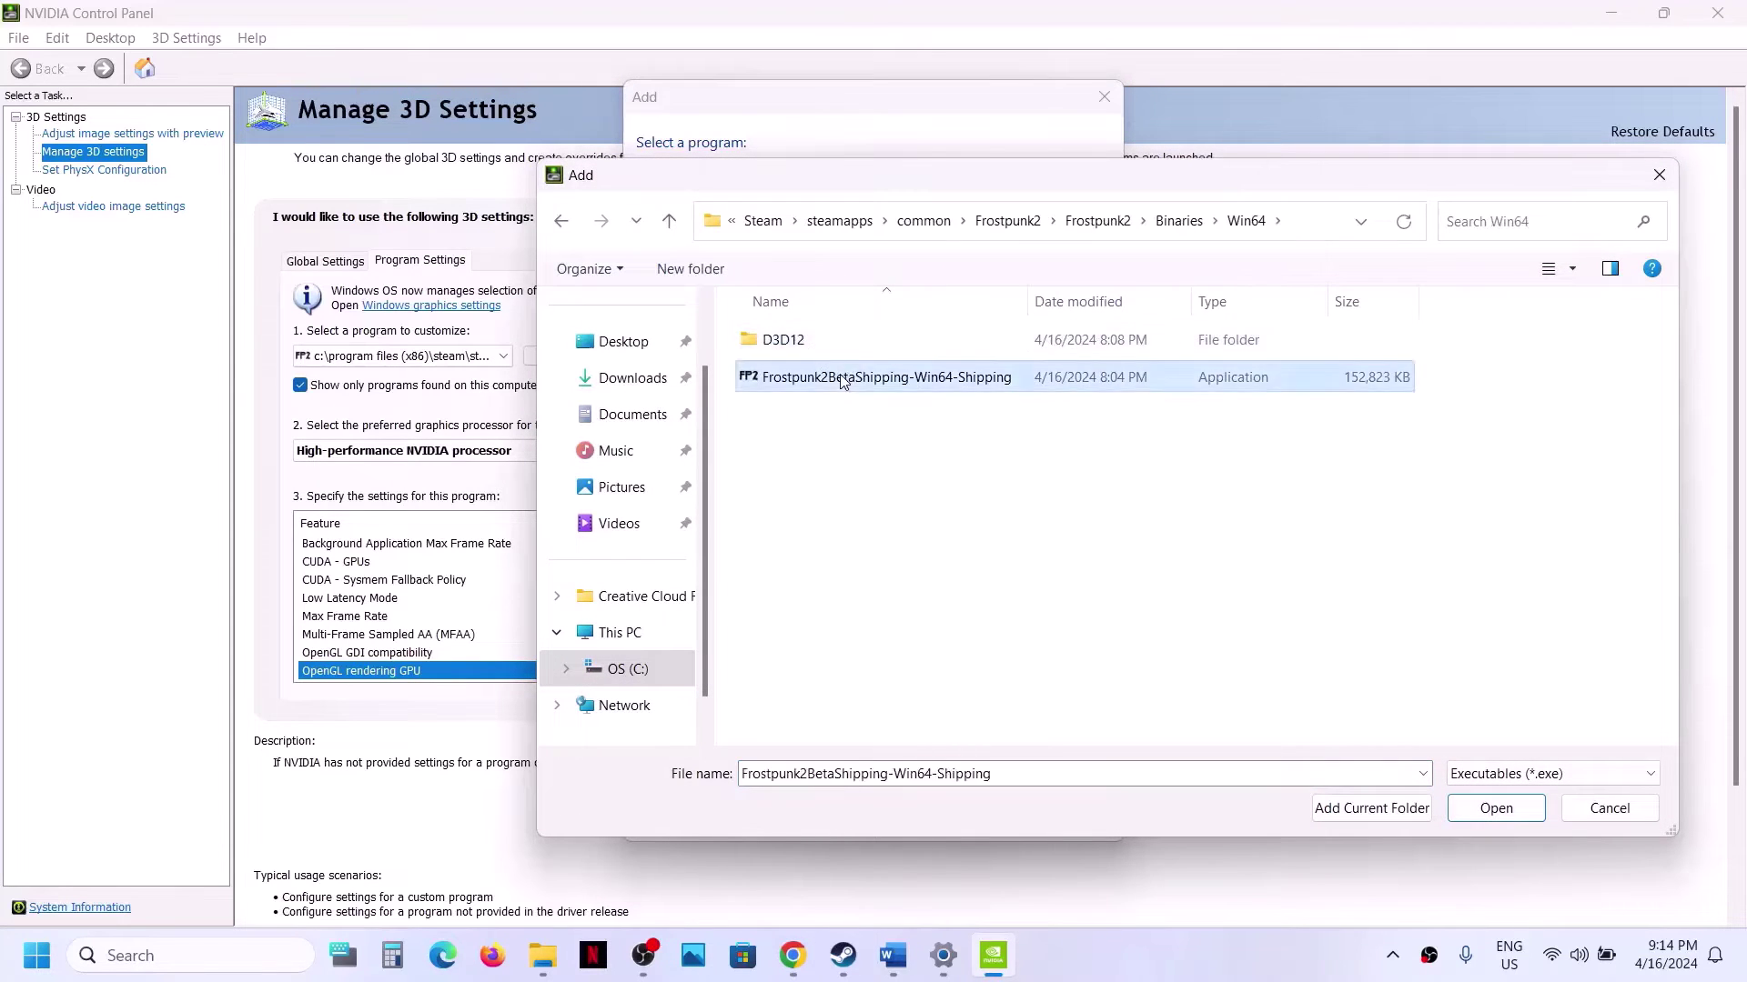
{"action": "left_click", "coordinate": [1495, 808]}
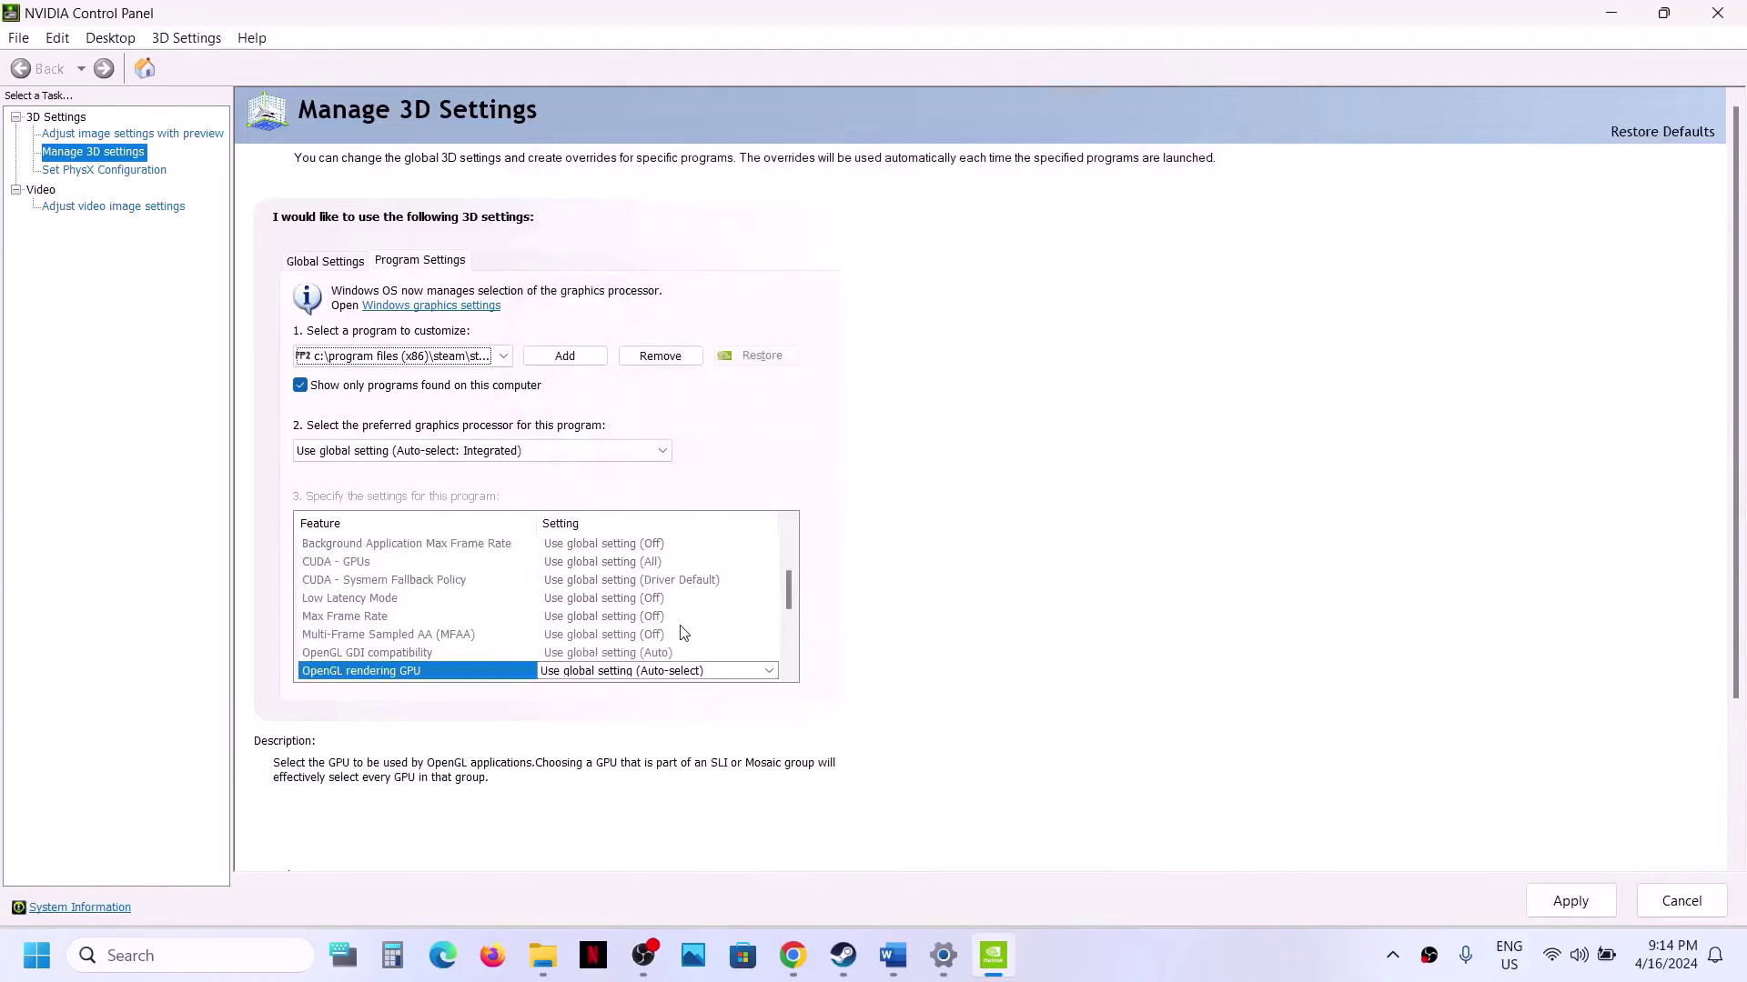
Apply High-performance NVIDIA processor and OpenGL rendering GPU NVIDIA GeForce RTX 3050 Laptop GPU to the Win64 executable, and close the control panel.
{"action": "left_click", "coordinate": [473, 451]}
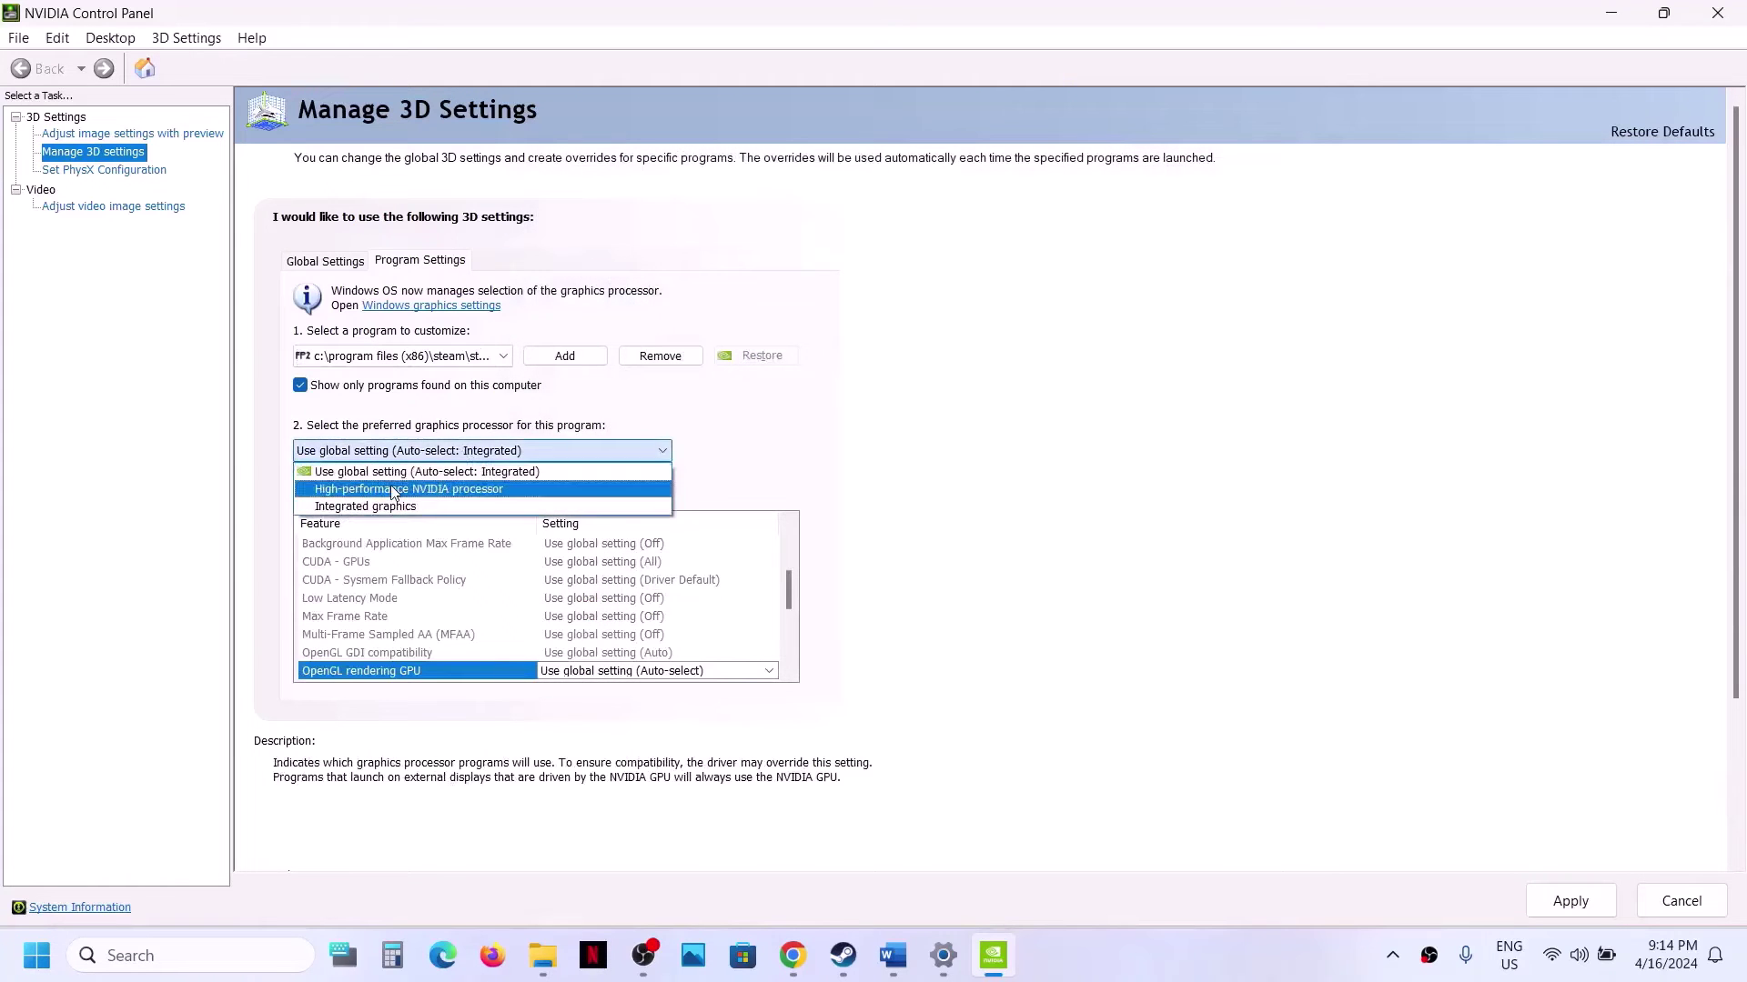
{"action": "left_click", "coordinate": [397, 484]}
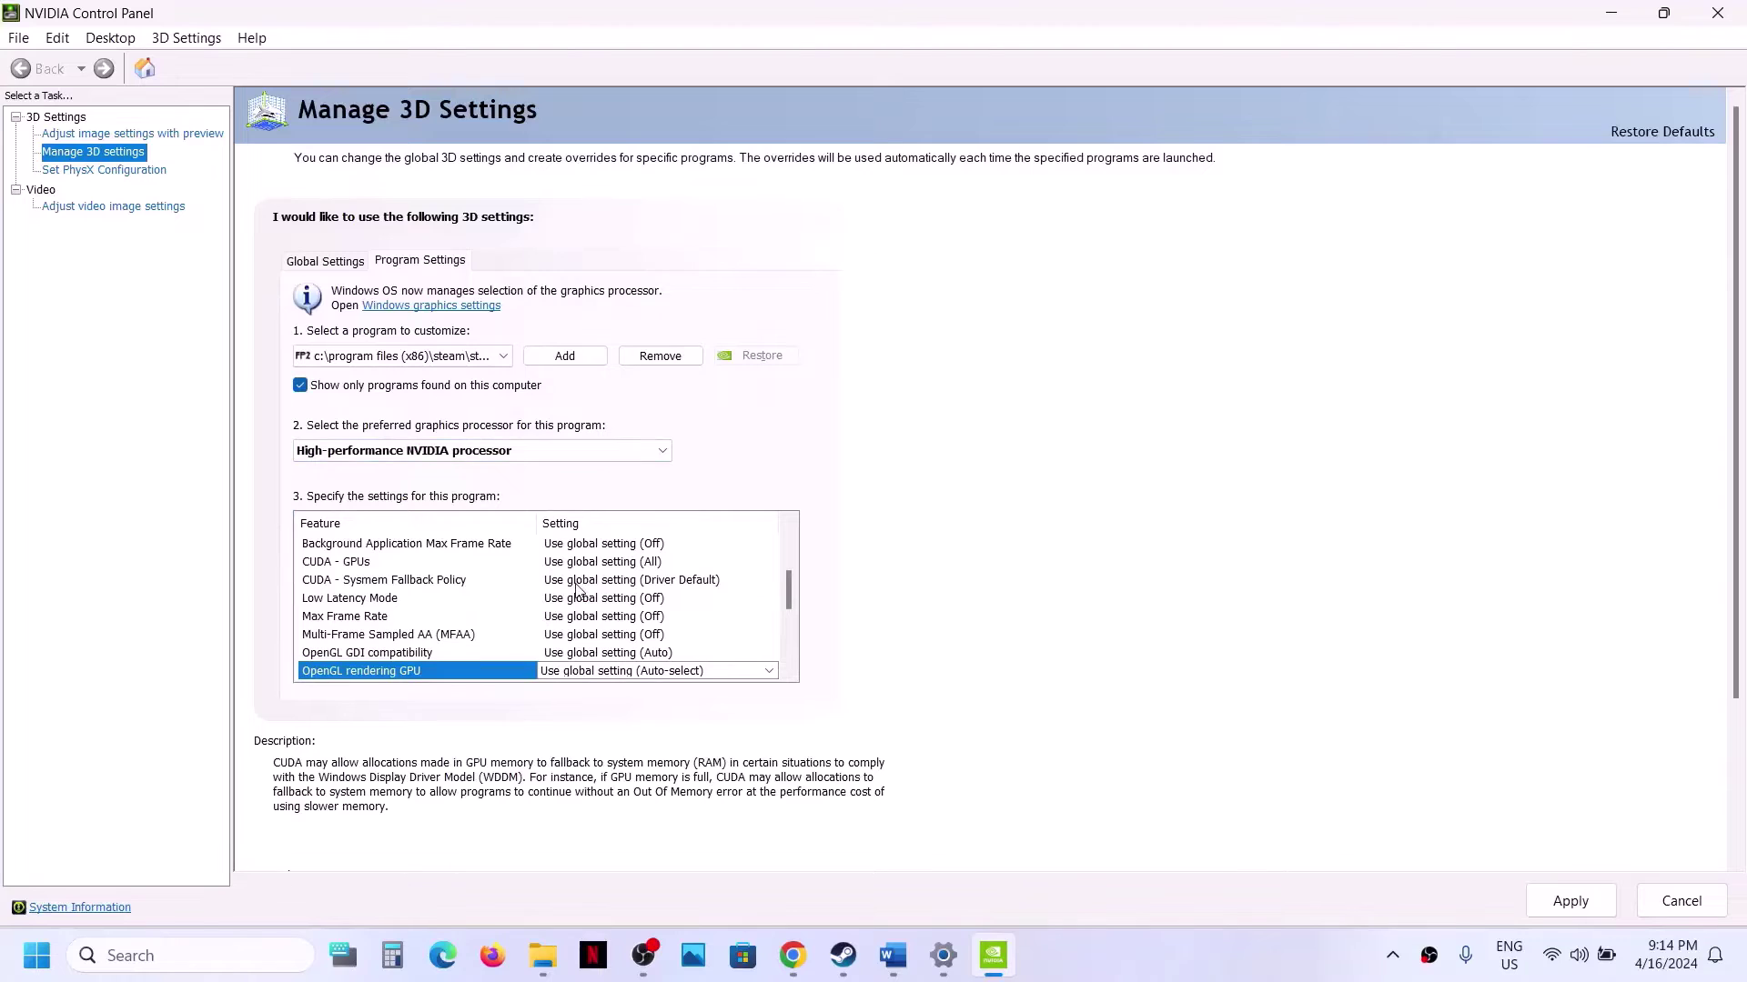
{"action": "scroll", "coordinate": [637, 627], "scroll_direction": "down", "scroll_amount": 1}
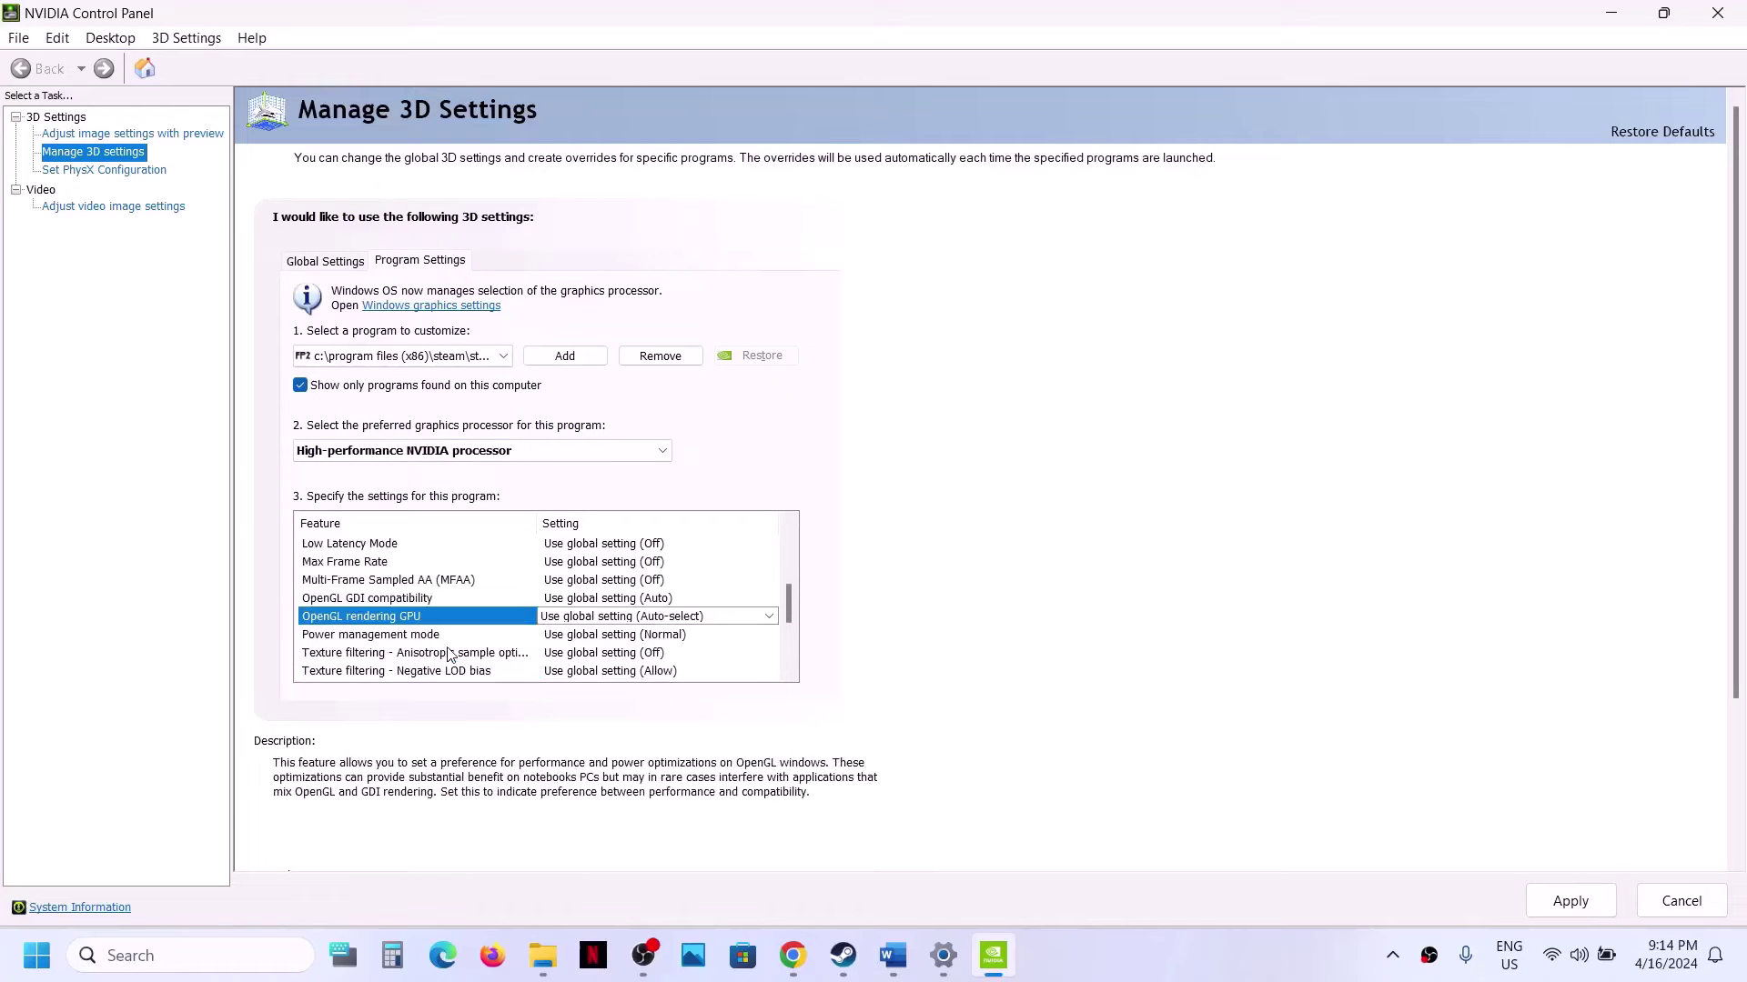
{"action": "left_click", "coordinate": [713, 617]}
{"action": "left_click", "coordinate": [688, 680]}
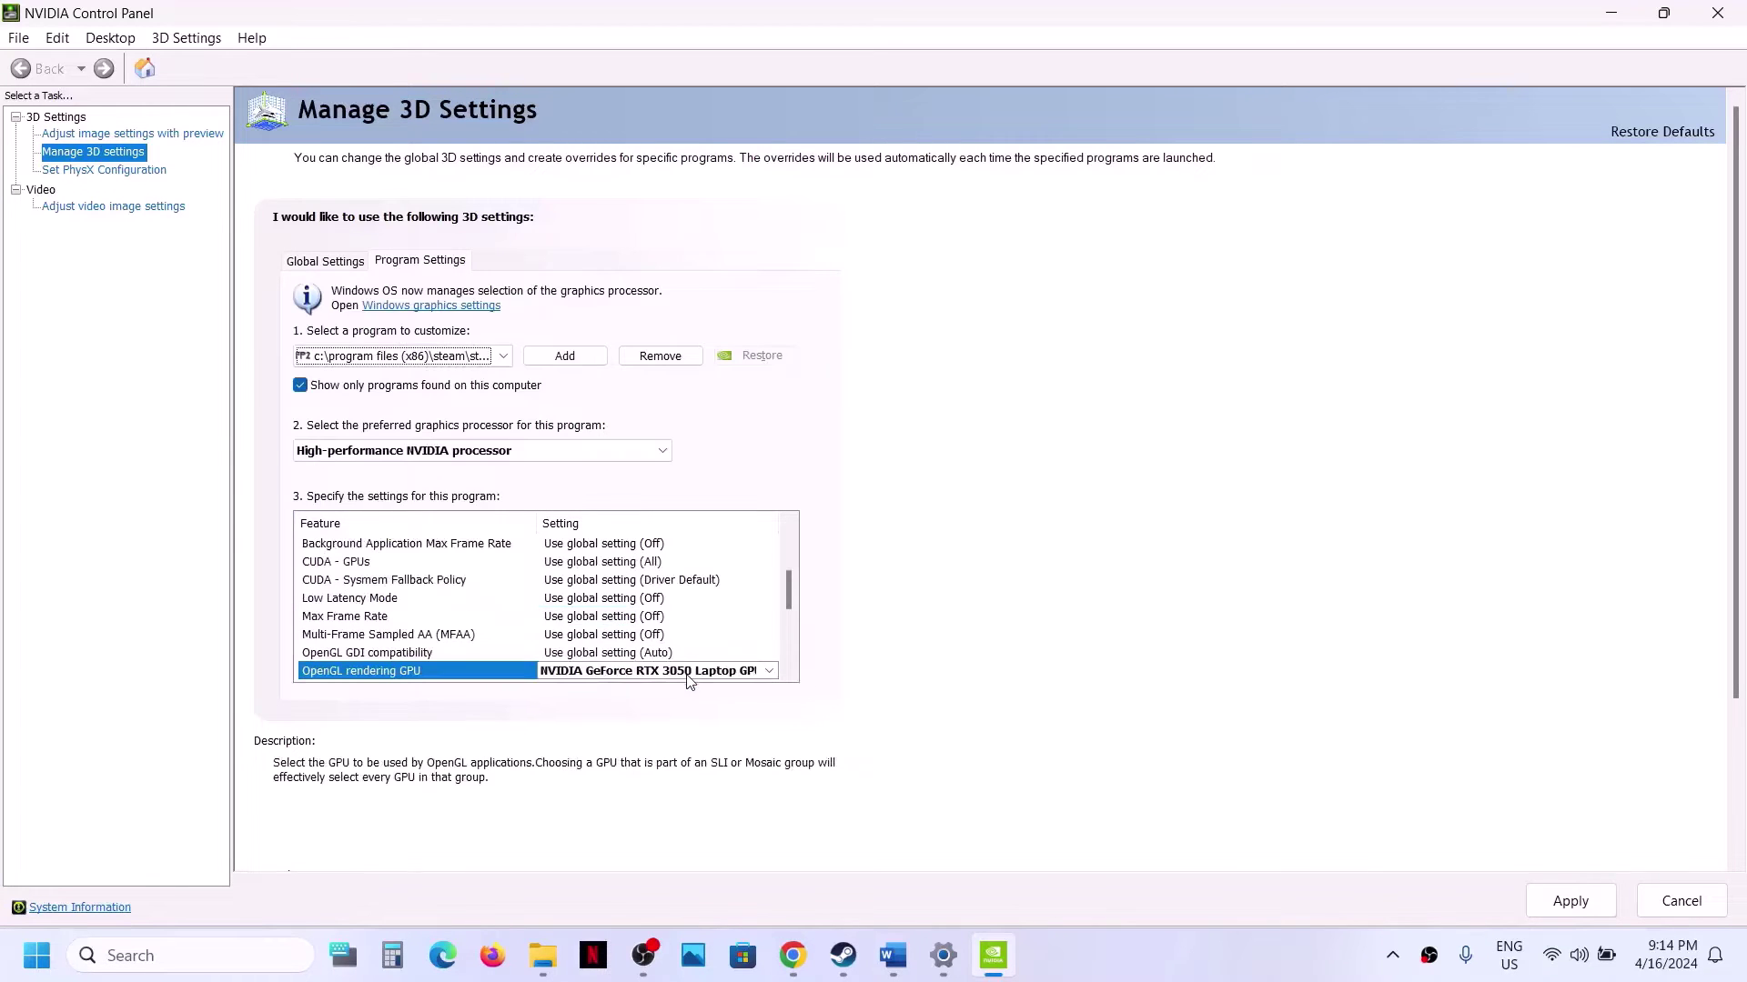
{"action": "left_click", "coordinate": [1544, 901]}
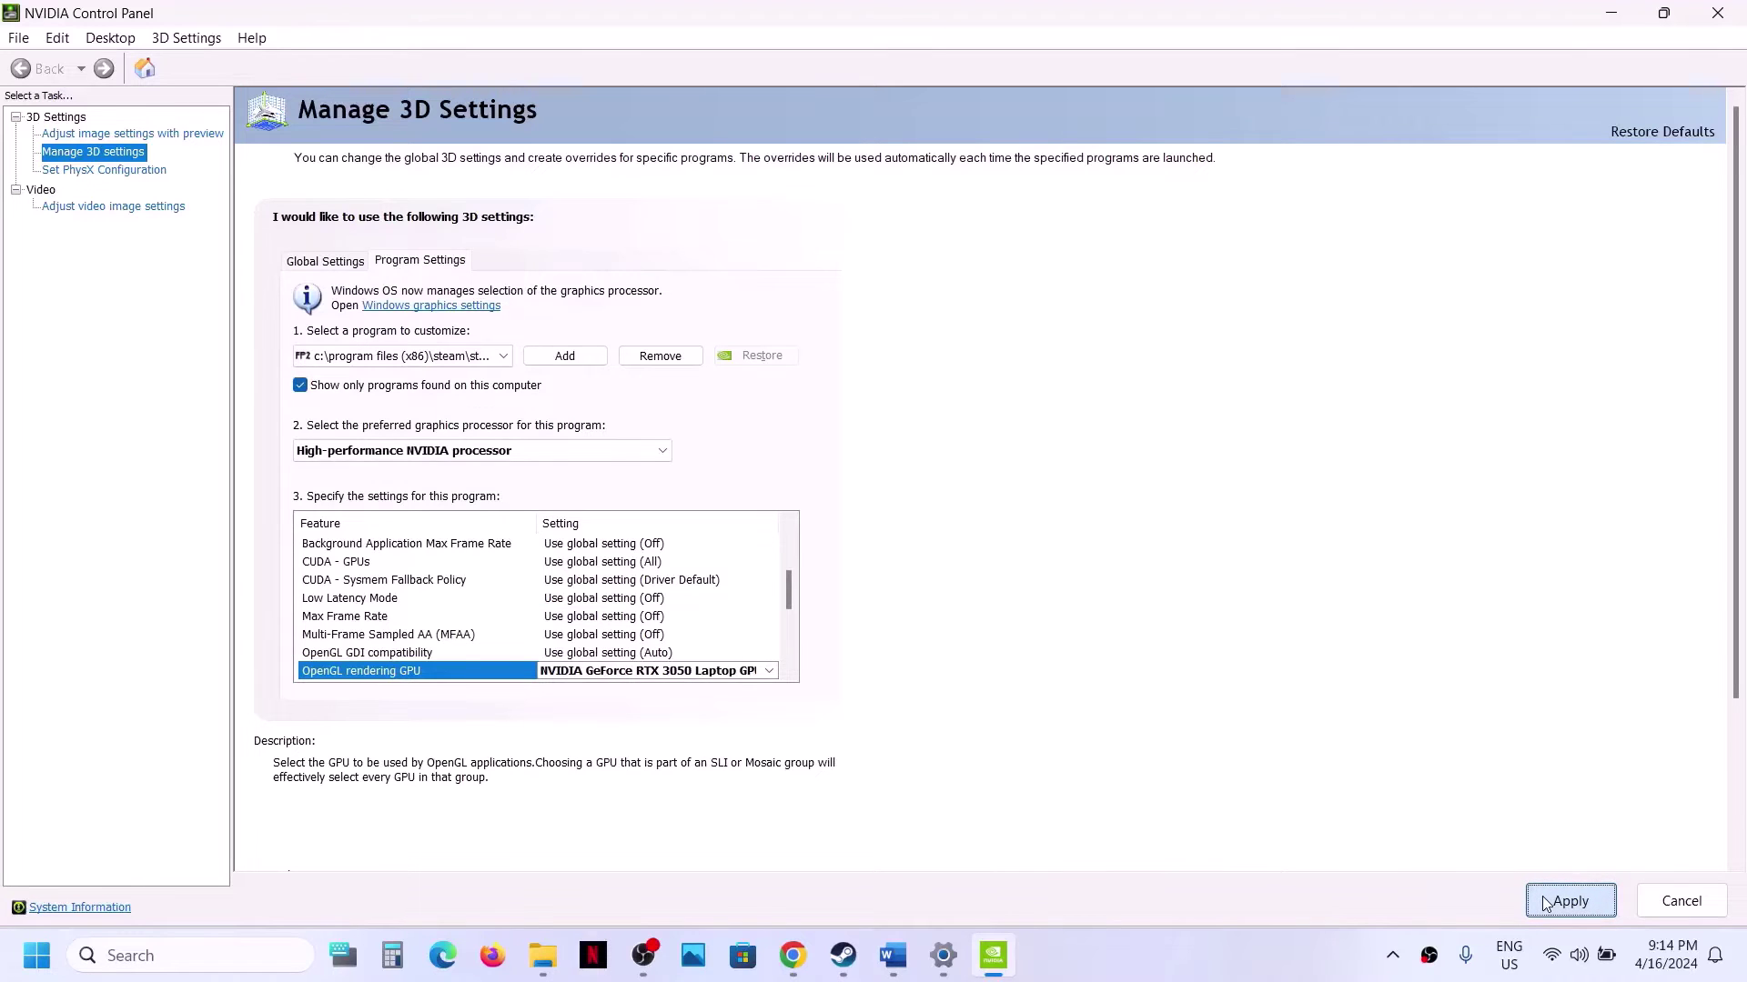
{"action": "left_click", "coordinate": [1717, 12]}
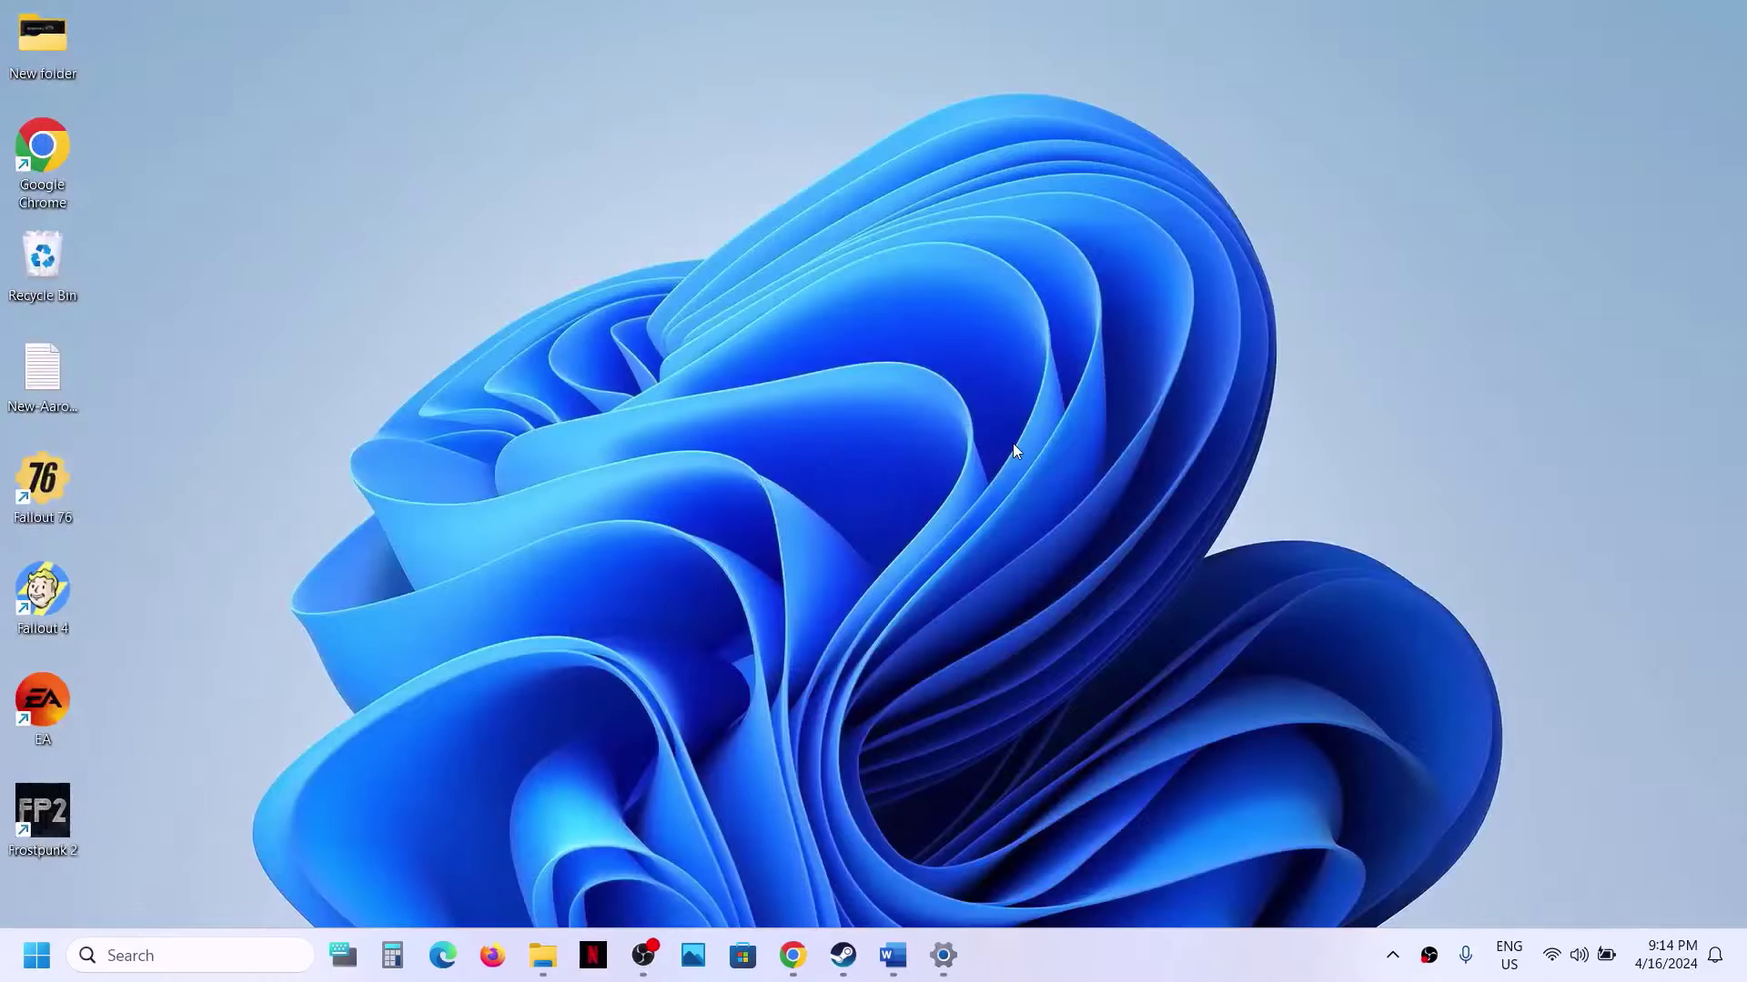
Switch to the Word notes and read Step 9 on running the game as an administrator.
{"action": "left_click", "coordinate": [892, 955]}
{"action": "scroll", "coordinate": [594, 592], "scroll_direction": "down", "scroll_amount": 5}
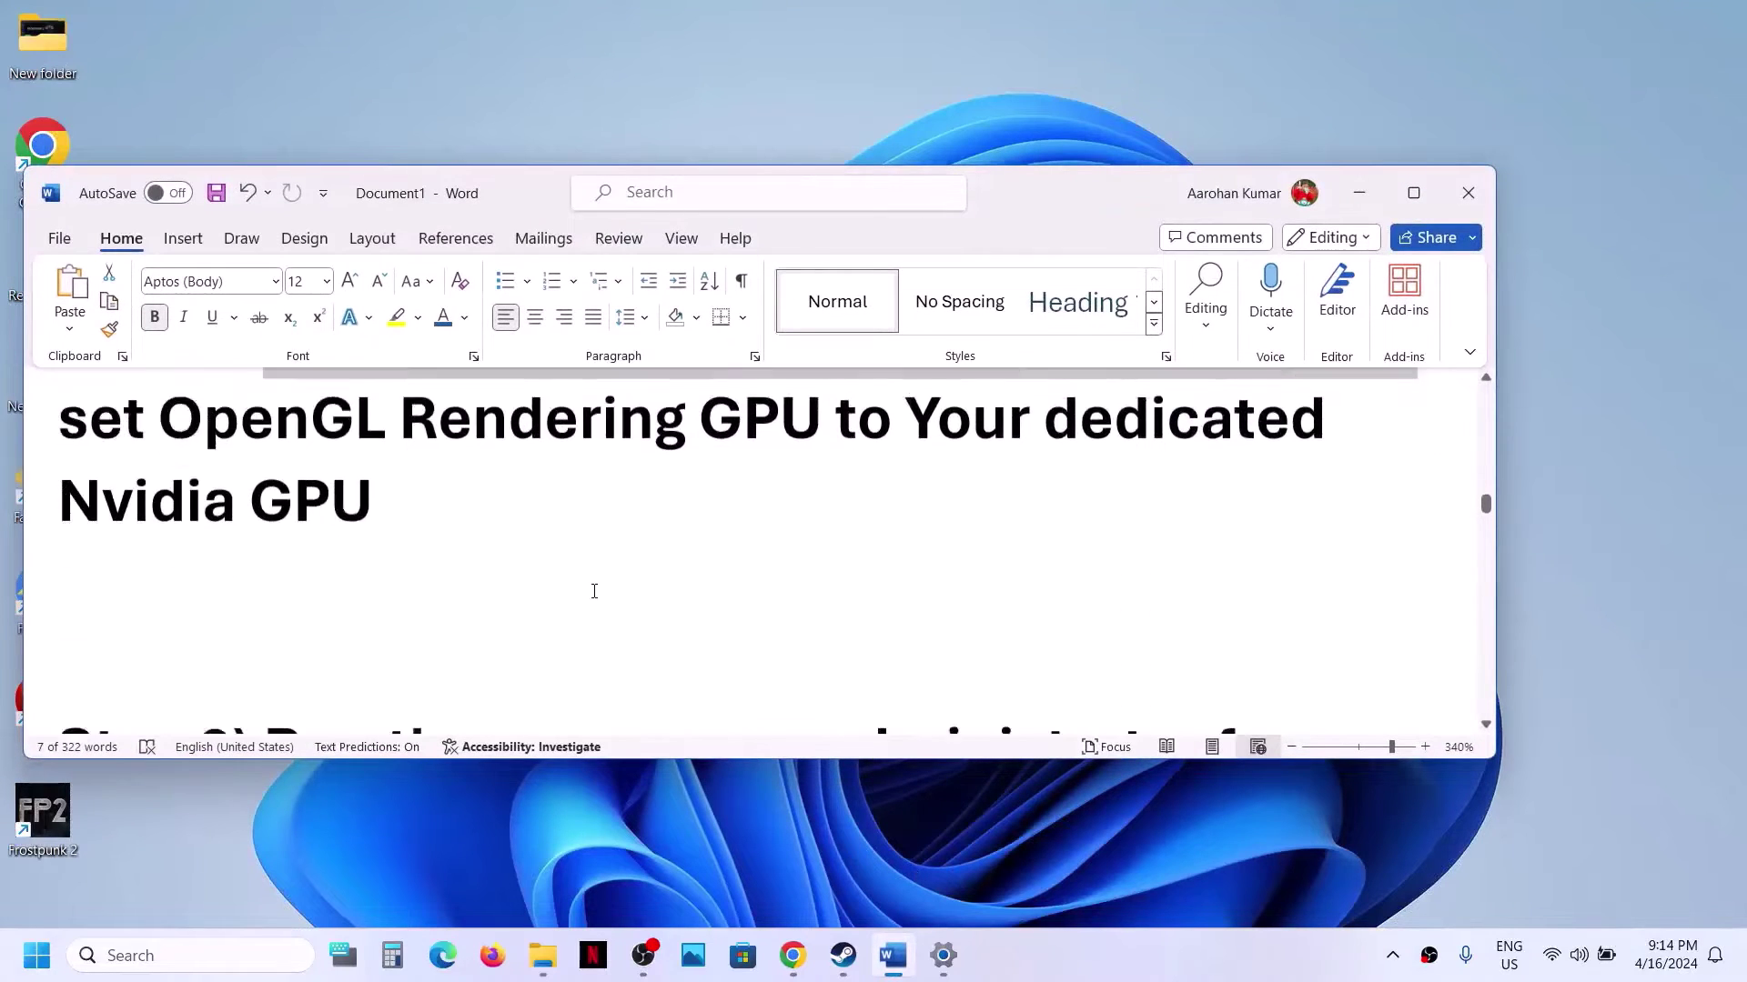
{"action": "left_click_drag", "start_coordinate": [264, 496], "coordinate": [823, 576]}
Switch to Steam and open the Frostpunk 2 installation folder by browsing its local files.
{"action": "left_click", "coordinate": [844, 956]}
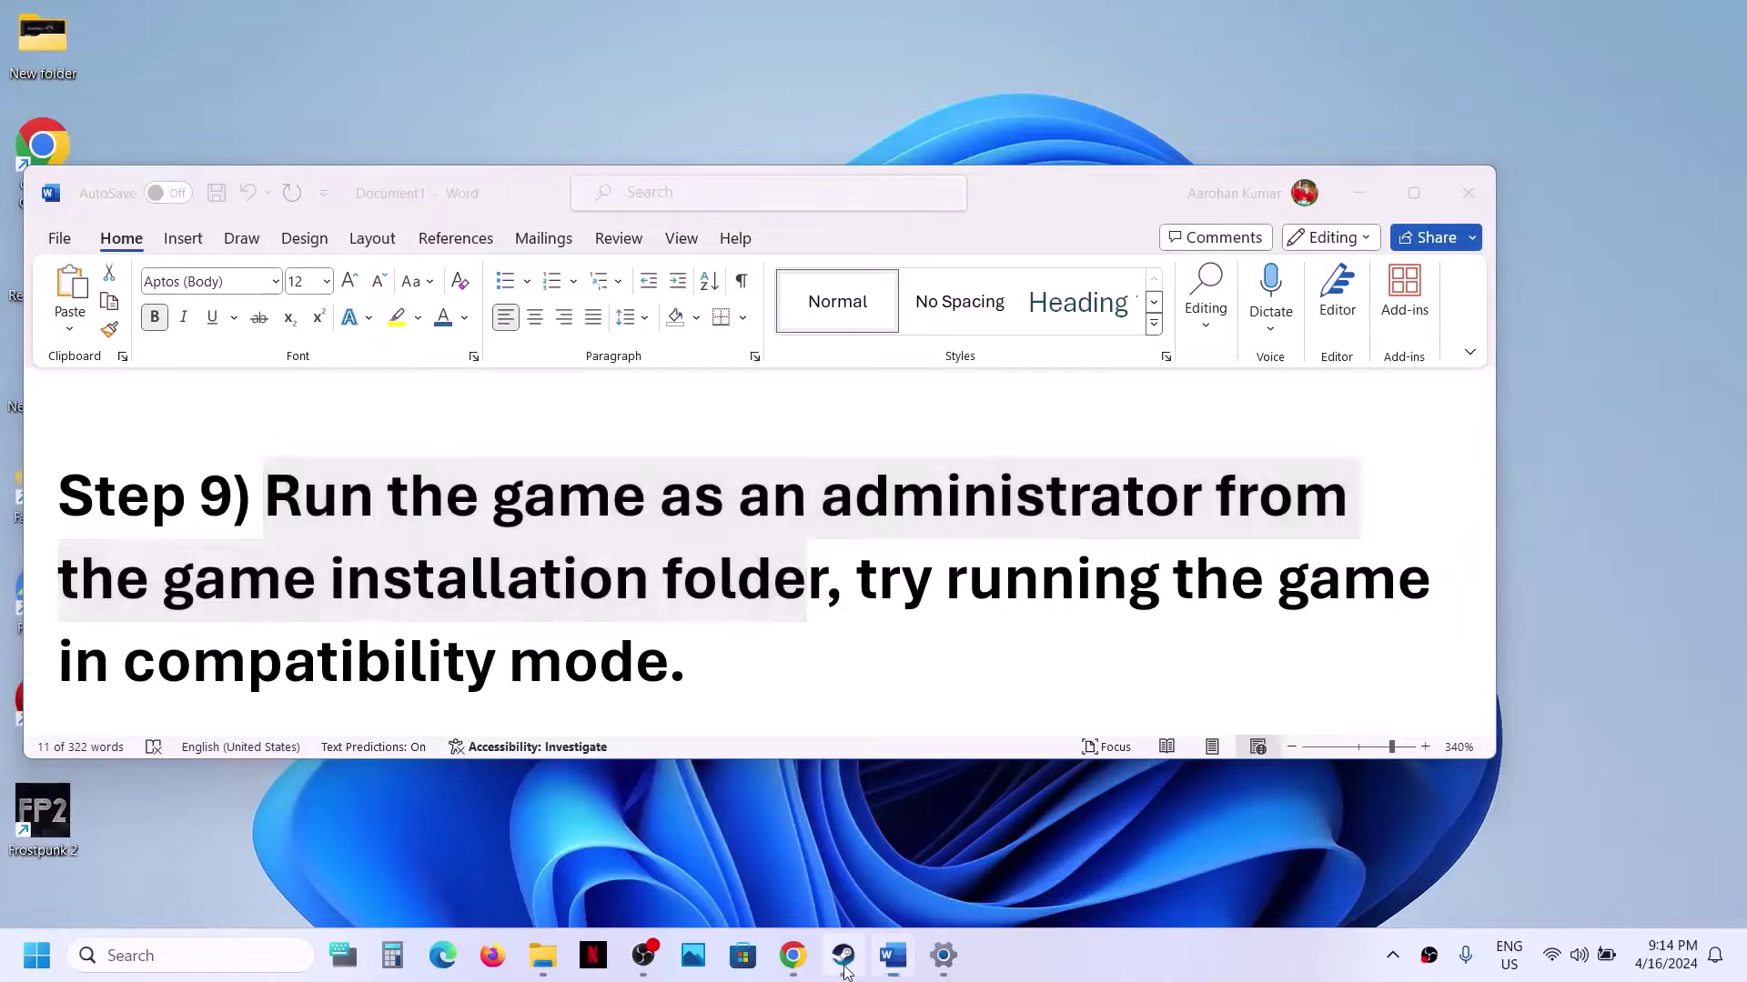
{"action": "right_click", "coordinate": [109, 607]}
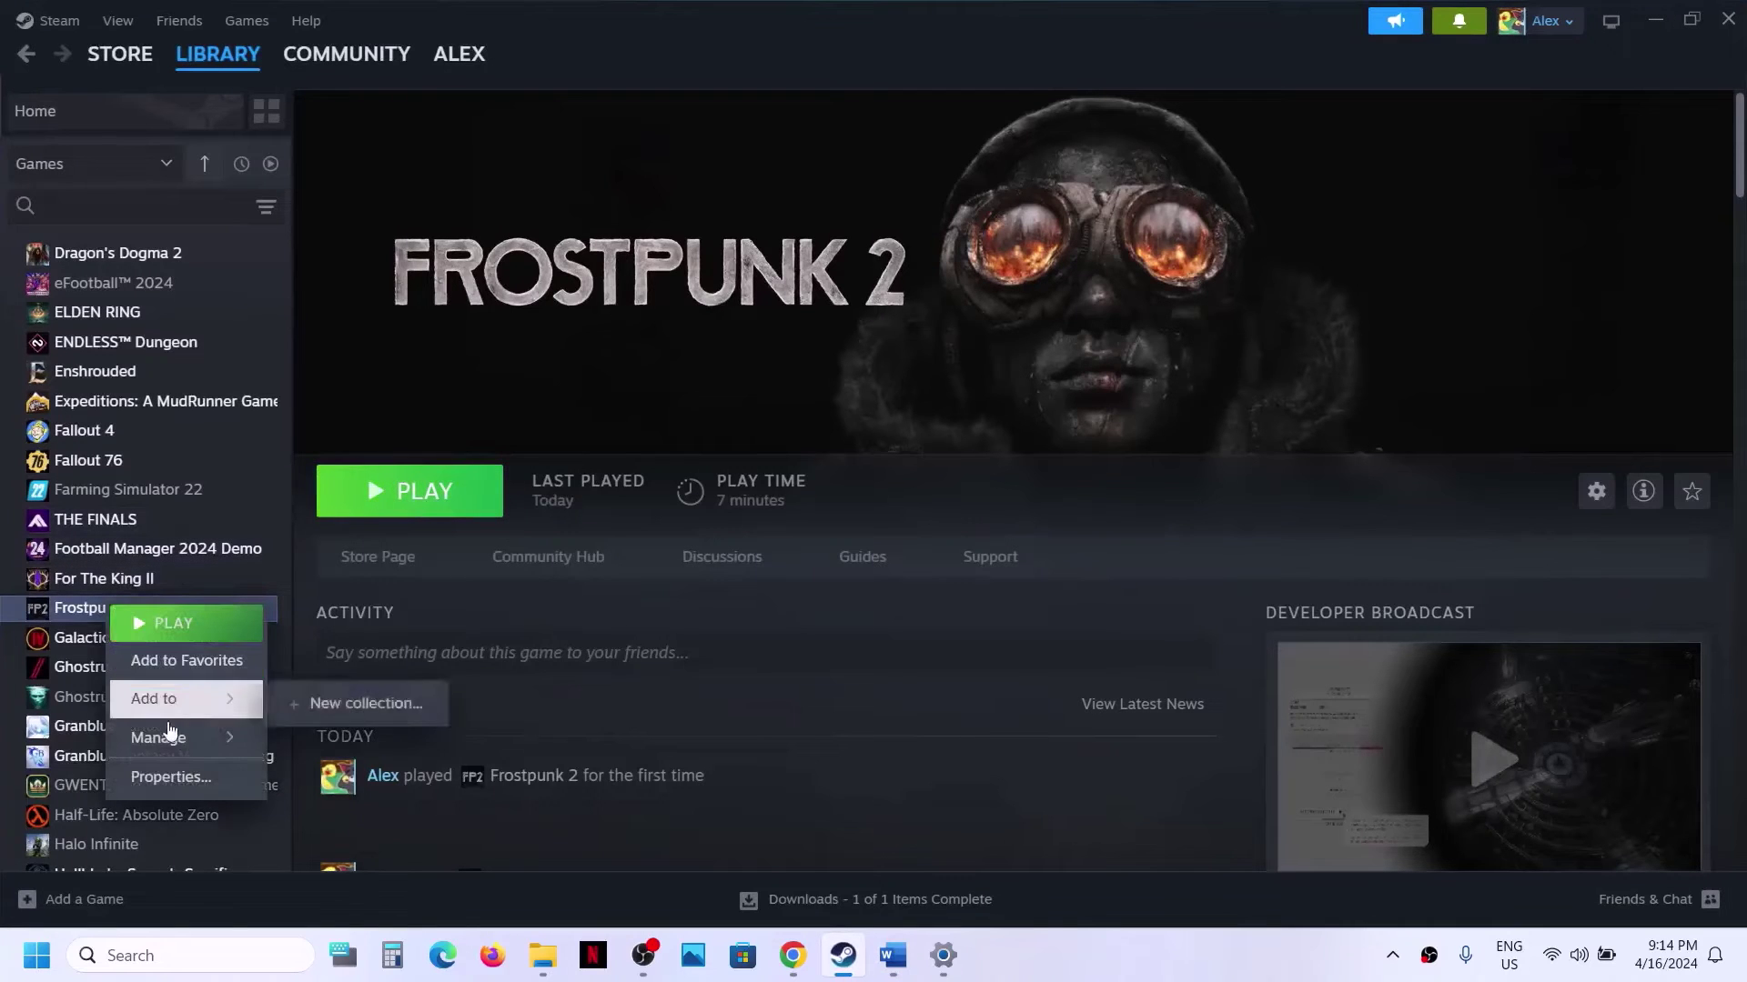
{"action": "mouse_move", "coordinate": [171, 738]}
{"action": "left_click", "coordinate": [365, 788]}
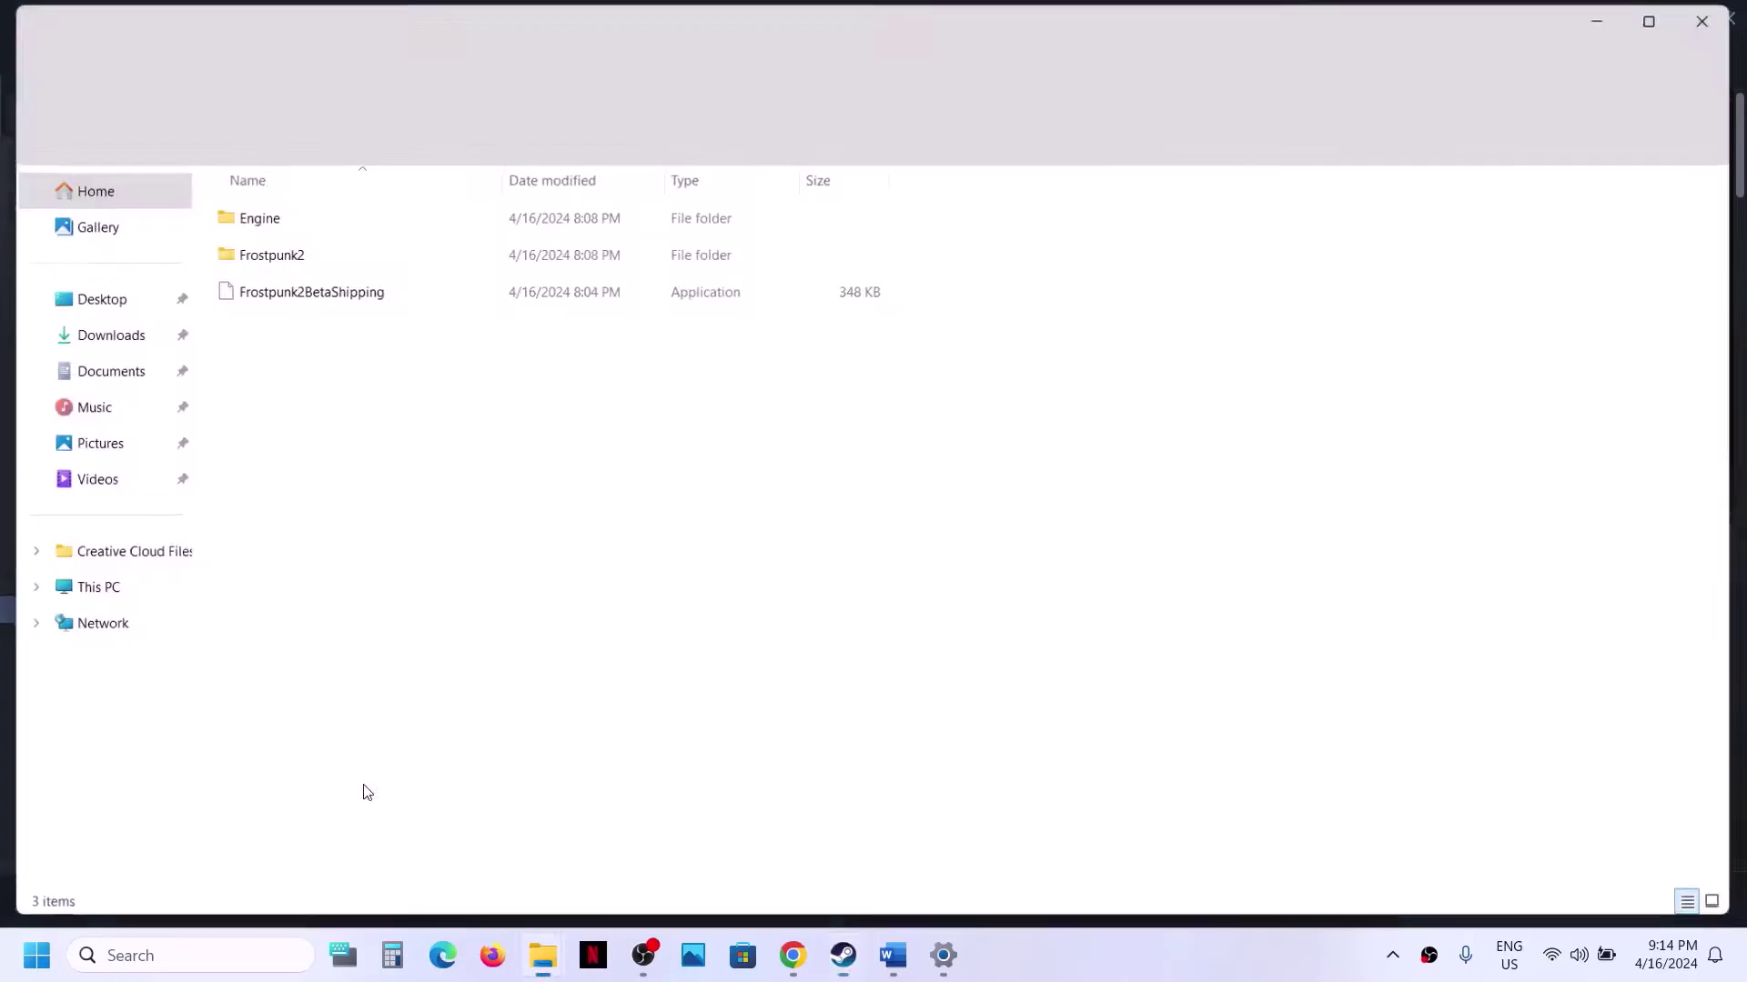
Set the Frostpunk2BetaShipping application to run as an administrator in its compatibility properties, and apply the change.
{"action": "left_click", "coordinate": [316, 299]}
{"action": "right_click", "coordinate": [310, 300]}
{"action": "left_click", "coordinate": [422, 597]}
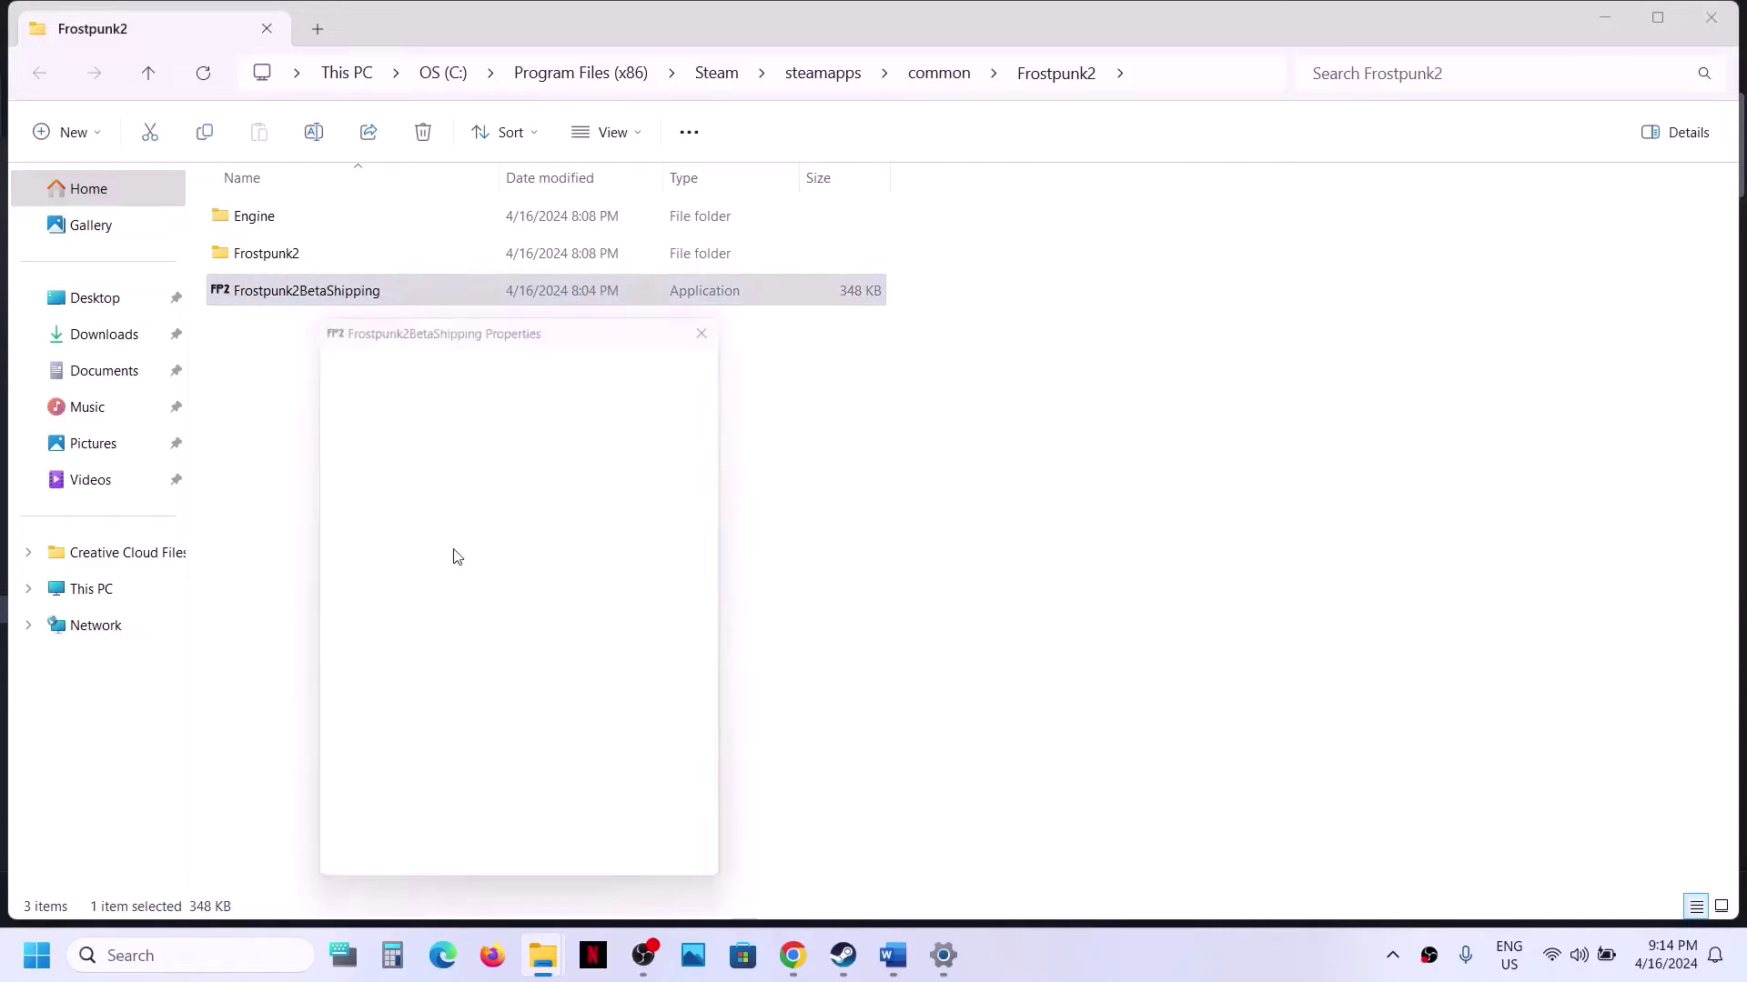
{"action": "left_click", "coordinate": [415, 351]}
{"action": "left_click_drag", "start_coordinate": [497, 325], "coordinate": [619, 174]}
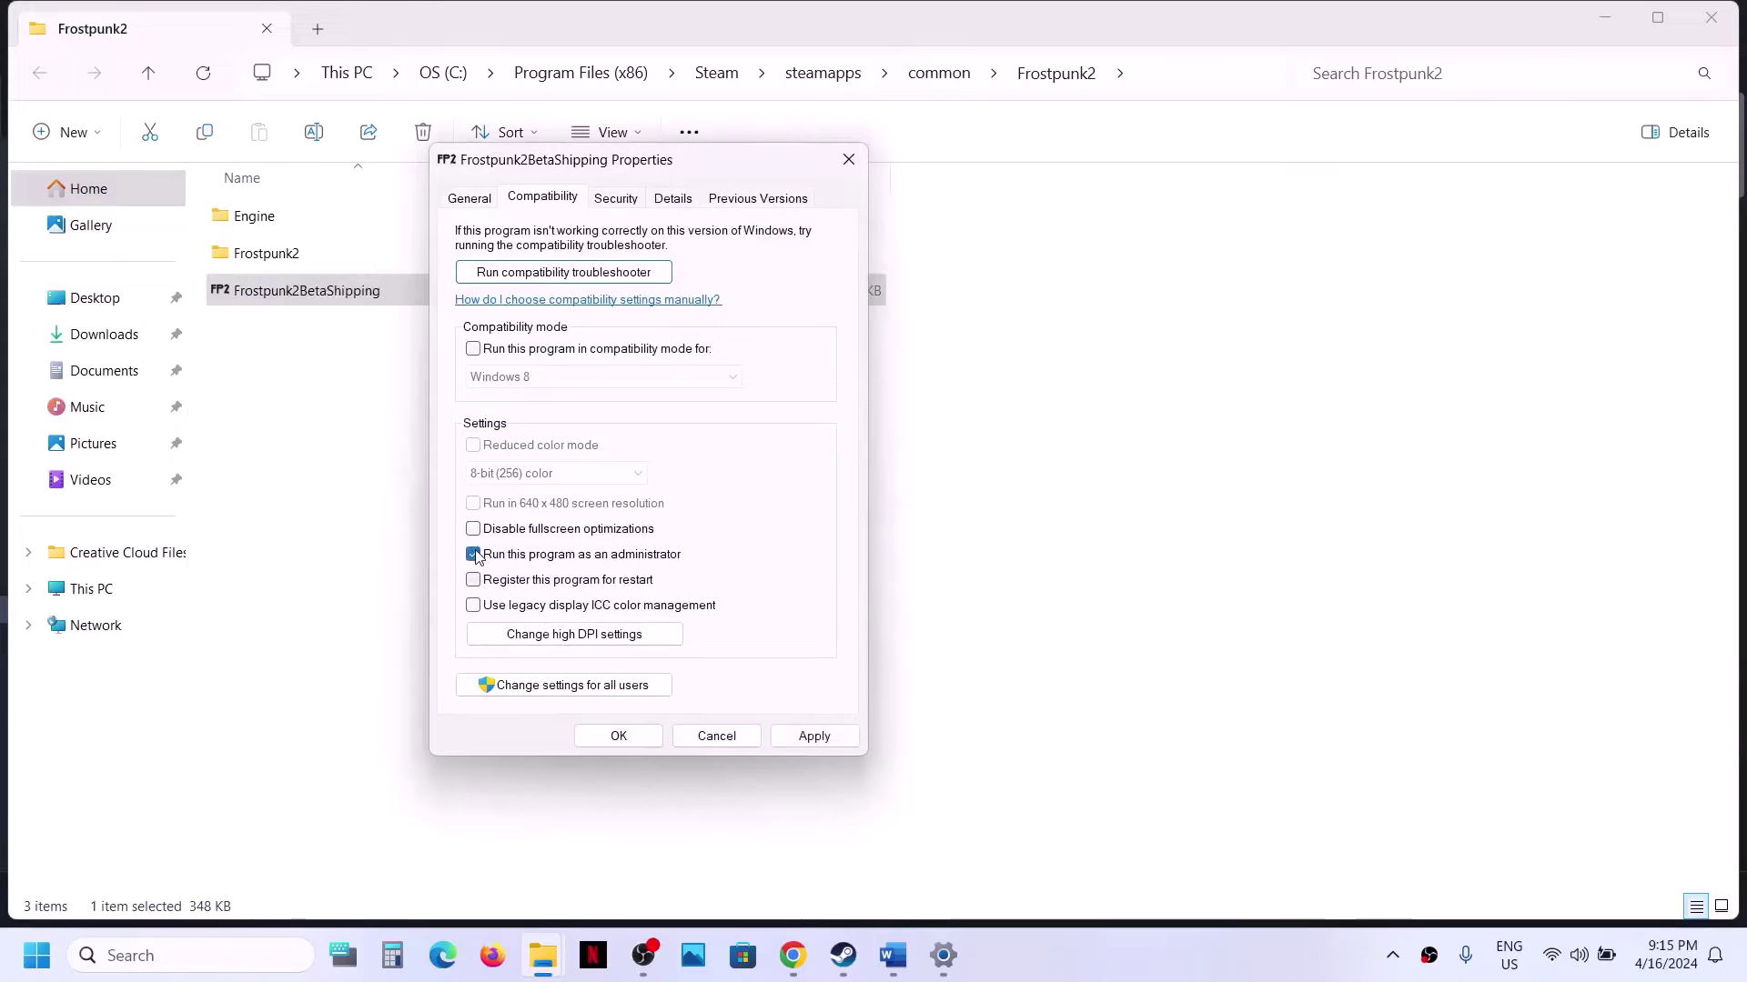
{"action": "left_click", "coordinate": [823, 737]}
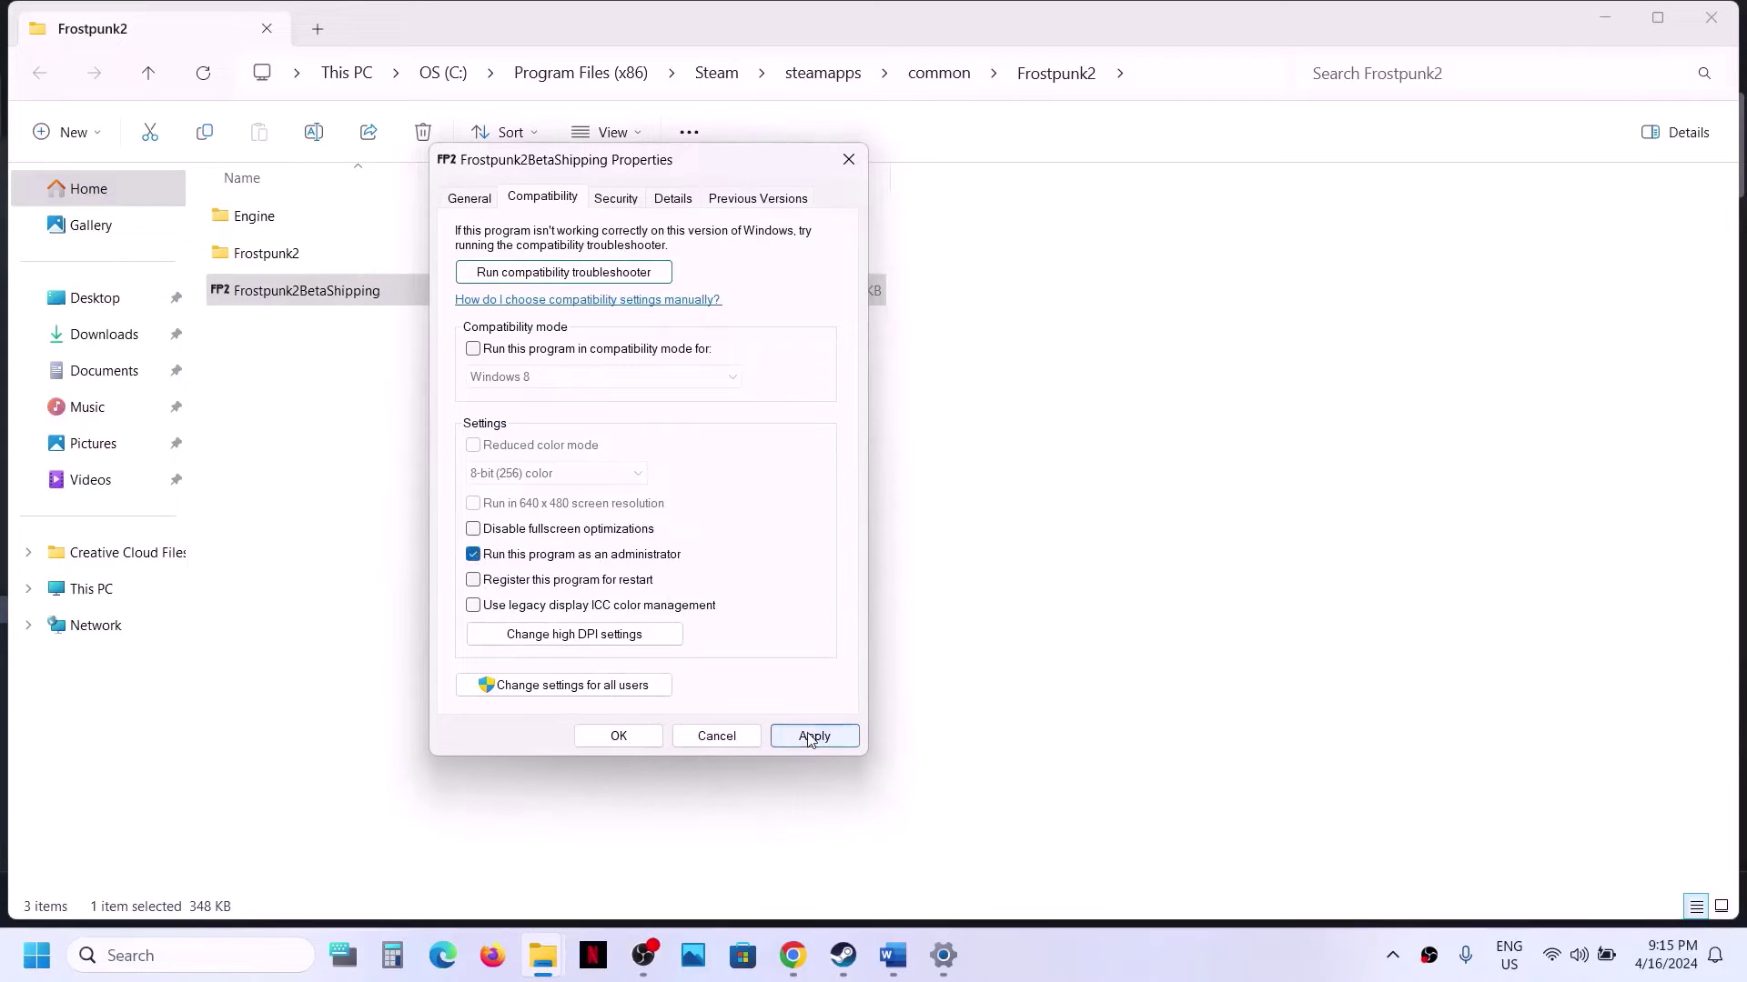
{"action": "left_click", "coordinate": [619, 737]}
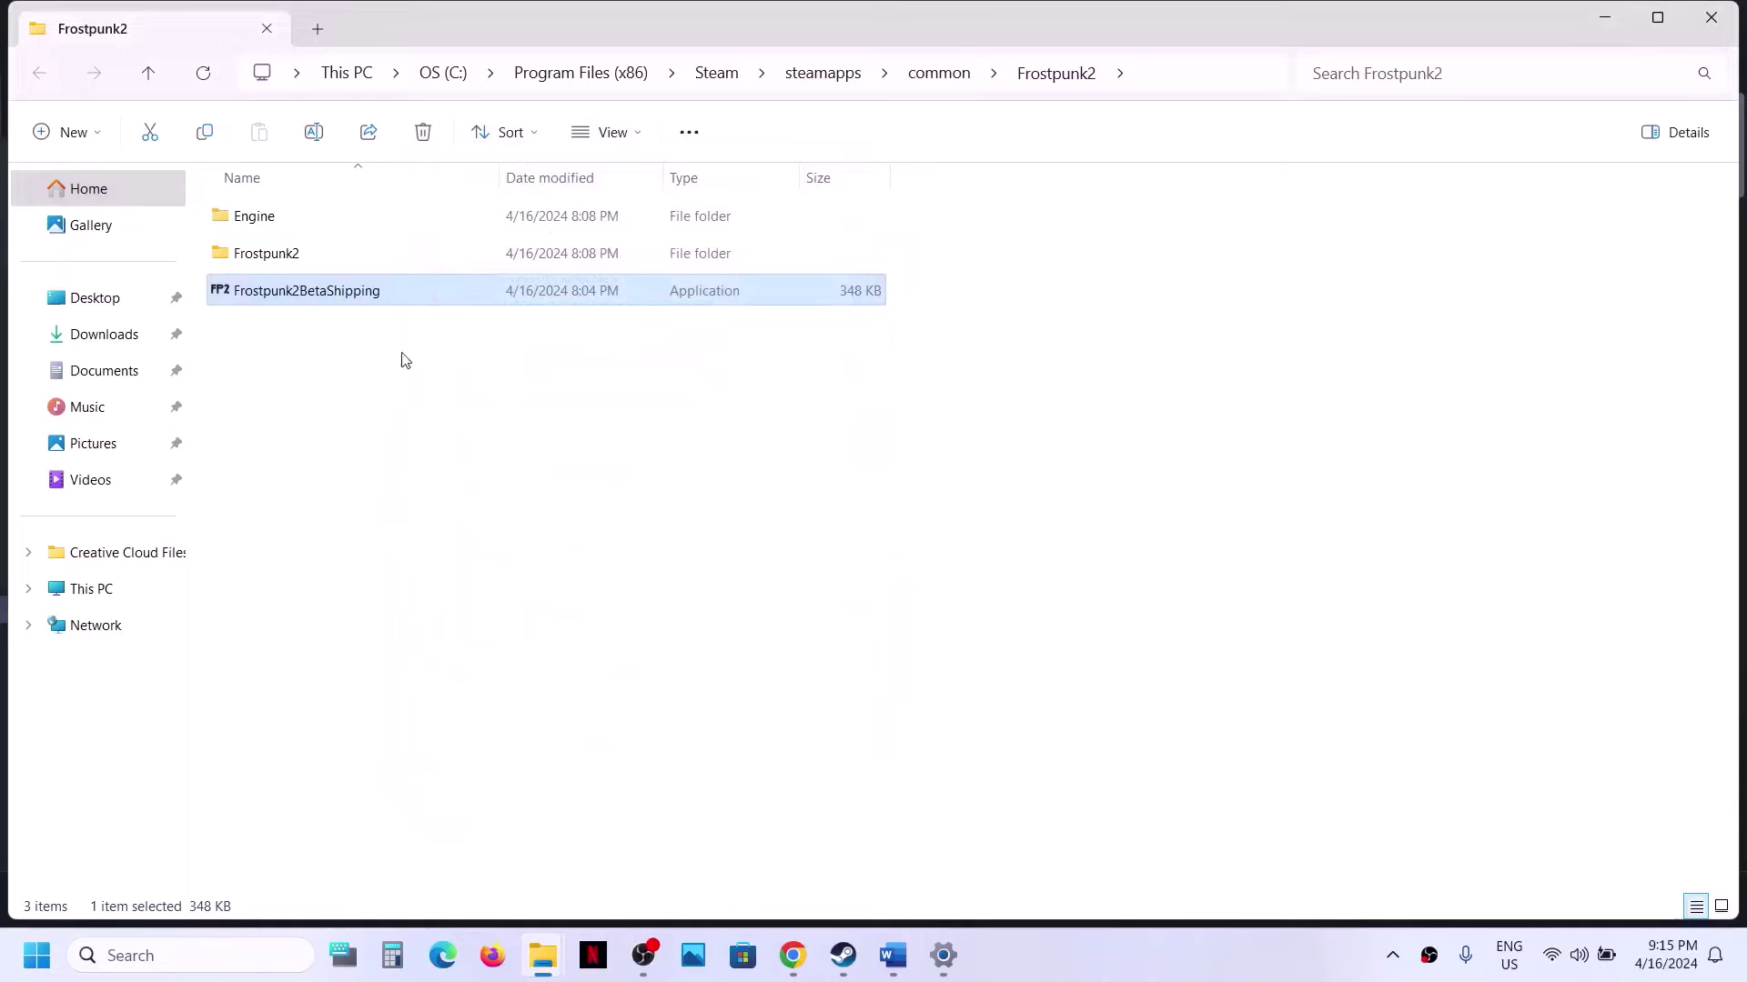
Enable compatibility mode for Windows 8 on the Frostpunk2BetaShipping application and apply the change.
{"action": "right_click", "coordinate": [368, 296]}
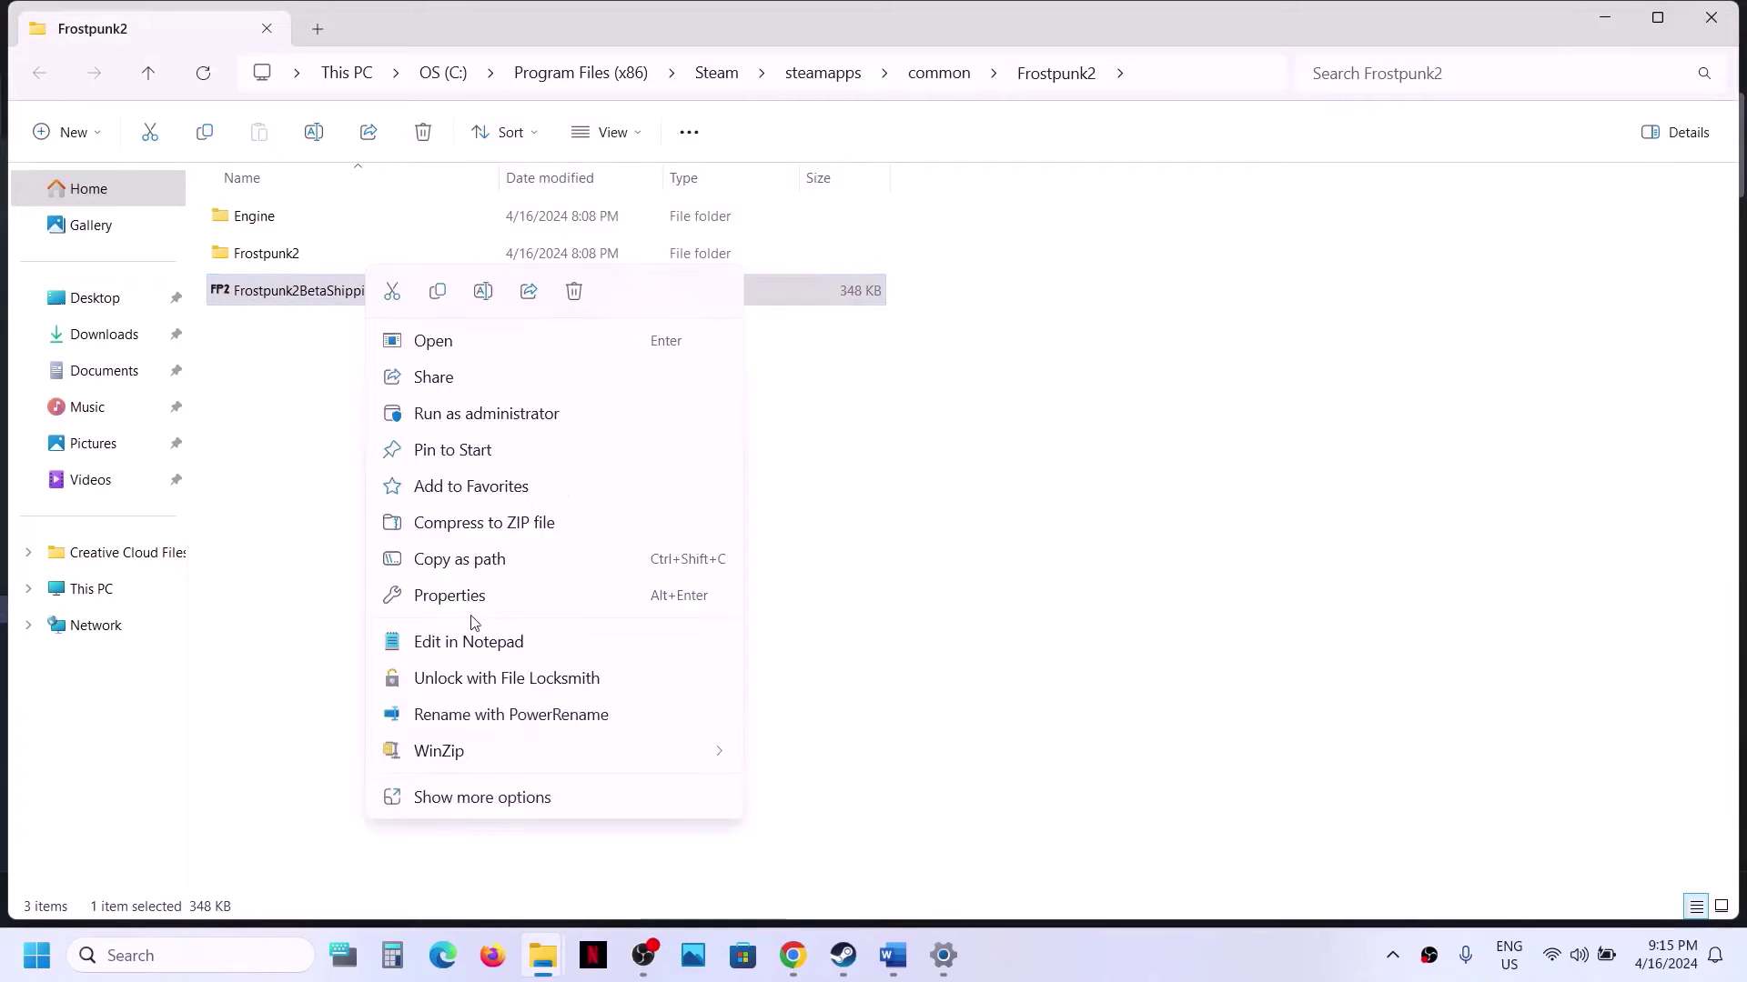
{"action": "left_click", "coordinate": [449, 595]}
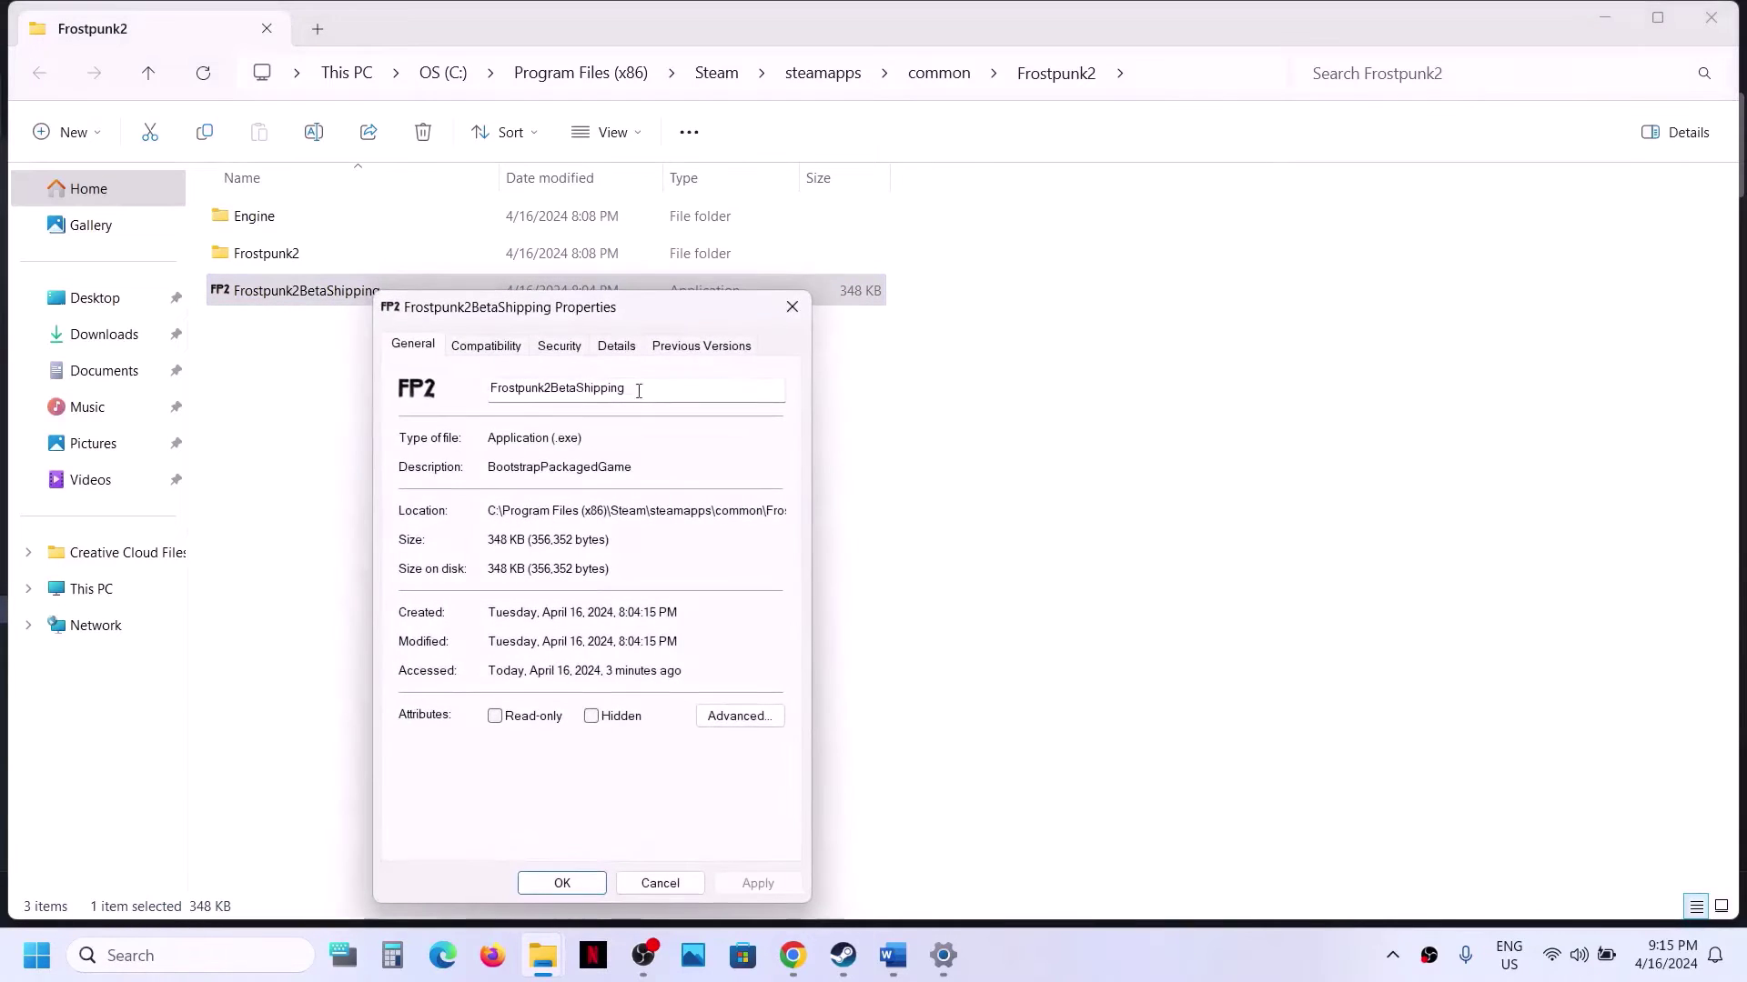
{"action": "left_click", "coordinate": [486, 346]}
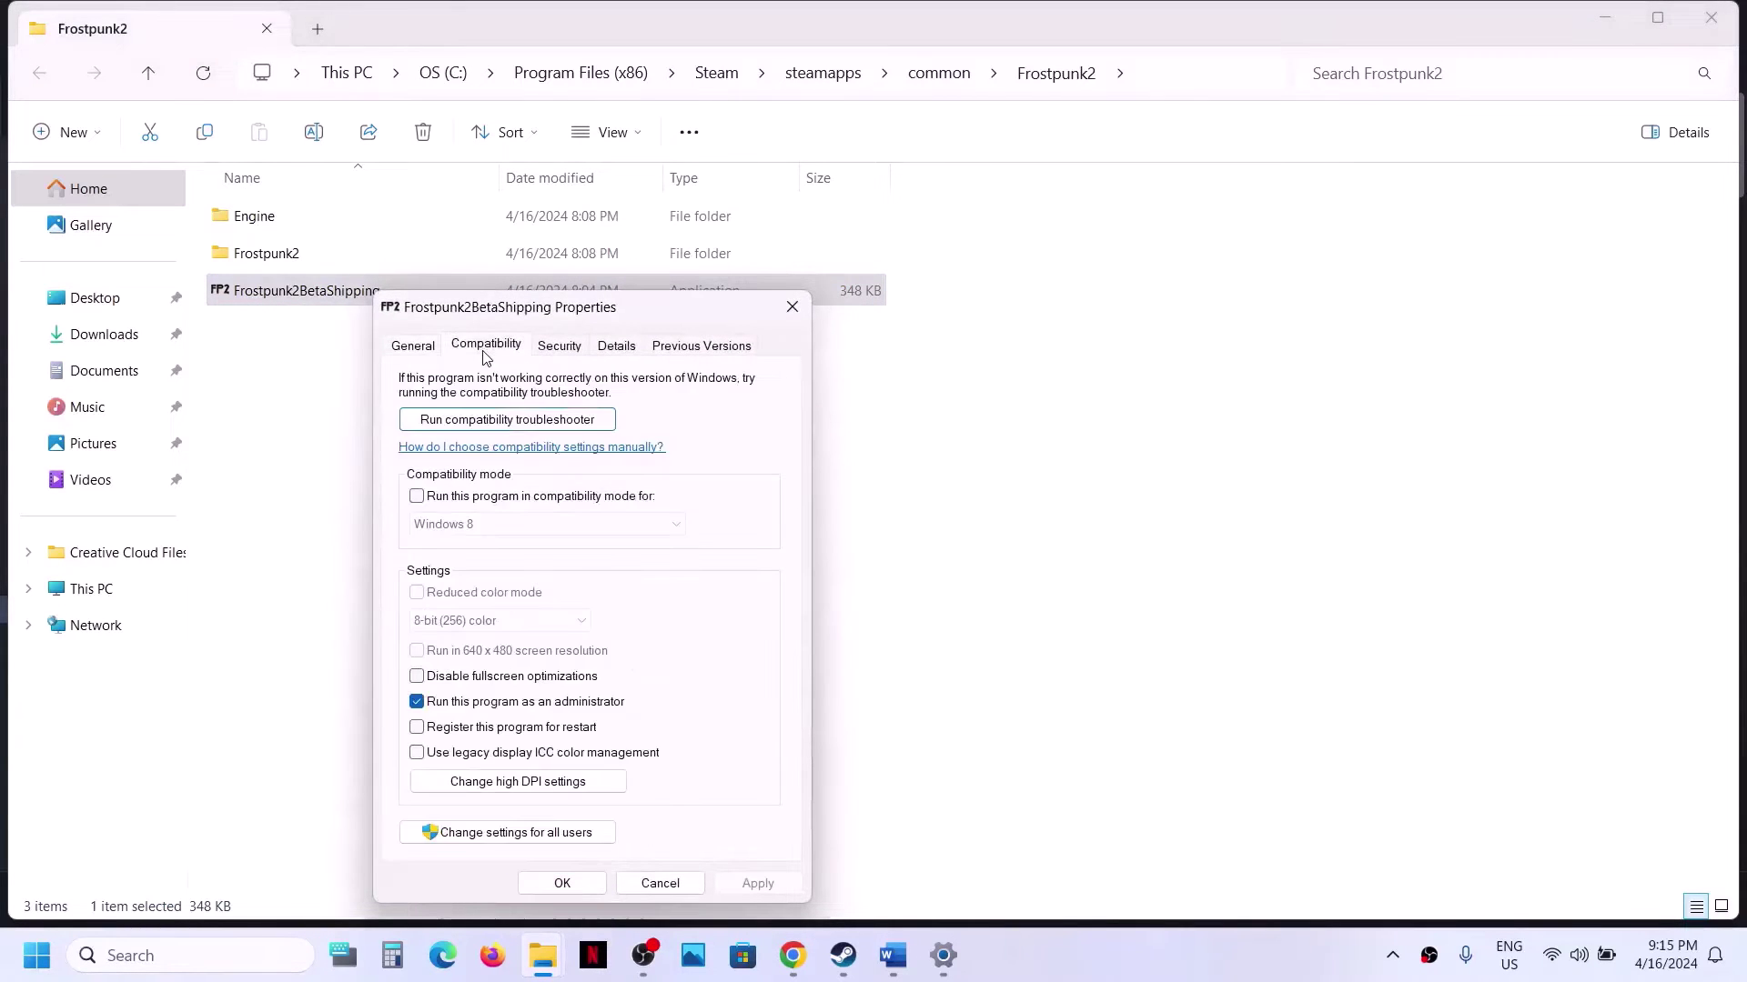
{"action": "left_click", "coordinate": [418, 497]}
{"action": "left_click", "coordinate": [757, 883]}
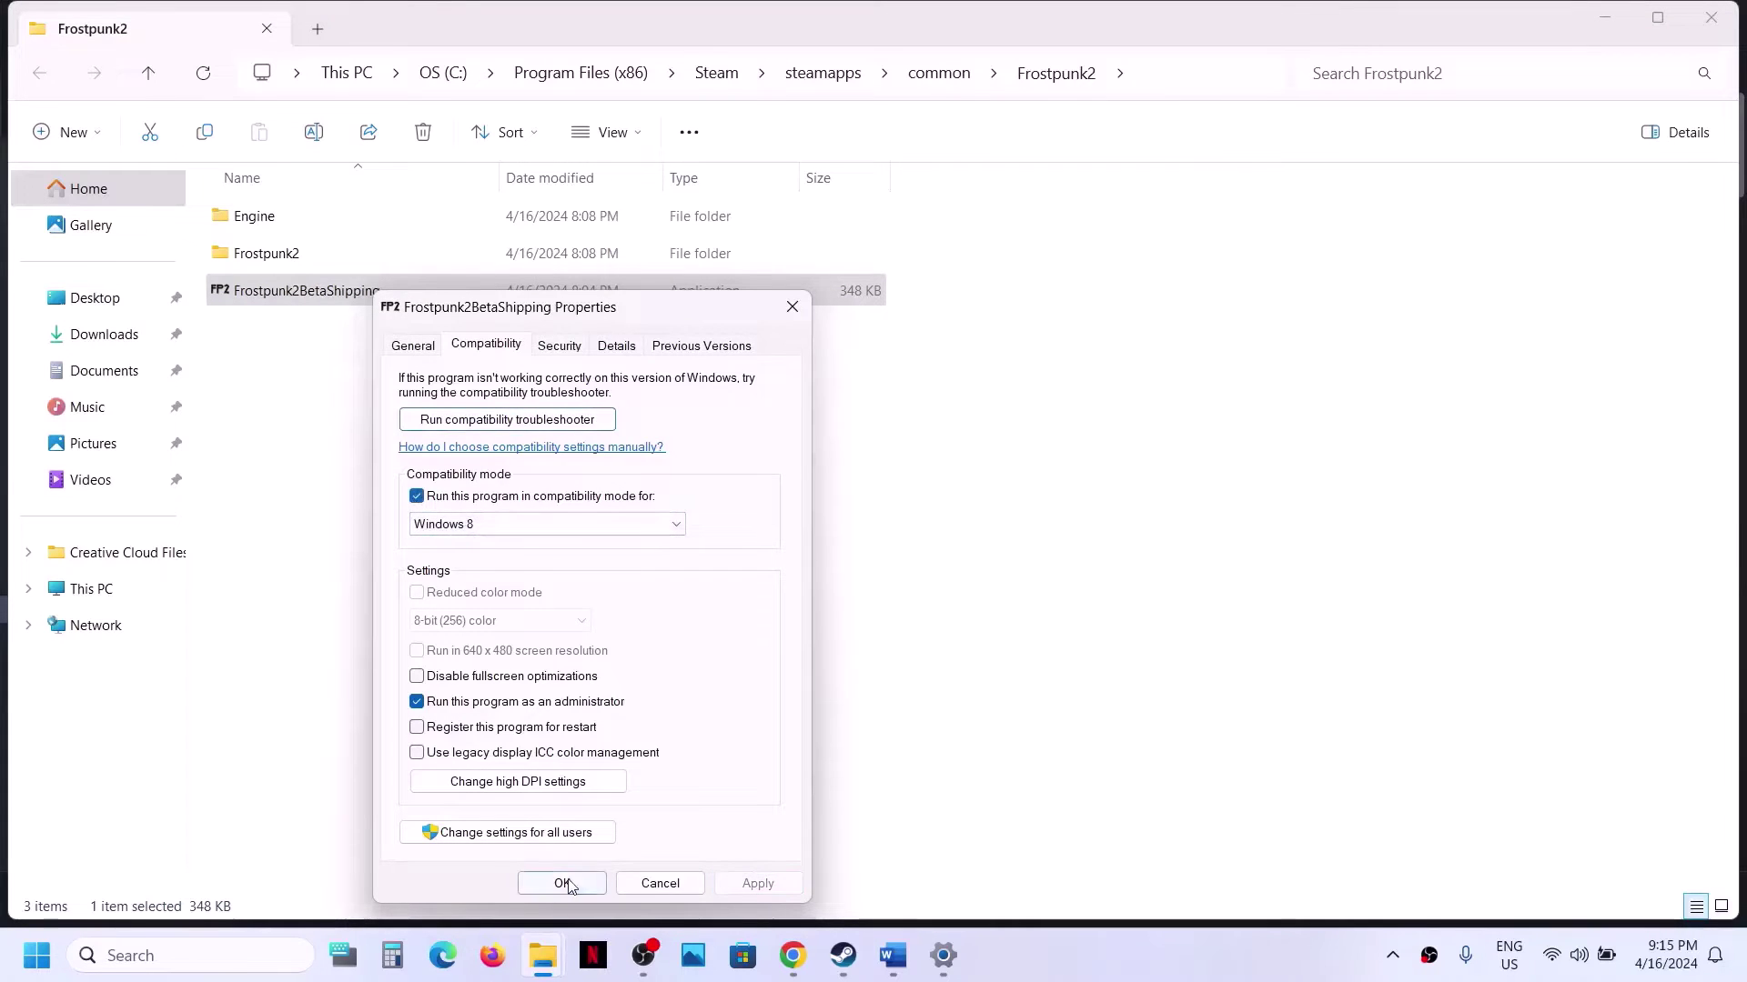
{"action": "left_click", "coordinate": [564, 883]}
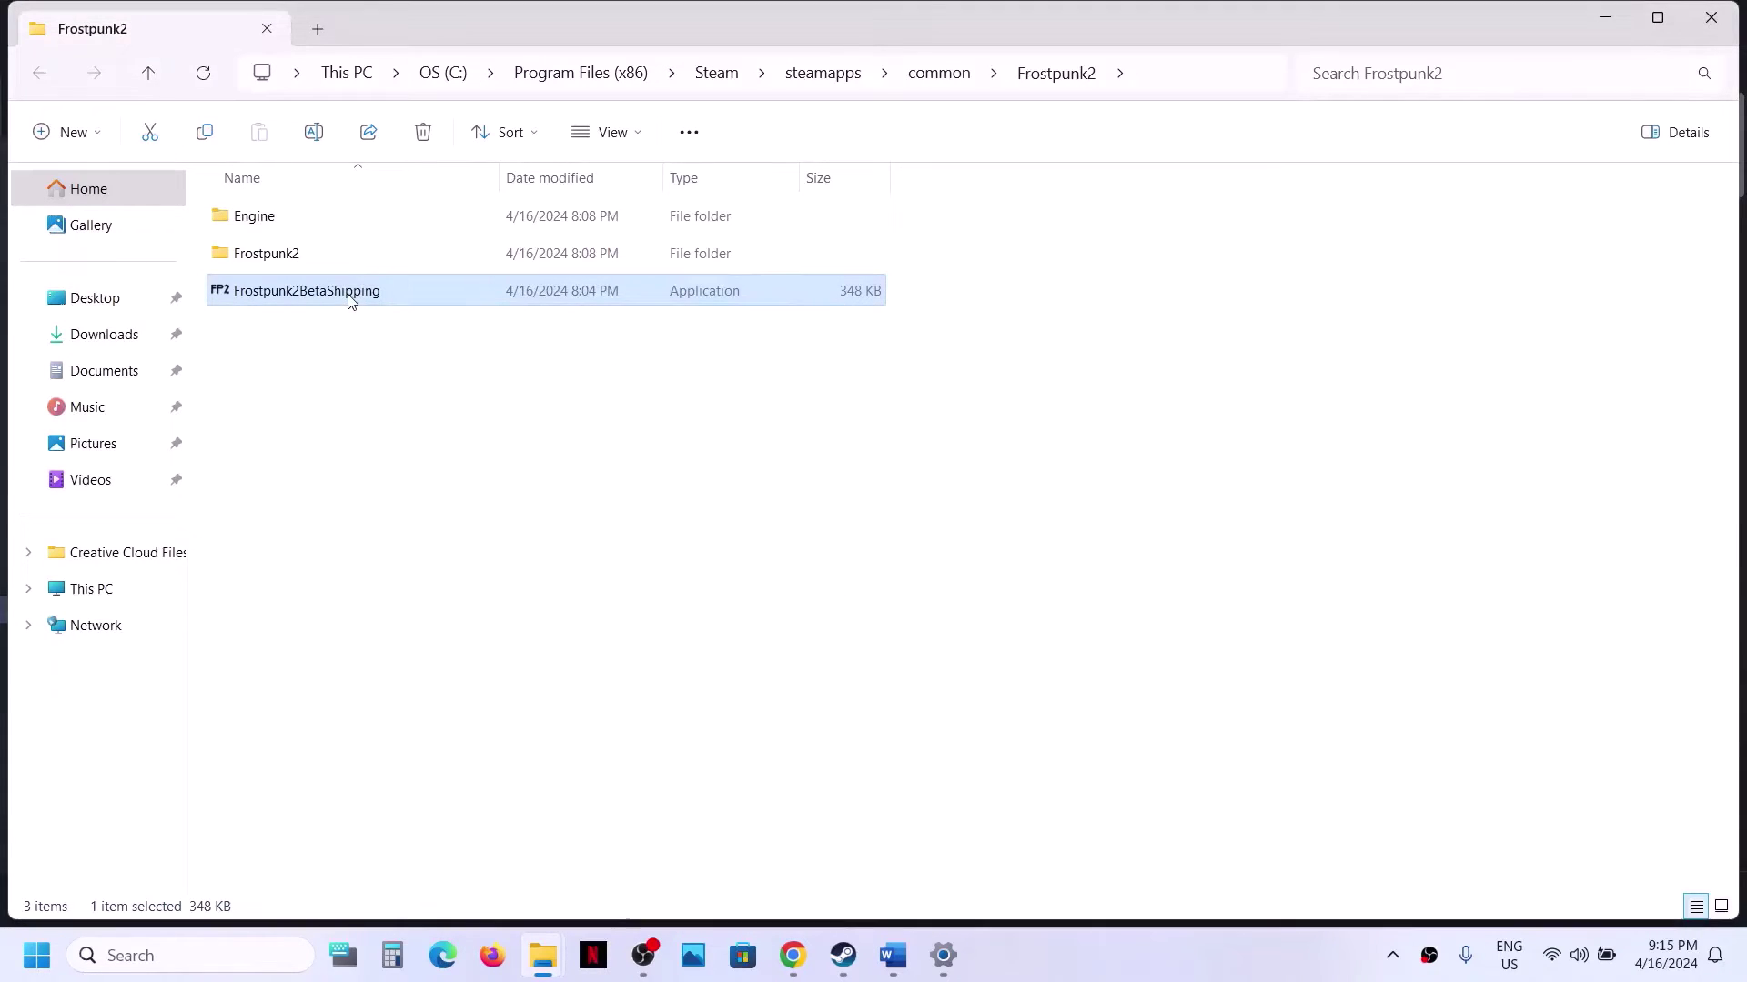
Change the compatibility mode of the Frostpunk2BetaShipping application to Windows 7 and save its properties.
{"action": "right_click", "coordinate": [348, 299]}
{"action": "left_click", "coordinate": [432, 596]}
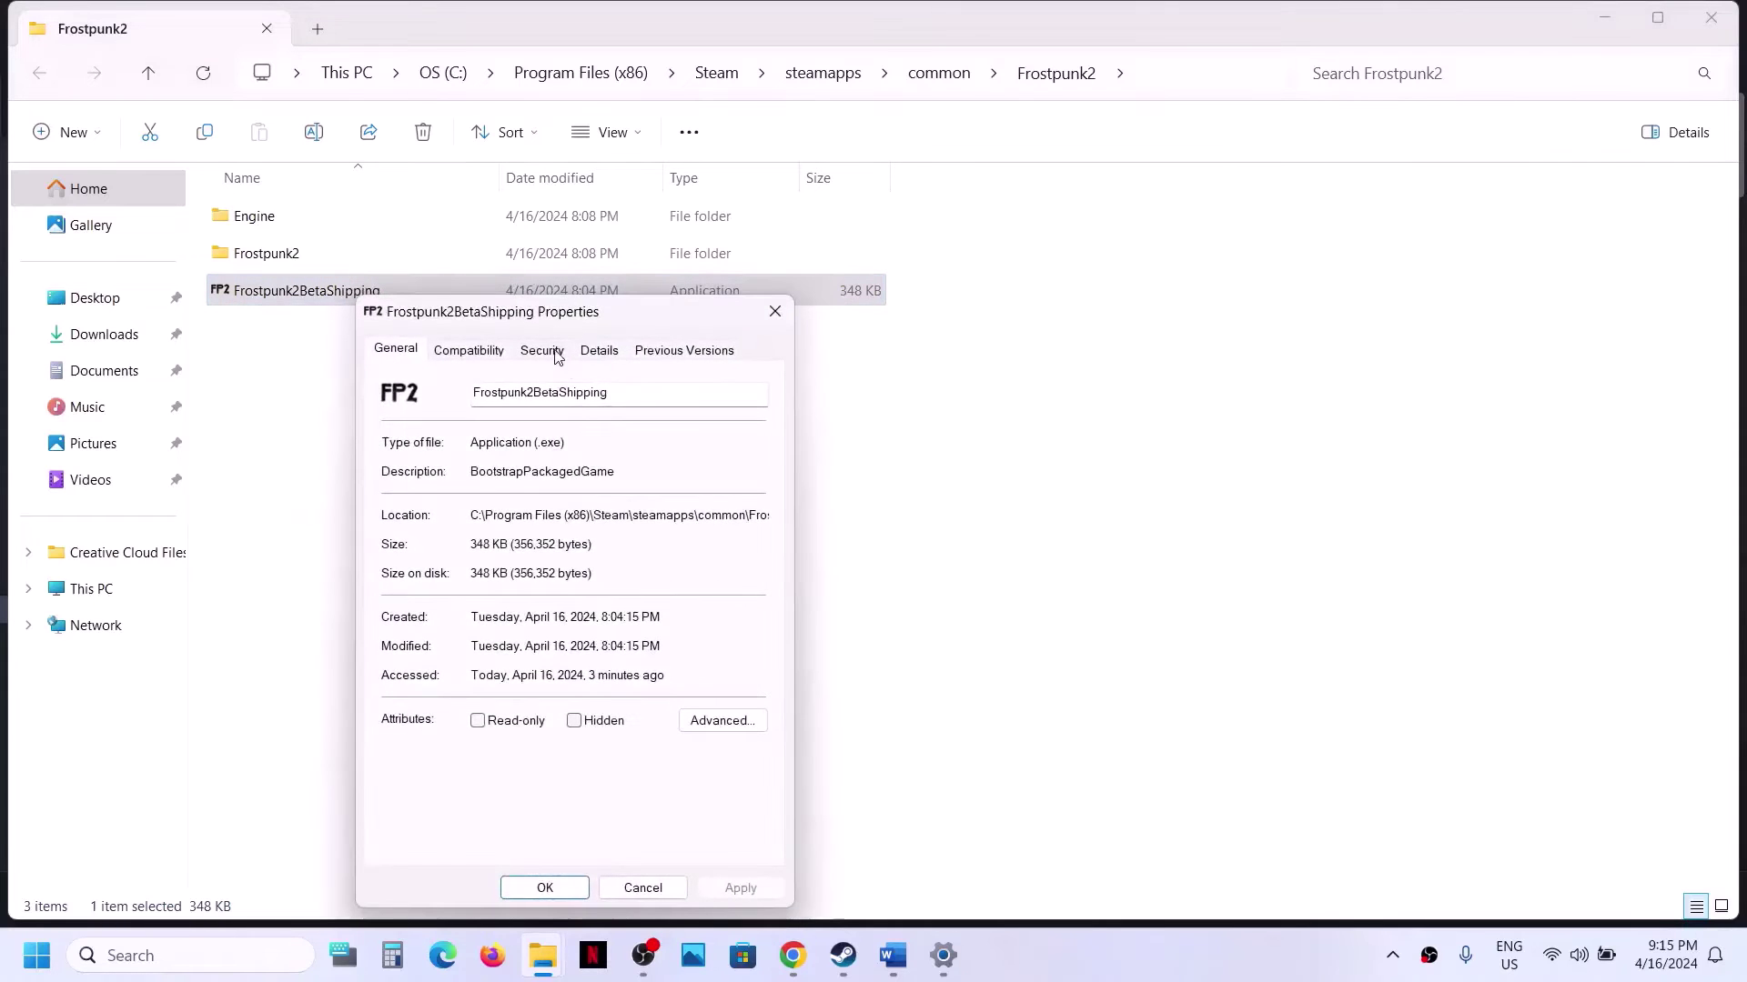
{"action": "left_click", "coordinate": [469, 350]}
{"action": "left_click", "coordinate": [499, 531]}
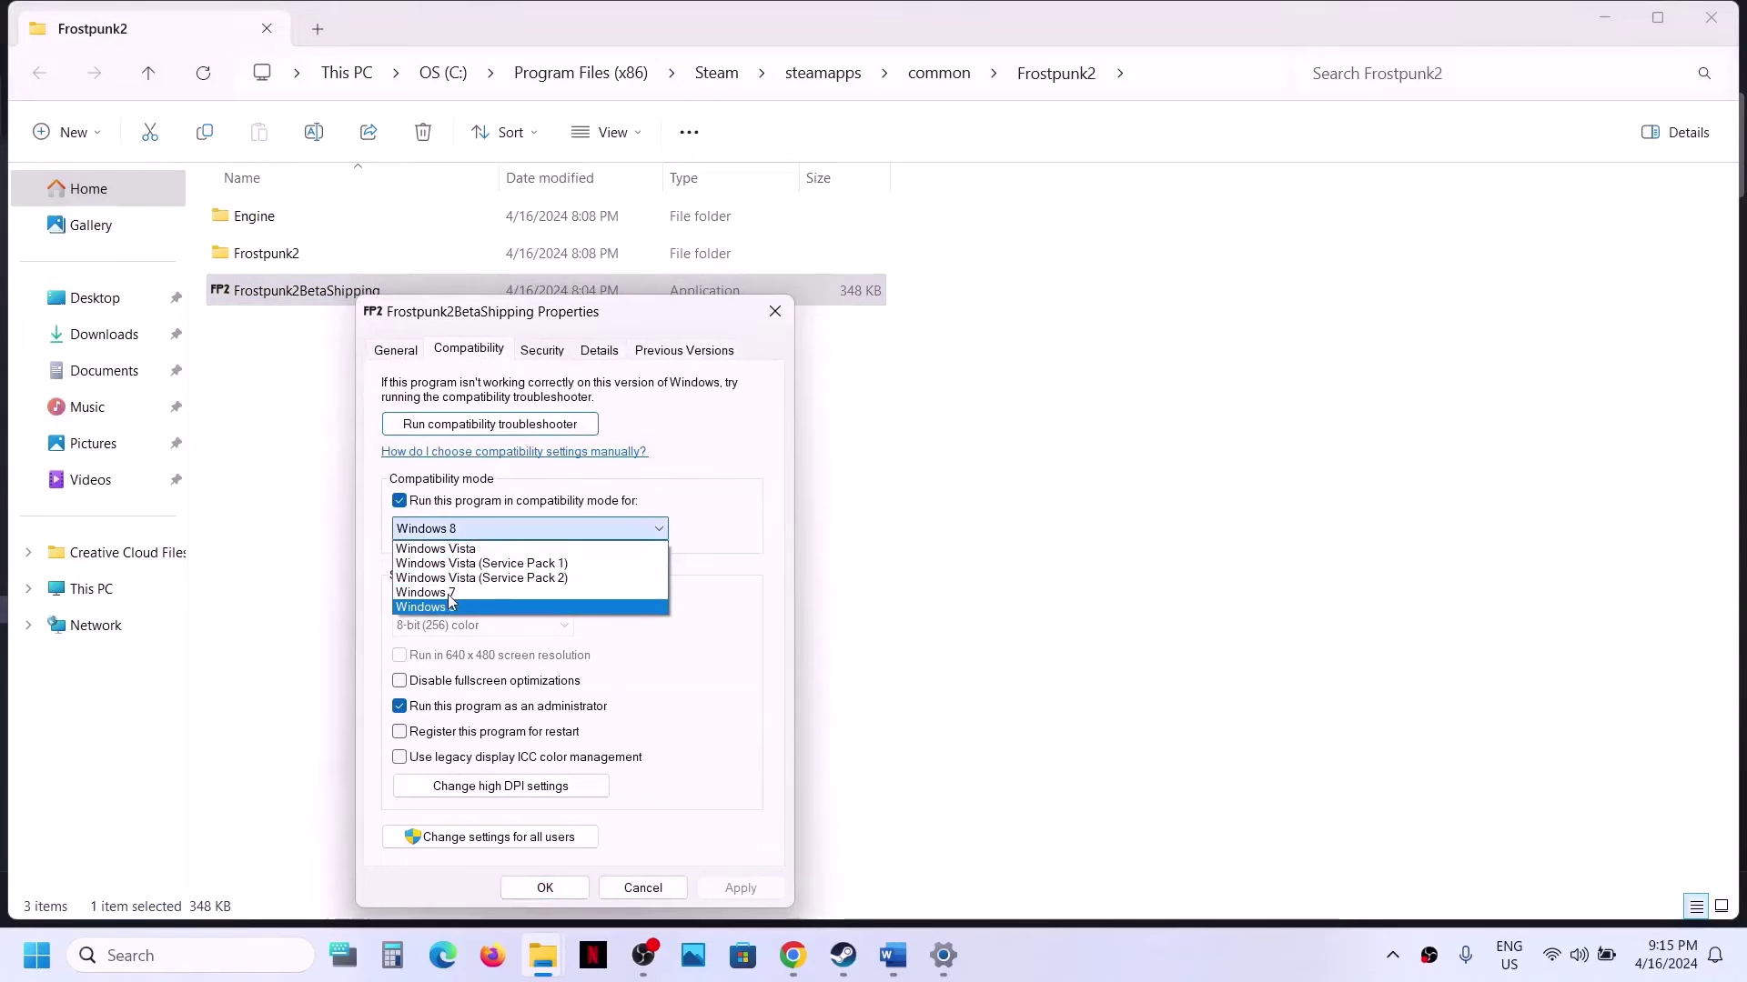
{"action": "left_click", "coordinate": [452, 602]}
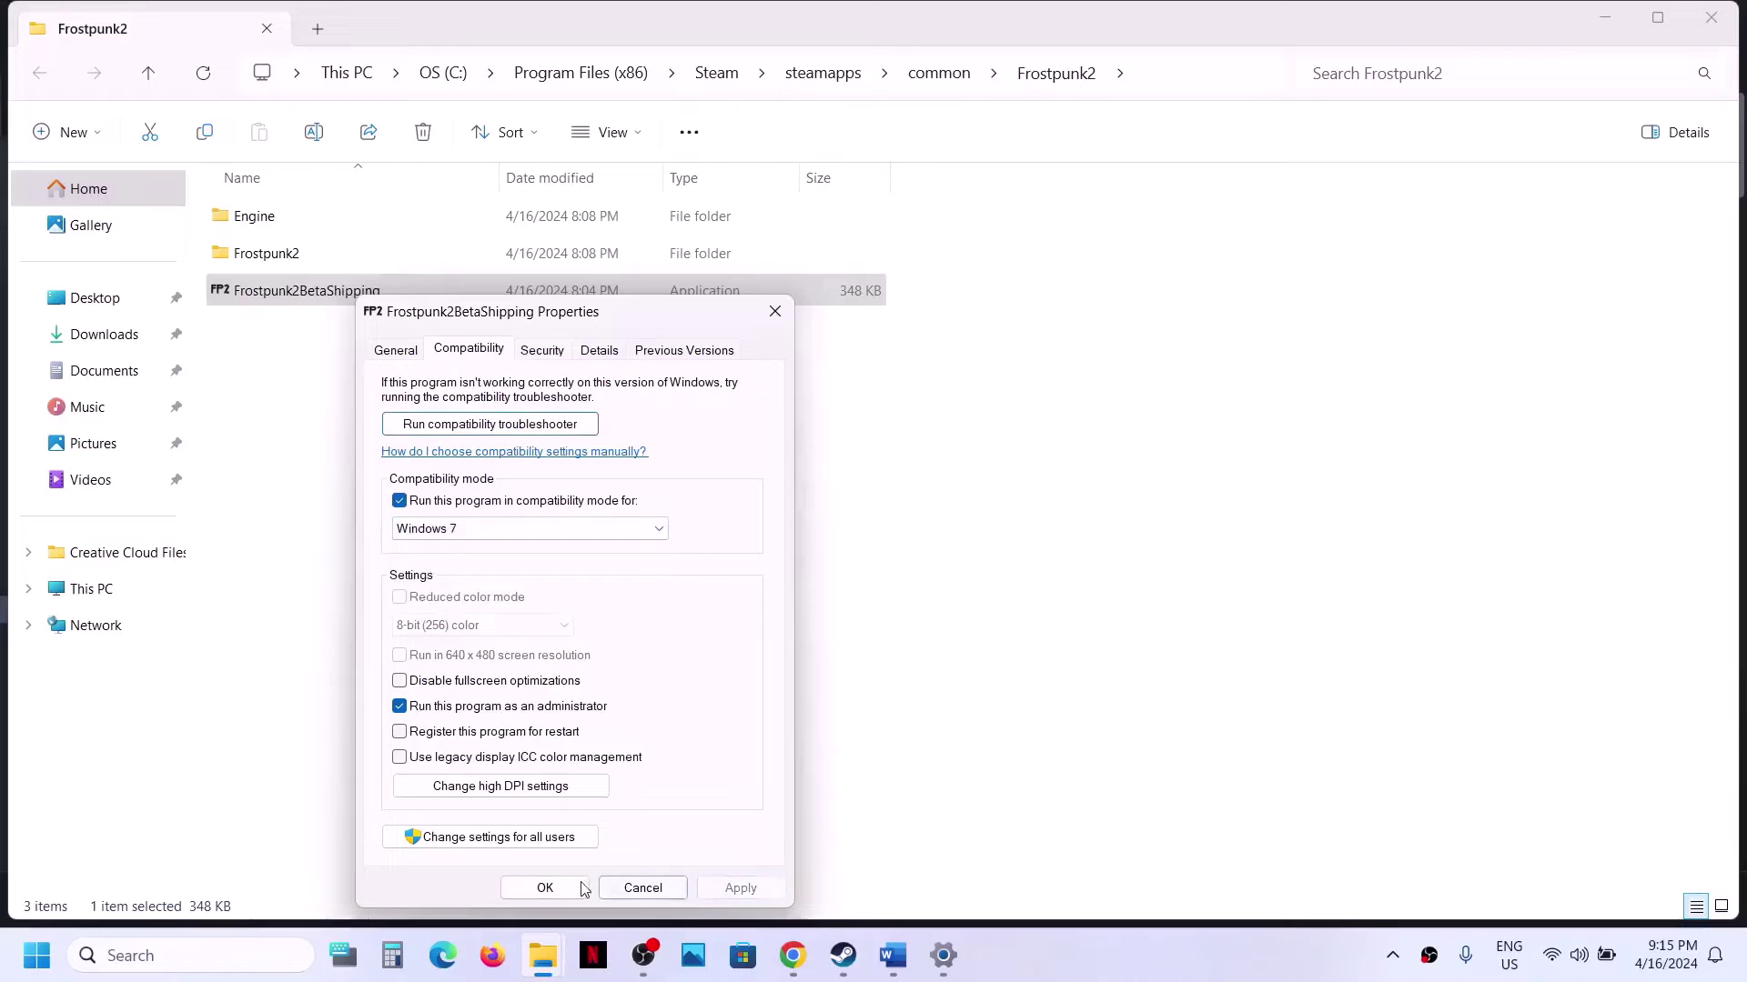
{"action": "left_click", "coordinate": [546, 887]}
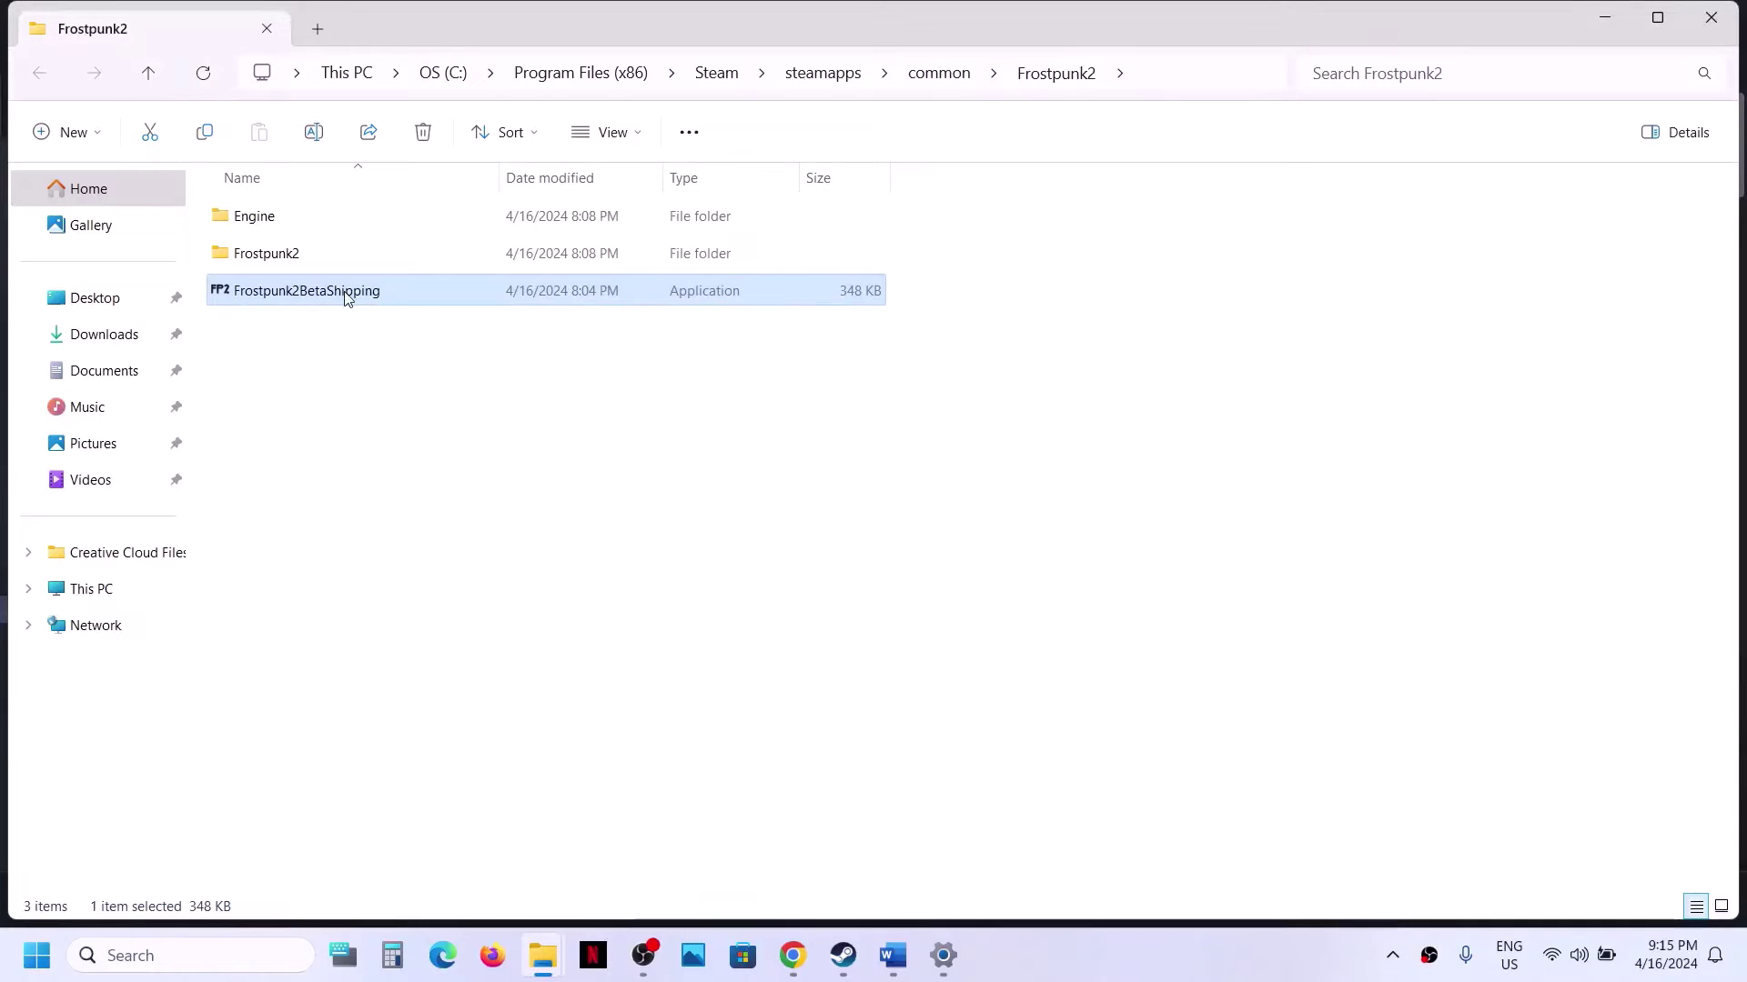
Disable fullscreen optimizations for the Frostpunk2BetaShipping application and apply the change.
{"action": "right_click", "coordinate": [347, 298]}
{"action": "left_click", "coordinate": [446, 599]}
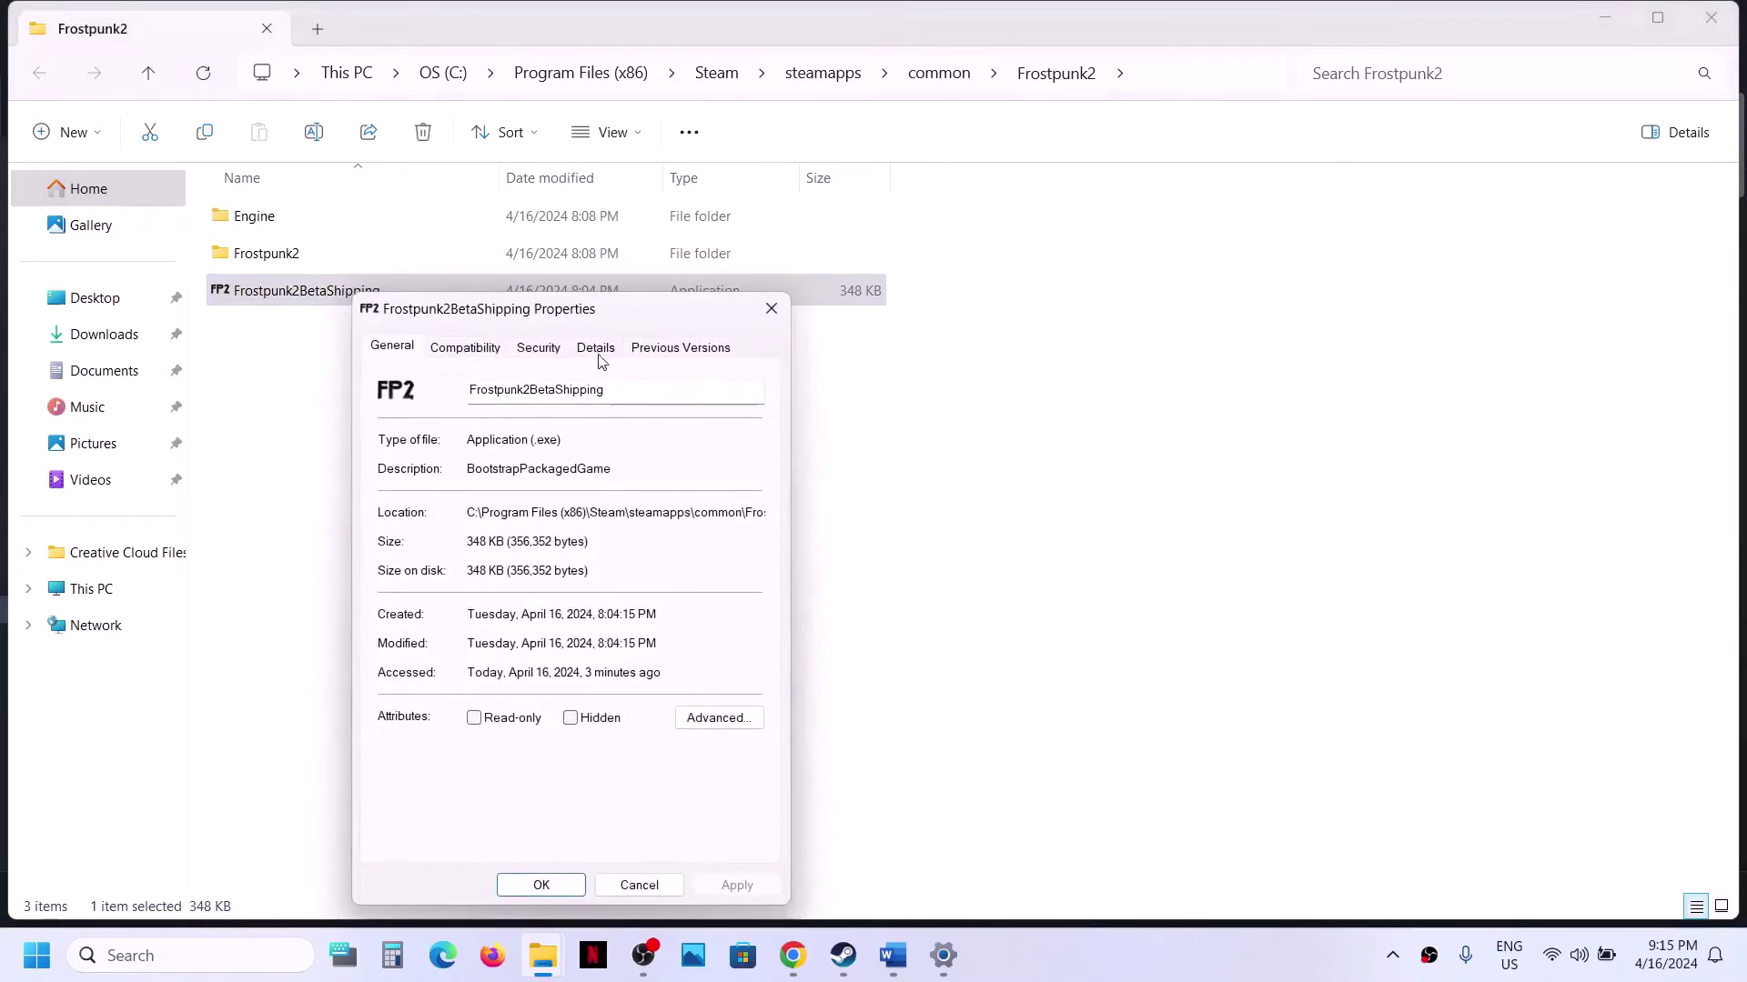
{"action": "left_click", "coordinate": [479, 347]}
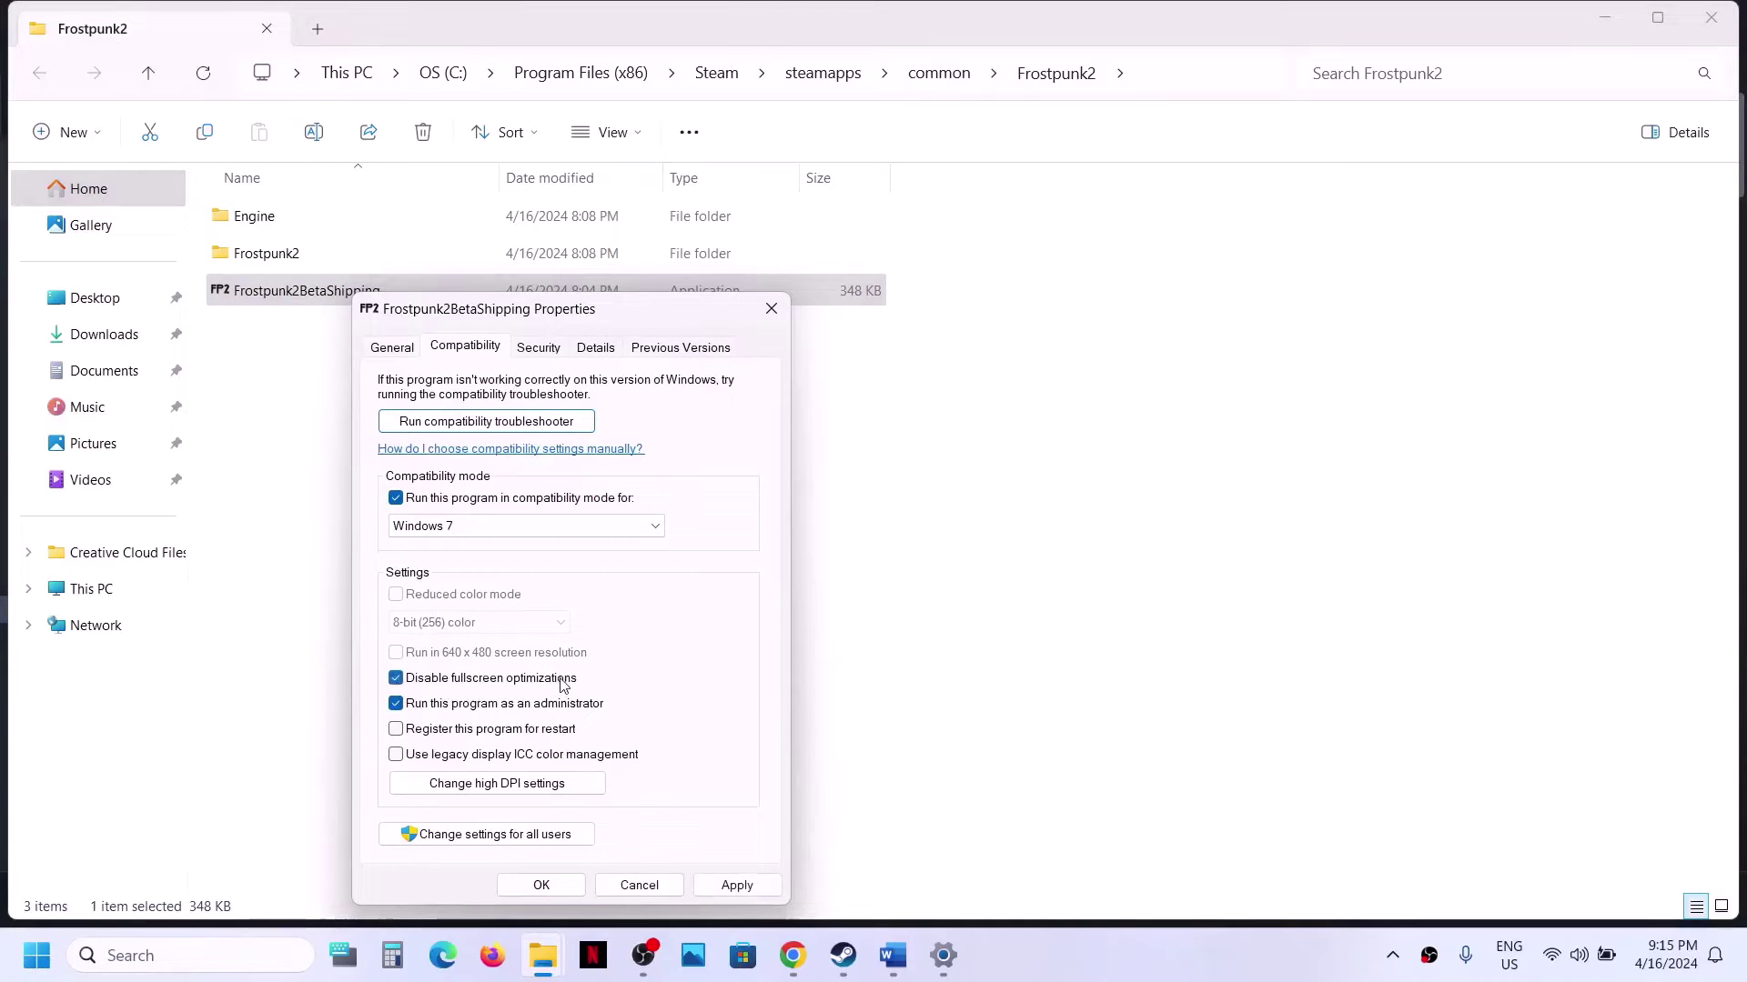
{"action": "left_click", "coordinate": [728, 883]}
{"action": "left_click", "coordinate": [543, 884]}
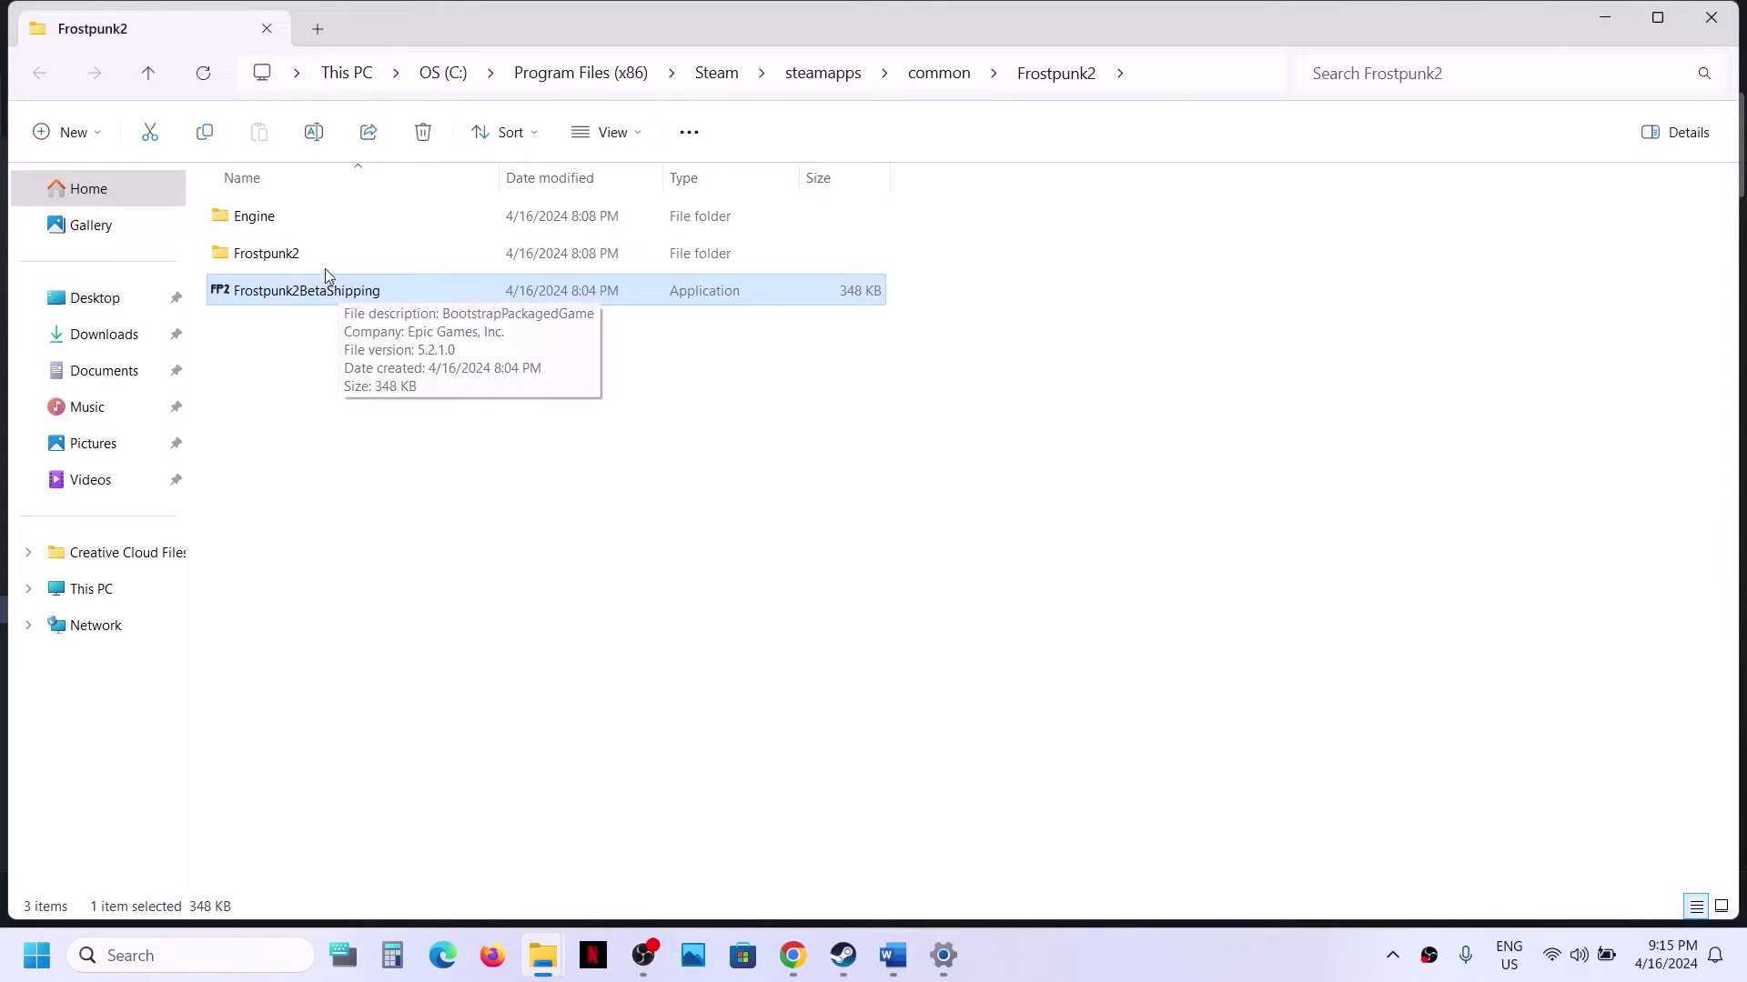
Open the Win64 folder inside Frostpunk2\Binaries of the game's installation.
{"action": "left_click", "coordinate": [272, 263]}
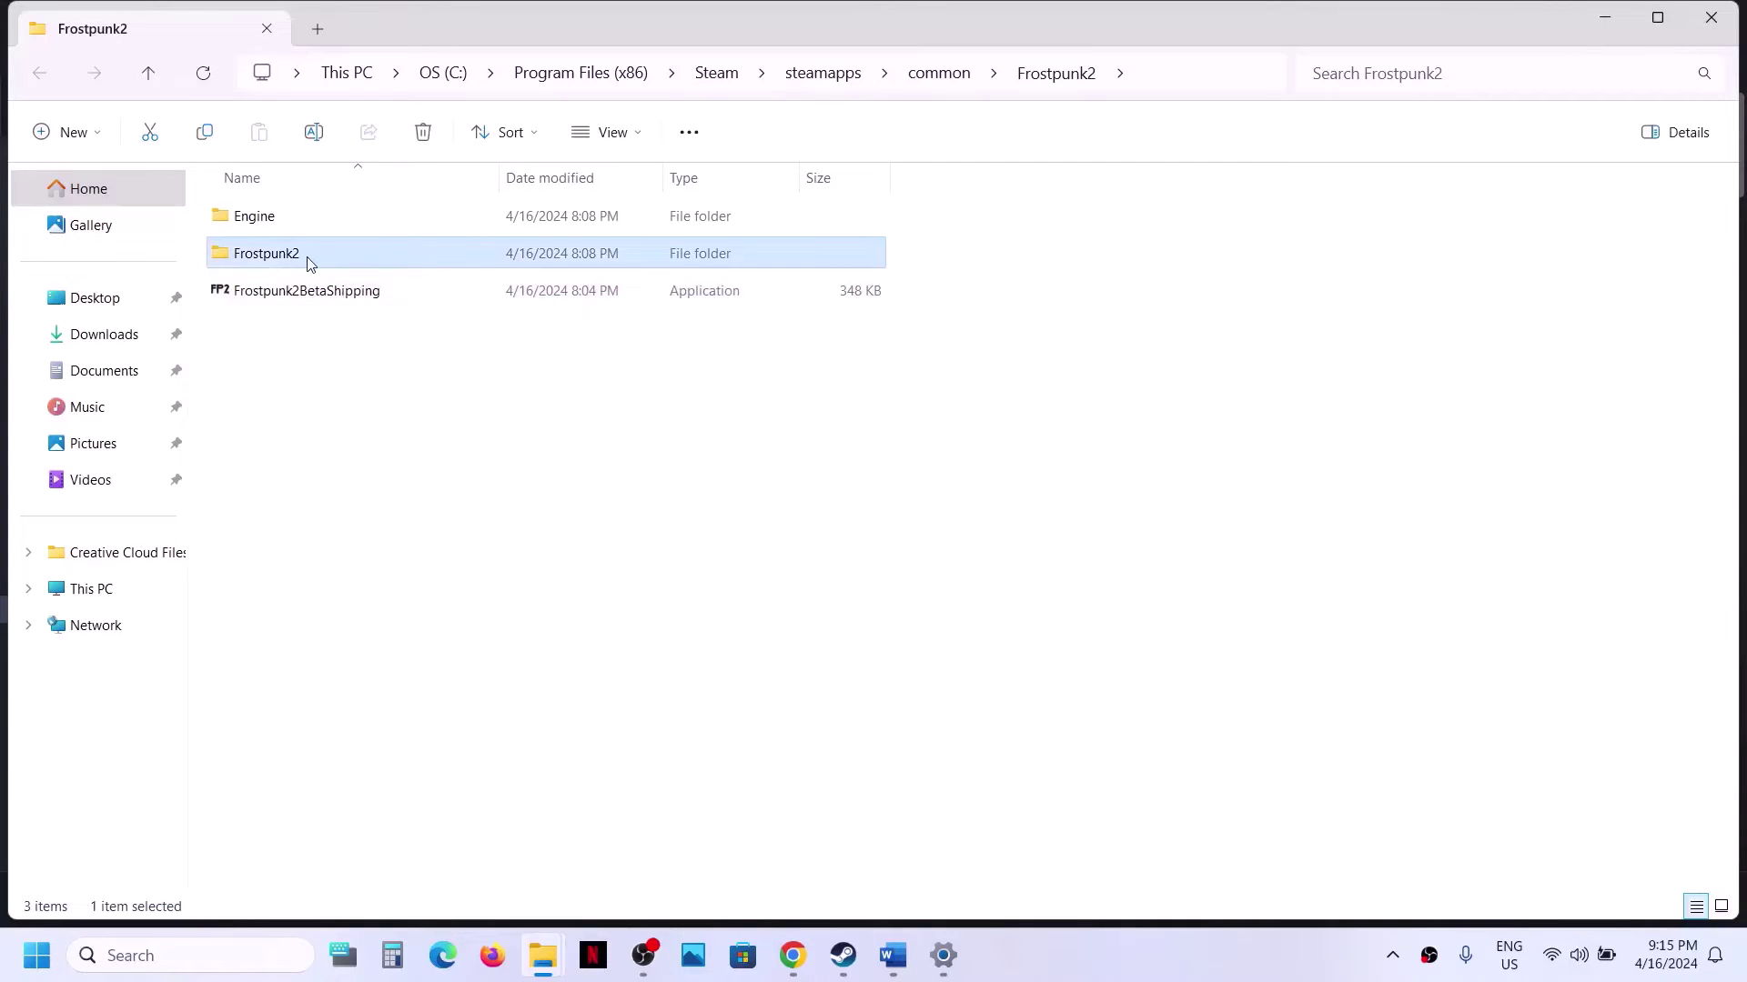
{"action": "double_click", "coordinate": [307, 261]}
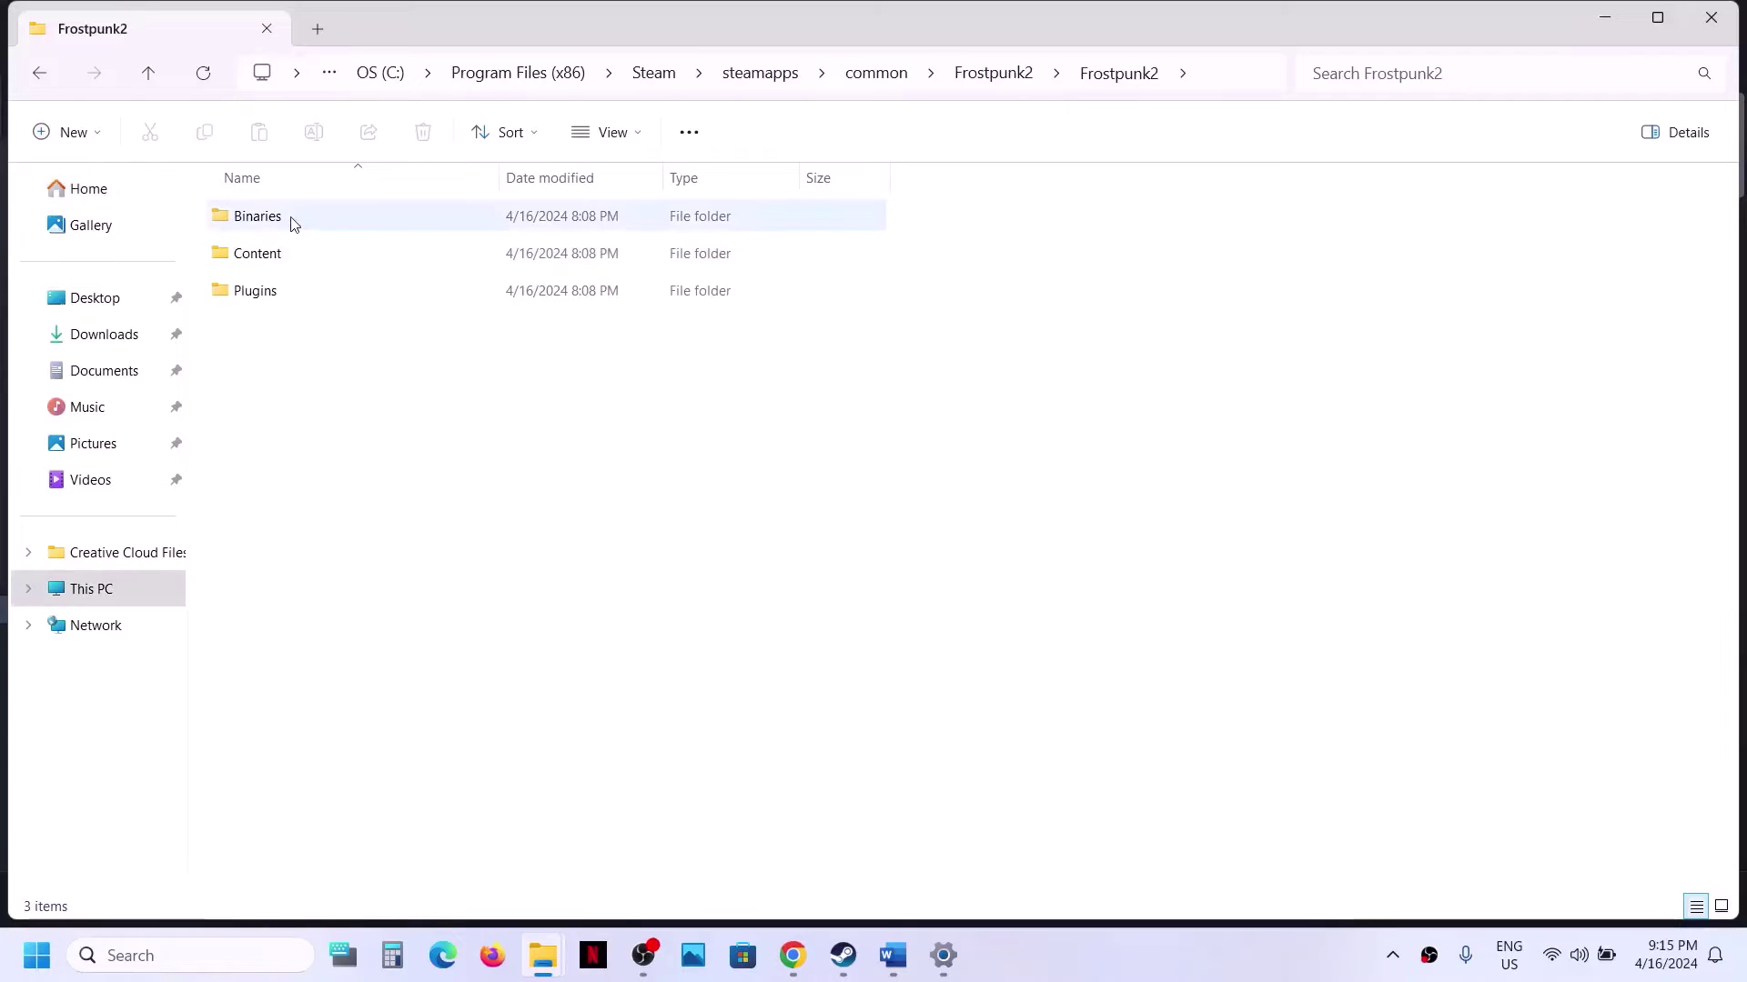
{"action": "double_click", "coordinate": [293, 224]}
{"action": "double_click", "coordinate": [285, 223]}
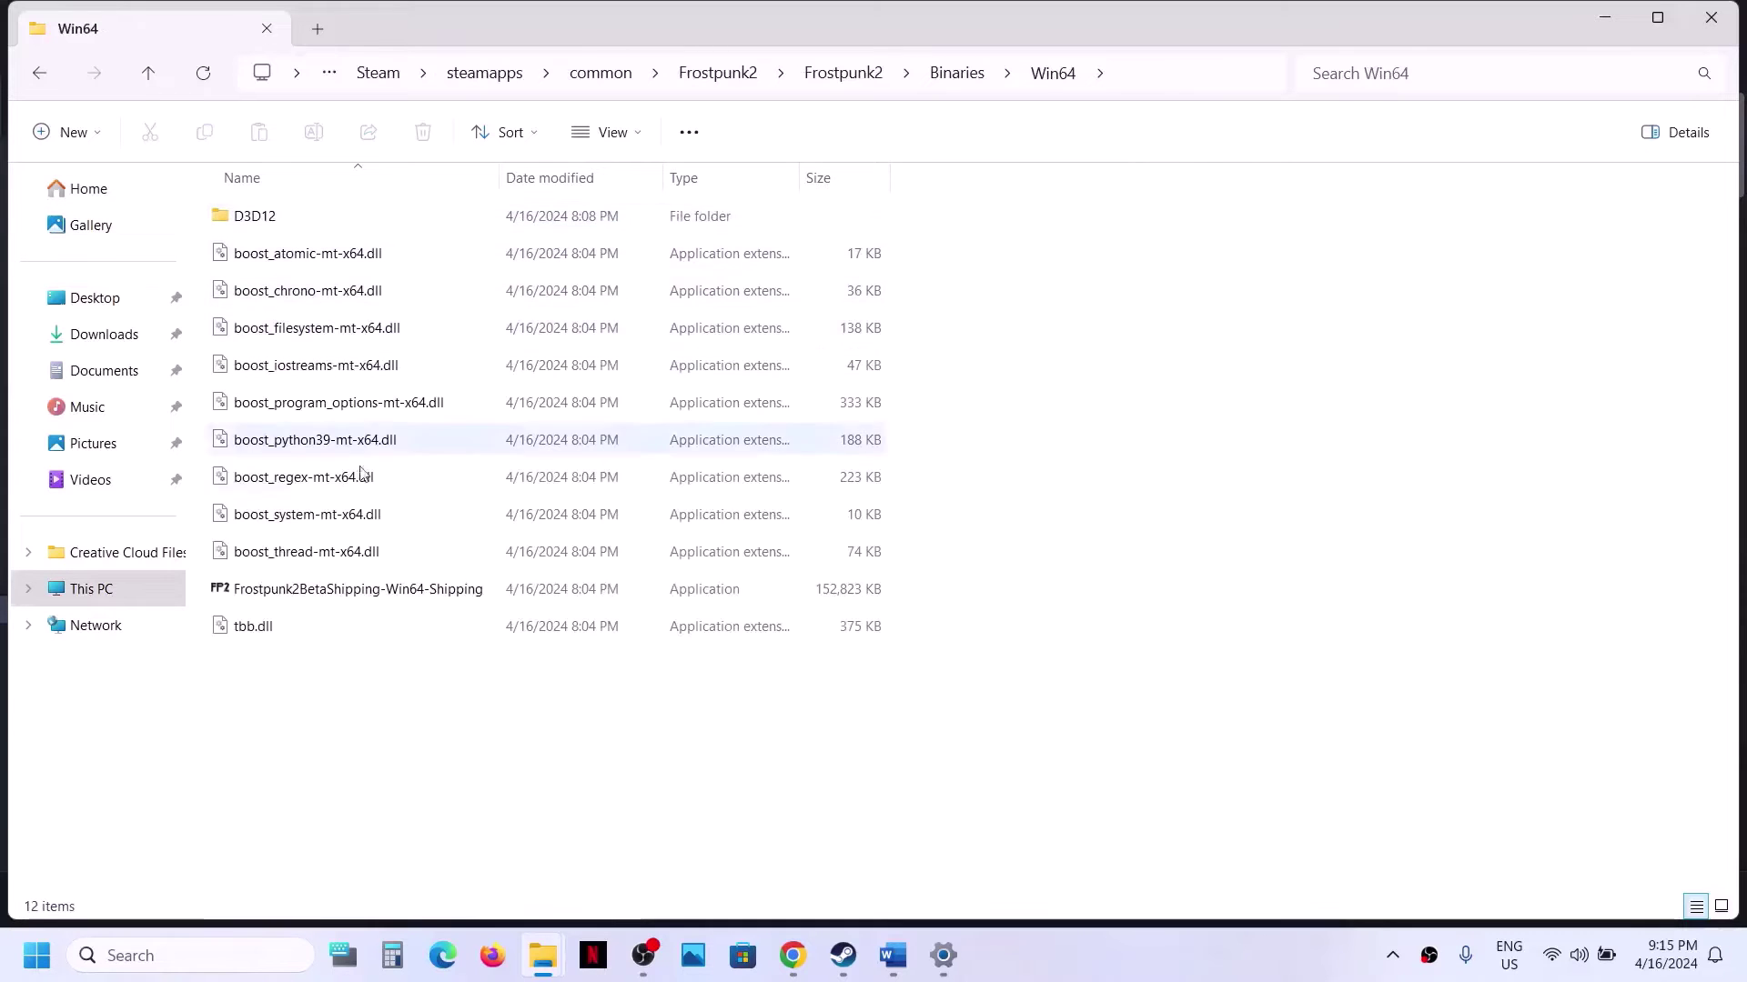
Set Frostpunk2BetaShipping-Win64-Shipping to run as an administrator in its compatibility properties, and apply the change.
{"action": "left_click", "coordinate": [312, 588]}
{"action": "right_click", "coordinate": [312, 589]}
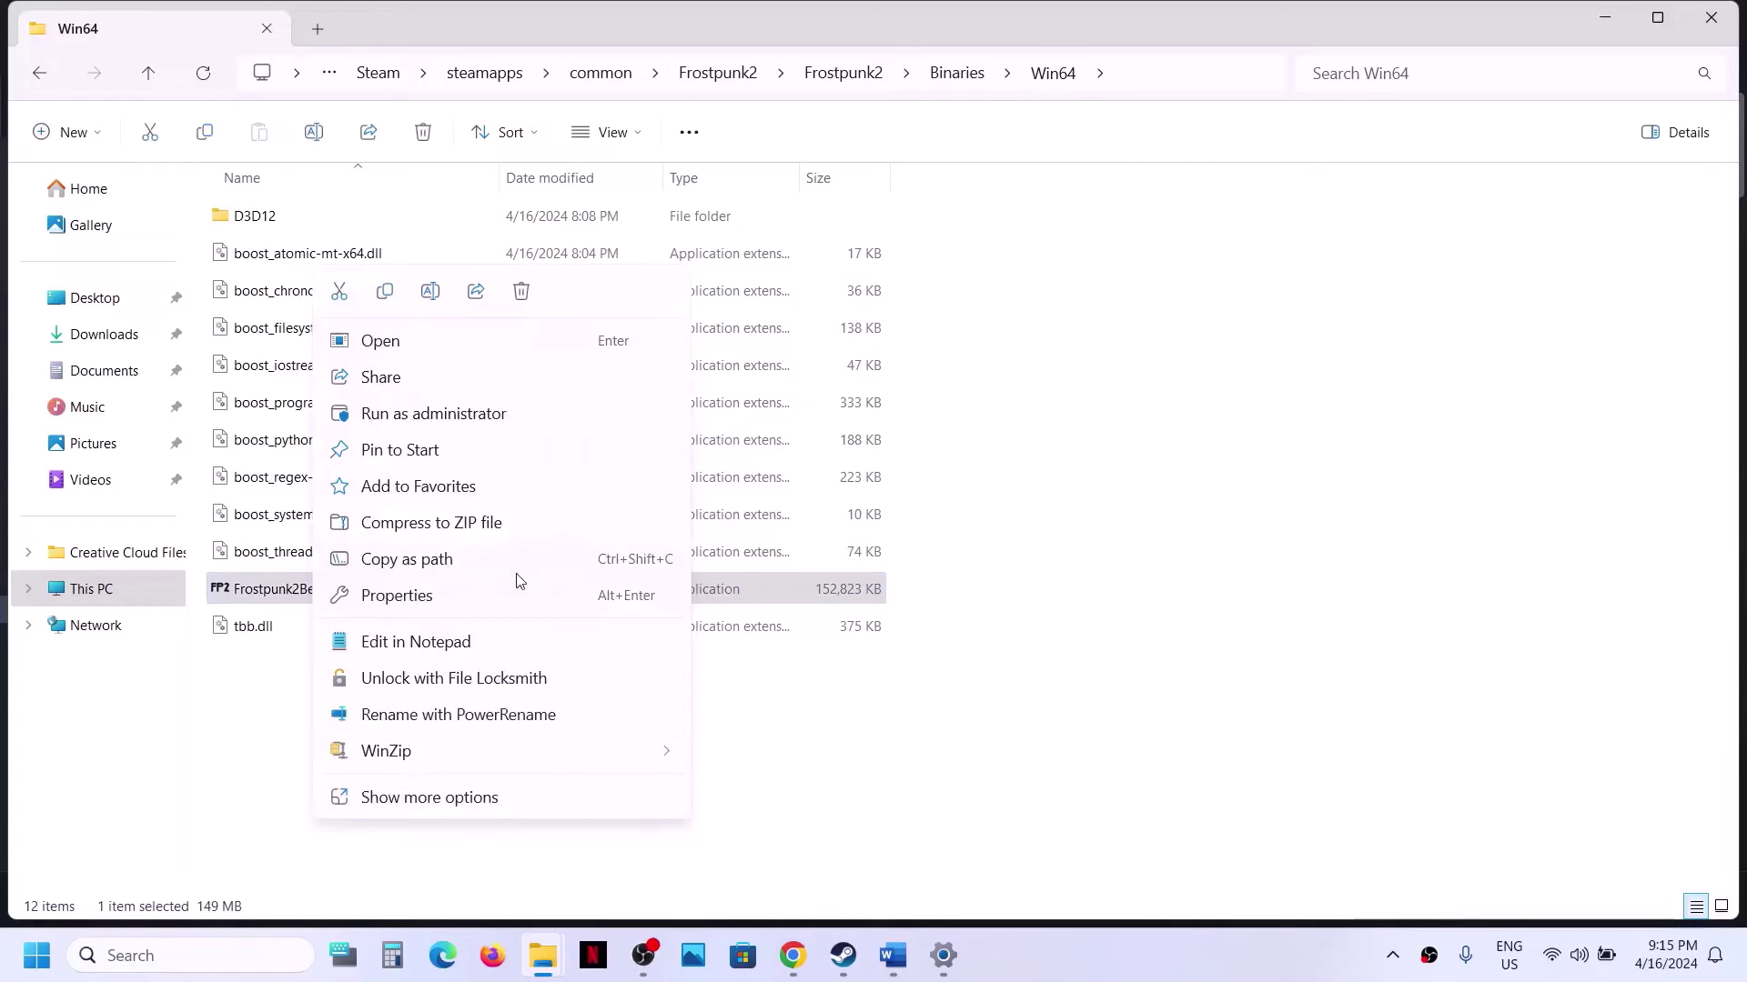
{"action": "left_click", "coordinate": [452, 598]}
{"action": "left_click", "coordinate": [536, 357]}
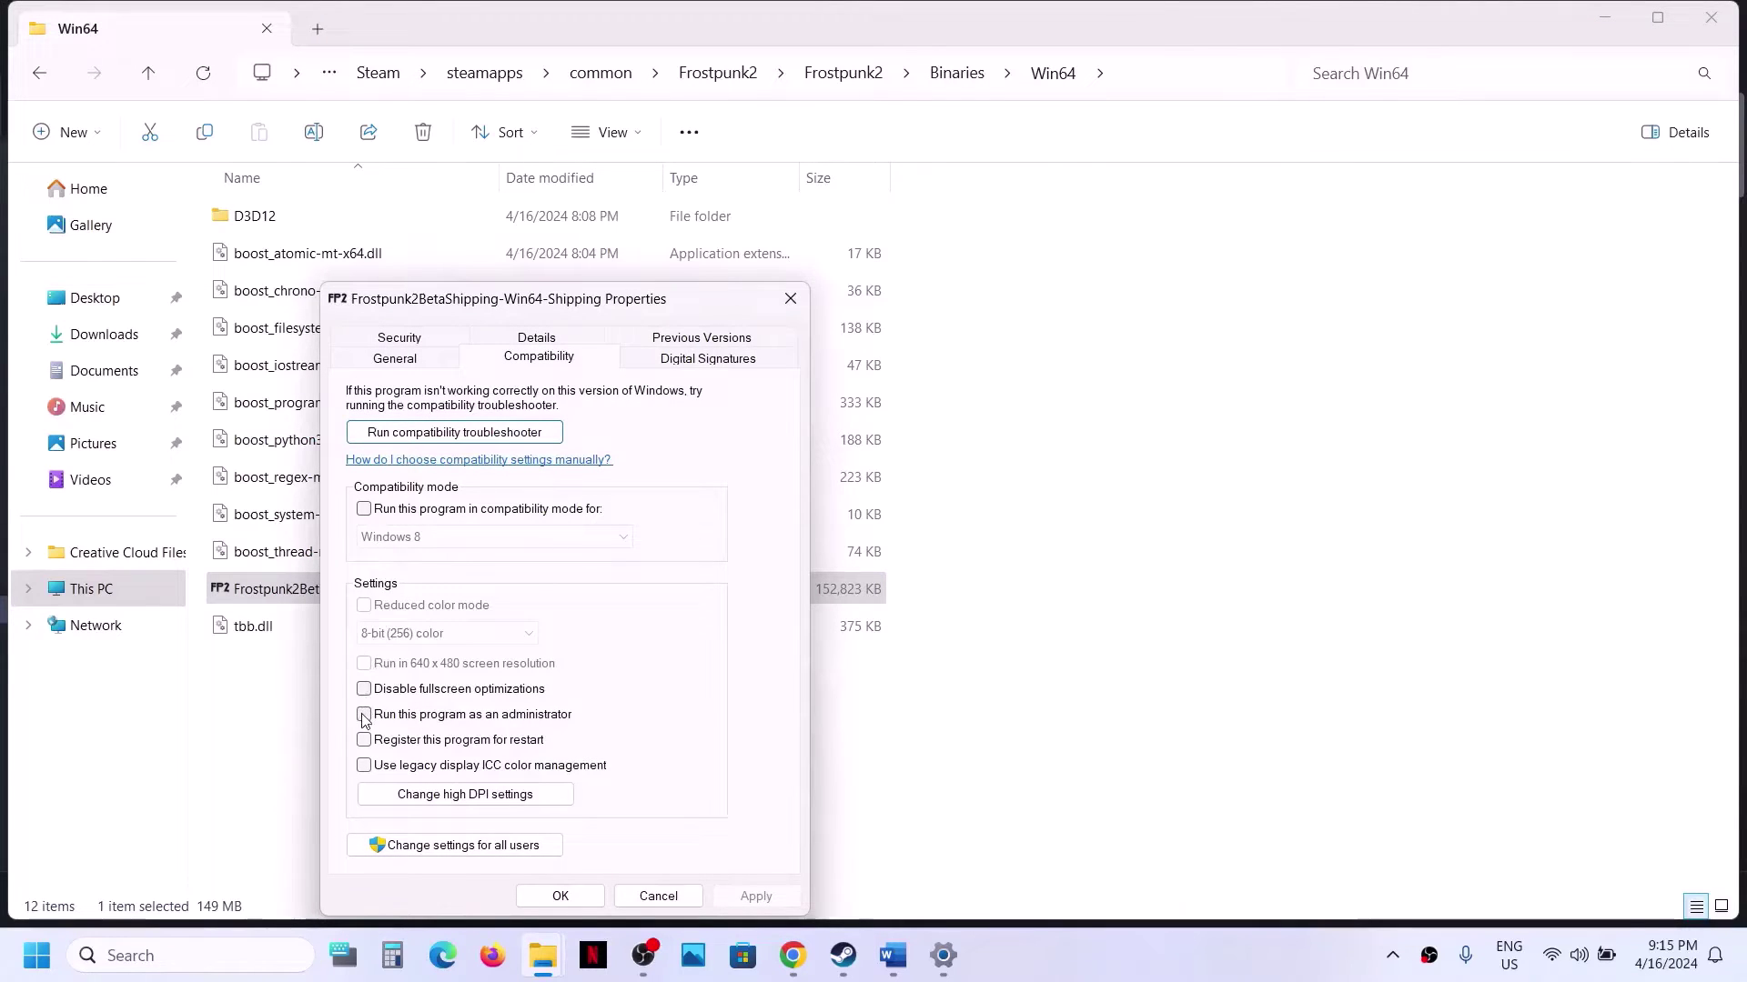
{"action": "left_click", "coordinate": [363, 715]}
{"action": "left_click", "coordinate": [740, 898]}
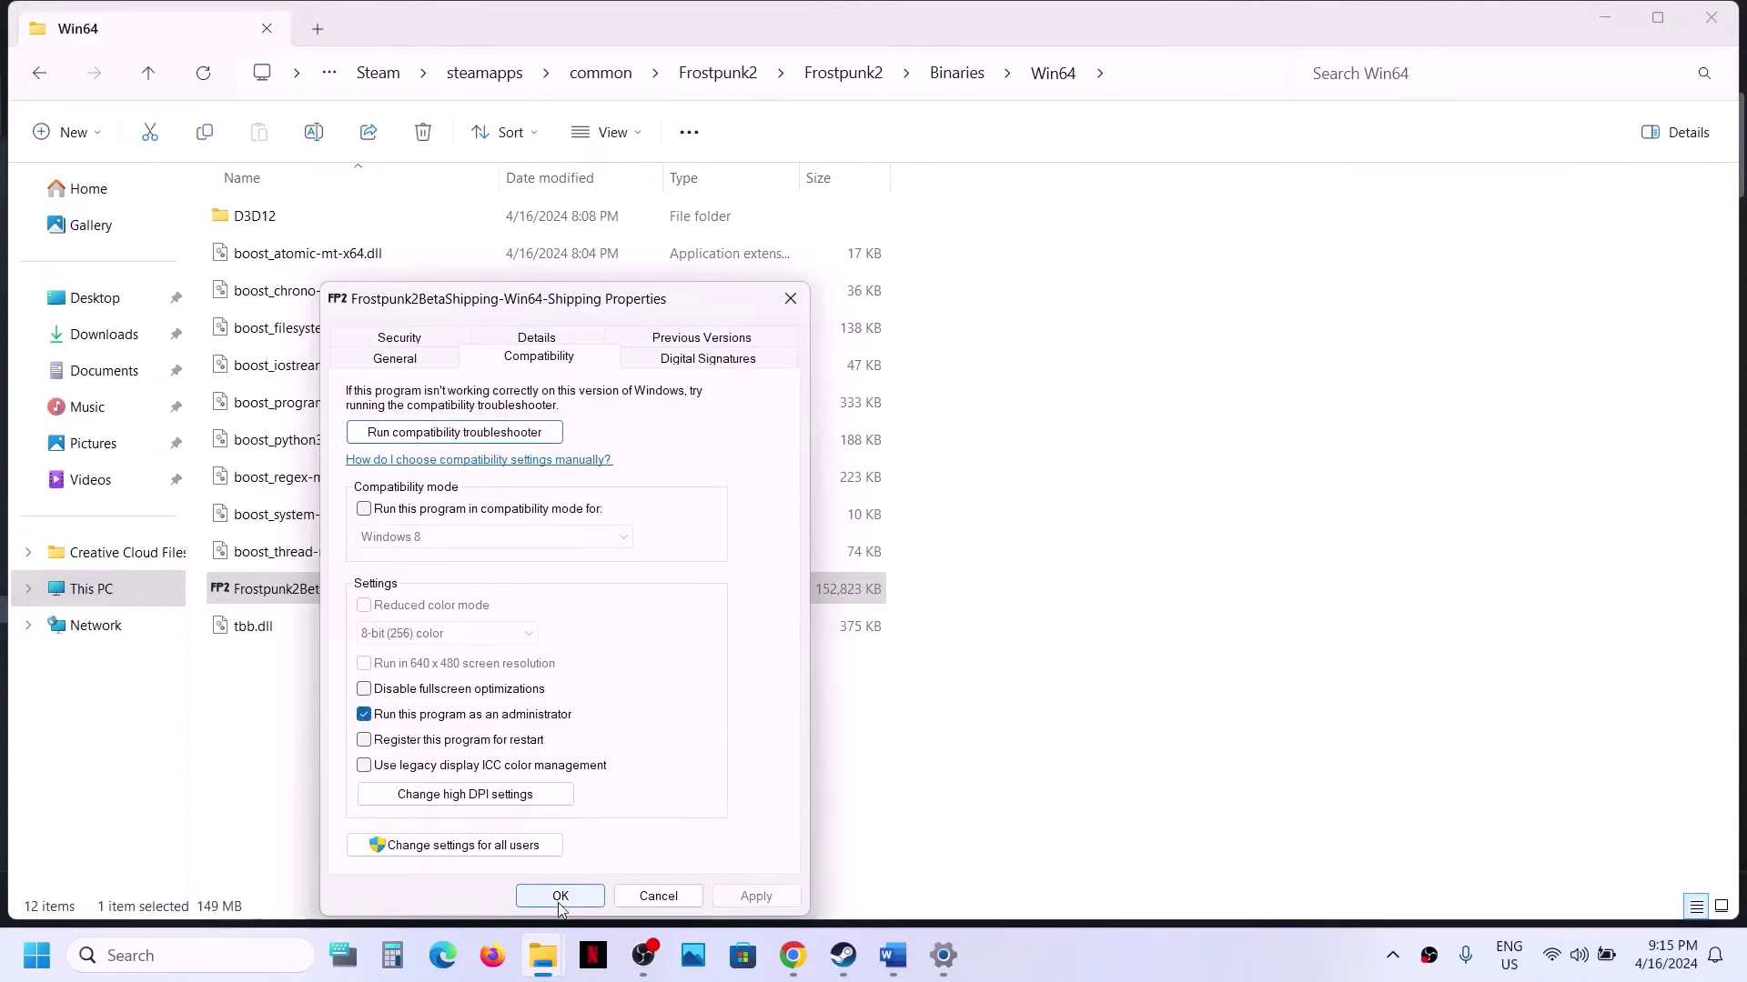
{"action": "left_click", "coordinate": [559, 896]}
Enable compatibility mode for Windows 8 on Frostpunk2BetaShipping-Win64-Shipping and apply it.
{"action": "right_click", "coordinate": [420, 591]}
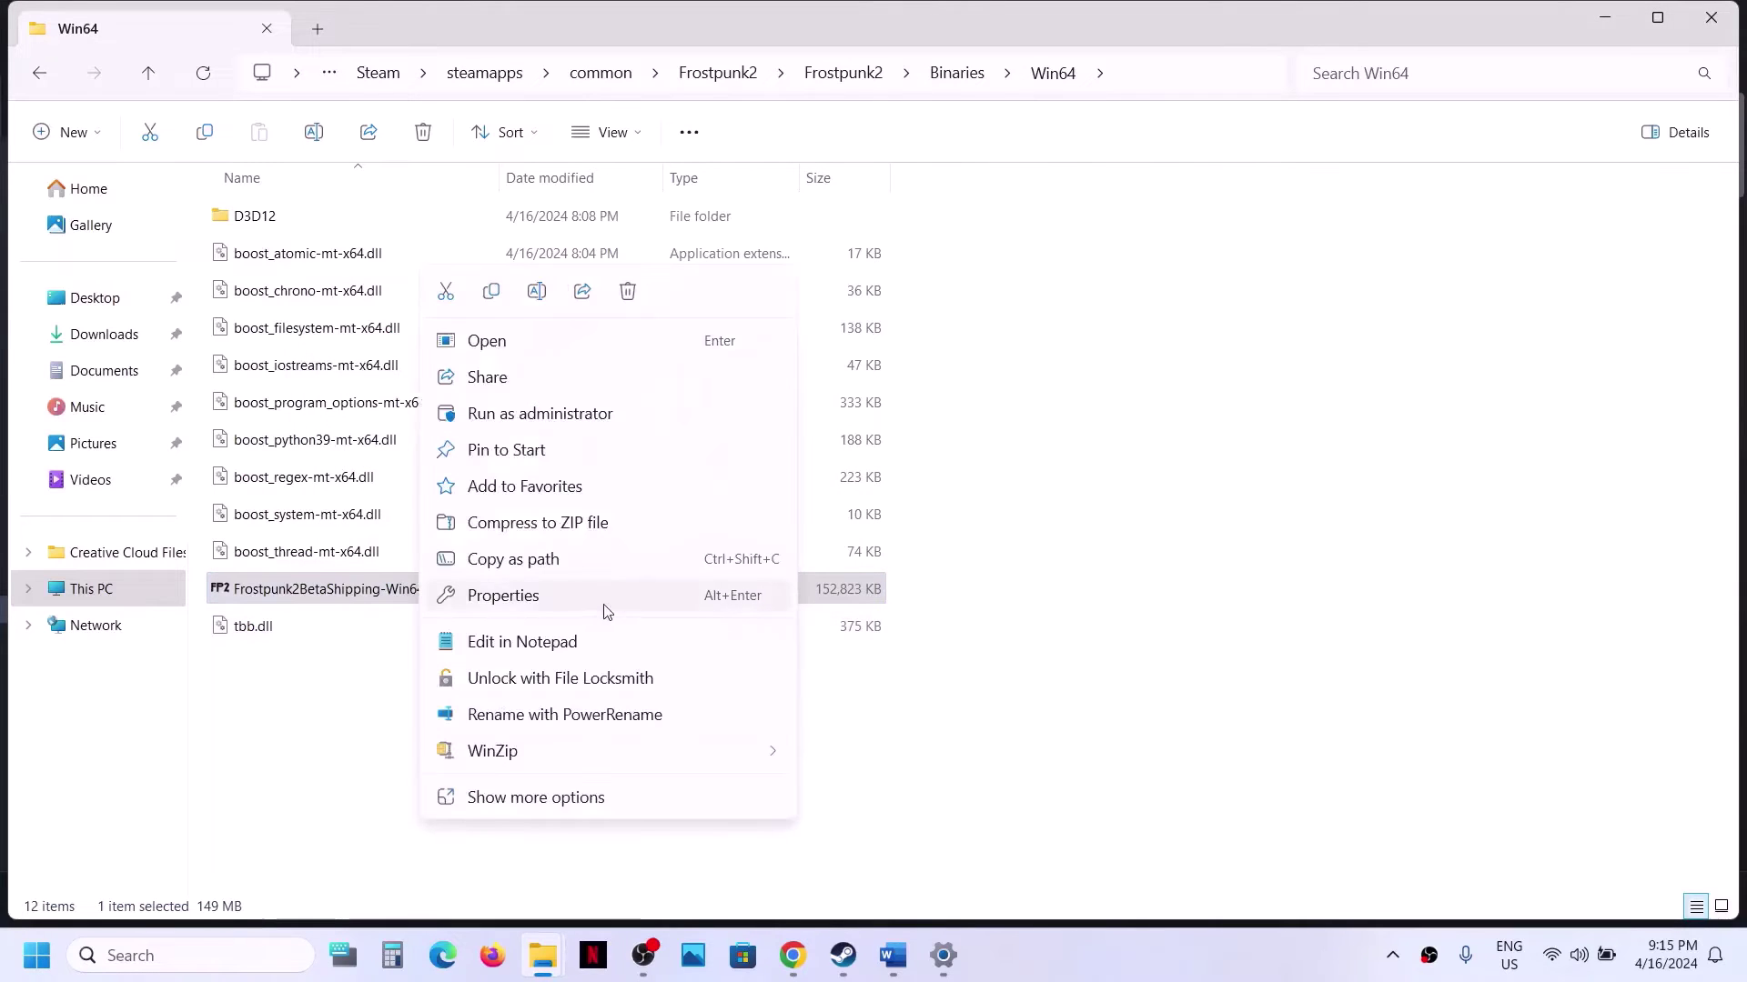
{"action": "left_click", "coordinate": [587, 597]}
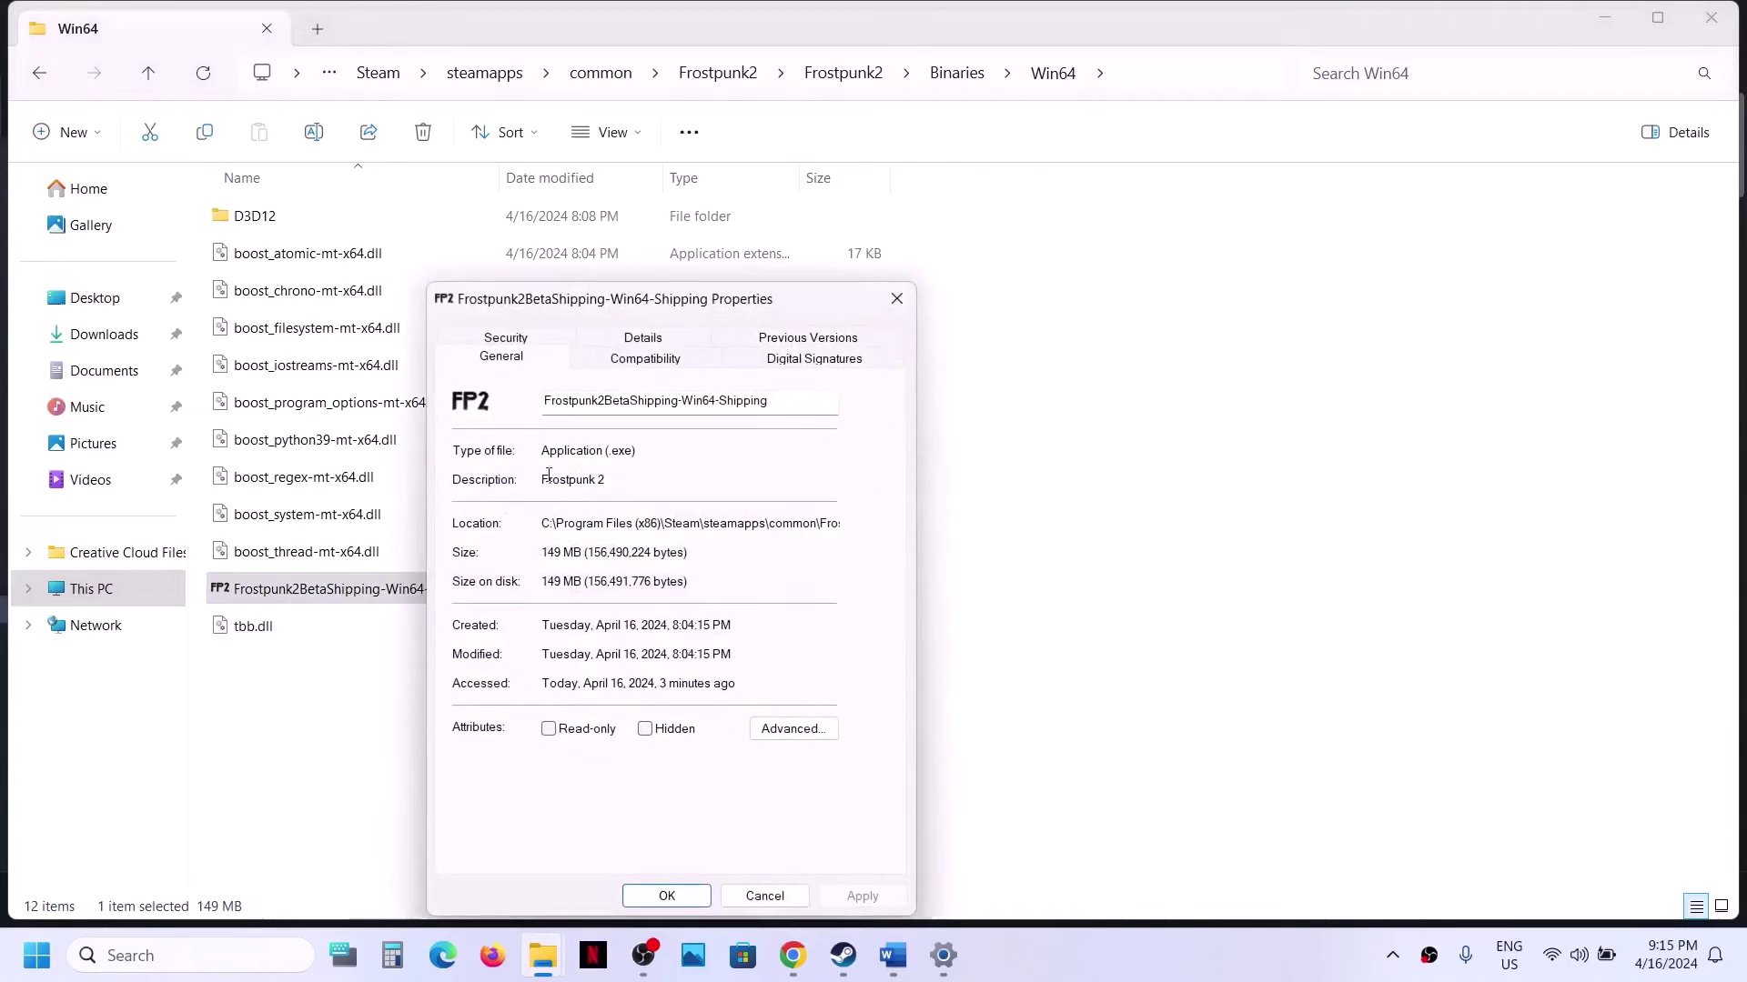
{"action": "left_click", "coordinate": [607, 357]}
{"action": "left_click", "coordinate": [472, 508]}
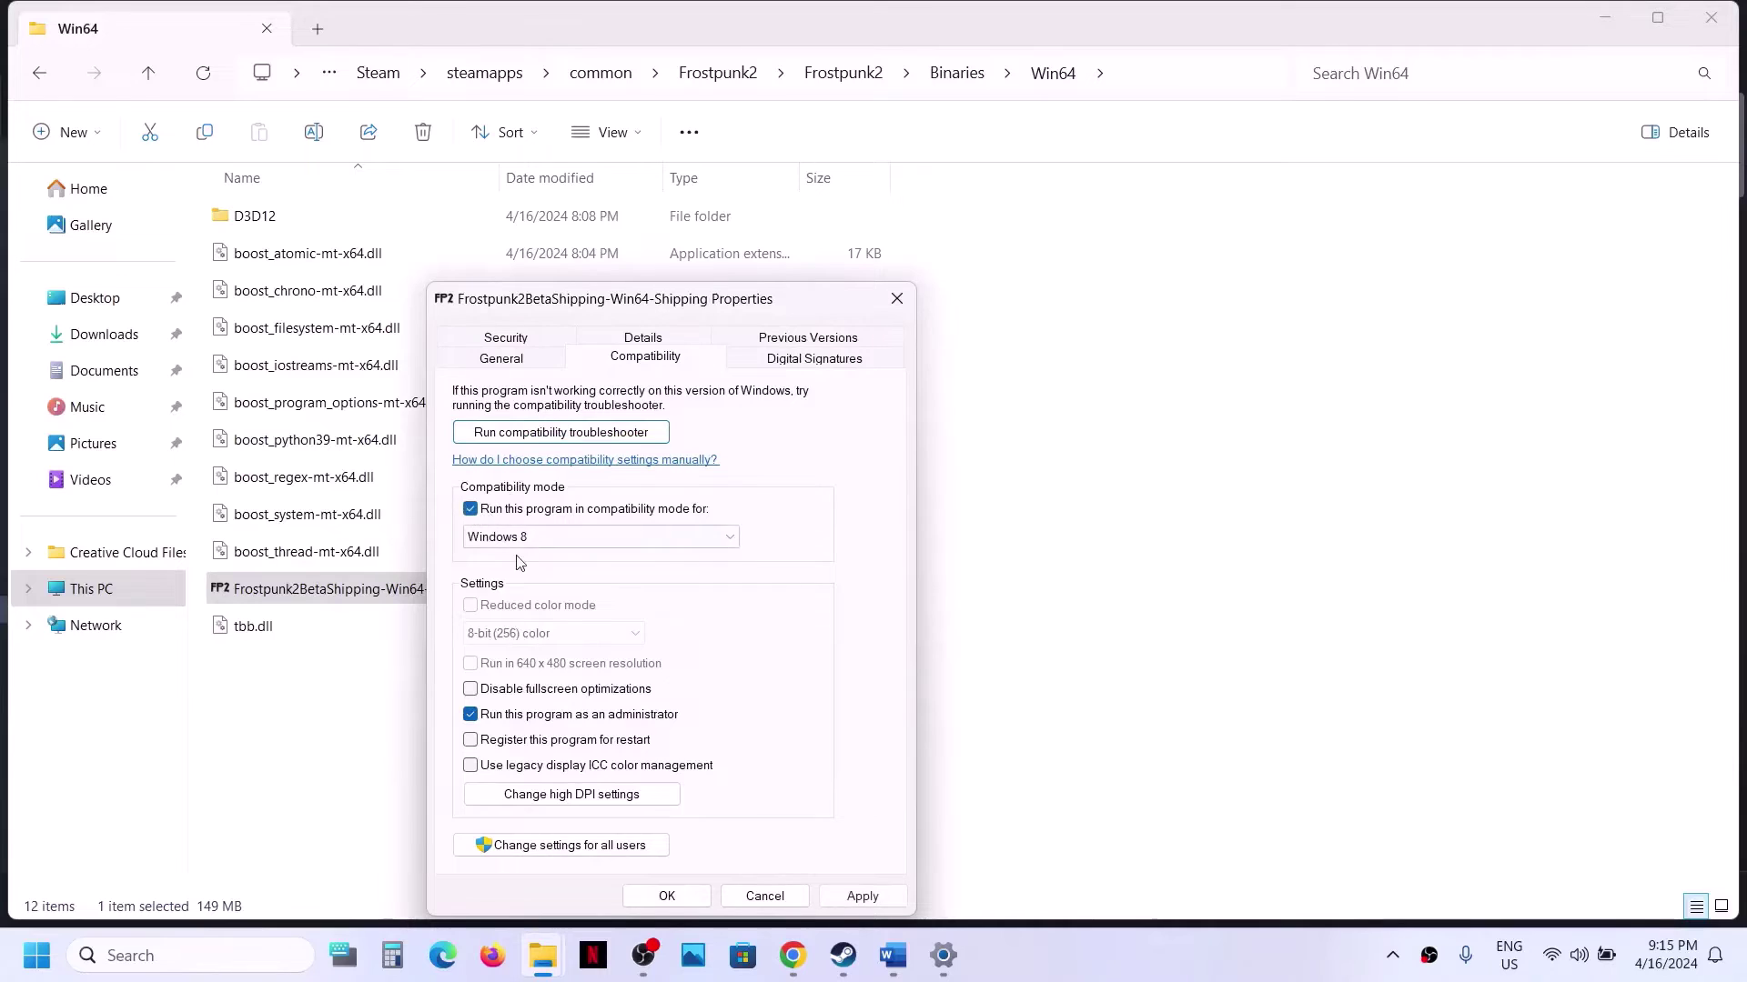
{"action": "left_click", "coordinate": [863, 896]}
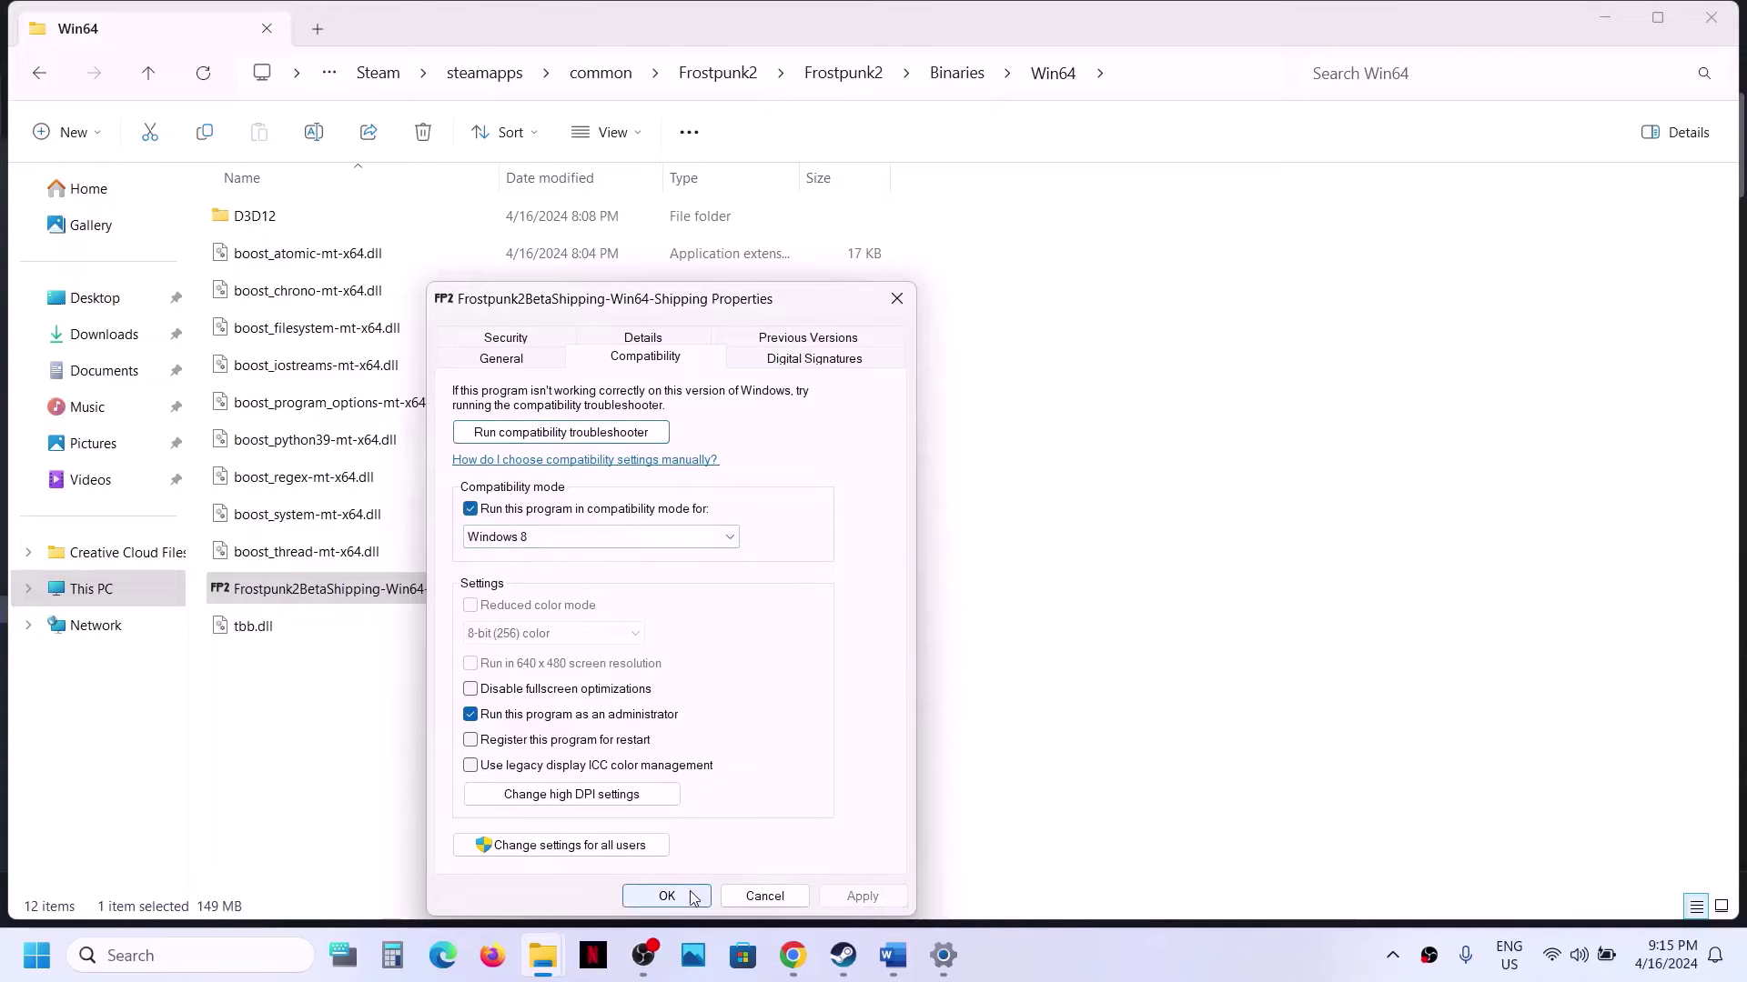
Switch the Win64 executable's compatibility mode to Windows 7, disable fullscreen optimizations, and apply the changes.
{"action": "left_click", "coordinate": [636, 538]}
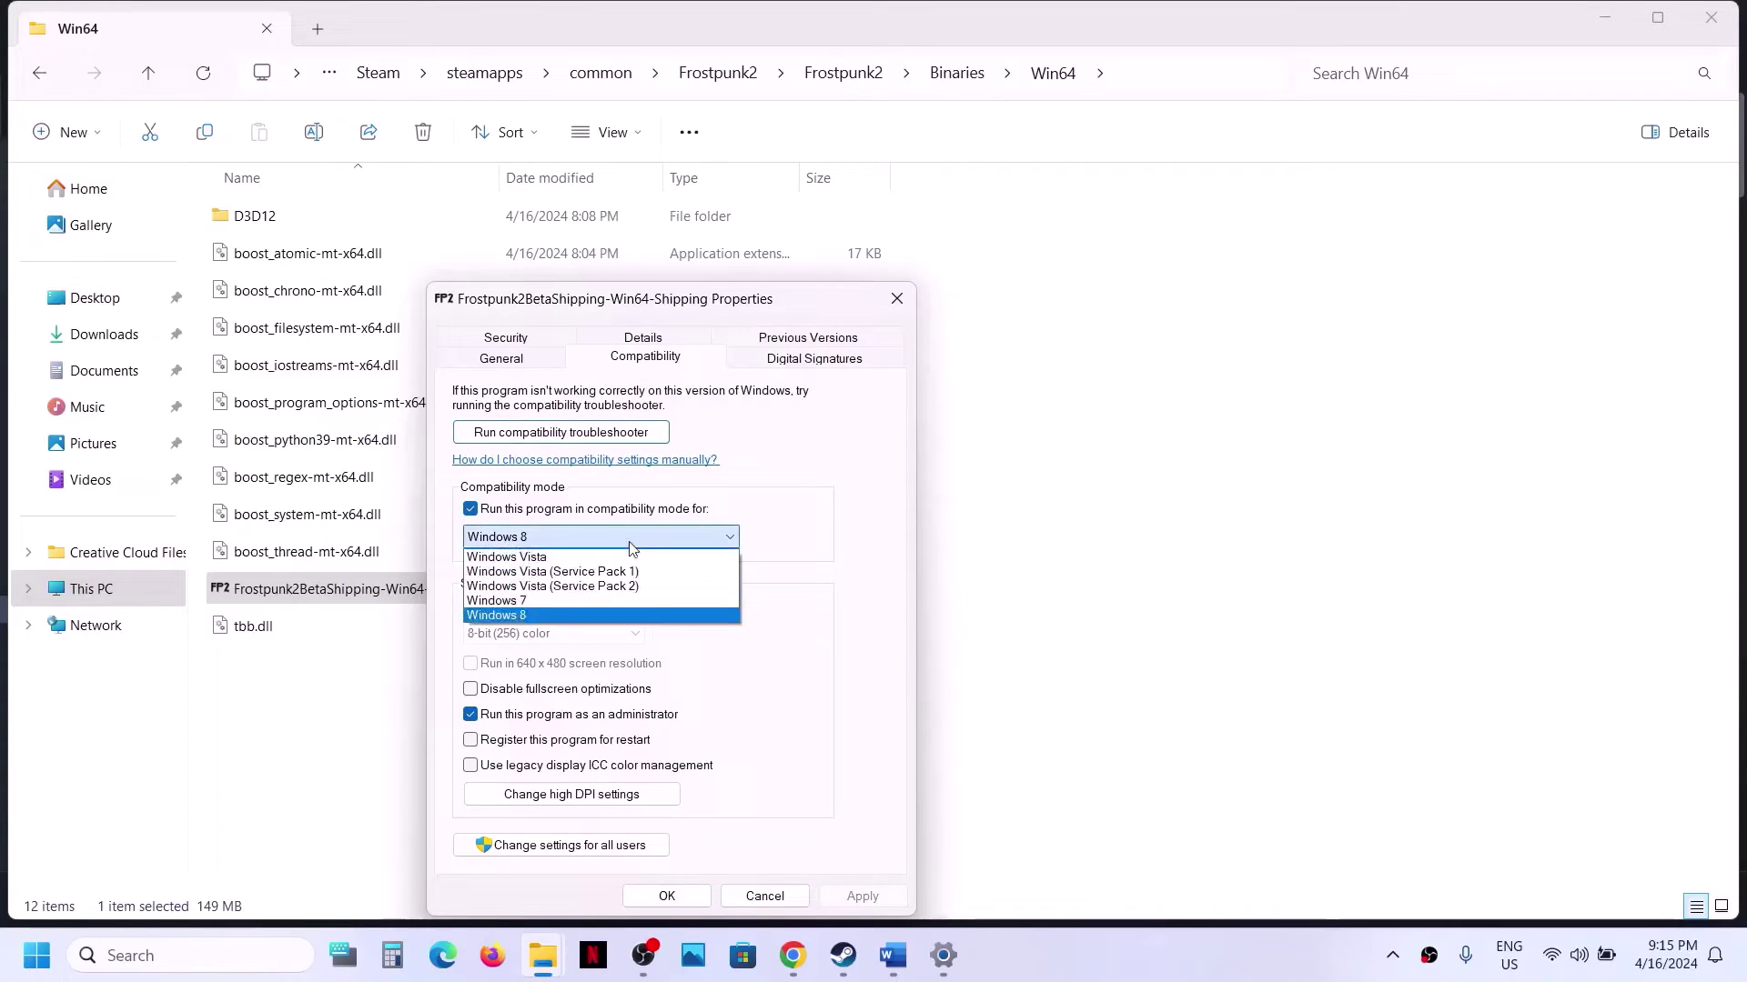
{"action": "left_click", "coordinate": [523, 600]}
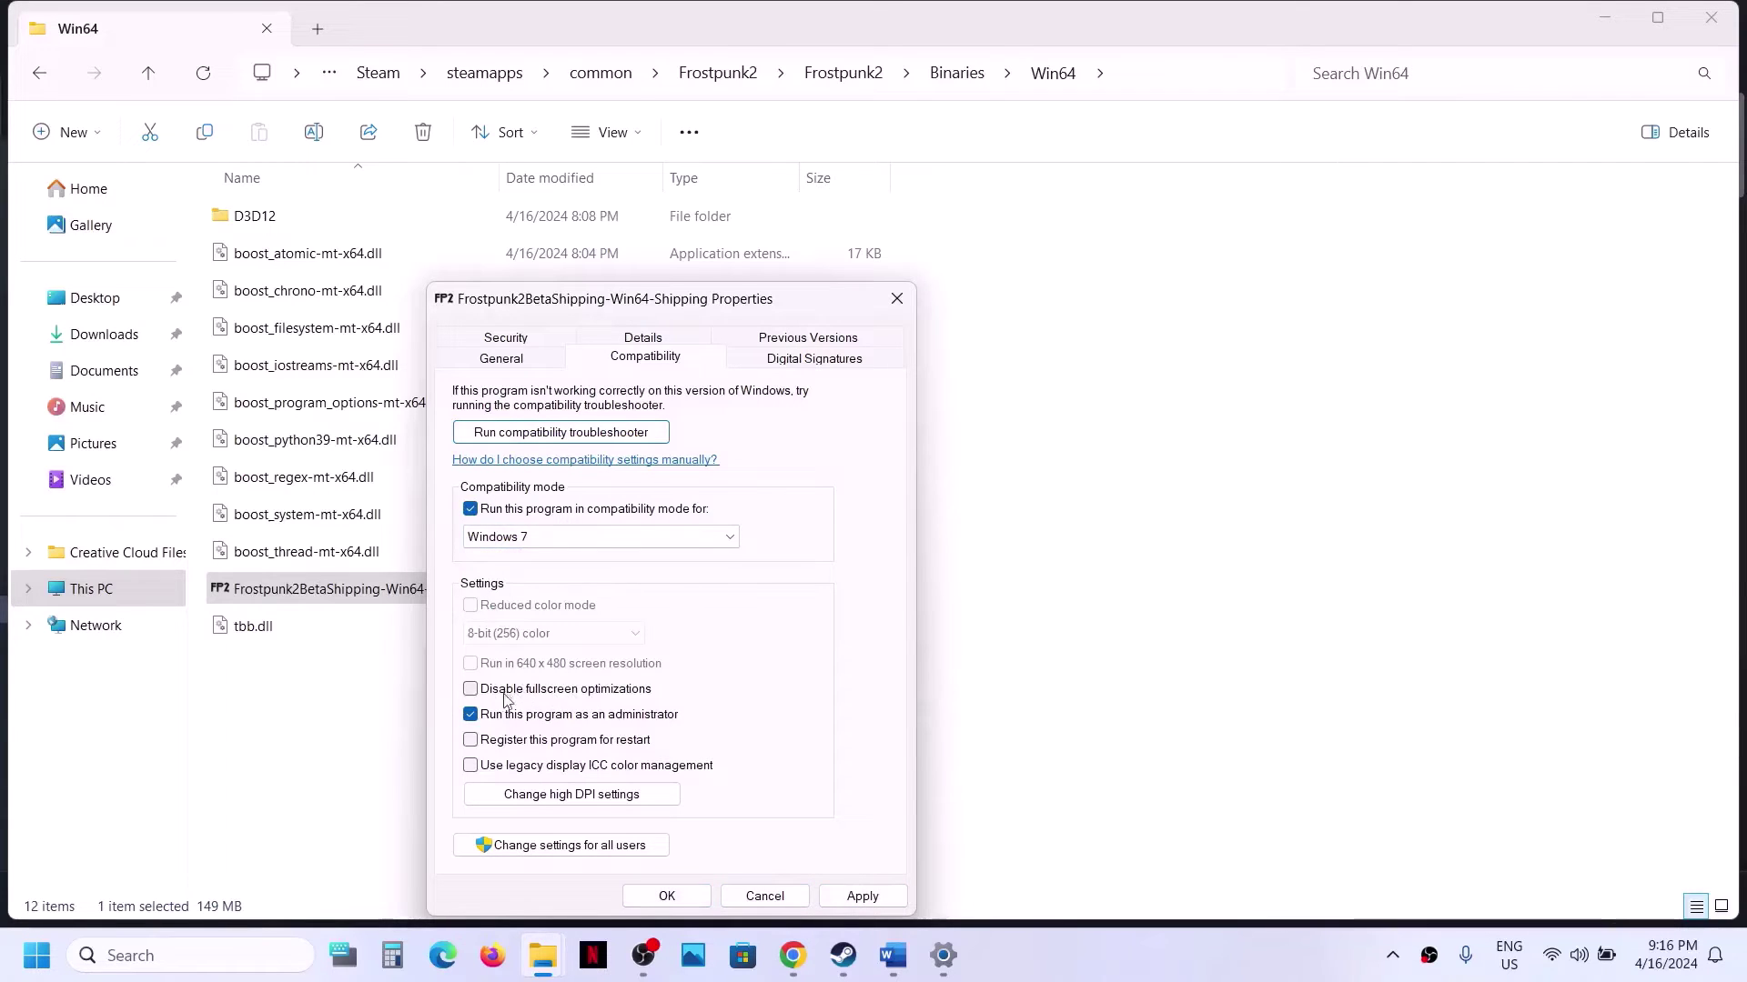
{"action": "left_click", "coordinate": [470, 693]}
{"action": "left_click", "coordinate": [863, 896]}
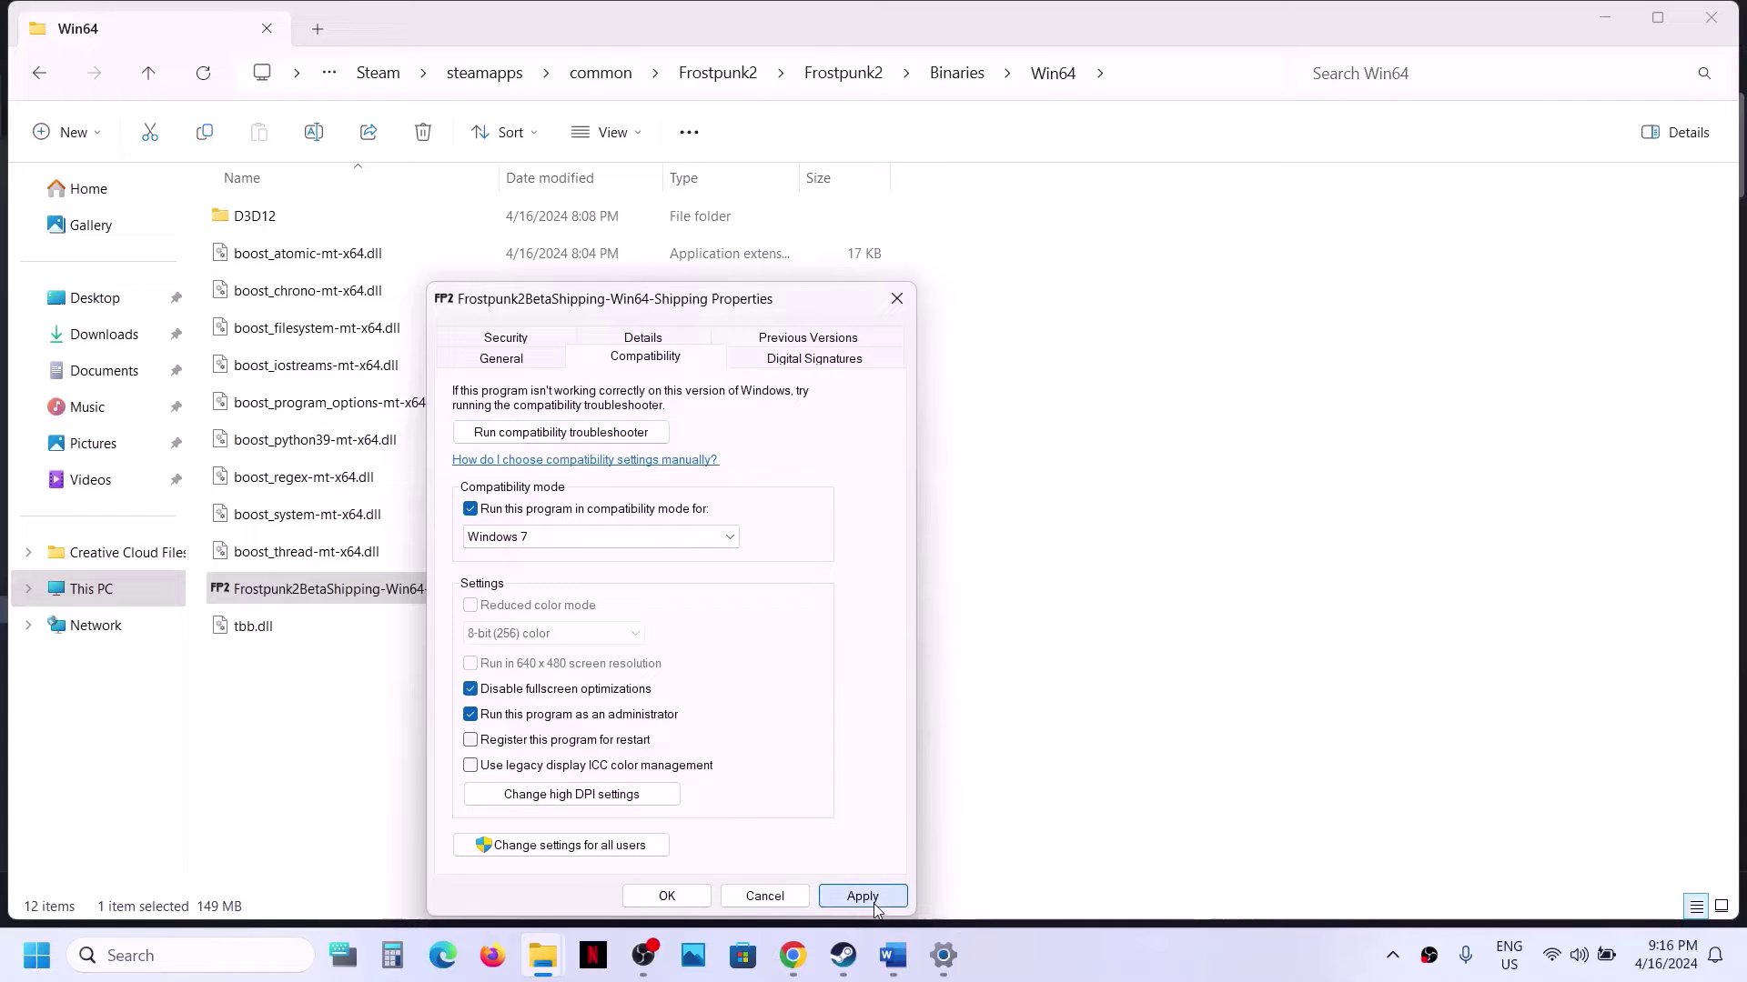
{"action": "left_click", "coordinate": [667, 896]}
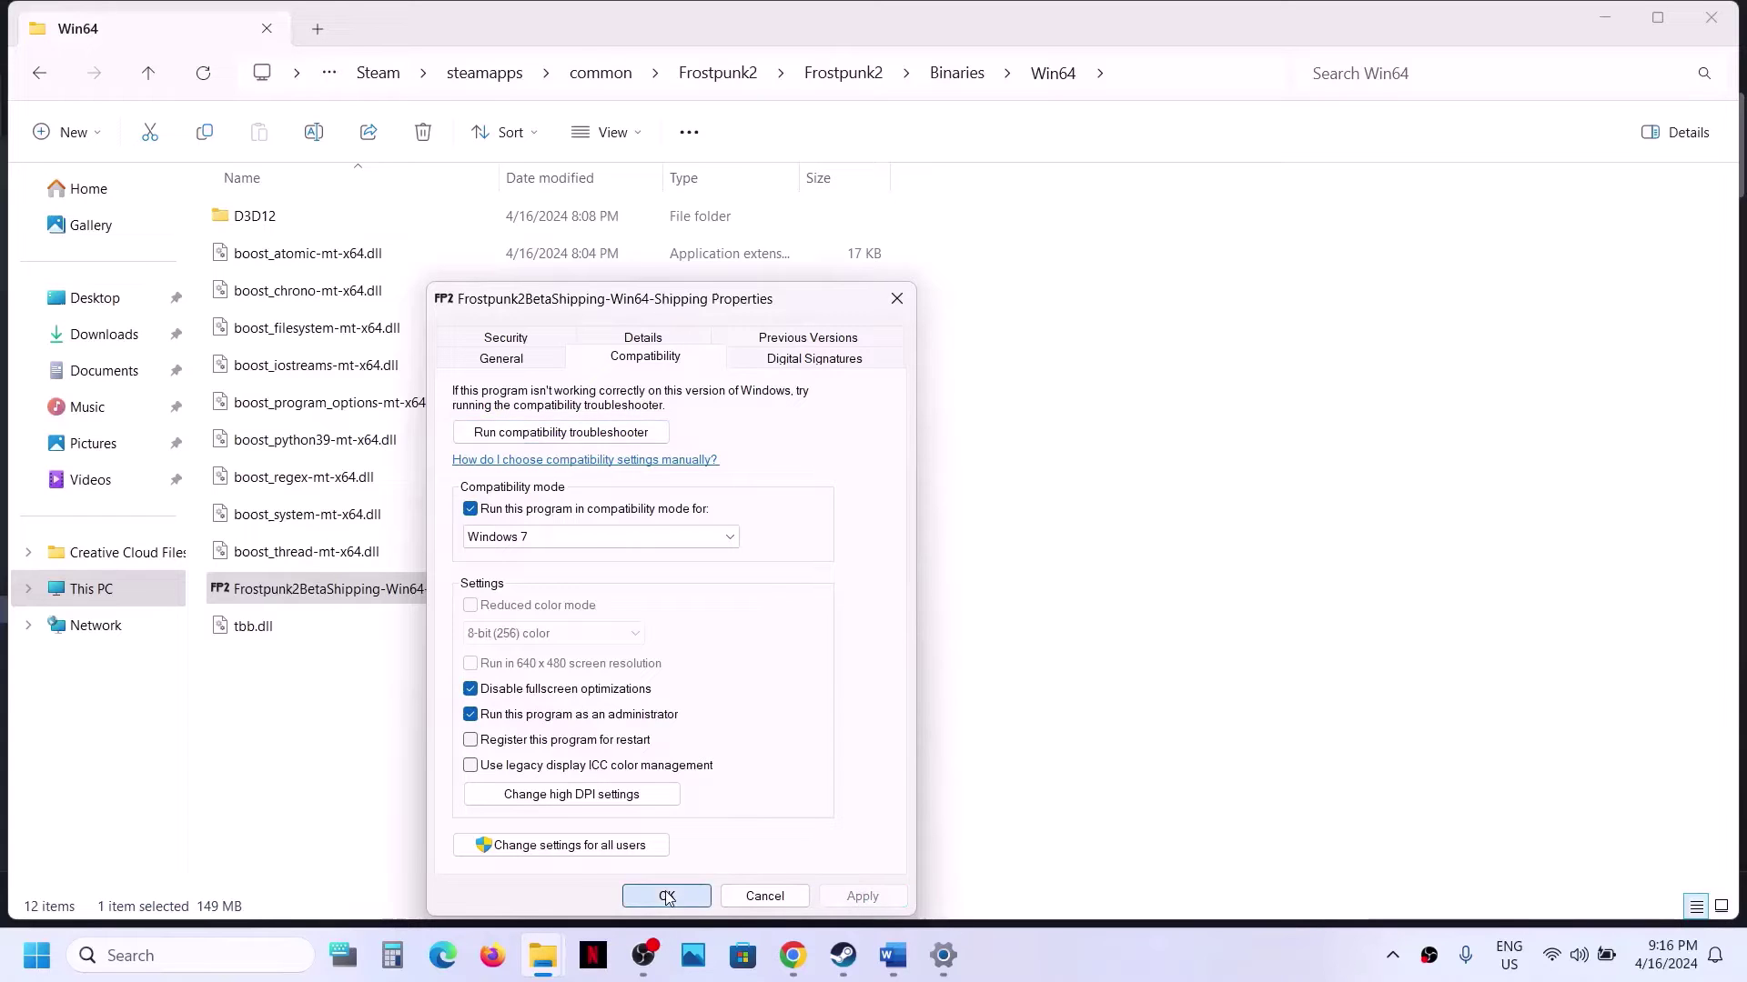
Turn compatibility mode and the disabling of fullscreen optimizations back off for the Win64 executable, and save its properties.
{"action": "right_click", "coordinate": [412, 590]}
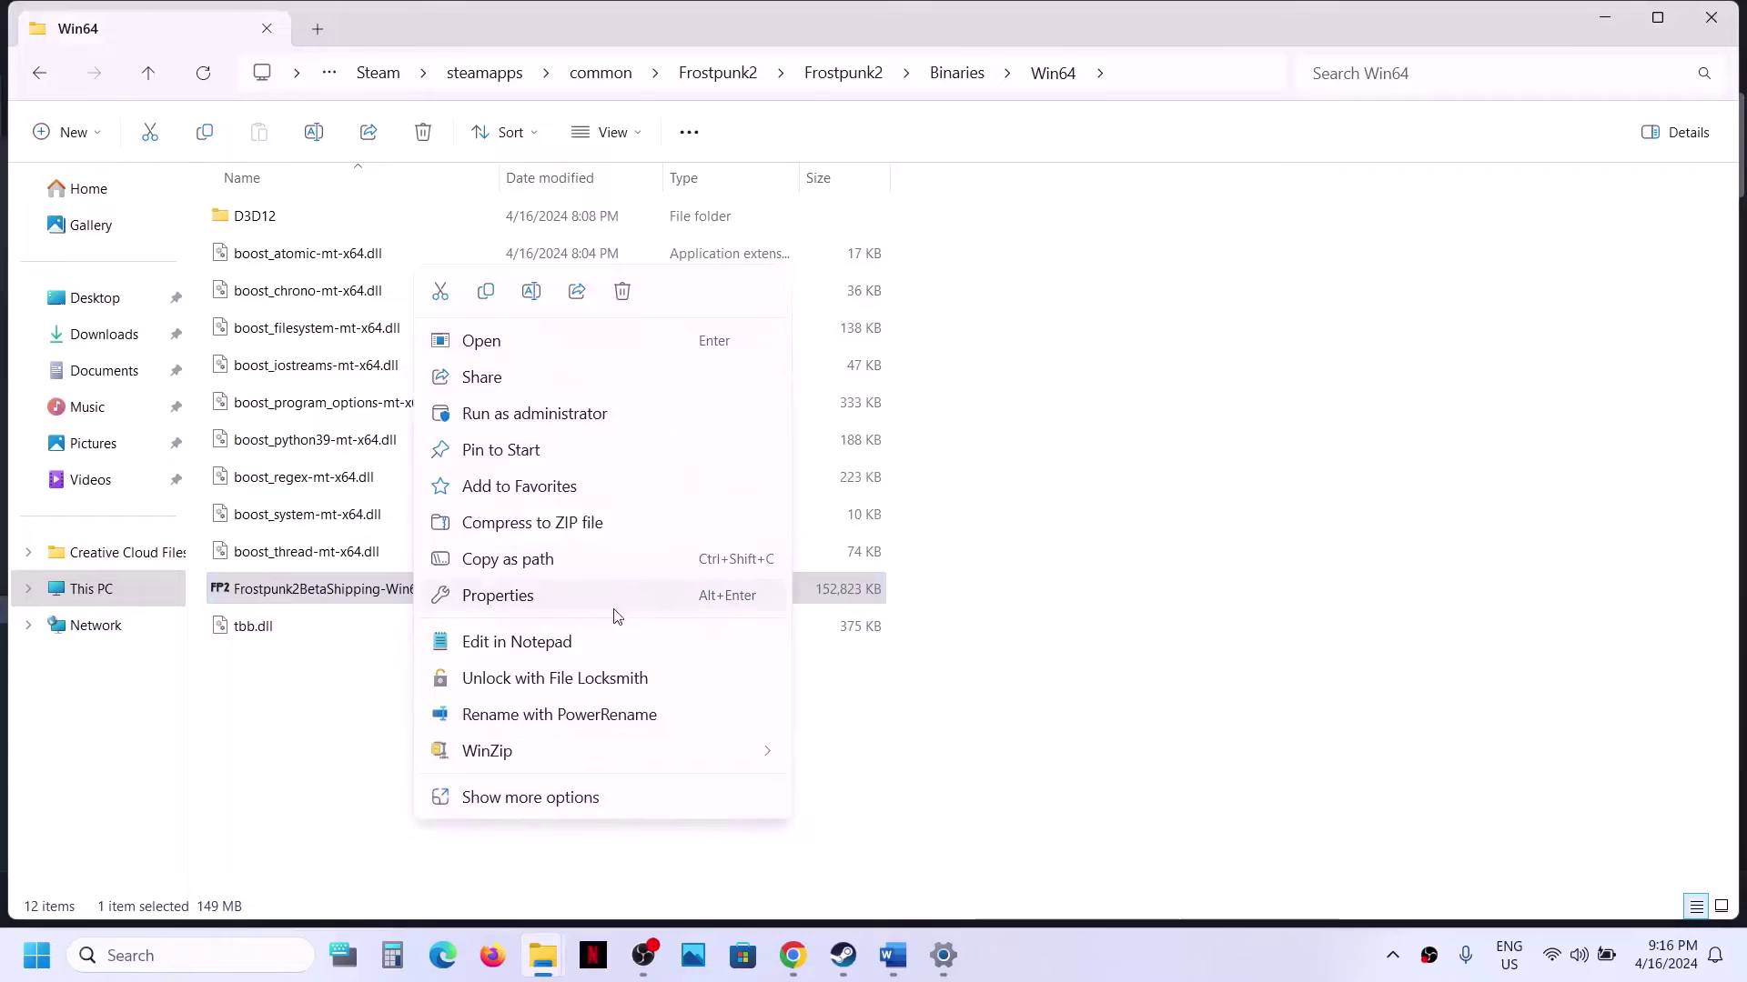
{"action": "left_click", "coordinate": [562, 593]}
{"action": "left_click", "coordinate": [590, 362]}
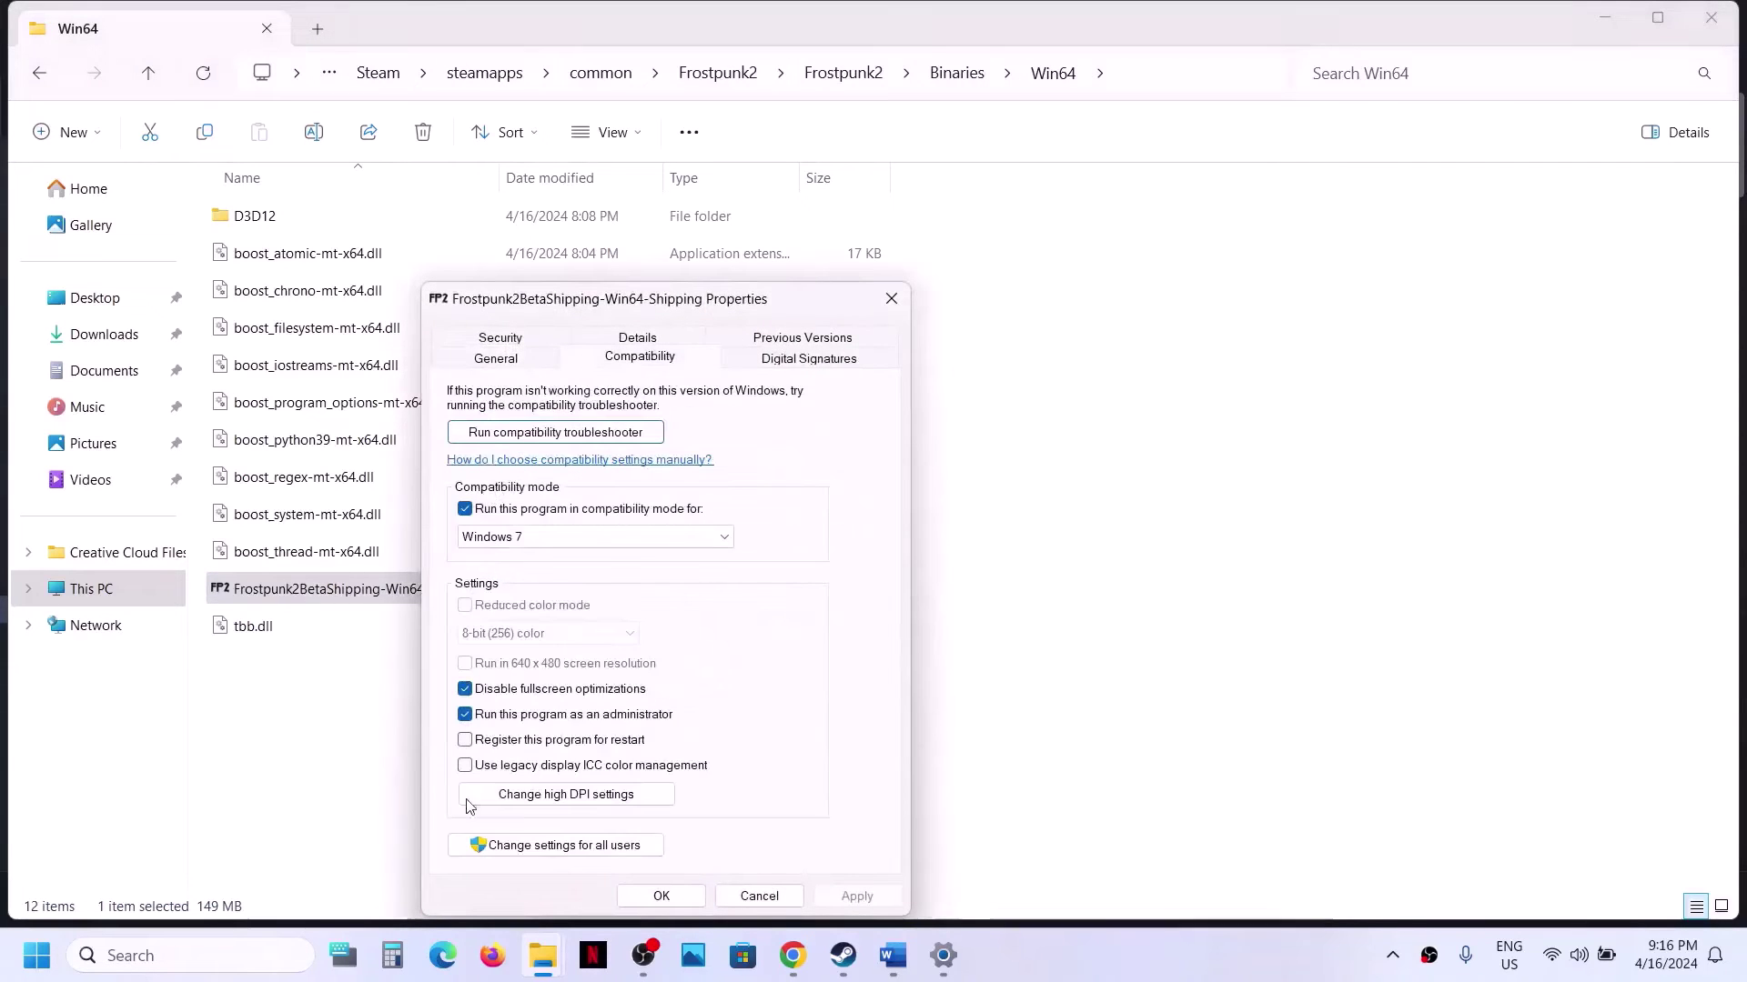
{"action": "left_click", "coordinate": [464, 509]}
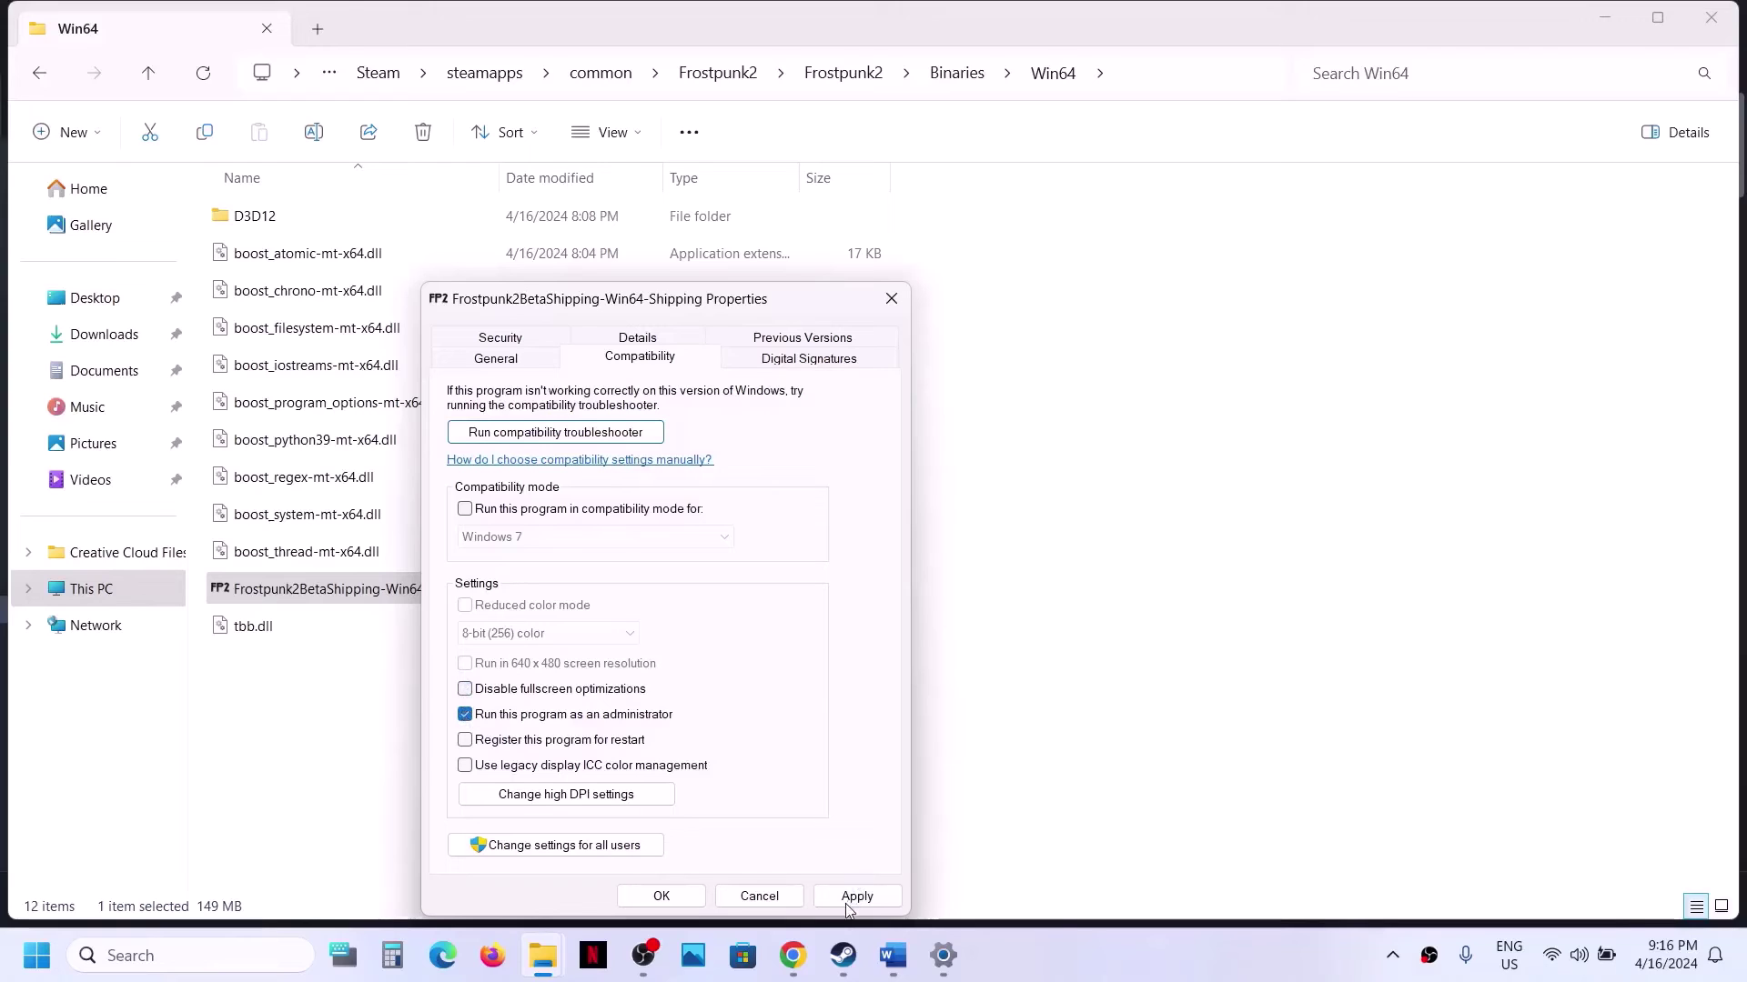
{"action": "left_click", "coordinate": [664, 899]}
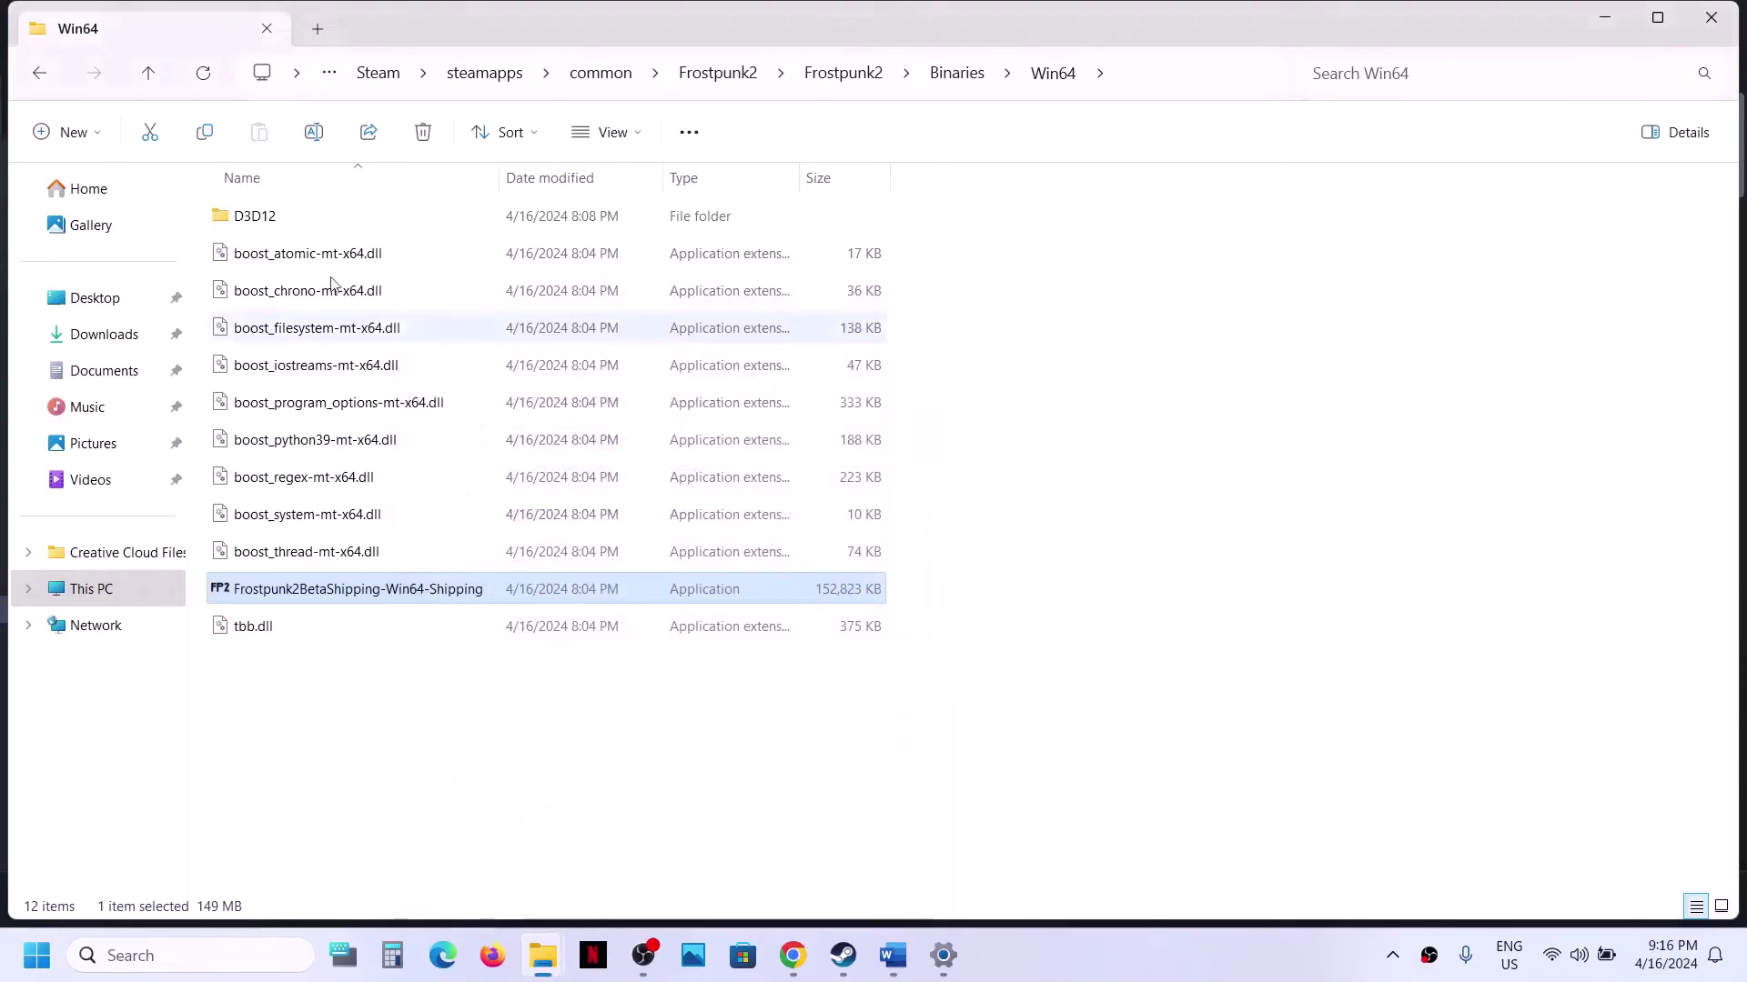
Go back up to the game's main Frostpunk2 folder and open the compatibility properties of the Frostpunk2BetaShipping application.
{"action": "left_click", "coordinate": [149, 74]}
{"action": "left_click", "coordinate": [148, 75]}
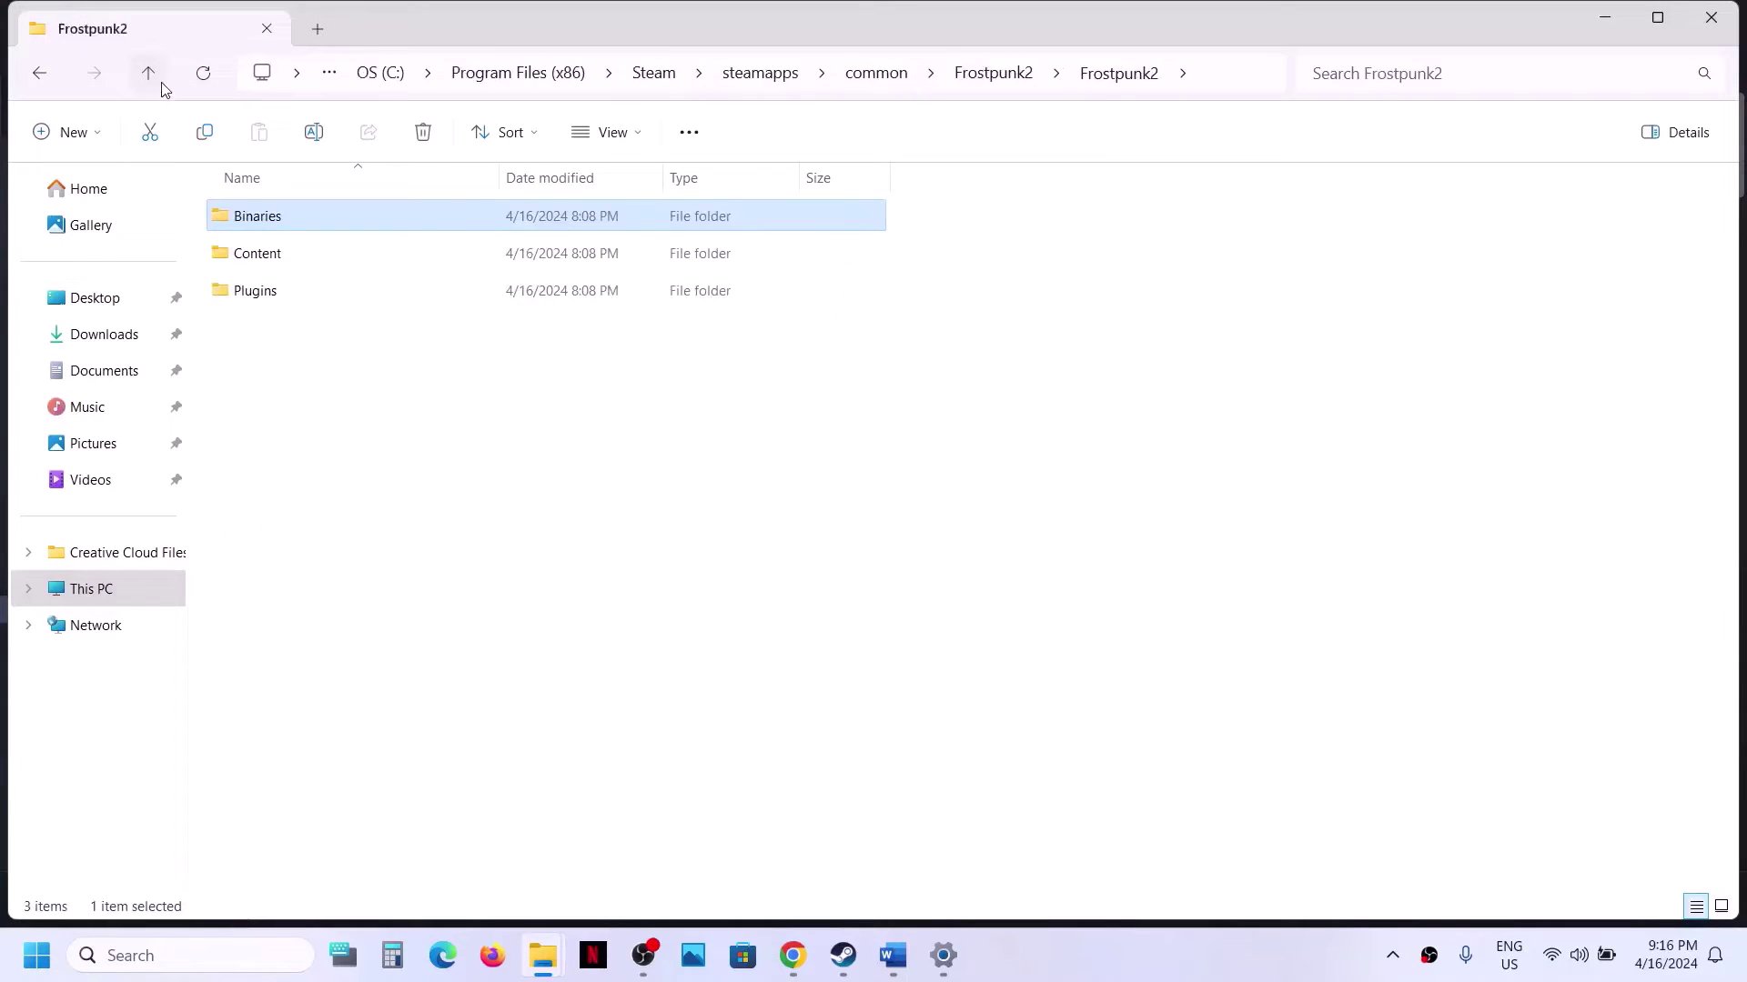
{"action": "left_click", "coordinate": [161, 82]}
{"action": "right_click", "coordinate": [282, 296]}
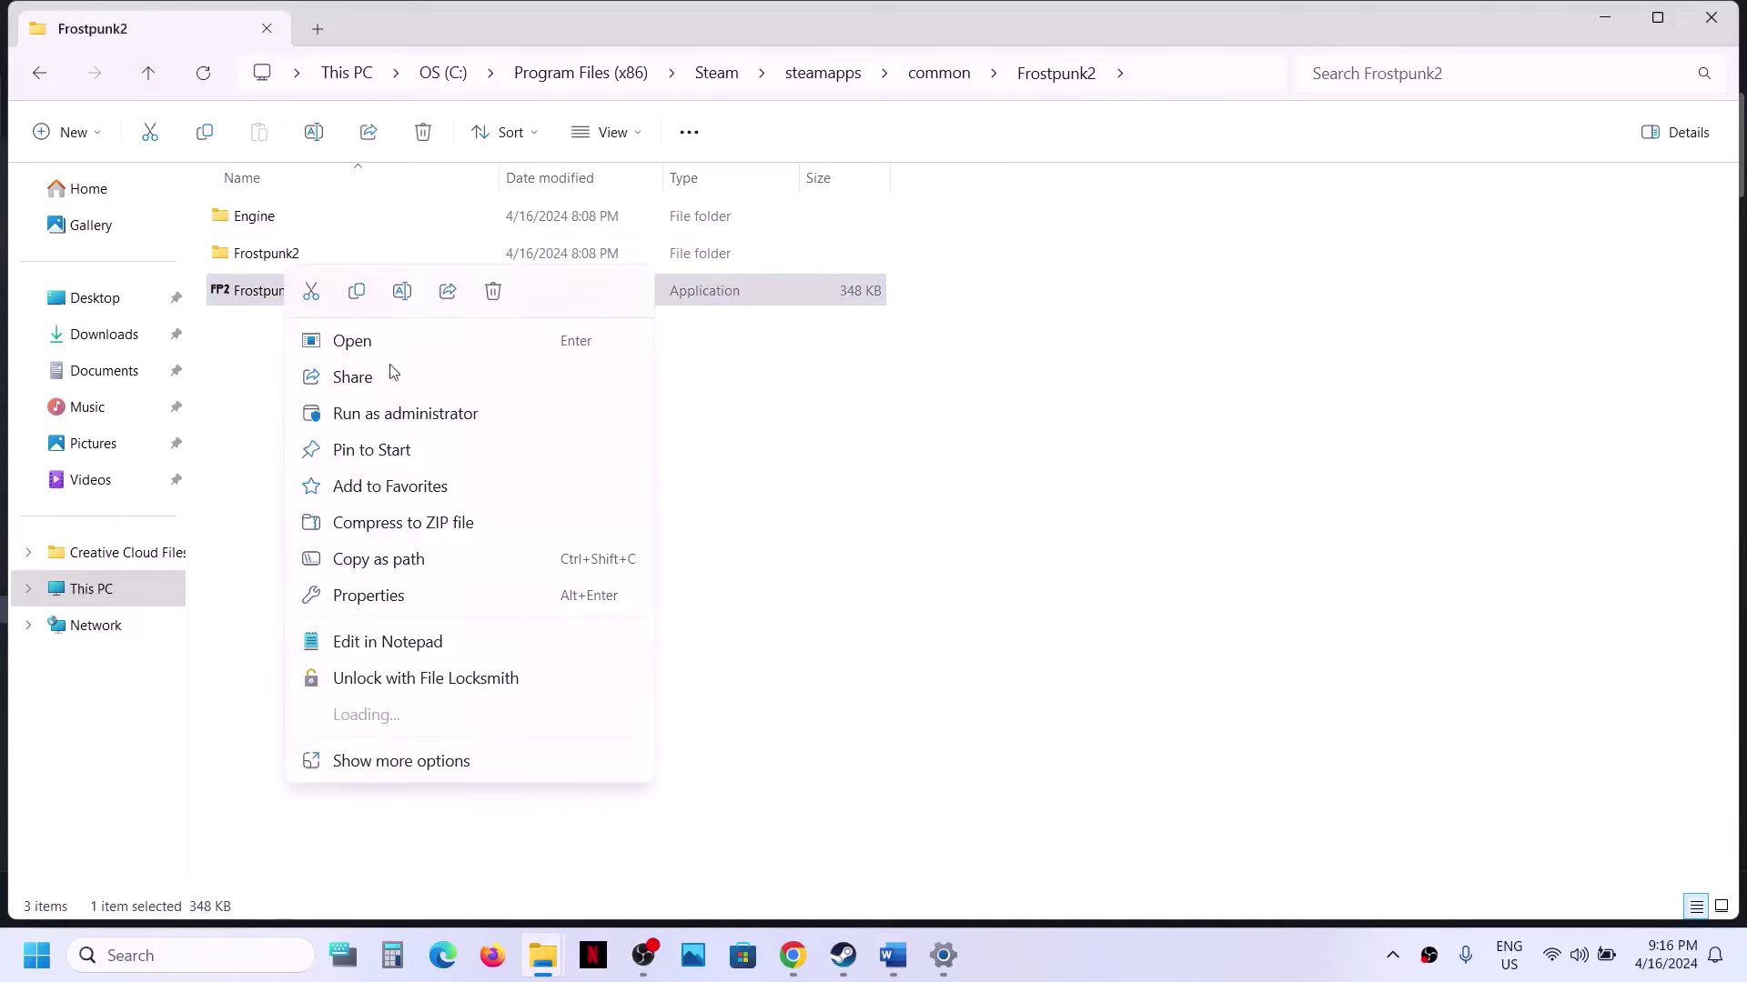
{"action": "left_click", "coordinate": [395, 593]}
{"action": "left_click", "coordinate": [414, 353]}
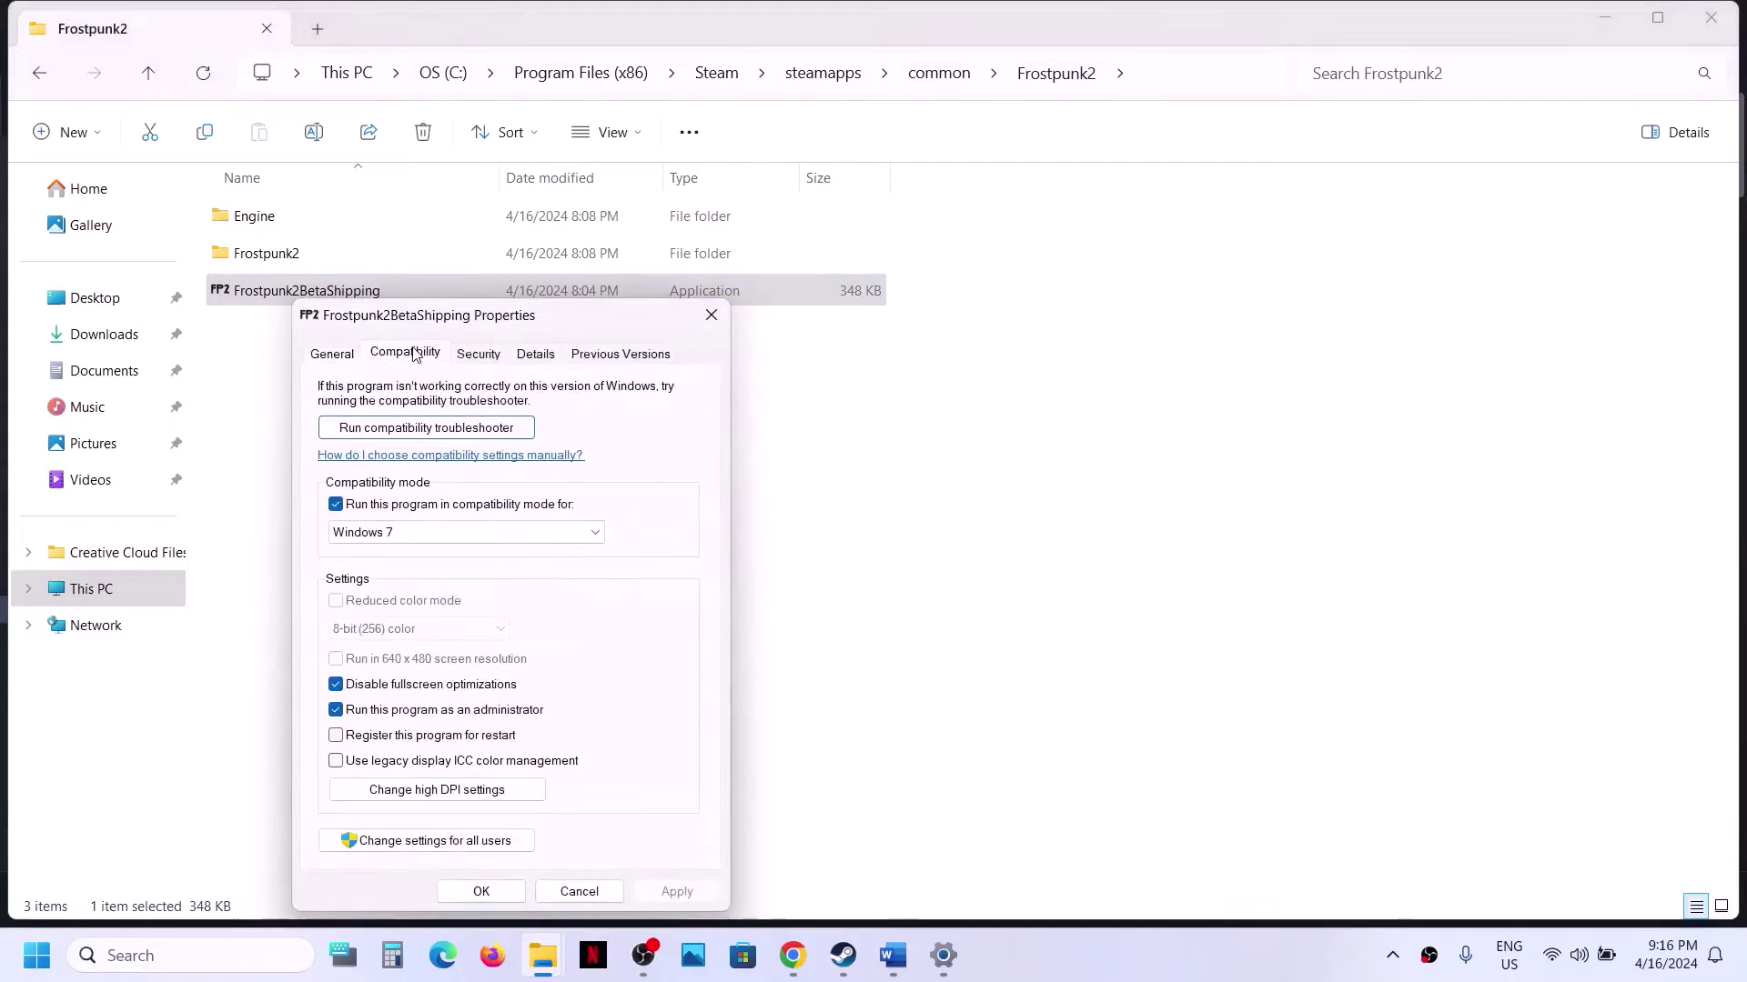
Turn off compatibility mode and the disabling of fullscreen optimizations for Frostpunk2BetaShipping, and save its properties.
{"action": "left_click", "coordinate": [336, 504]}
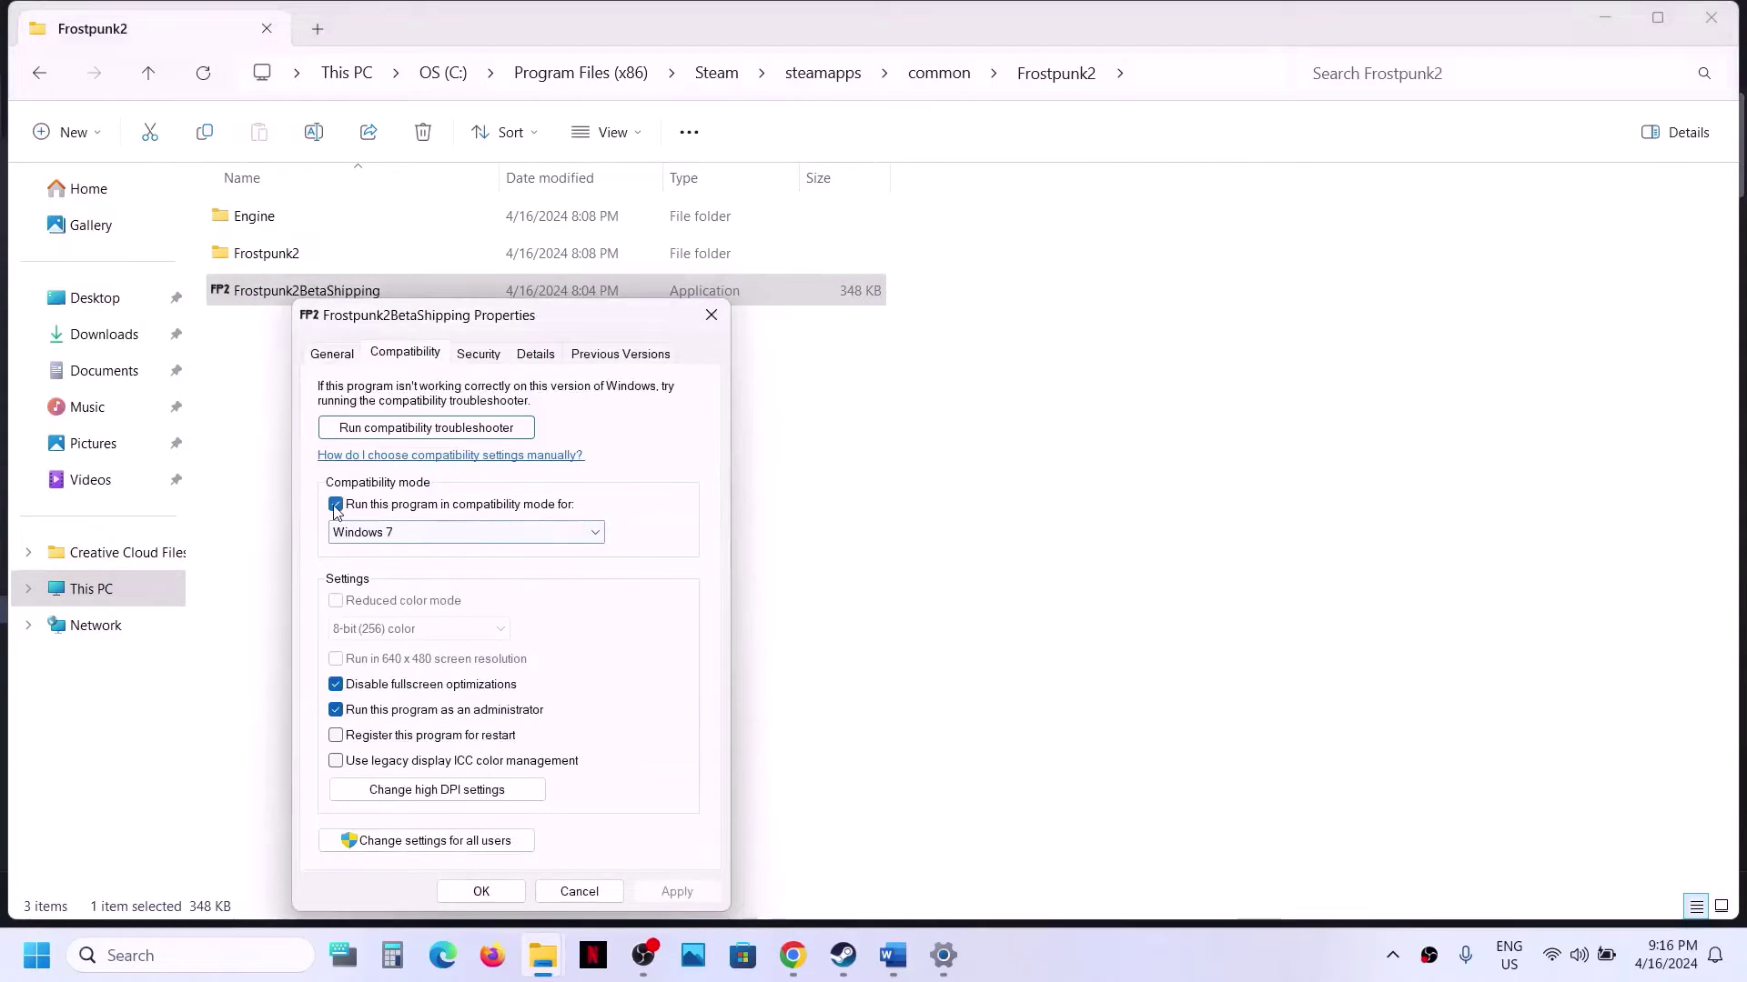
{"action": "left_click", "coordinate": [336, 684]}
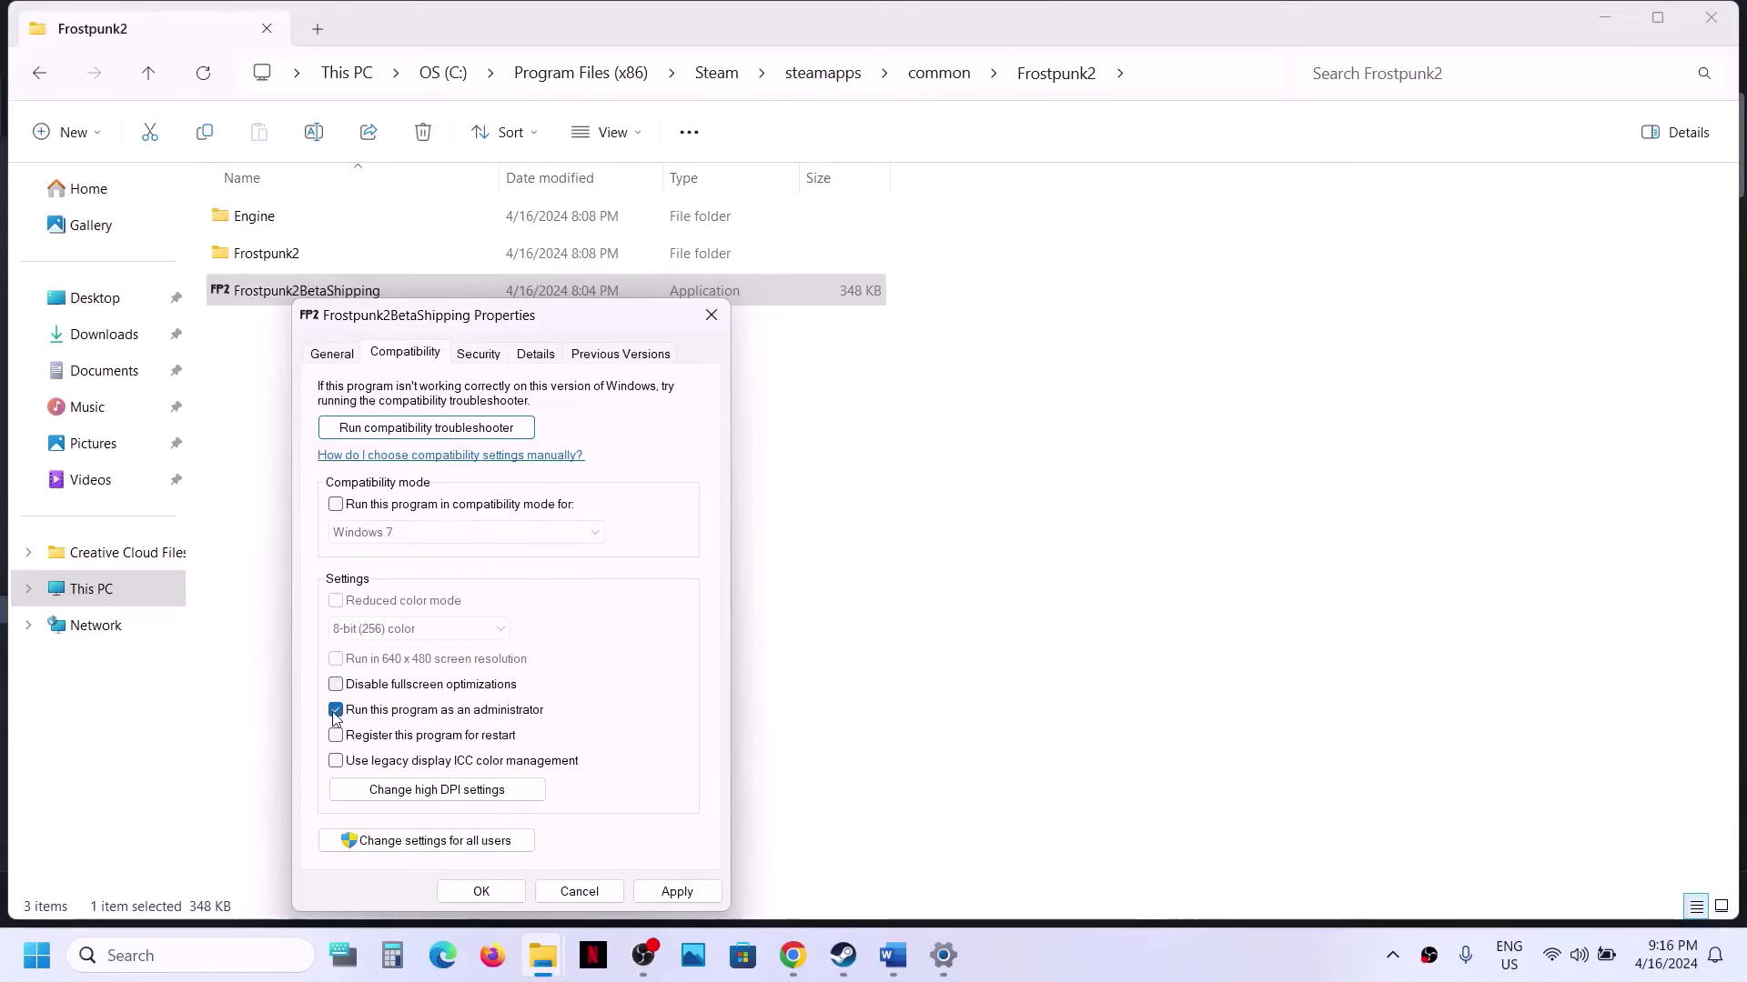
{"action": "left_click", "coordinate": [677, 895]}
{"action": "left_click", "coordinate": [494, 897]}
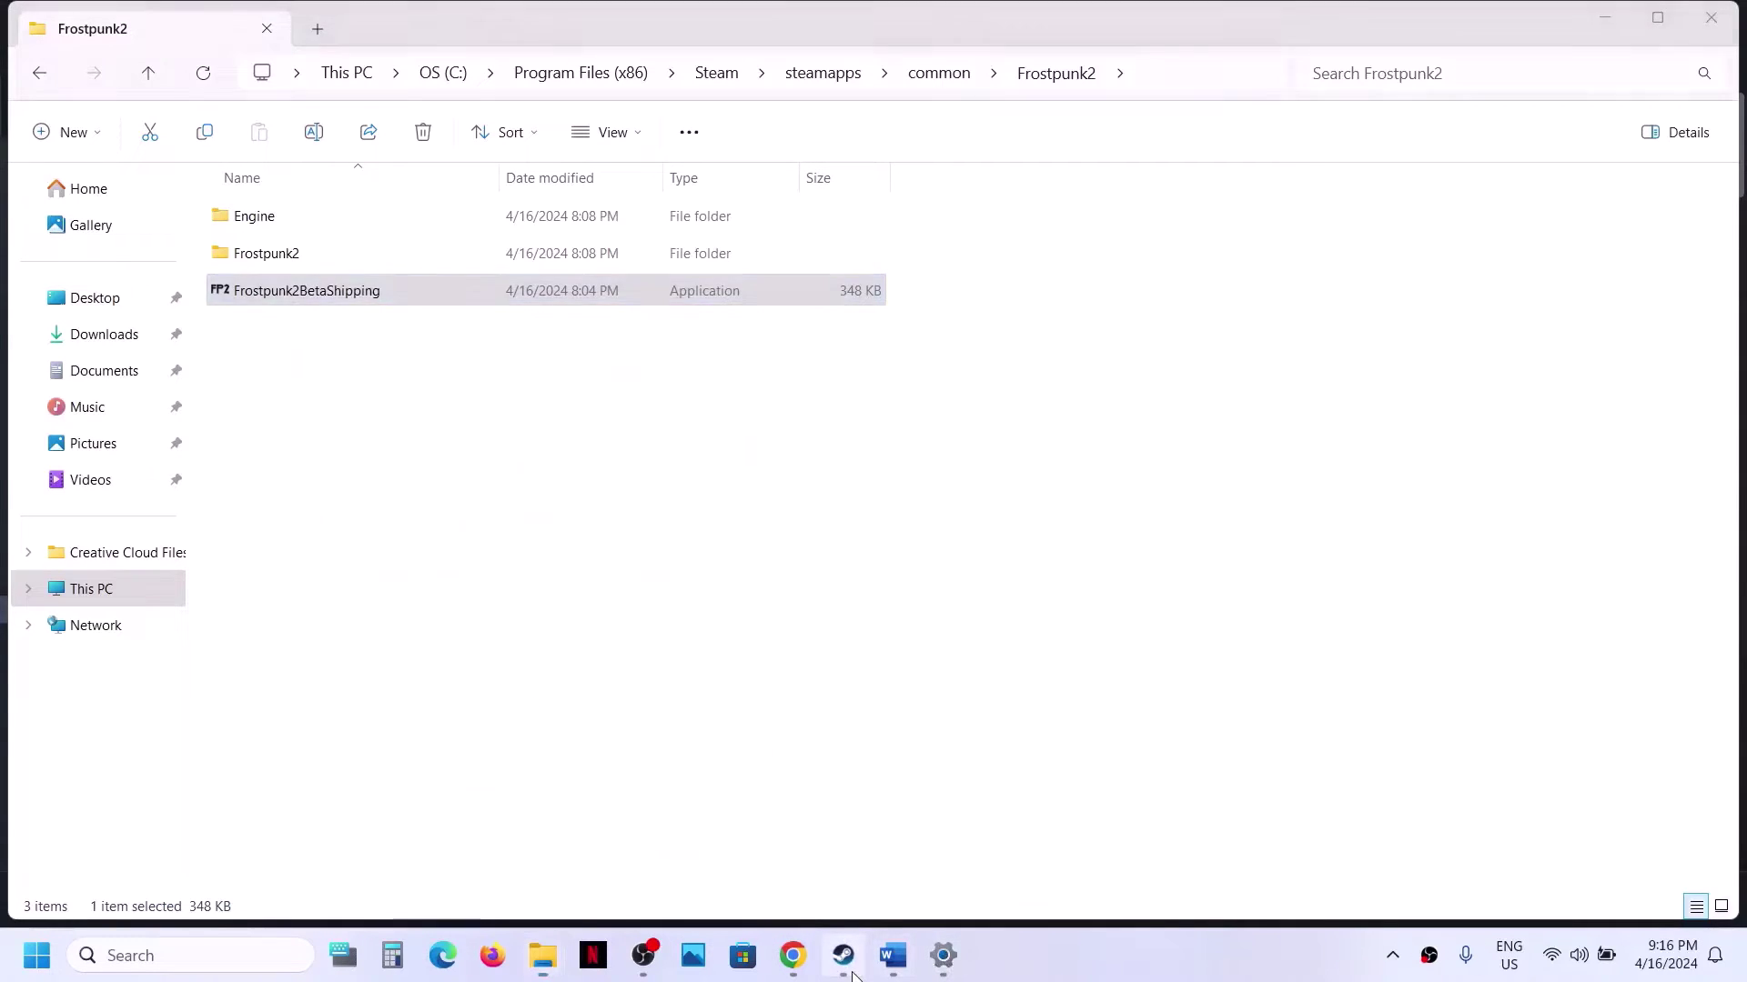
Switch to the Word fix list, highlight the Step 10 text about verifying the game files, and return to Steam.
{"action": "left_click", "coordinate": [843, 955]}
{"action": "left_click", "coordinate": [892, 955]}
{"action": "scroll", "coordinate": [710, 557], "scroll_direction": "down", "scroll_amount": 4}
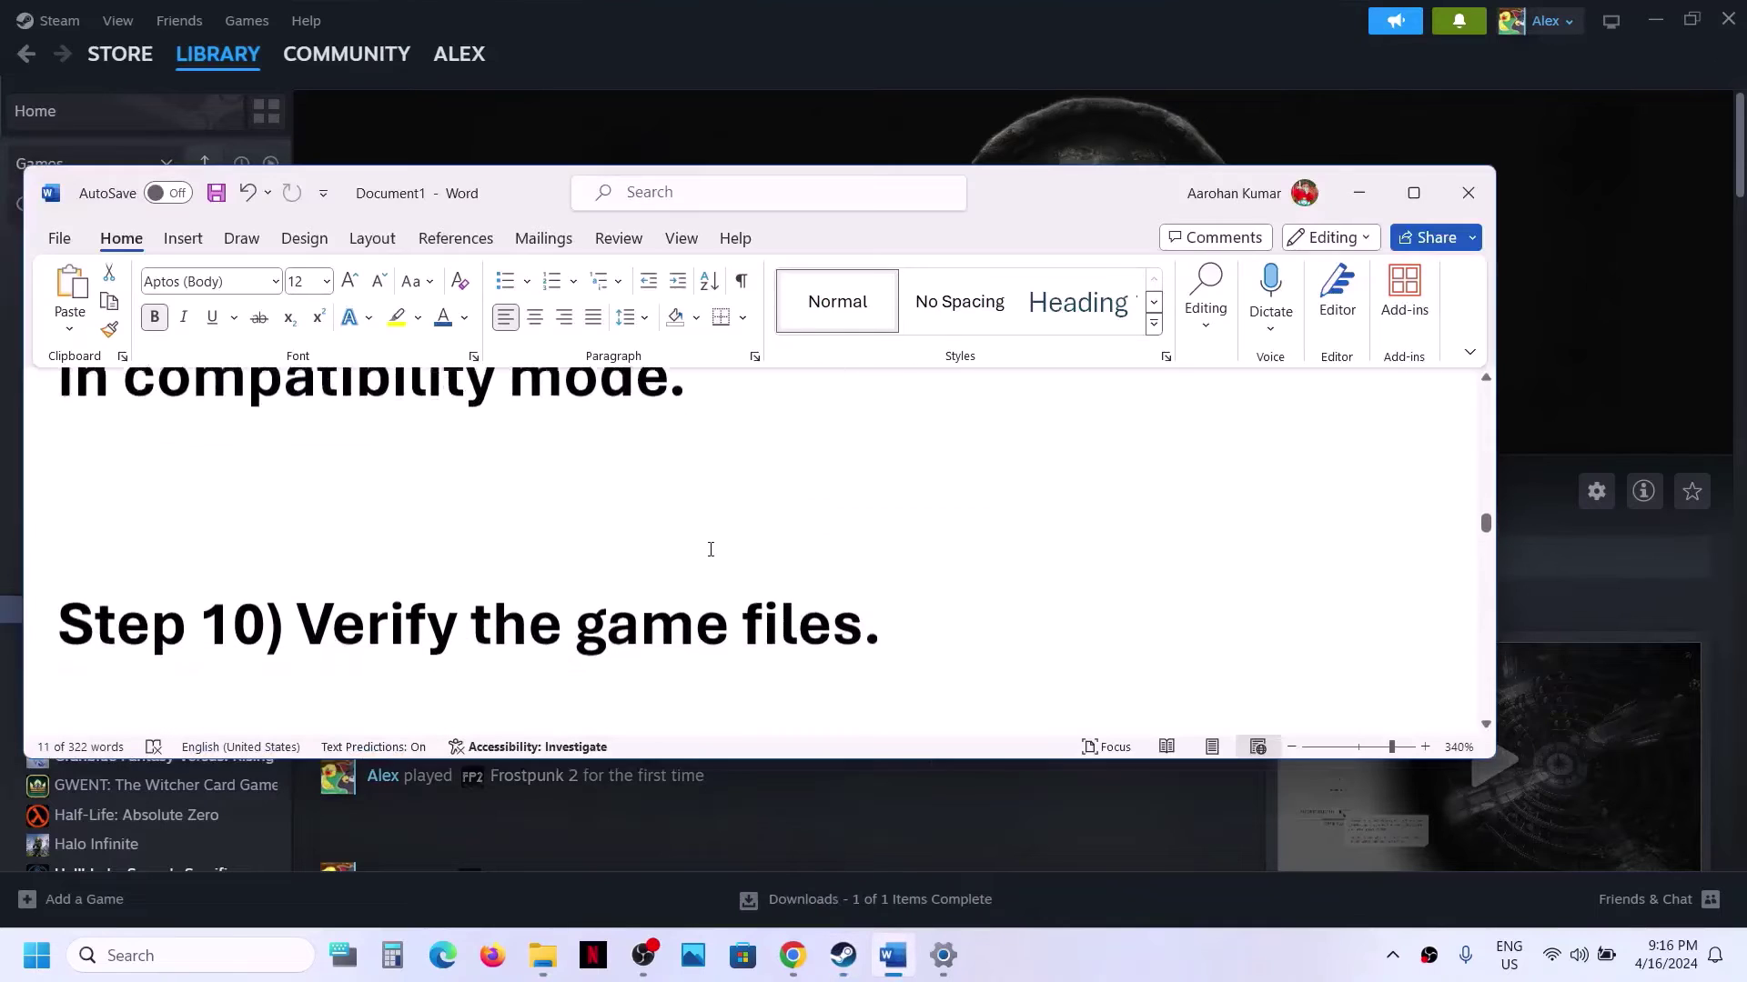
{"action": "left_click_drag", "start_coordinate": [297, 519], "coordinate": [749, 517]}
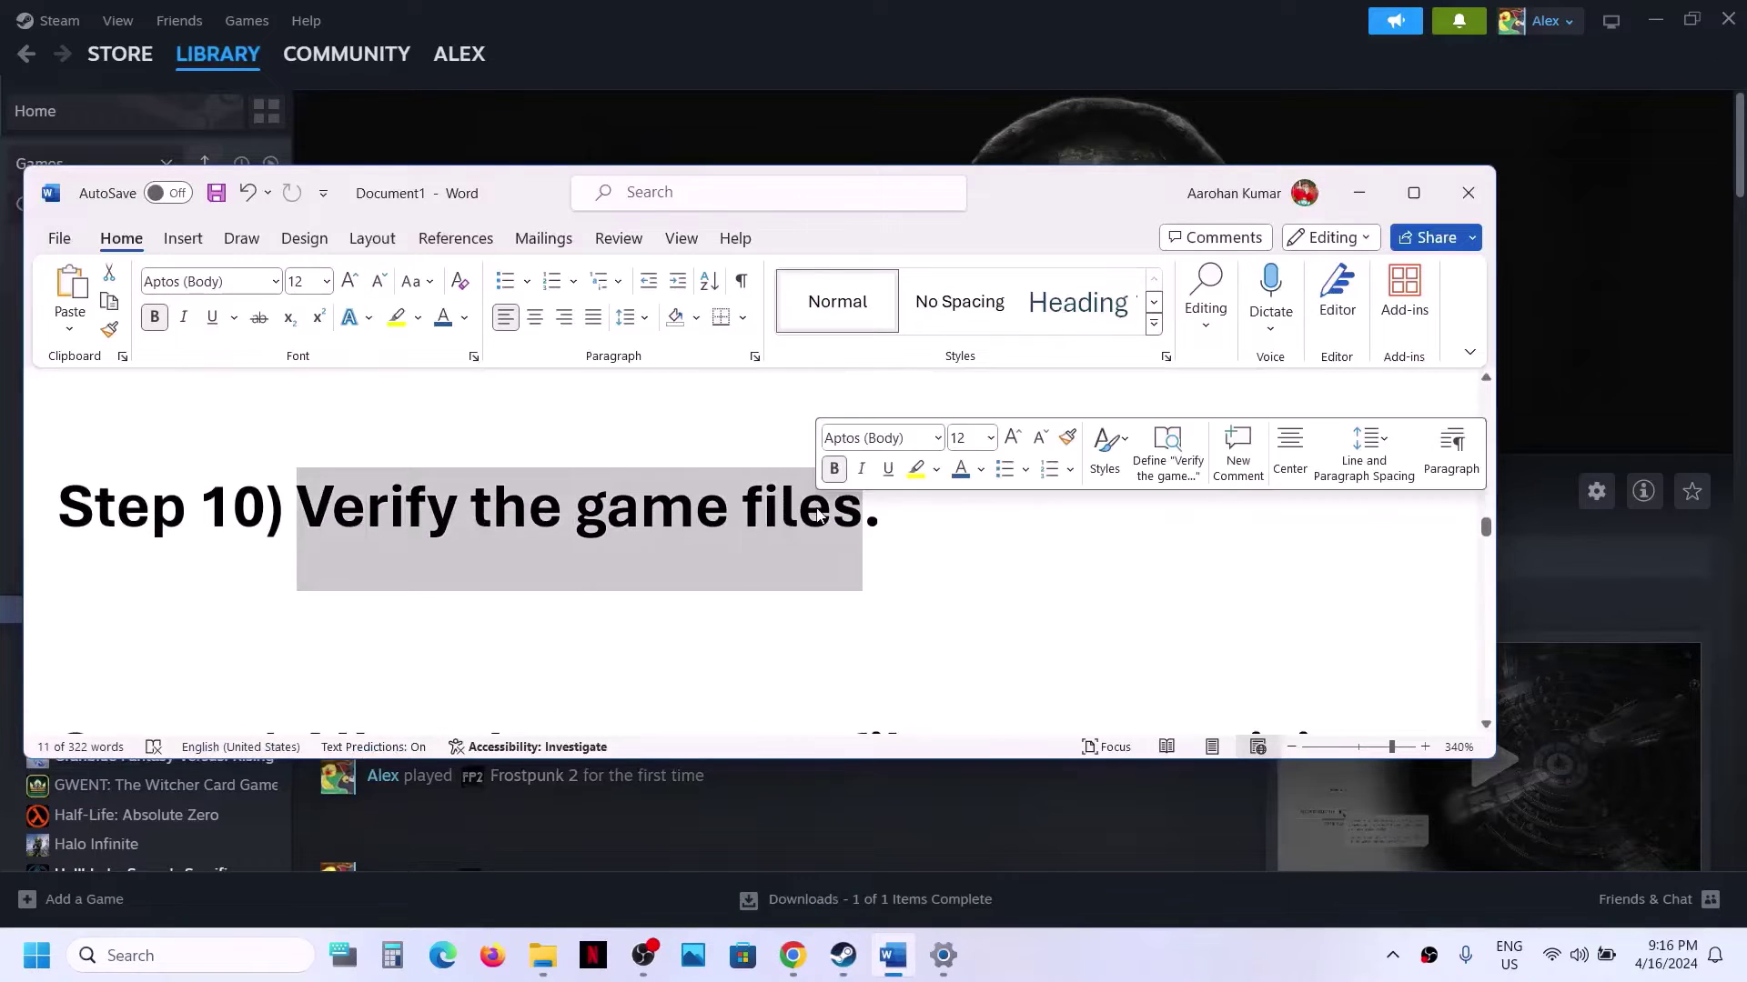
{"action": "left_click", "coordinate": [1359, 193]}
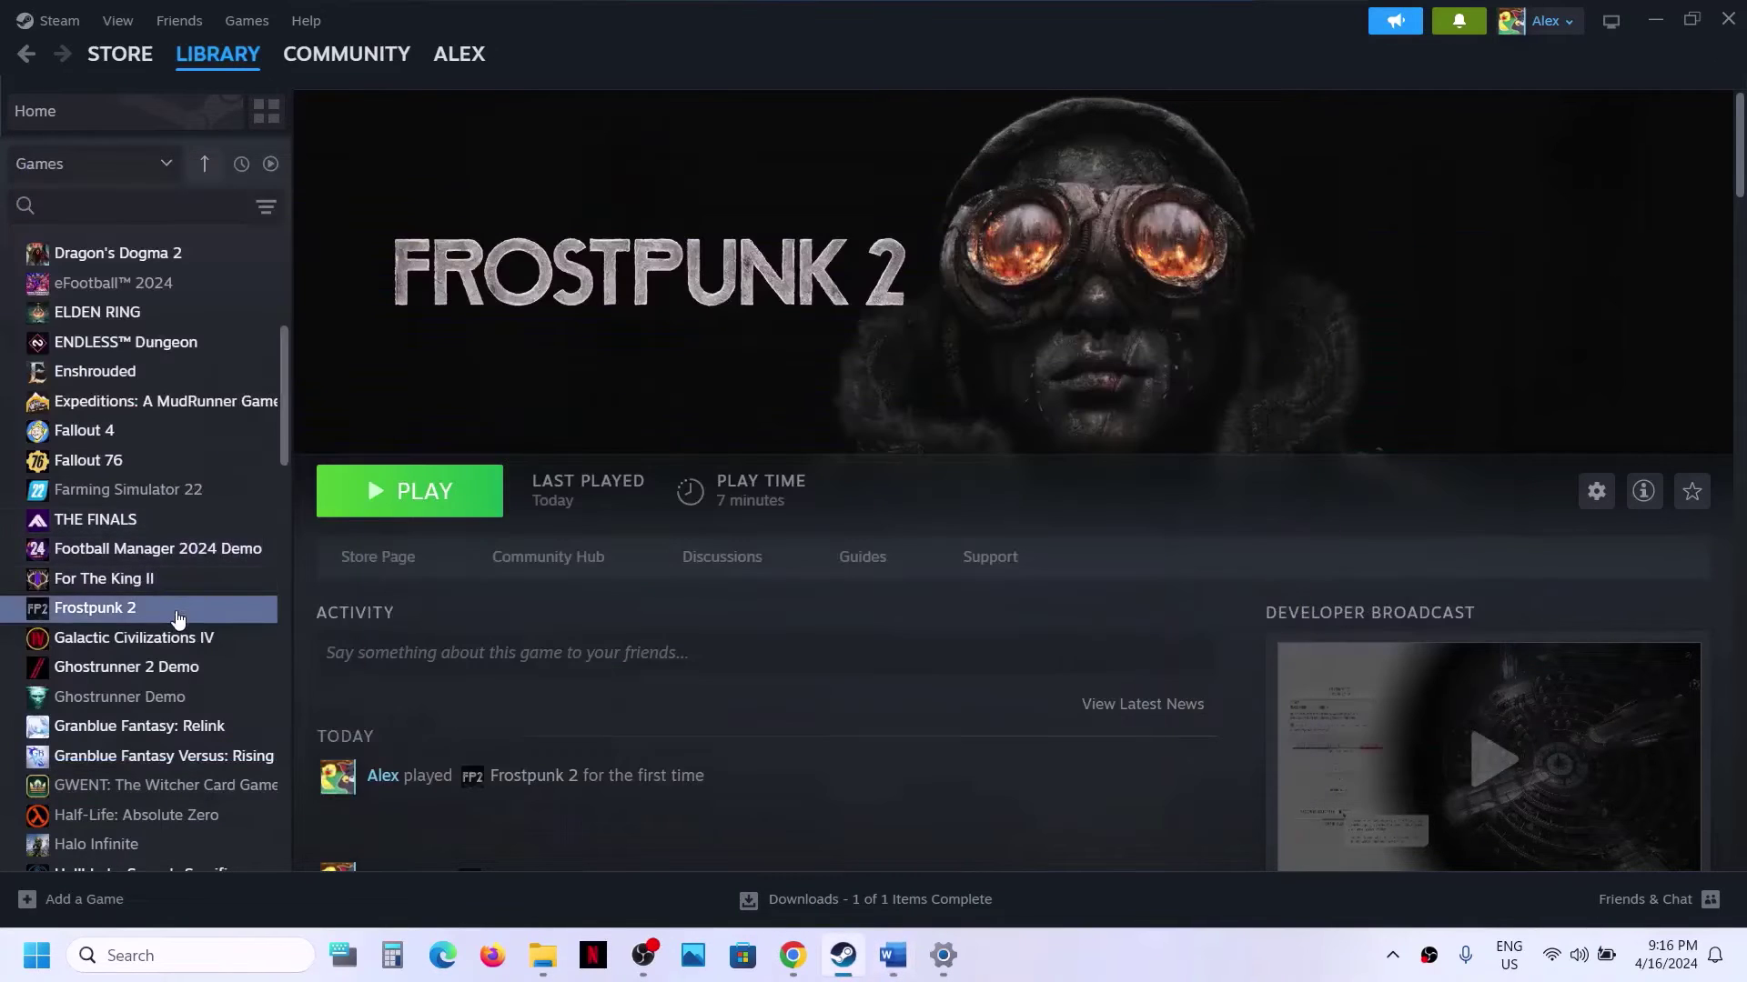
Look up the file integrity verification option in Frostpunk 2's installed files properties, close them, and return to the Word fix list.
{"action": "right_click", "coordinate": [186, 610]}
{"action": "left_click", "coordinate": [262, 799]}
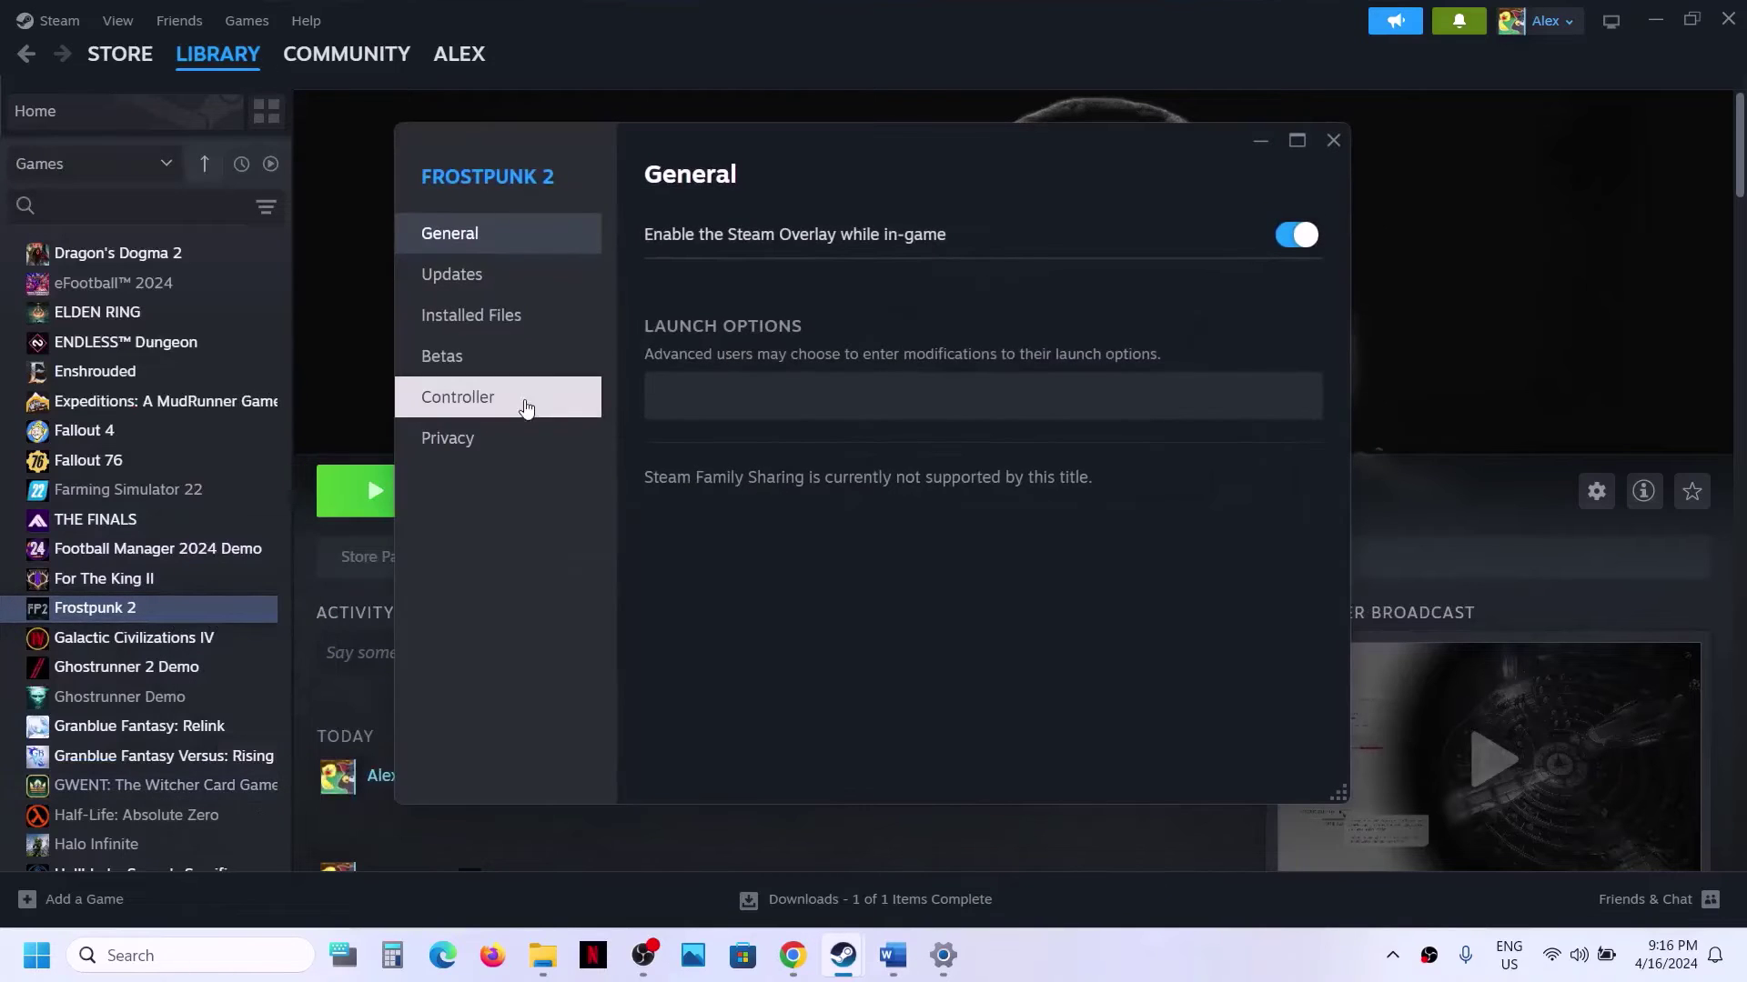
{"action": "left_click", "coordinate": [528, 317]}
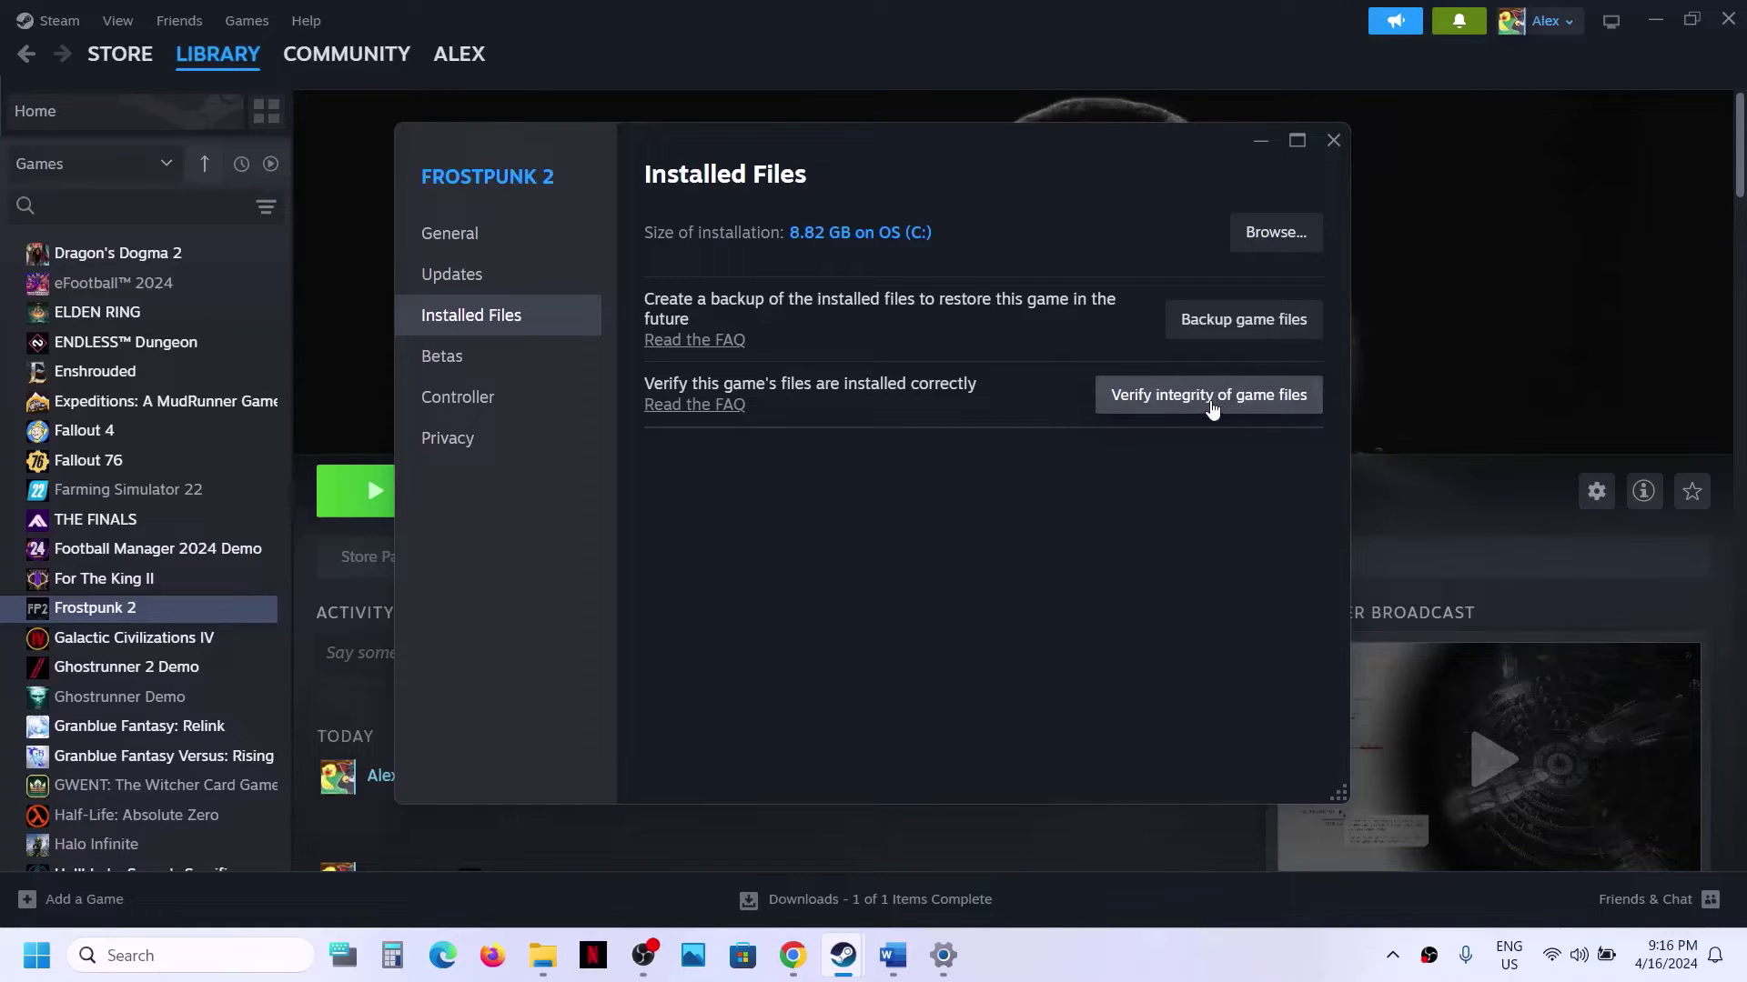
{"action": "left_click", "coordinate": [1333, 140]}
{"action": "left_click", "coordinate": [896, 956]}
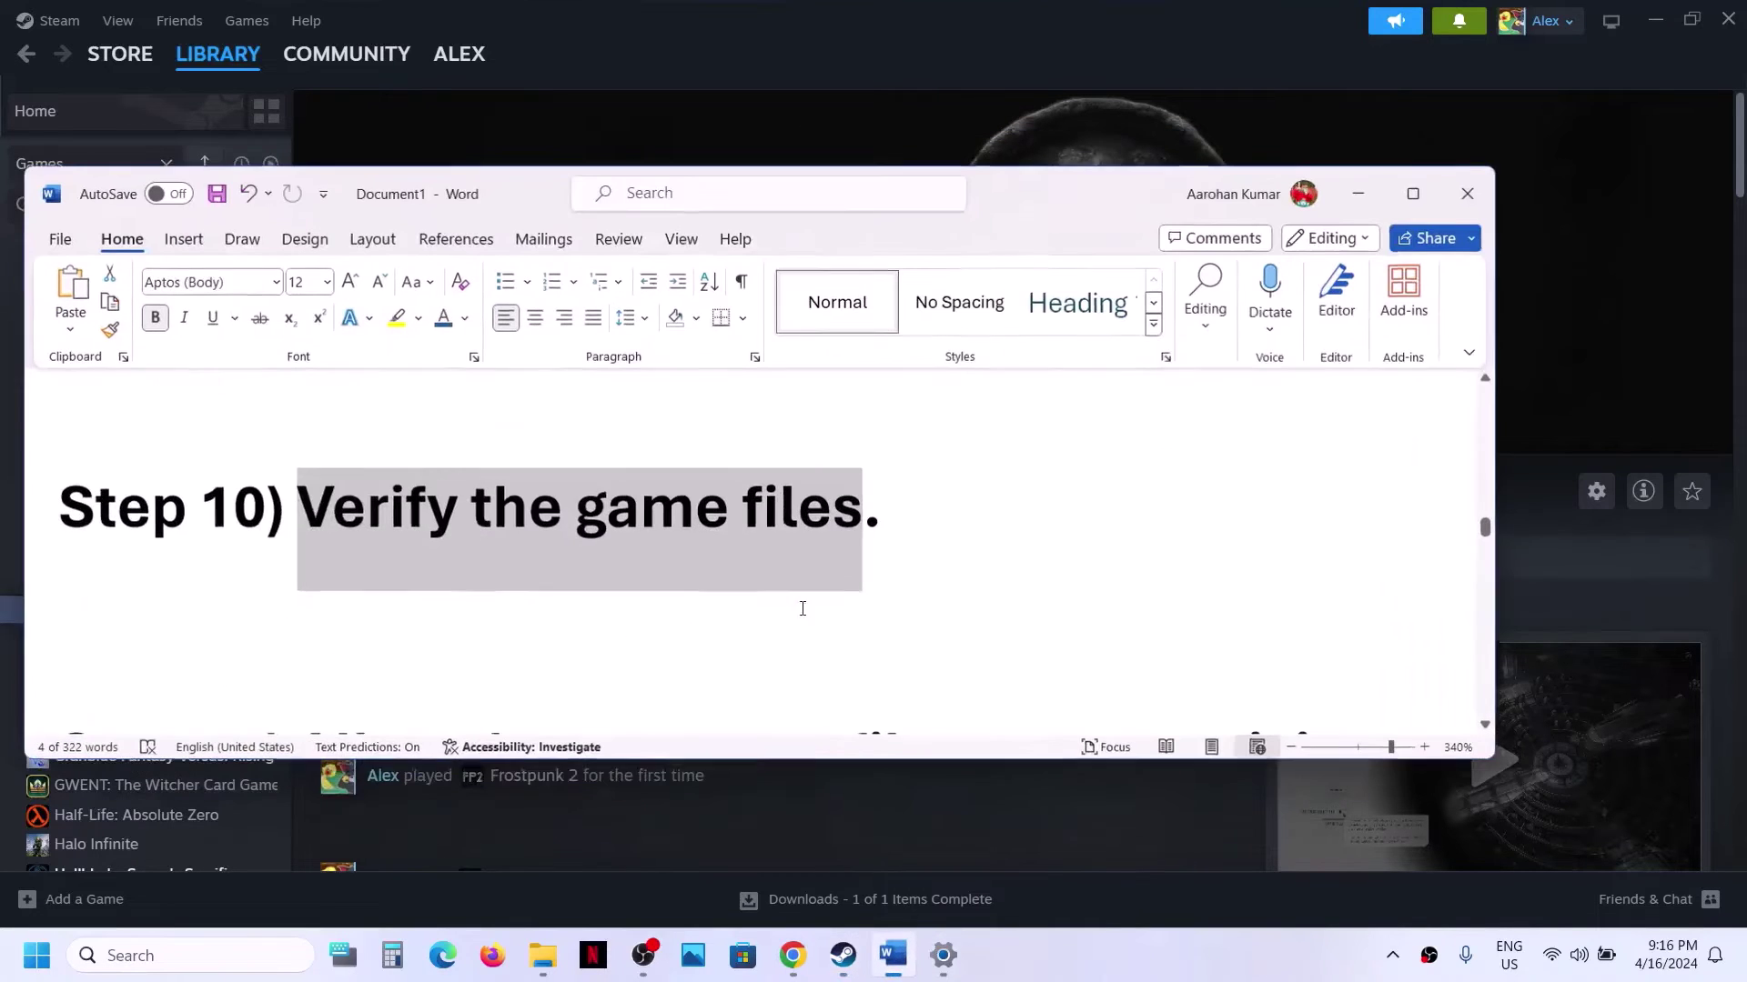
Read Step 11 of the Word troubleshooting document about allowing the game exe through antivirus, Windows Security and Firewall, then return to Steam.
{"action": "scroll", "coordinate": [677, 561], "scroll_direction": "down", "scroll_amount": 5}
{"action": "scroll", "coordinate": [676, 560], "scroll_direction": "up", "scroll_amount": 1}
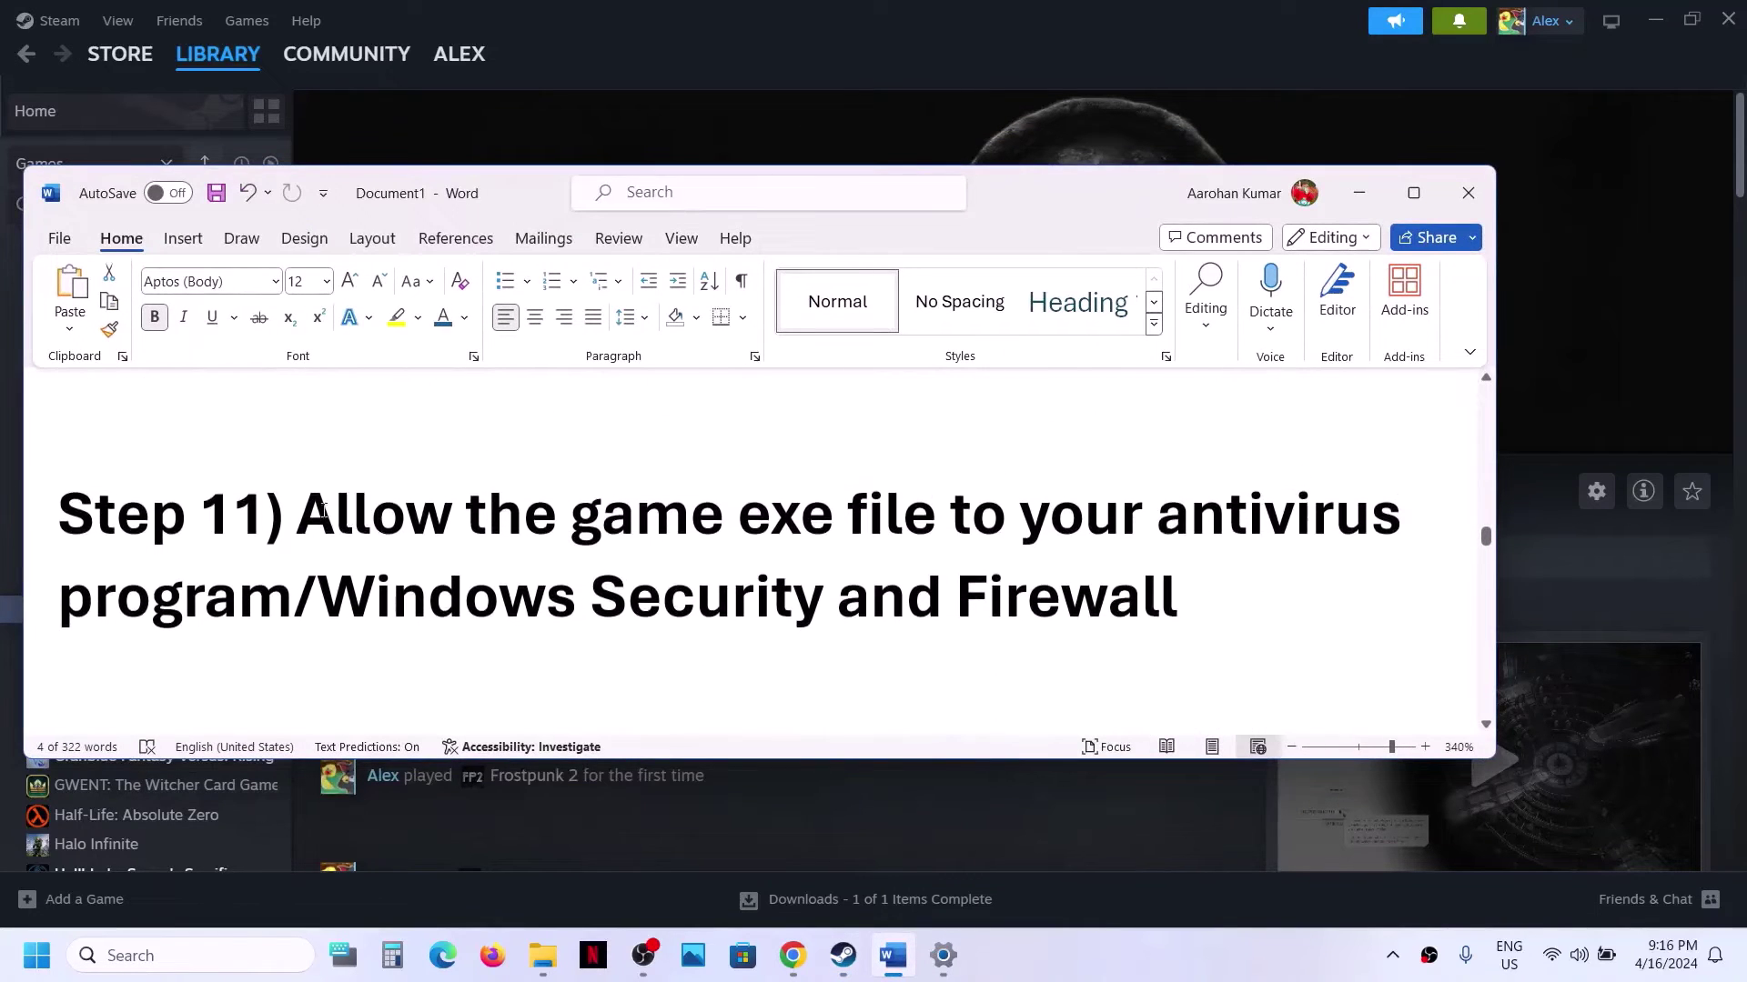
{"action": "left_click_drag", "start_coordinate": [353, 512], "coordinate": [671, 646]}
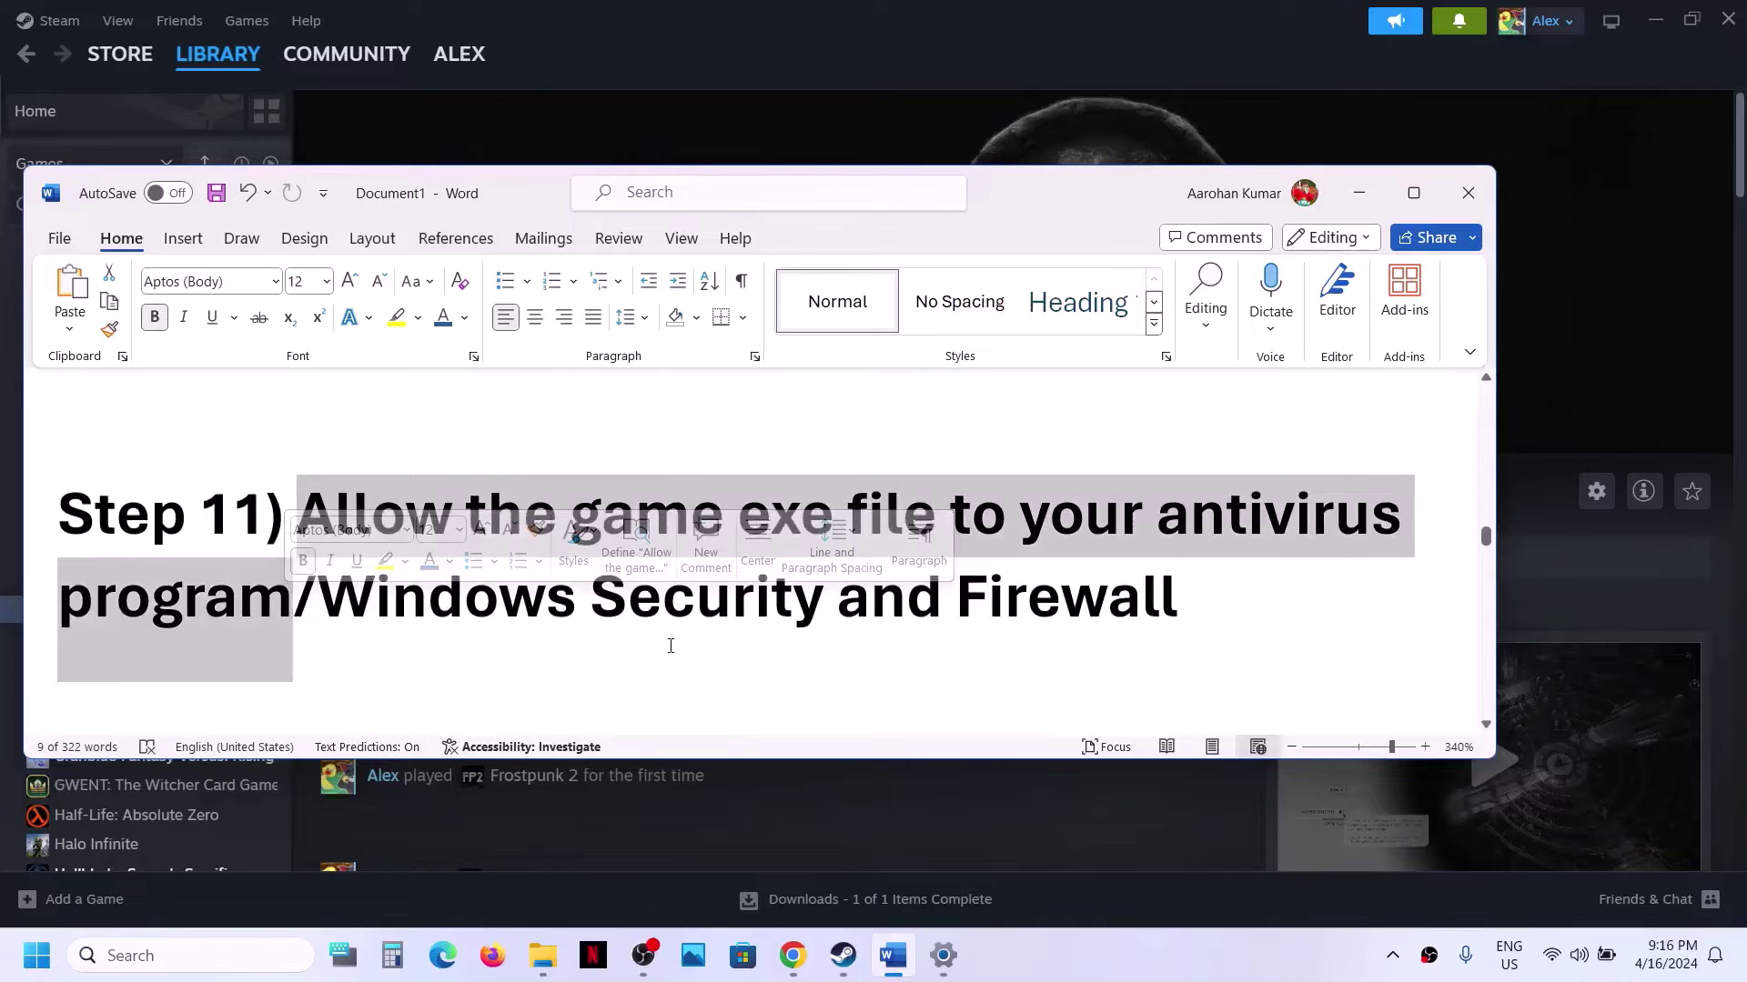
{"action": "left_click", "coordinate": [707, 642]}
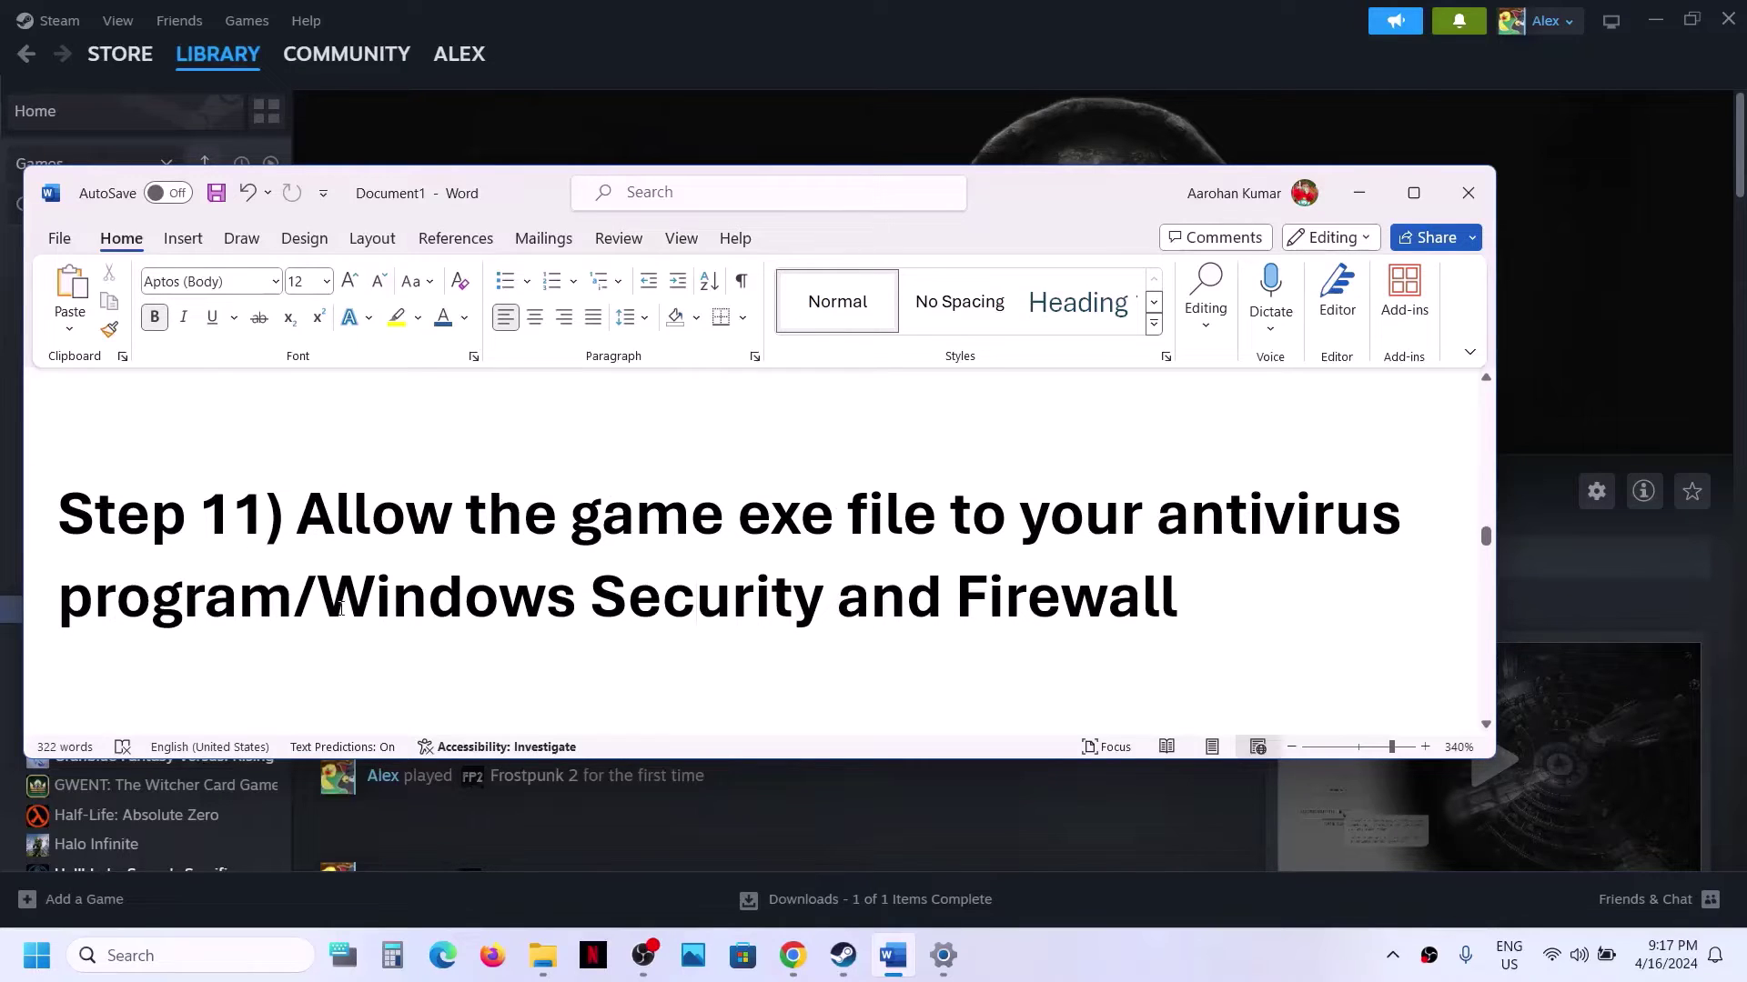
{"action": "left_click_drag", "start_coordinate": [464, 593], "coordinate": [805, 602]}
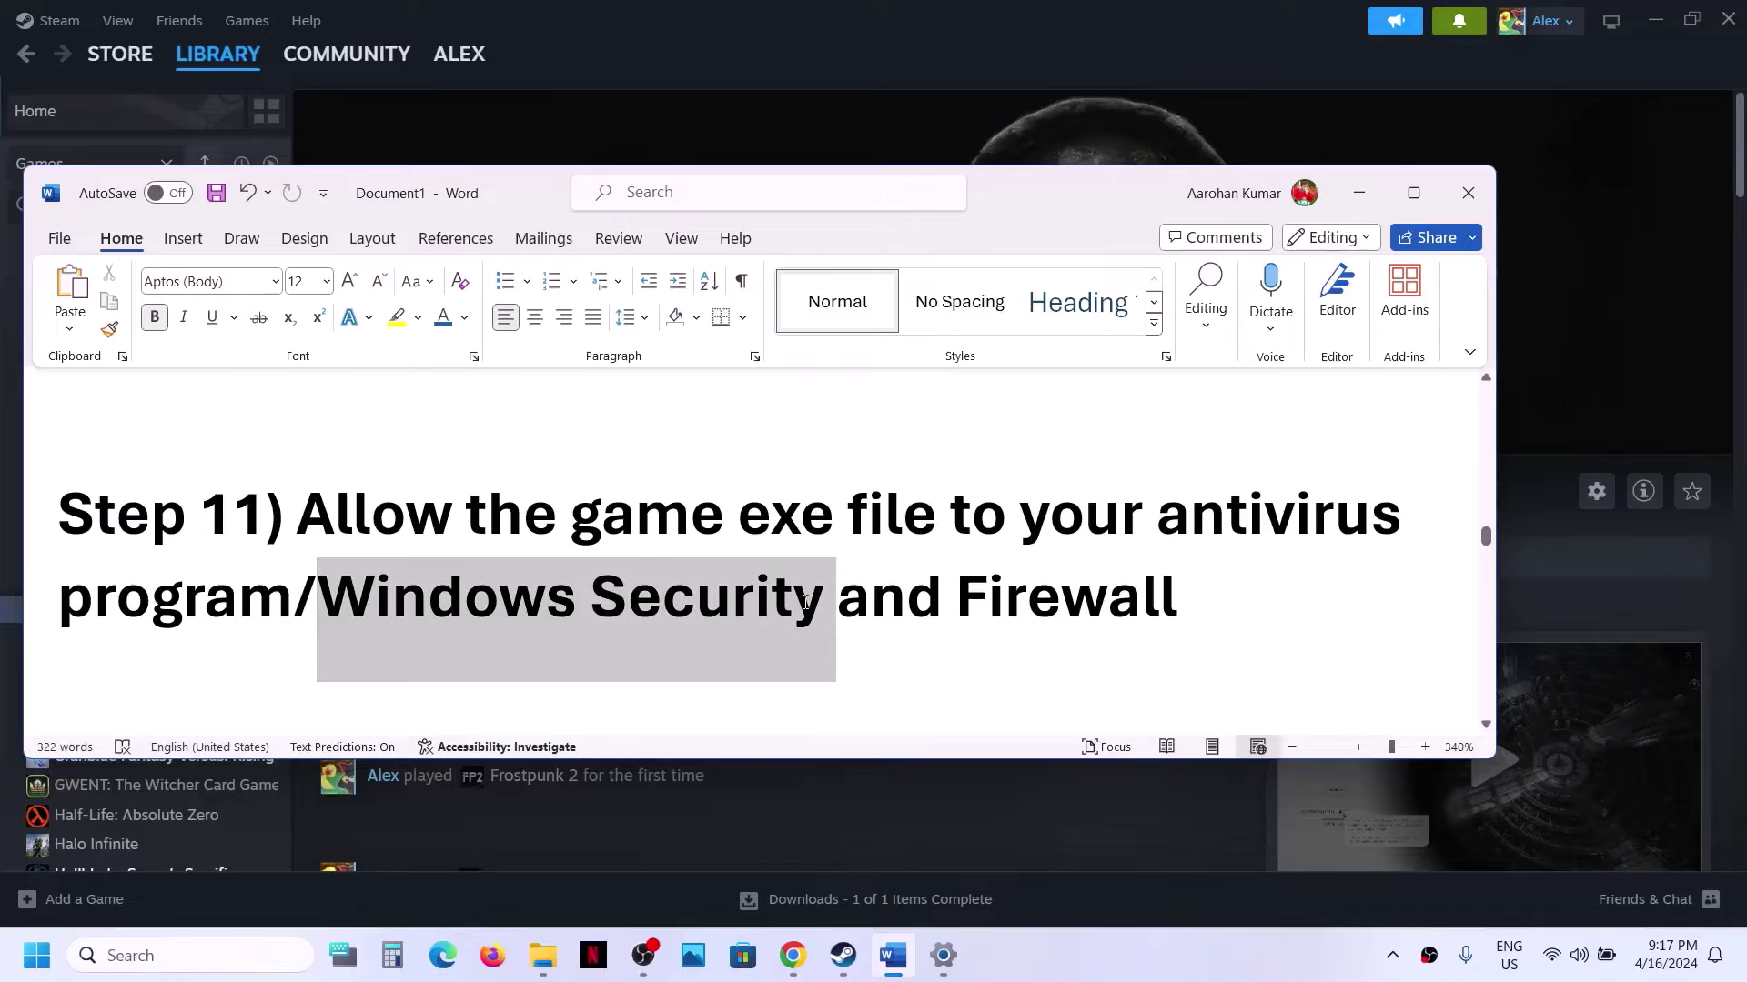
{"action": "left_click", "coordinate": [817, 9]}
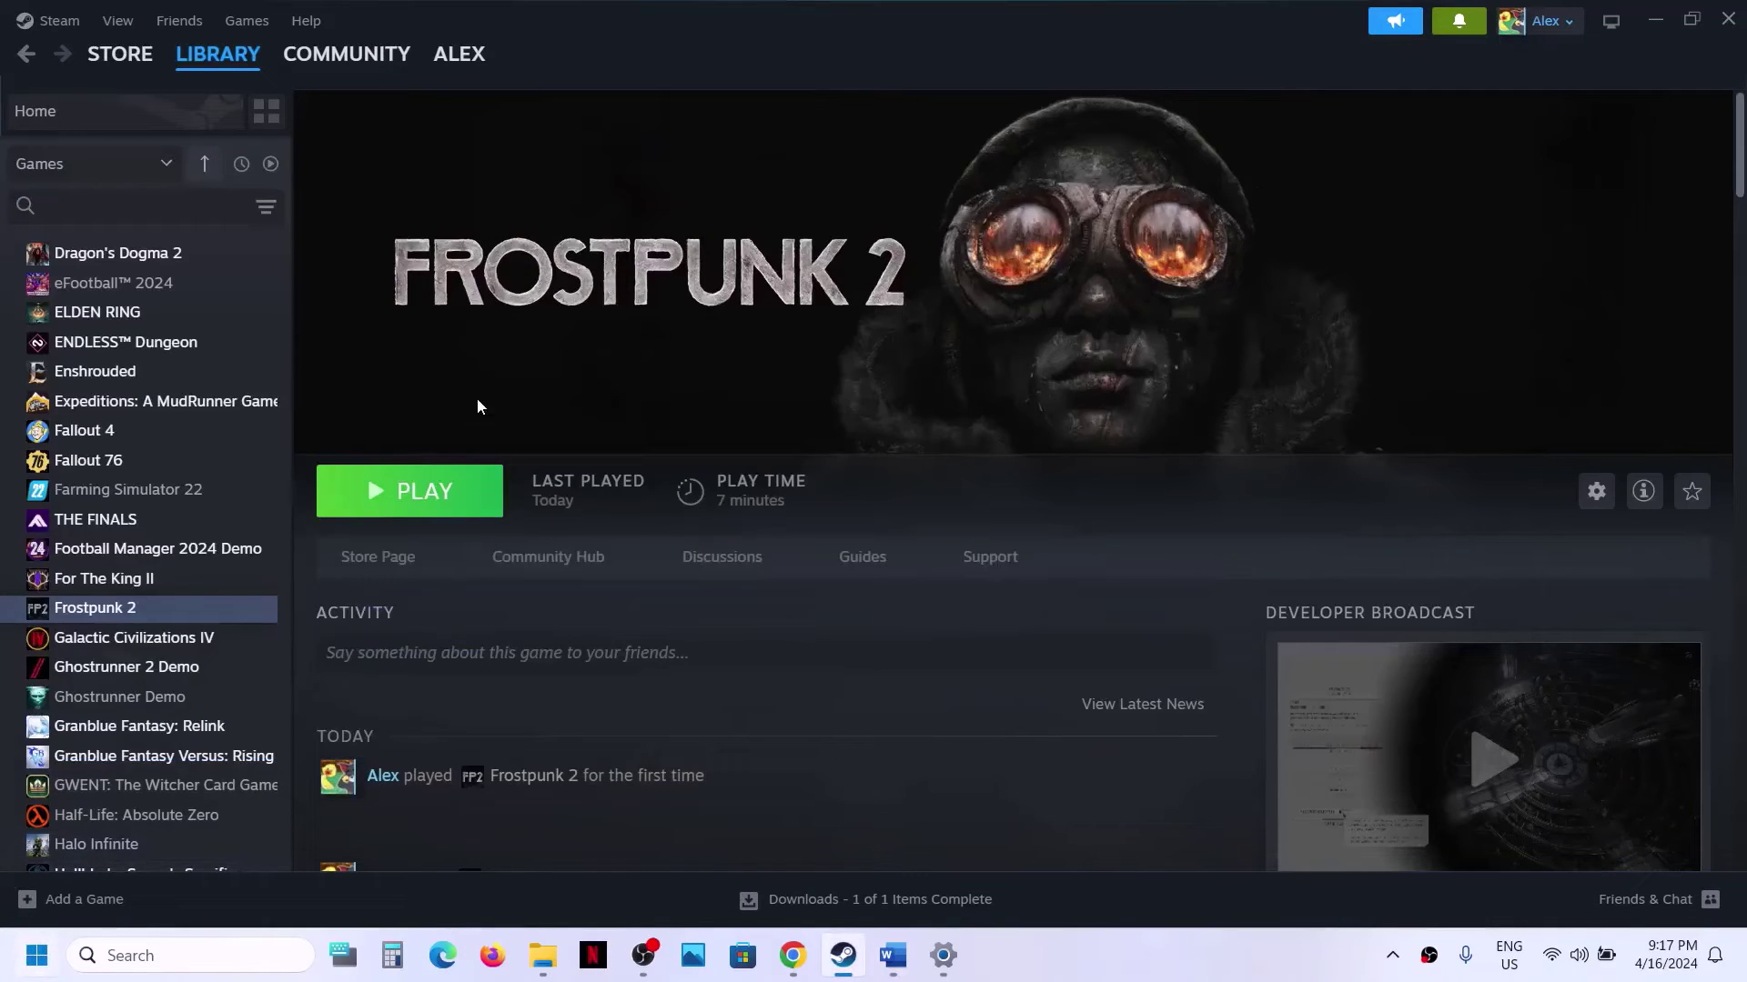
Open Virus & threat protection from the Windows Security page of the Privacy & security settings.
{"action": "left_click", "coordinate": [36, 956]}
{"action": "left_click", "coordinate": [36, 956]}
{"action": "left_click", "coordinate": [37, 956]}
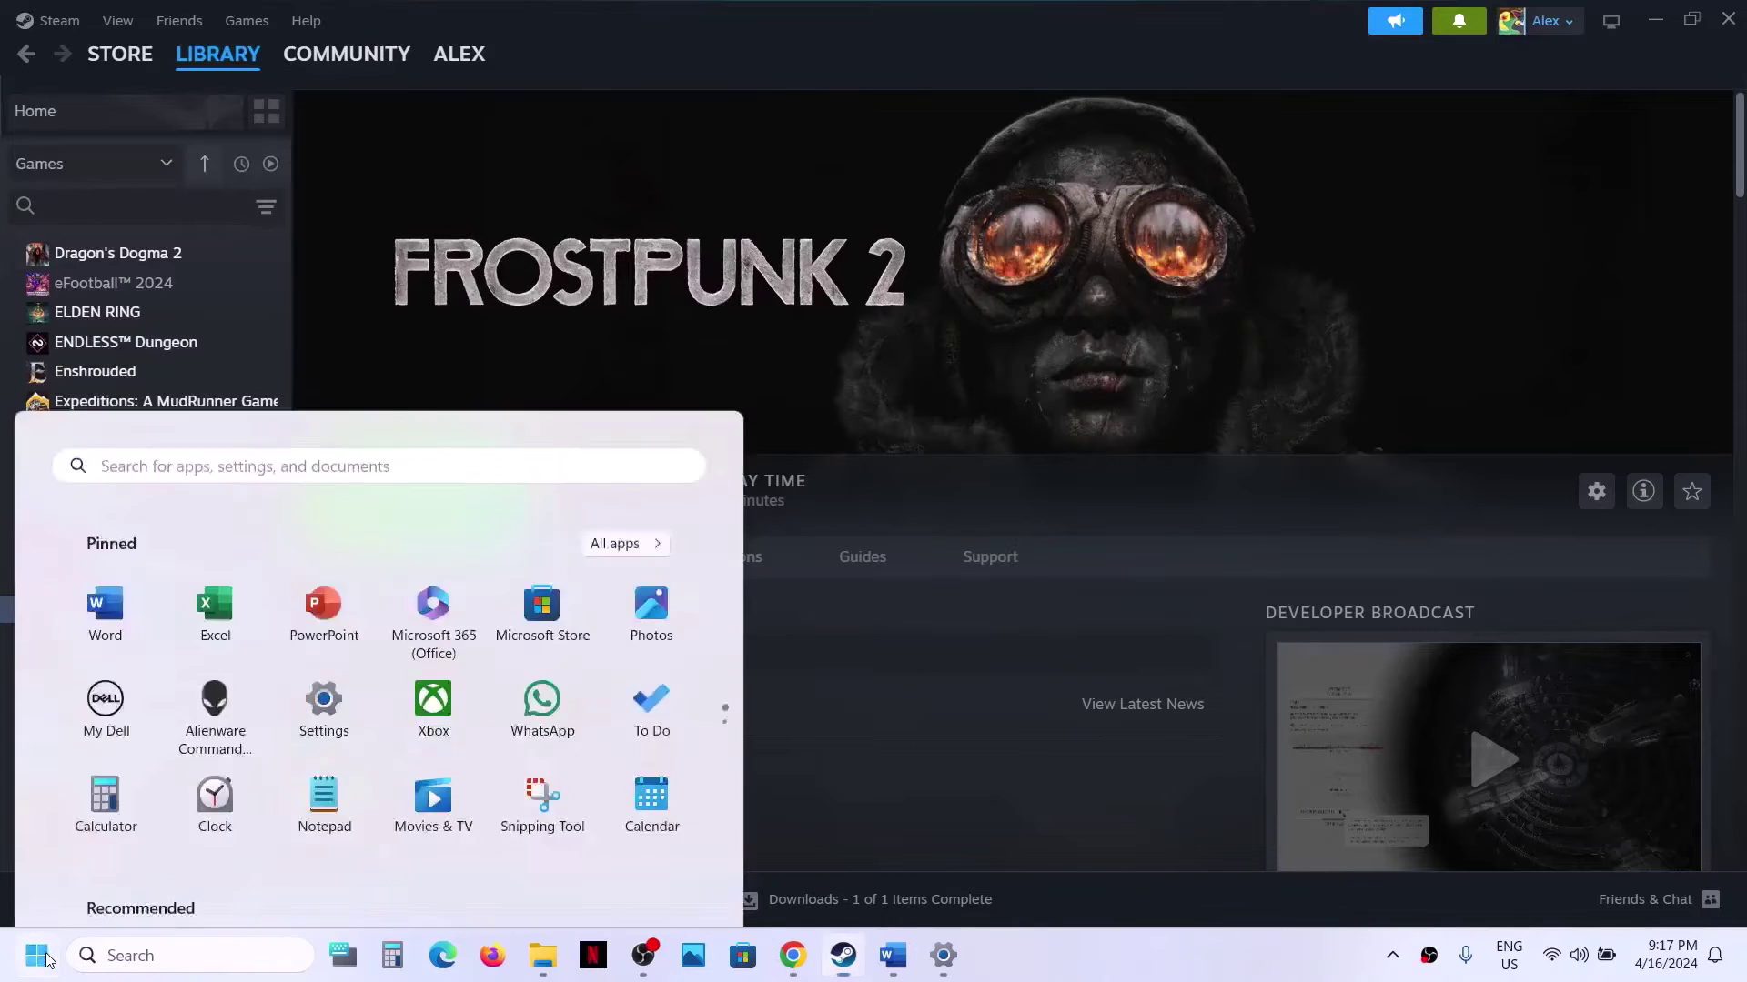
{"action": "left_click", "coordinate": [326, 386]}
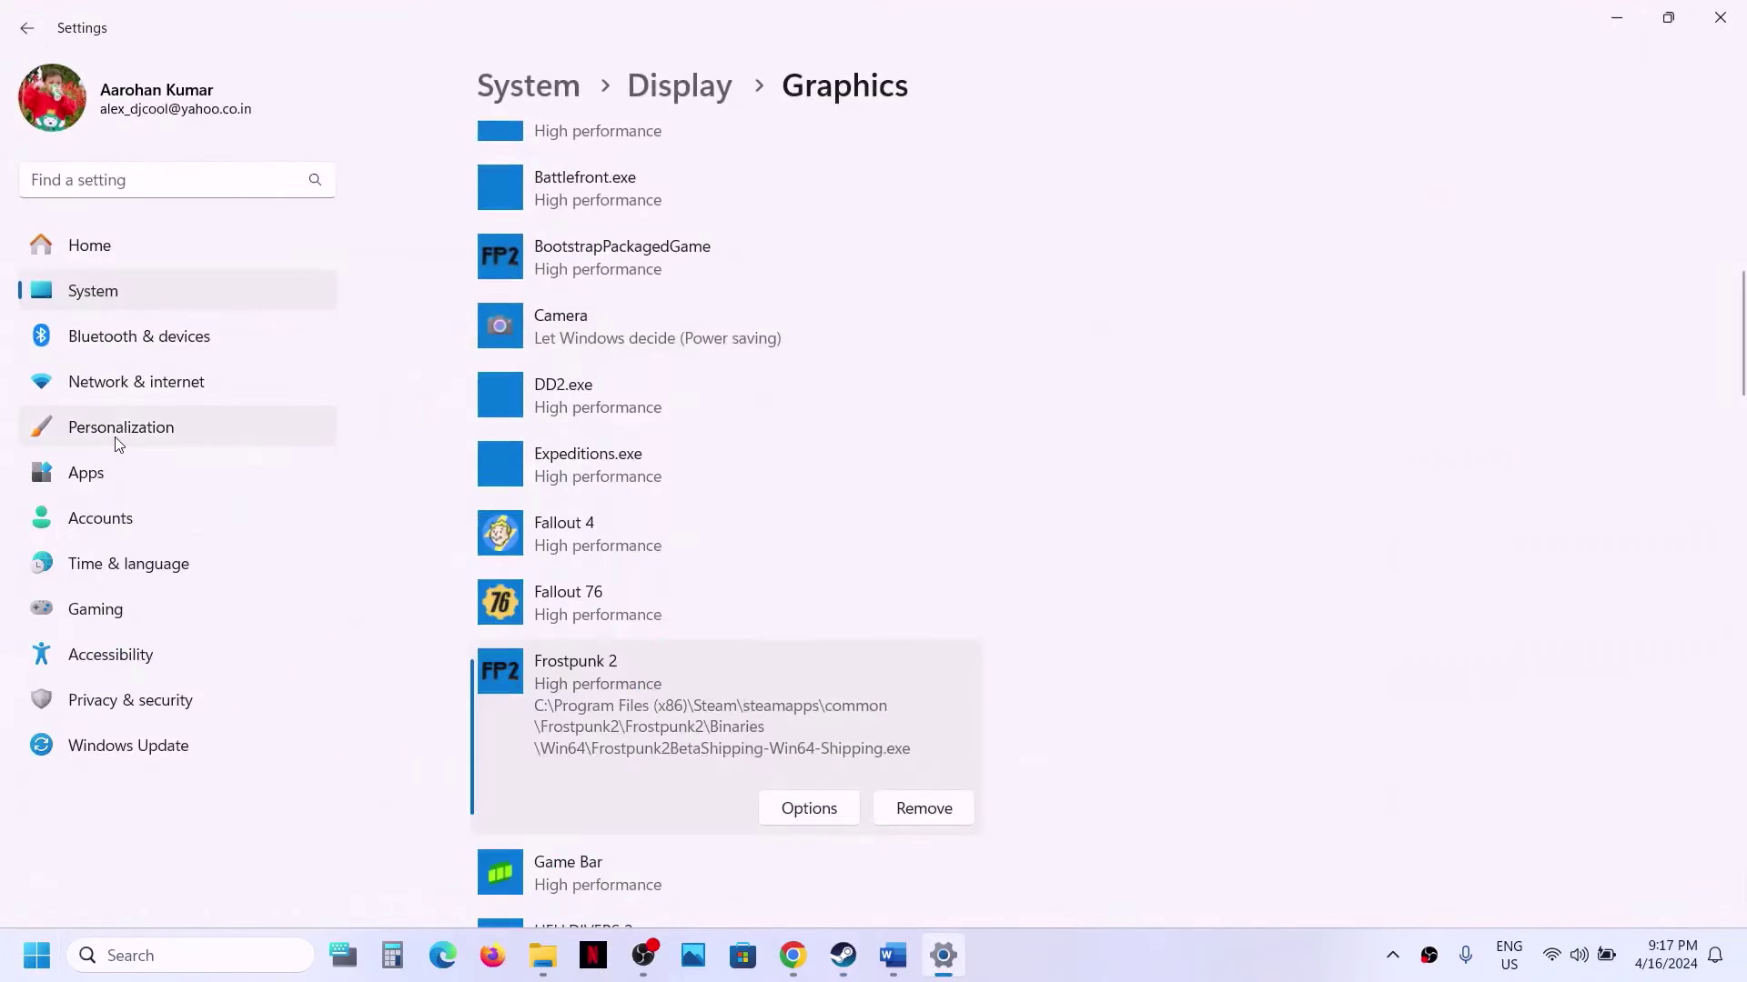
{"action": "left_click", "coordinate": [102, 704]}
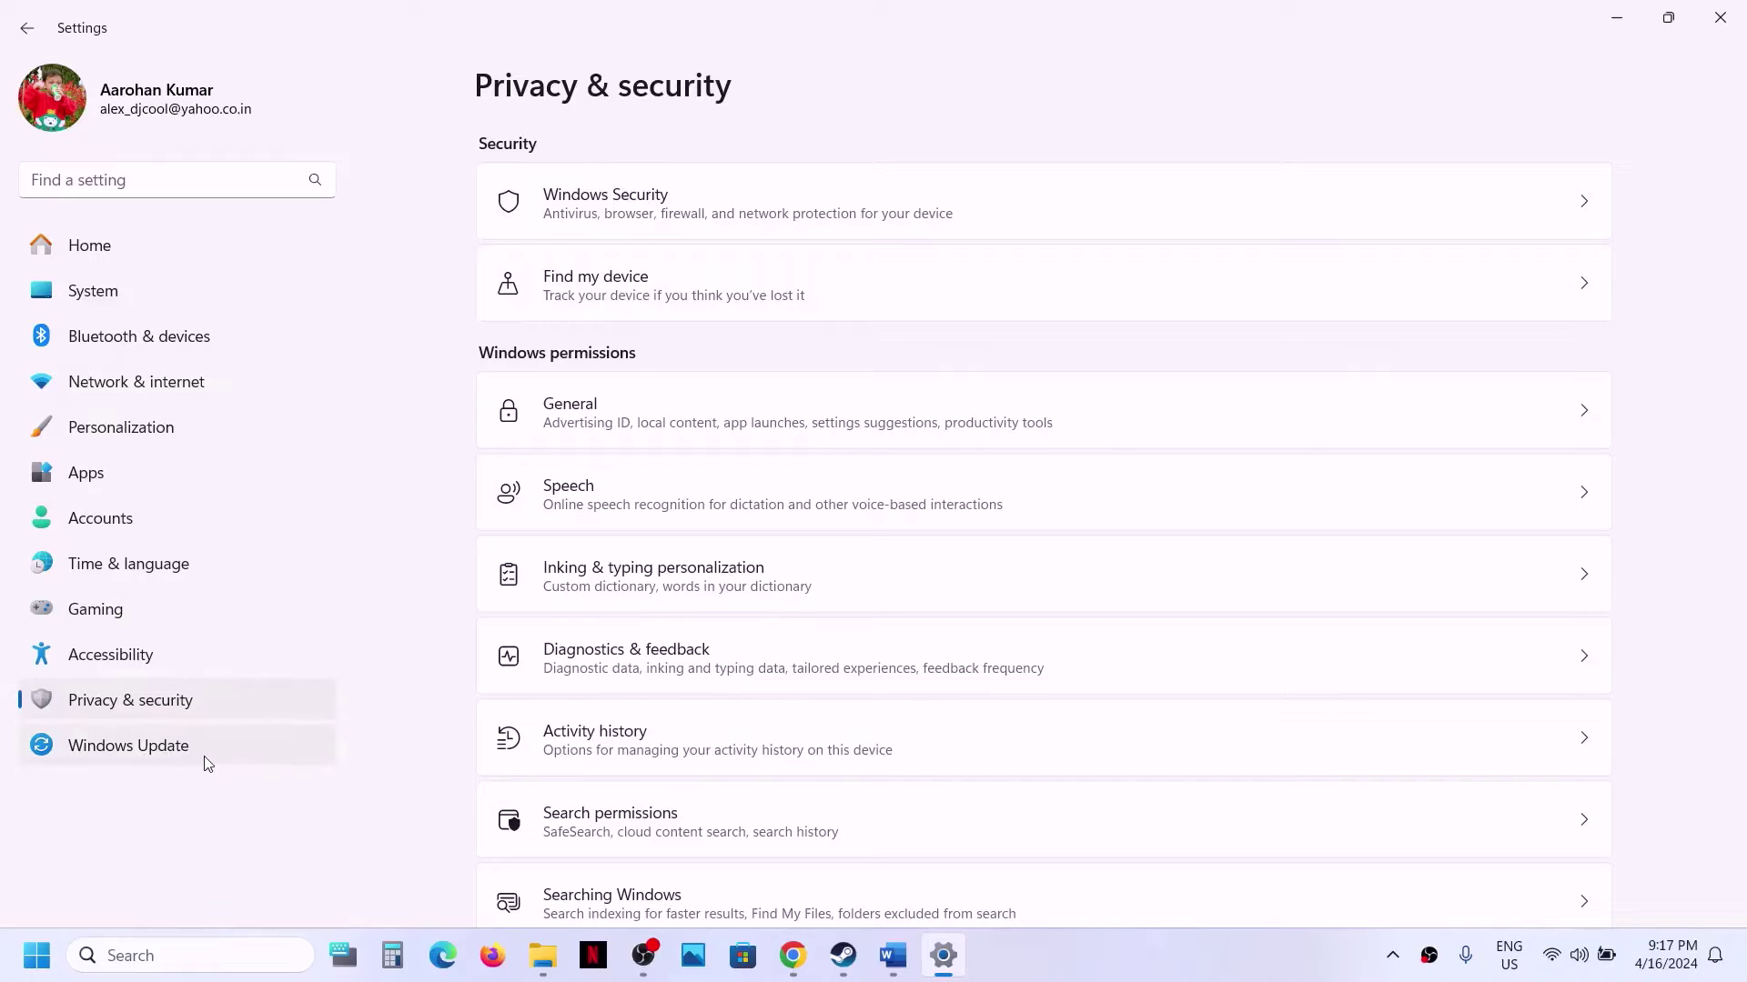
{"action": "left_click", "coordinate": [723, 219]}
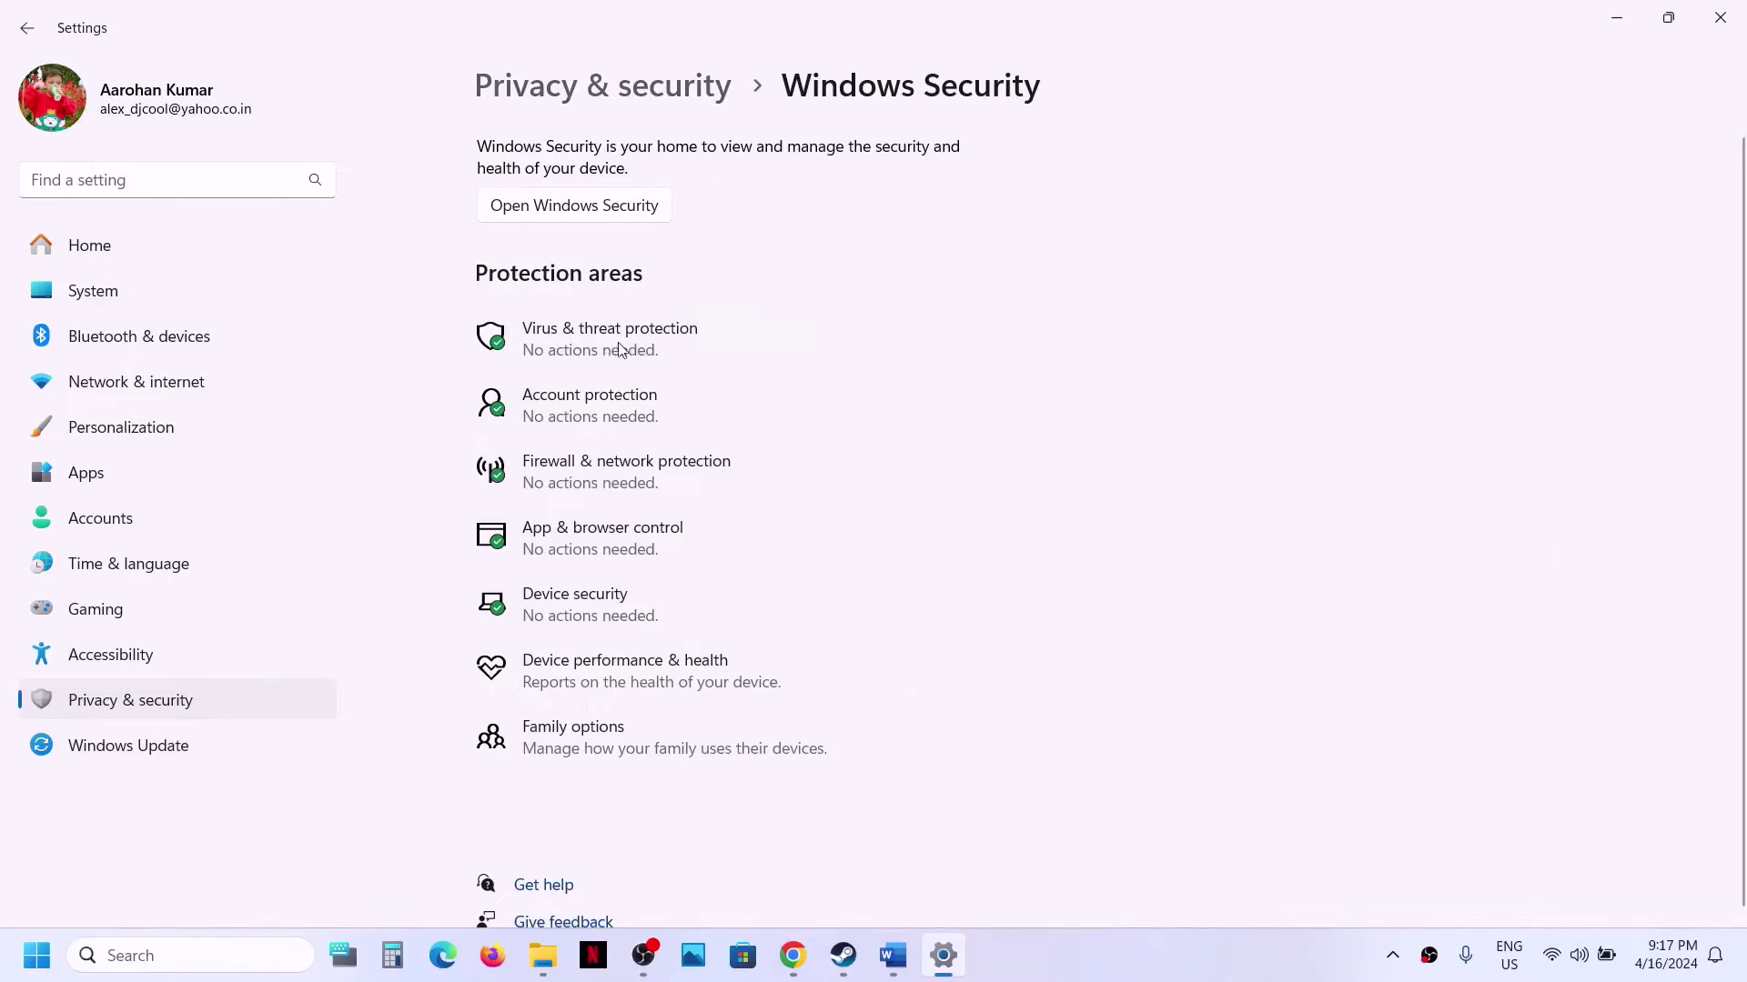
{"action": "left_click", "coordinate": [628, 344]}
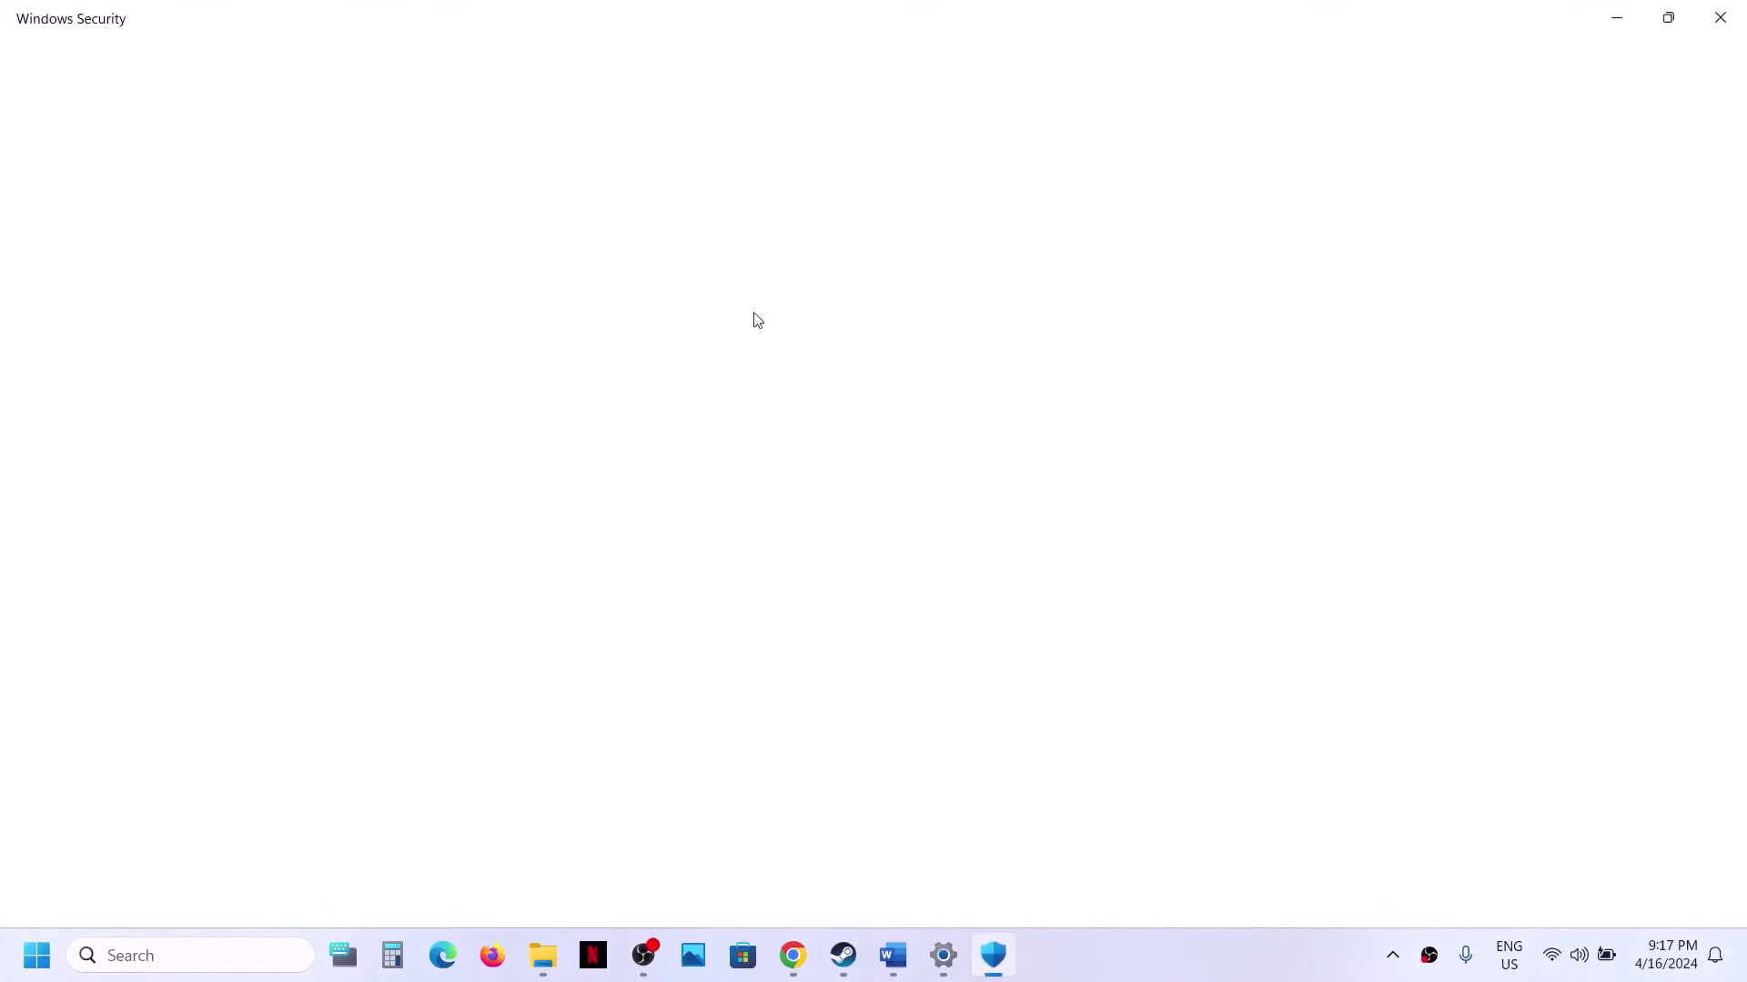
Open the list of apps allowed through Controlled folder access under Ransomware protection, approving the administrator permission request.
{"action": "scroll", "coordinate": [632, 445], "scroll_direction": "down", "scroll_amount": 3}
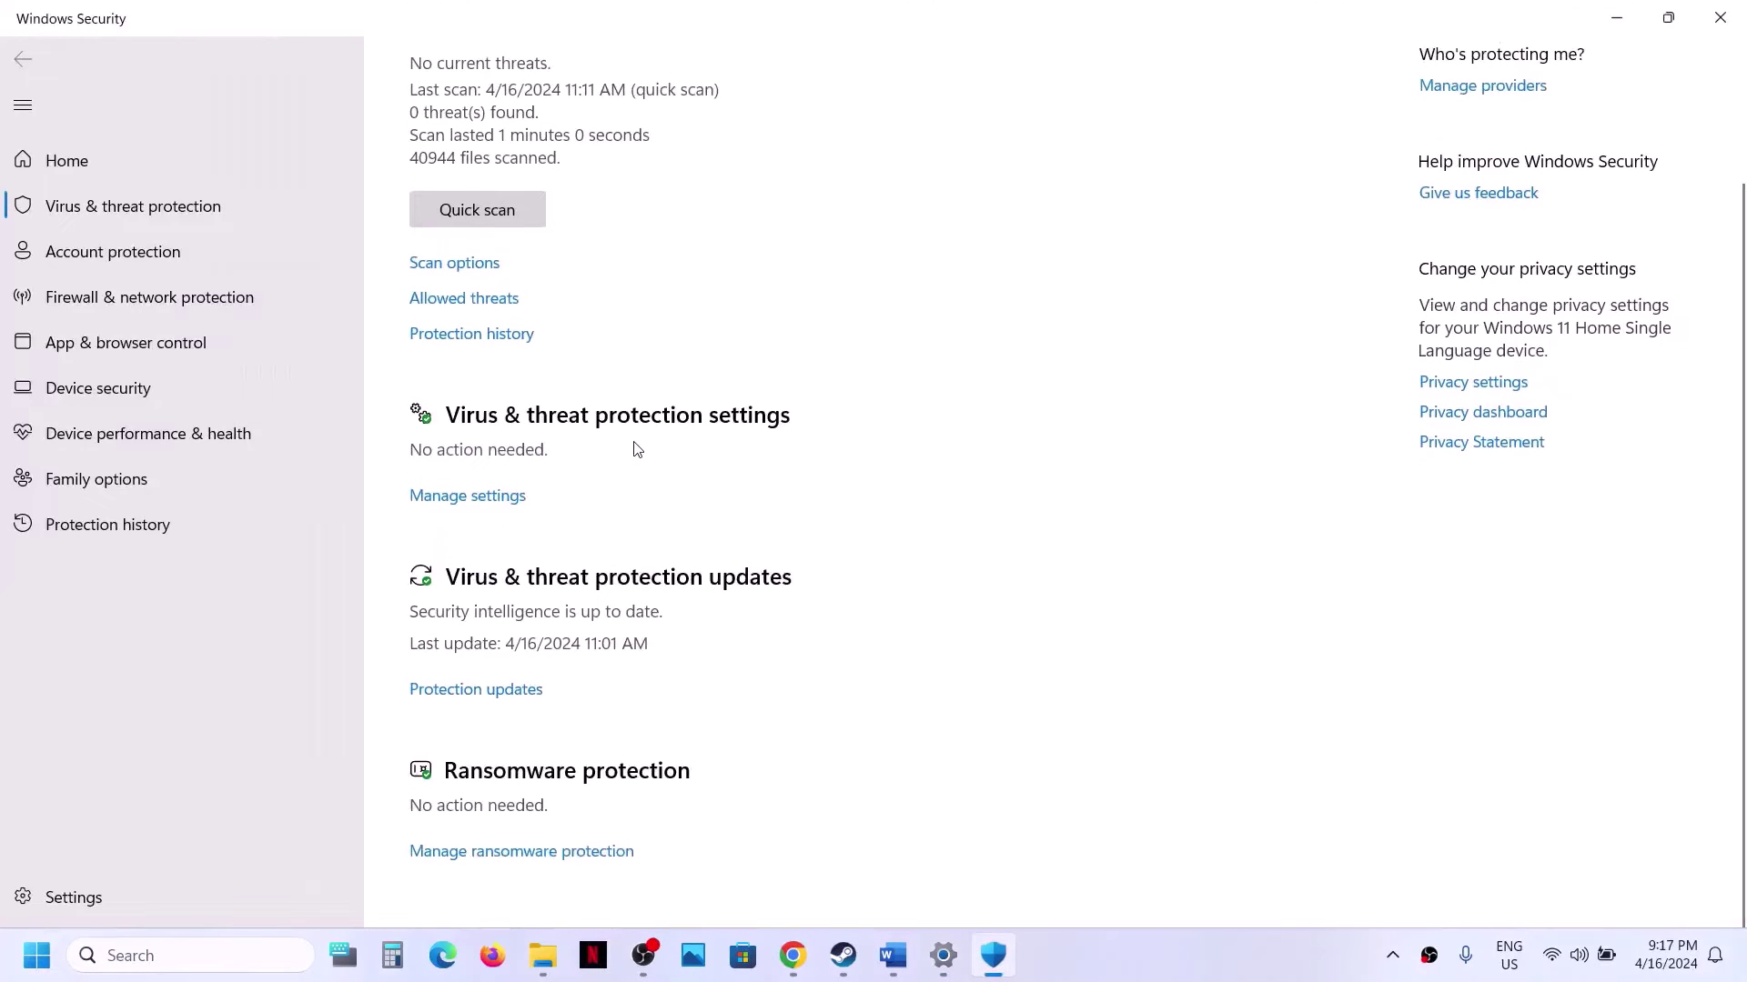
{"action": "left_click", "coordinate": [555, 855]}
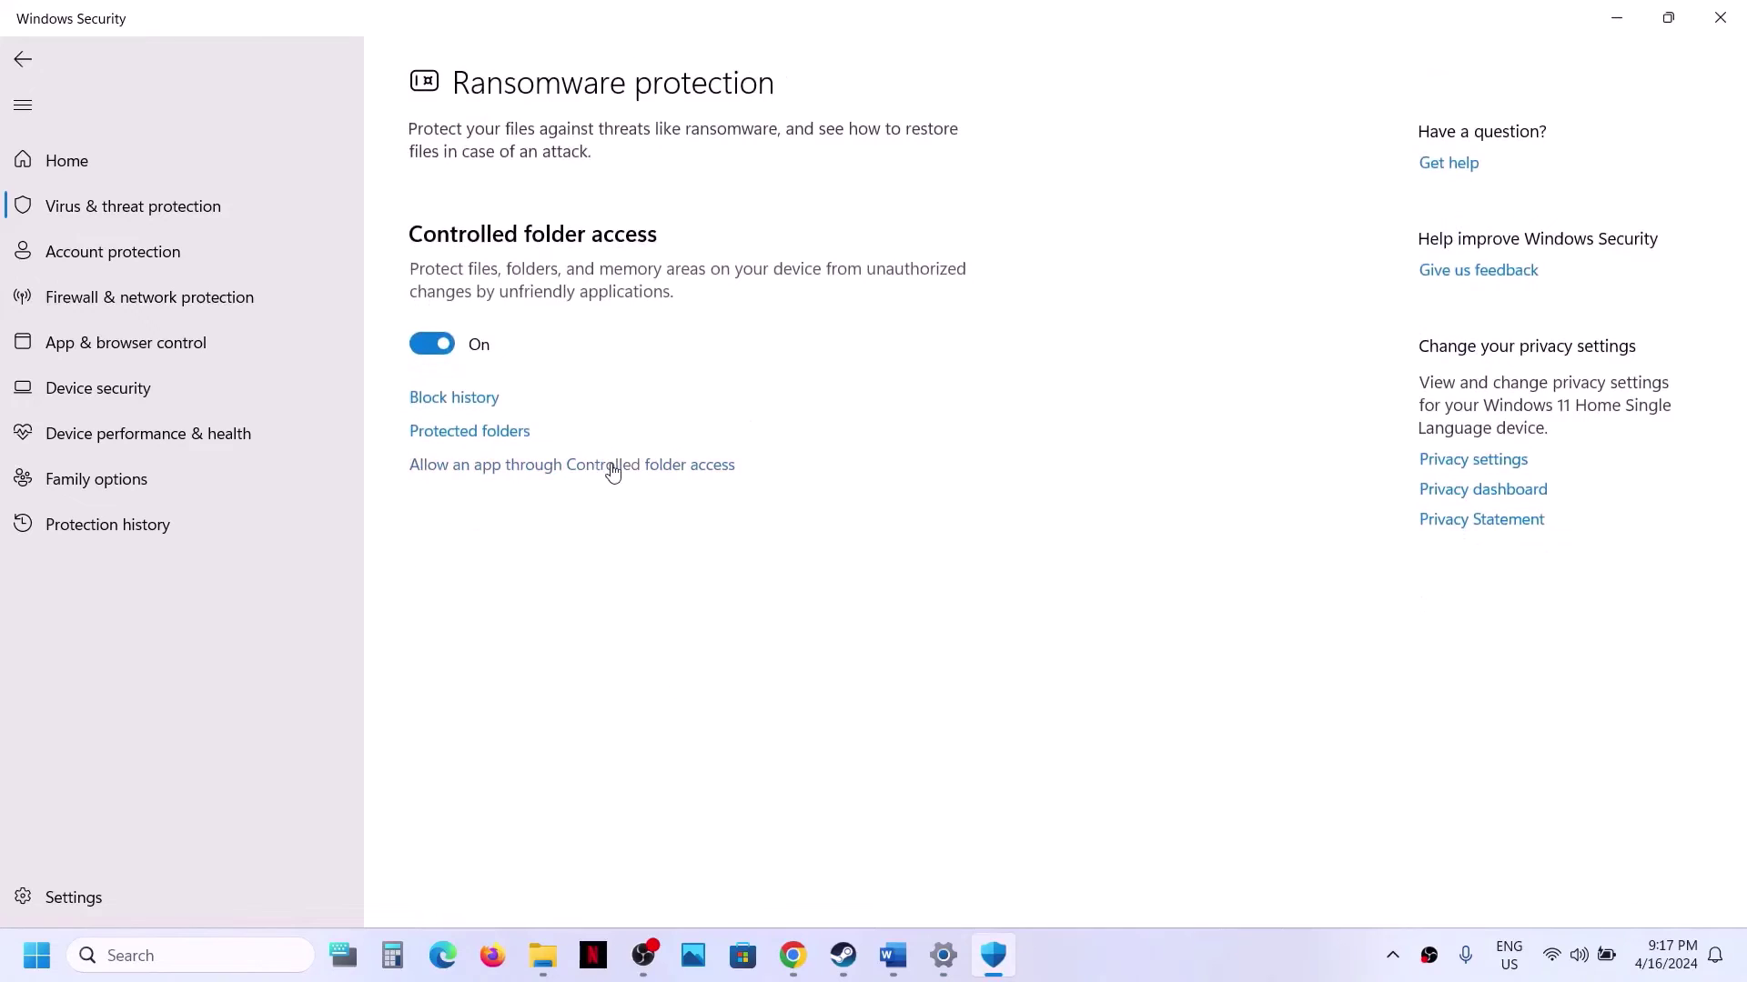
{"action": "left_click", "coordinate": [612, 467]}
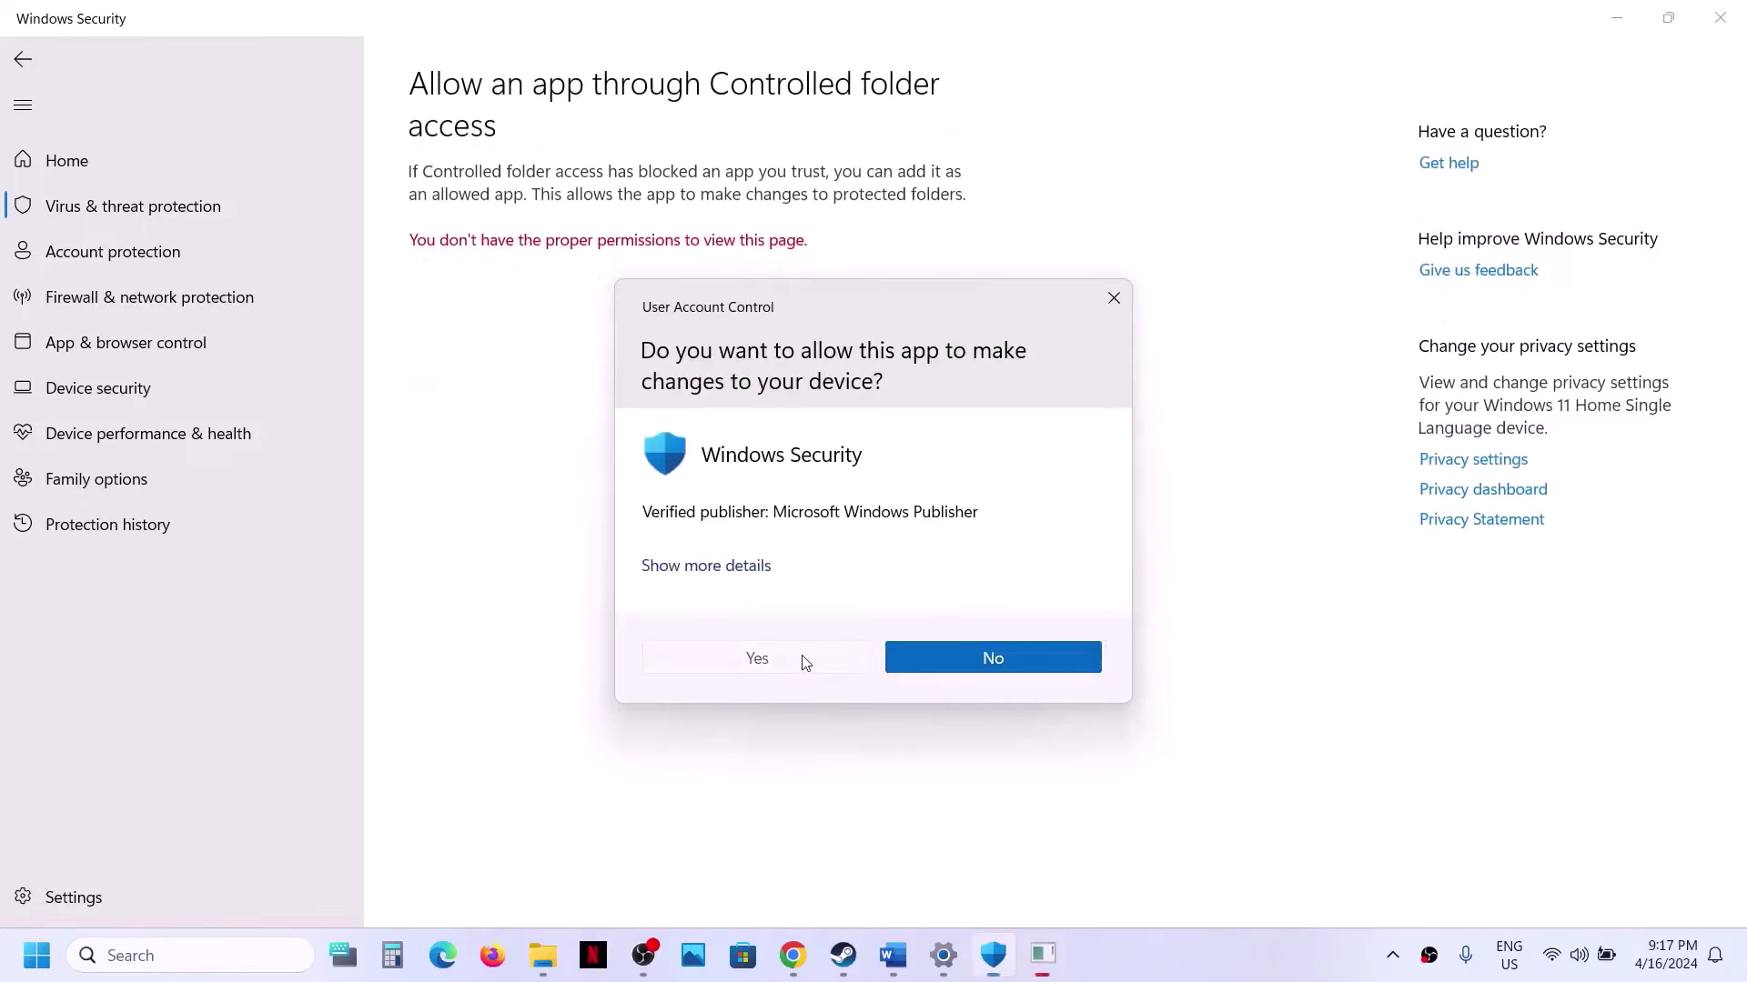
{"action": "left_click", "coordinate": [800, 658]}
Add Frostpunk2BetaShipping from the steamapps\common\Frostpunk2 folder as an app allowed through Controlled folder access.
{"action": "left_click", "coordinate": [605, 261]}
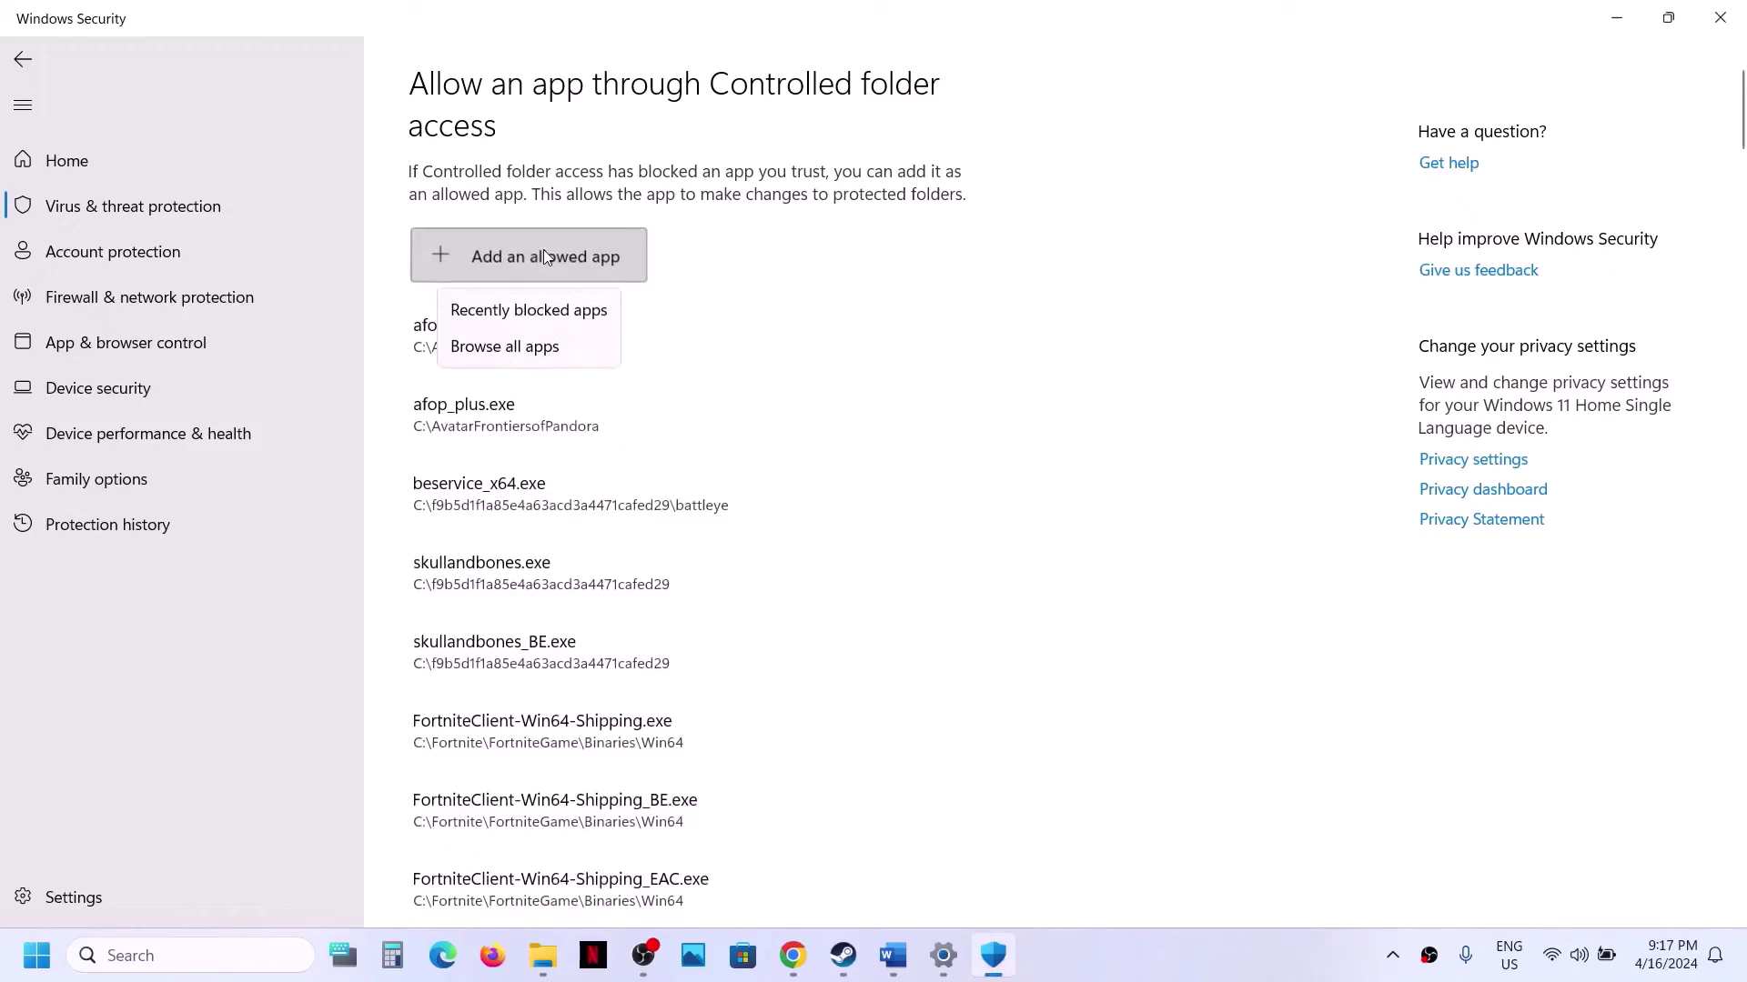
{"action": "left_click", "coordinate": [520, 350]}
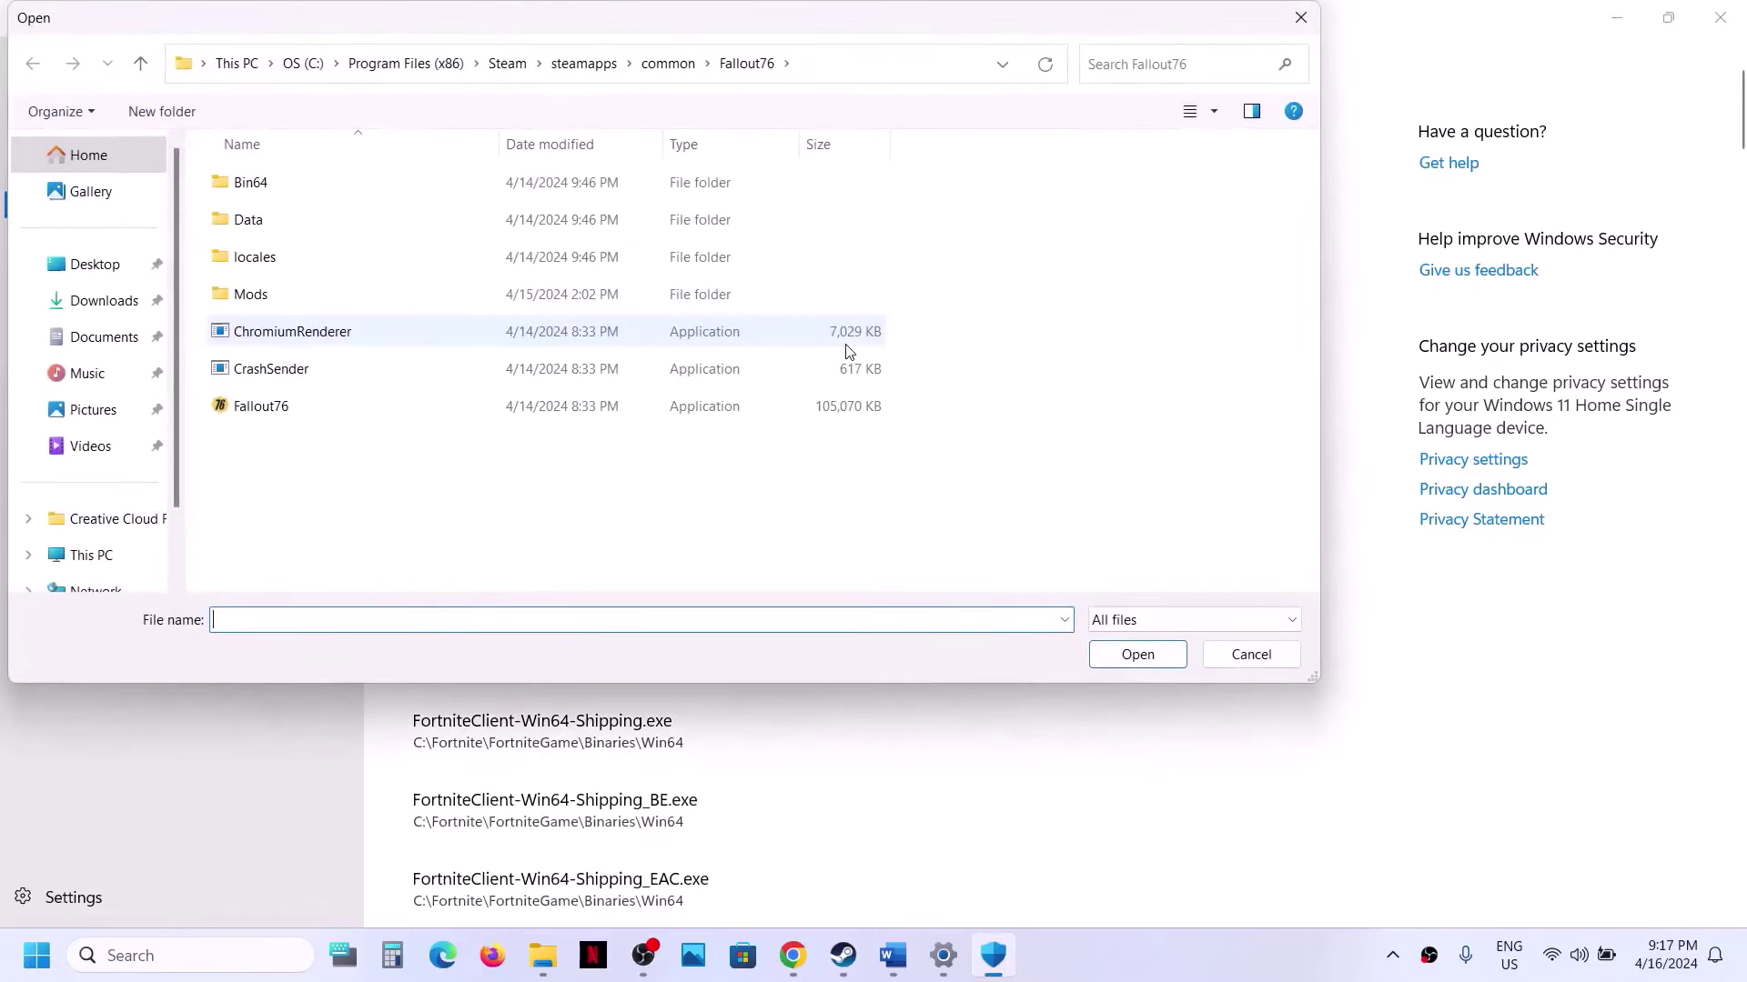
{"action": "left_click", "coordinate": [665, 64]}
{"action": "double_click", "coordinate": [291, 257]}
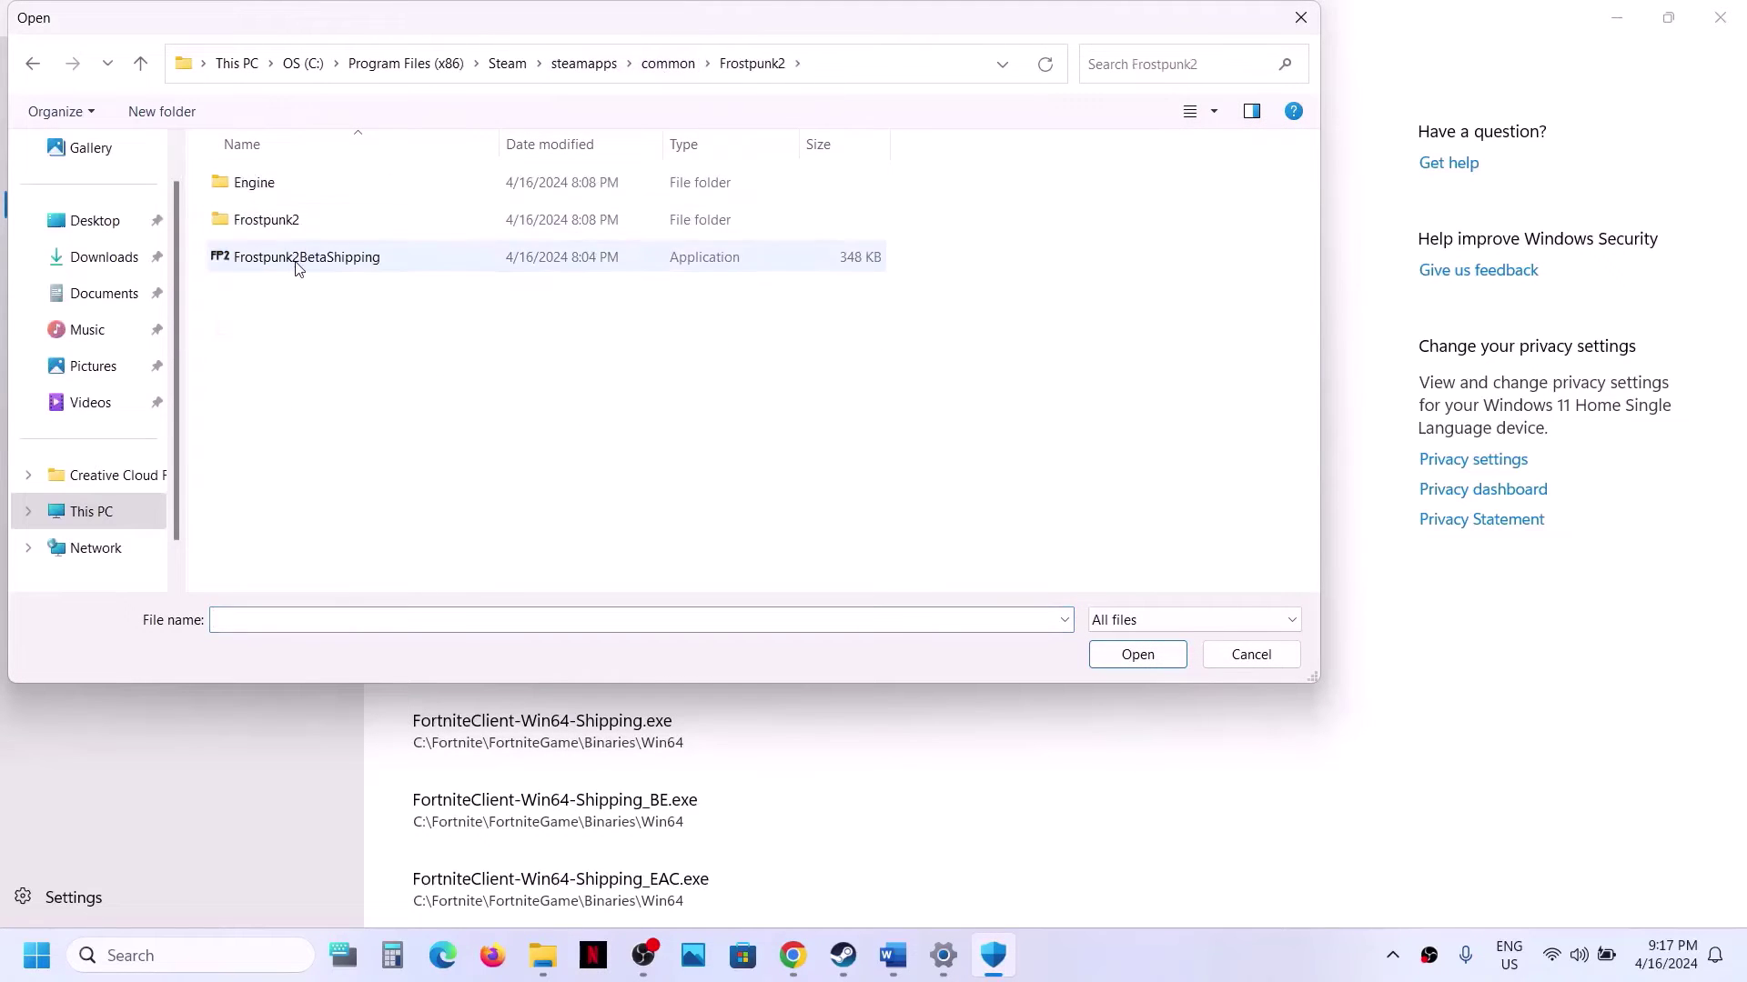
{"action": "left_click", "coordinate": [294, 262]}
{"action": "left_click", "coordinate": [1136, 654]}
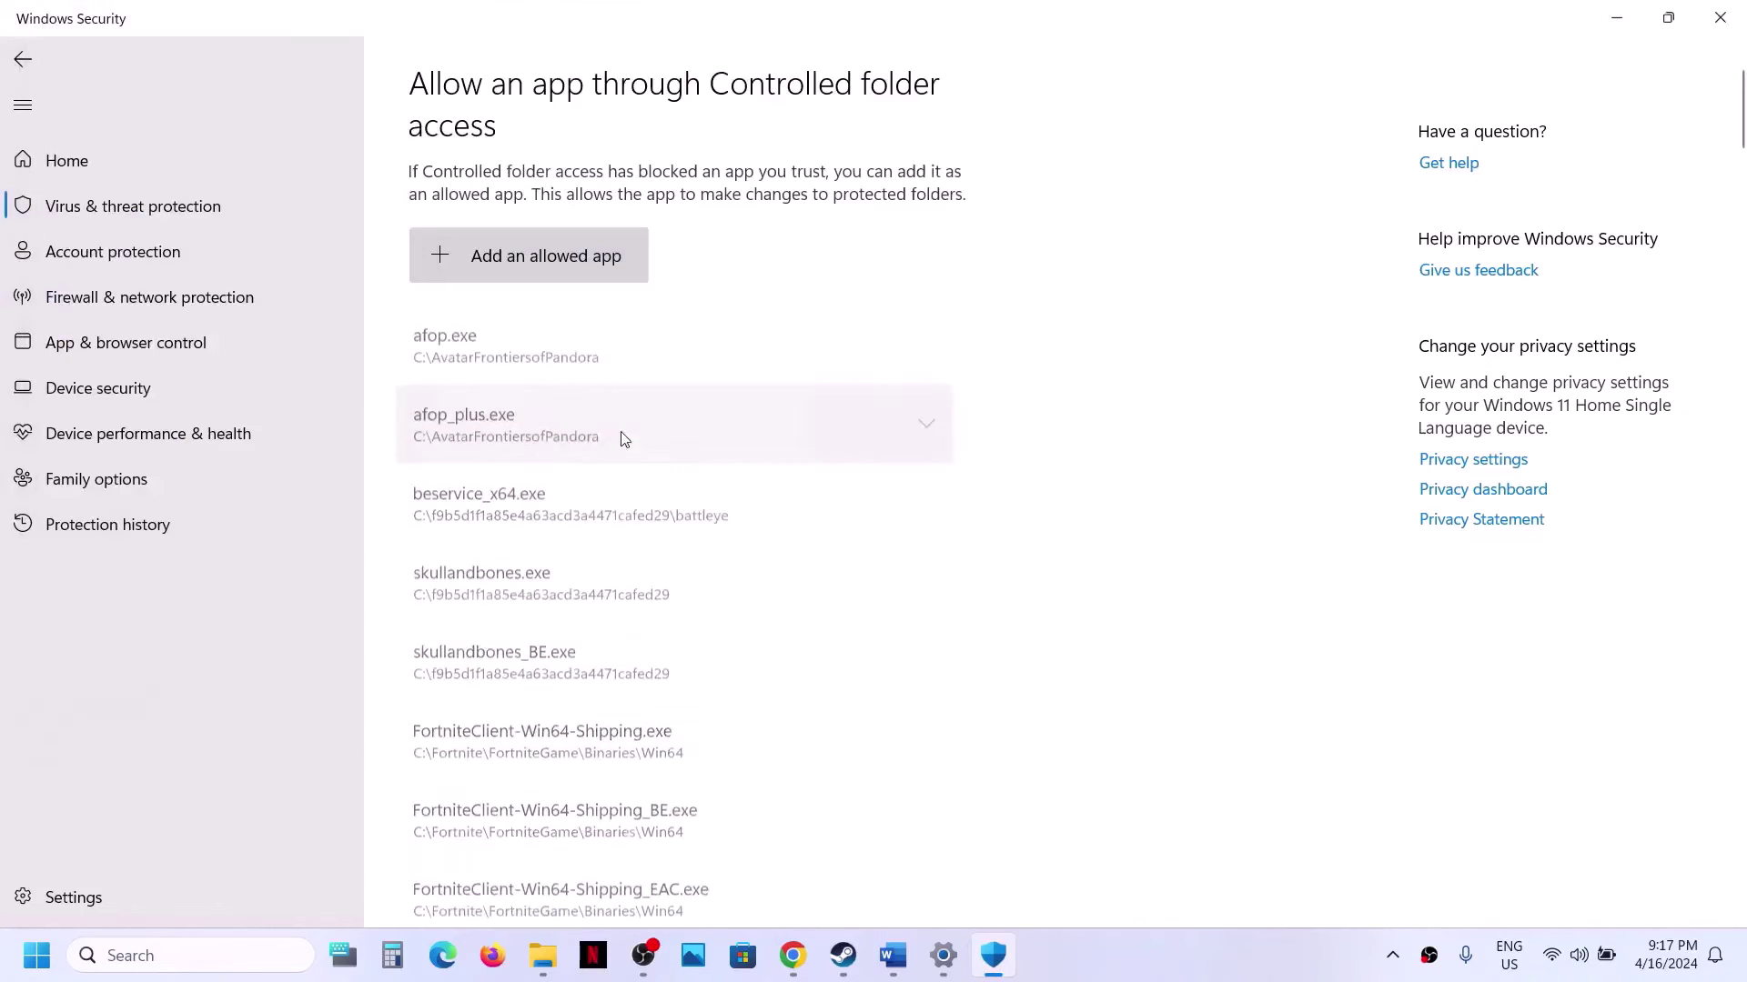
Add Frostpunk2BetaShipping-Win64-Shipping from Frostpunk2\Binaries\Win64 as another app allowed through Controlled folder access.
{"action": "left_click", "coordinate": [531, 255]}
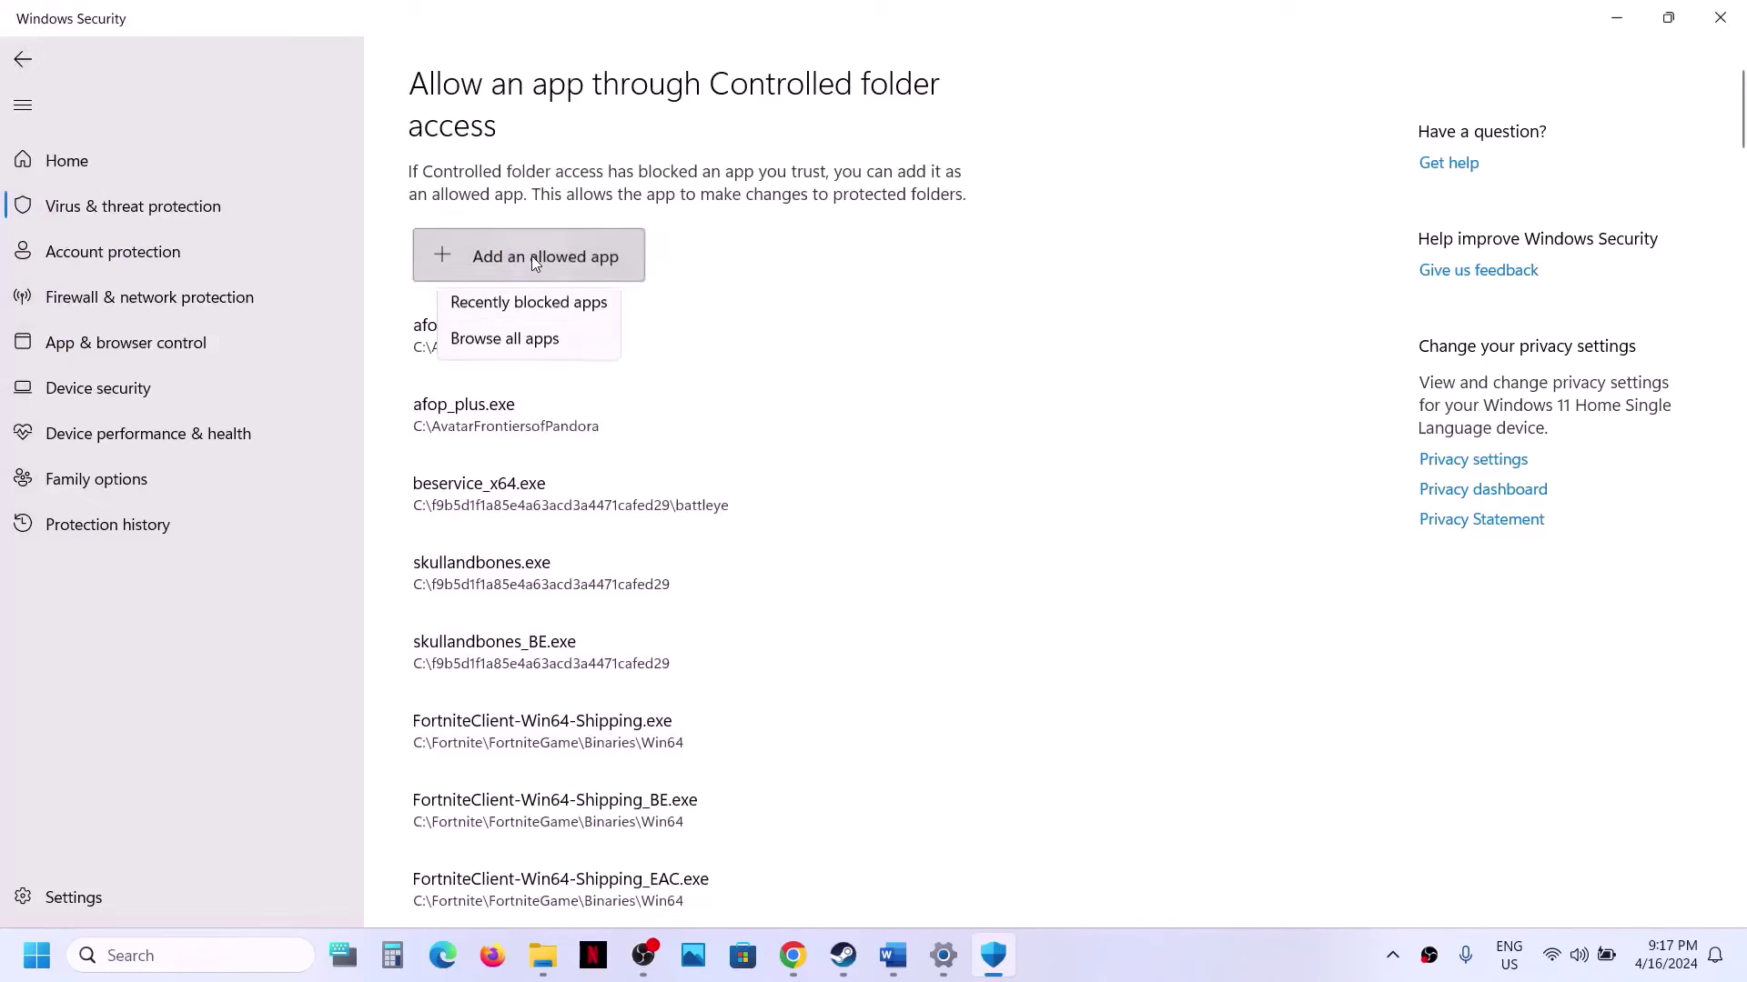
{"action": "left_click", "coordinate": [550, 336]}
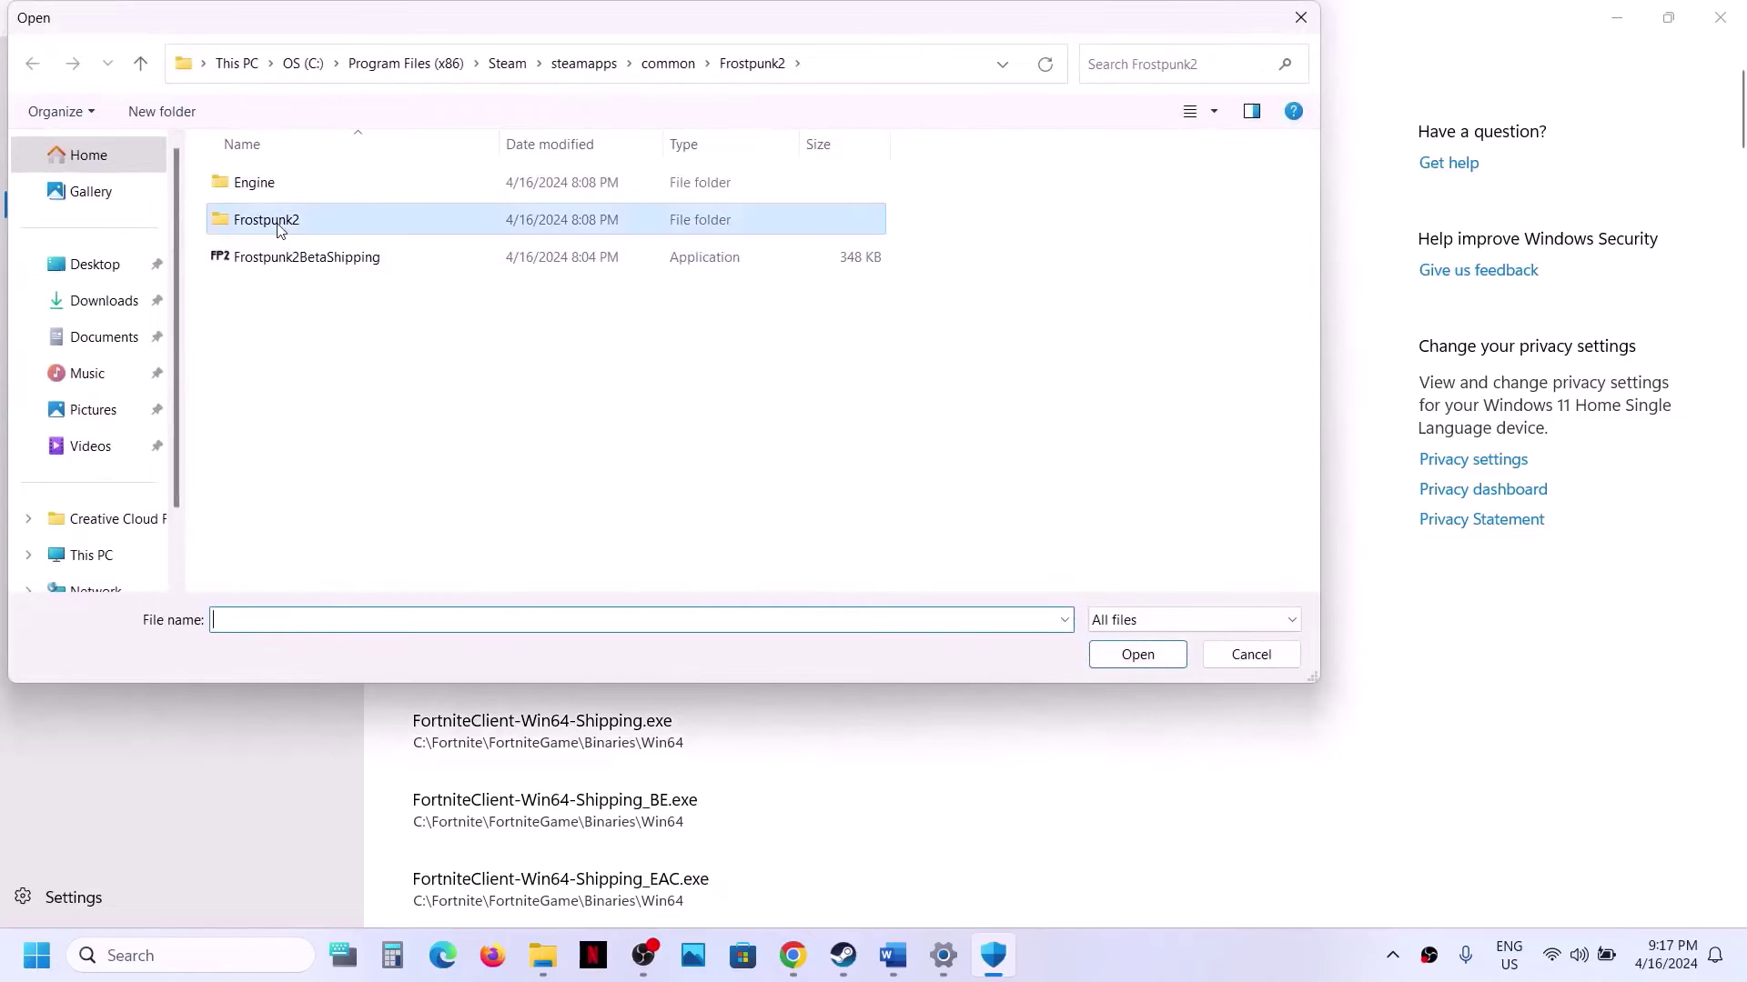
{"action": "double_click", "coordinate": [276, 223]}
{"action": "double_click", "coordinate": [272, 185]}
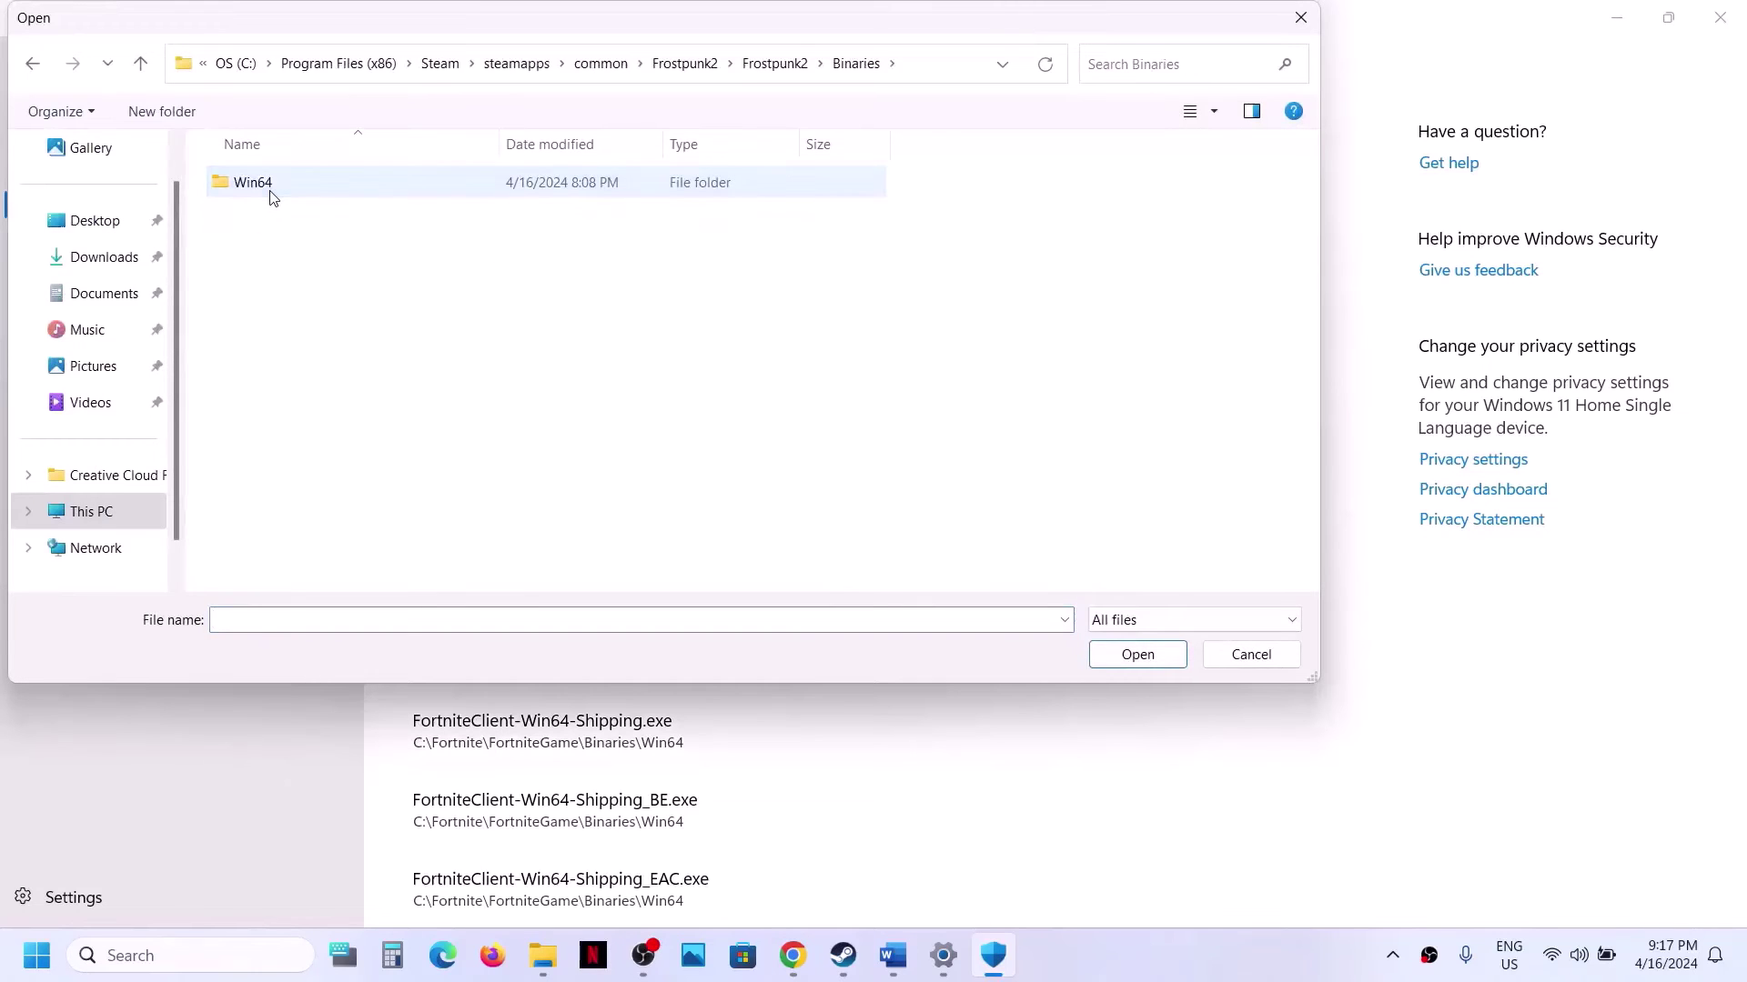
{"action": "double_click", "coordinate": [271, 190]}
{"action": "left_click", "coordinate": [312, 222]}
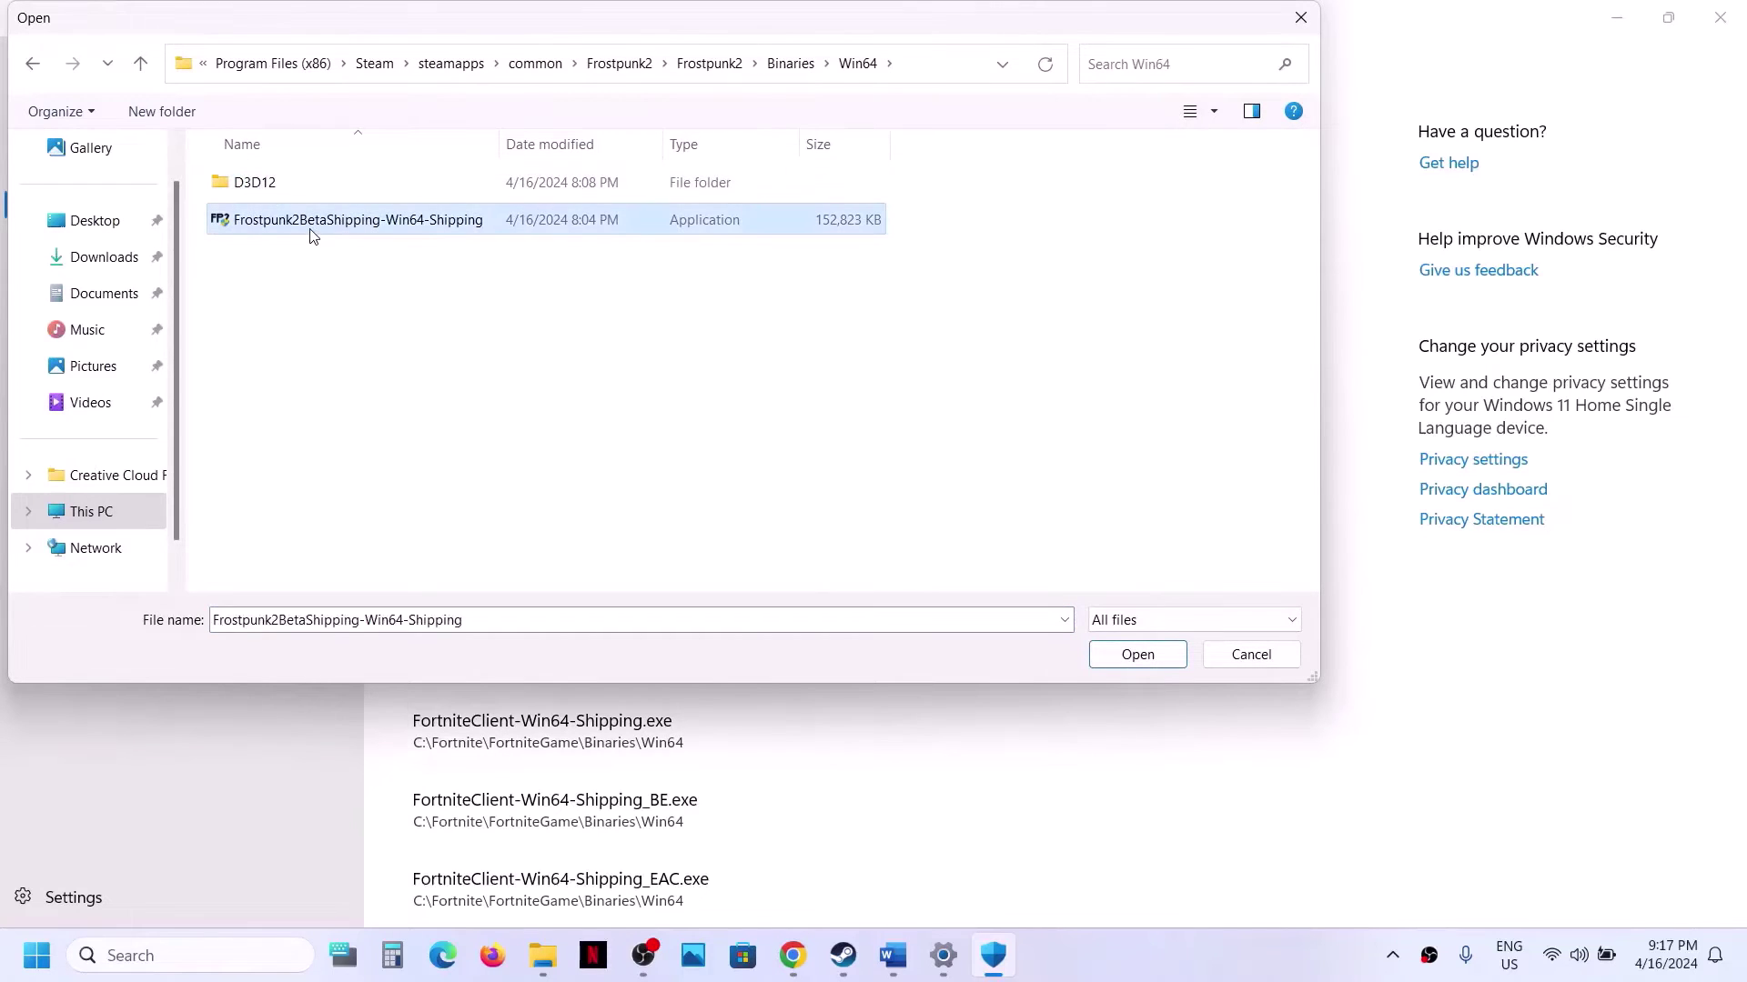
{"action": "left_click", "coordinate": [1137, 655]}
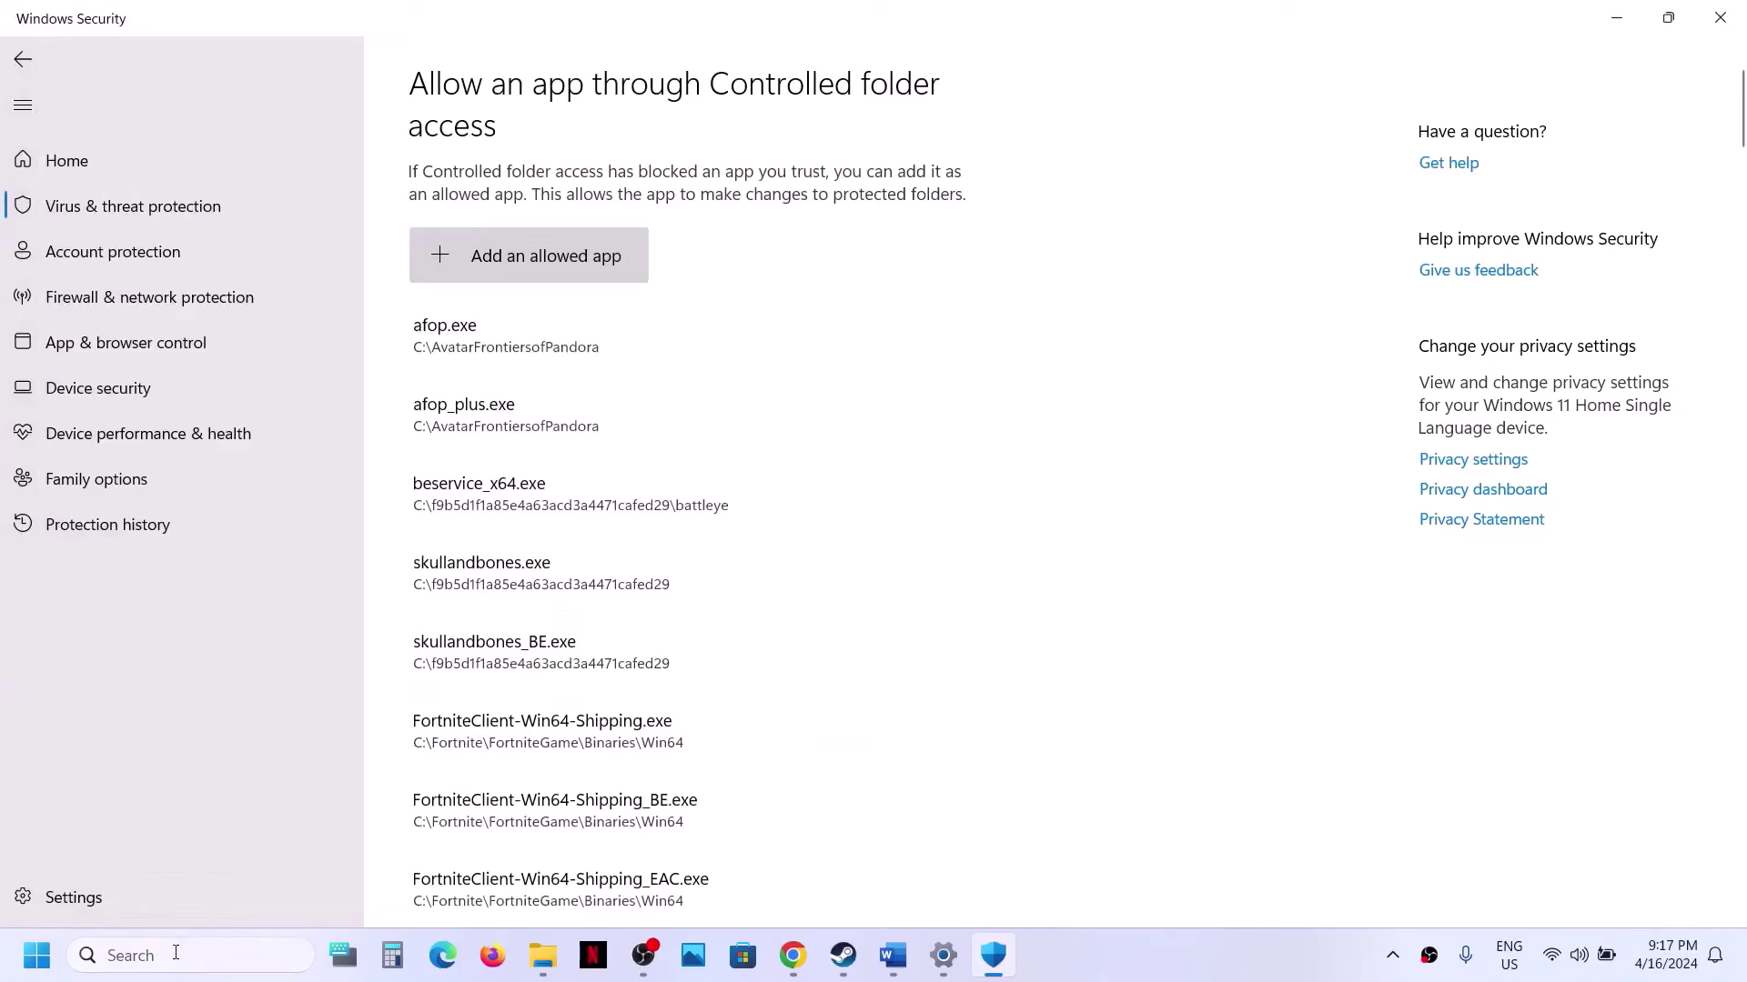
Open Windows Defender Firewall's allowed apps list through Control Panel's System and Security section and unlock it for changes.
{"action": "left_click", "coordinate": [175, 954]}
{"action": "type", "text": "control"}
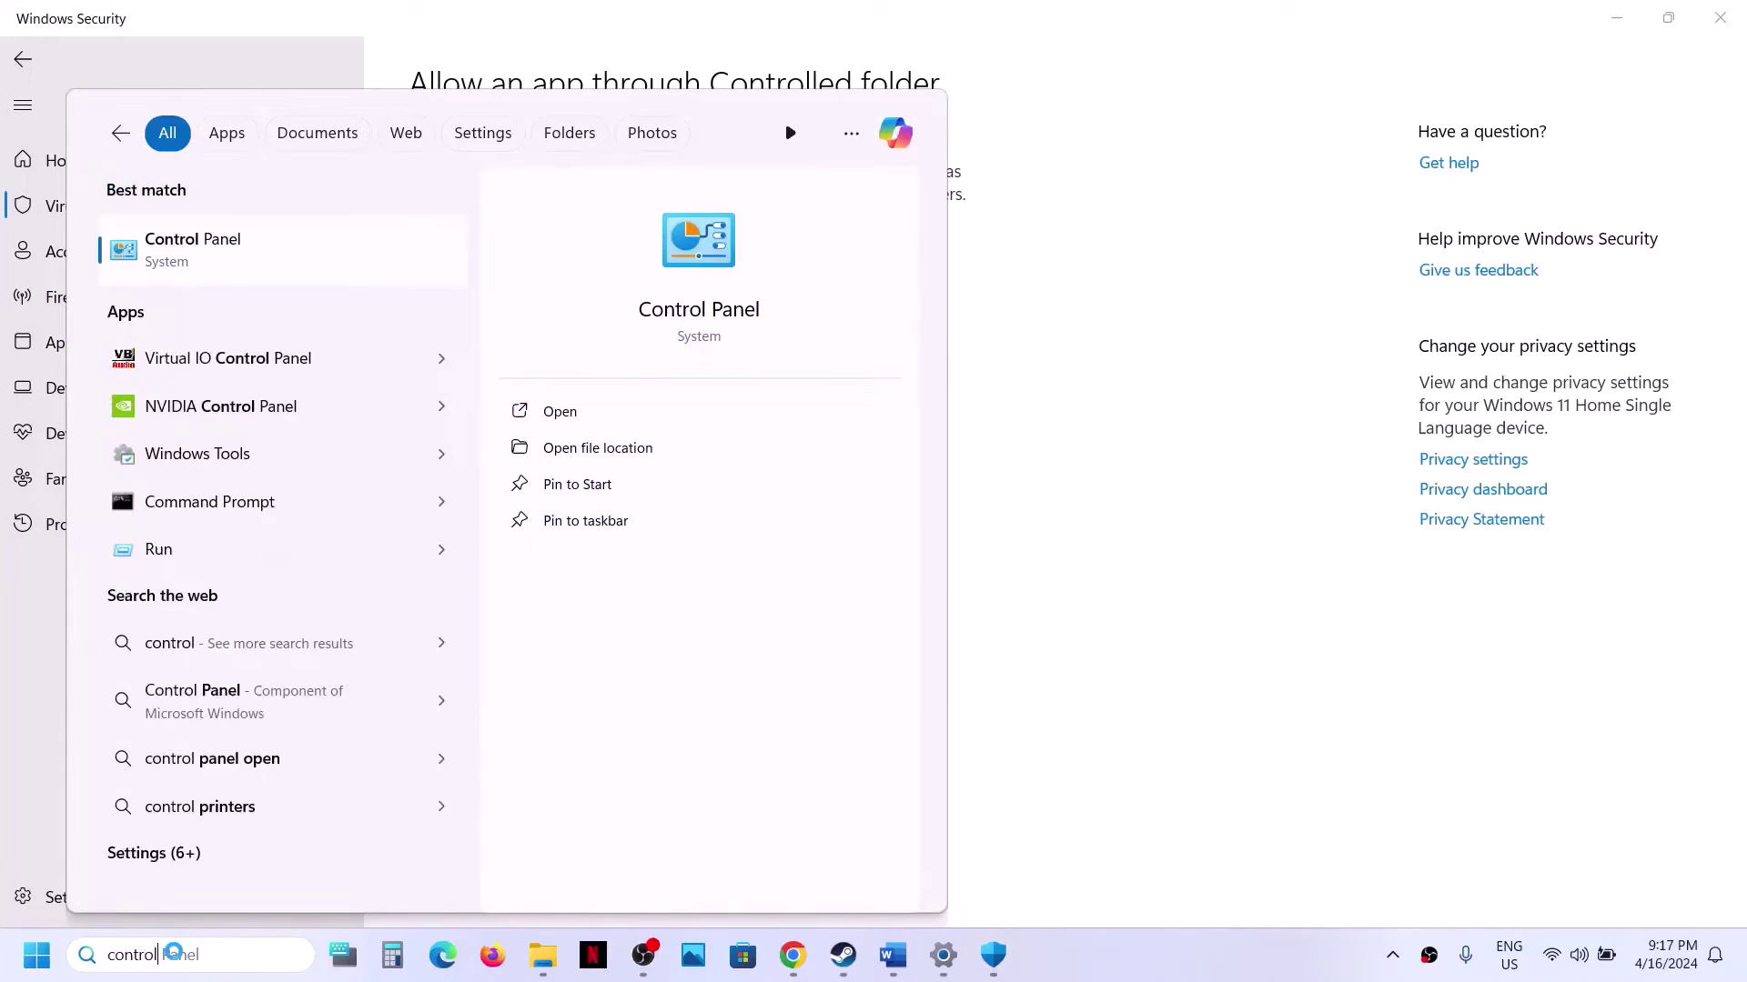
{"action": "left_click", "coordinate": [292, 264]}
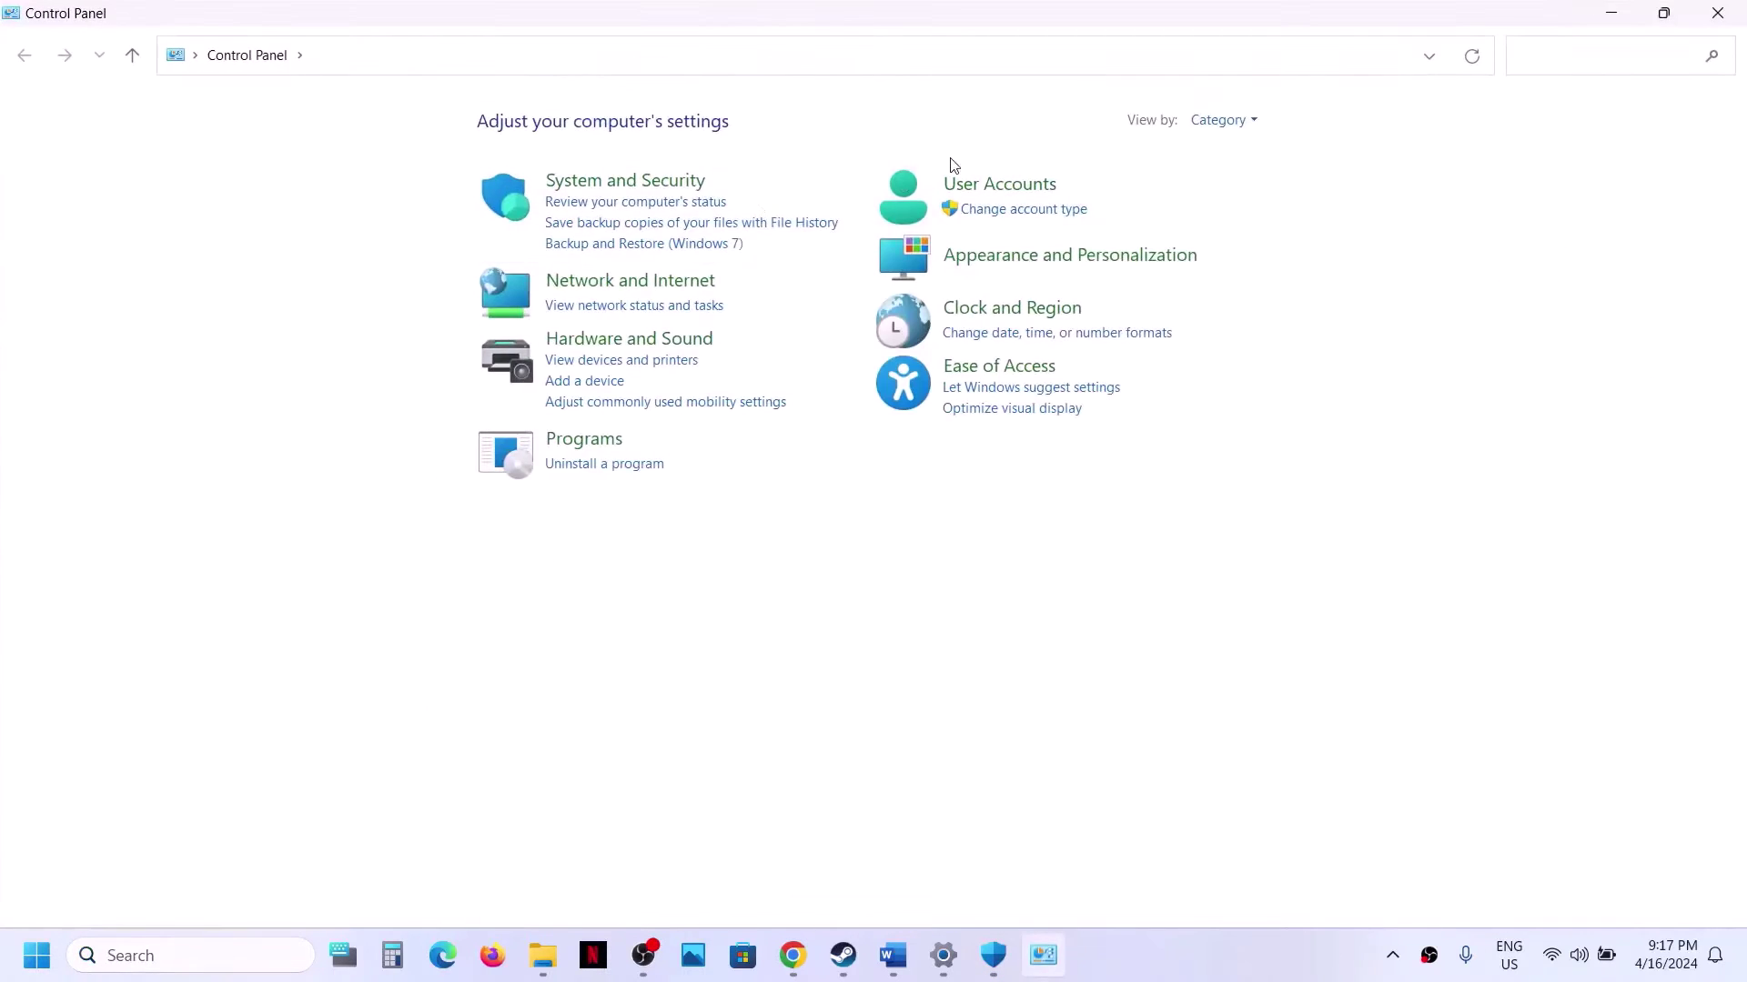
{"action": "left_click", "coordinate": [673, 191]}
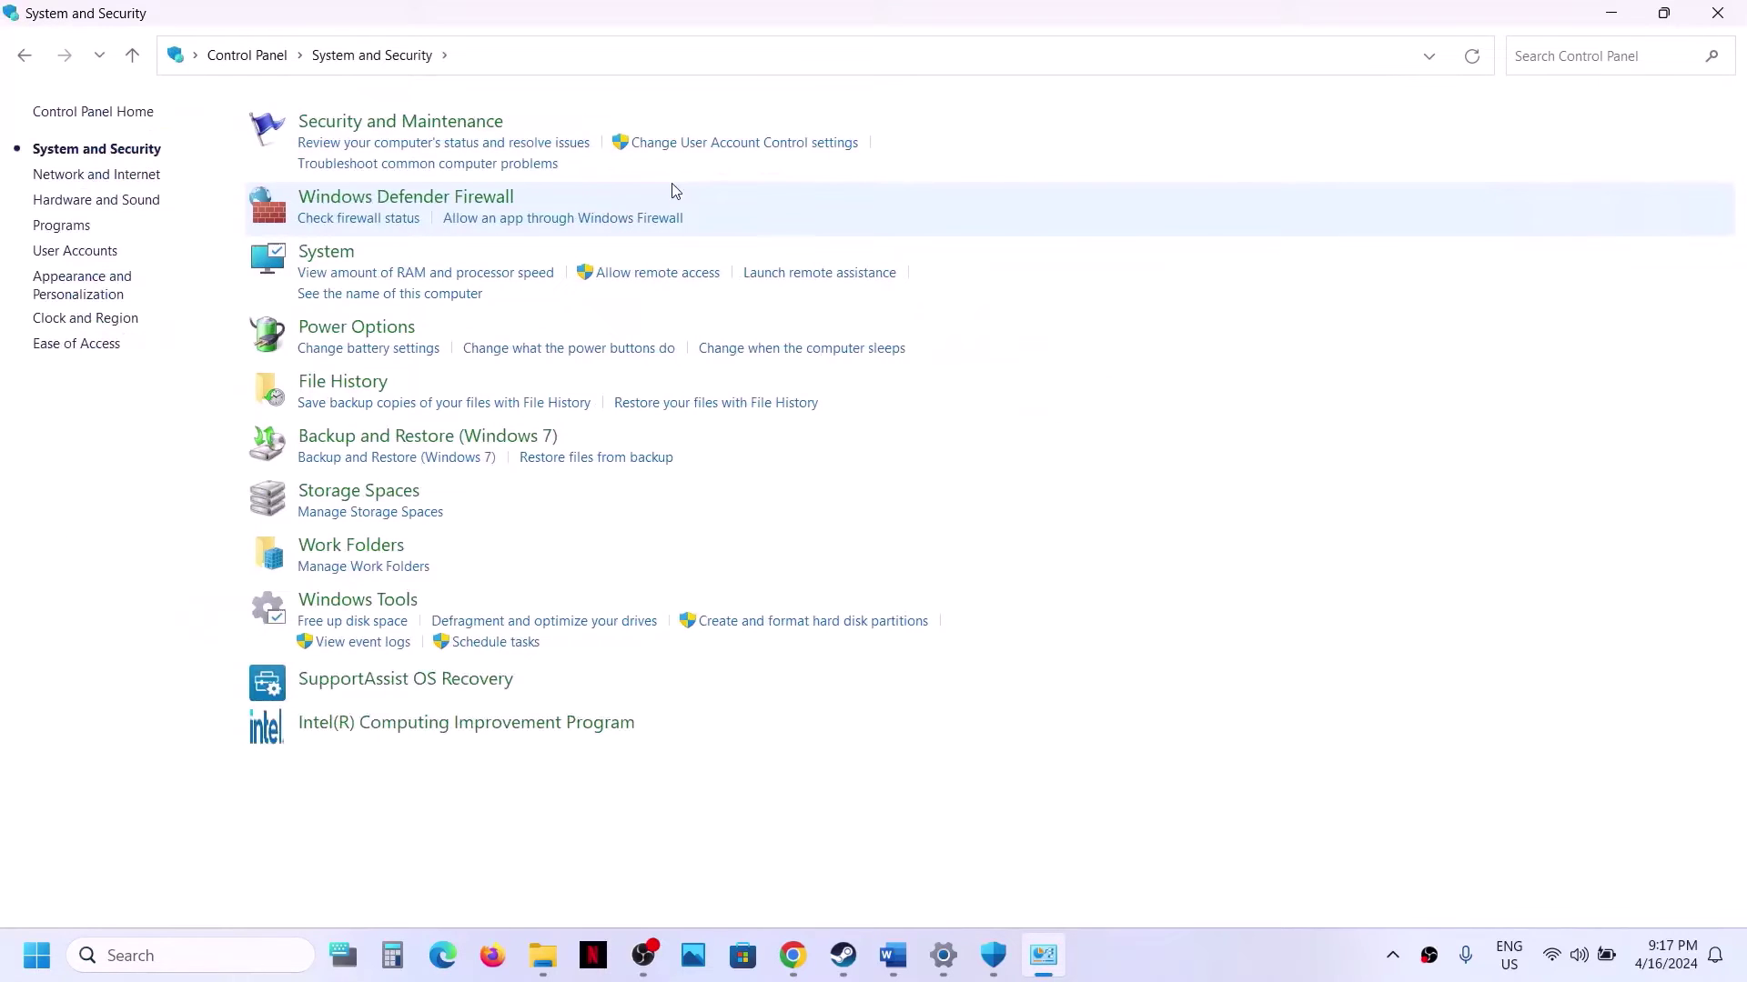
{"action": "left_click", "coordinate": [417, 202]}
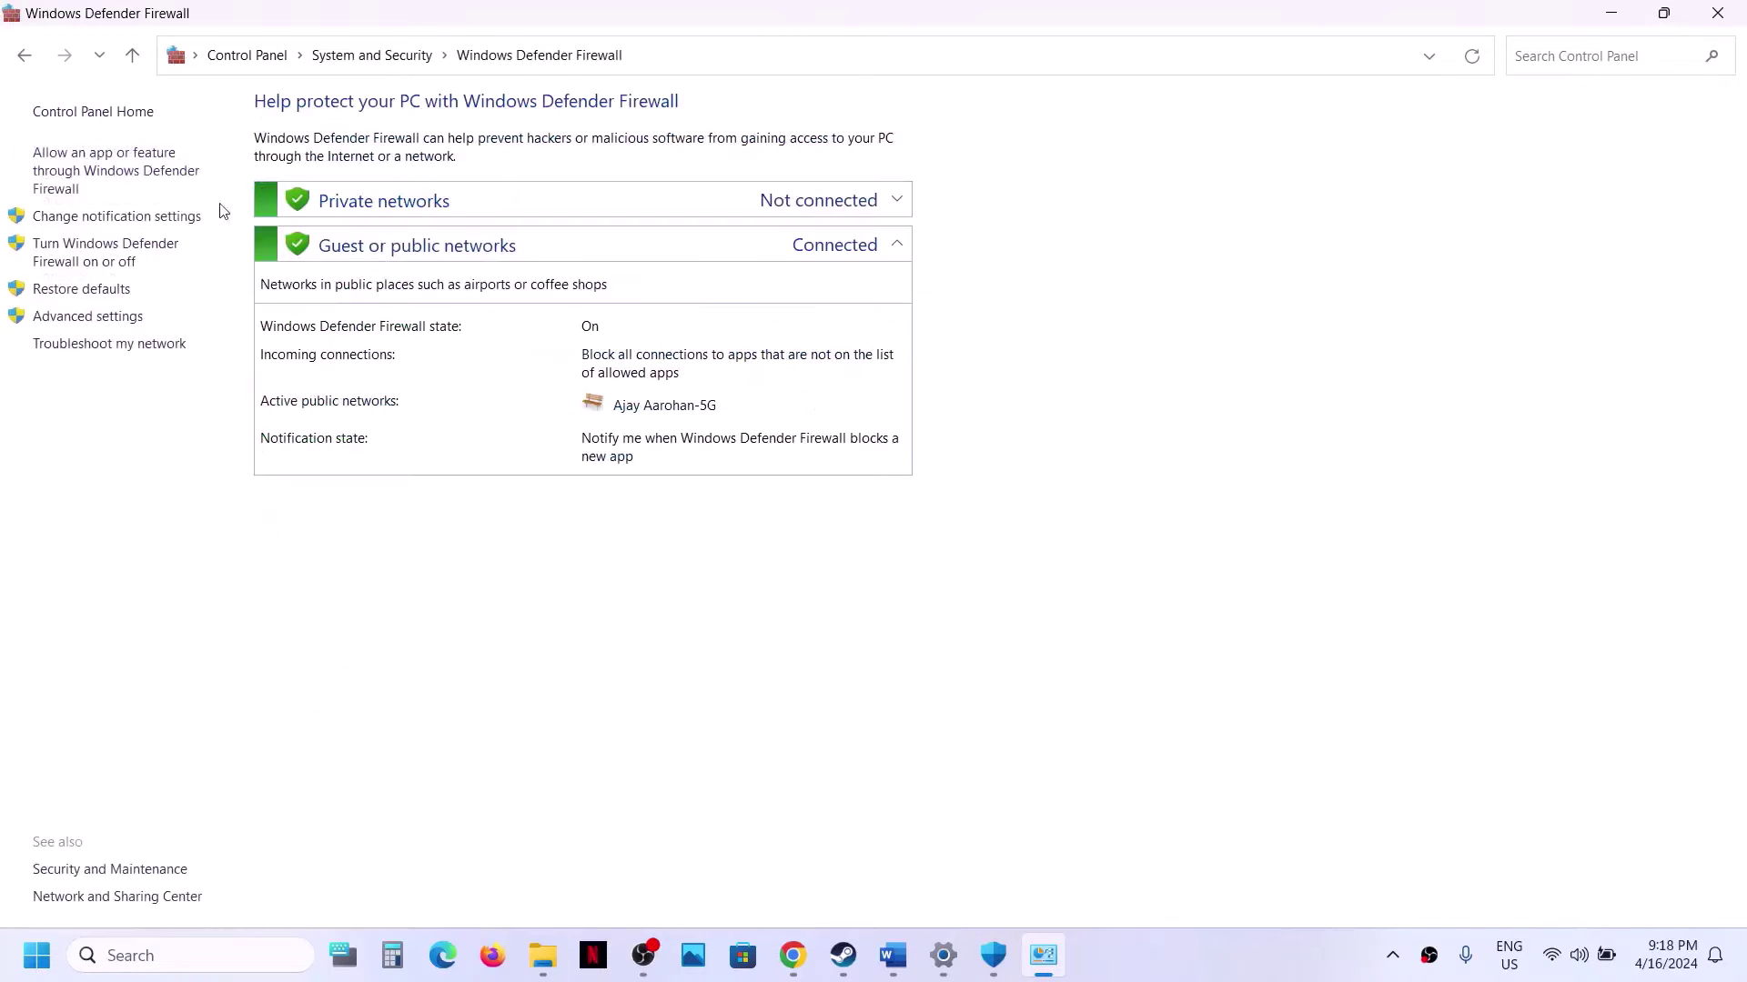
{"action": "left_click", "coordinate": [127, 178]}
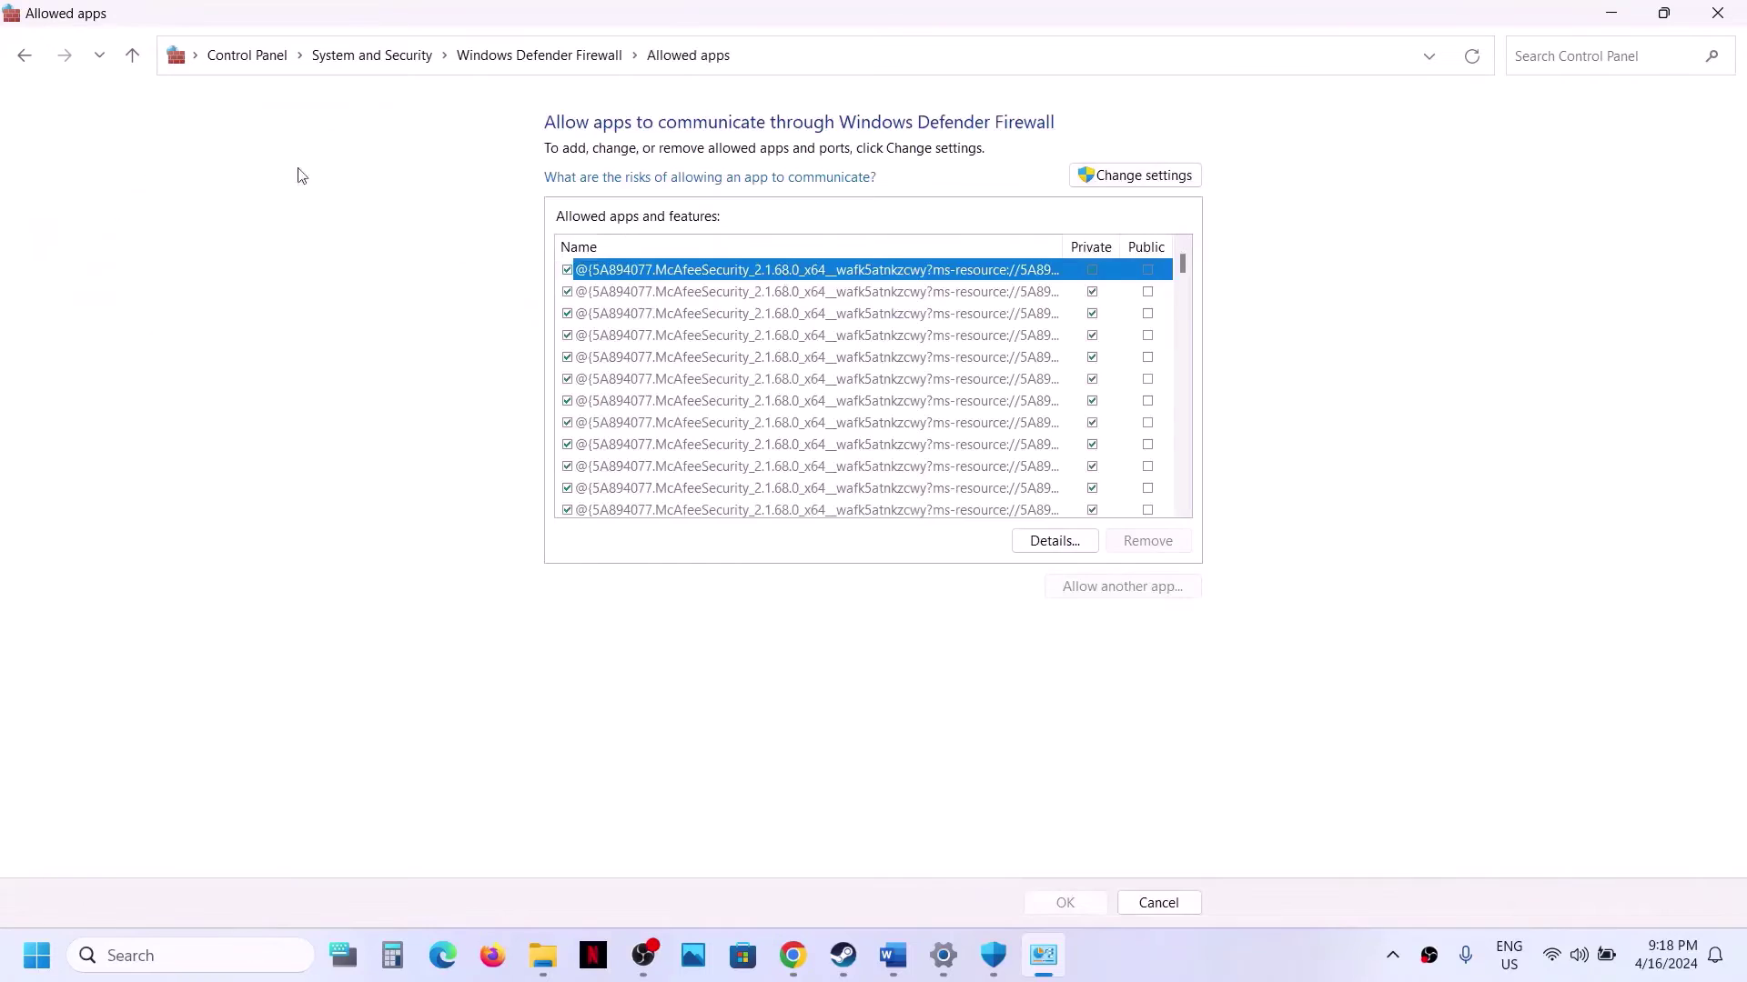
{"action": "left_click", "coordinate": [1172, 175]}
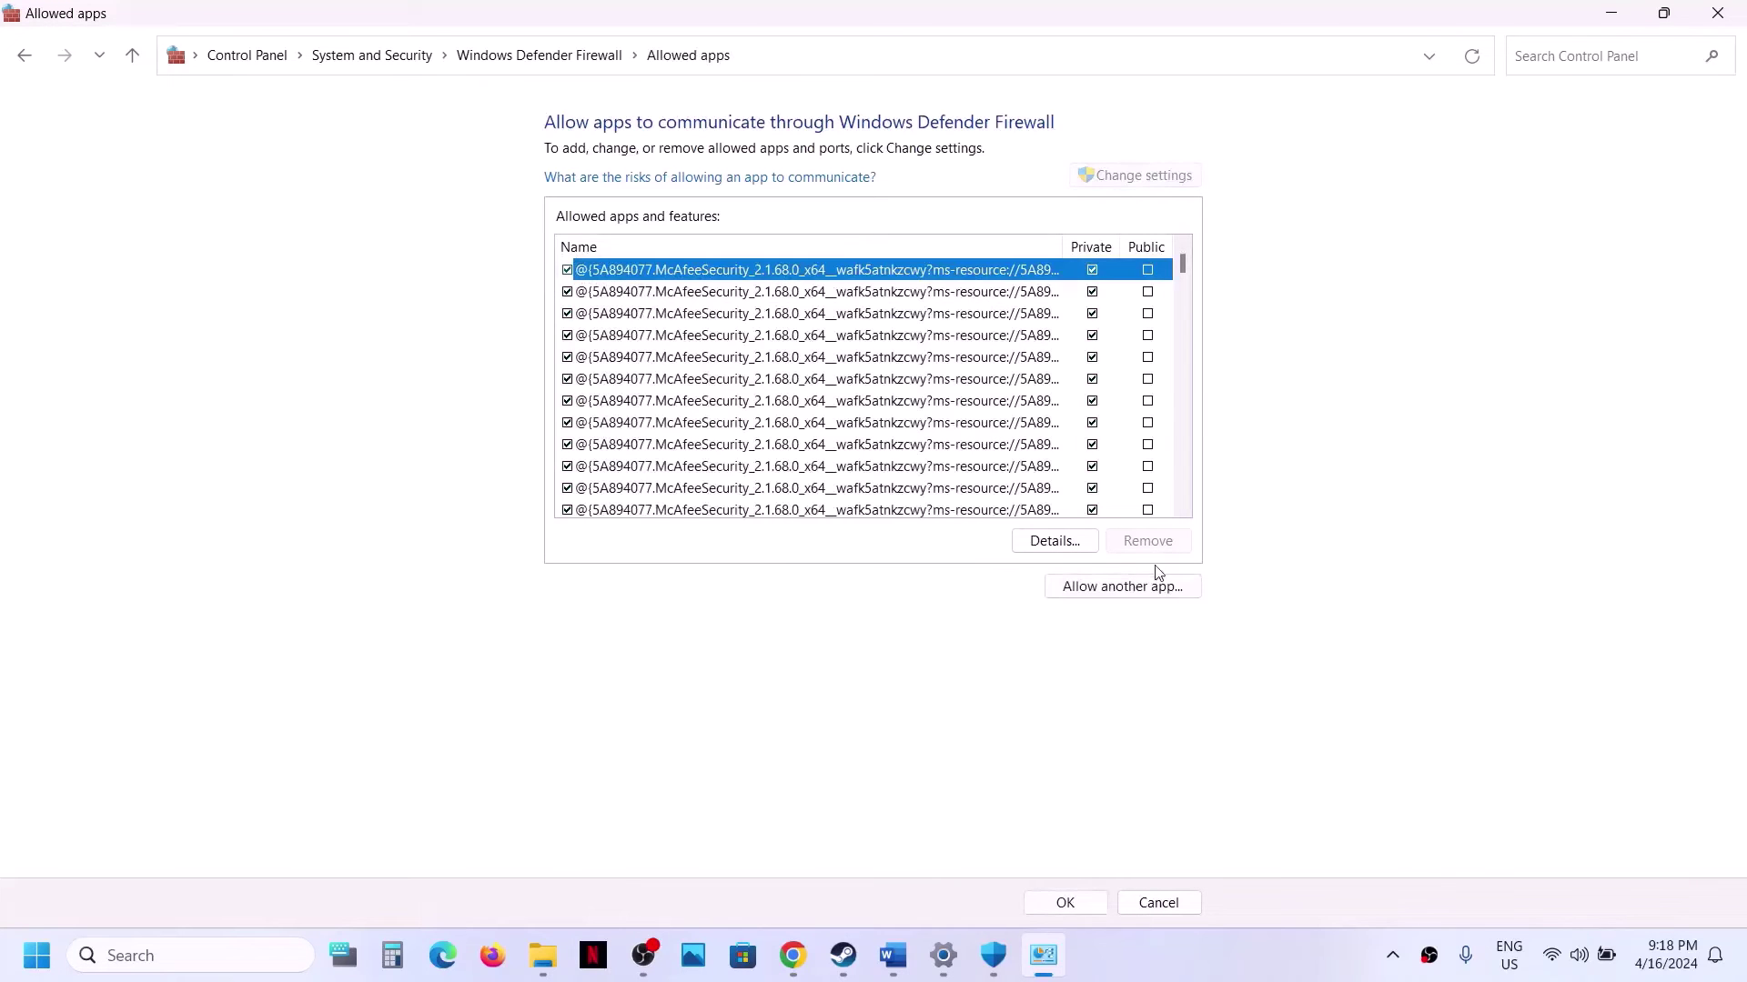
Try to add Frostpunk2BetaShipping from the steamapps\common\Frostpunk2 folder to the firewall's allowed apps.
{"action": "left_click", "coordinate": [1131, 582]}
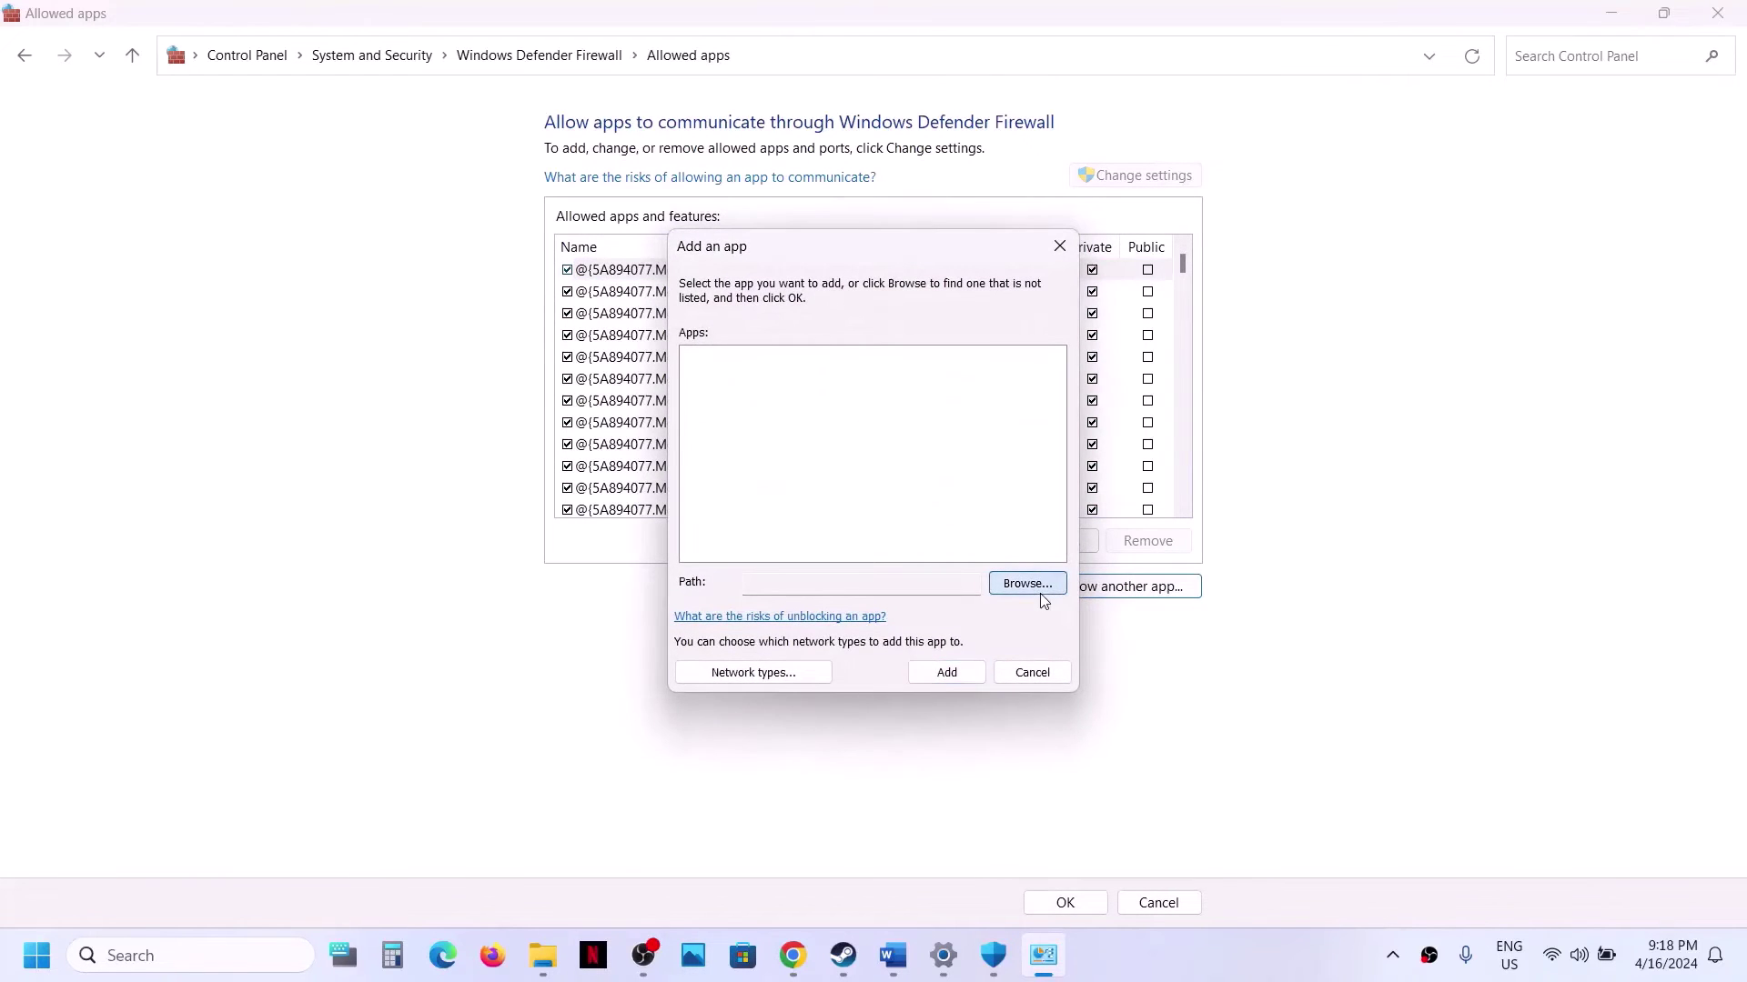
{"action": "left_click", "coordinate": [1035, 584]}
{"action": "left_click", "coordinate": [998, 327]}
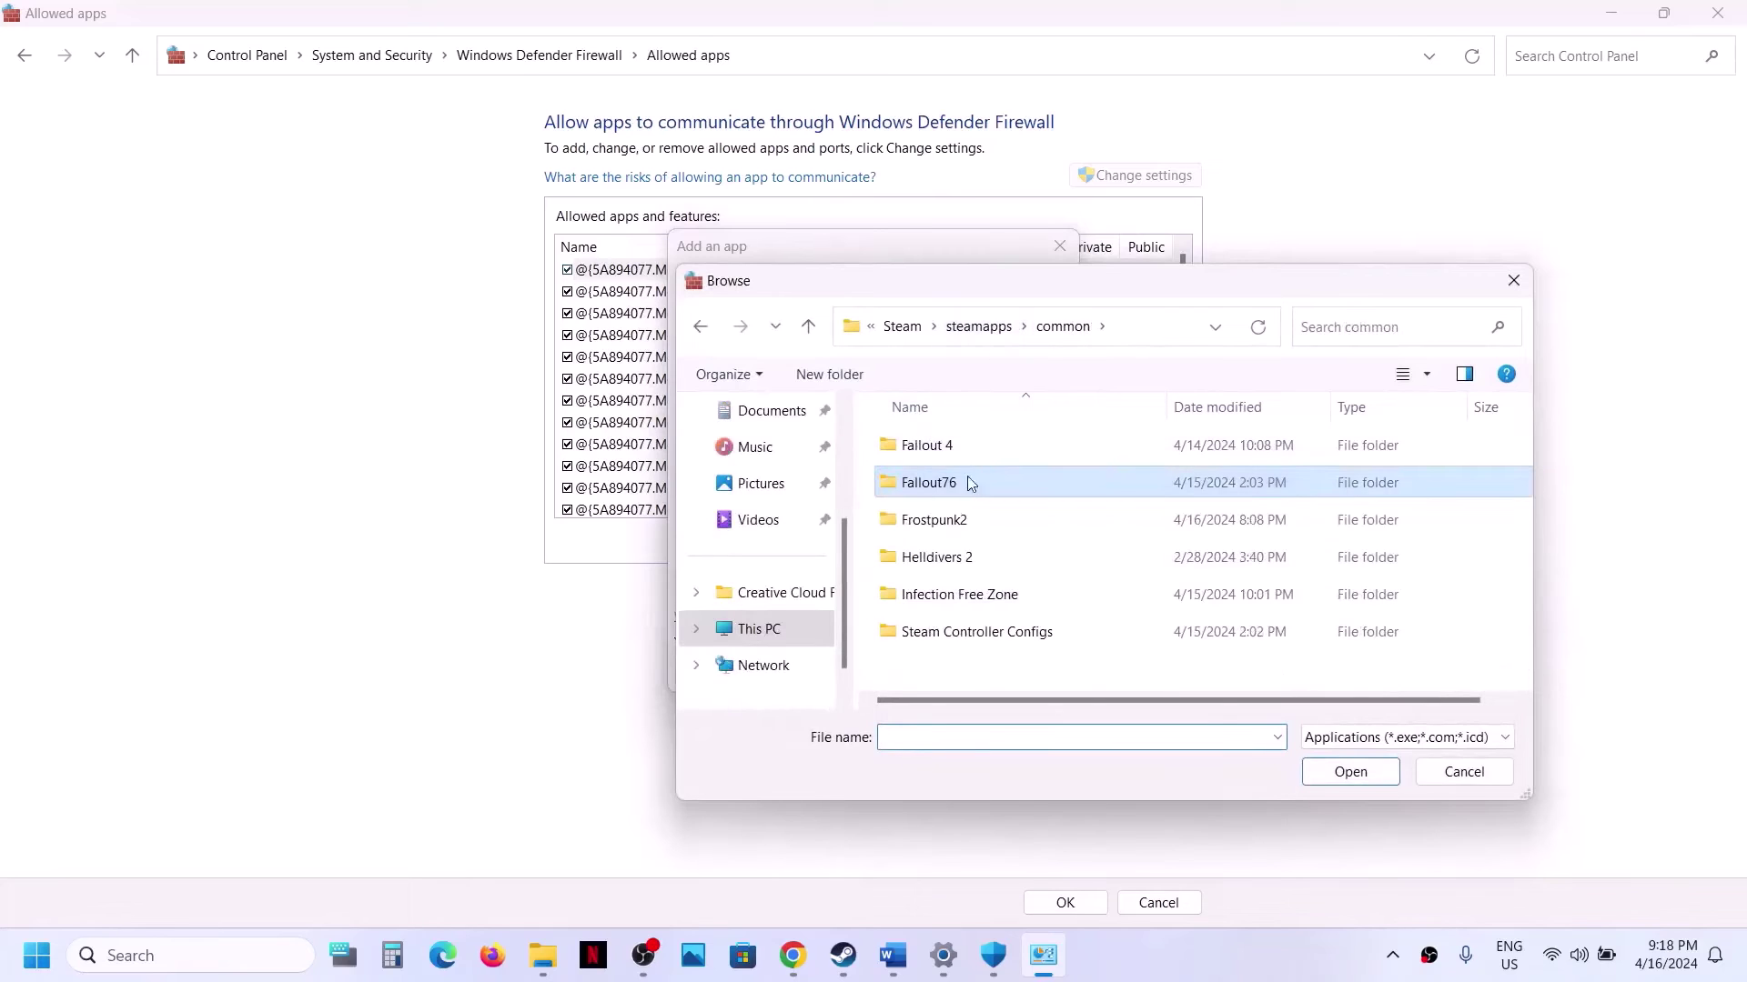
{"action": "left_click", "coordinate": [942, 522]}
{"action": "double_click", "coordinate": [942, 522]}
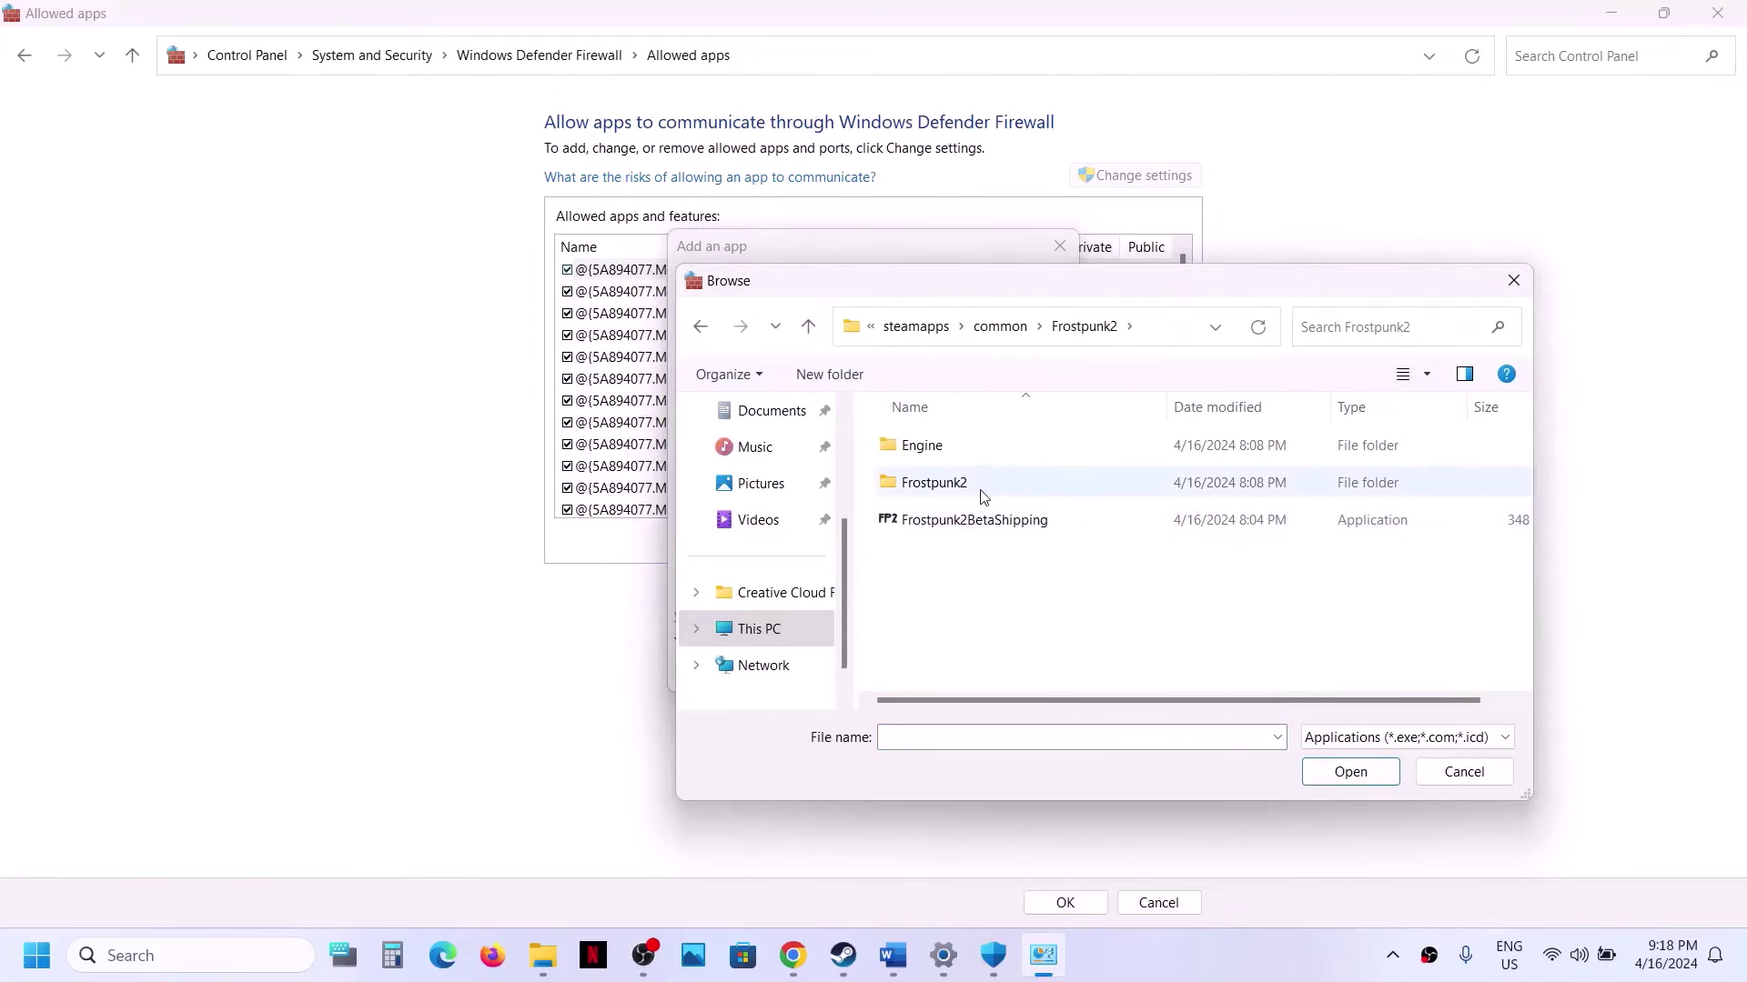
{"action": "left_click", "coordinate": [957, 521]}
{"action": "left_click", "coordinate": [1363, 770]}
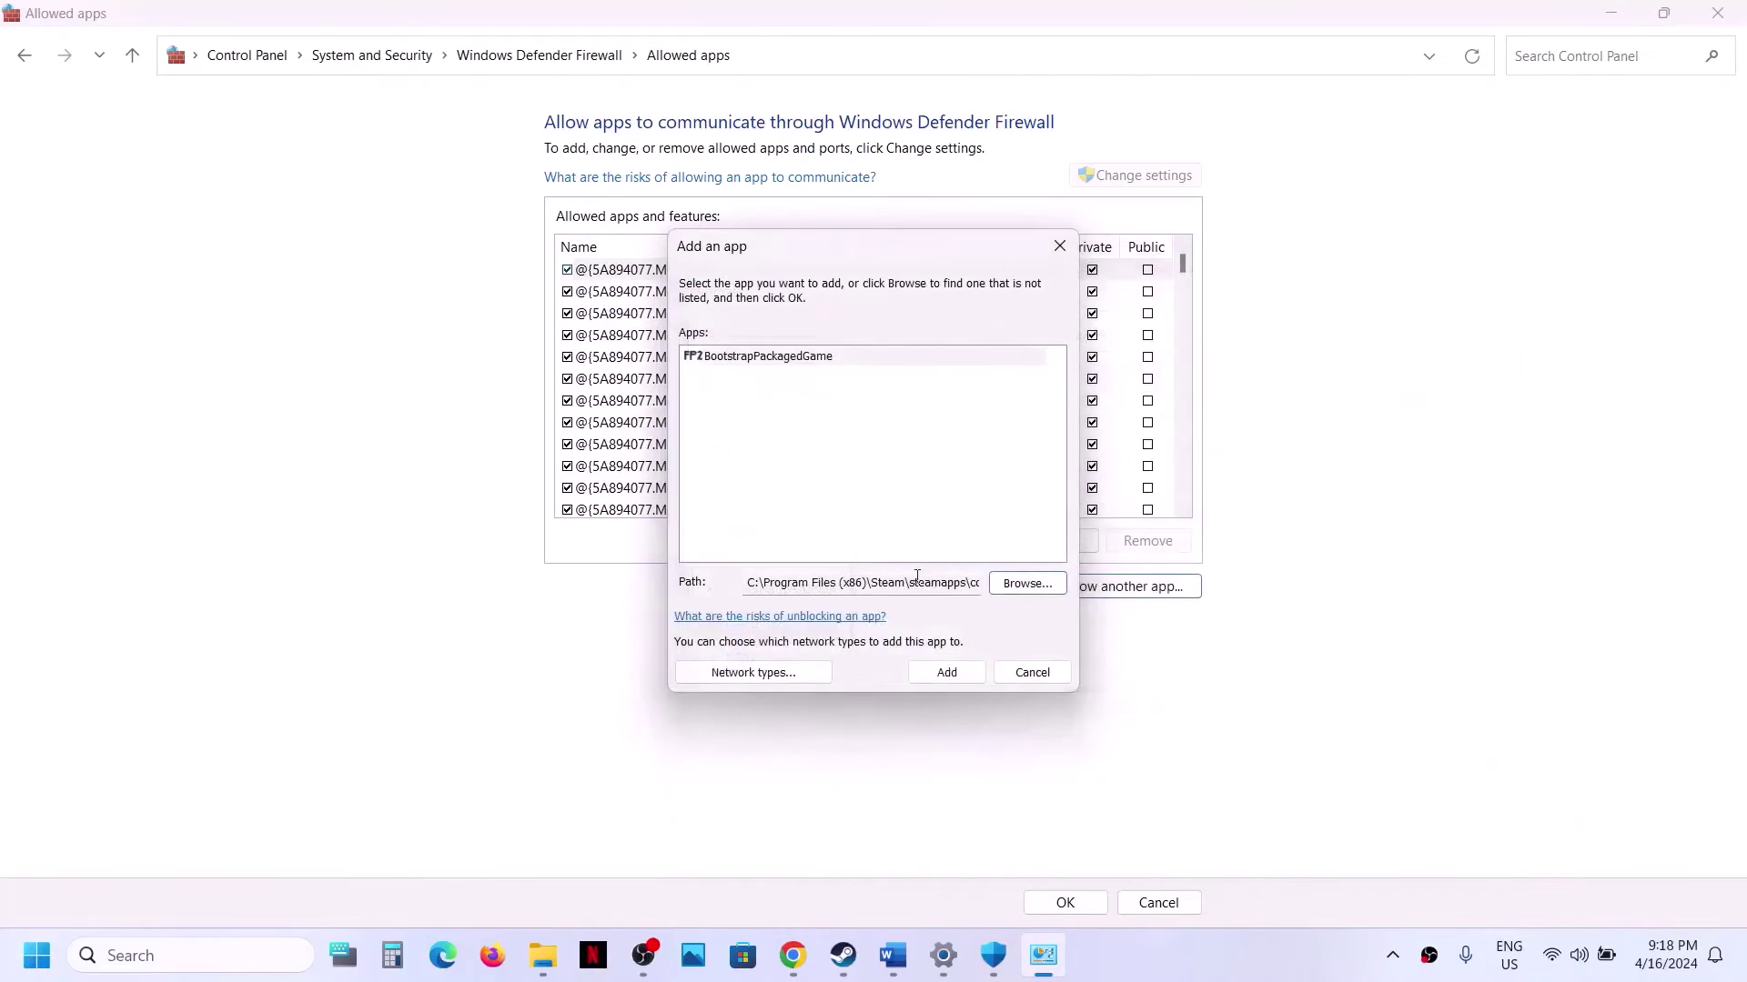
{"action": "left_click", "coordinate": [946, 672]}
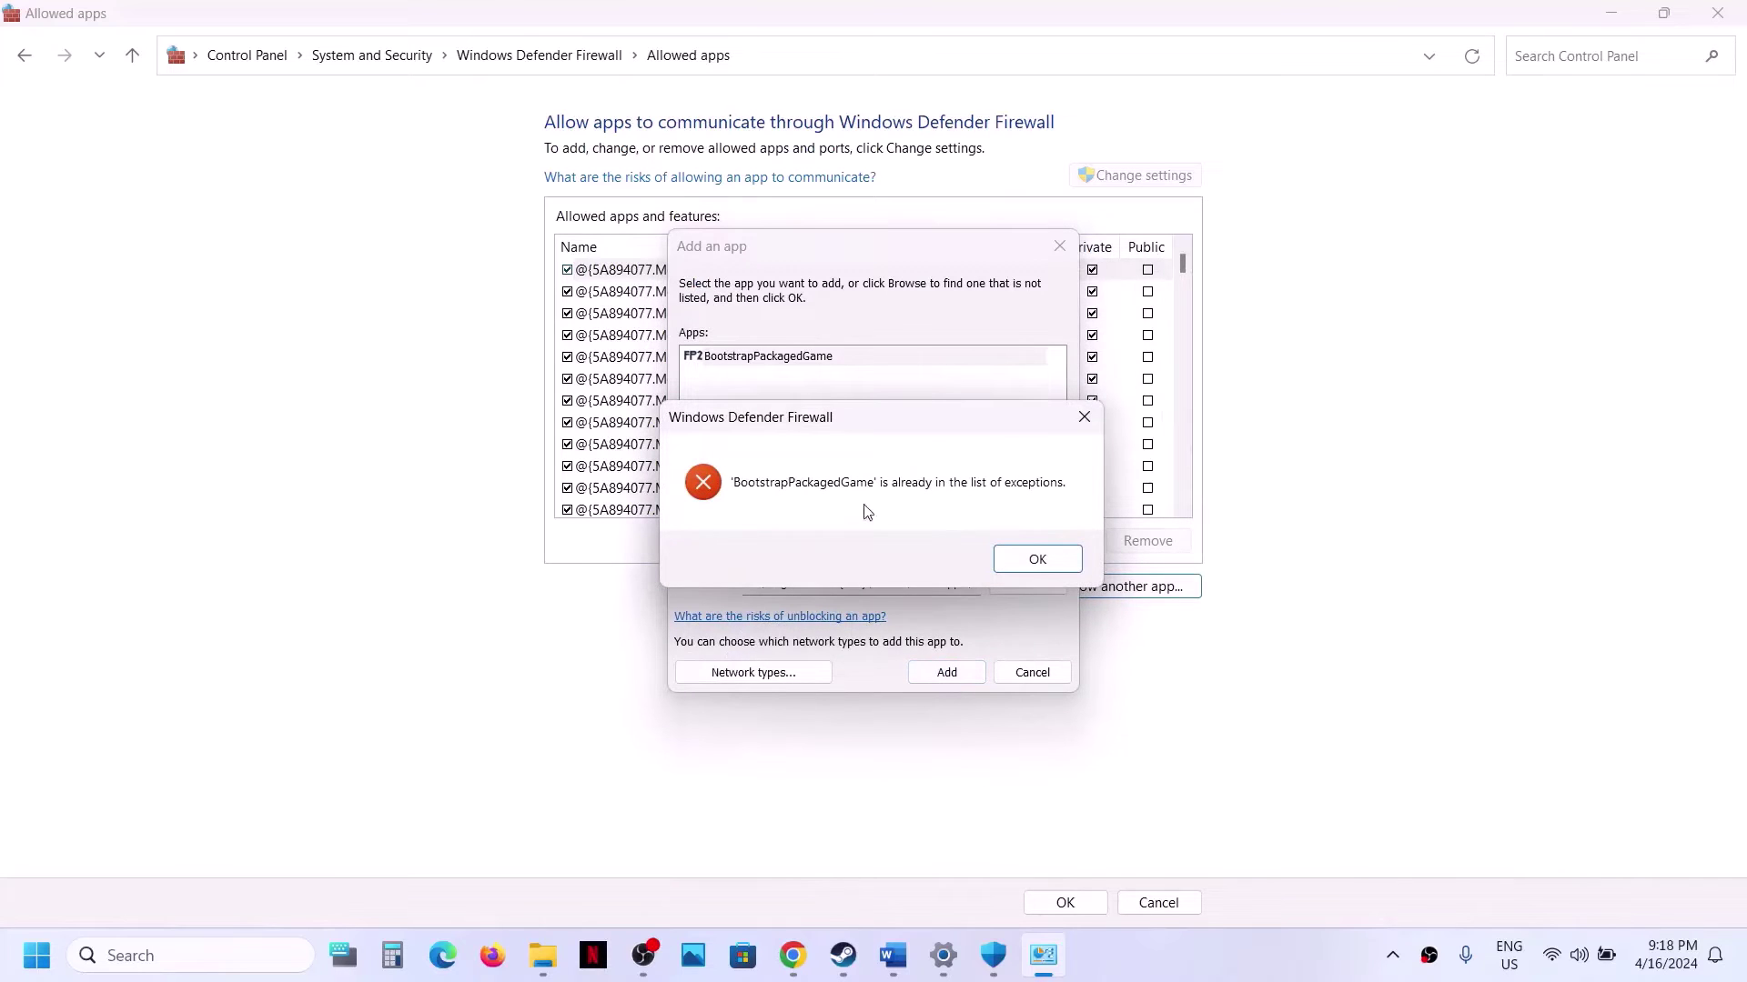
{"action": "left_click", "coordinate": [1038, 559]}
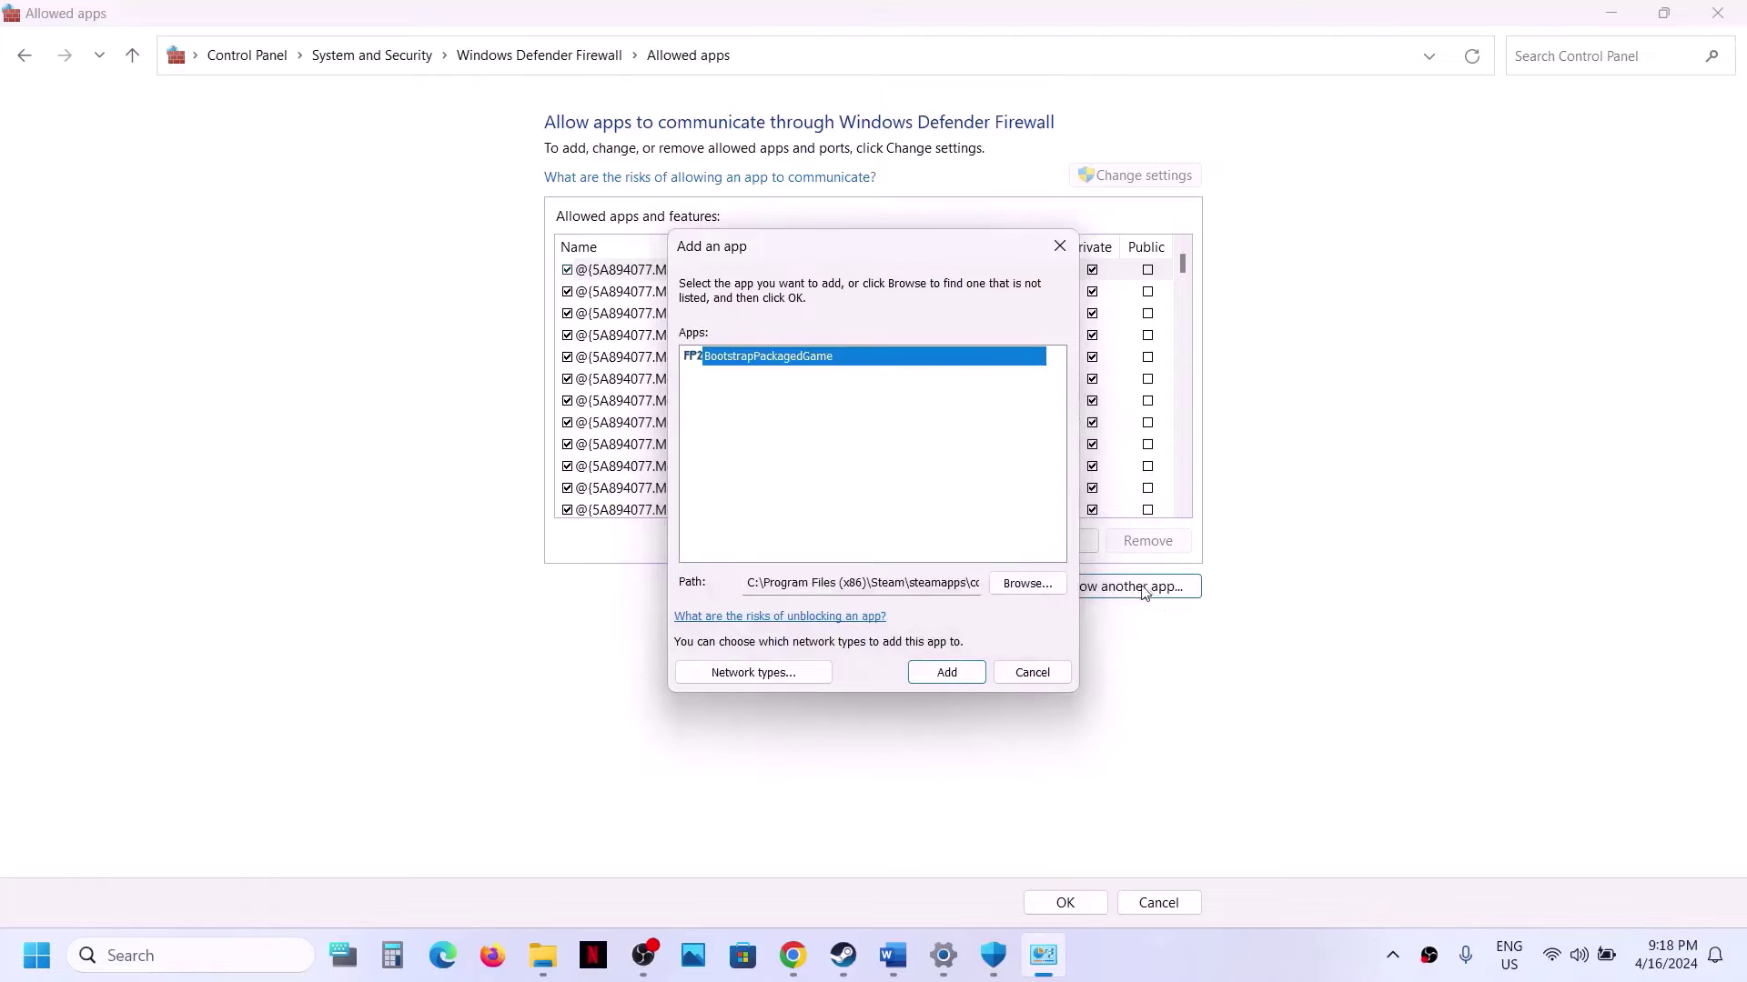
Add Frostpunk2BetaShipping-Win64-Shipping from Frostpunk2\Binaries\Win64 to the firewall's allowed apps and confirm the list.
{"action": "left_click", "coordinate": [1027, 583]}
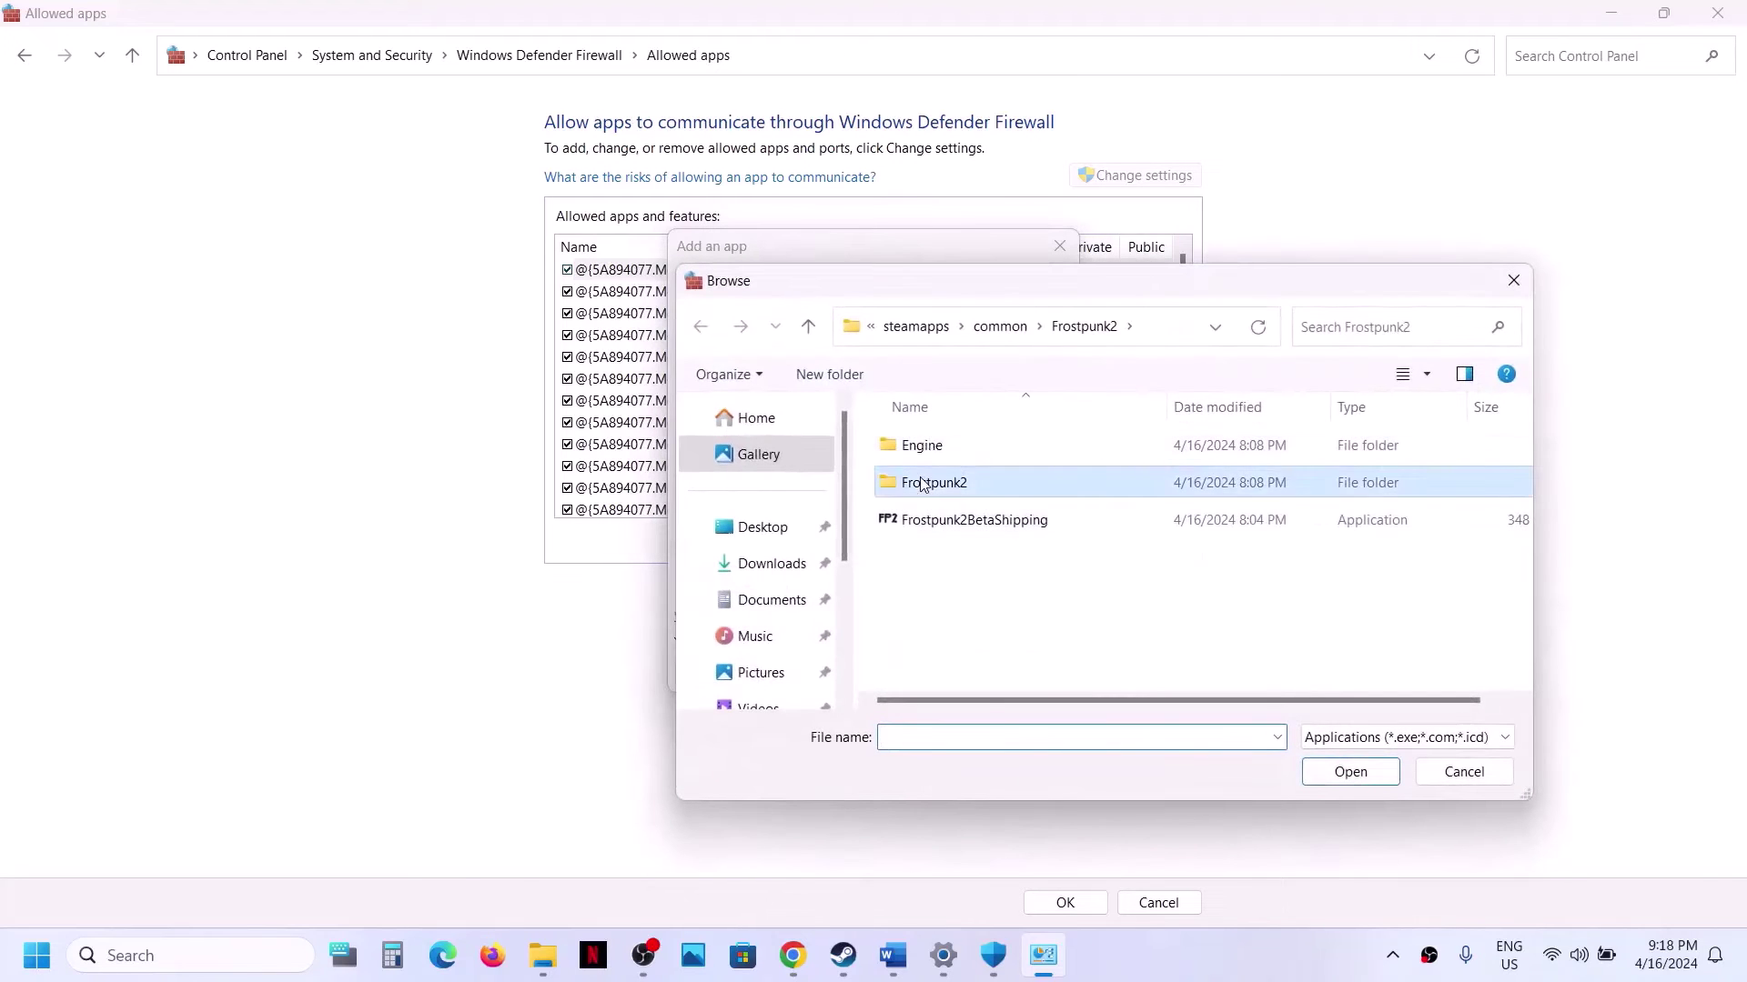
{"action": "double_click", "coordinate": [922, 484]}
{"action": "double_click", "coordinate": [932, 455]}
{"action": "double_click", "coordinate": [933, 458]}
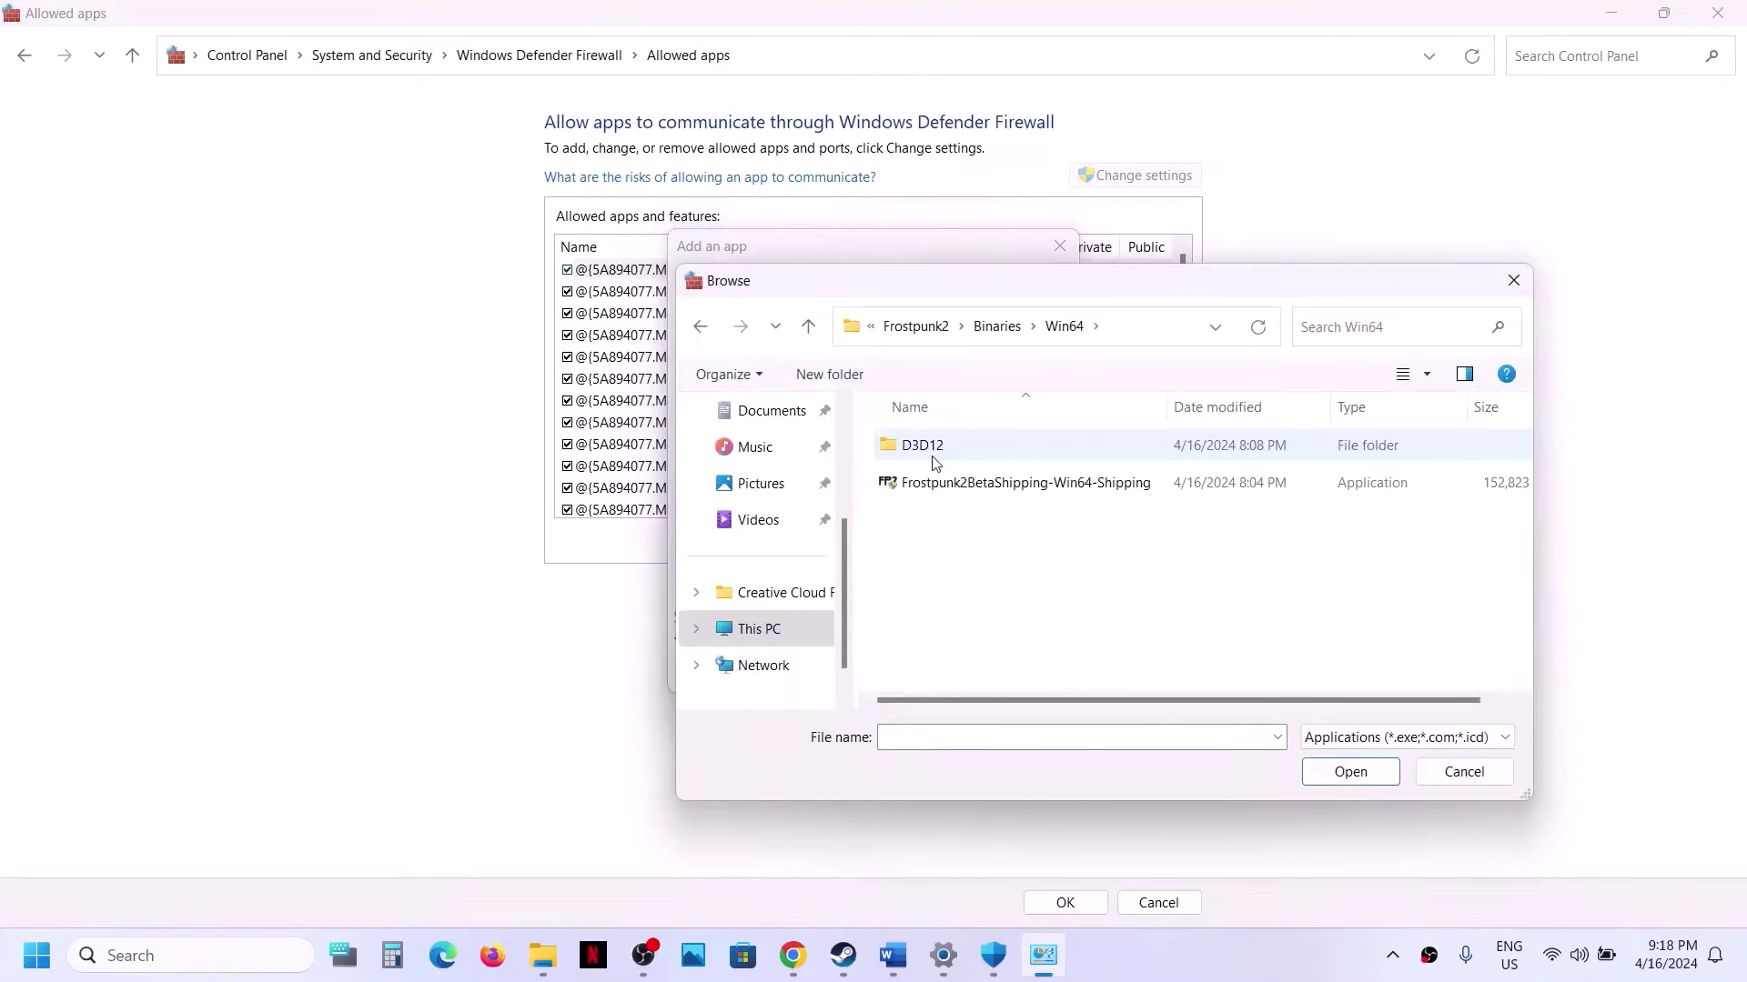
{"action": "left_click", "coordinate": [966, 487]}
{"action": "left_click", "coordinate": [1350, 772]}
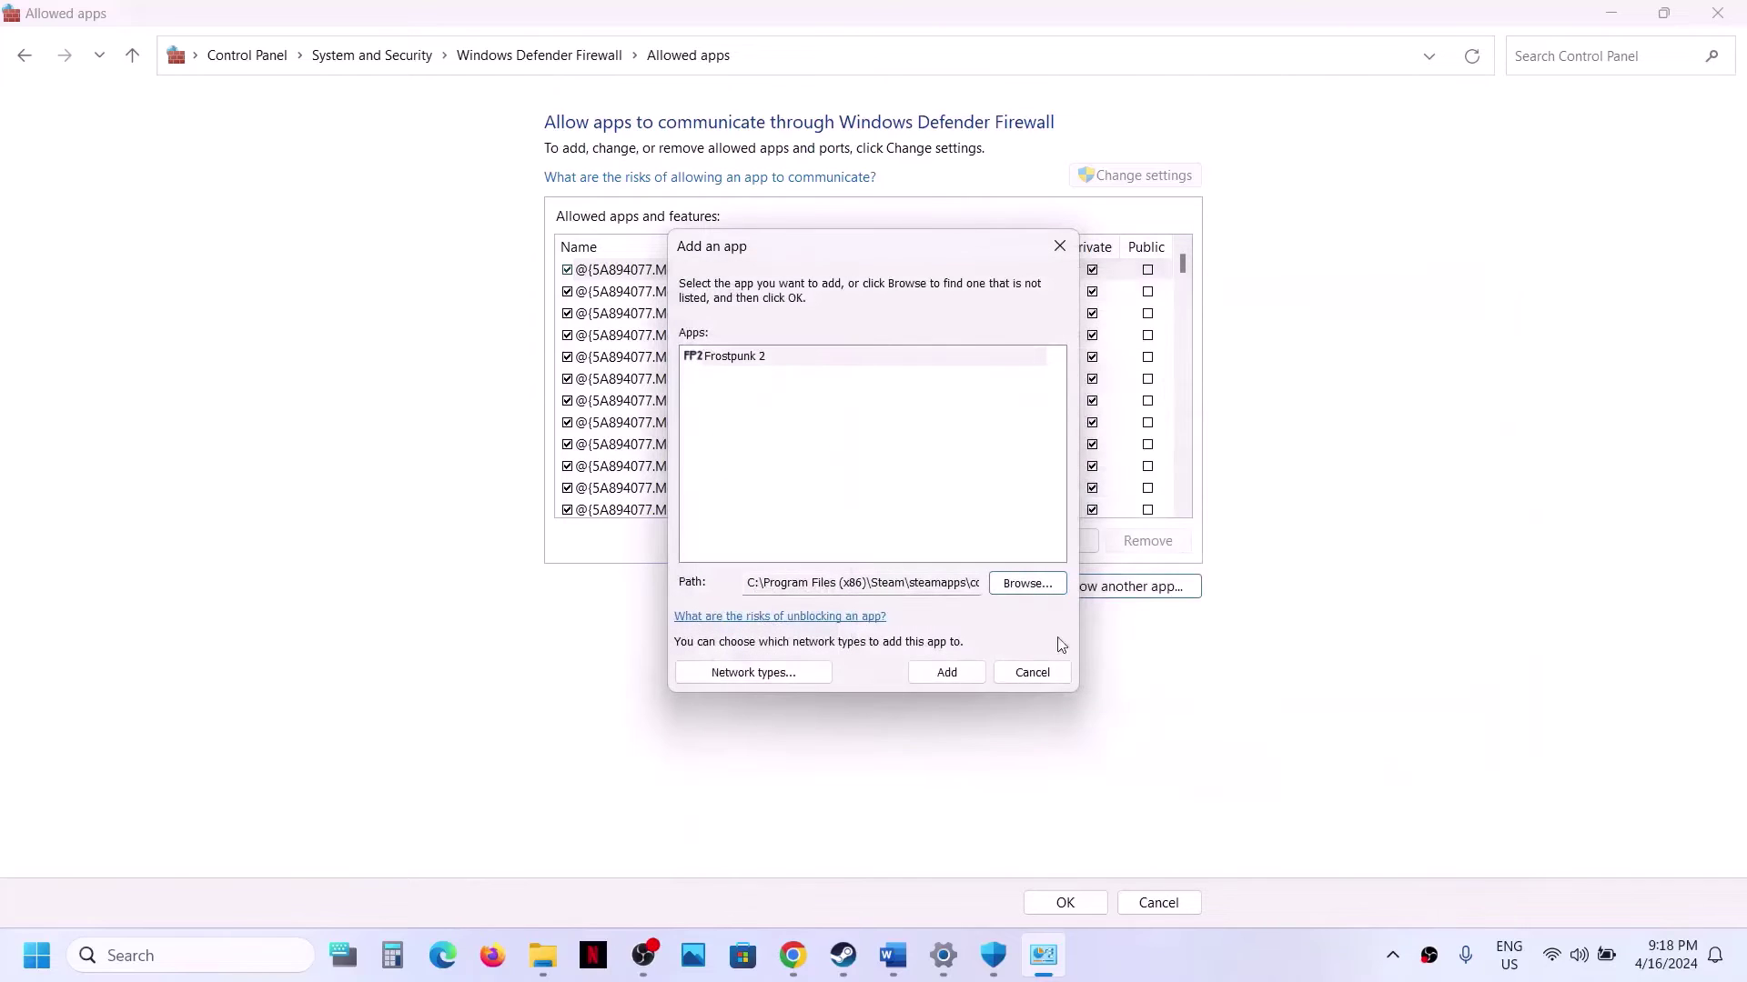
{"action": "left_click", "coordinate": [942, 662]}
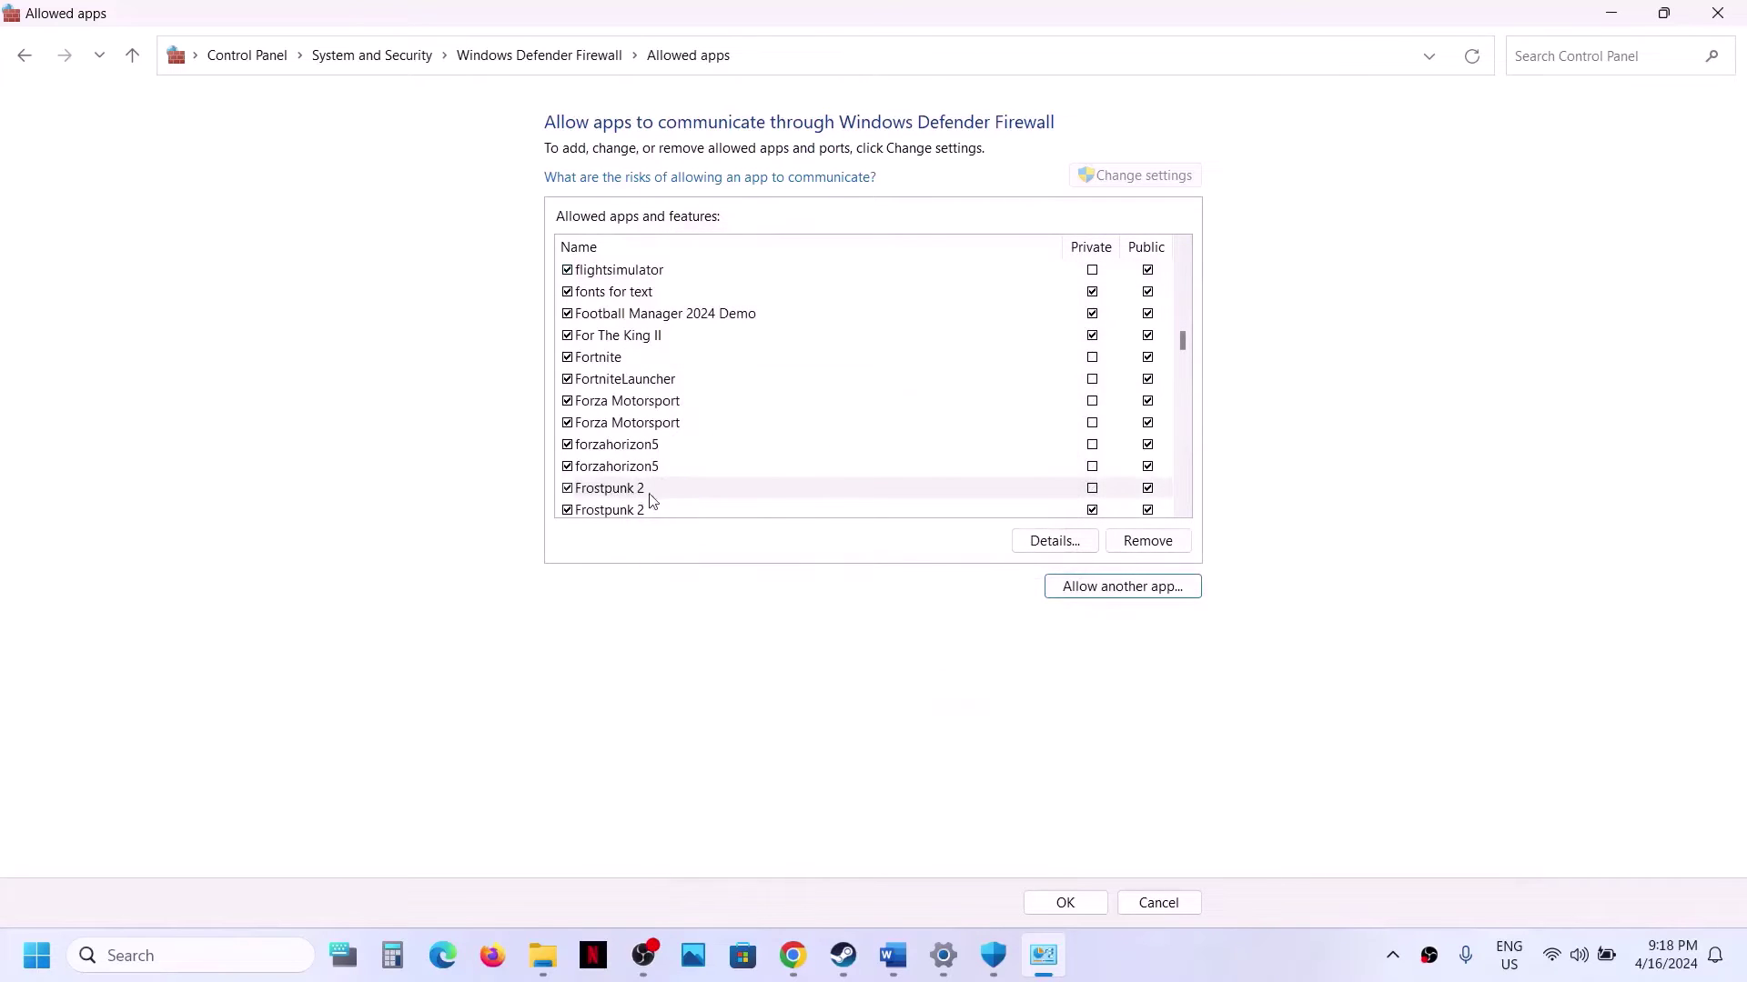
{"action": "left_click", "coordinate": [1066, 901]}
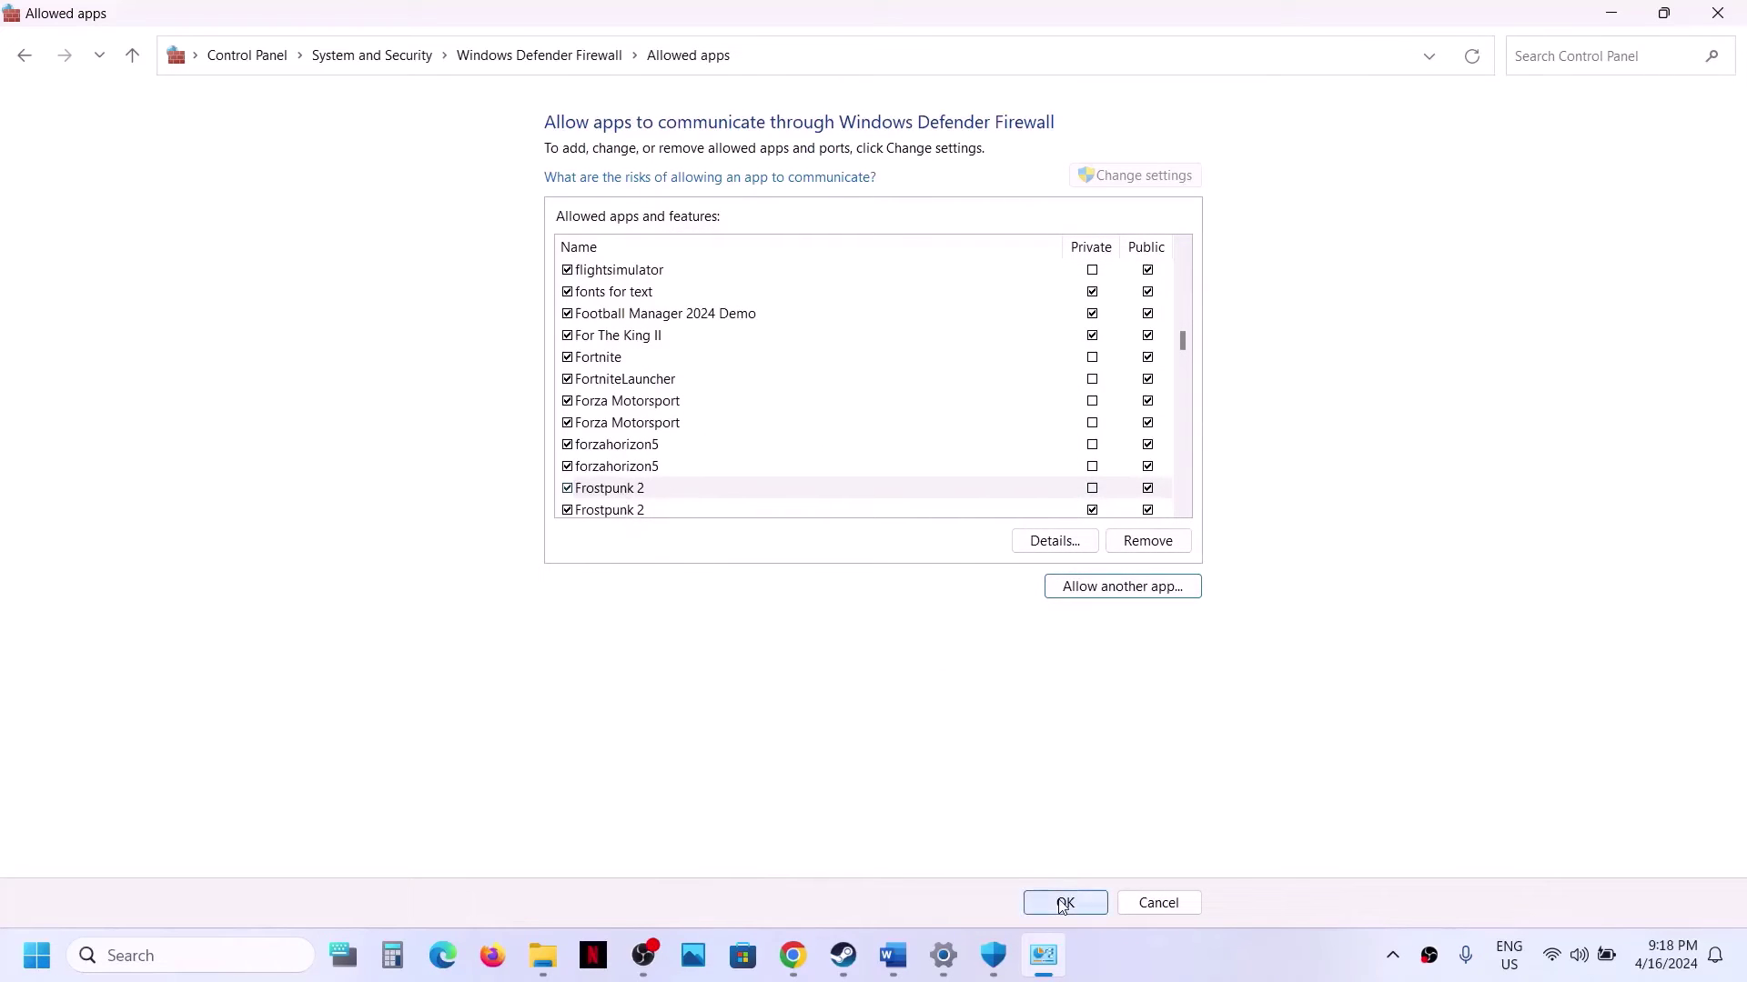
Close the remaining Control Panel, Windows Security and Settings windows.
{"action": "left_click", "coordinate": [1719, 11]}
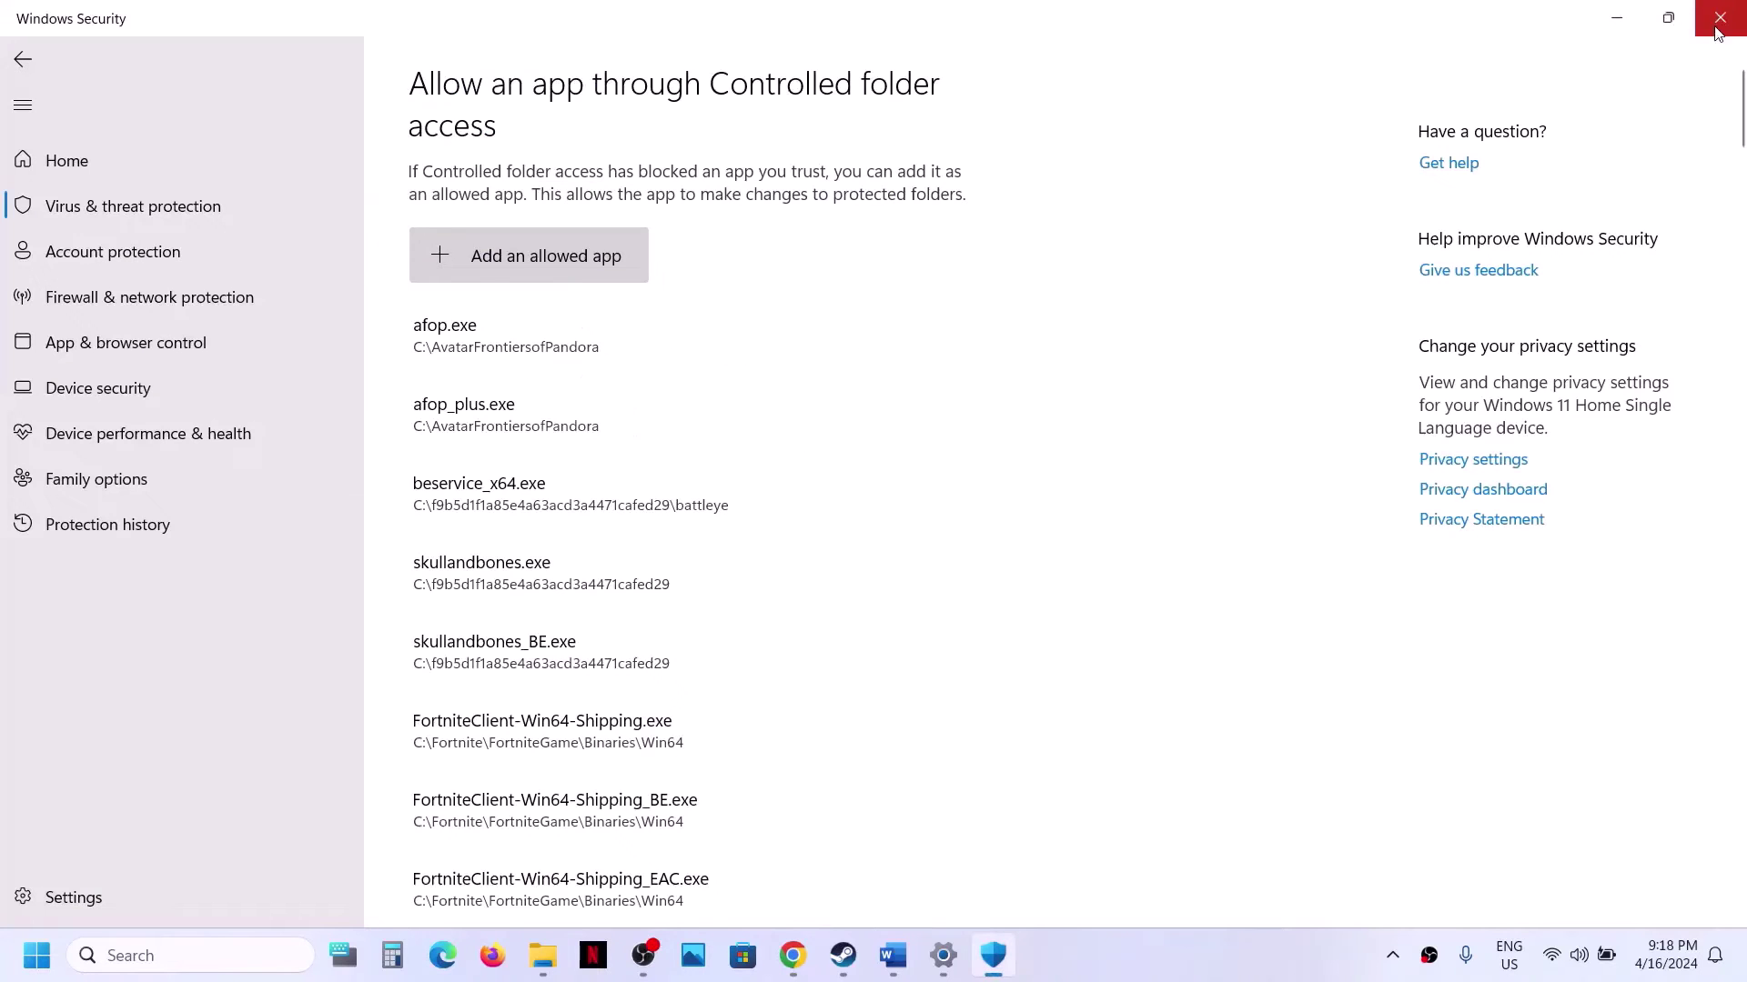
{"action": "left_click", "coordinate": [1719, 13]}
{"action": "left_click", "coordinate": [1718, 26]}
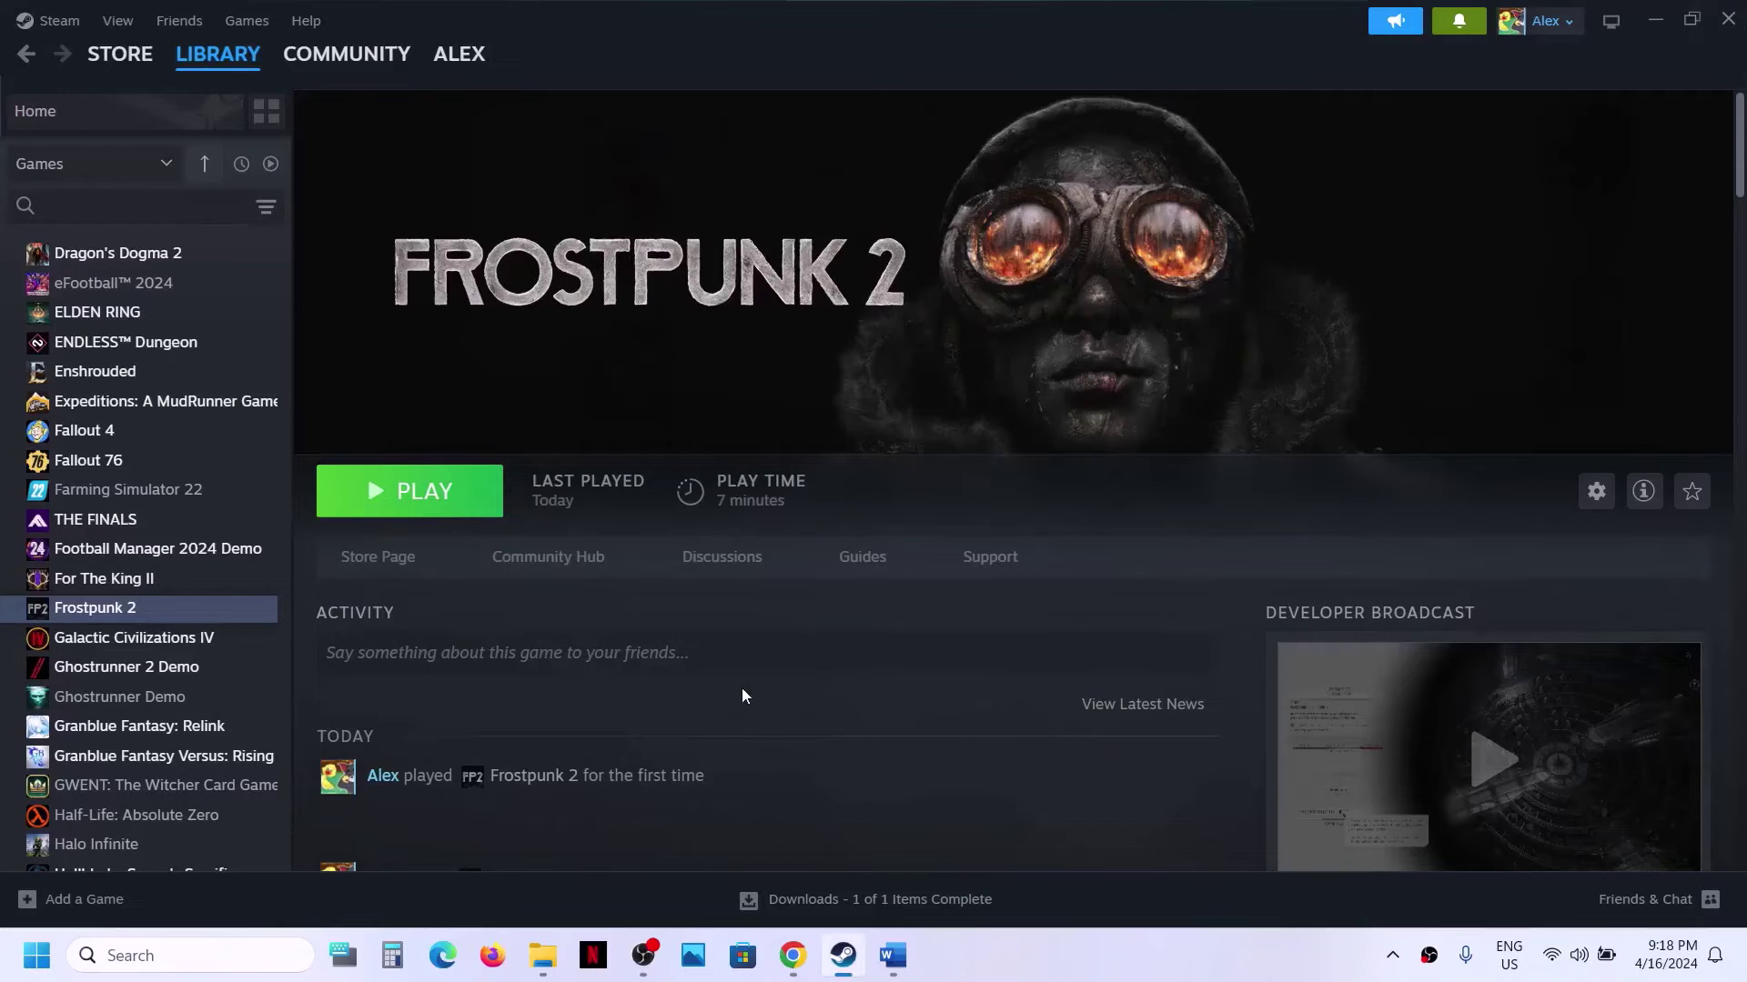
Switch to the Word document and highlight Step 12's heading on rolling back the graphics driver and its NVIDIA drivers link.
{"action": "left_click", "coordinate": [891, 956]}
{"action": "scroll", "coordinate": [728, 492], "scroll_direction": "down", "scroll_amount": 4}
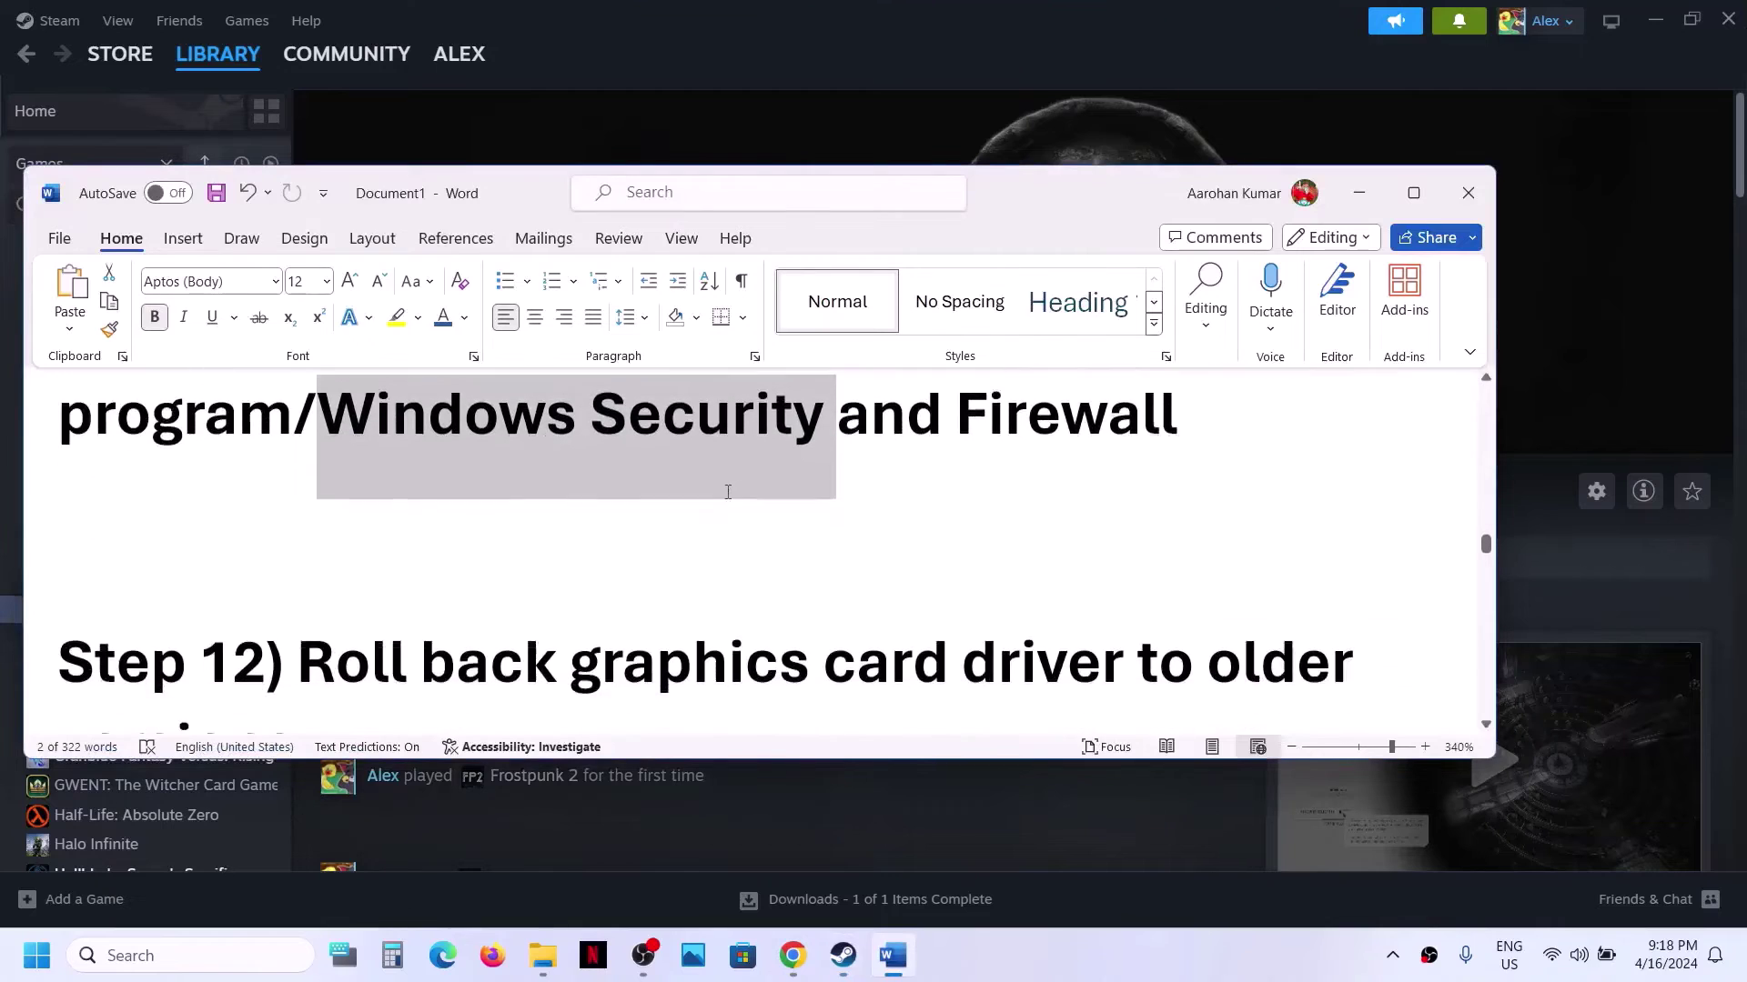
{"action": "left_click_drag", "start_coordinate": [313, 533], "coordinate": [722, 609]}
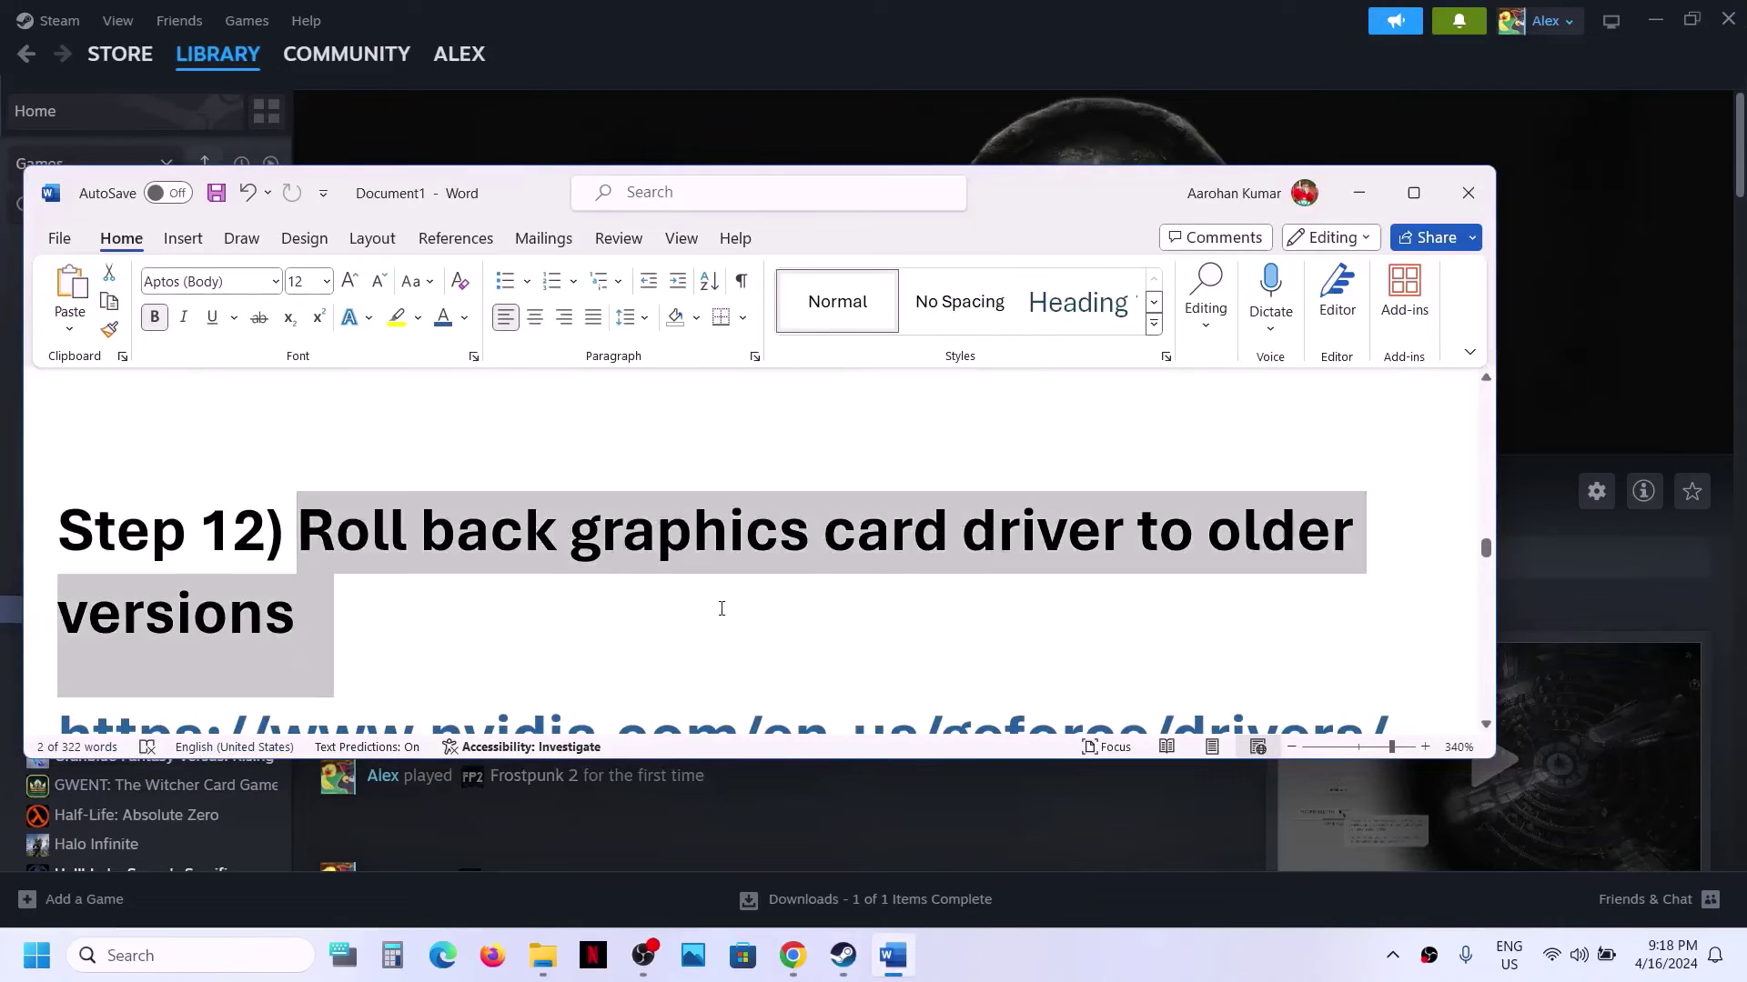
{"action": "scroll", "coordinate": [721, 610], "scroll_direction": "down", "scroll_amount": 3}
{"action": "left_click_drag", "start_coordinate": [1392, 522], "coordinate": [60, 520]}
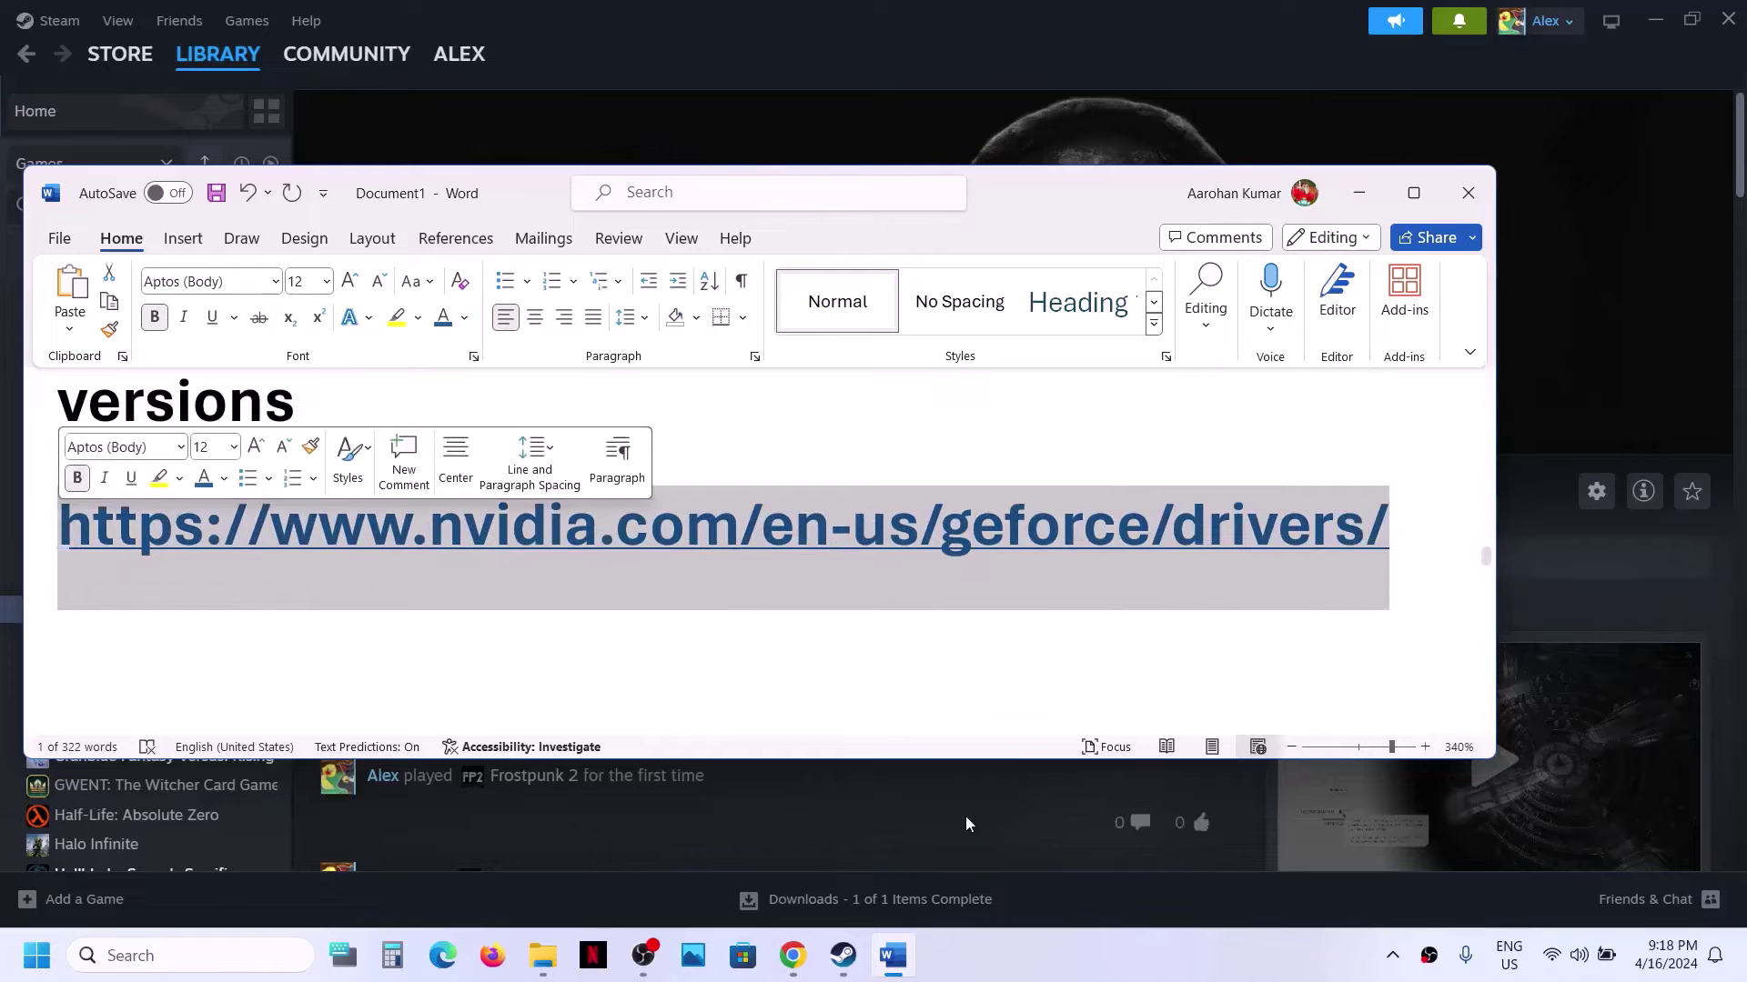
Switch to Chrome and load nvidia.com/en-us/geforce/drivers/ in a new tab.
{"action": "left_click", "coordinate": [796, 957]}
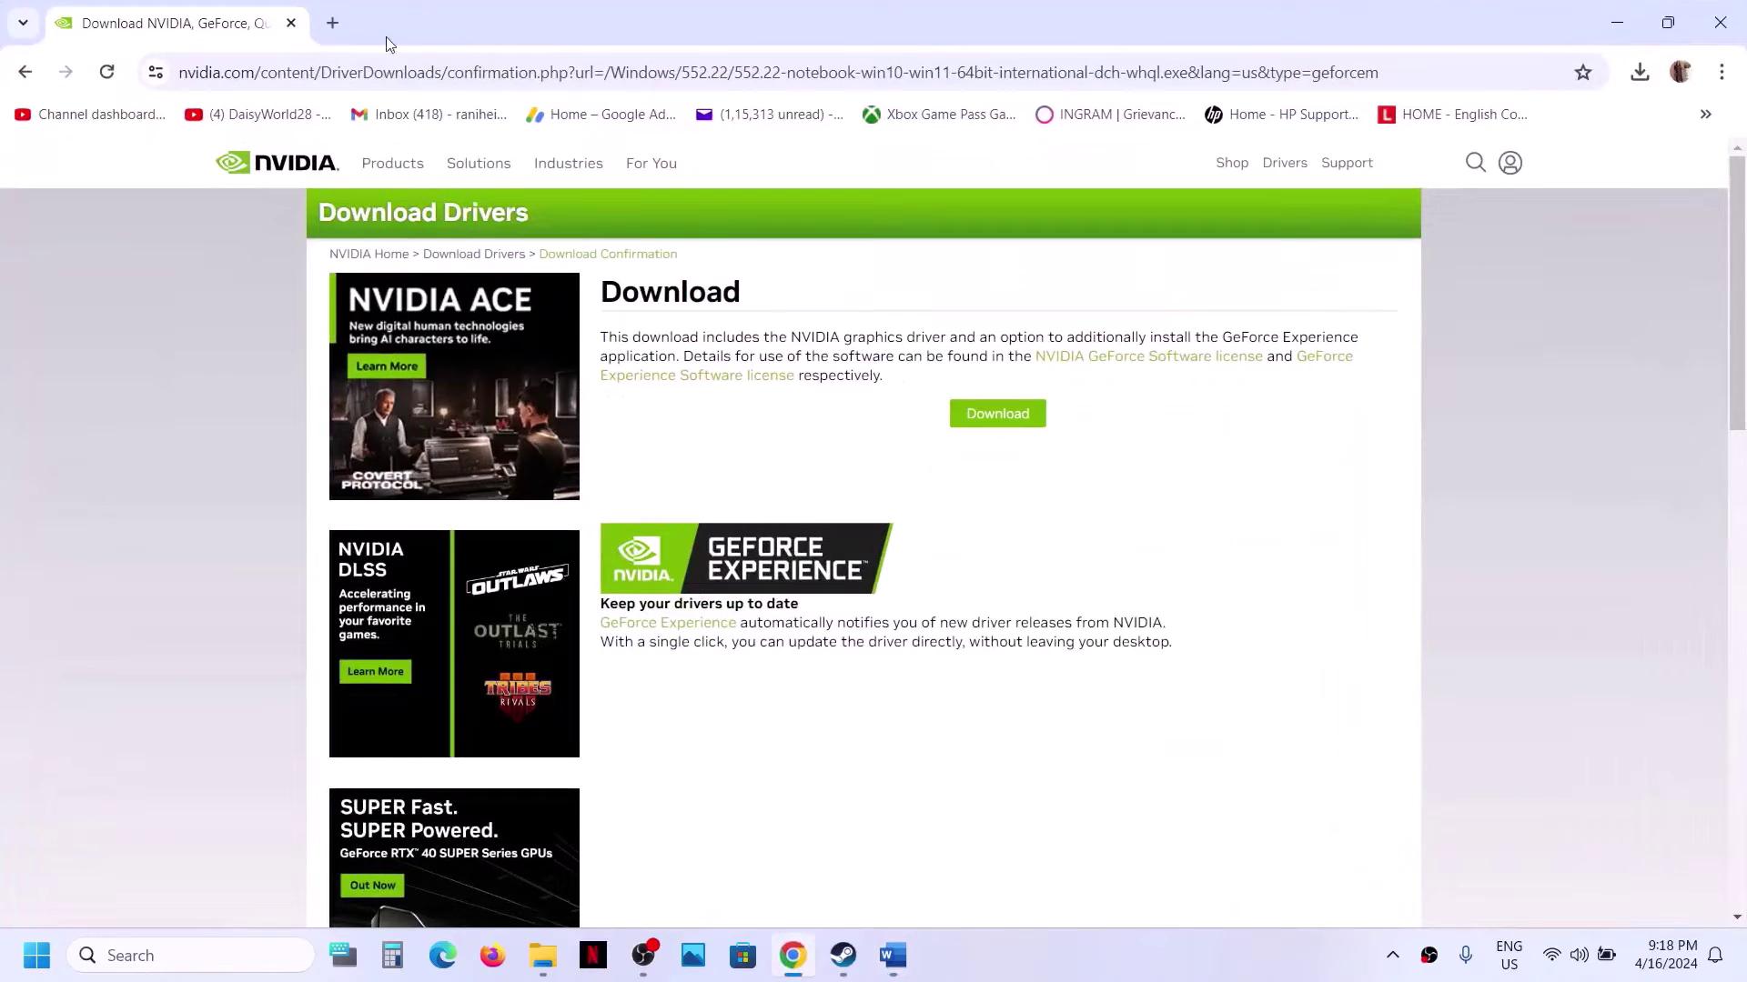
{"action": "left_click", "coordinate": [332, 23]}
{"action": "type", "text": "nvidia.com/en-us/geforce/drivers/"}
{"action": "key", "text": "Return"}
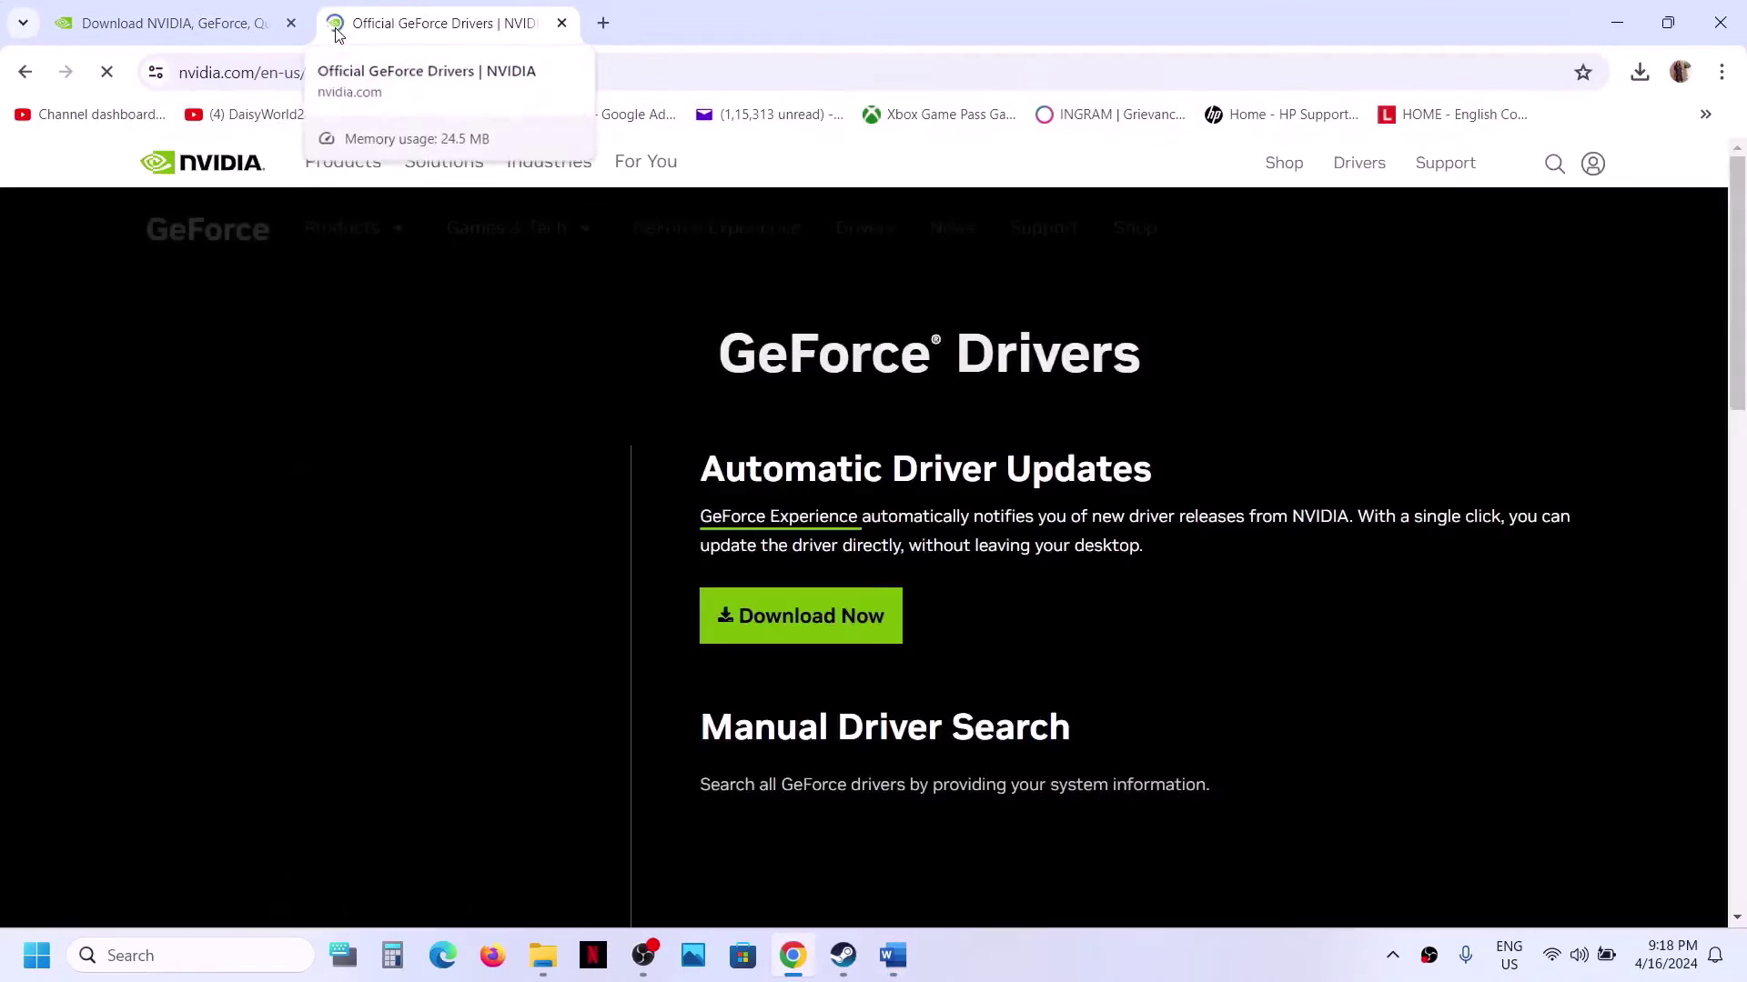
Run a manual driver search for the GeForce RTX 30 Series (Notebooks) on the GeForce Drivers page.
{"action": "scroll", "coordinate": [929, 508], "scroll_direction": "down", "scroll_amount": 5}
{"action": "scroll", "coordinate": [931, 503], "scroll_direction": "down", "scroll_amount": 1}
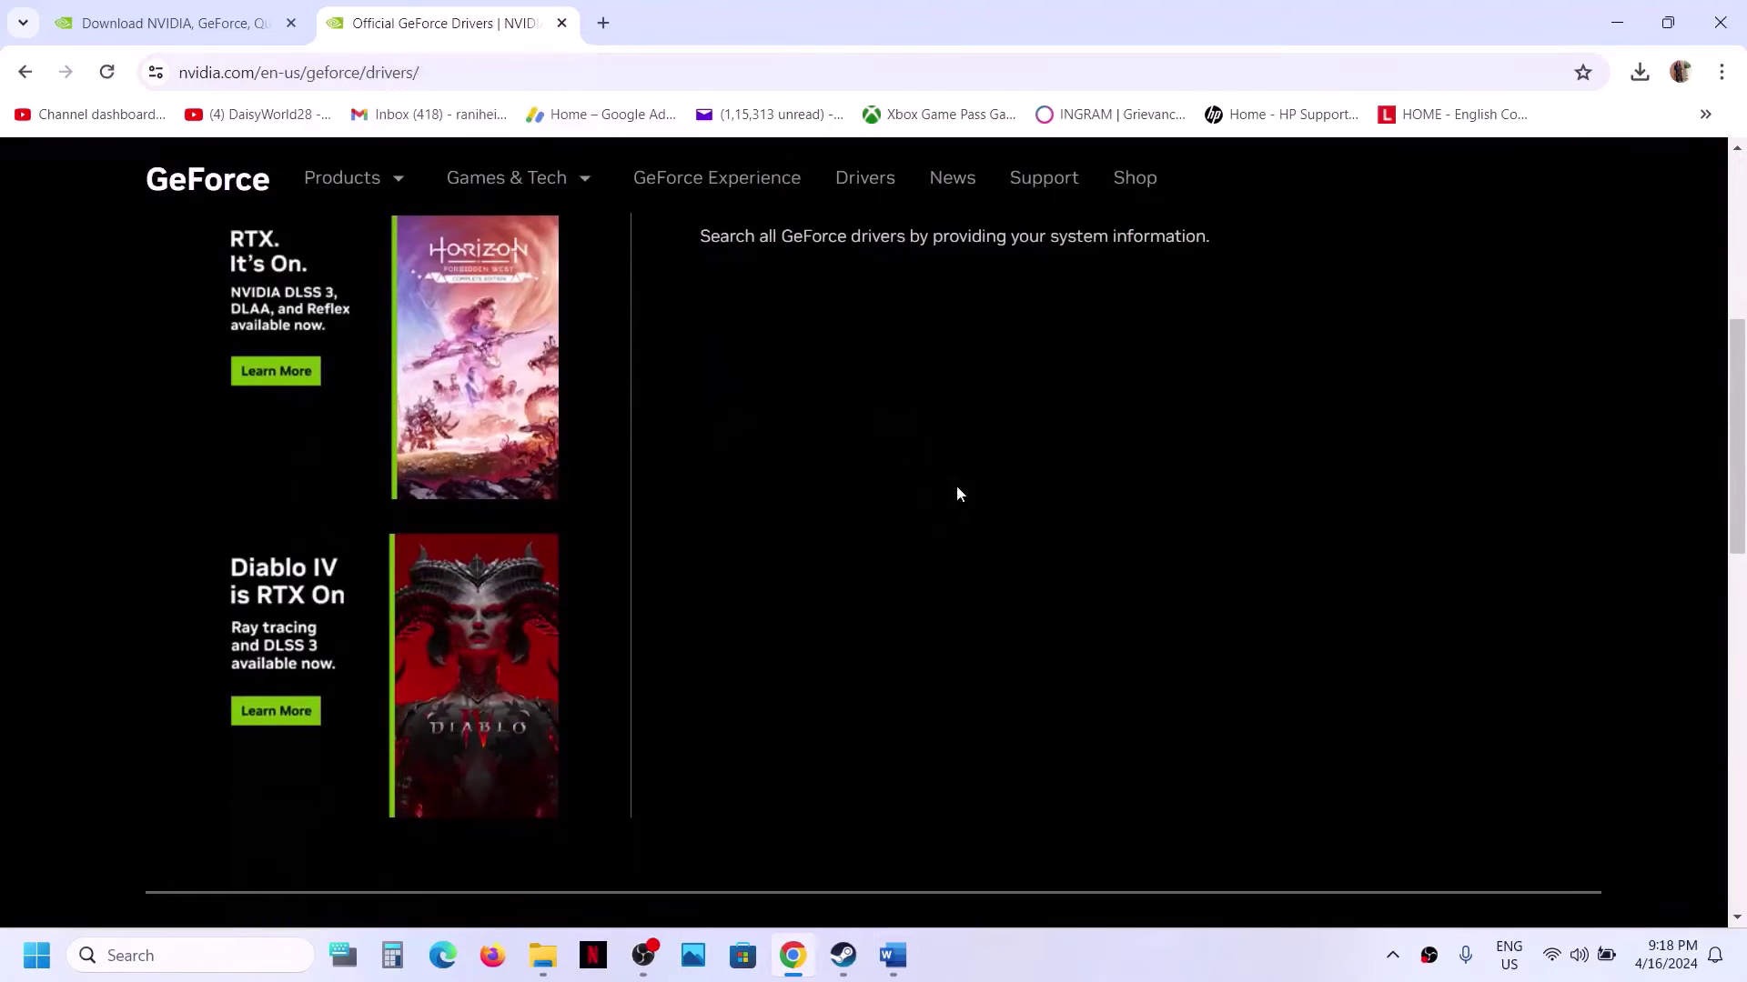
{"action": "left_click", "coordinate": [1088, 373]}
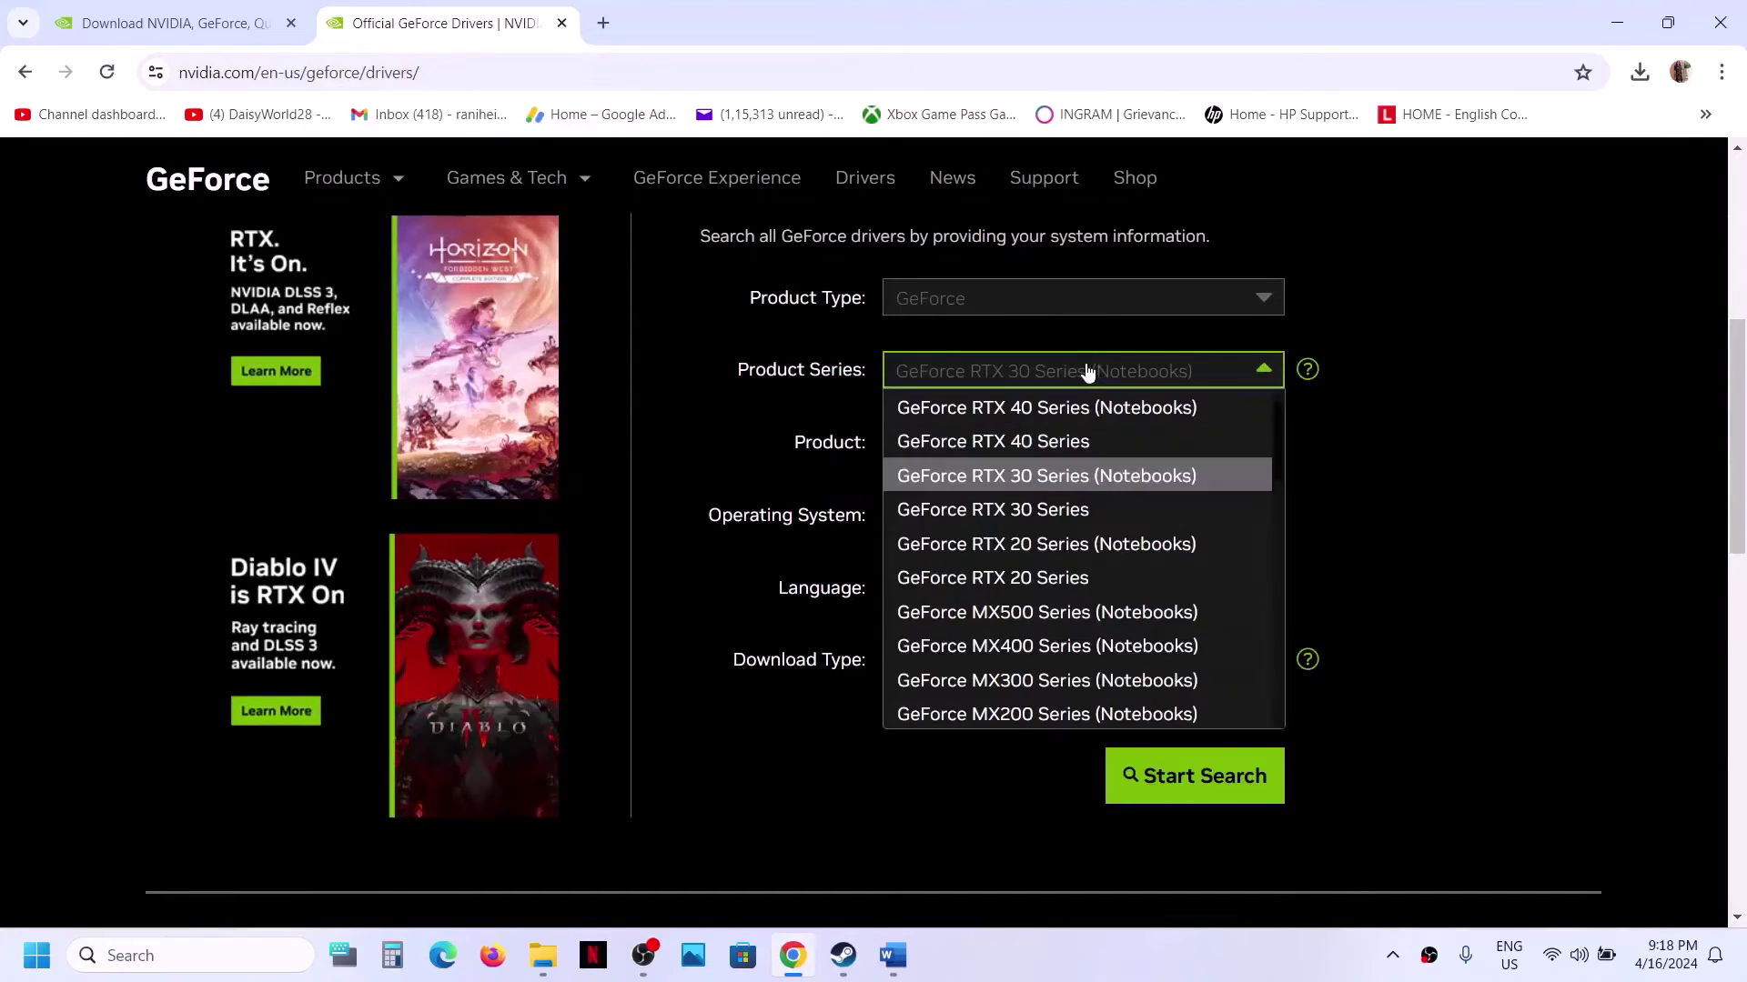
{"action": "left_click", "coordinate": [1398, 461]}
{"action": "left_click_drag", "start_coordinate": [1397, 460], "coordinate": [1296, 615]}
{"action": "left_click", "coordinate": [1321, 614]}
{"action": "left_click", "coordinate": [1167, 779]}
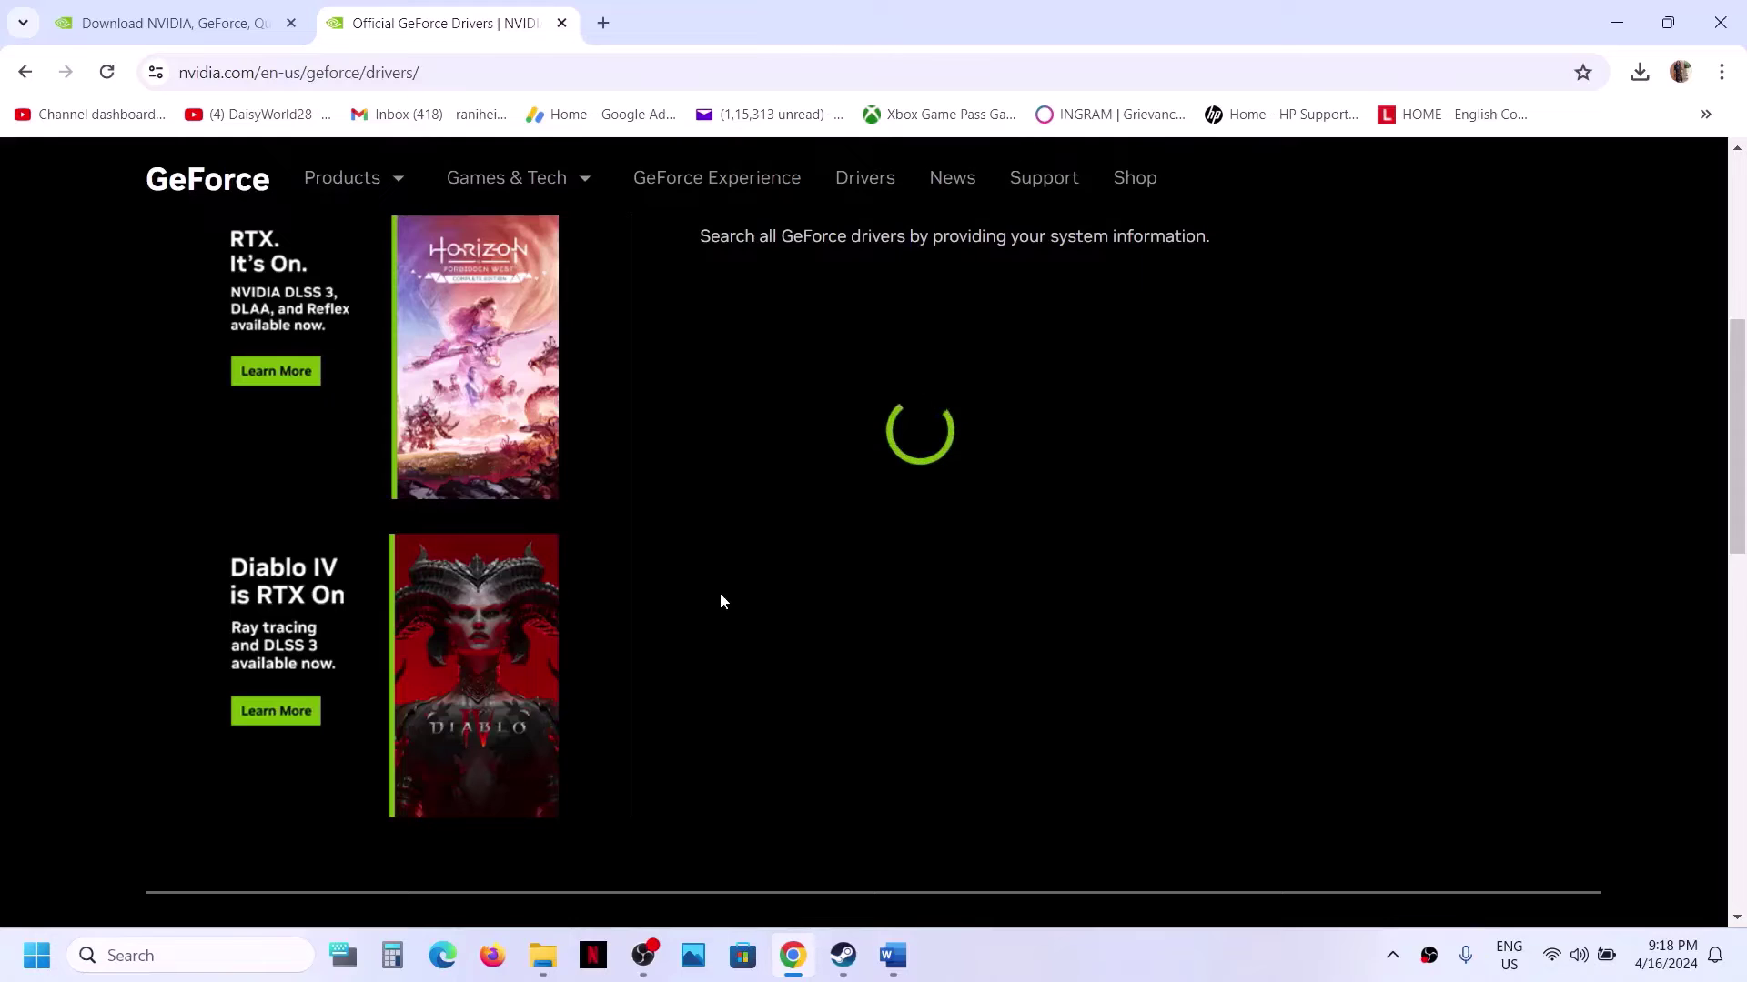
Review the Game Ready driver results and open the download page of version 552.12, released April 4, 2024.
{"action": "scroll", "coordinate": [719, 593], "scroll_direction": "up", "scroll_amount": 1}
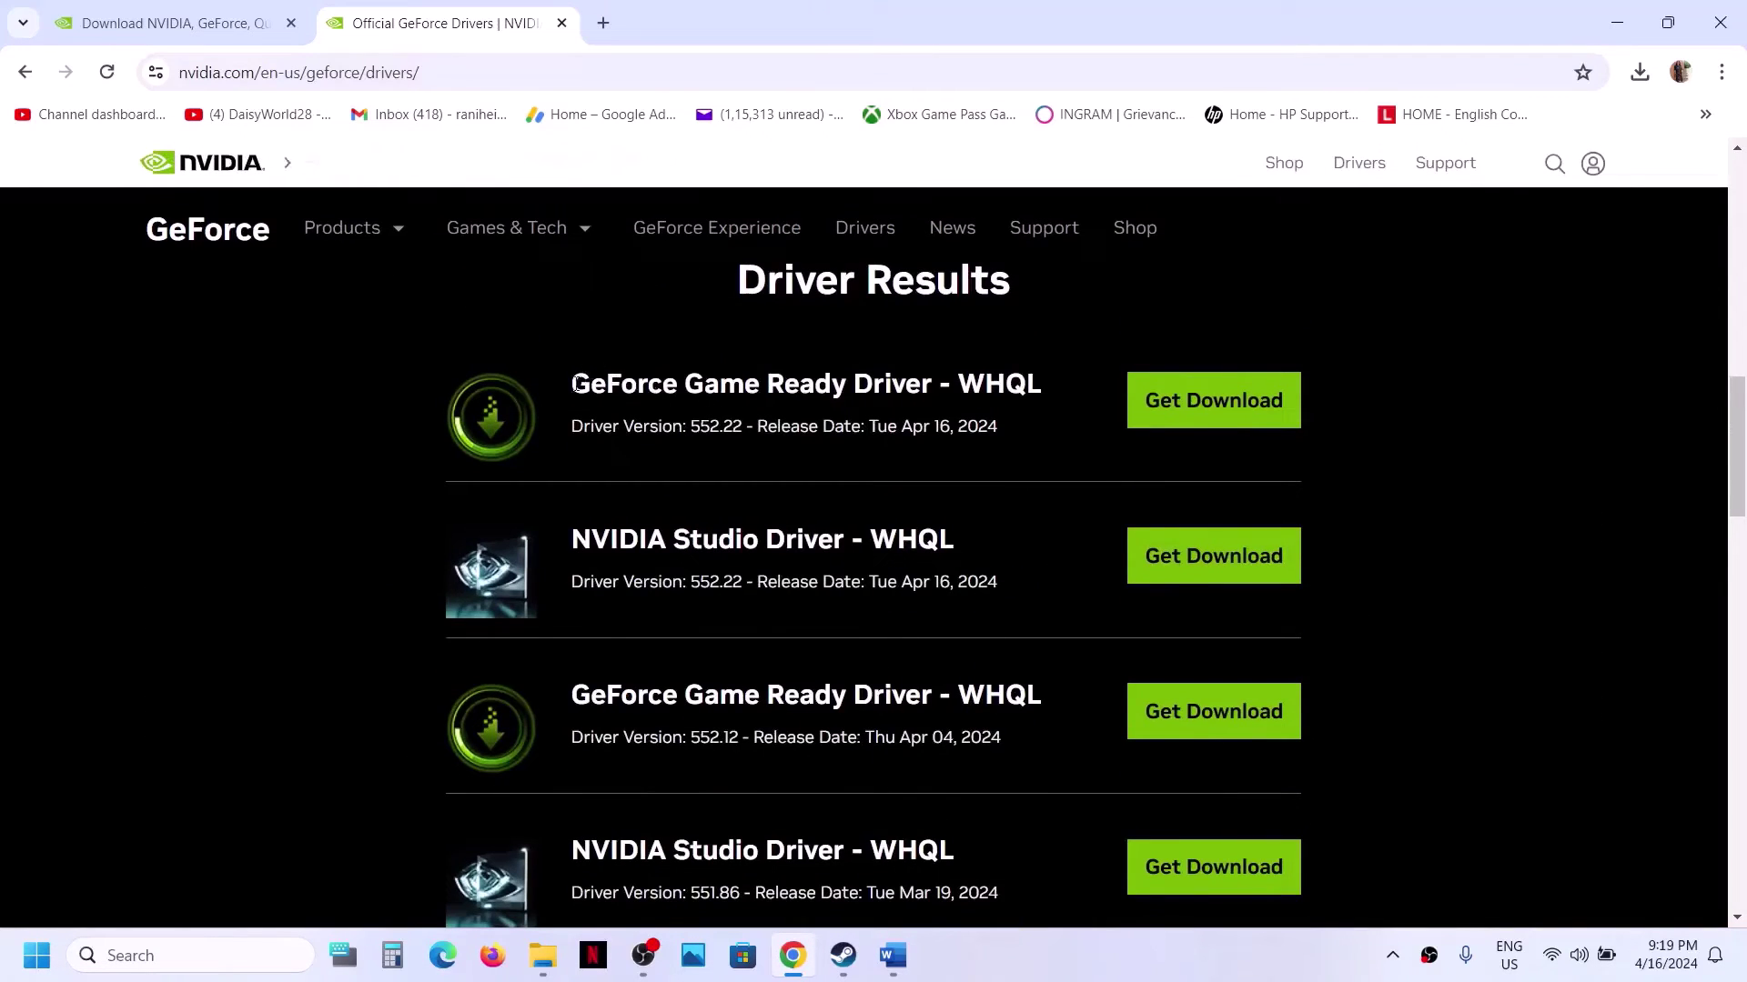
{"action": "left_click_drag", "start_coordinate": [574, 383], "coordinate": [822, 394]}
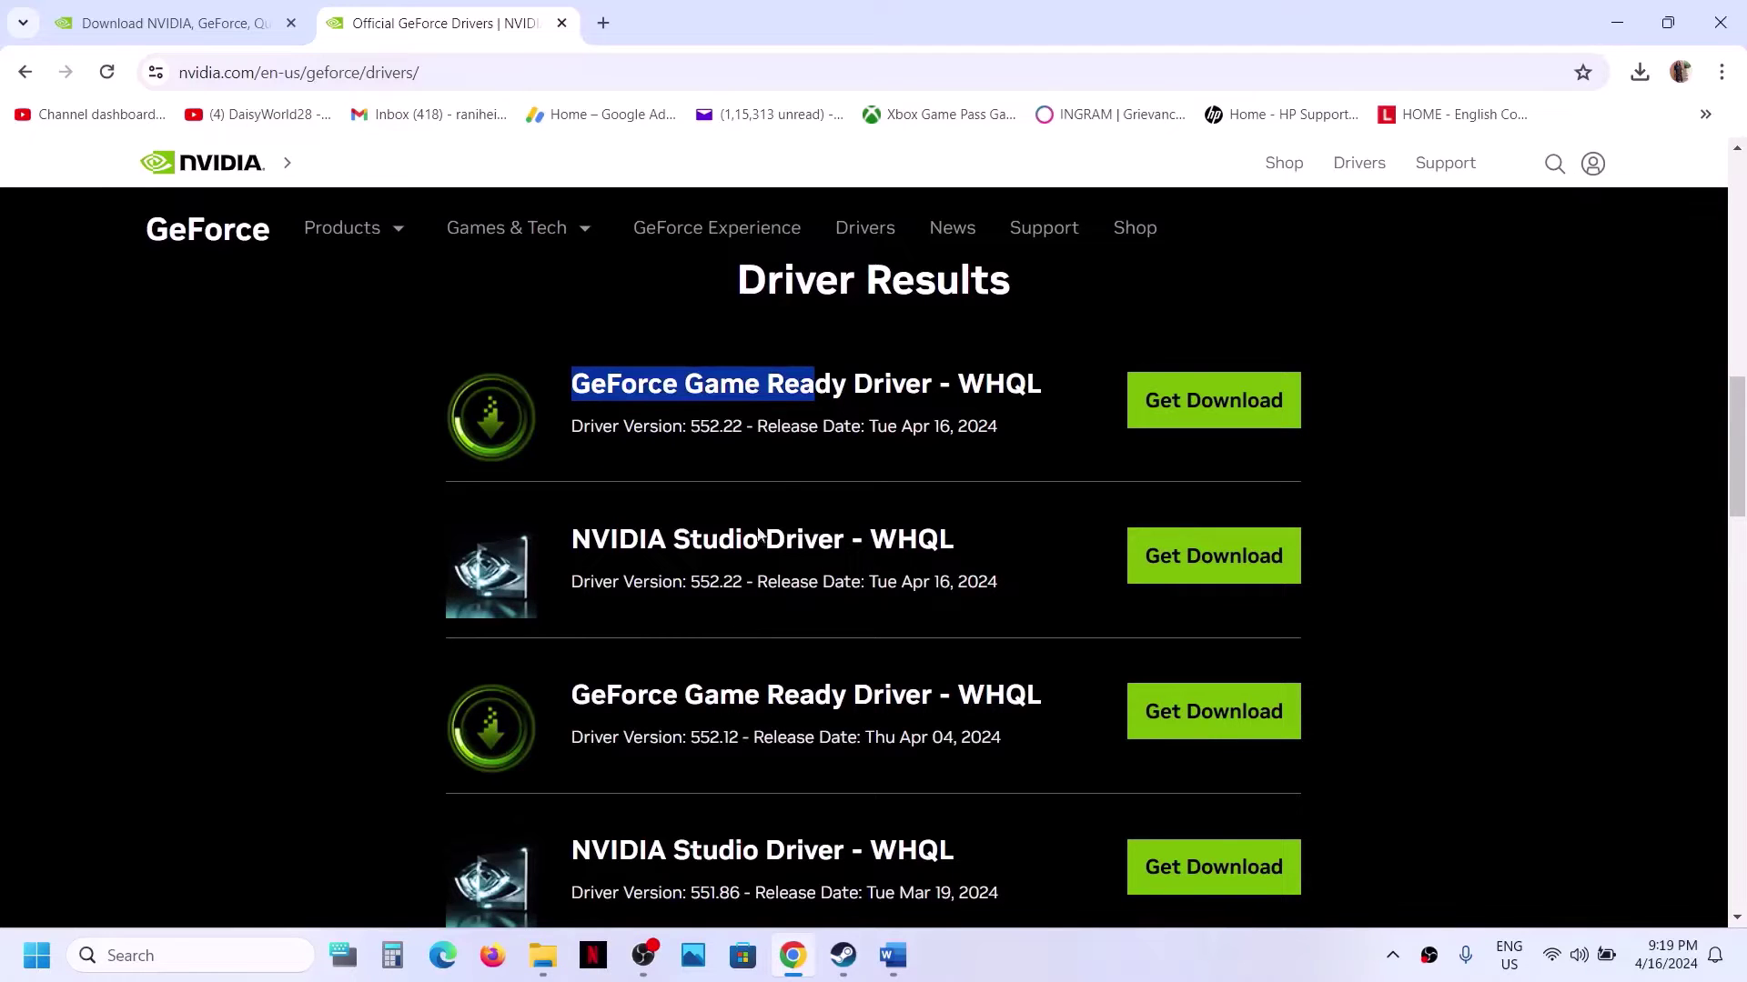
{"action": "scroll", "coordinate": [591, 700], "scroll_direction": "down", "scroll_amount": 1}
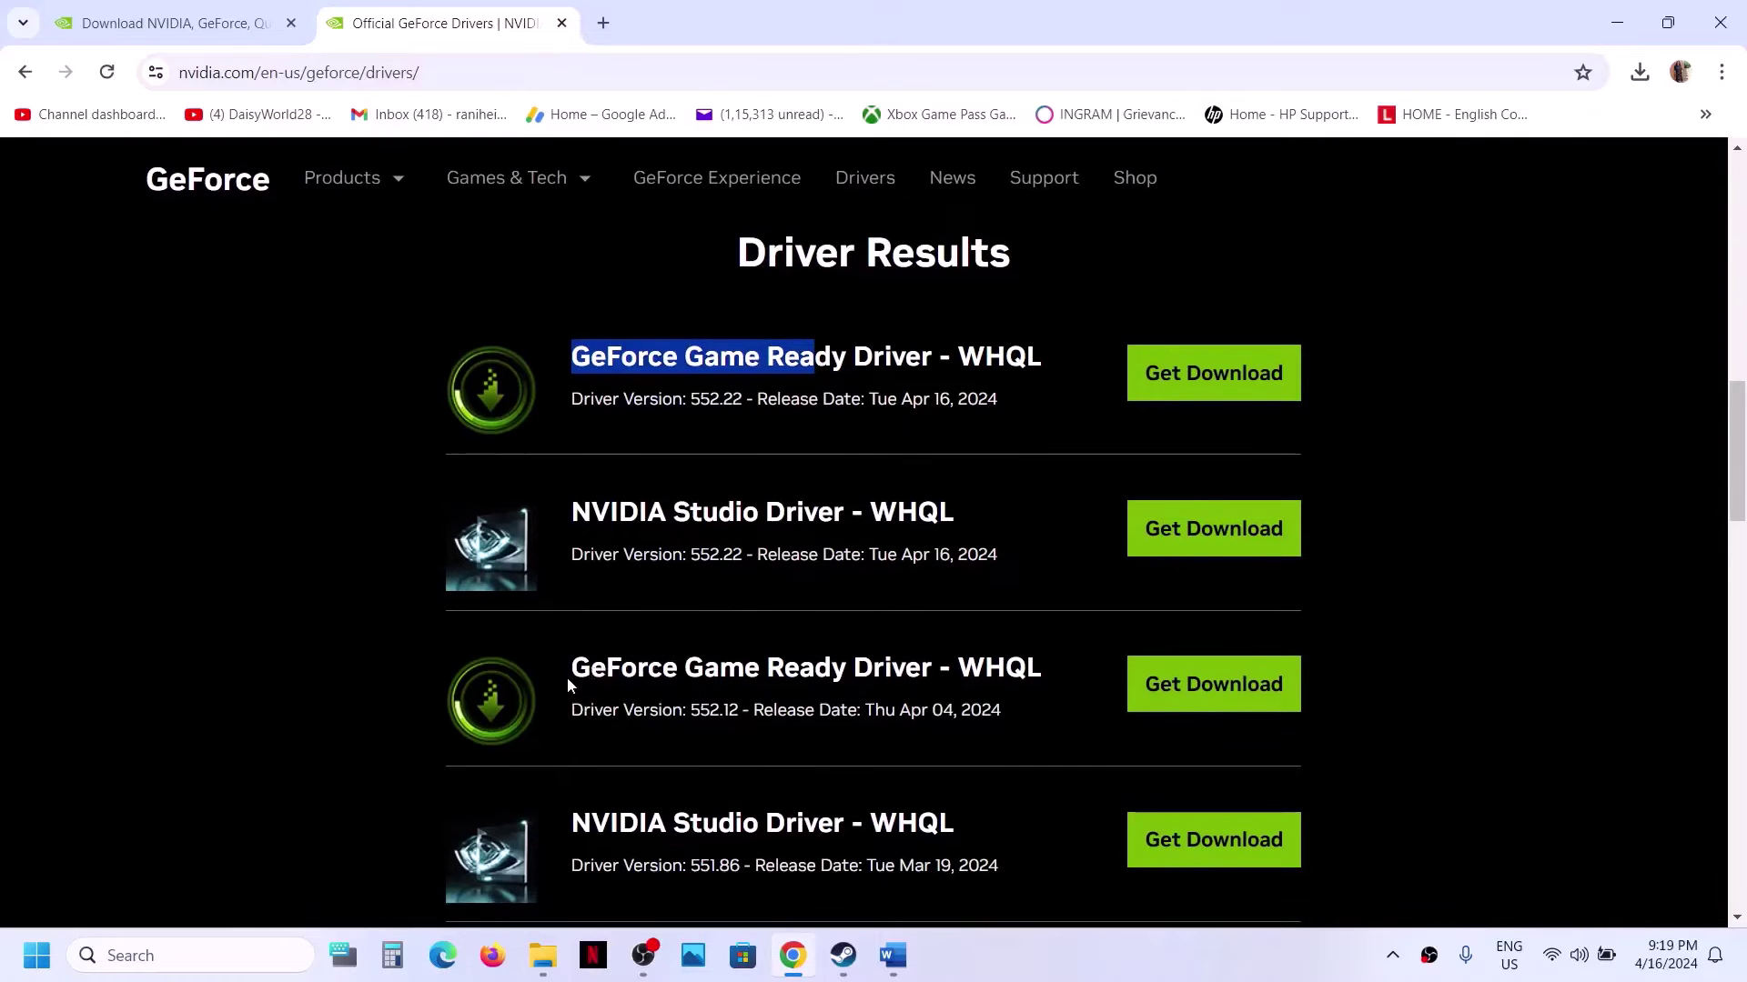
{"action": "left_click", "coordinate": [828, 667]}
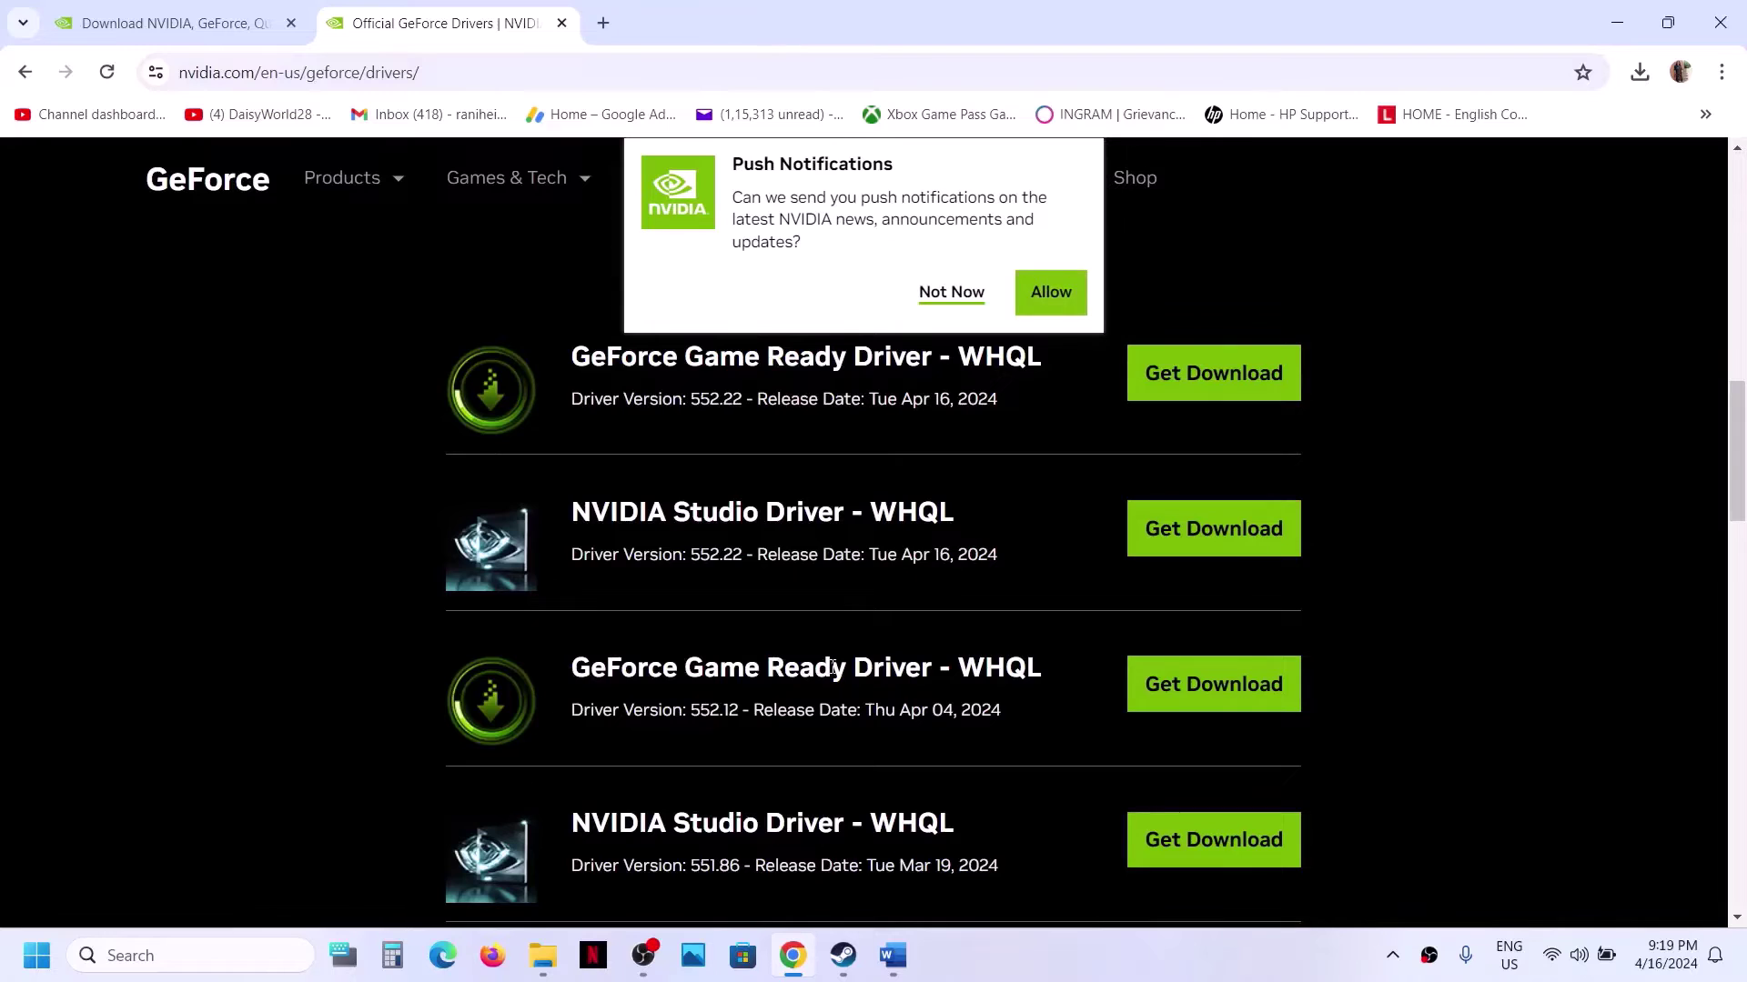
{"action": "scroll", "coordinate": [706, 723], "scroll_direction": "down", "scroll_amount": 1}
{"action": "scroll", "coordinate": [627, 777], "scroll_direction": "down", "scroll_amount": 1}
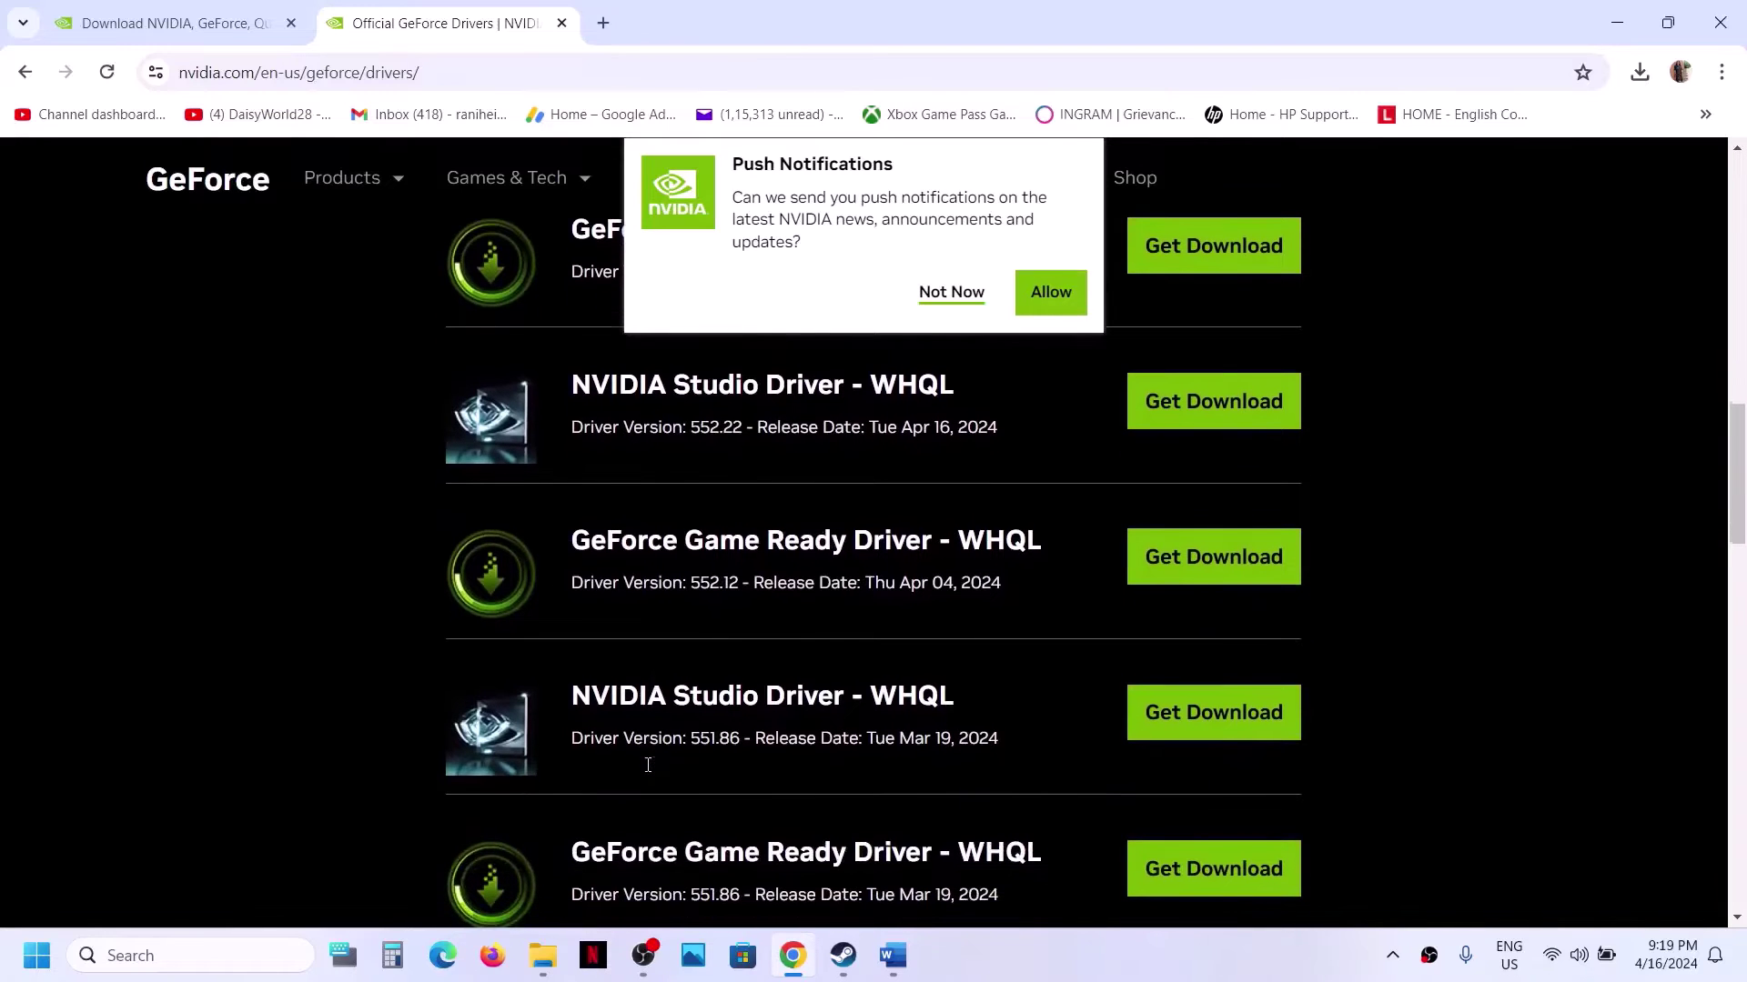
{"action": "left_click_drag", "start_coordinate": [591, 852], "coordinate": [798, 853]}
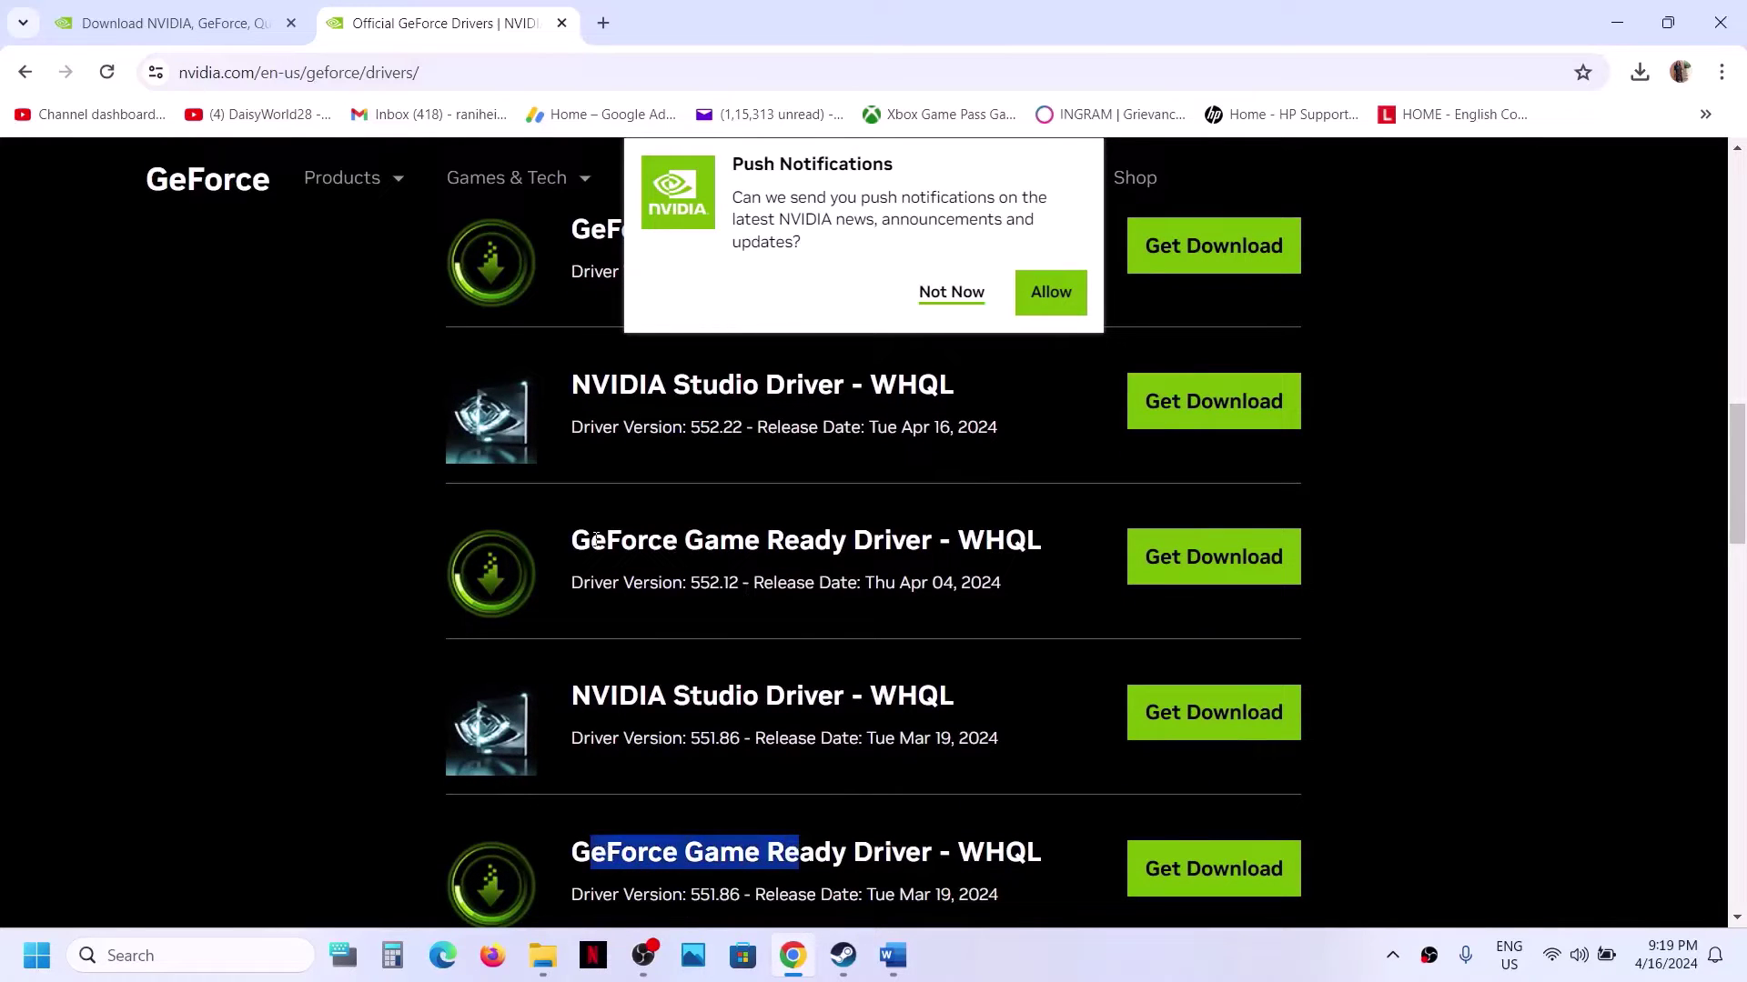
{"action": "left_click_drag", "start_coordinate": [596, 540], "coordinate": [966, 527]}
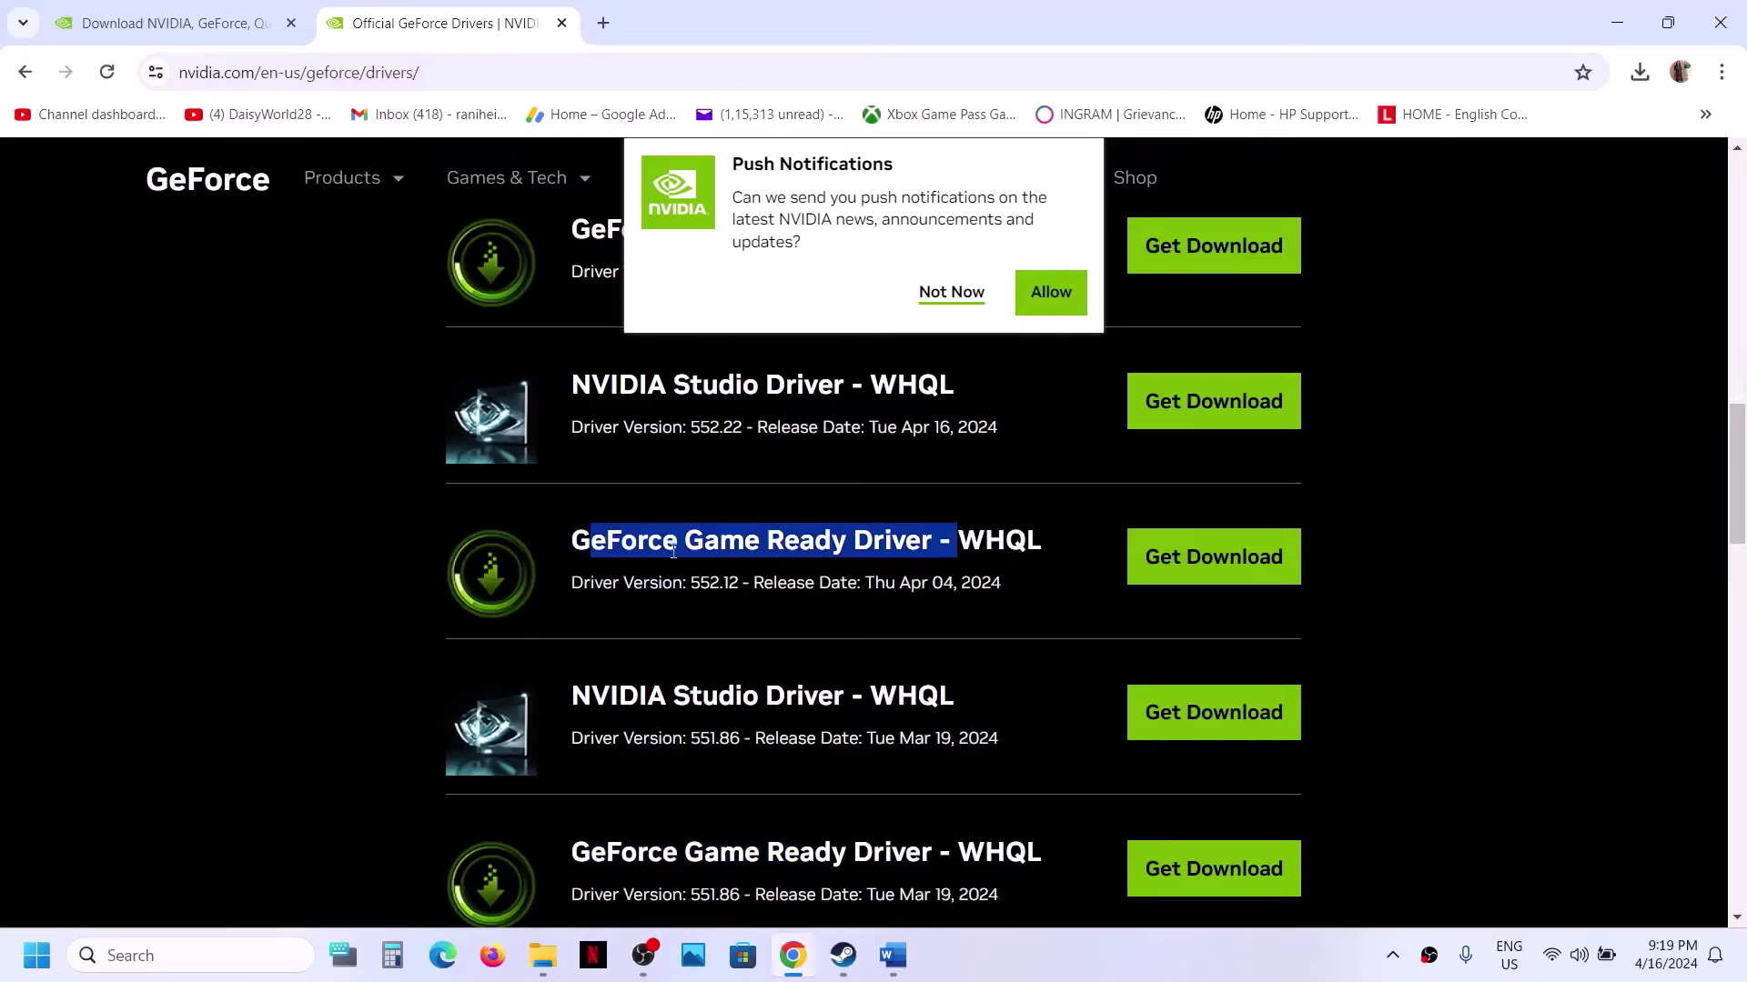
{"action": "left_click", "coordinate": [598, 549]}
{"action": "left_click_drag", "start_coordinate": [579, 544], "coordinate": [837, 544]}
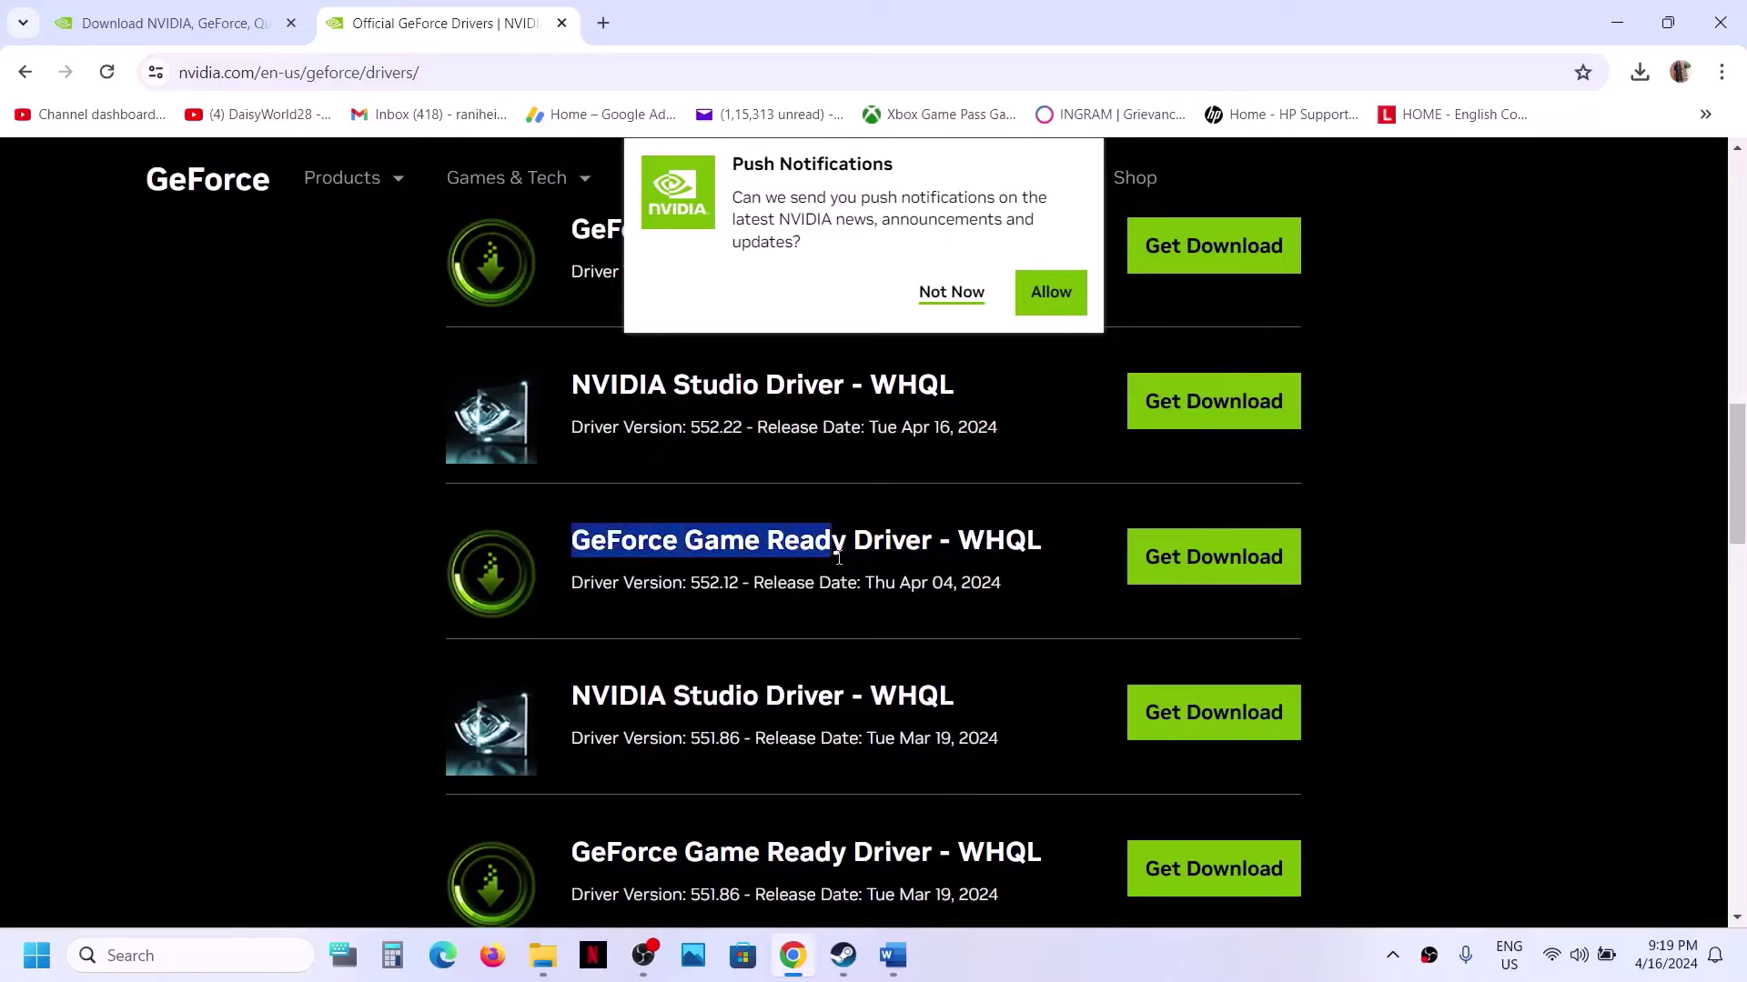
{"action": "left_click", "coordinate": [1219, 591]}
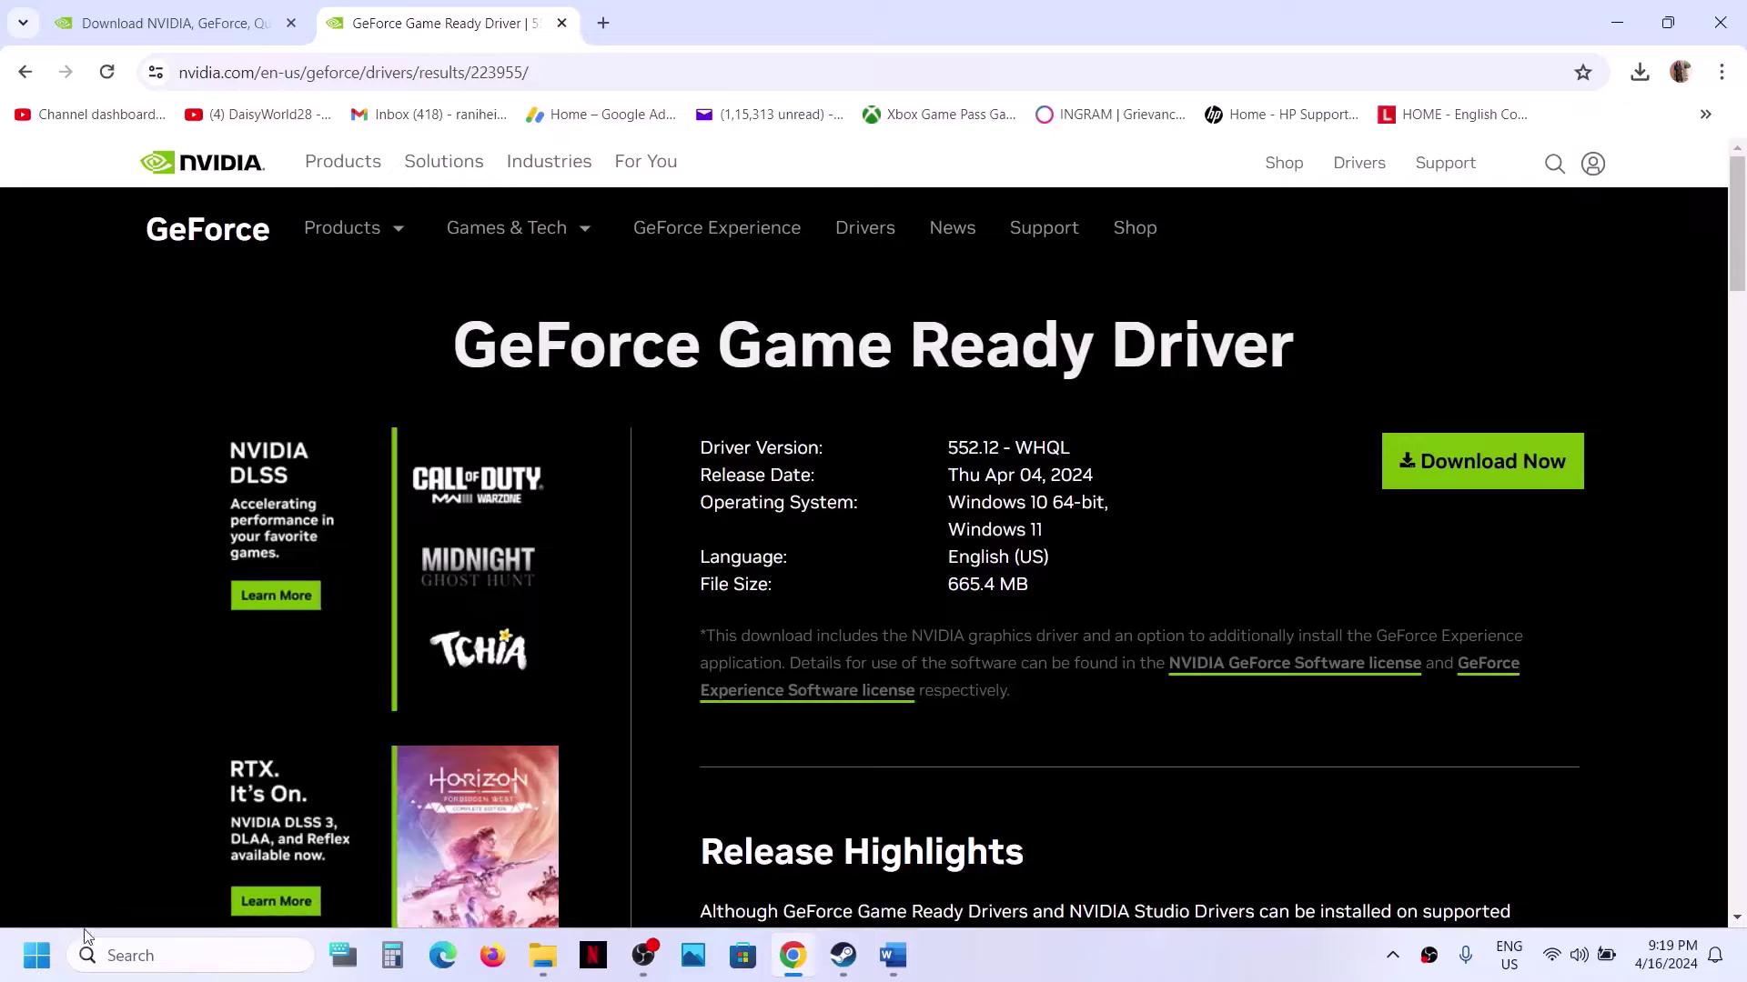
{"action": "left_click", "coordinate": [41, 962]}
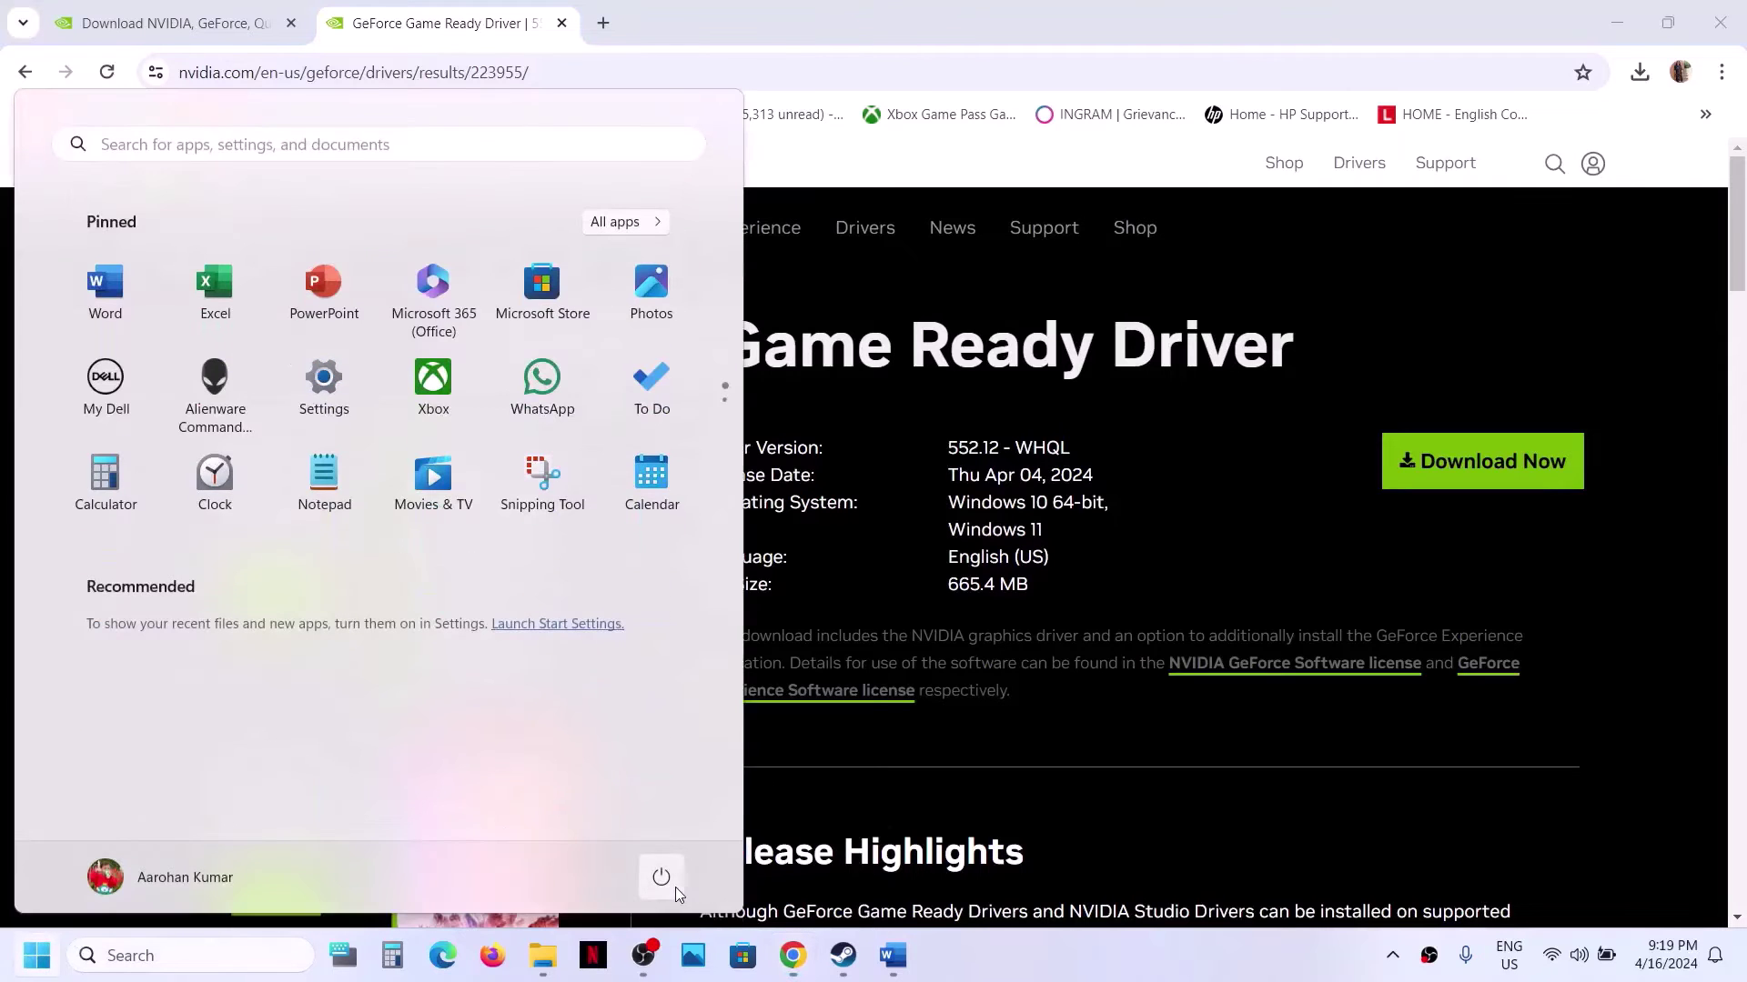
{"action": "left_click", "coordinate": [673, 884]}
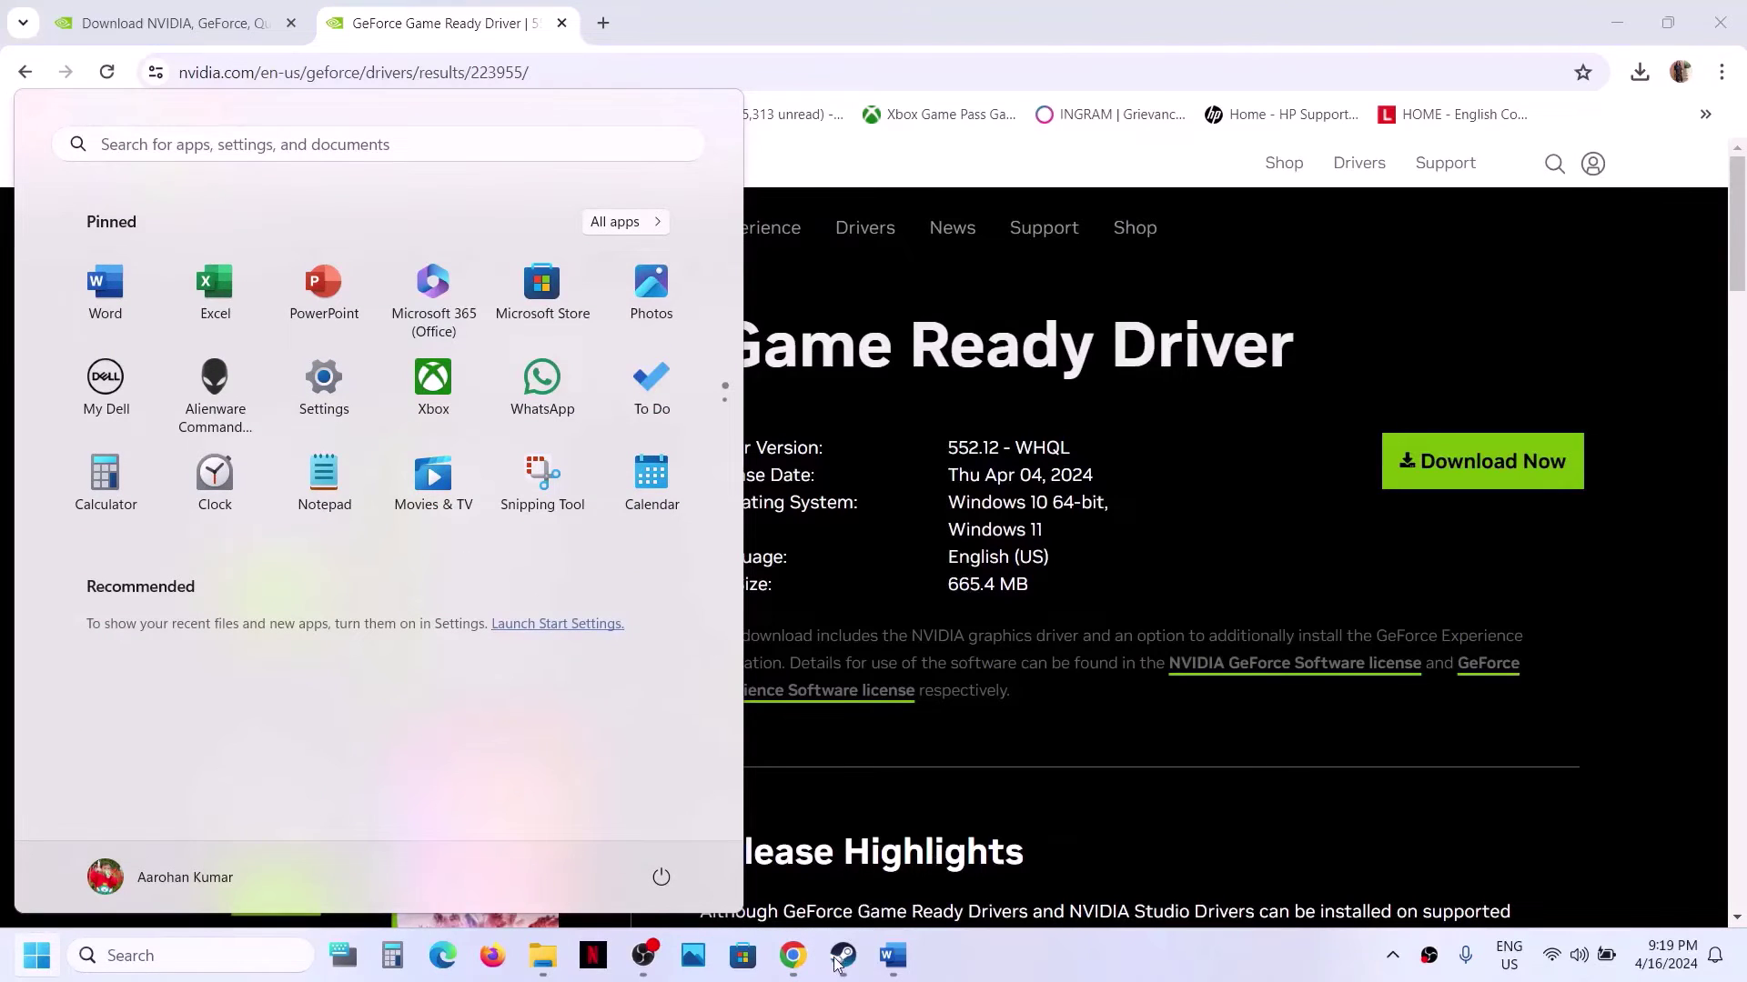
Switch back to the Word document and highlight Step 13's heading, "Increase the Virtual Memory".
{"action": "left_click", "coordinate": [843, 955]}
{"action": "left_click", "coordinate": [892, 957]}
{"action": "scroll", "coordinate": [603, 505], "scroll_direction": "up", "scroll_amount": 5}
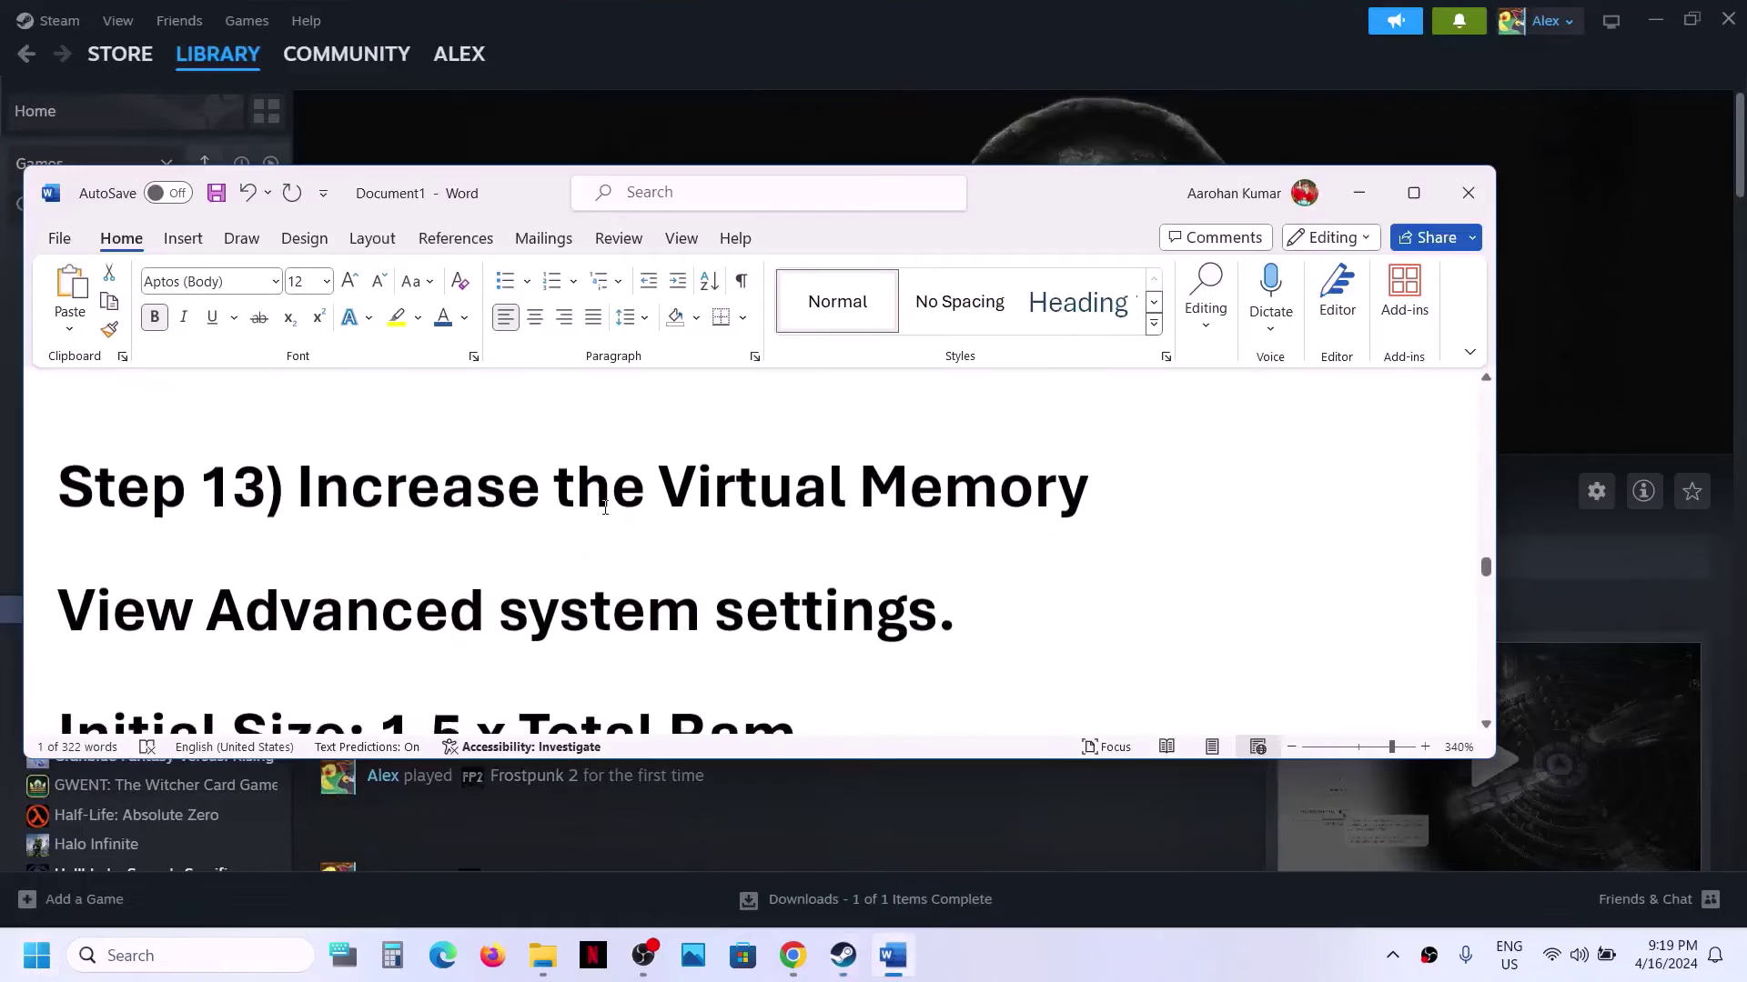
{"action": "left_click_drag", "start_coordinate": [294, 490], "coordinate": [1096, 510]}
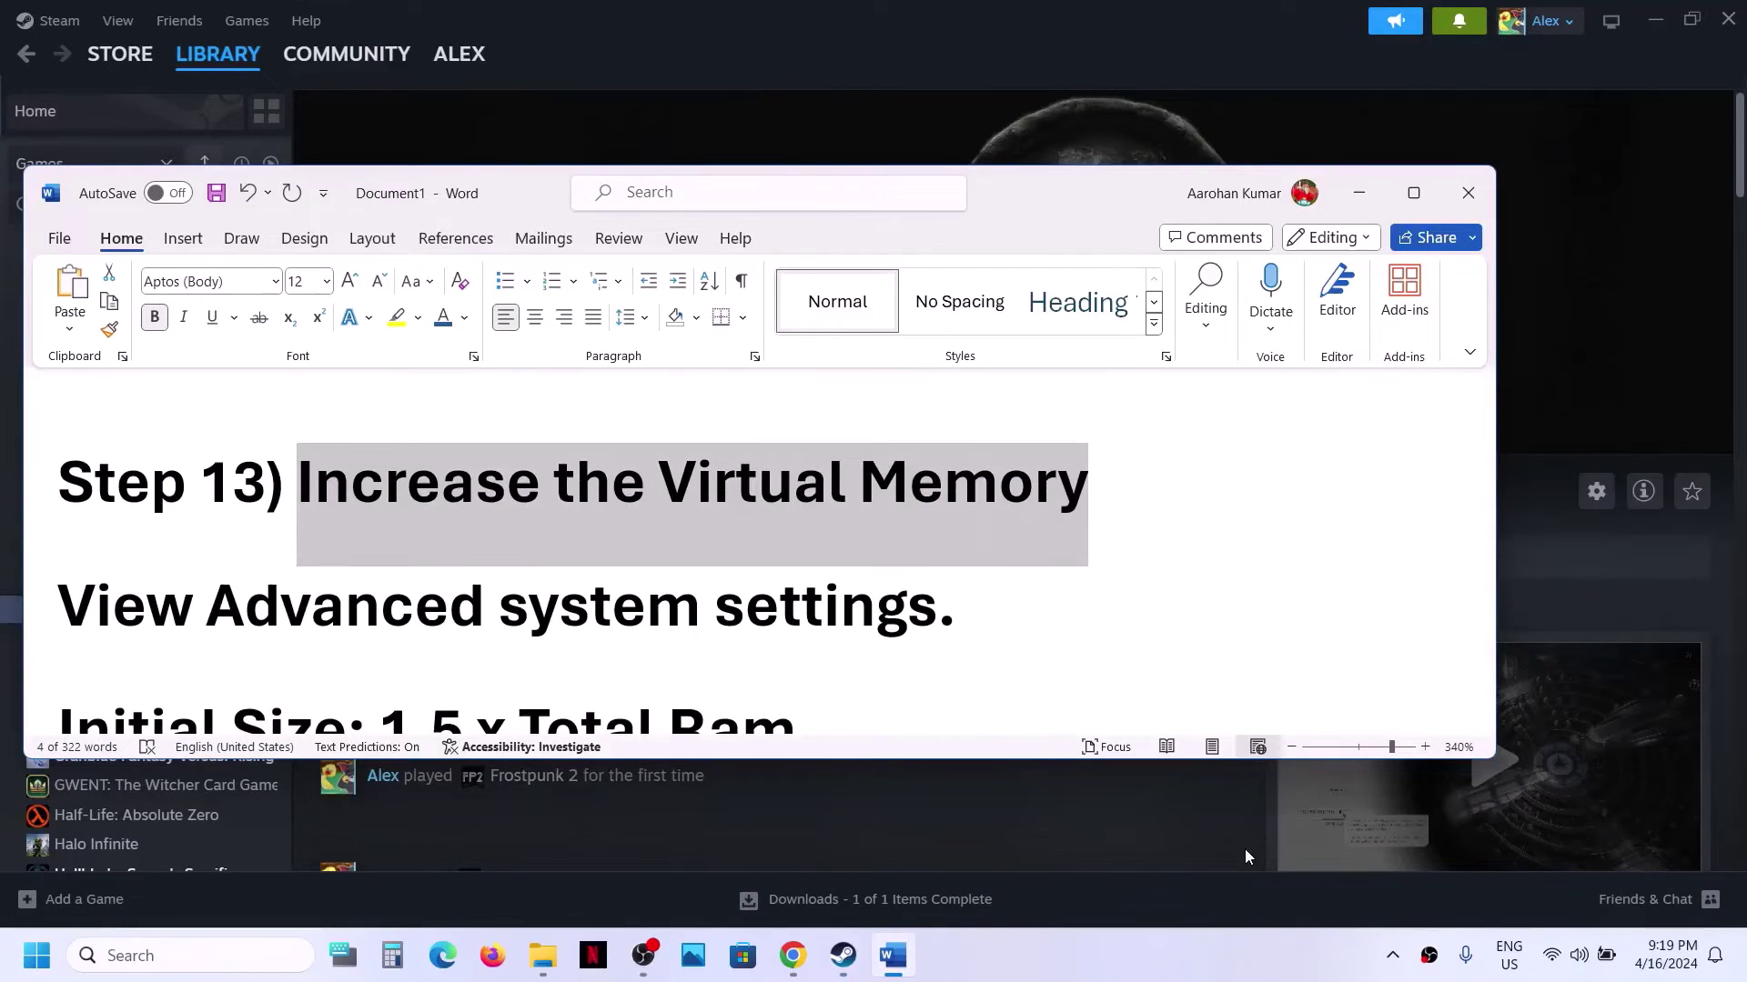
Copy "View Advanced system settings" from the Word notes, search Windows for it, and open the Performance Options from System Properties.
{"action": "key", "text": "alt+Tab"}
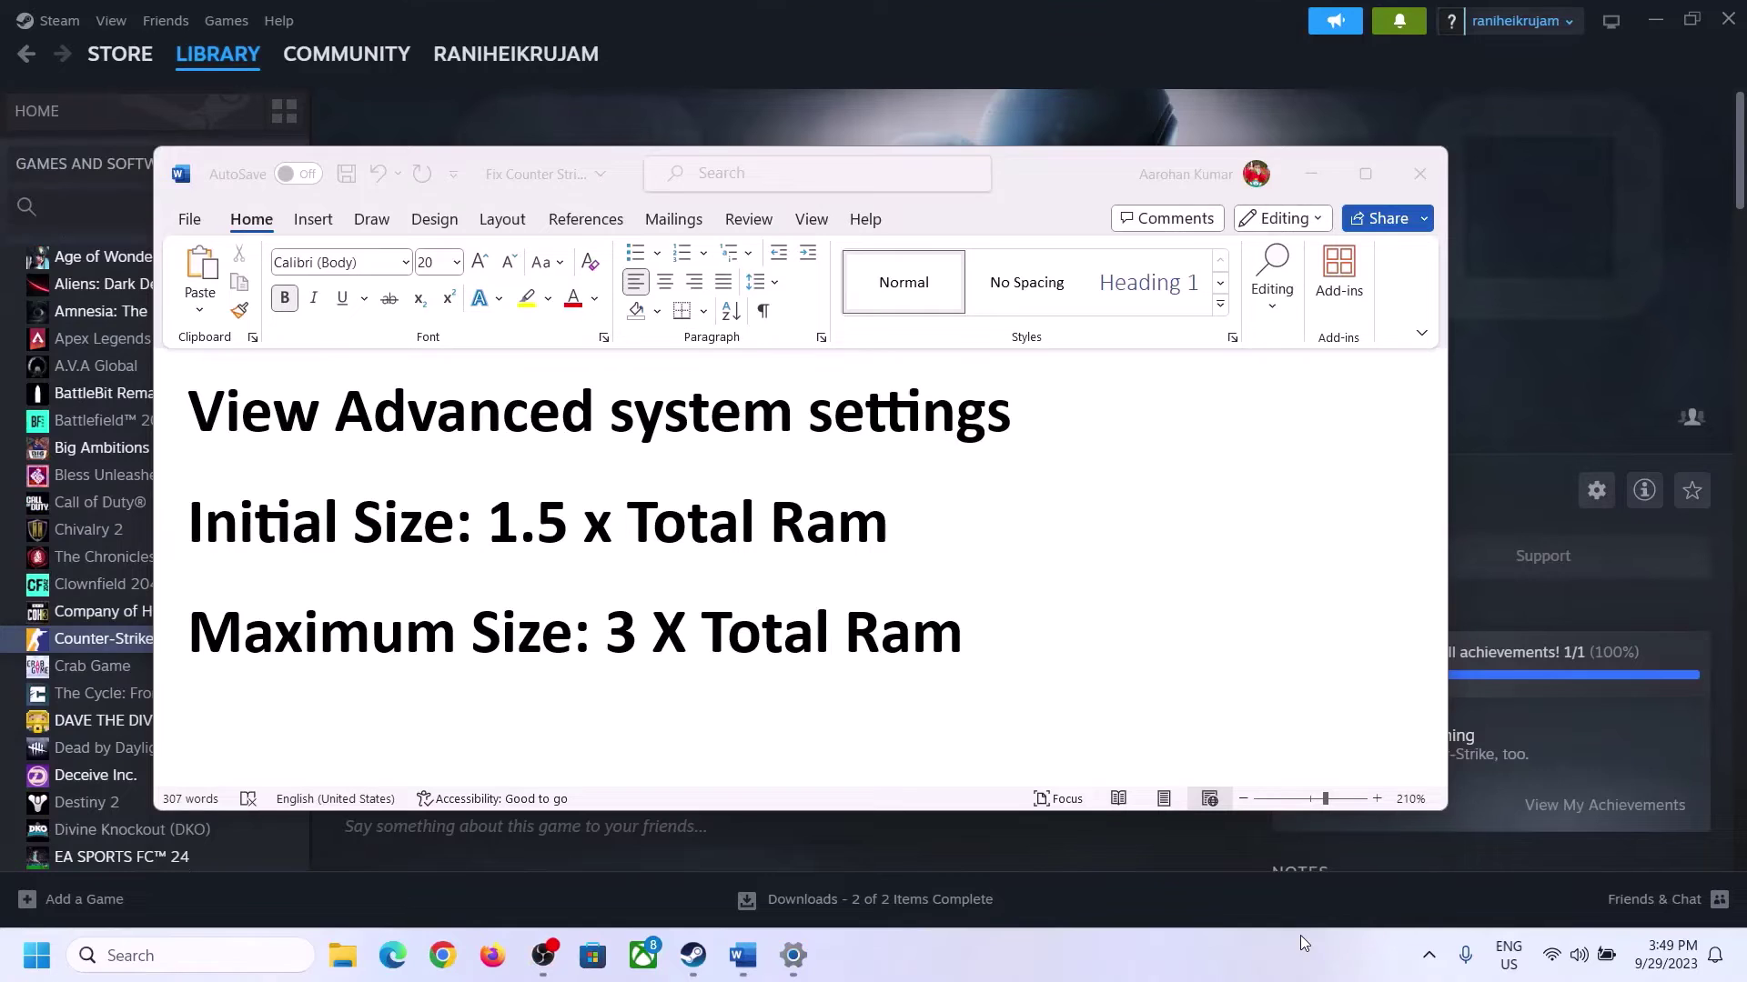
{"action": "left_click", "coordinate": [246, 422]}
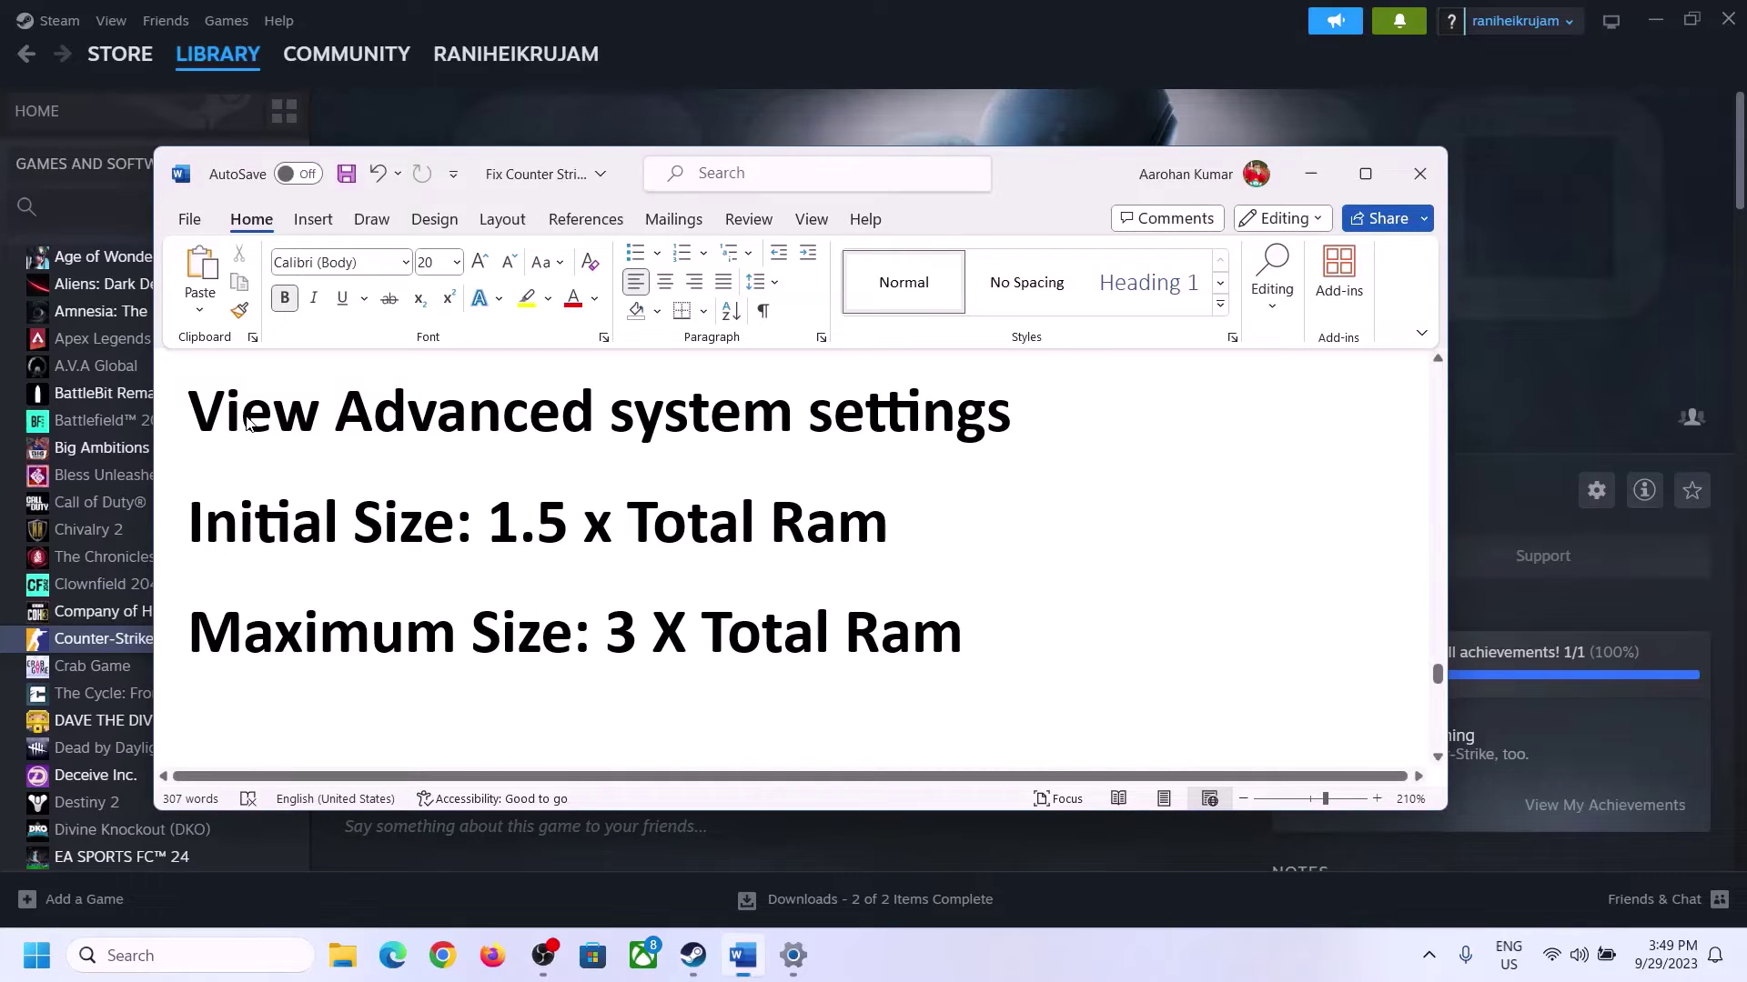
{"action": "left_click_drag", "start_coordinate": [206, 419], "coordinate": [956, 440]}
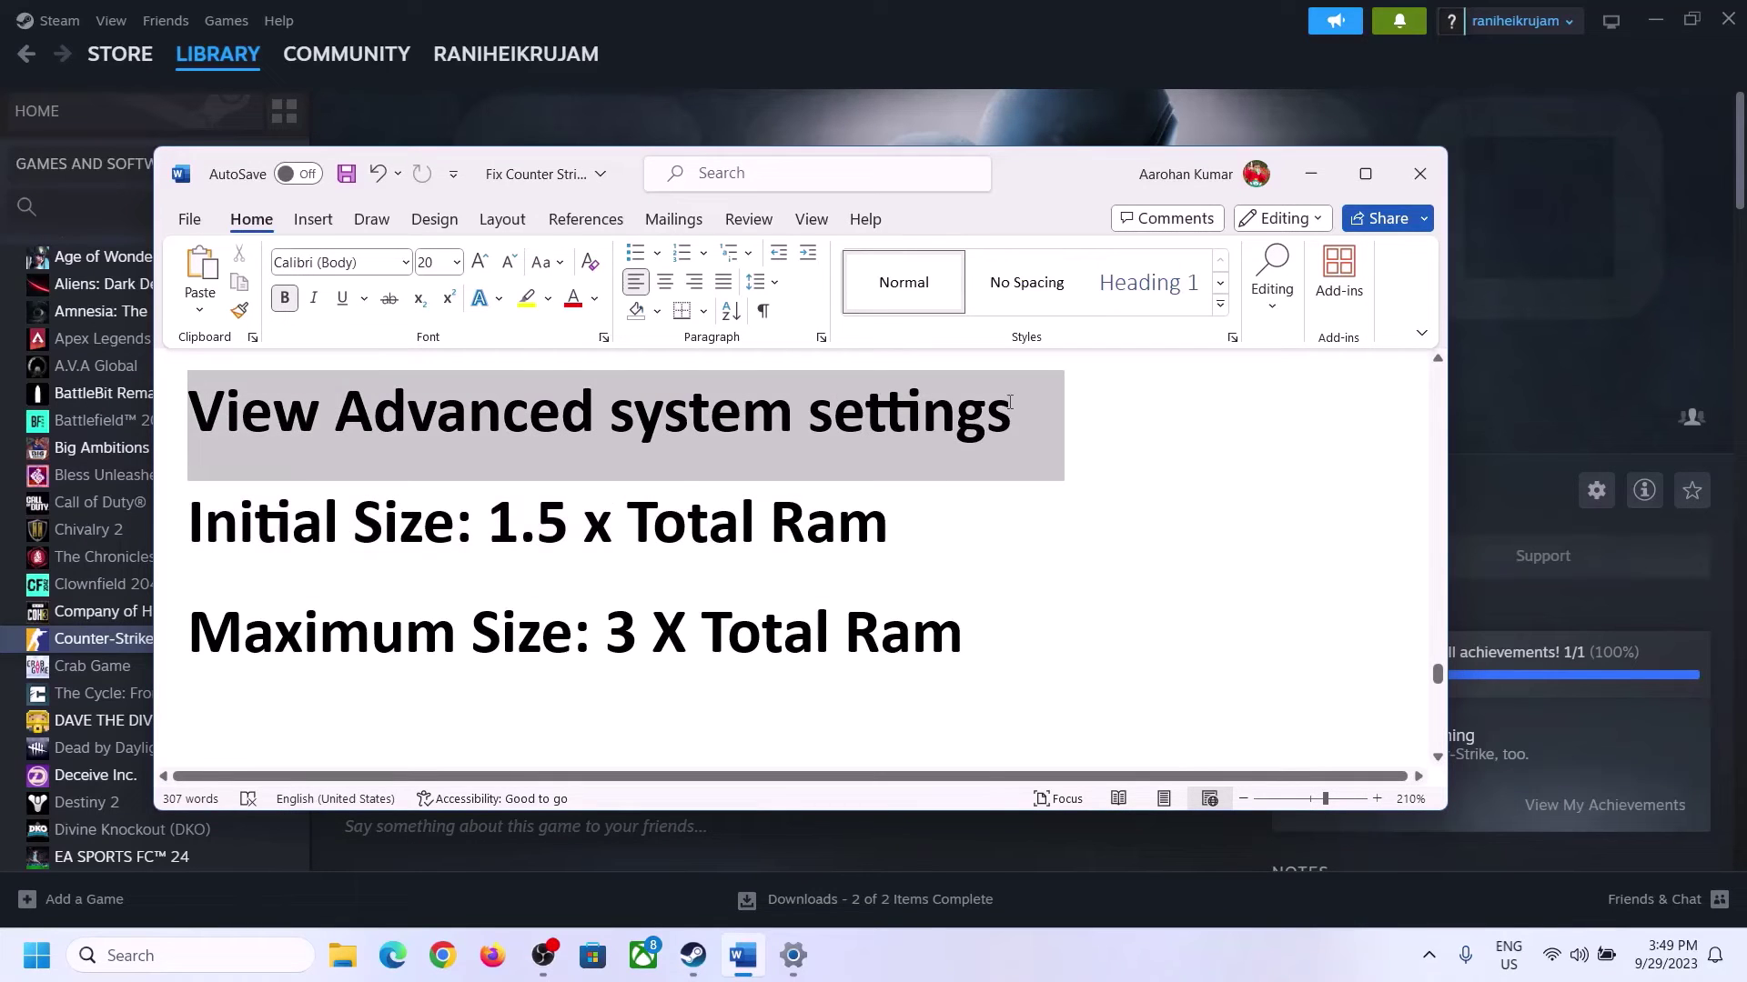
{"action": "key", "text": "ctrl+c"}
{"action": "left_click", "coordinate": [208, 954]}
{"action": "key", "text": "ctrl+v"}
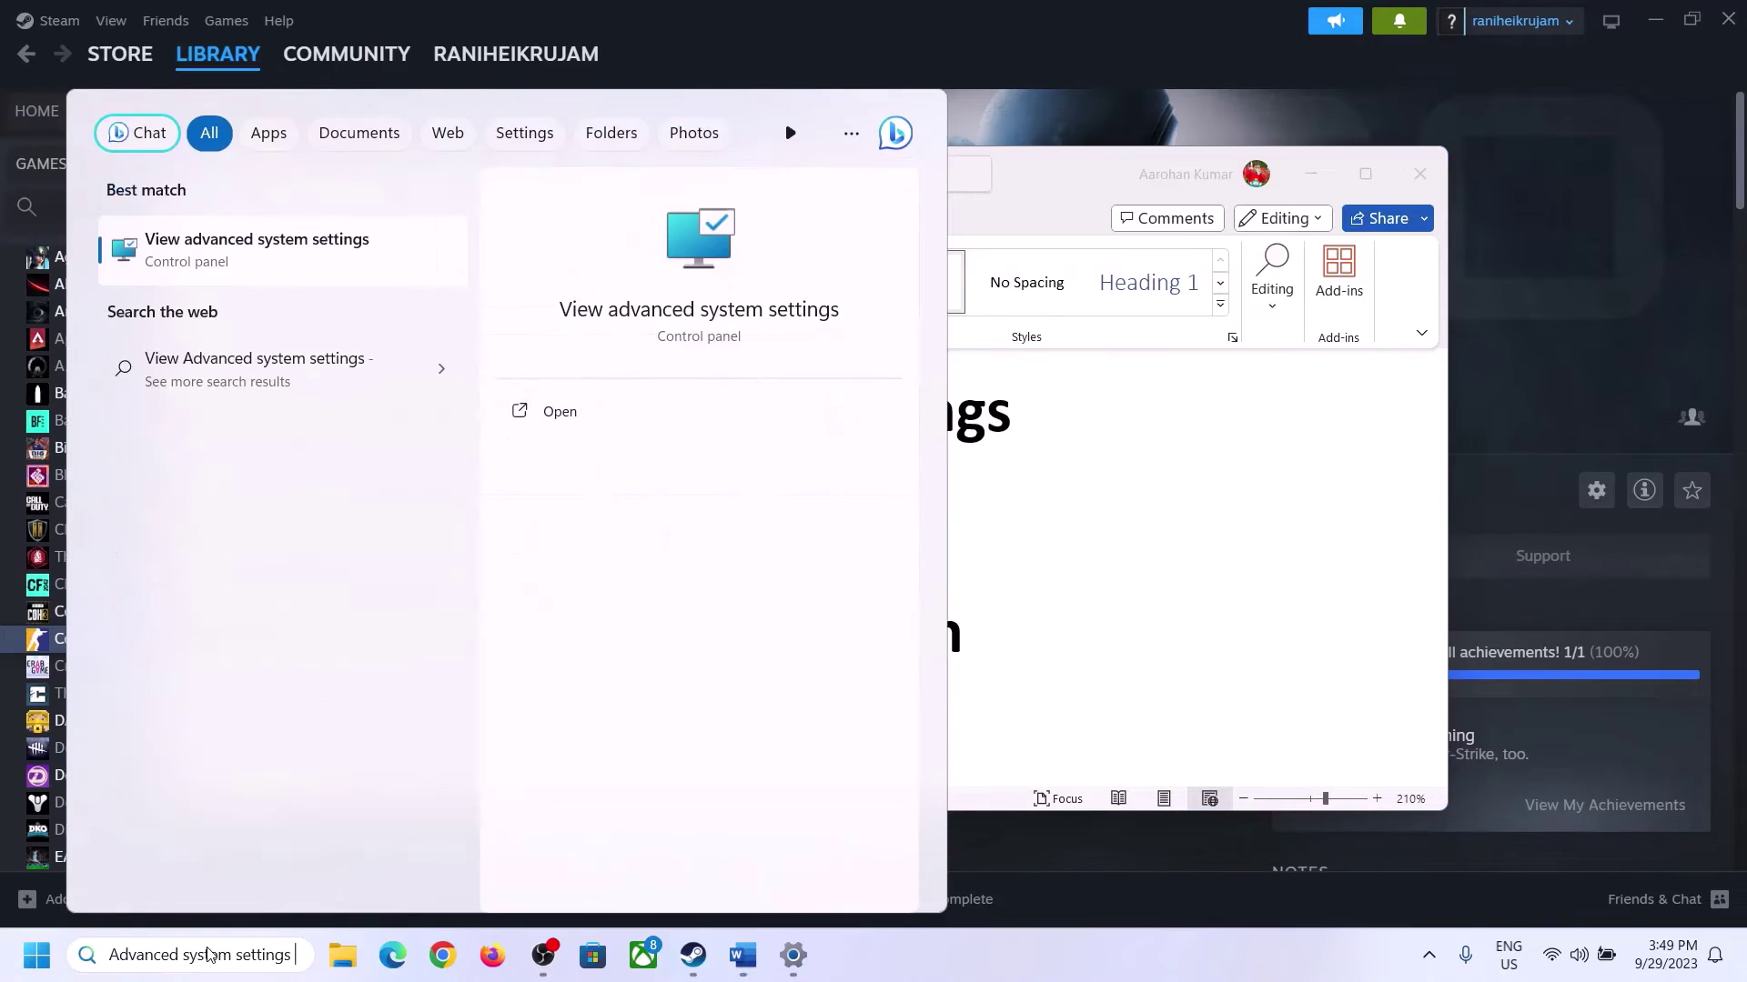
{"action": "left_click", "coordinate": [247, 262]}
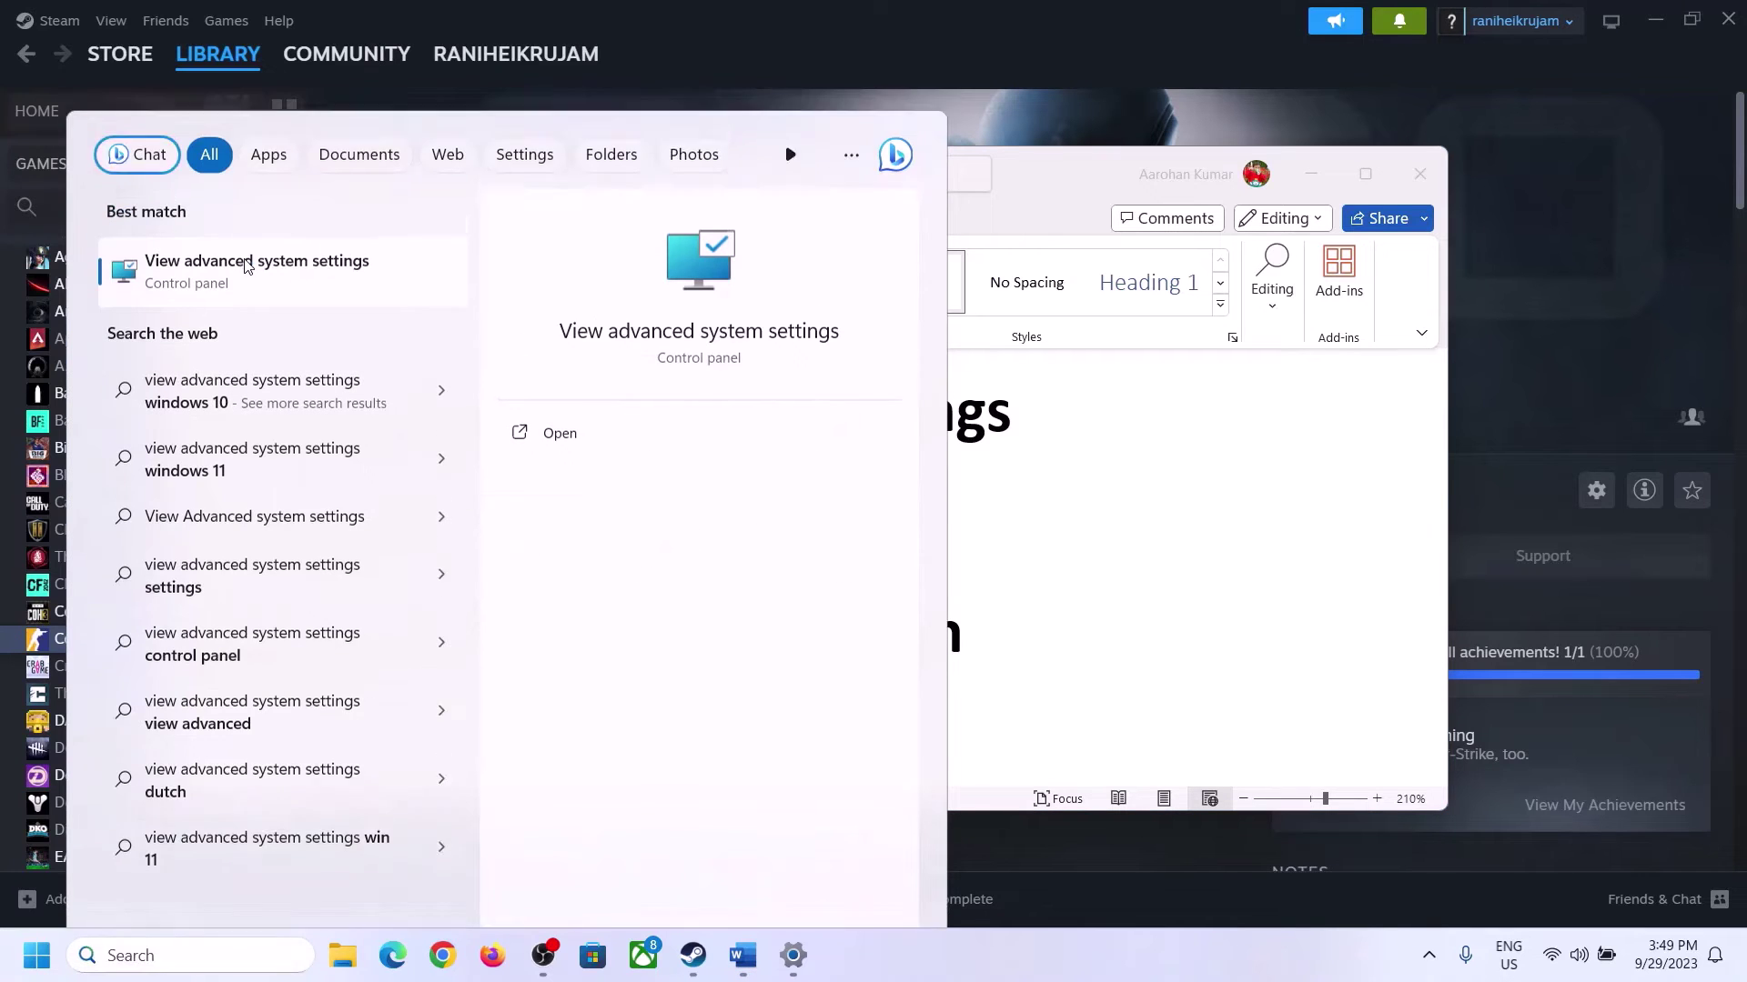
{"action": "left_click_drag", "start_coordinate": [361, 179], "coordinate": [781, 314]}
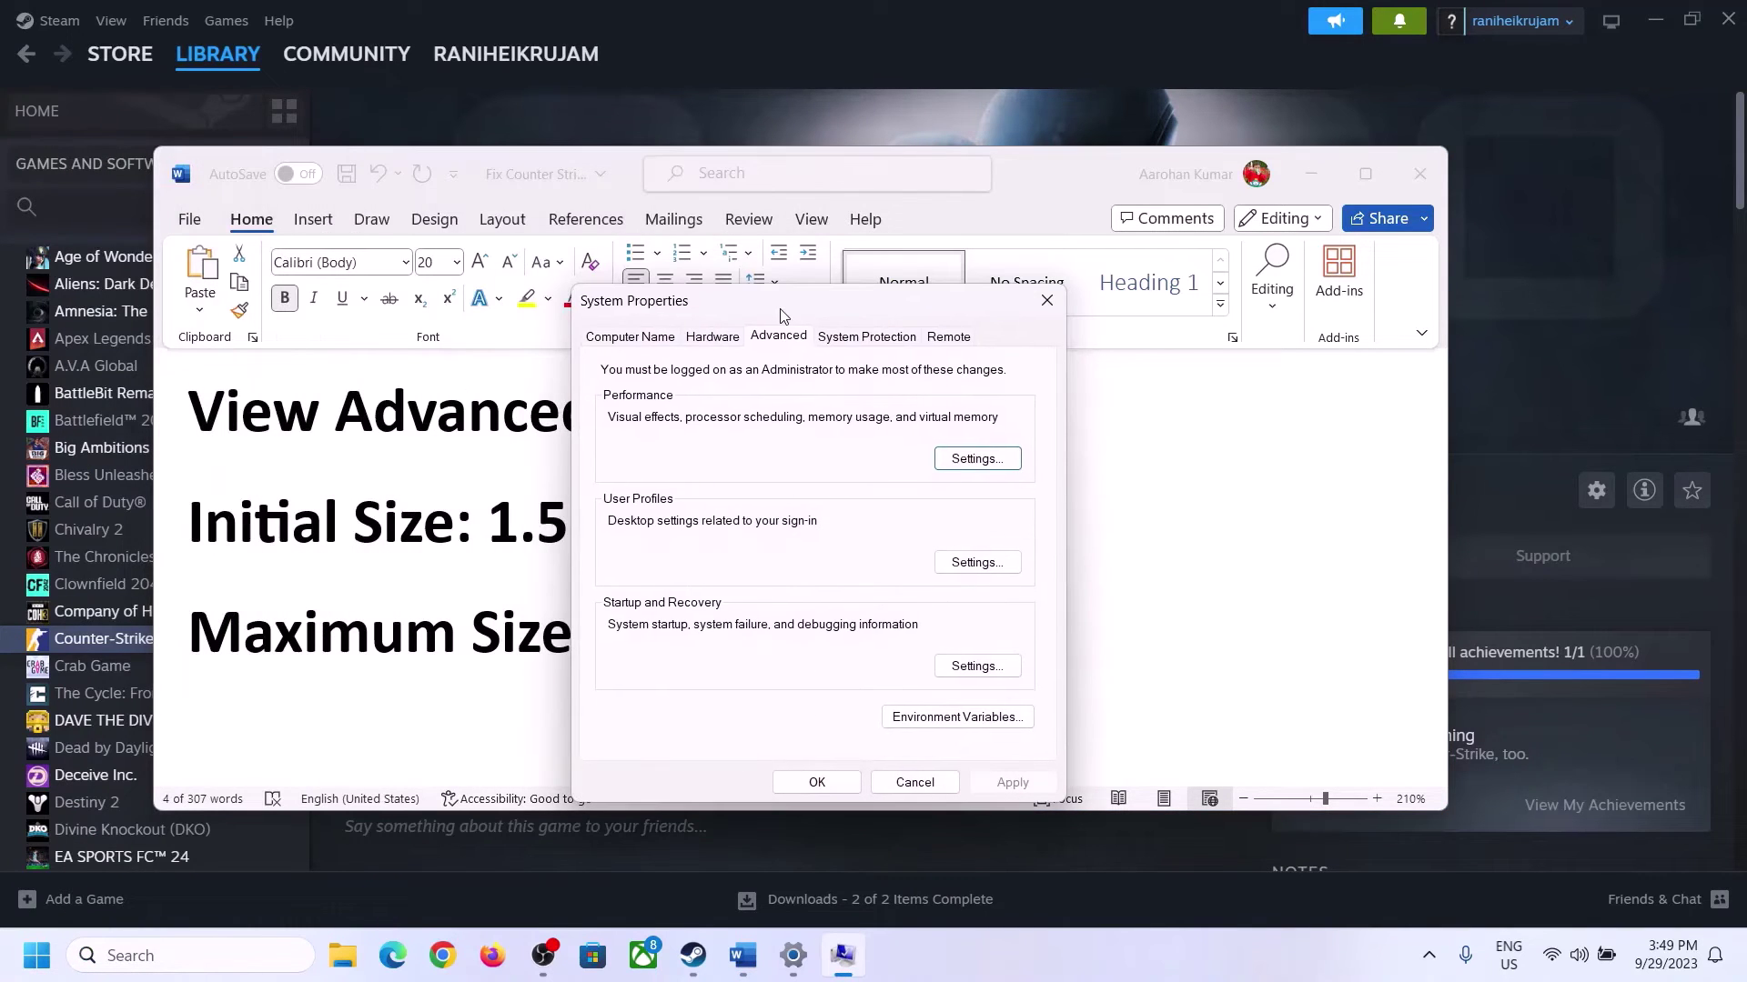
{"action": "left_click", "coordinate": [977, 460]}
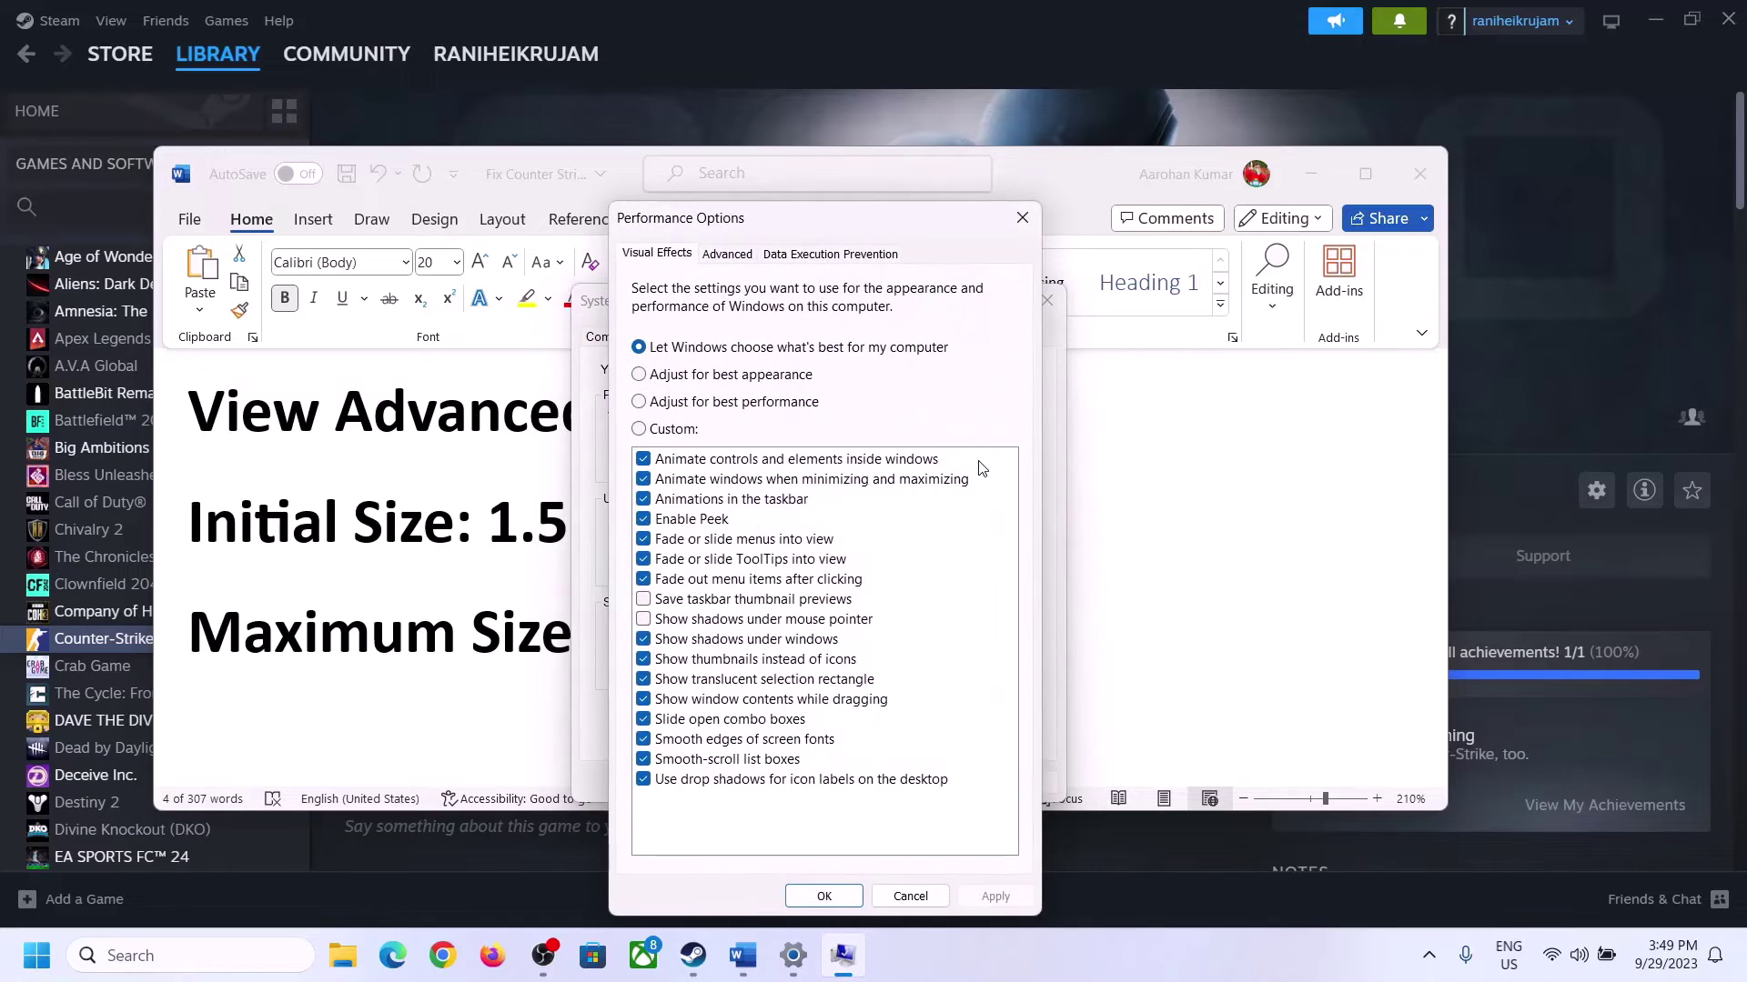
Open the Virtual Memory settings, turn off automatic paging file management for all drives, and choose a custom size for drive C:.
{"action": "left_click", "coordinate": [728, 255]}
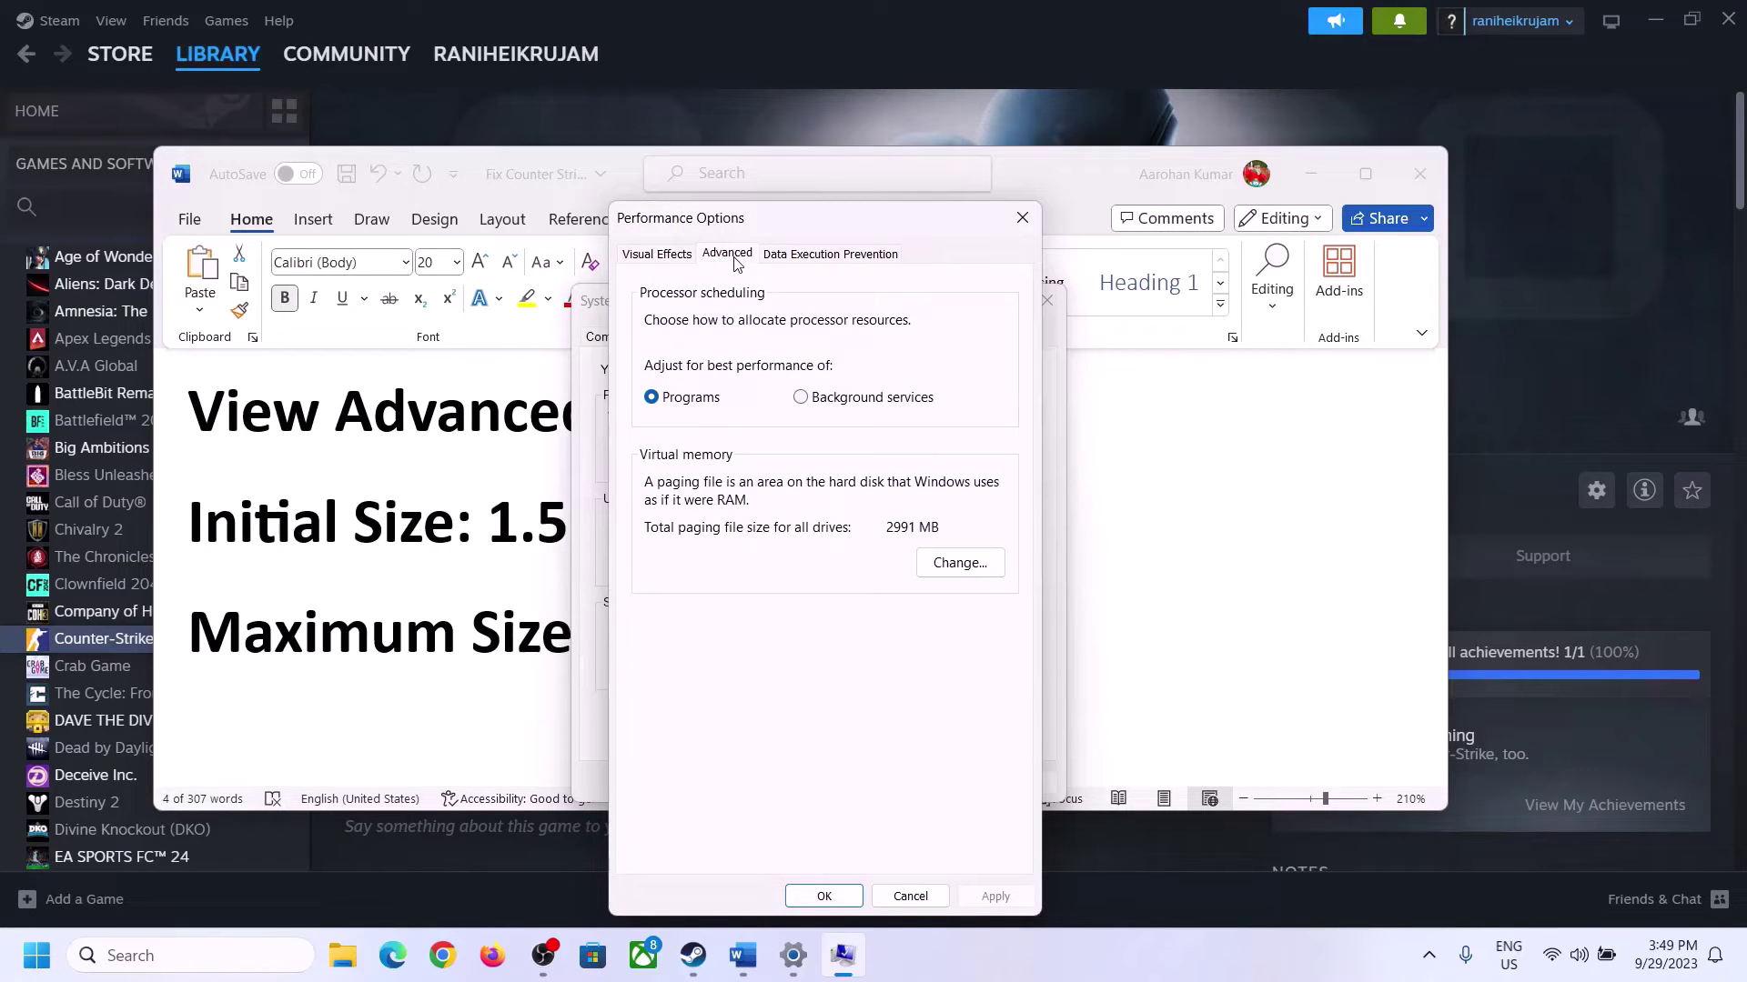
{"action": "left_click", "coordinate": [965, 564]}
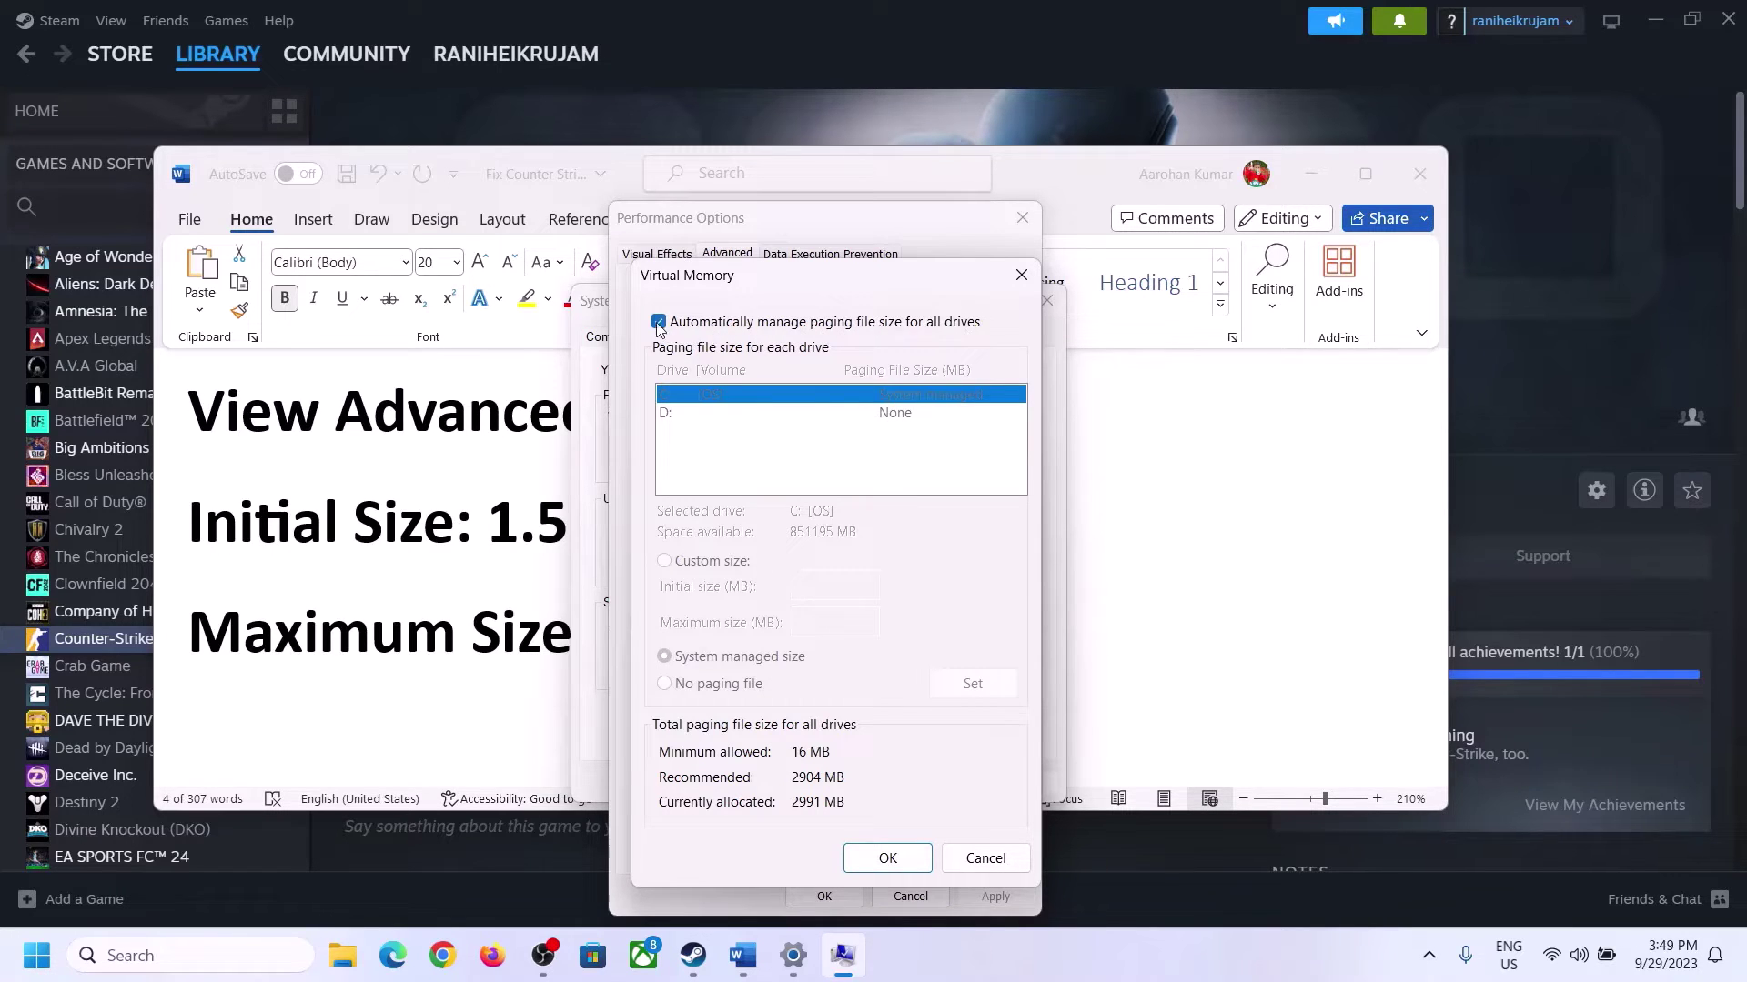
{"action": "left_click", "coordinate": [659, 323]}
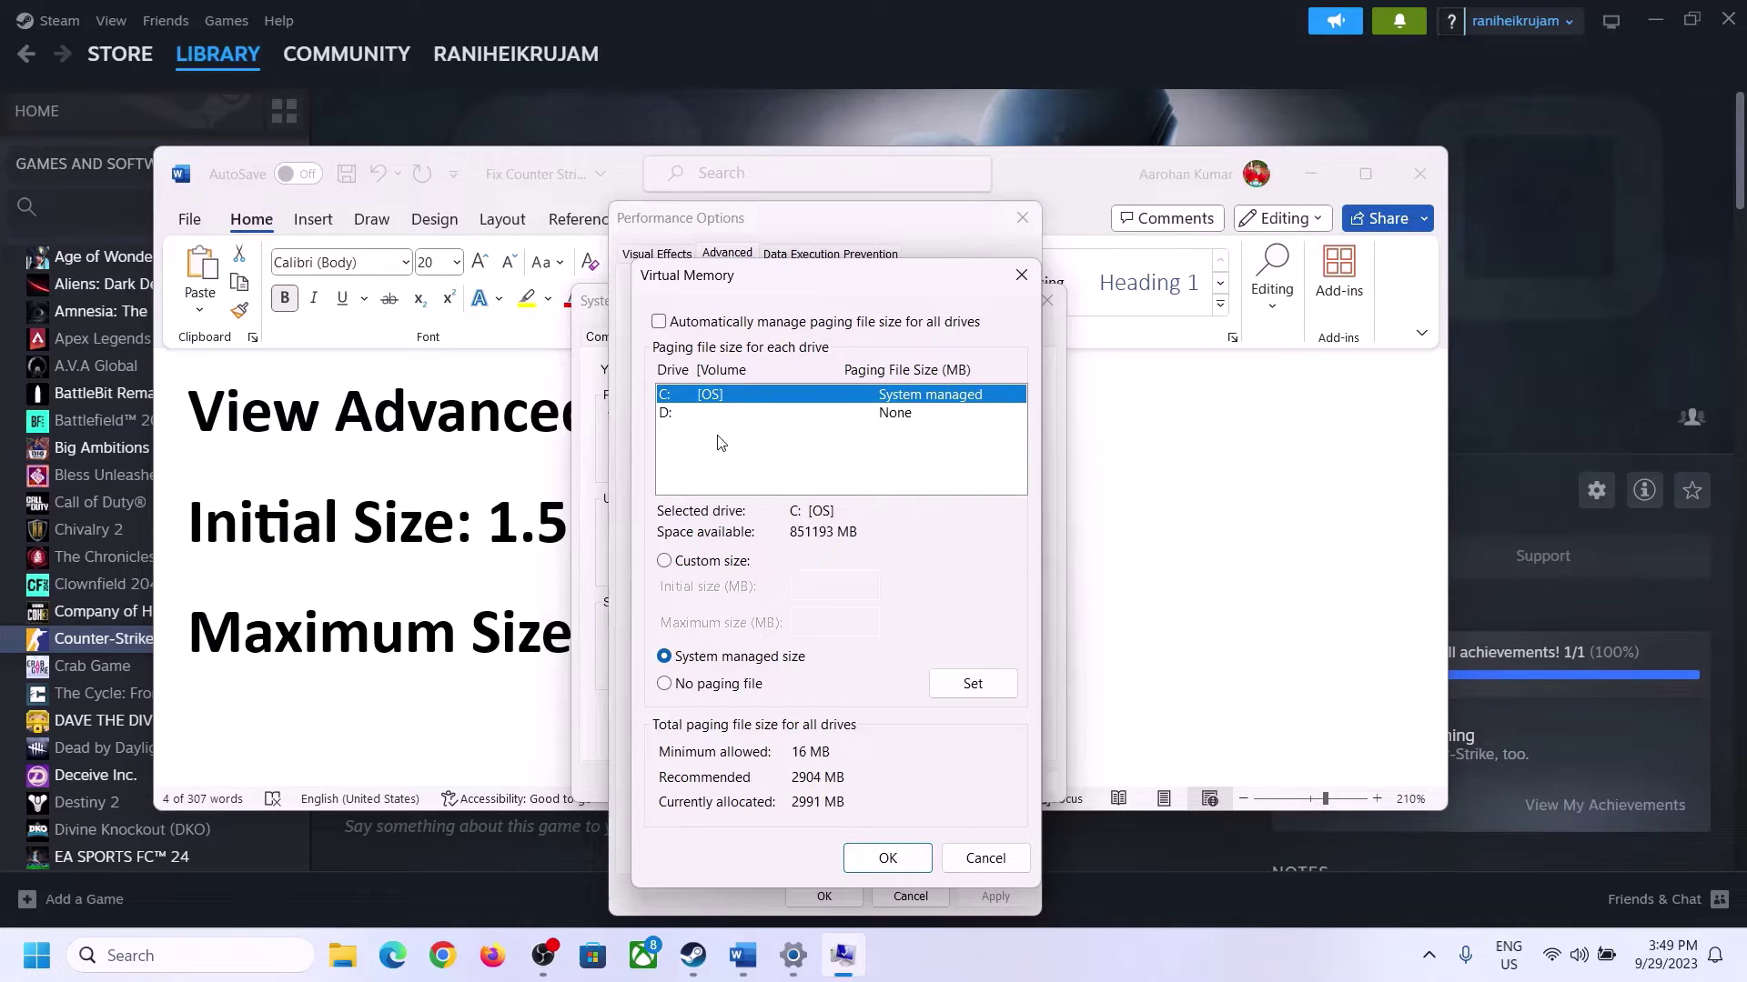
{"action": "left_click", "coordinate": [665, 562]}
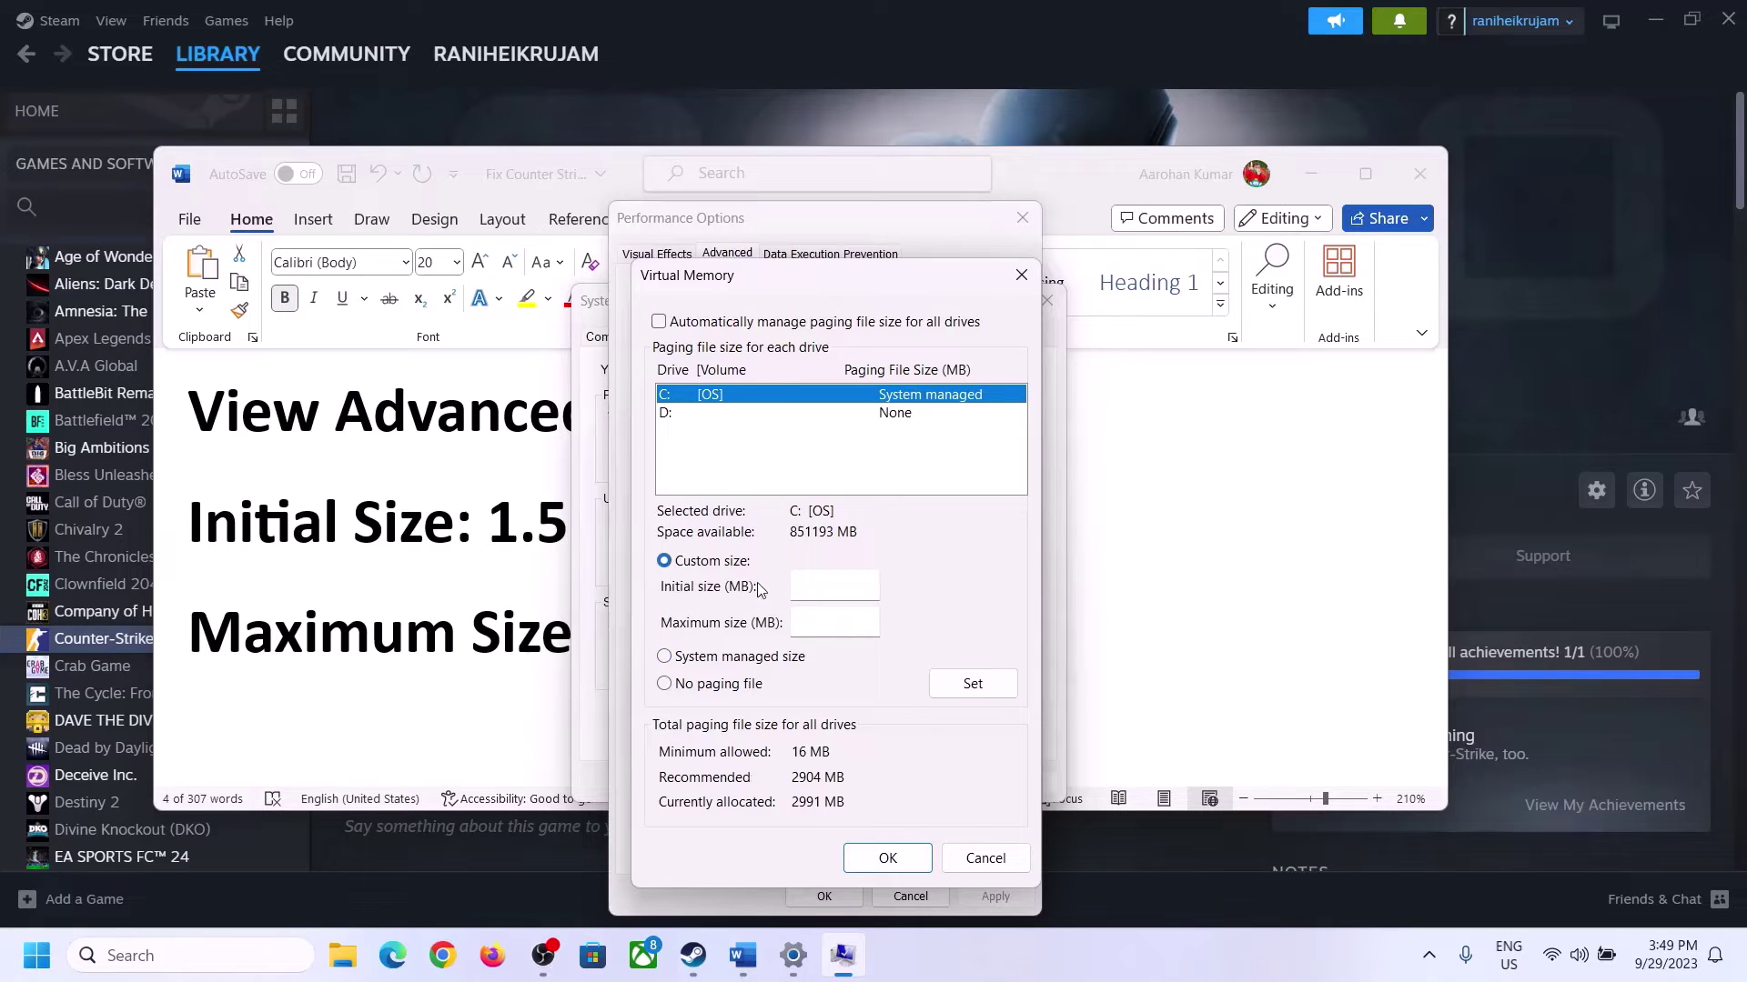
{"action": "left_click", "coordinate": [836, 586]}
Highlight "1.5 x Total Ram" in the Word notes, and look up the installed RAM on the Settings About page.
{"action": "left_click", "coordinate": [472, 543]}
{"action": "left_click_drag", "start_coordinate": [489, 543], "coordinate": [809, 543]}
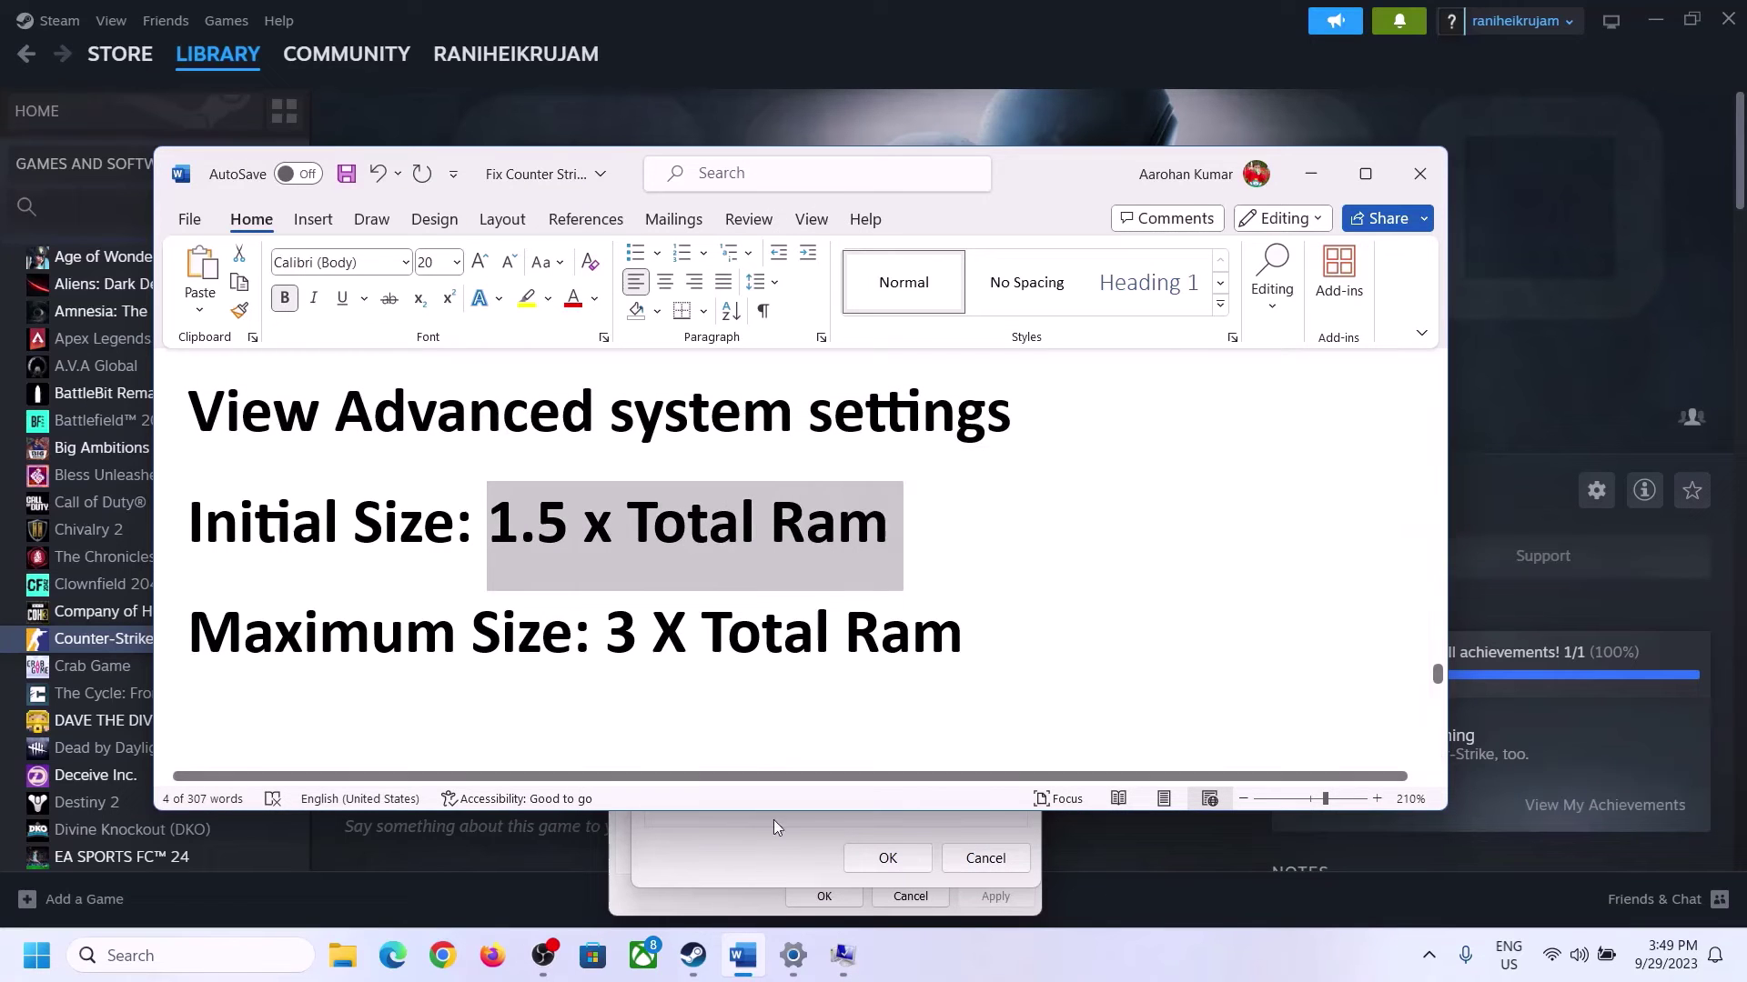
{"action": "left_click", "coordinate": [794, 957]}
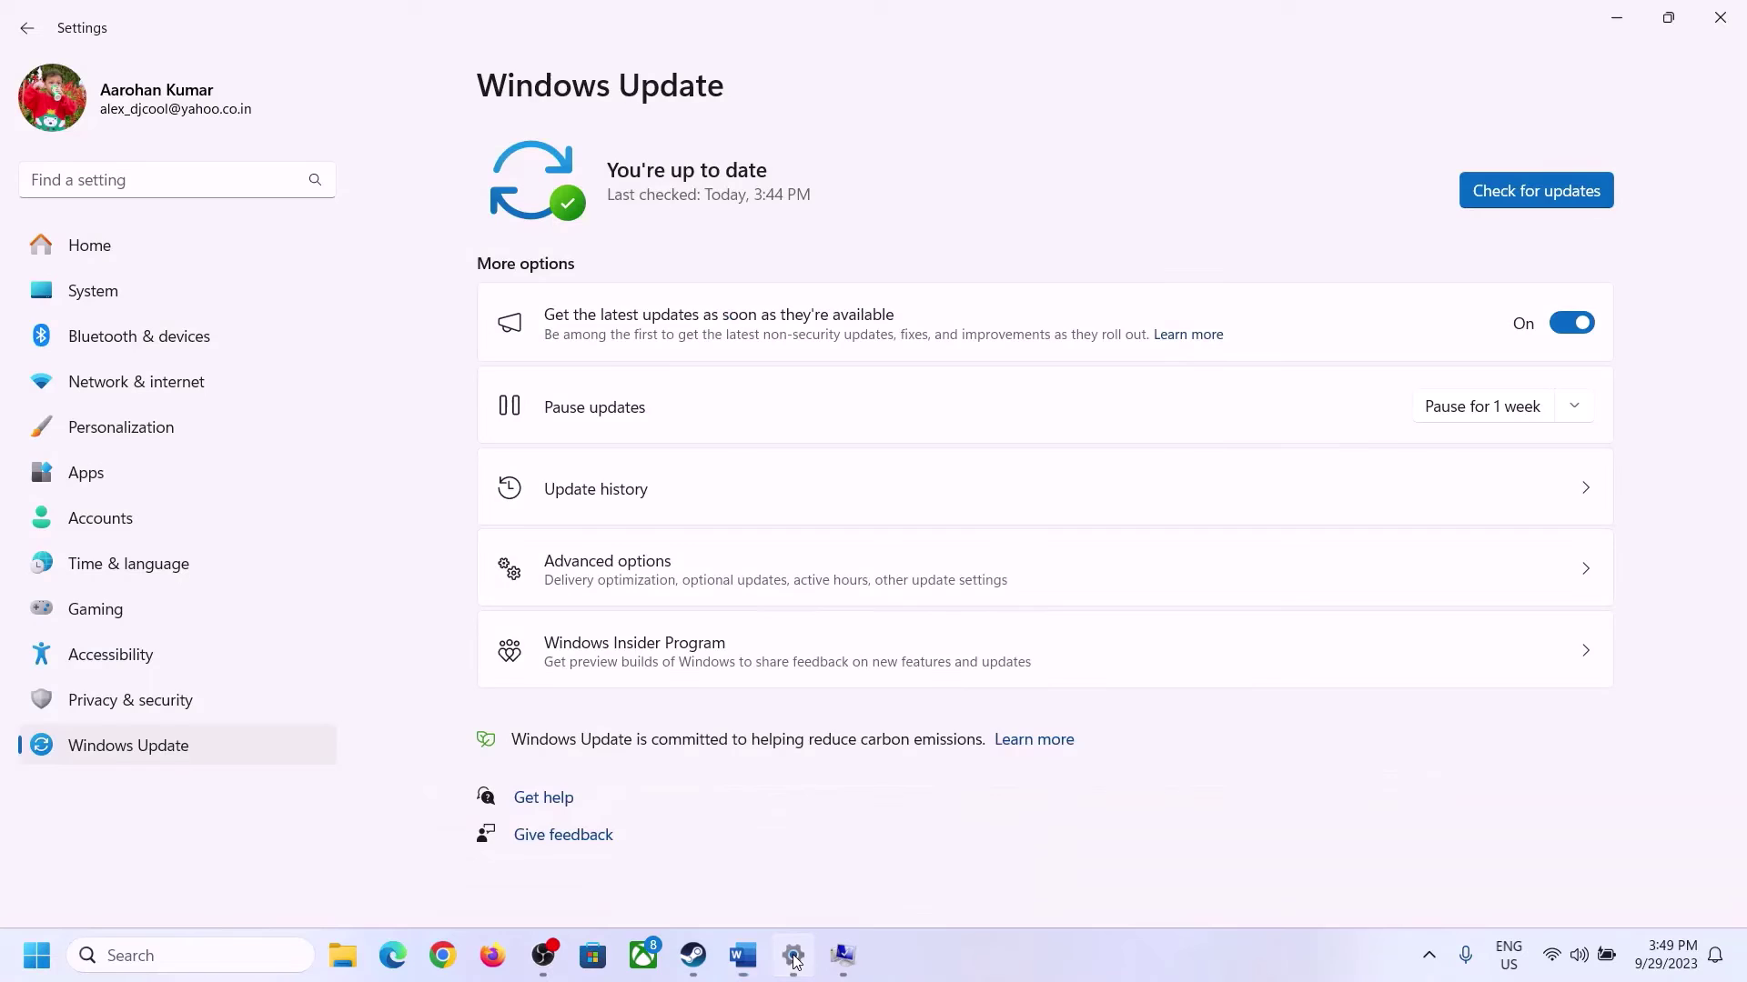
{"action": "left_click", "coordinate": [76, 299]}
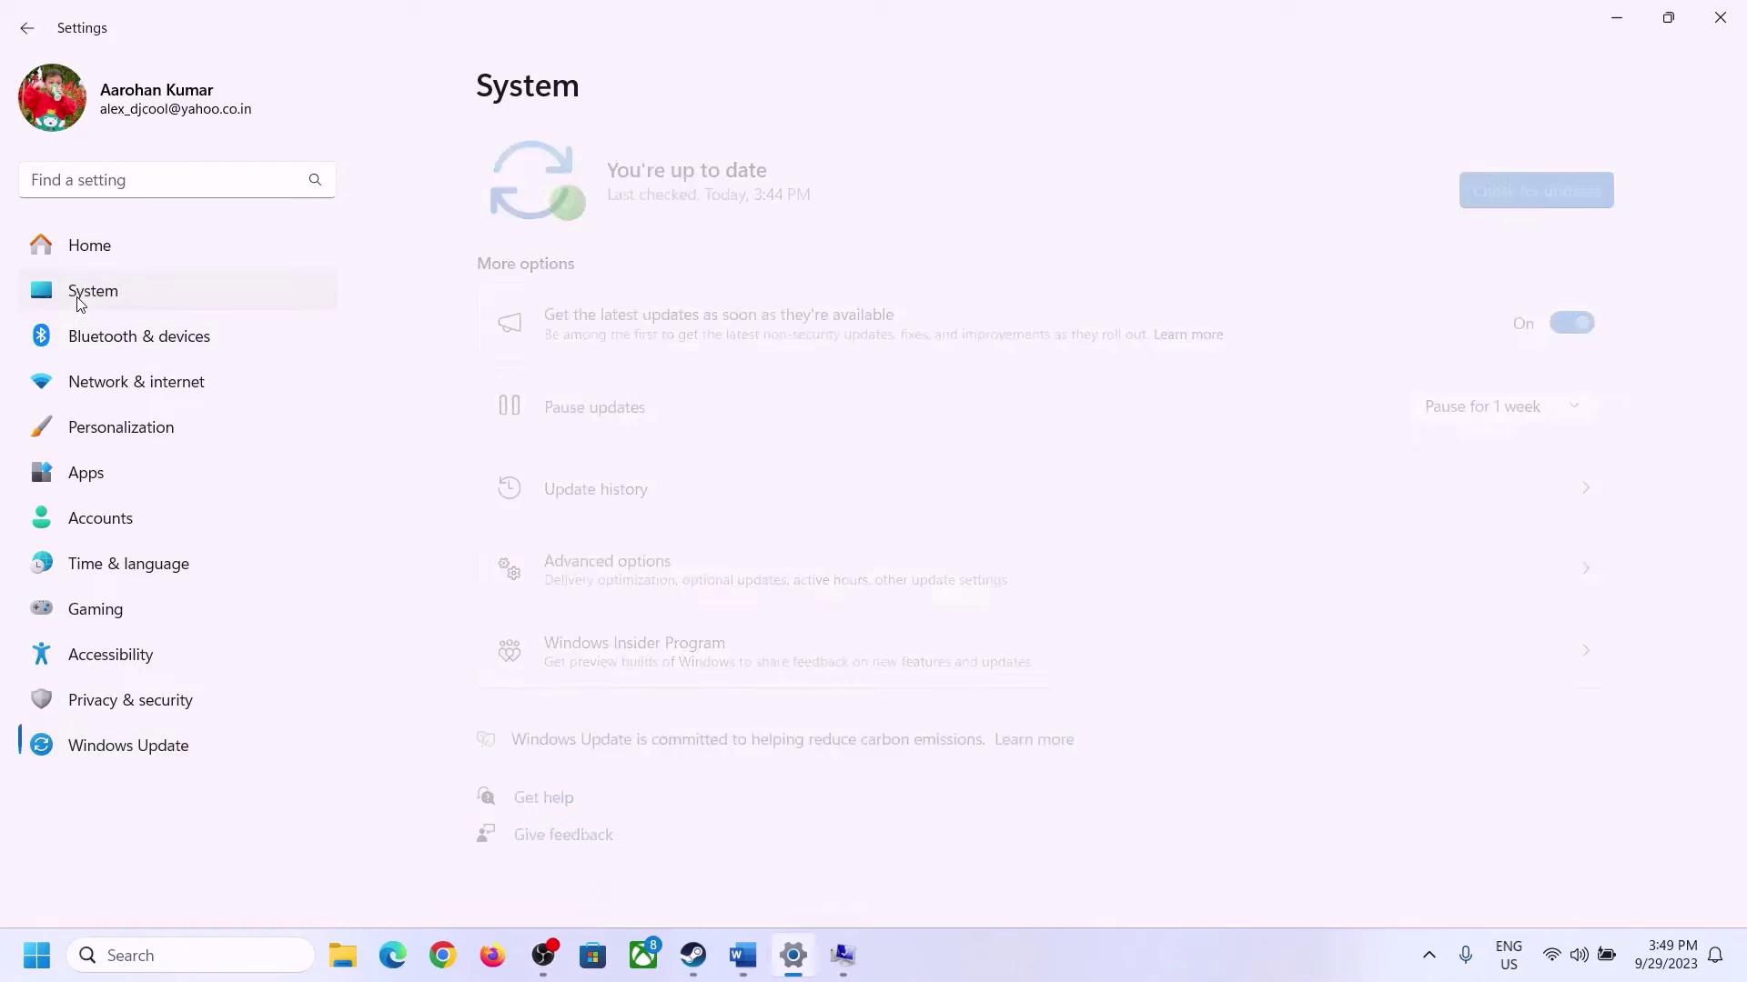
{"action": "scroll", "coordinate": [609, 768], "scroll_direction": "down", "scroll_amount": 7}
{"action": "left_click", "coordinate": [576, 855]}
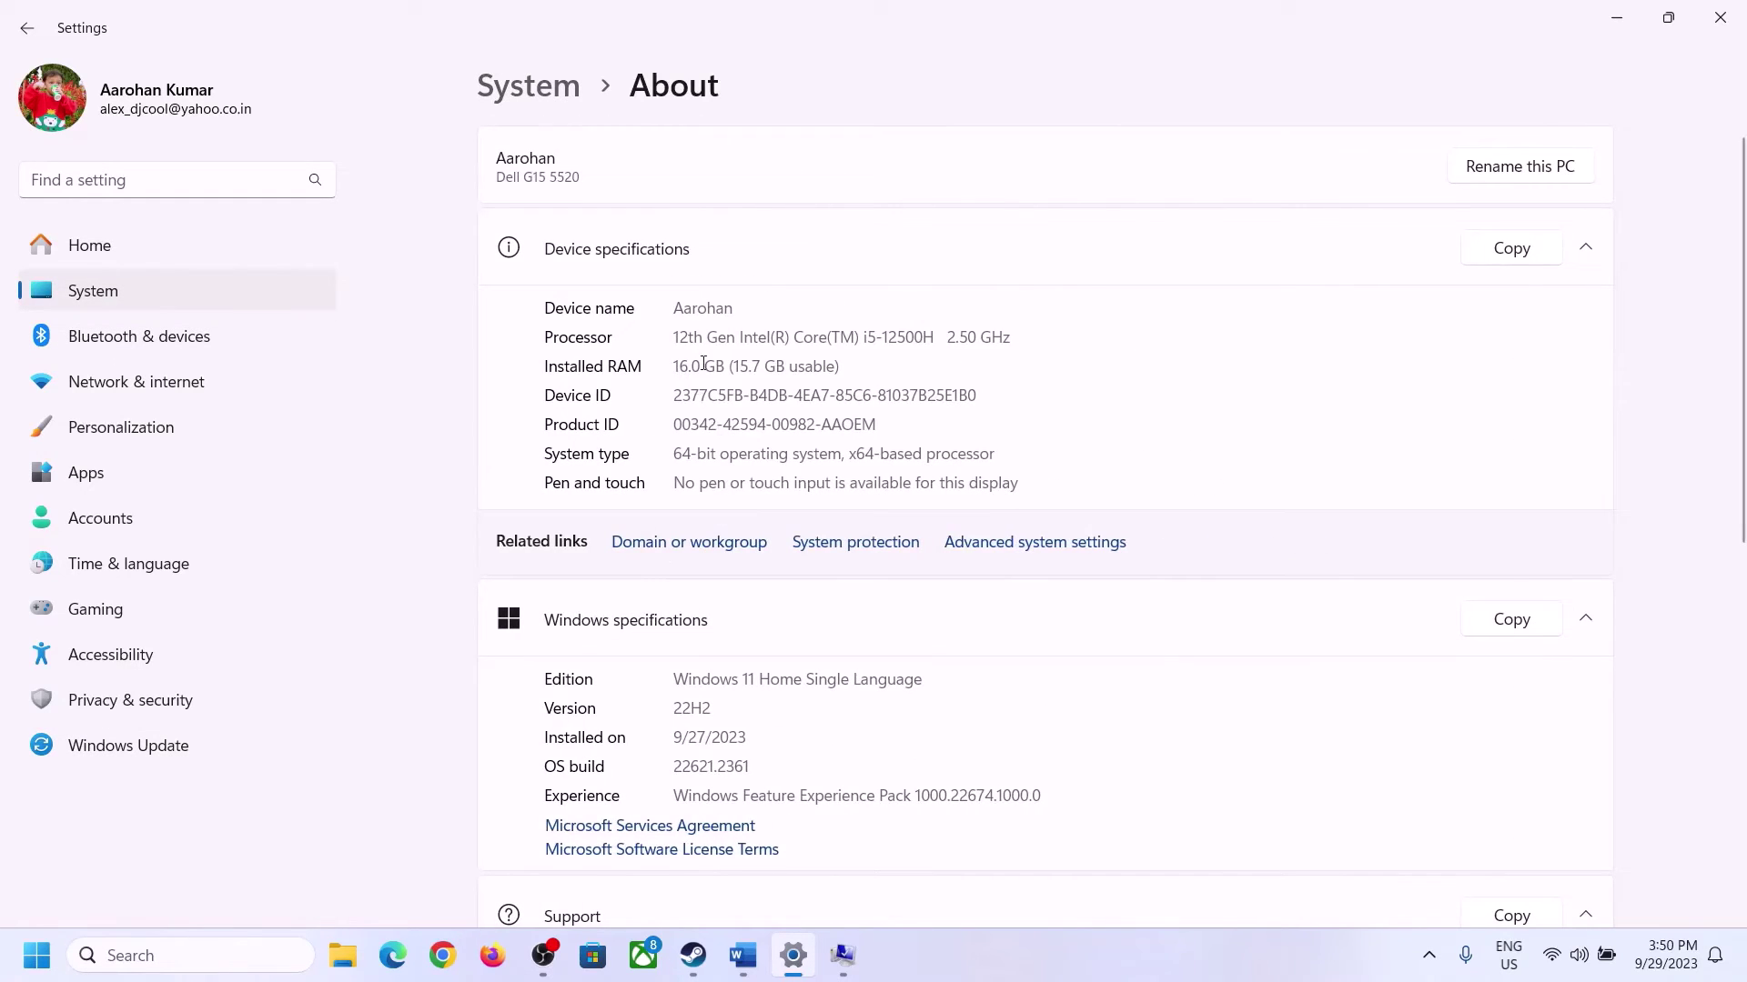
{"action": "left_click_drag", "start_coordinate": [686, 365], "coordinate": [665, 370]}
{"action": "left_click", "coordinate": [702, 368]}
Launch the calculator with the Run command "calc", and place it beside the Virtual Memory dialog and the Word notes.
{"action": "left_click", "coordinate": [843, 957]}
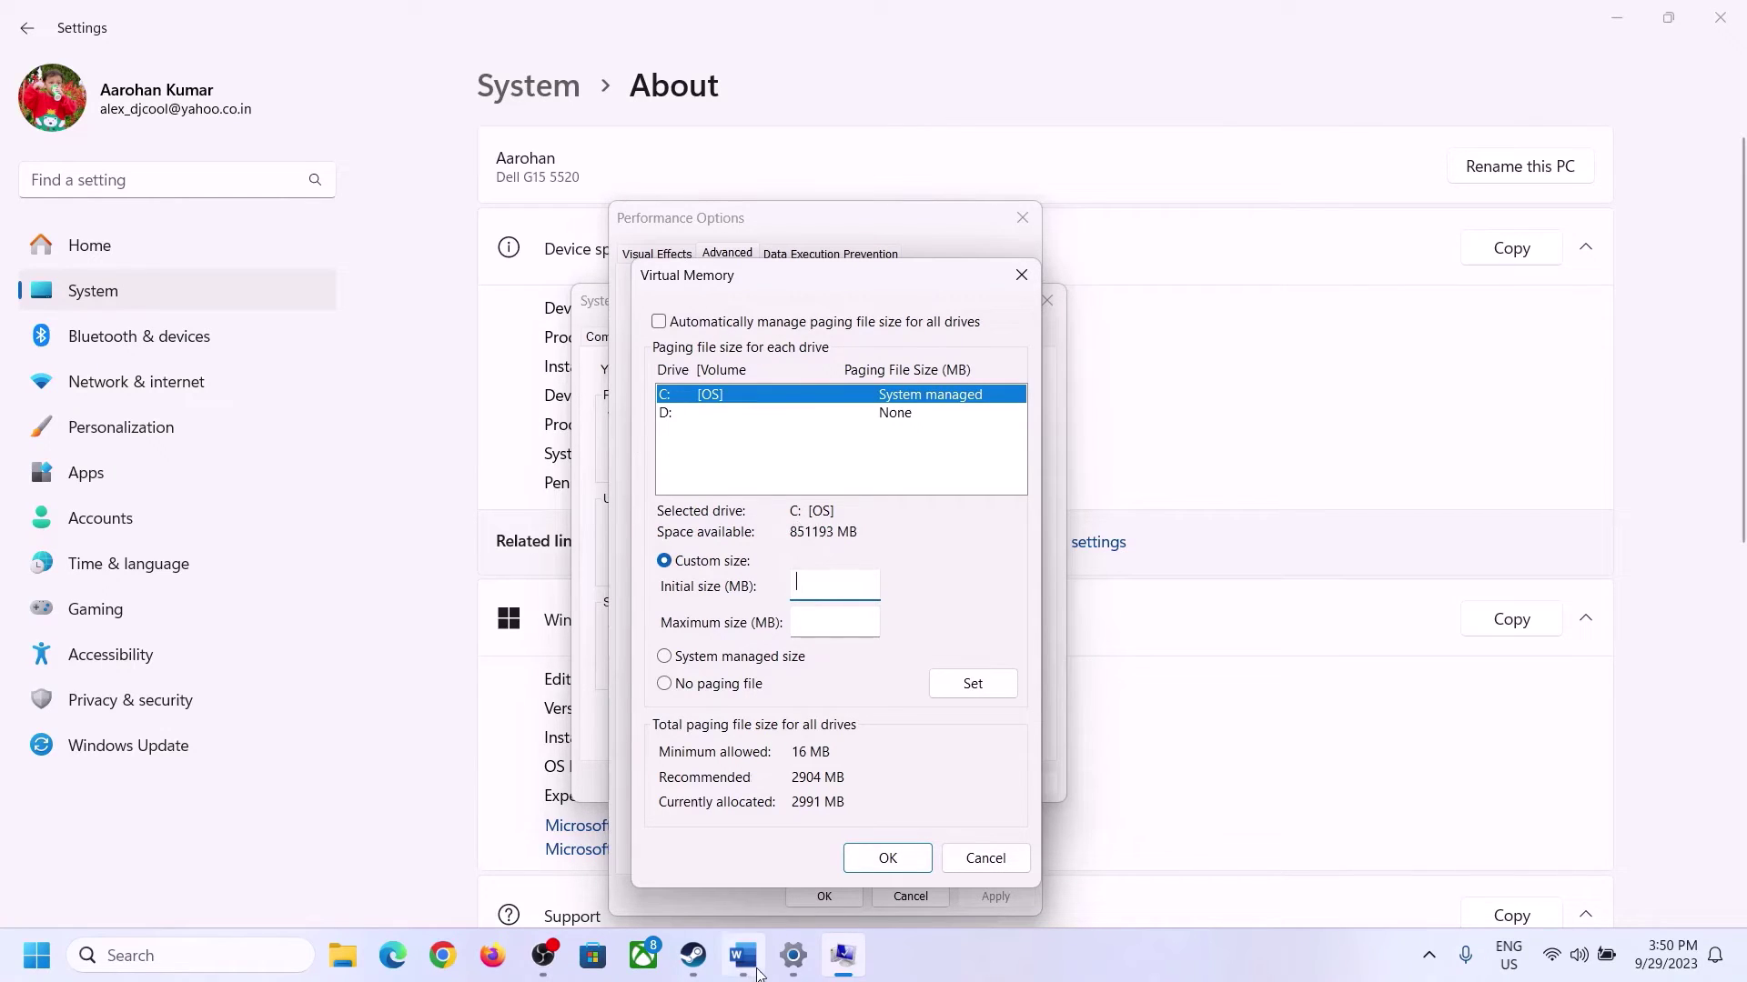
{"action": "left_click", "coordinate": [793, 955]}
{"action": "key", "text": "super+r"}
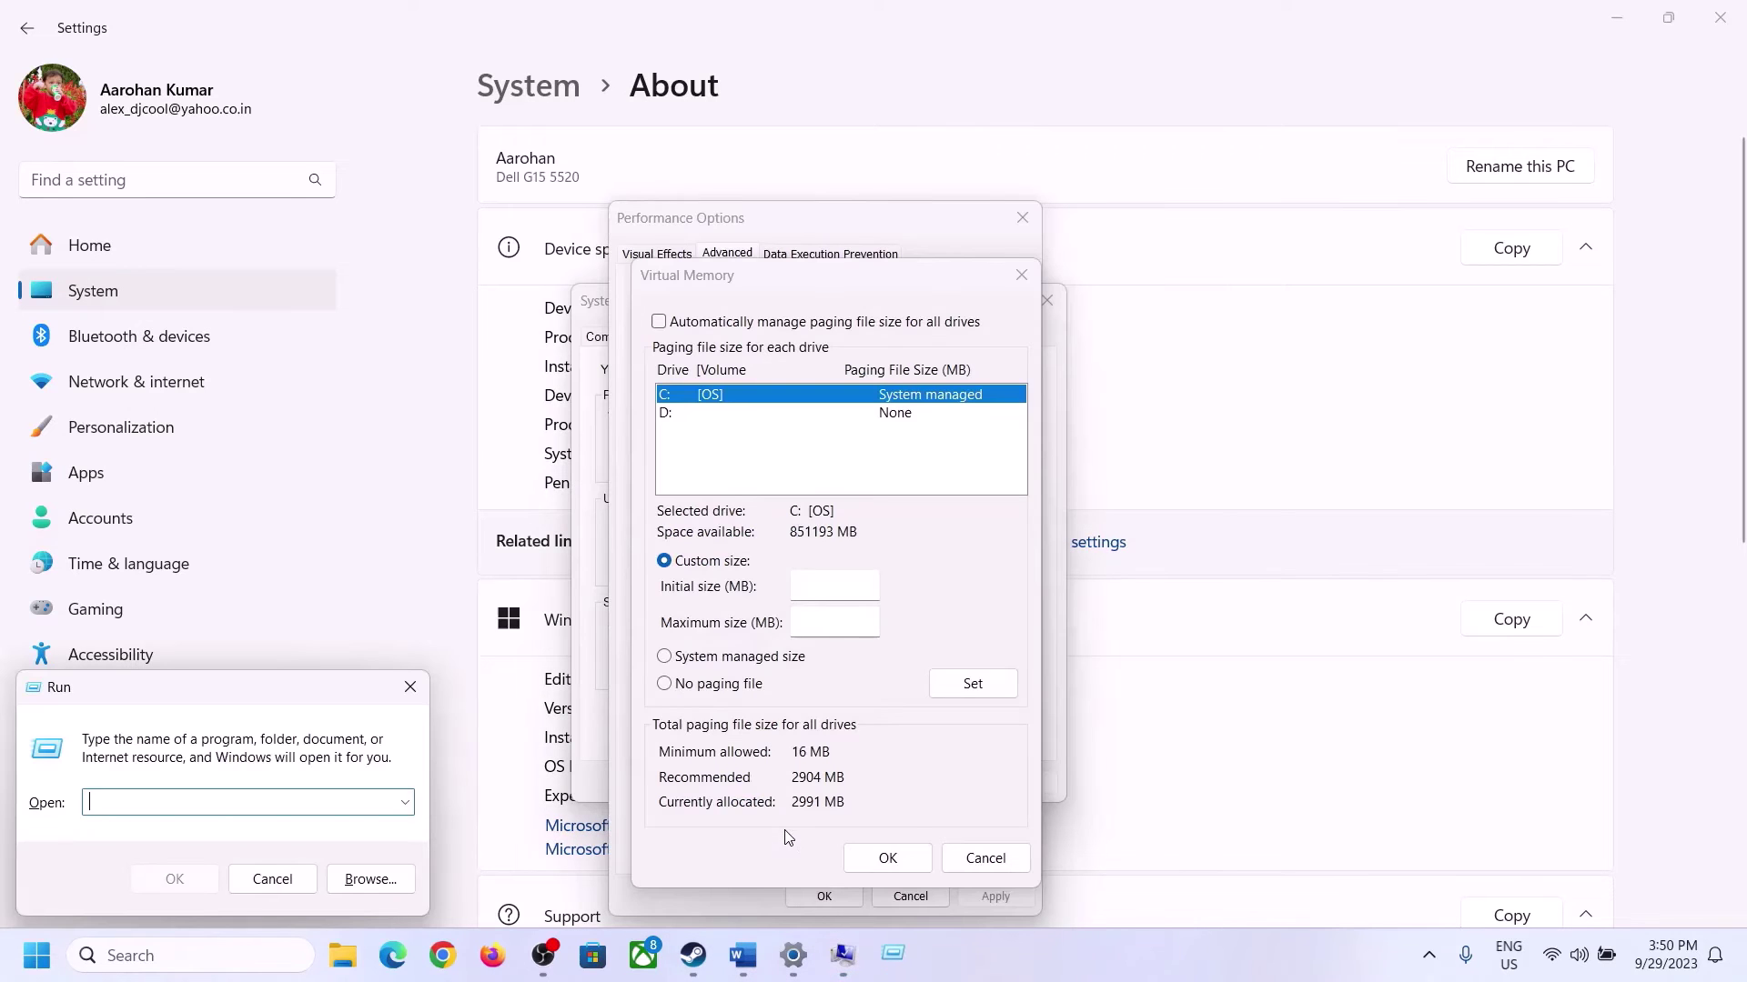
{"action": "type", "text": "calc"}
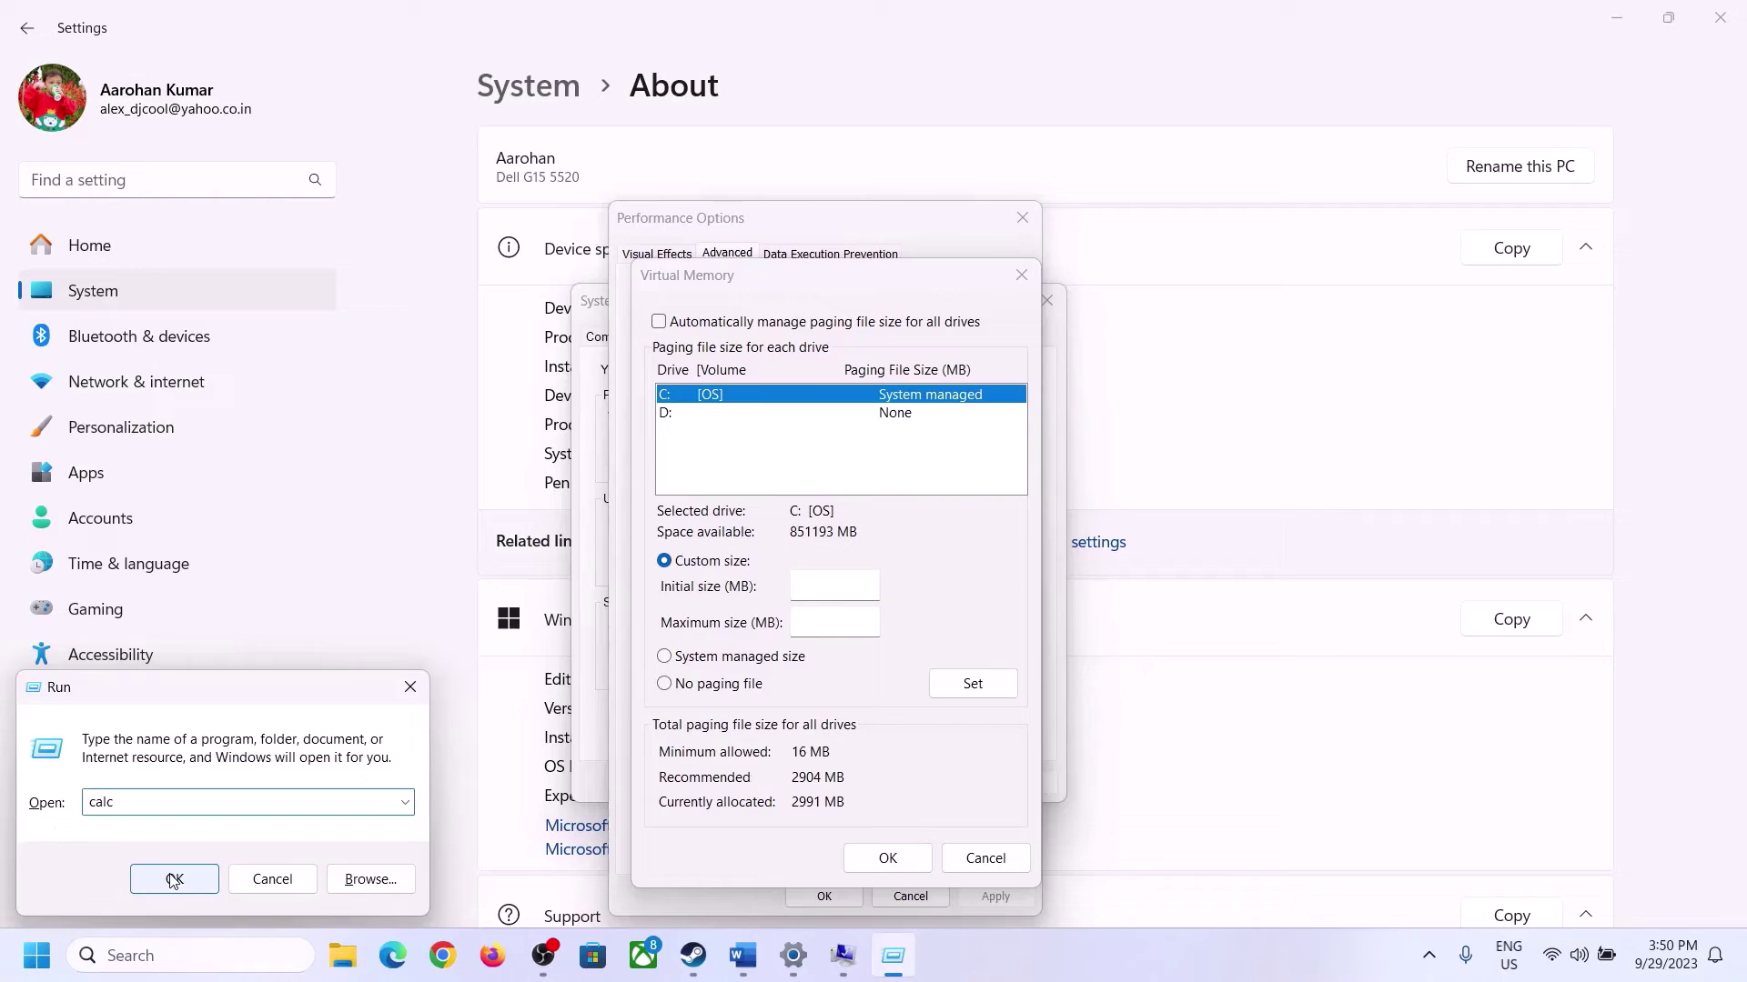
{"action": "left_click", "coordinate": [173, 880]}
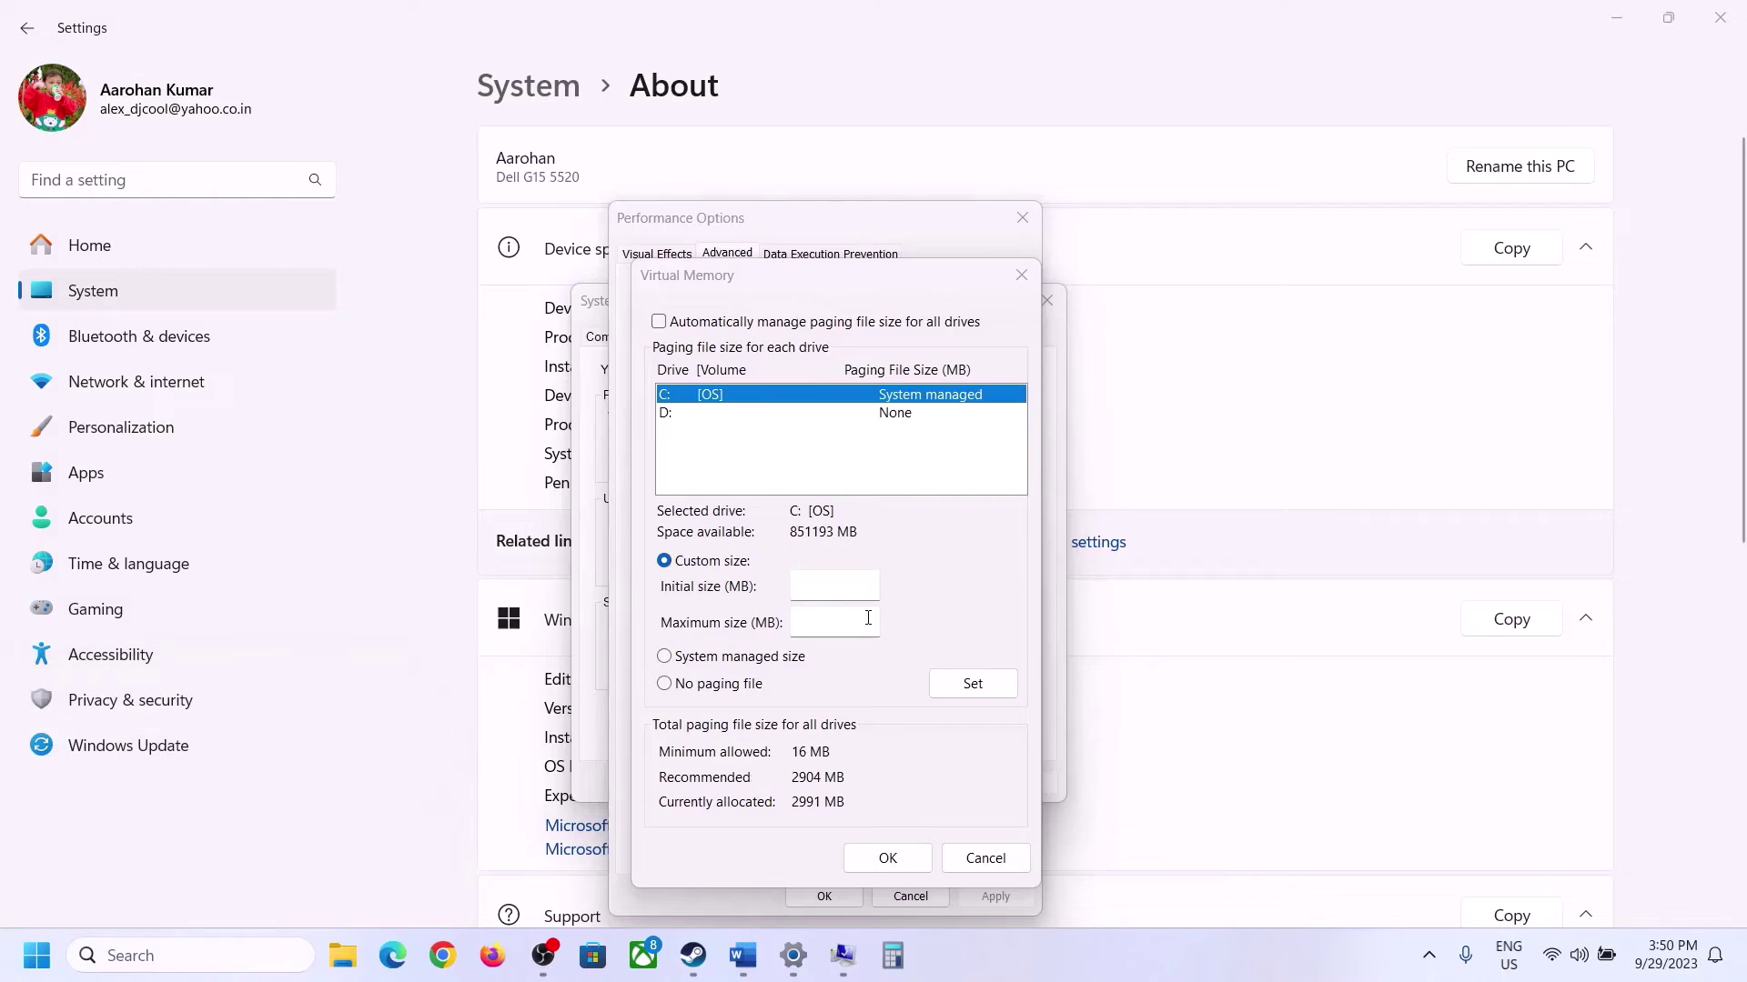
{"action": "left_click_drag", "start_coordinate": [224, 39], "coordinate": [1273, 298]}
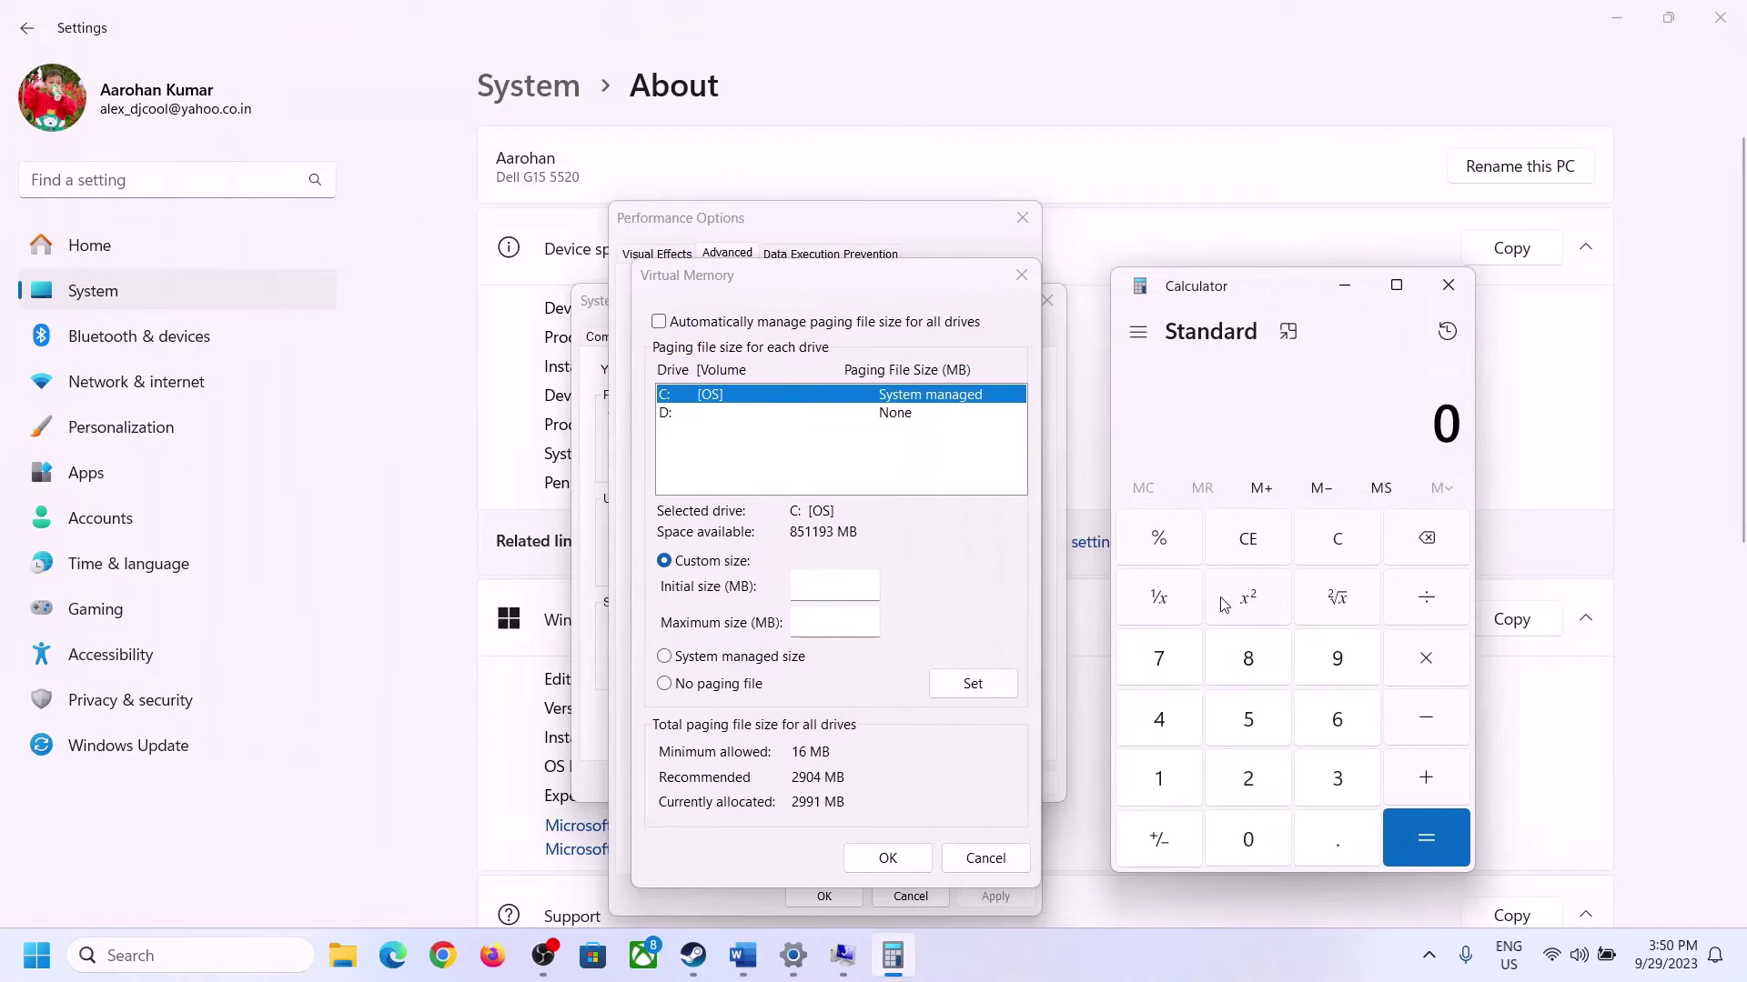
{"action": "left_click", "coordinate": [744, 955]}
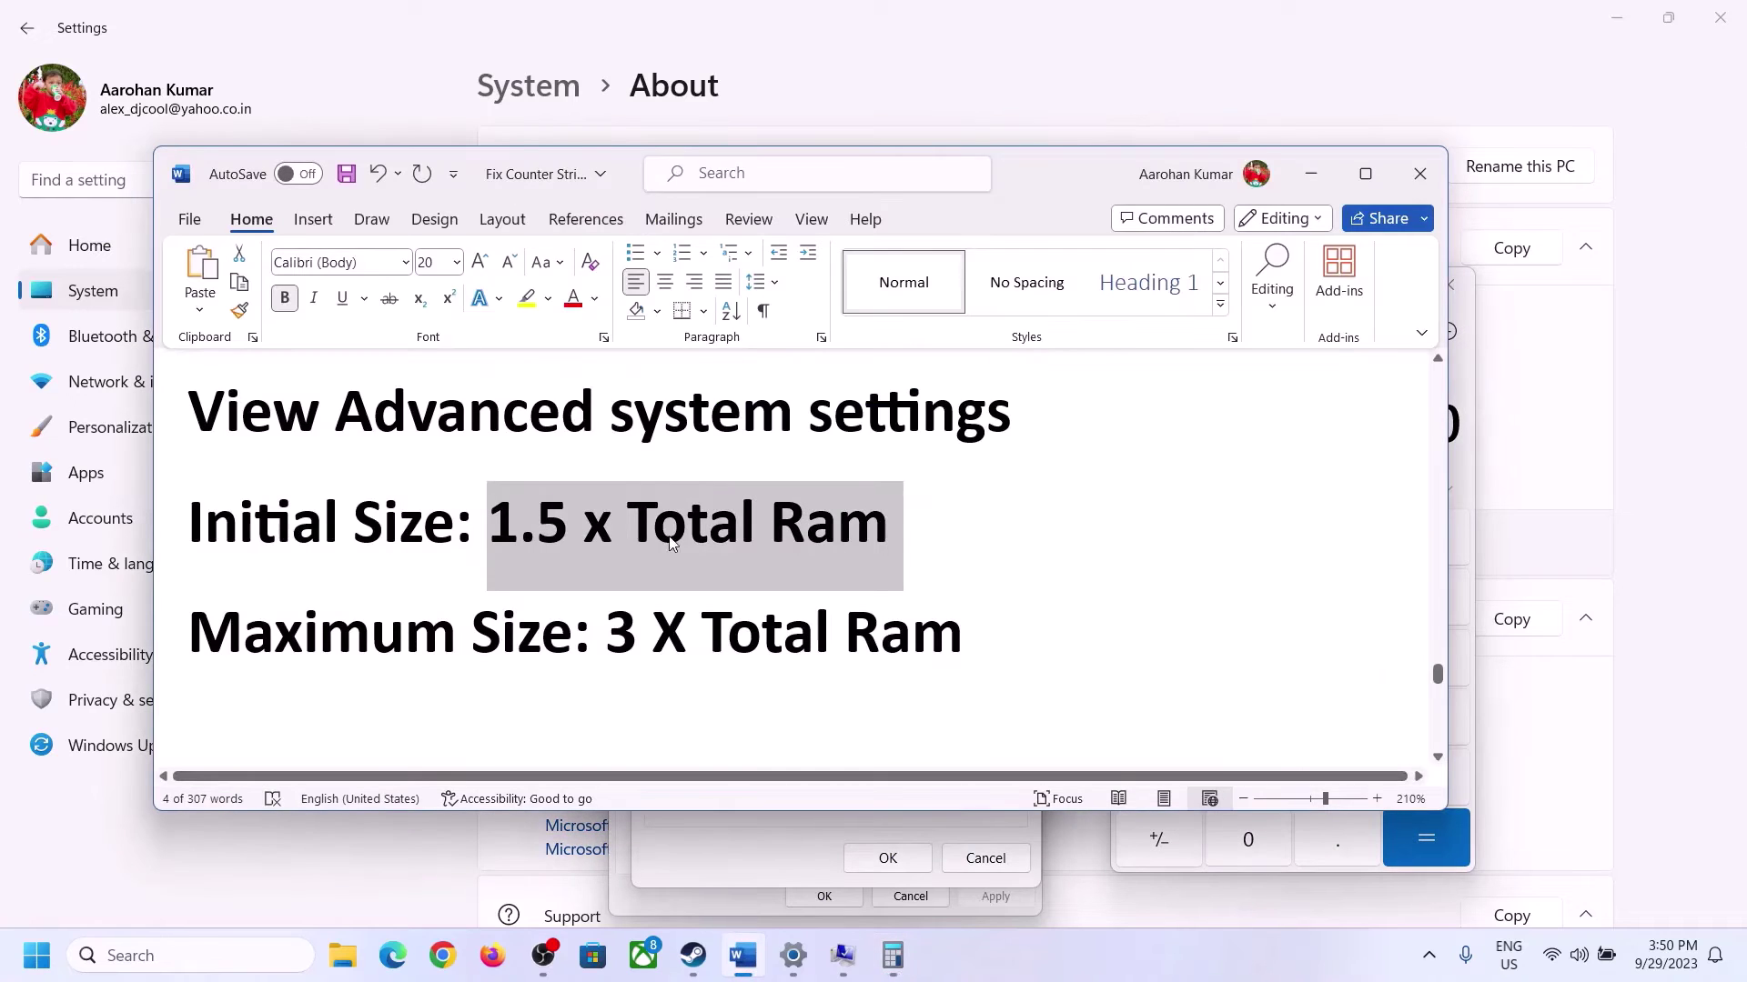
{"action": "left_click", "coordinate": [892, 955]}
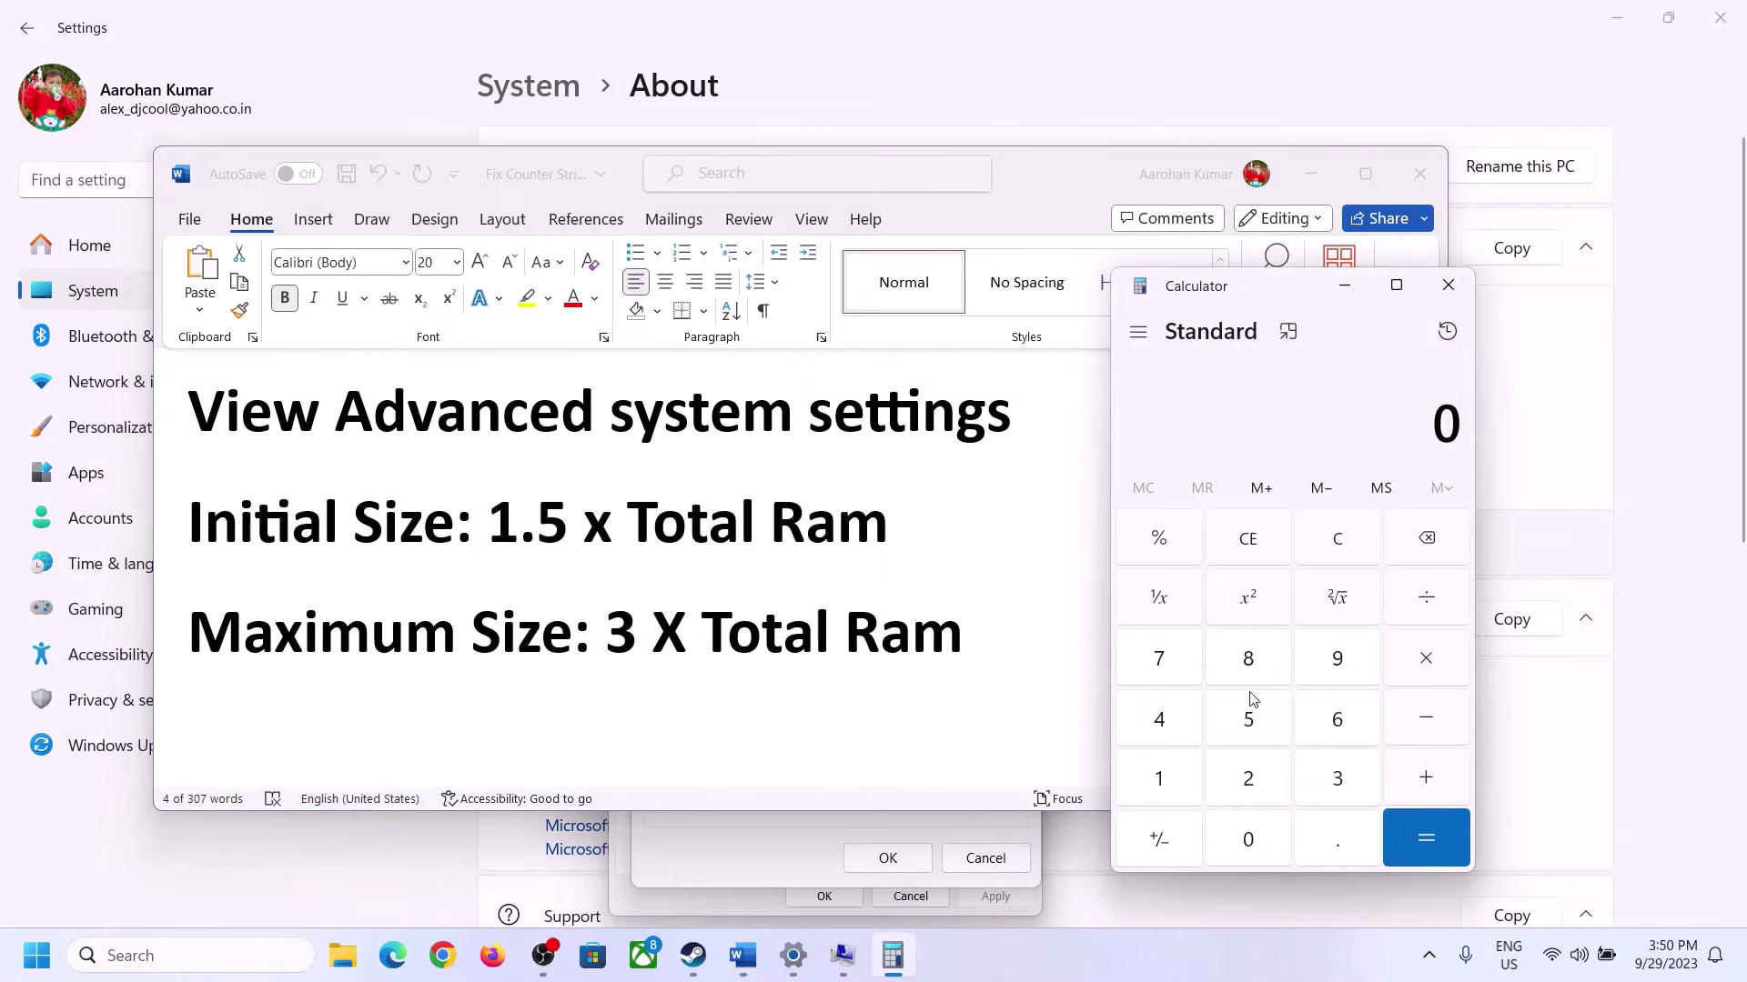
Convert the 16 GB of RAM to megabytes by calculating 16 × 1024.
{"action": "left_click", "coordinate": [1161, 784]}
{"action": "left_click", "coordinate": [1333, 726]}
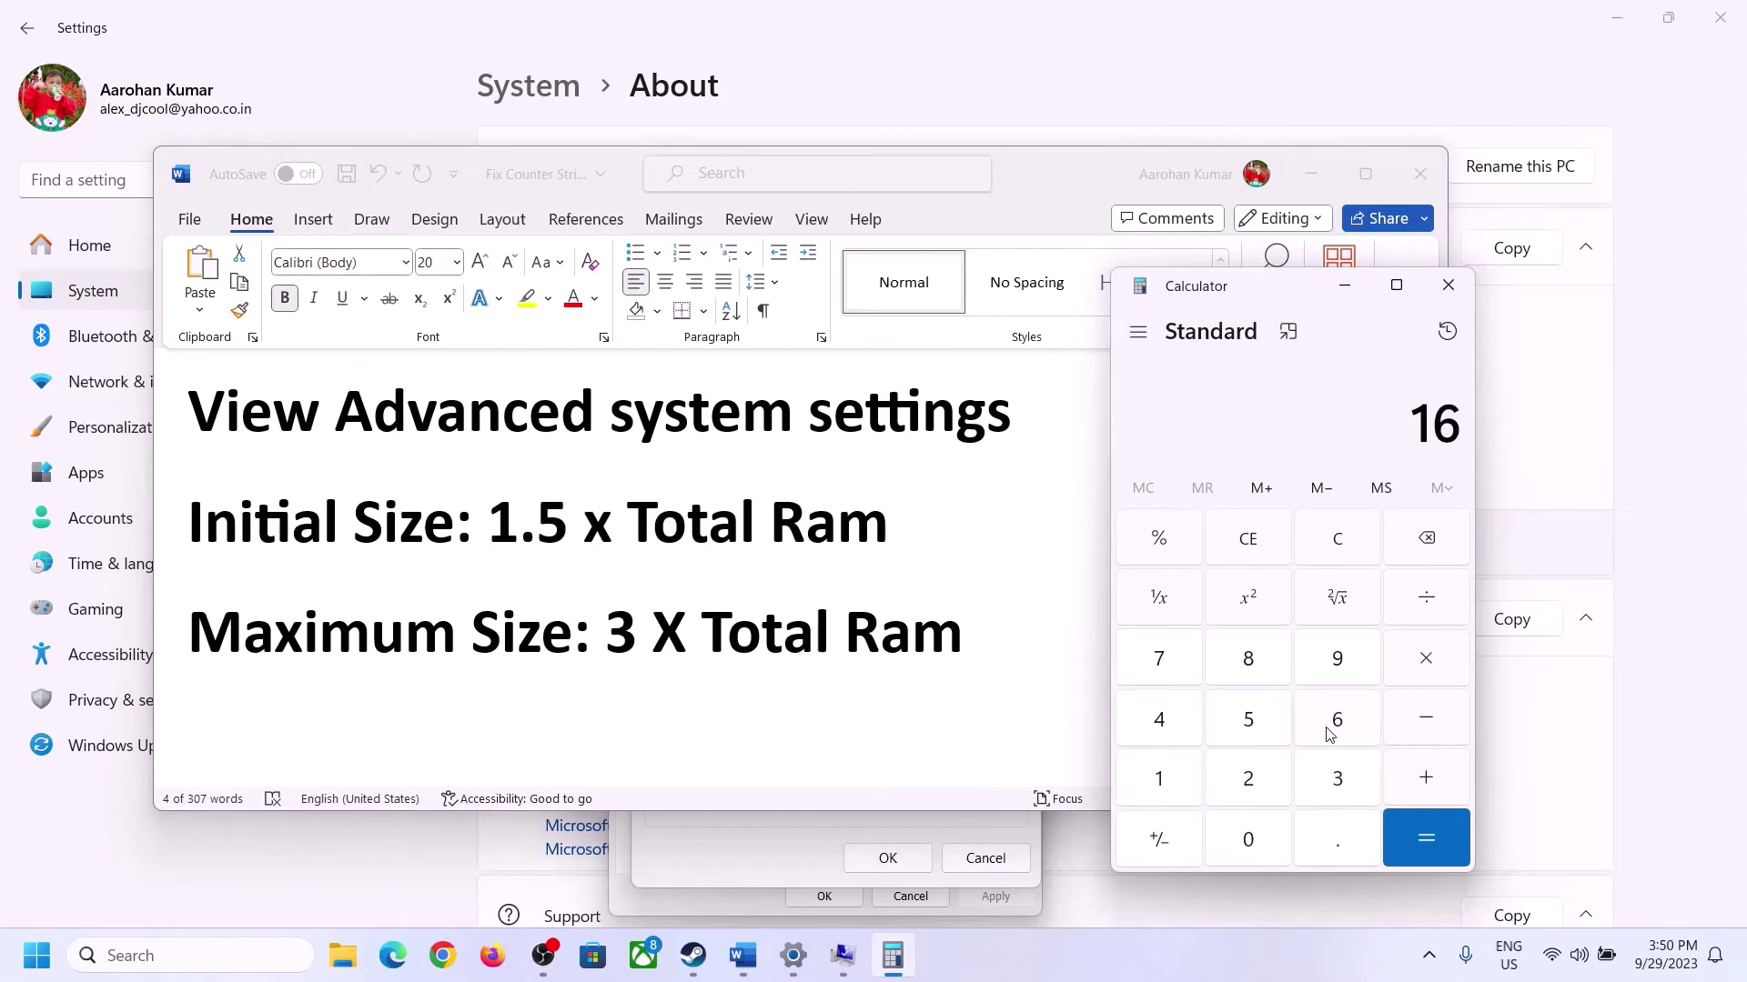
{"action": "left_click", "coordinate": [1340, 546]}
{"action": "left_click", "coordinate": [1172, 783]}
{"action": "left_click", "coordinate": [1339, 721]}
{"action": "left_click", "coordinate": [1425, 671]}
{"action": "left_click", "coordinate": [1150, 790]}
{"action": "left_click", "coordinate": [1260, 850]}
{"action": "left_click", "coordinate": [1248, 777]}
{"action": "left_click", "coordinate": [1173, 735]}
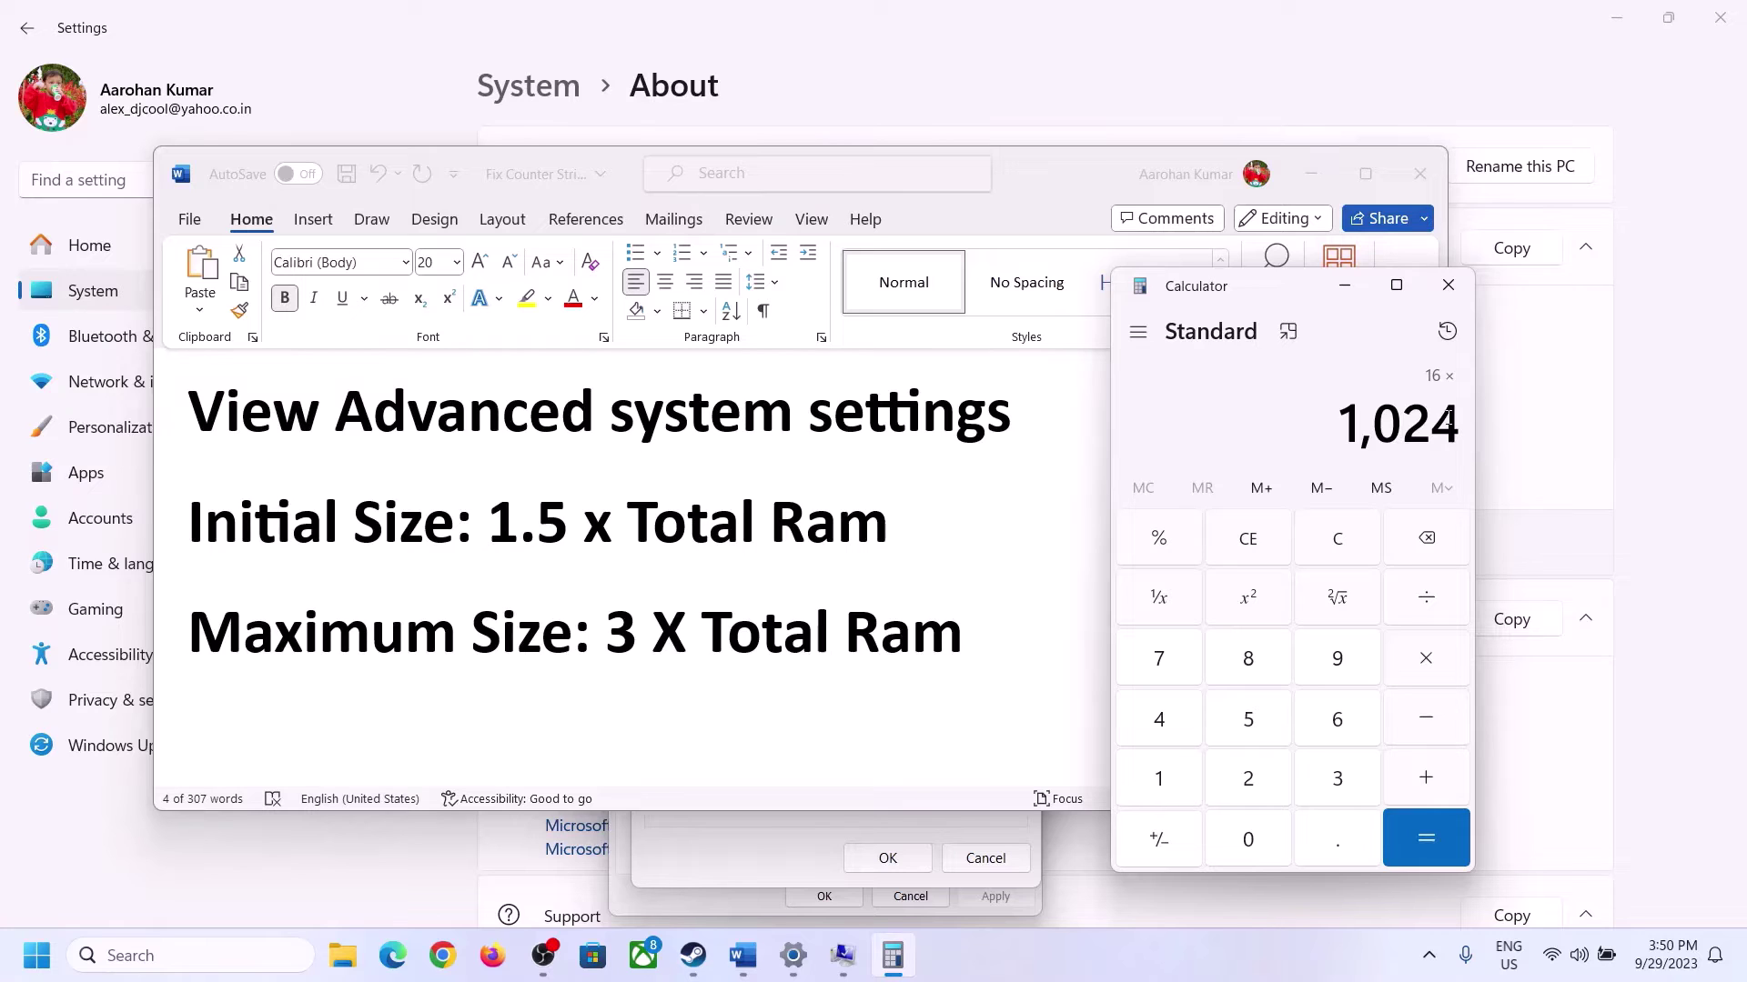
{"action": "left_click", "coordinate": [1426, 846]}
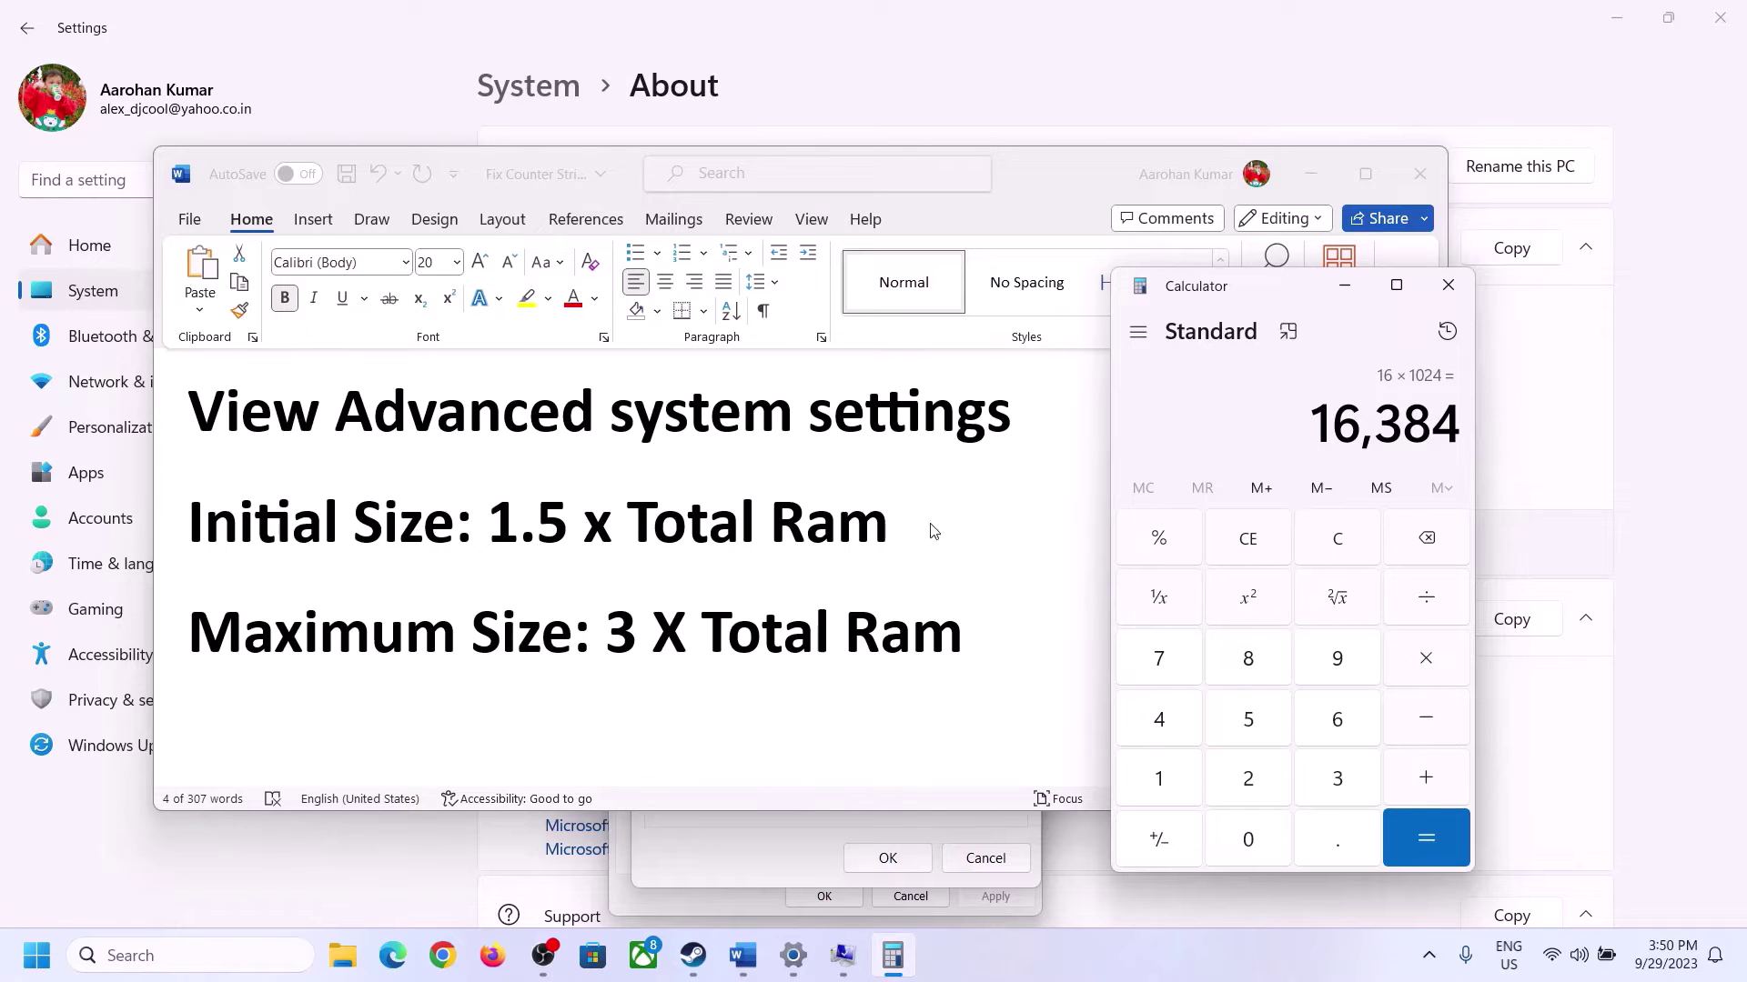
Multiply the RAM in megabytes by 1.5, and set the initial paging file size for drive C: to 24576 MB.
{"action": "left_click", "coordinate": [1427, 660]}
{"action": "left_click", "coordinate": [1182, 784]}
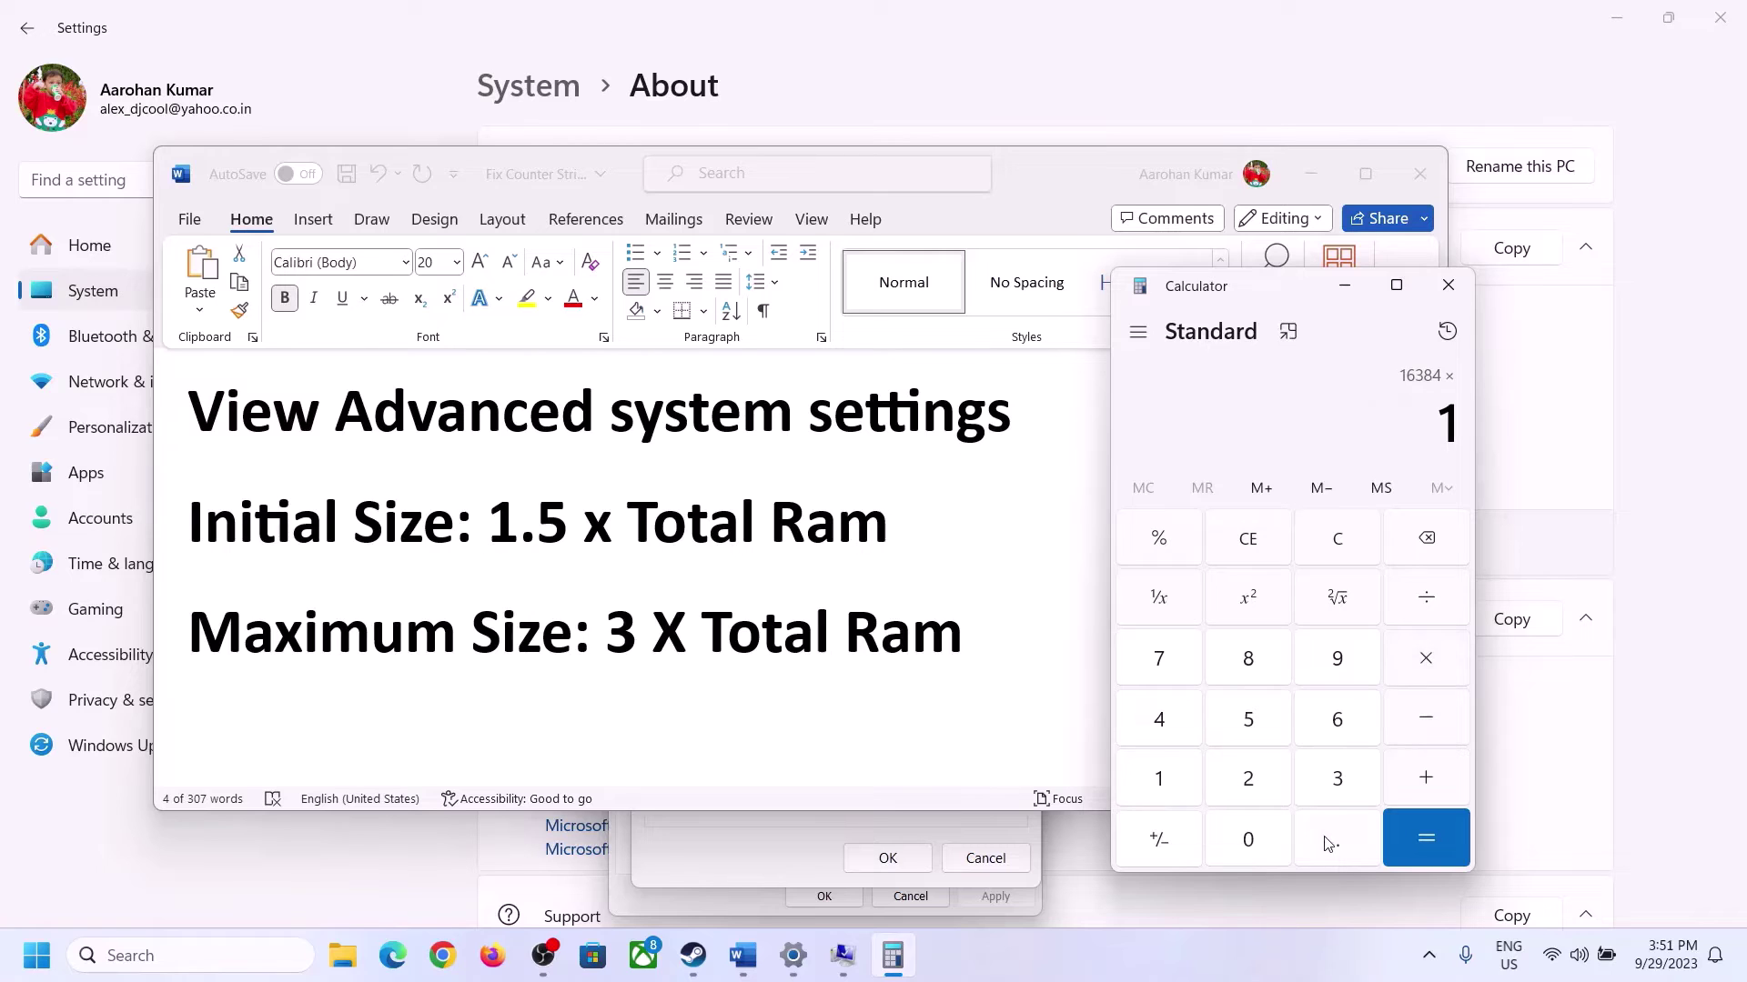
{"action": "left_click", "coordinate": [1332, 841]}
{"action": "left_click", "coordinate": [1270, 735]}
{"action": "left_click", "coordinate": [1424, 830]}
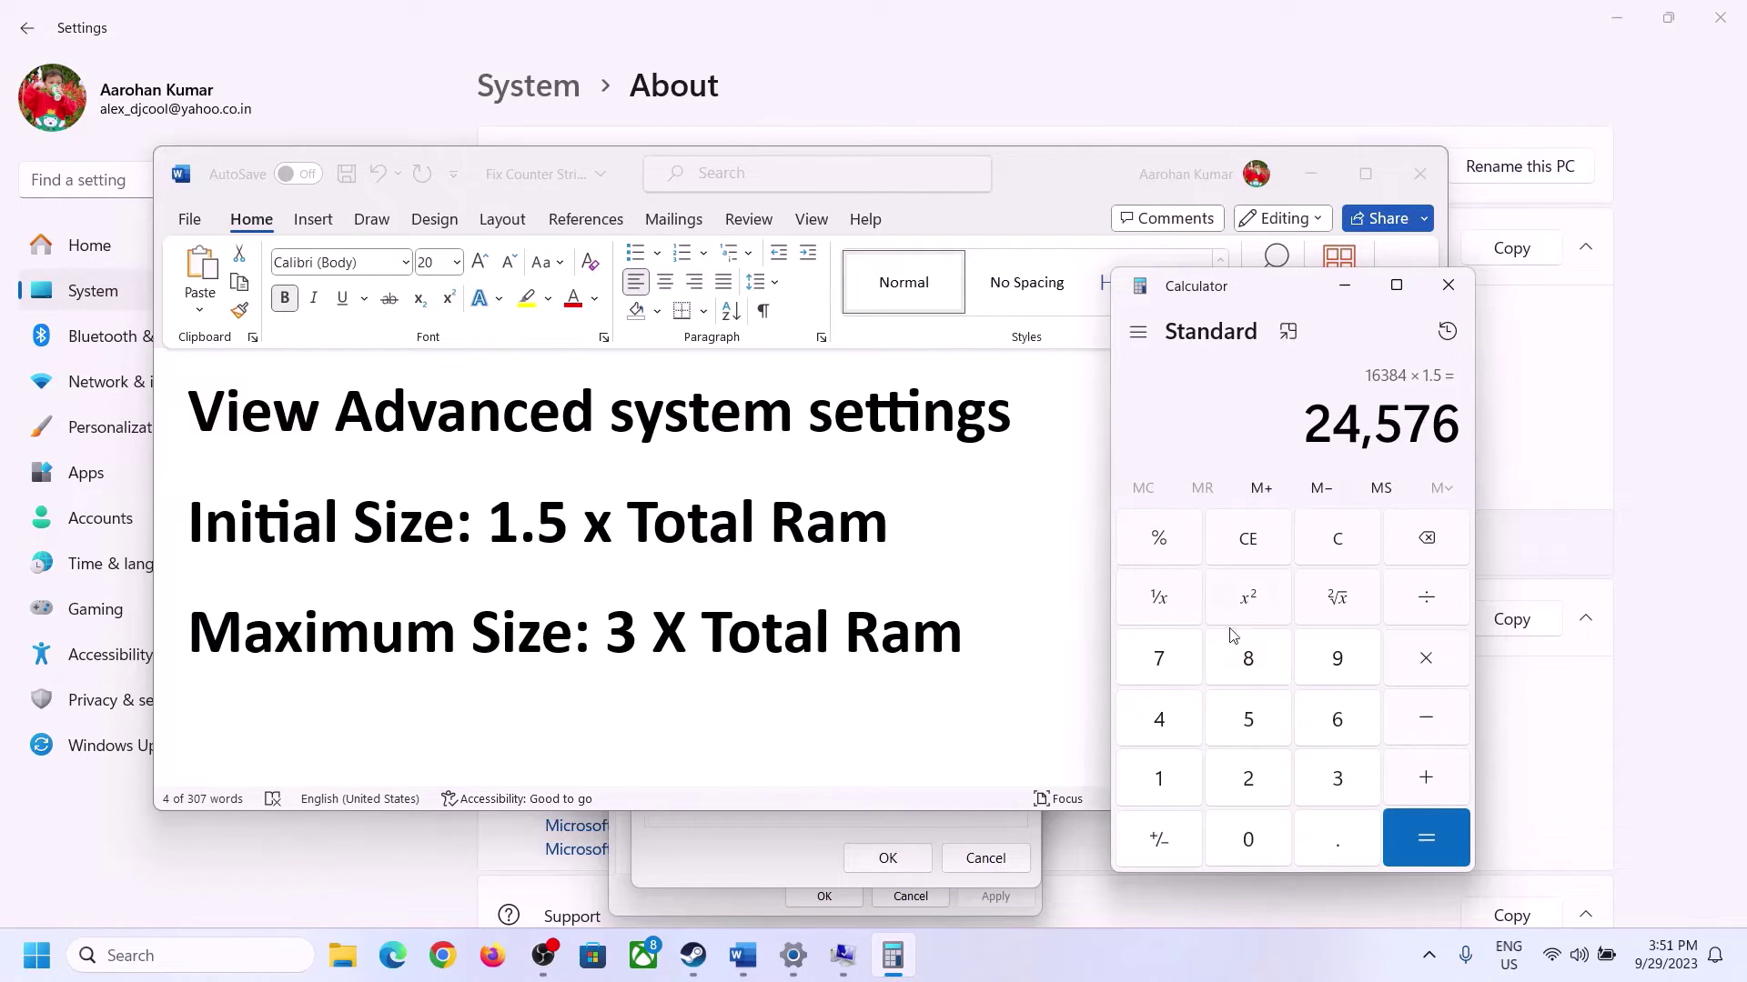
{"action": "left_click", "coordinate": [804, 824]}
{"action": "left_click", "coordinate": [820, 582]}
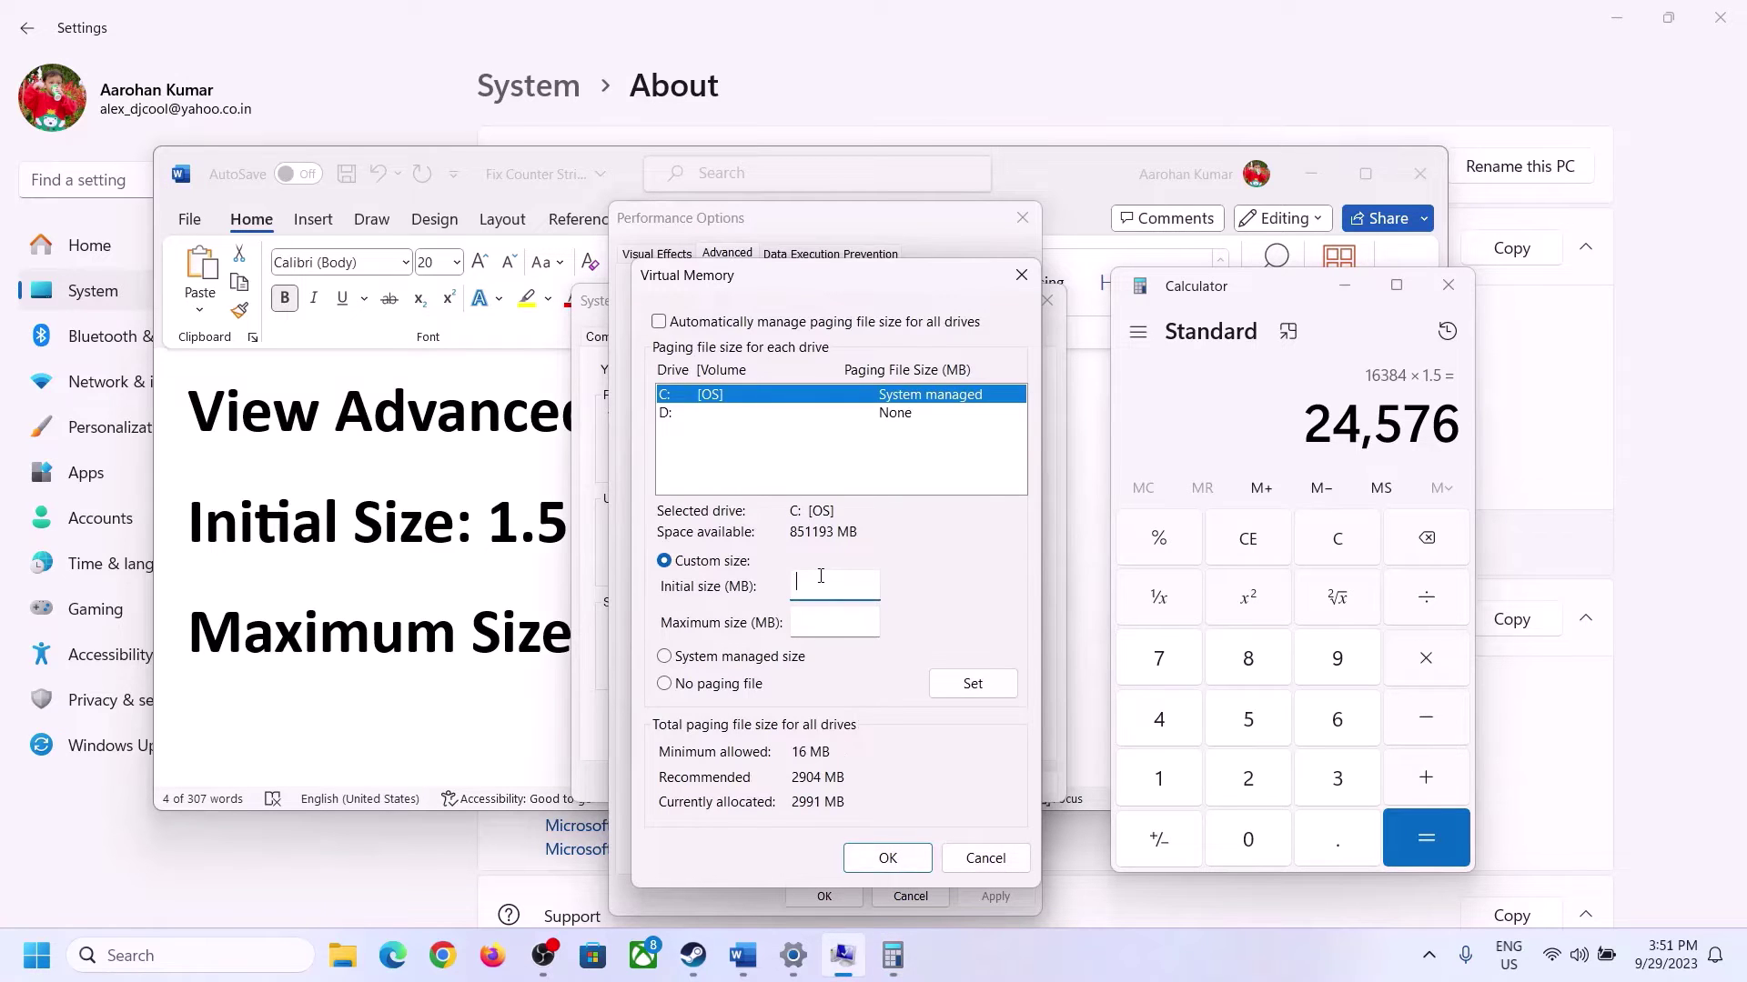
{"action": "type", "text": "24576"}
Check the maximum size formula in the Word notes and clear the calculator for a new calculation.
{"action": "left_click", "coordinate": [875, 621]}
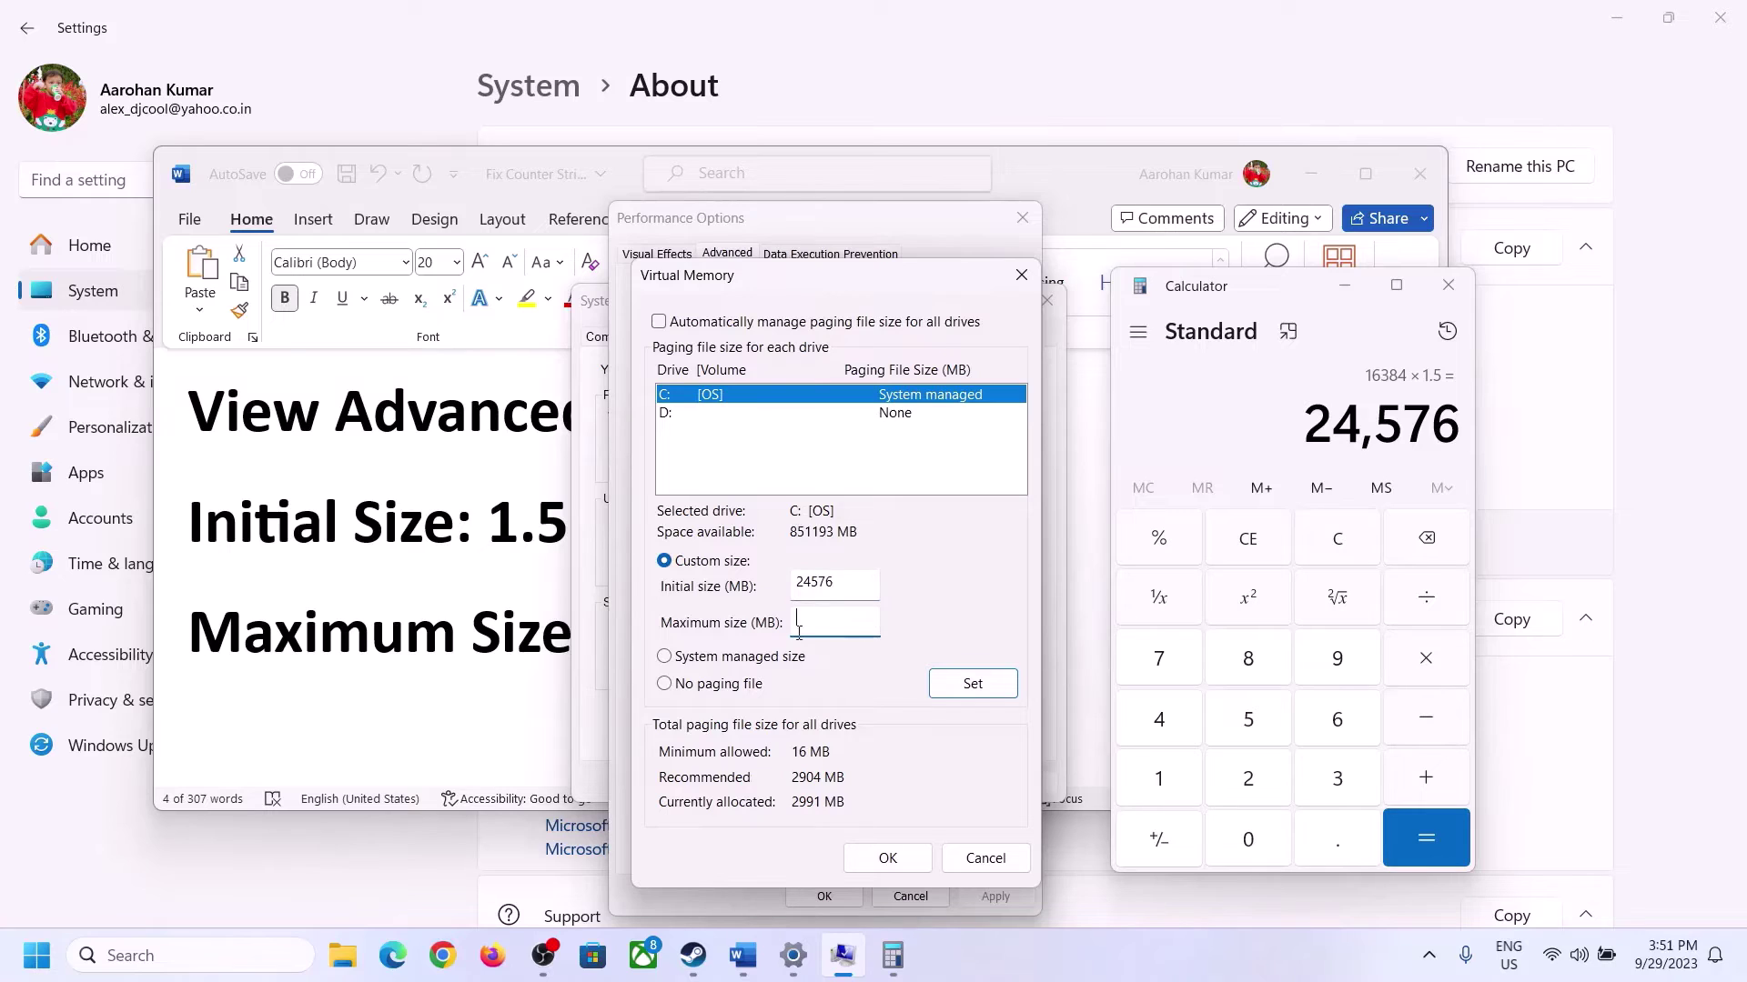
{"action": "left_click", "coordinate": [503, 642]}
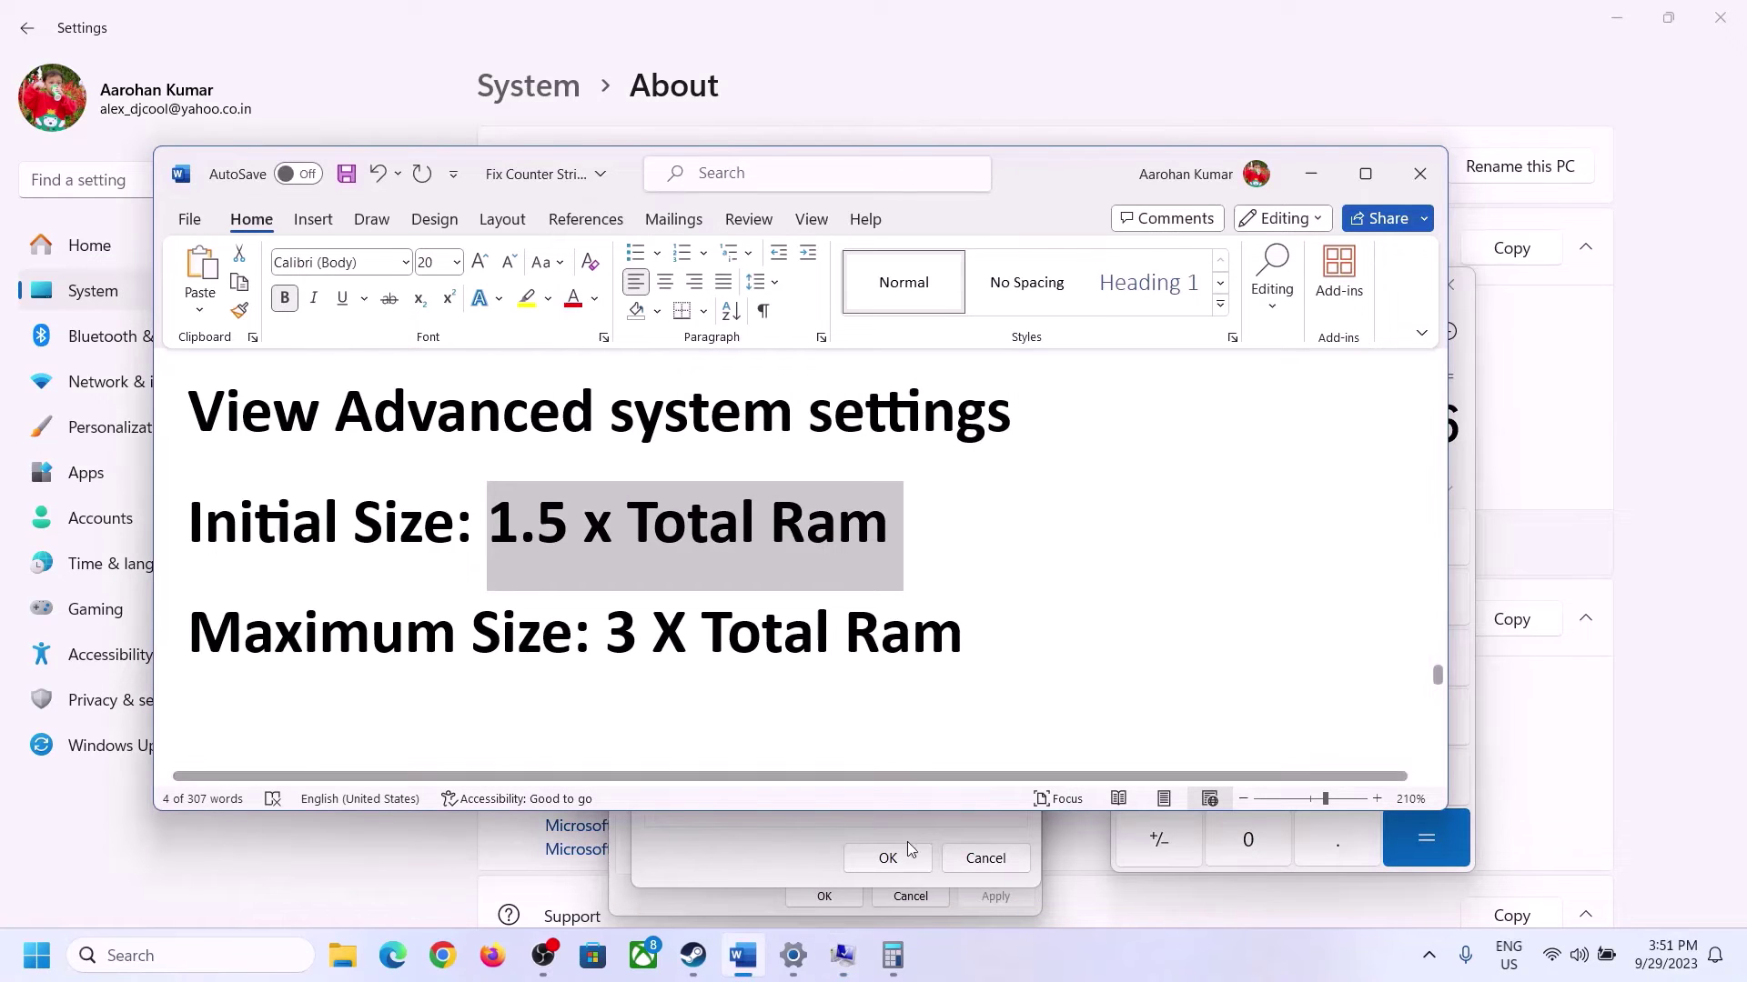
{"action": "left_click", "coordinate": [1468, 477]}
{"action": "left_click", "coordinate": [1346, 538]}
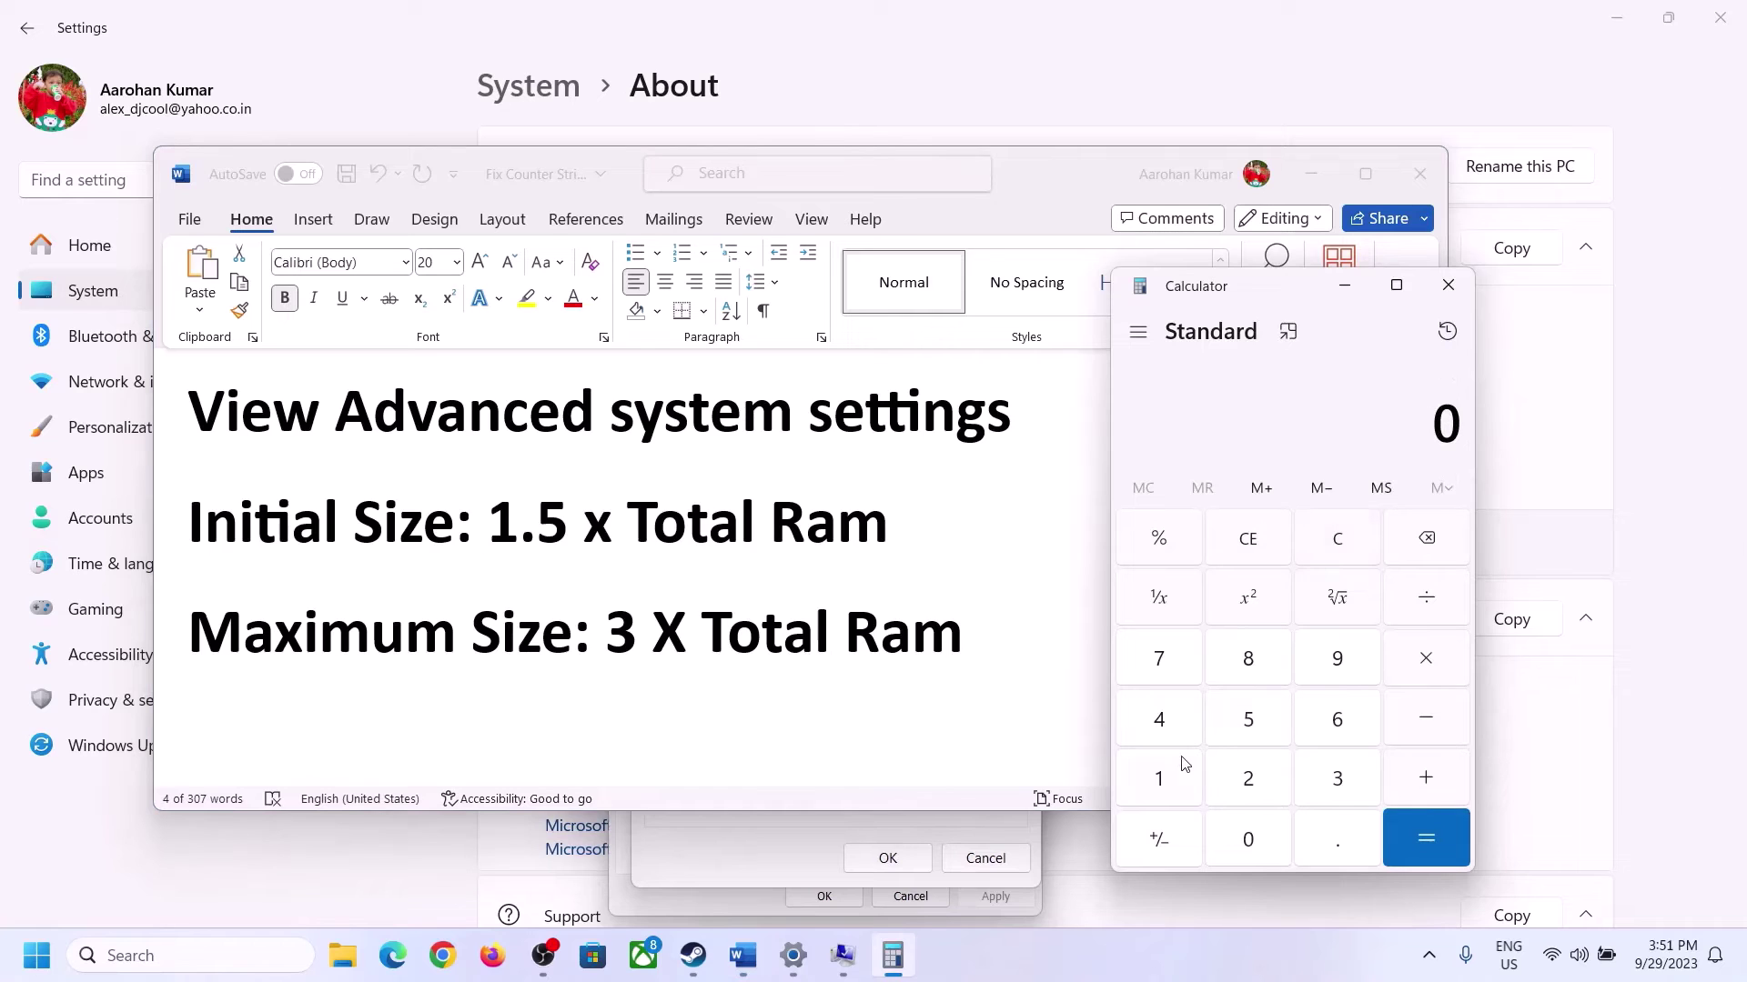
Recheck the installed RAM in Settings, and calculate 16 × 1024 again as the basis for the maximum size.
{"action": "left_click", "coordinate": [794, 955]}
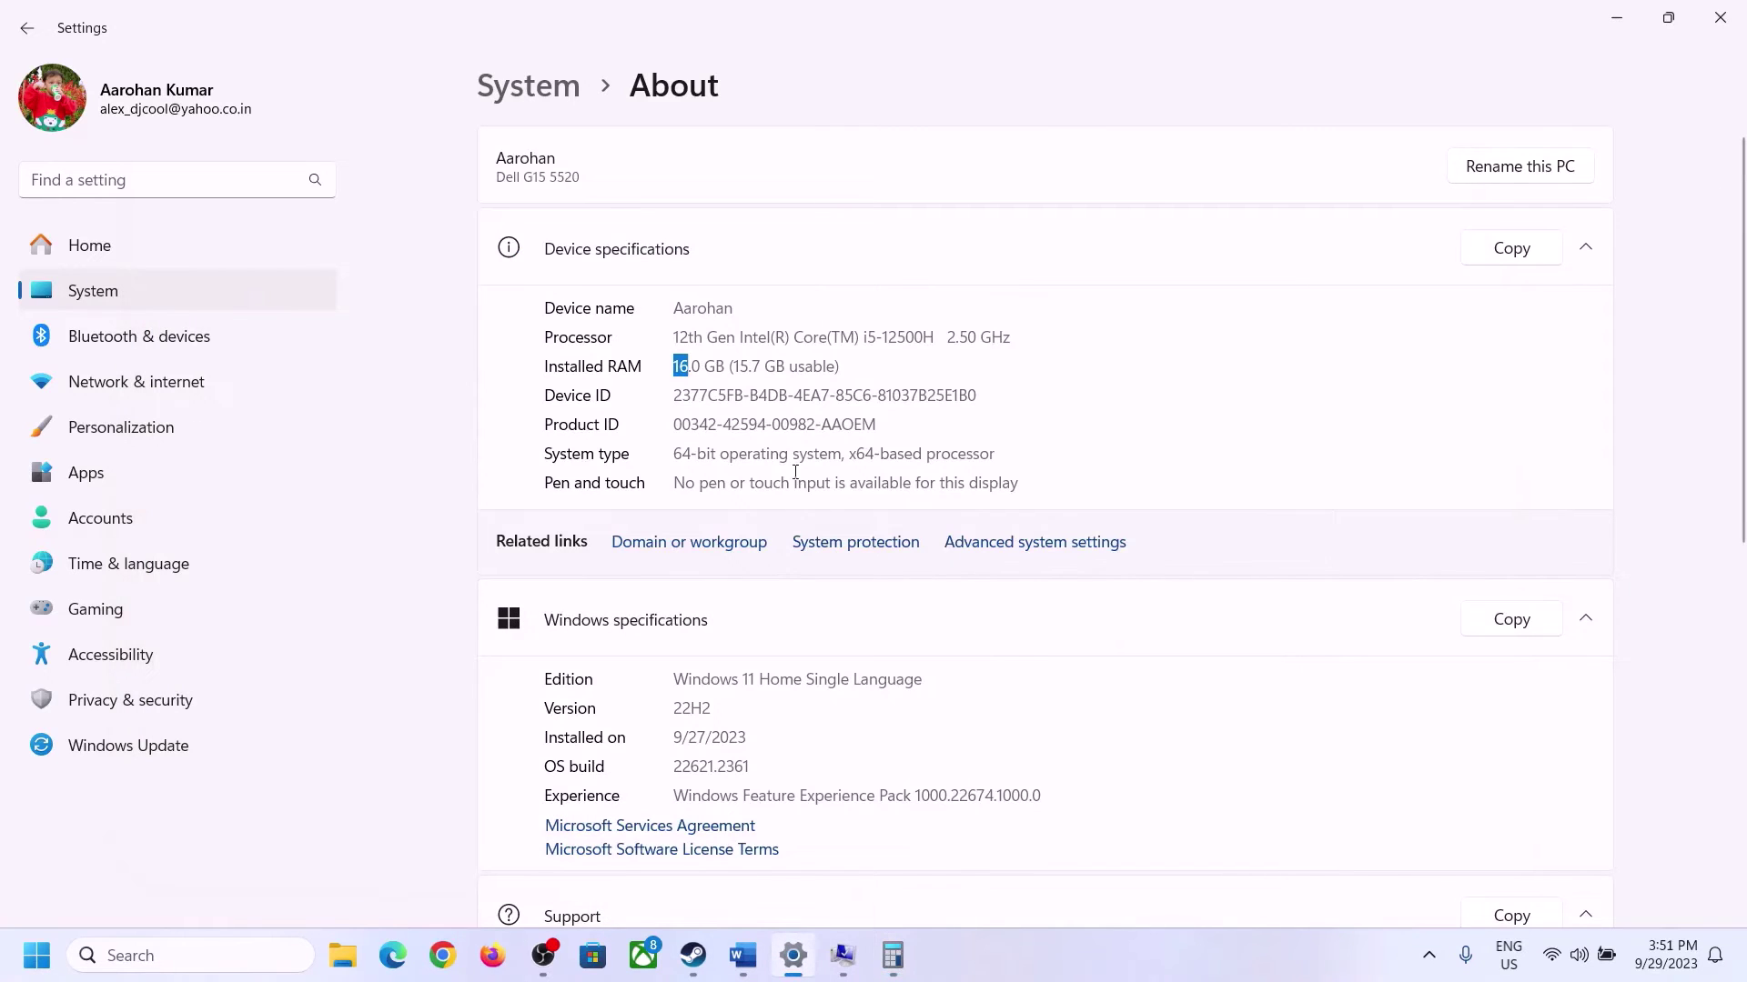
{"action": "left_click", "coordinate": [892, 955]}
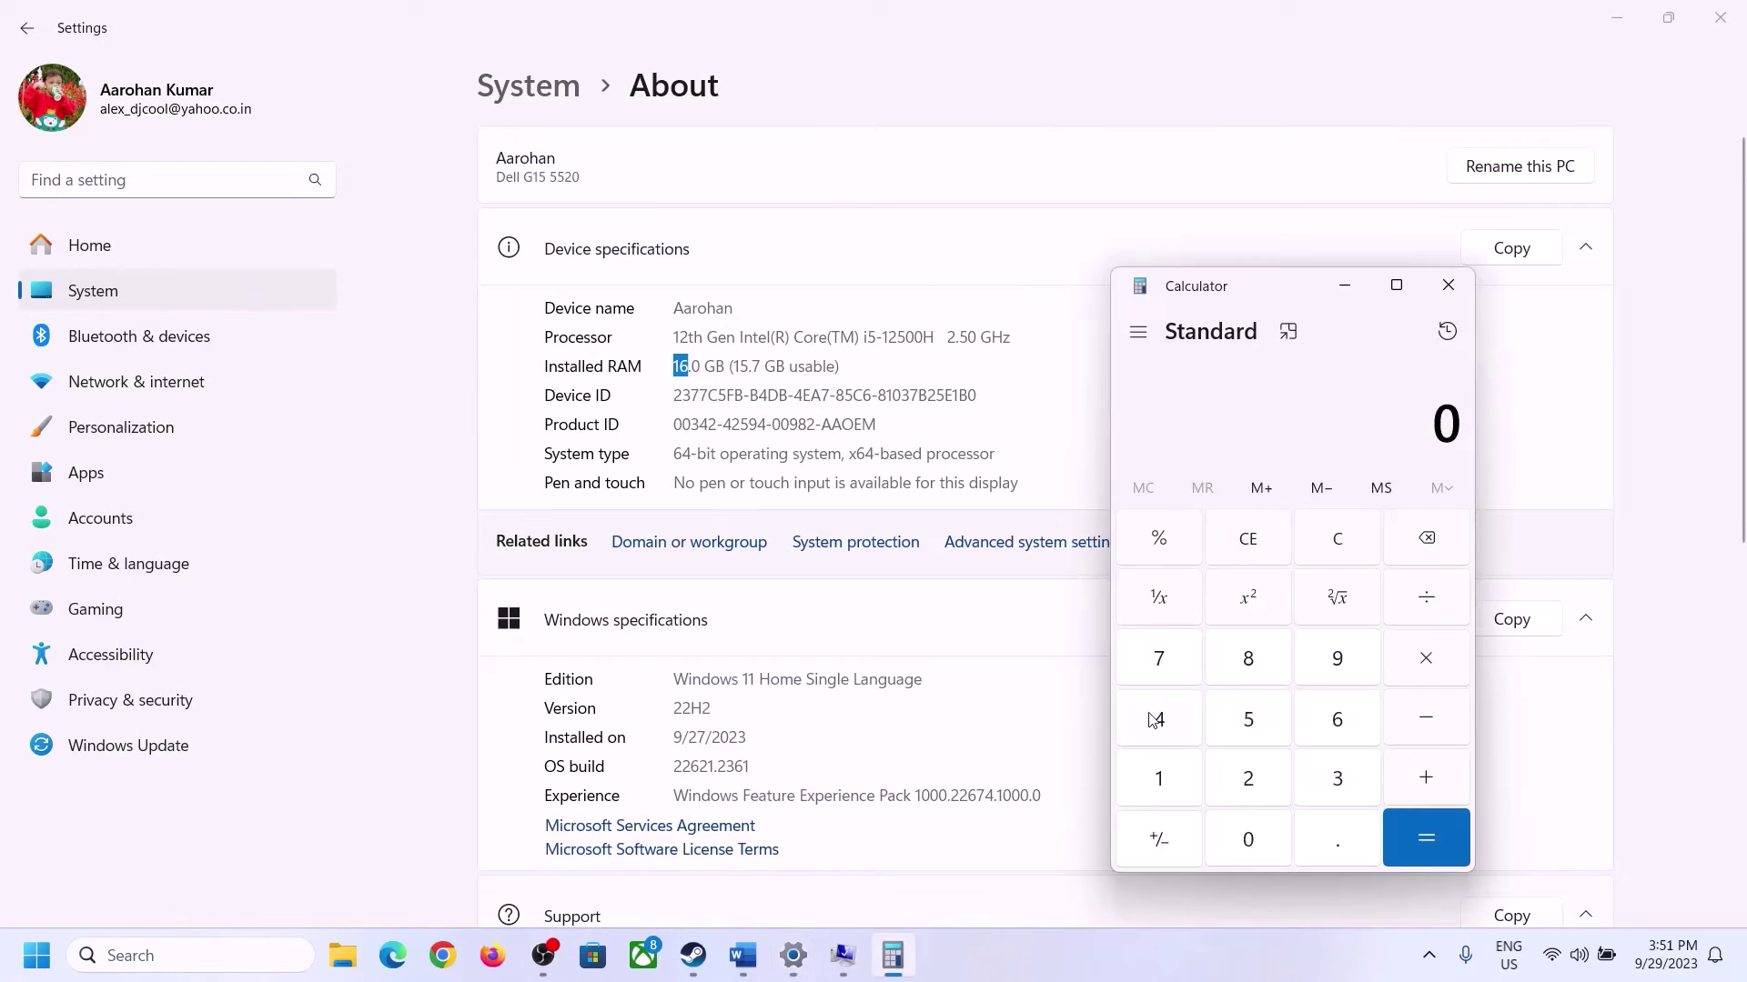
{"action": "left_click", "coordinate": [1174, 775]}
{"action": "left_click", "coordinate": [1311, 725]}
{"action": "left_click", "coordinate": [1419, 659]}
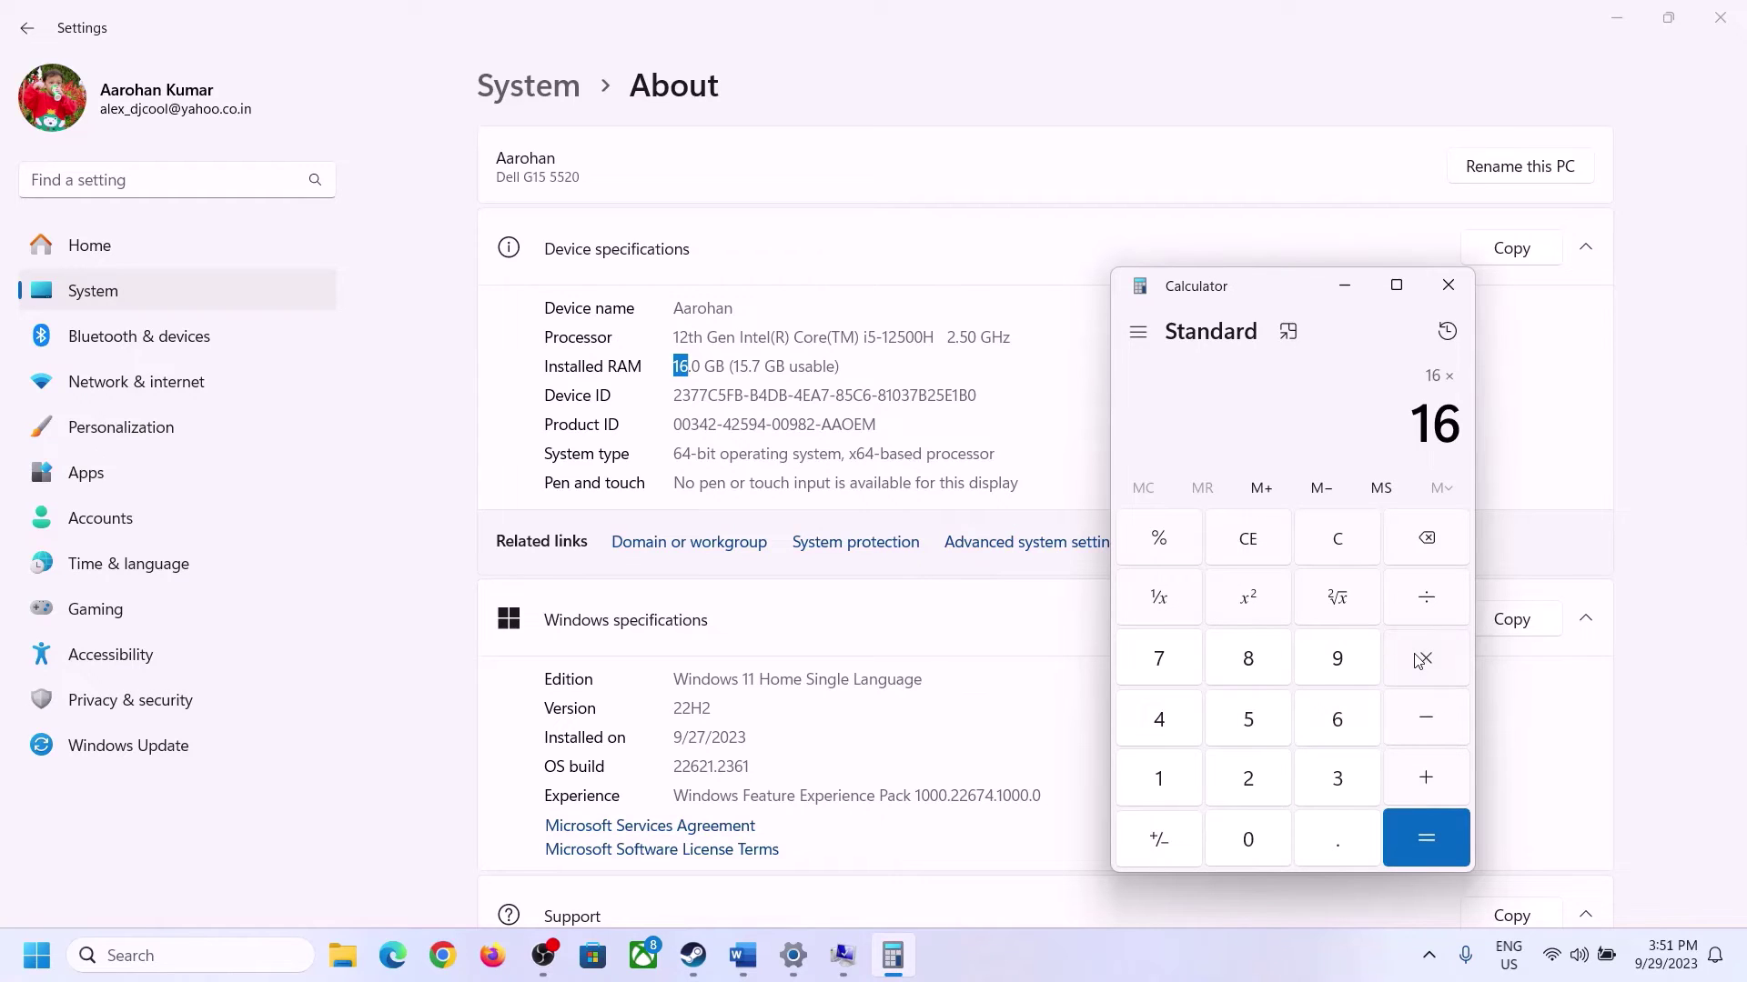
{"action": "left_click", "coordinate": [1172, 771]}
{"action": "left_click", "coordinate": [1239, 835]}
{"action": "left_click", "coordinate": [1226, 775]}
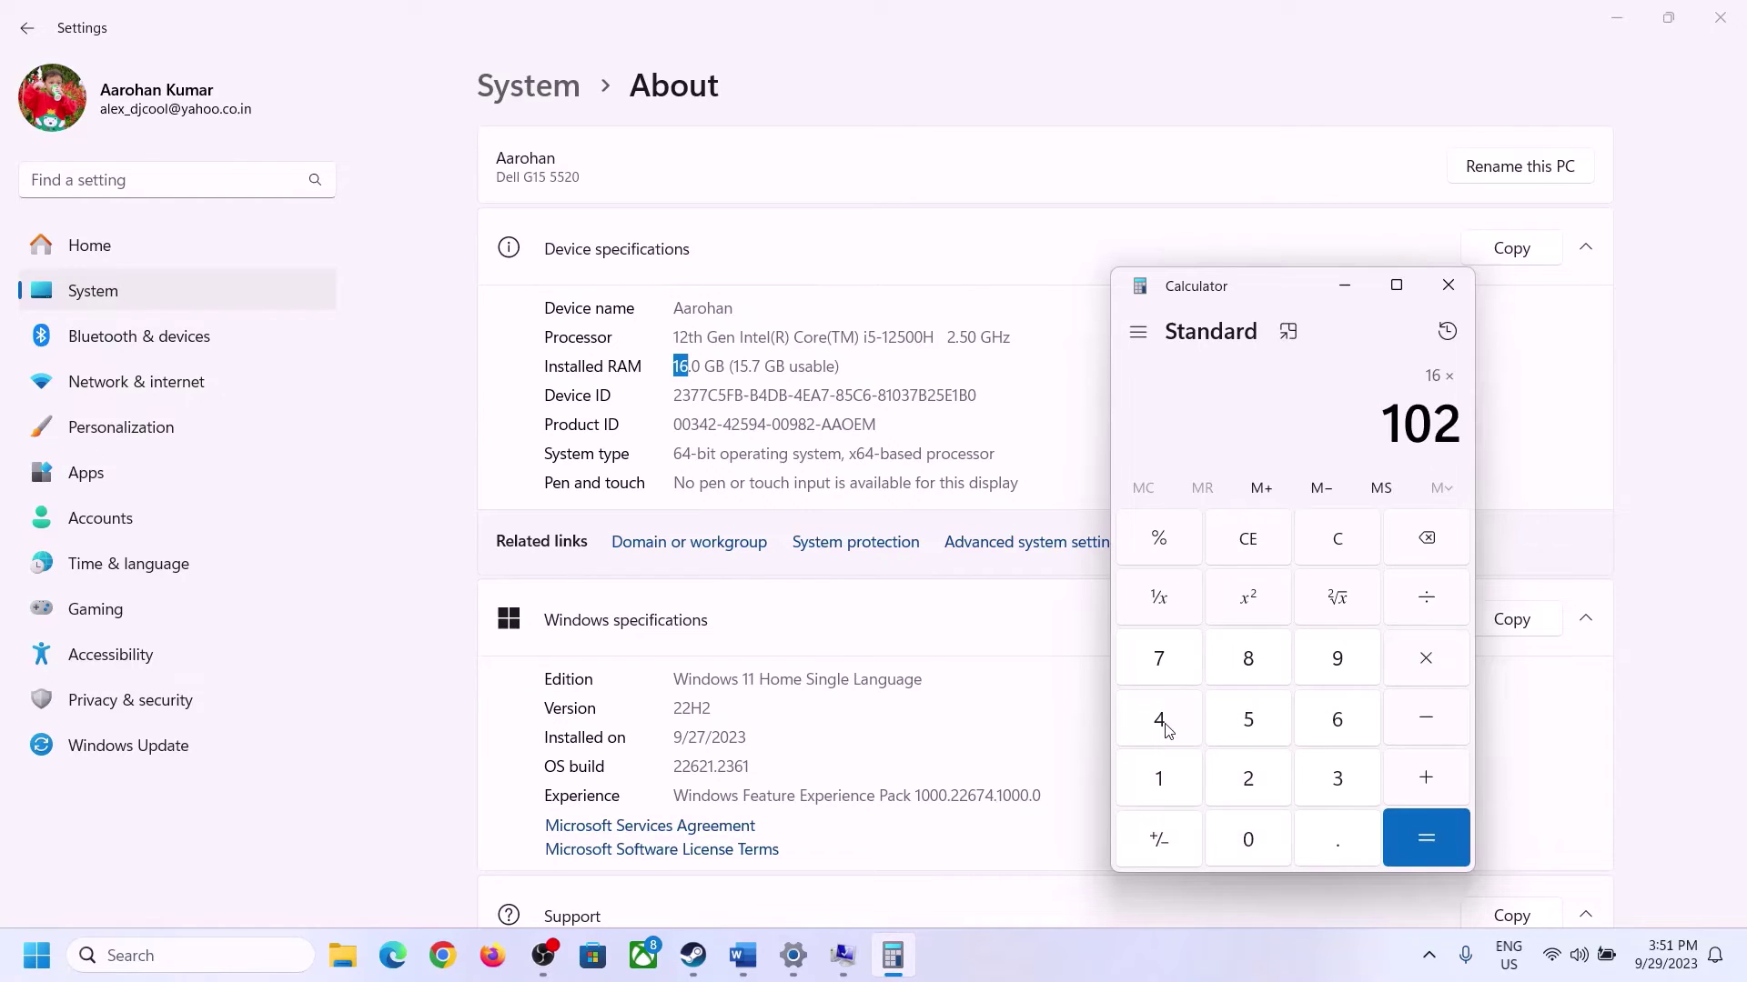
{"action": "left_click", "coordinate": [1169, 728]}
{"action": "left_click", "coordinate": [1415, 856]}
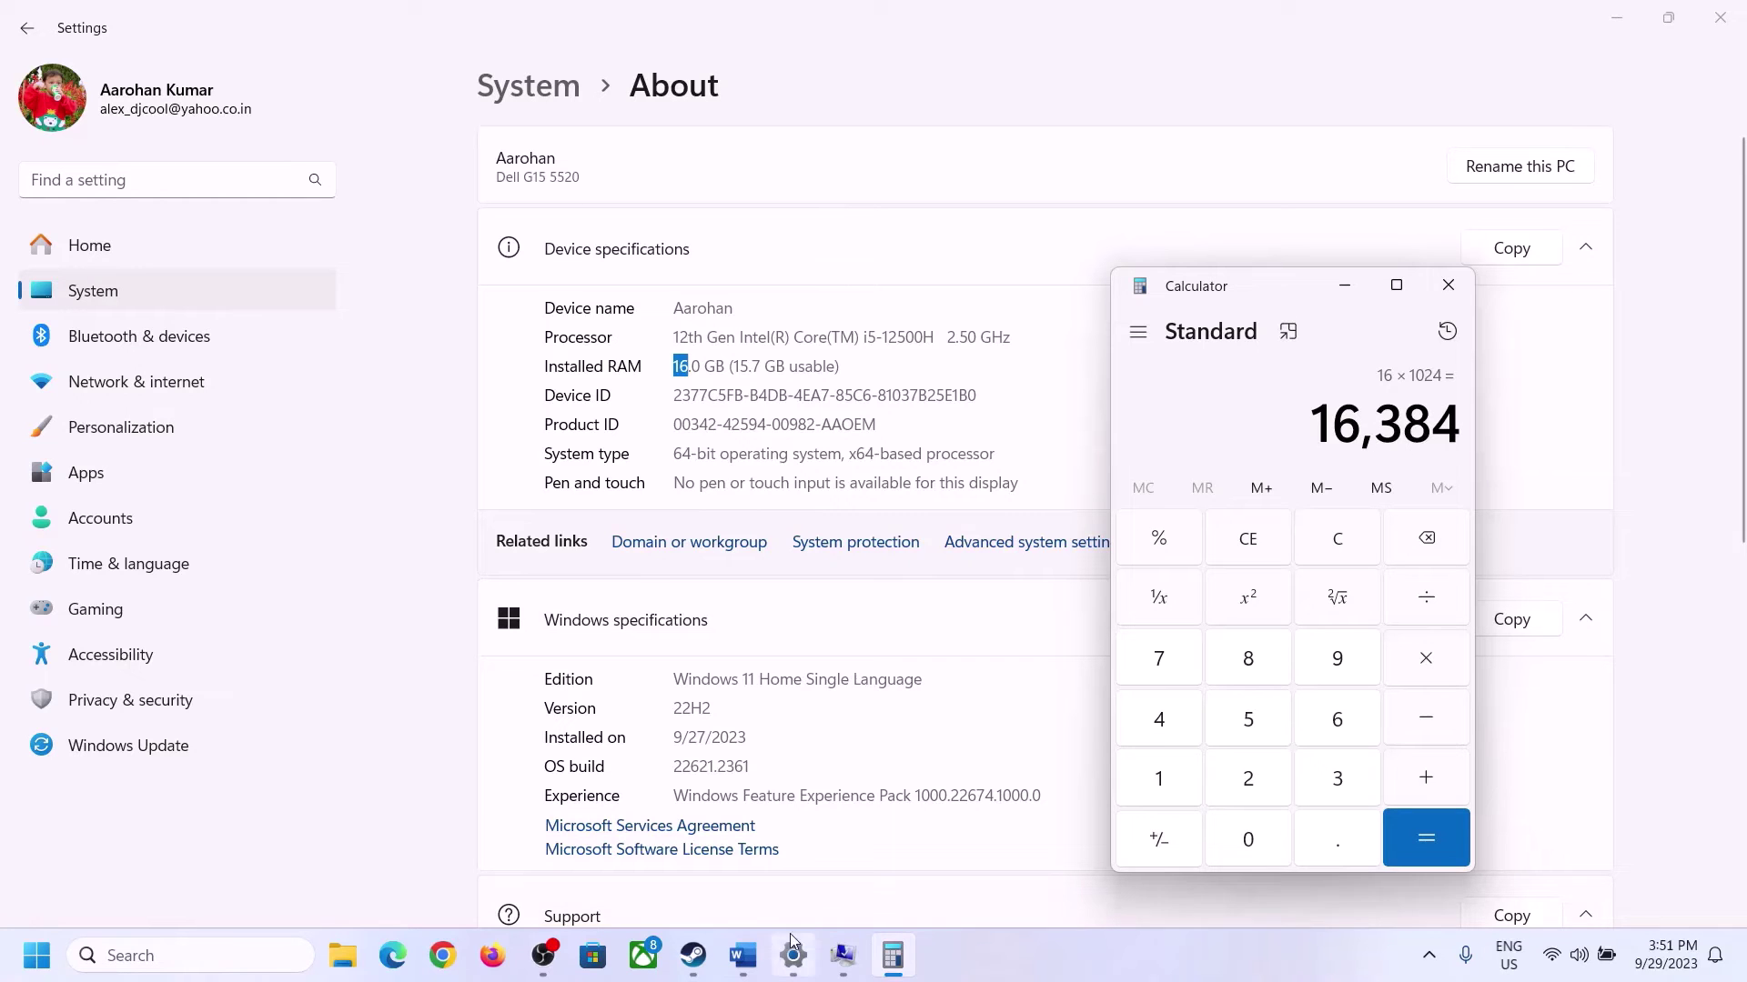
Multiply the RAM in megabytes by 3, enter 49152 MB as the maximum size, and set the custom paging file for drive C:.
{"action": "left_click", "coordinate": [743, 955]}
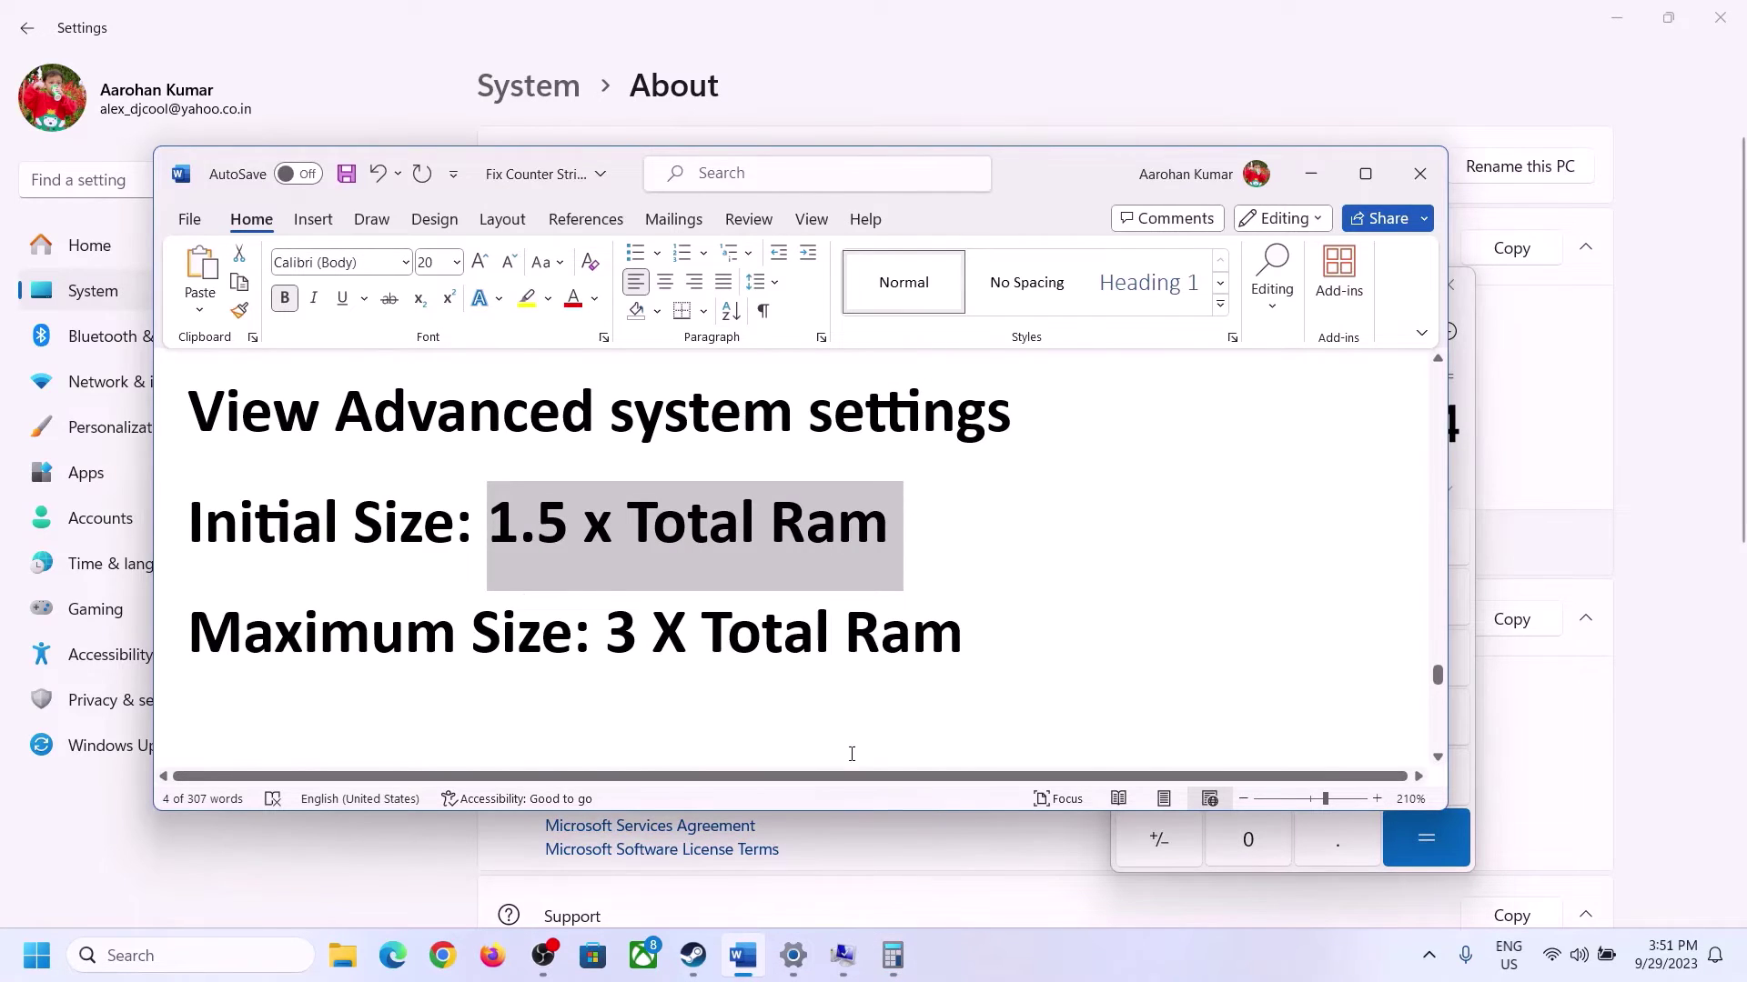
{"action": "left_click", "coordinate": [892, 955]}
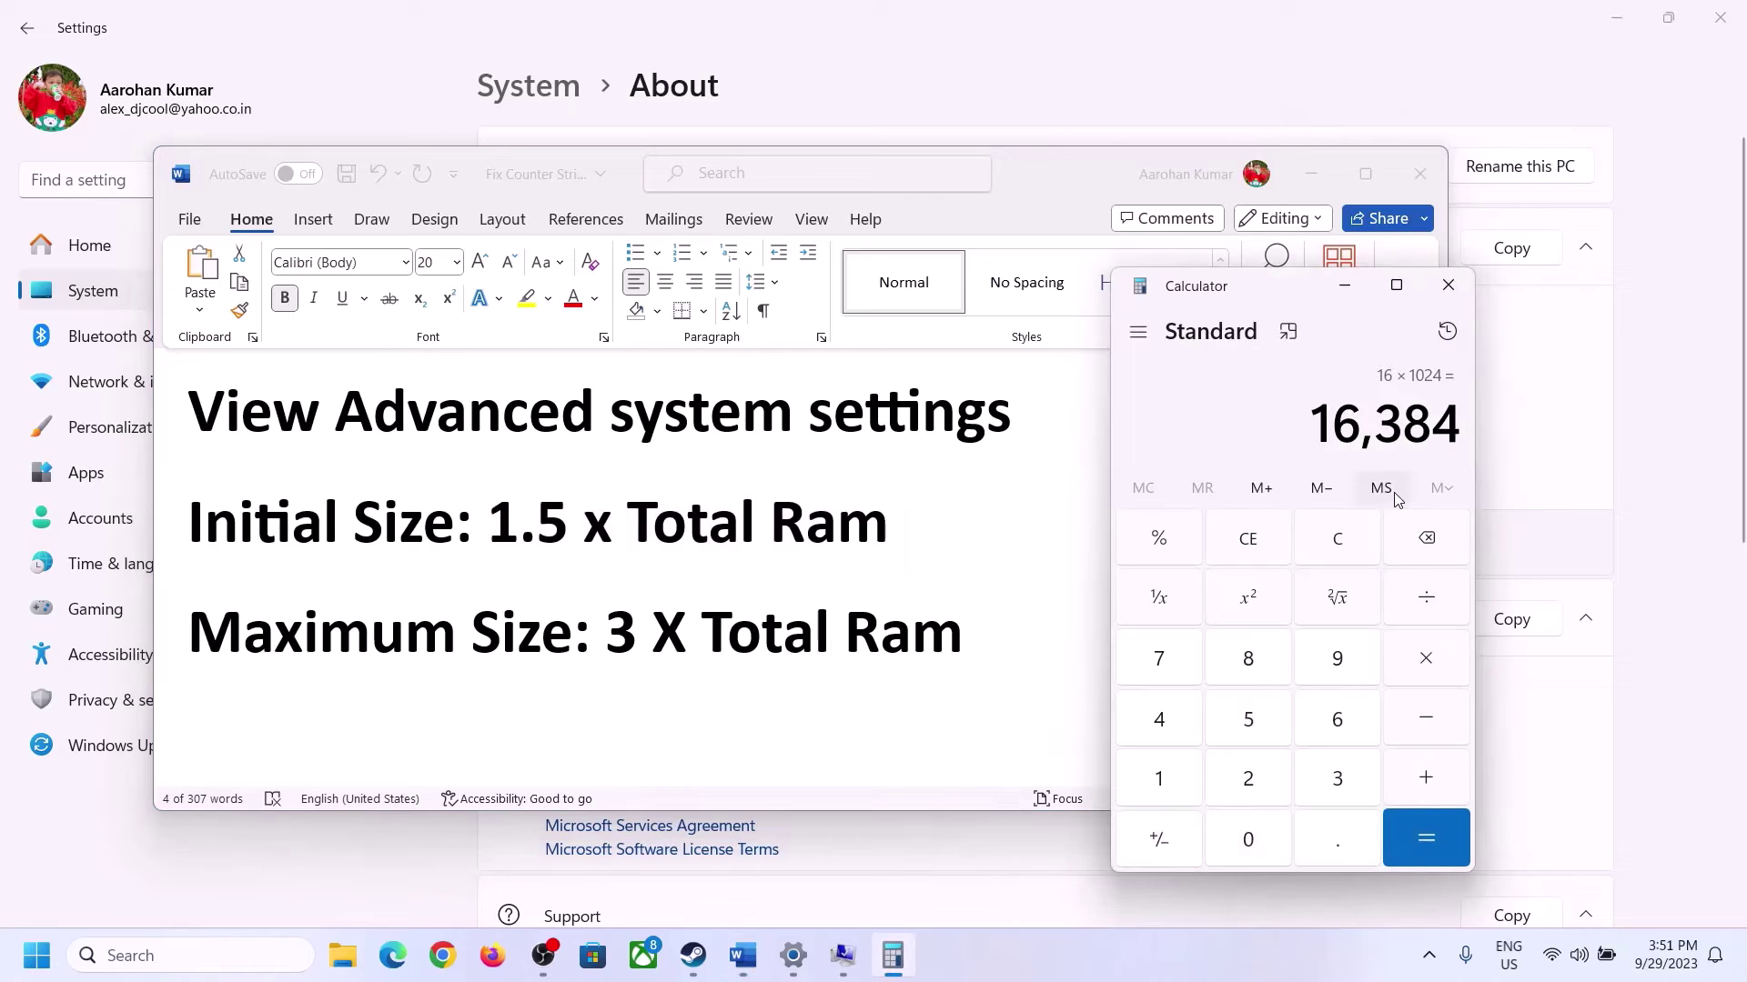
{"action": "left_click", "coordinate": [1426, 664]}
{"action": "left_click", "coordinate": [1315, 784]}
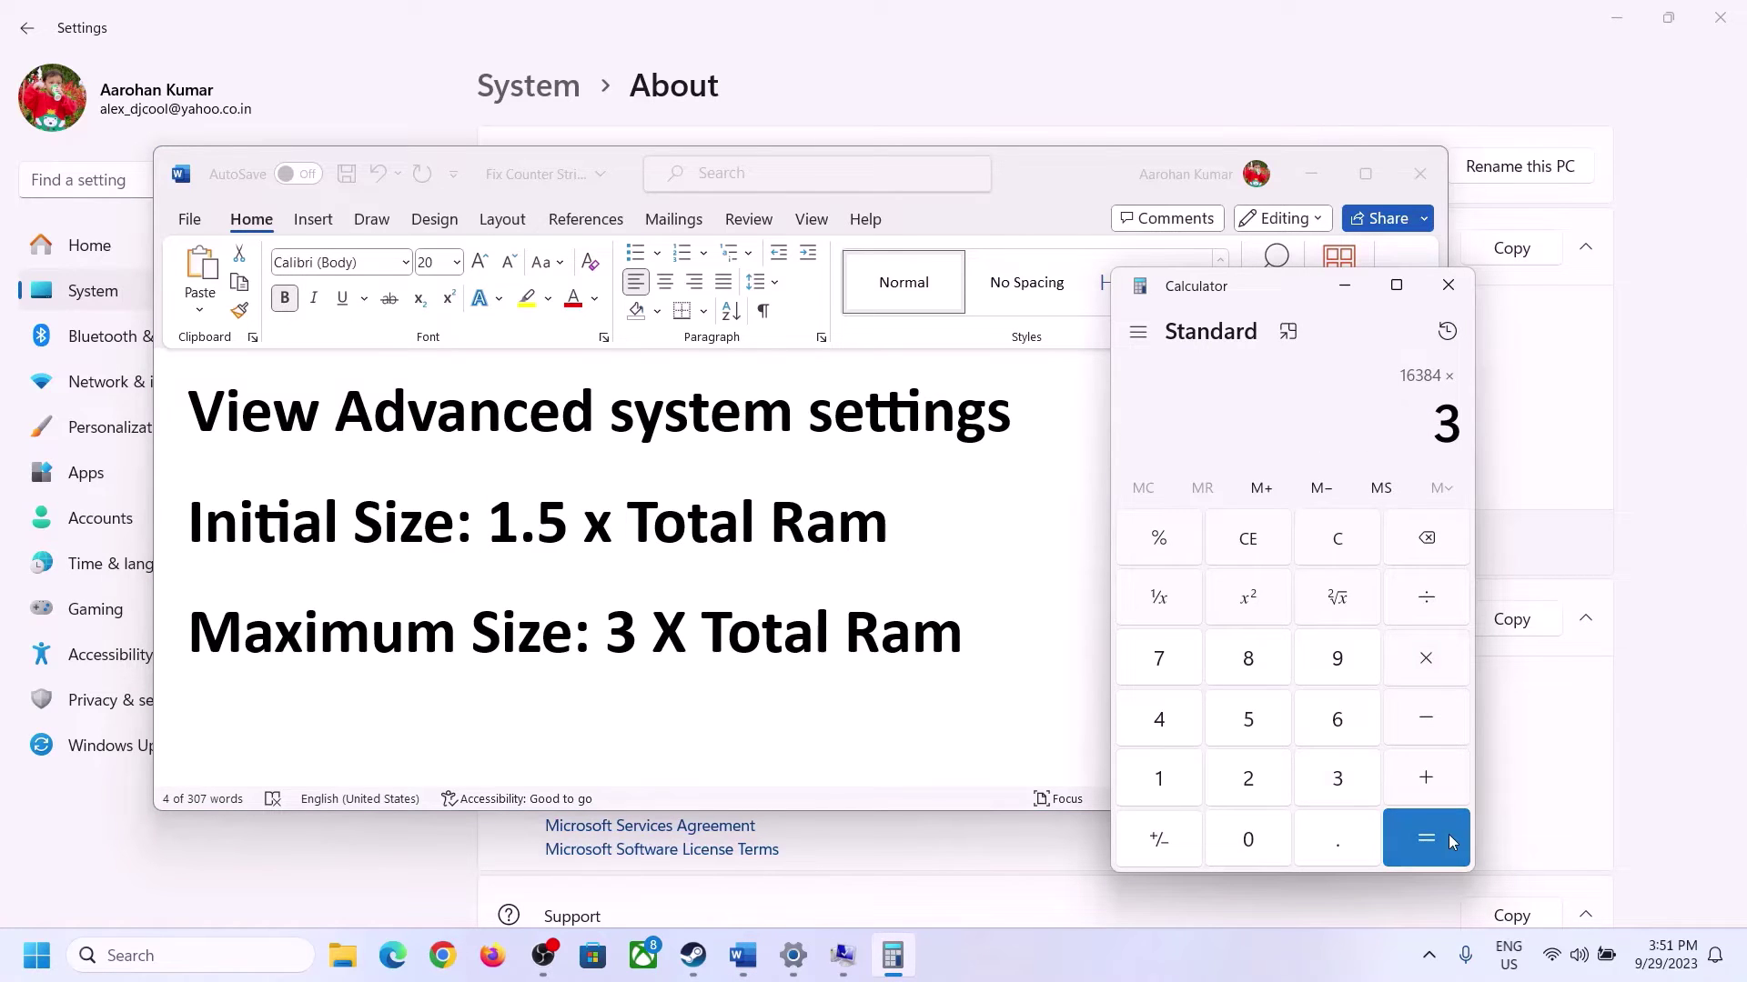
{"action": "left_click", "coordinate": [1449, 839]}
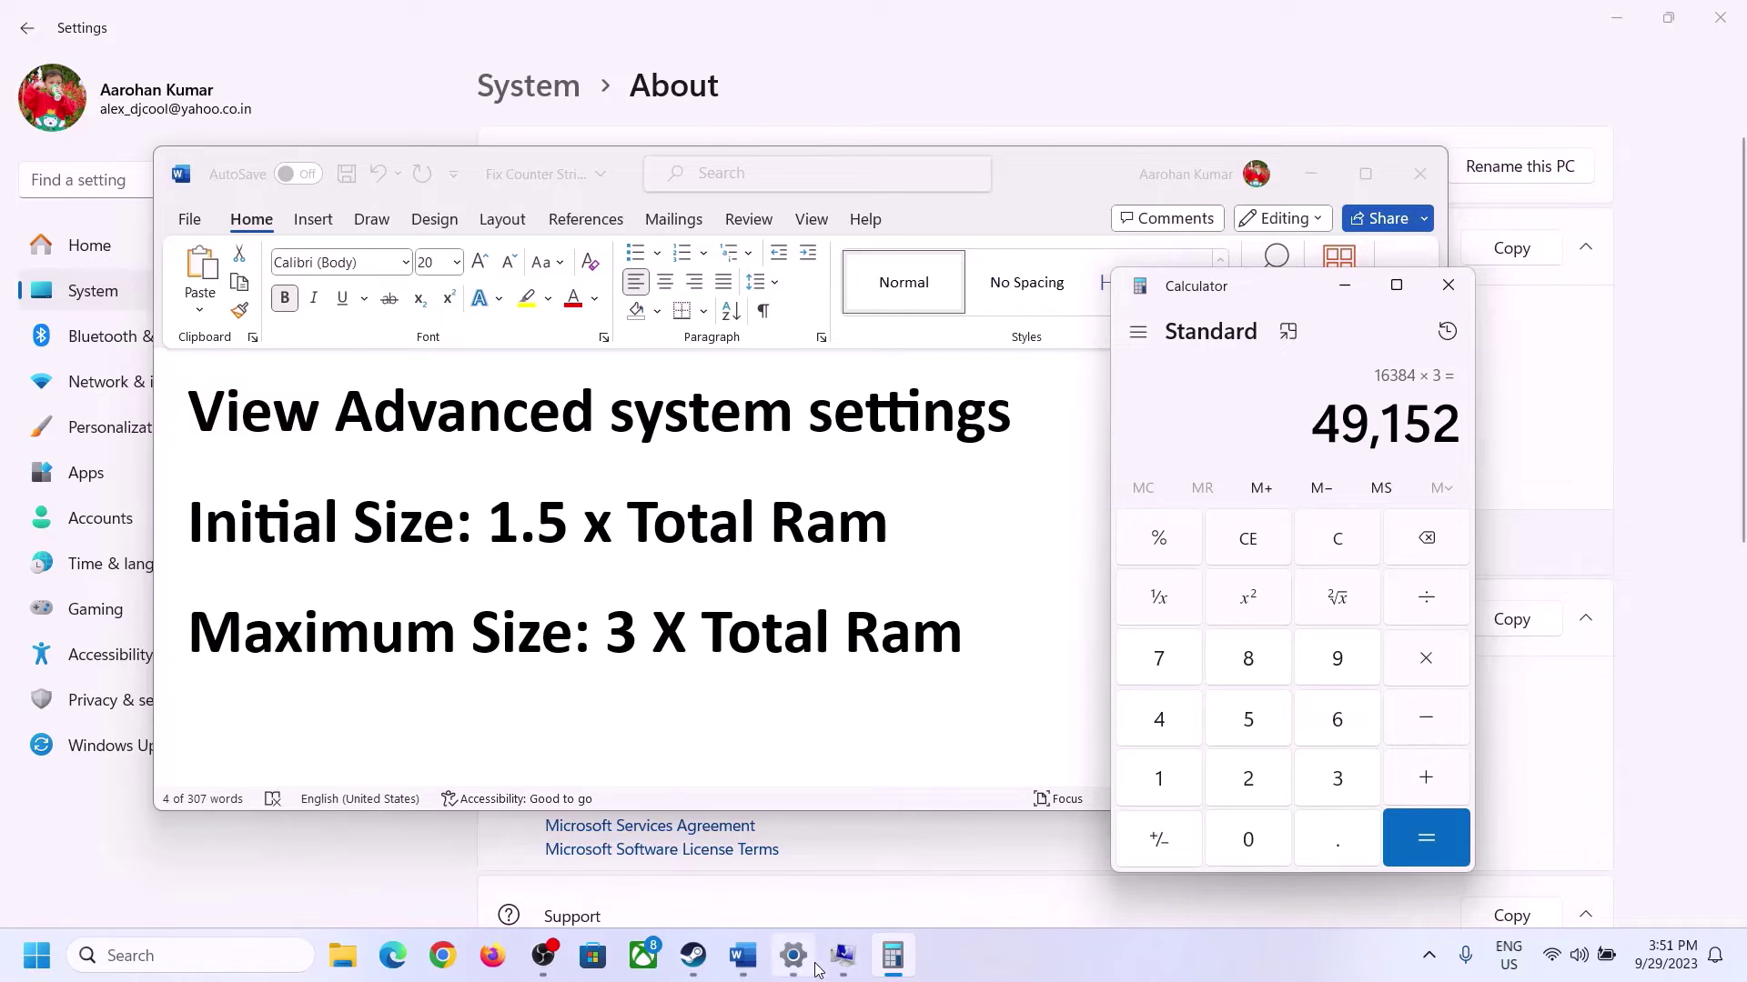
{"action": "left_click", "coordinate": [844, 842]}
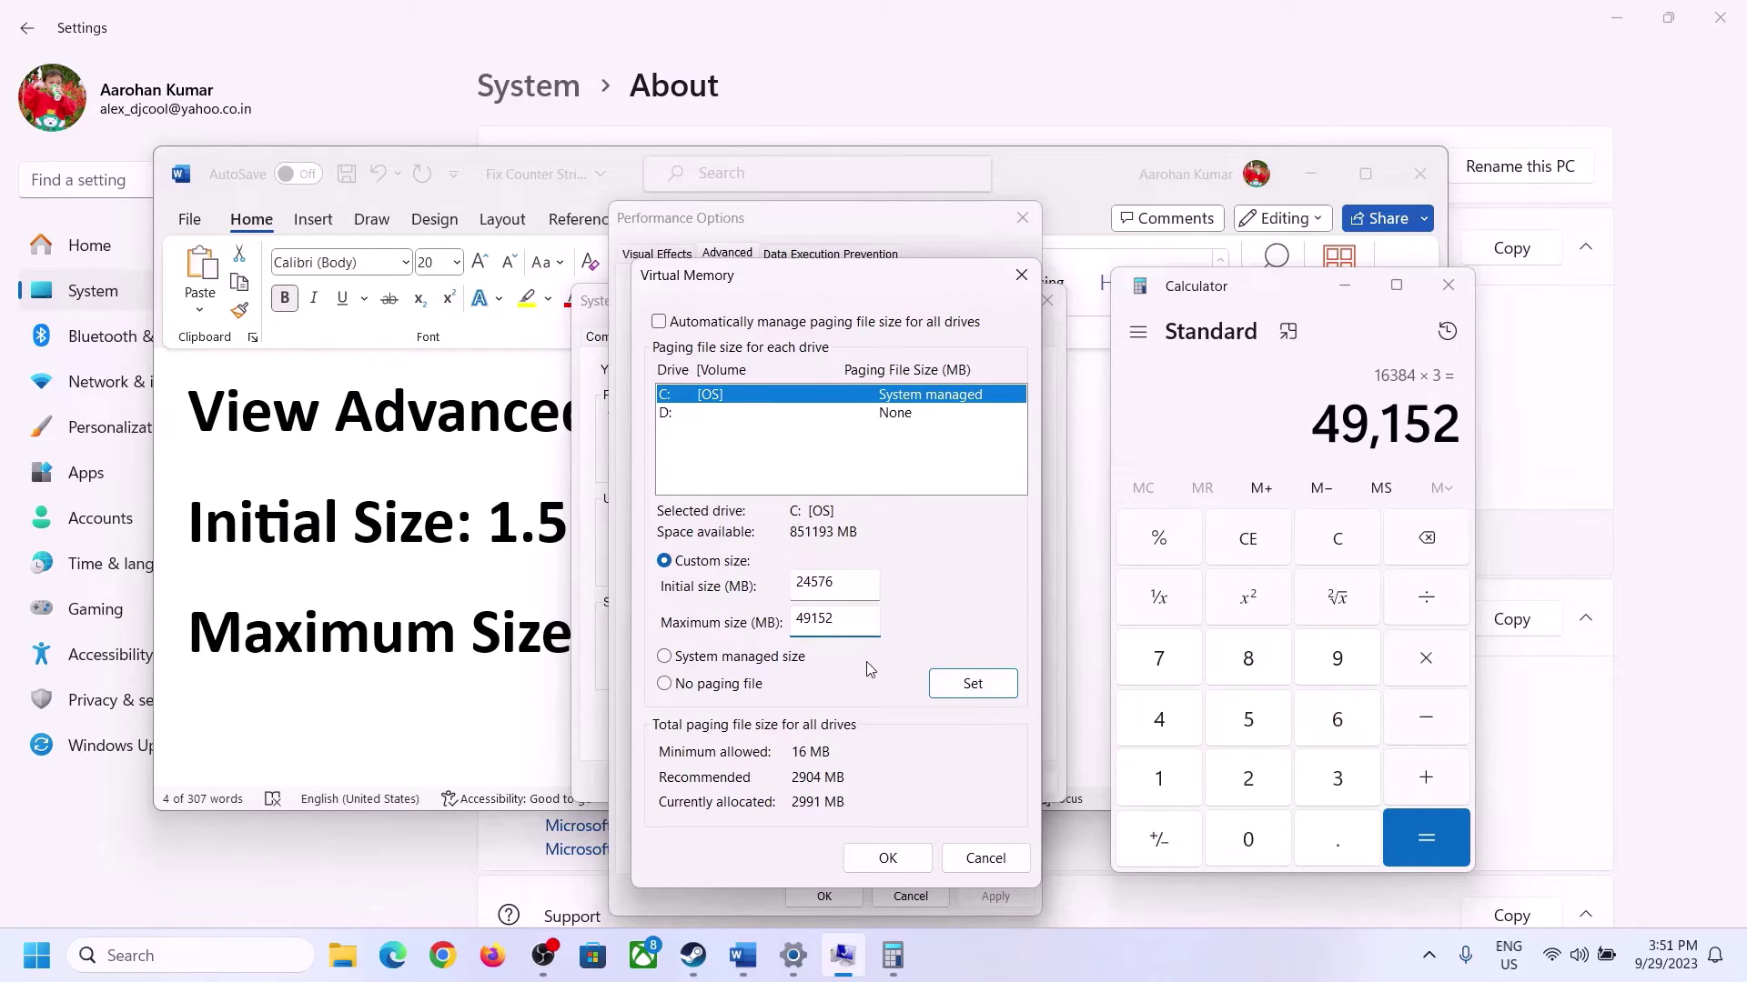
{"action": "left_click", "coordinate": [973, 686]}
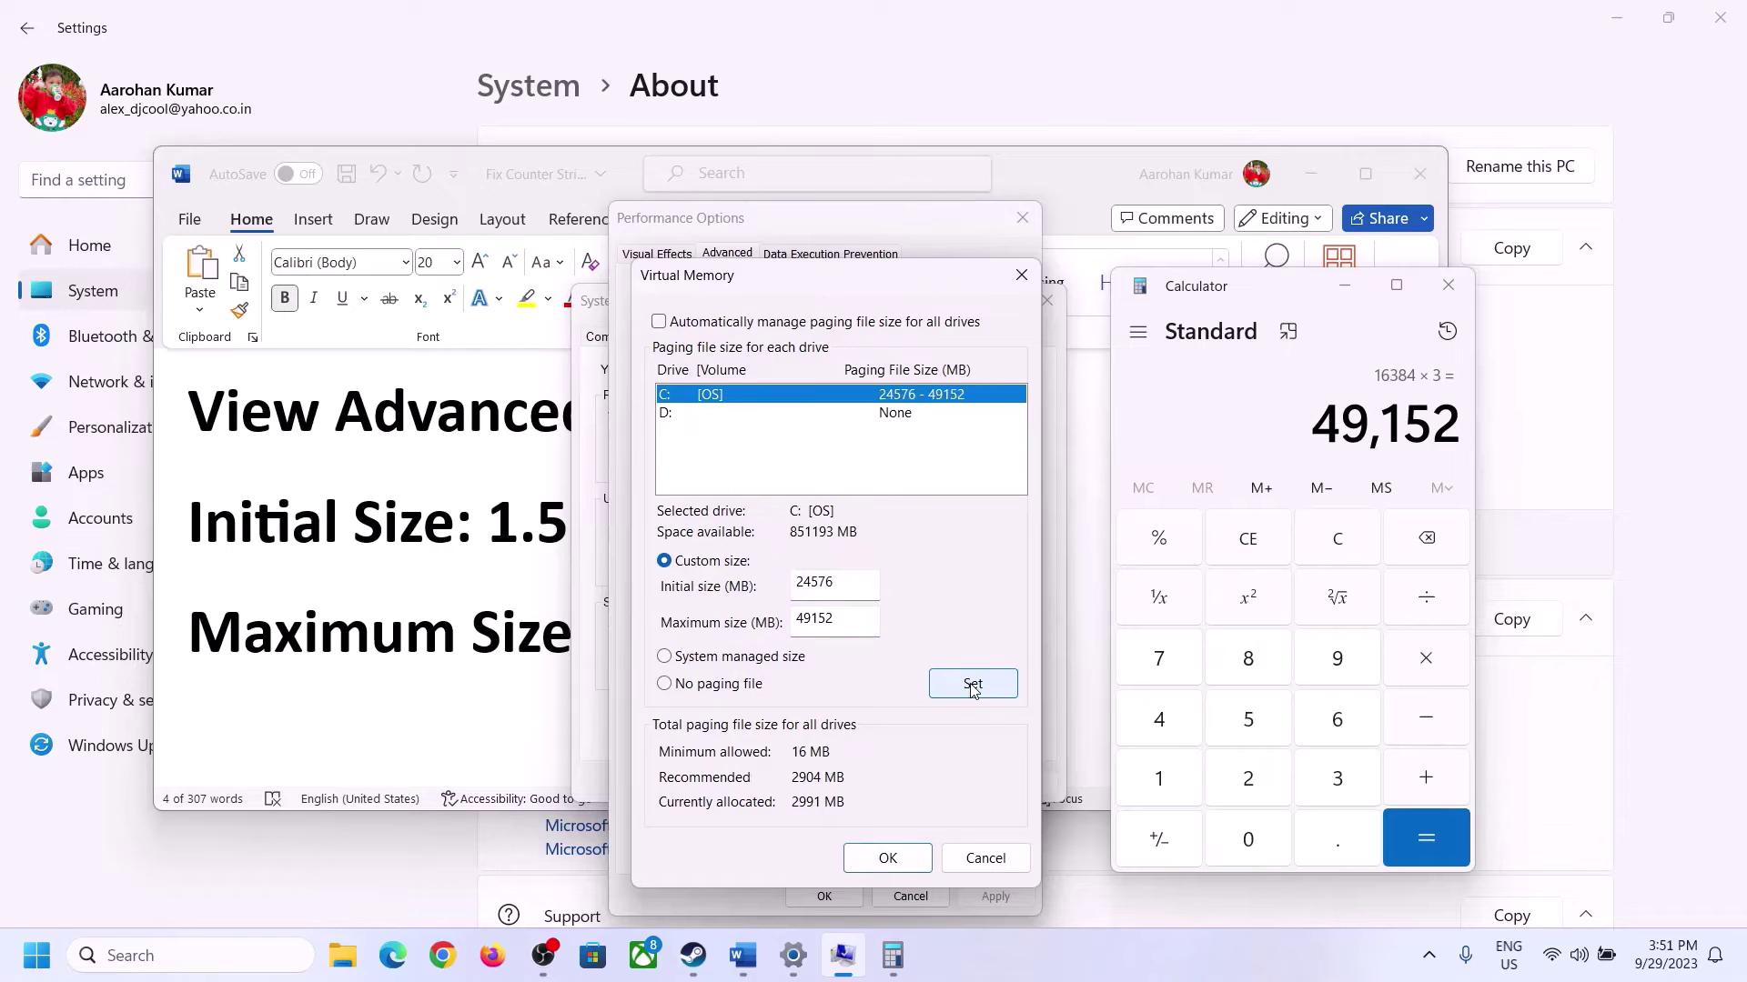
Apply the custom paging file settings, accept the open system dialogs and dismiss the restart prompt without restarting.
{"action": "left_click", "coordinate": [890, 860]}
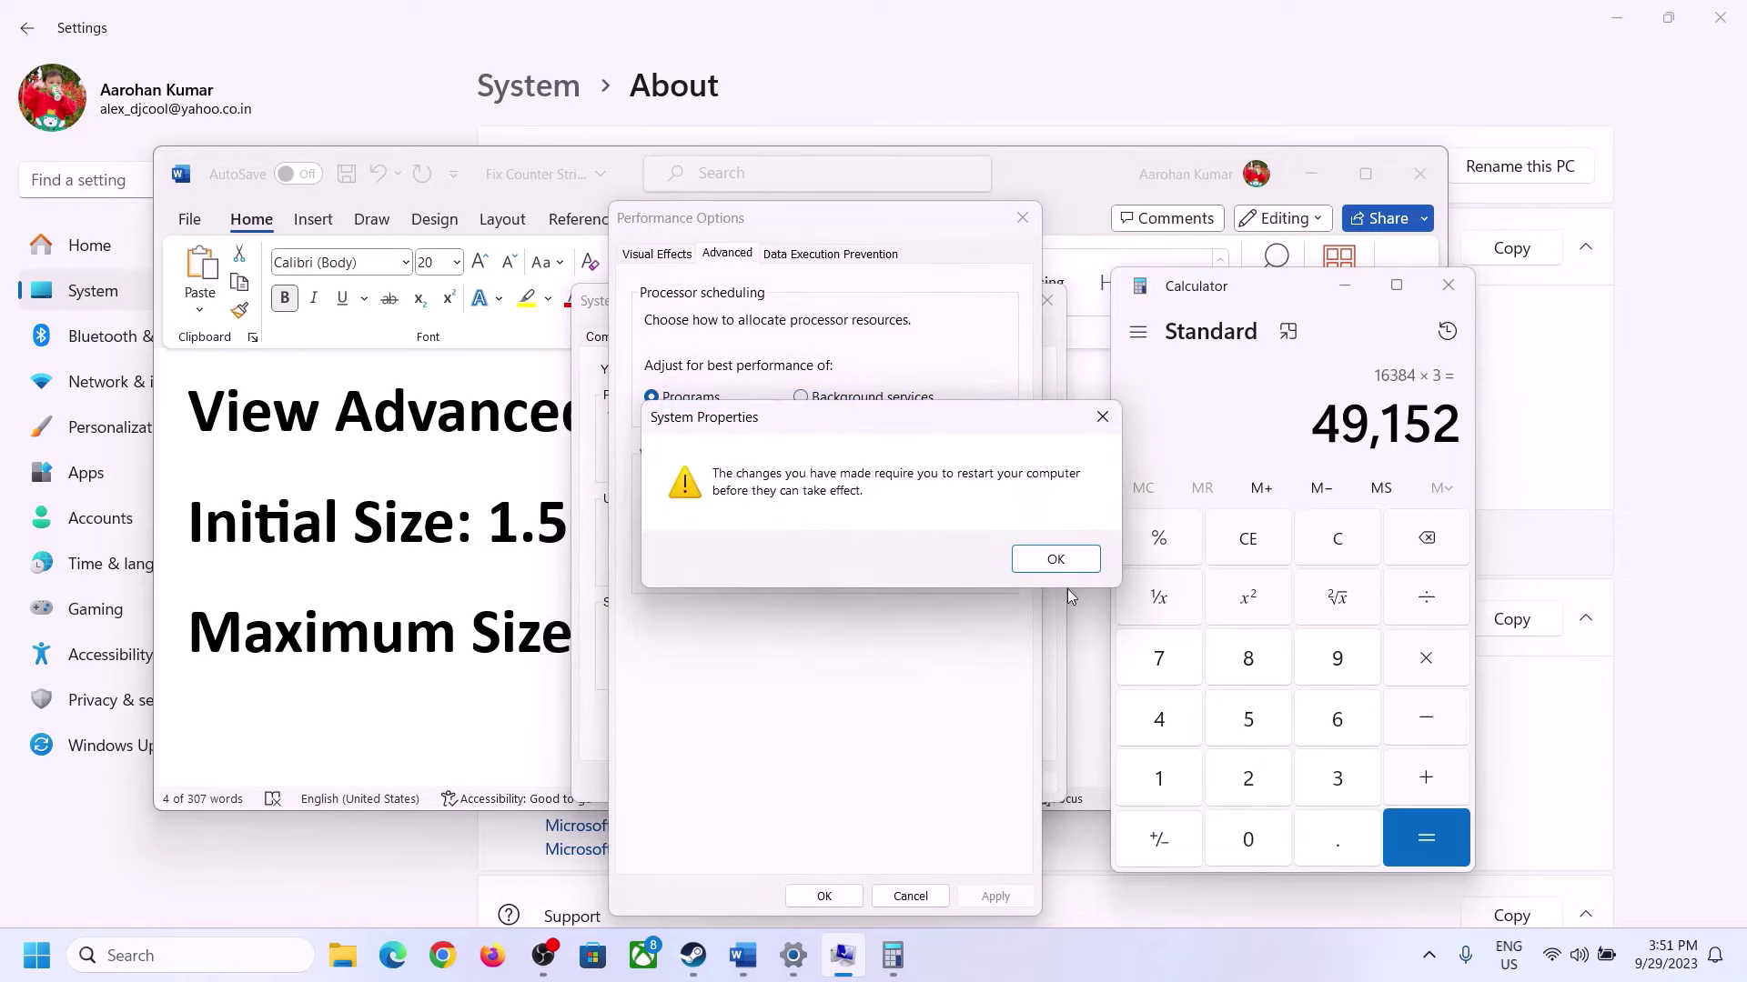
{"action": "left_click", "coordinate": [1081, 559]}
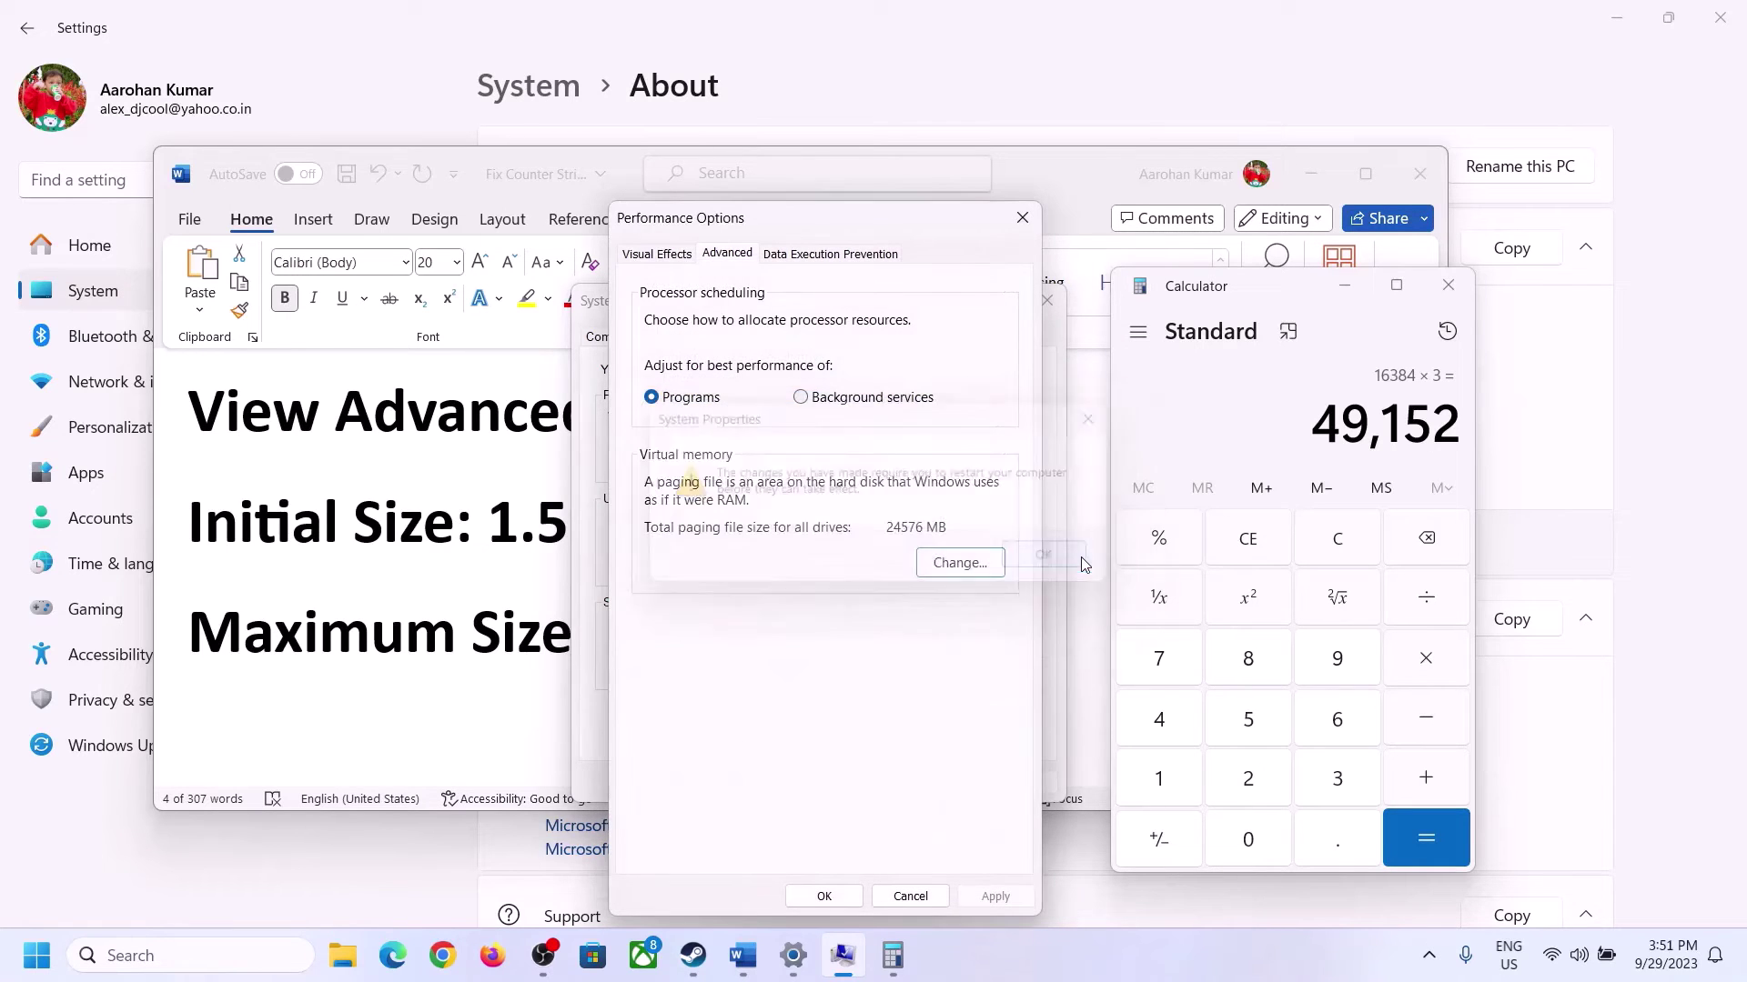
{"action": "left_click", "coordinate": [826, 897]}
{"action": "left_click", "coordinate": [828, 781]}
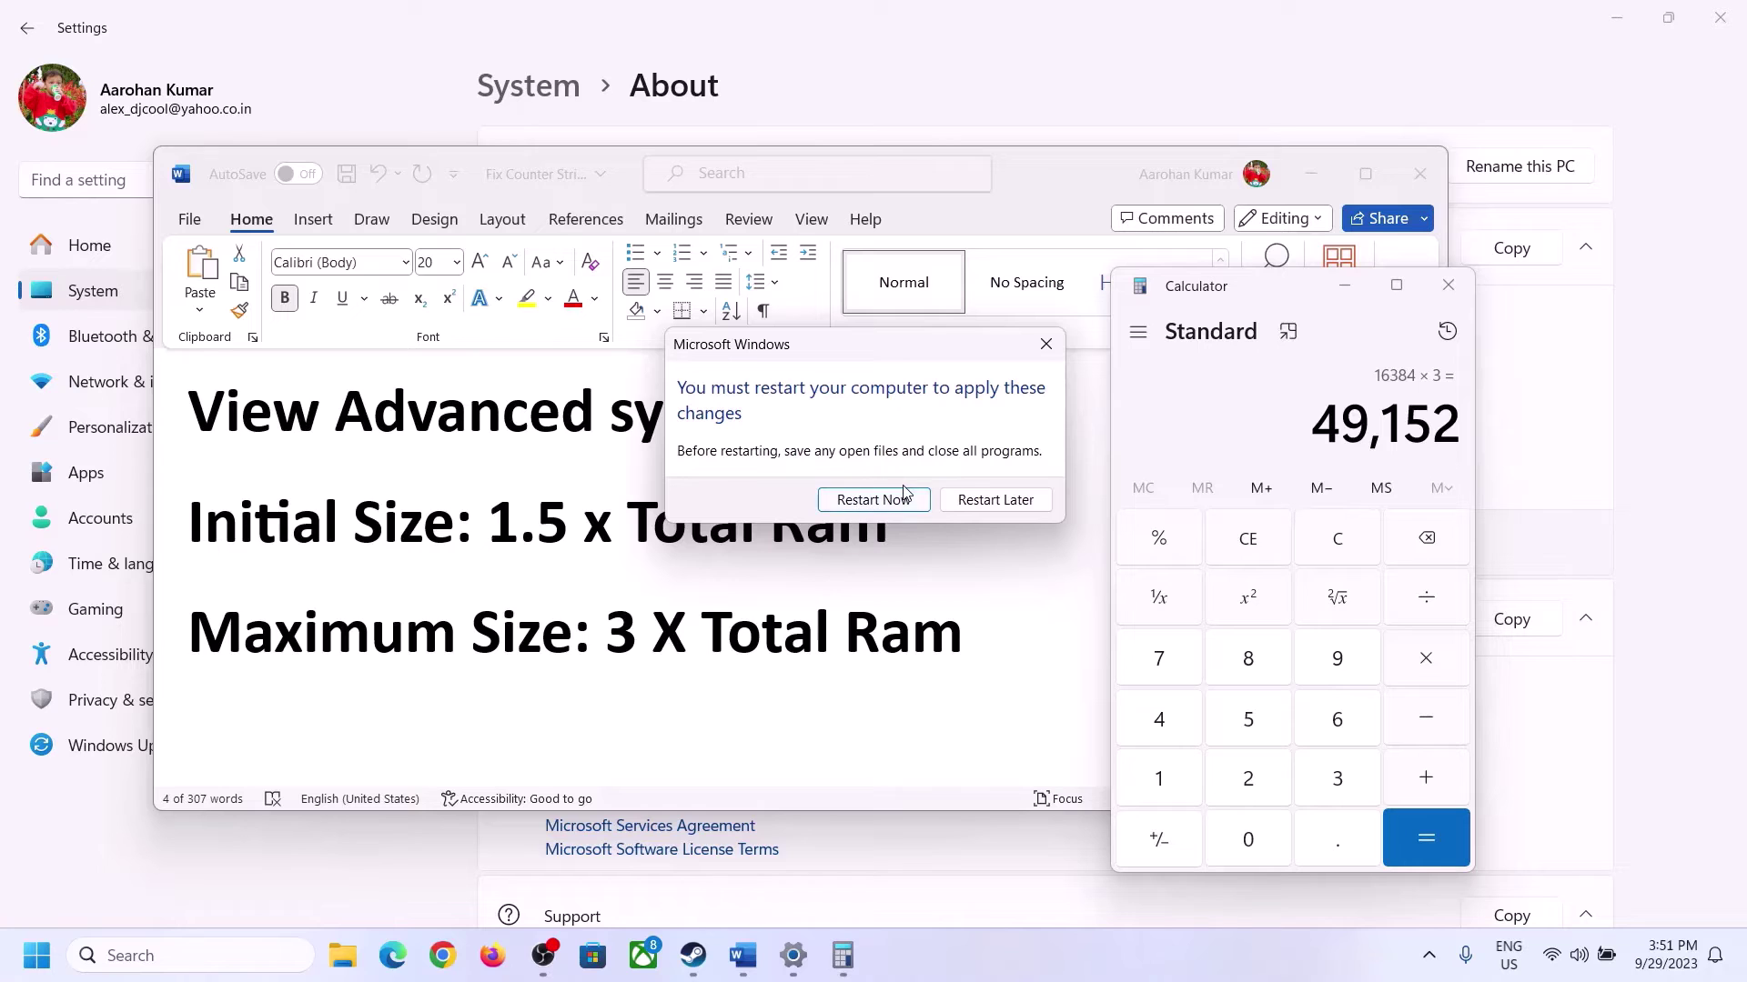
{"action": "left_click", "coordinate": [1046, 343]}
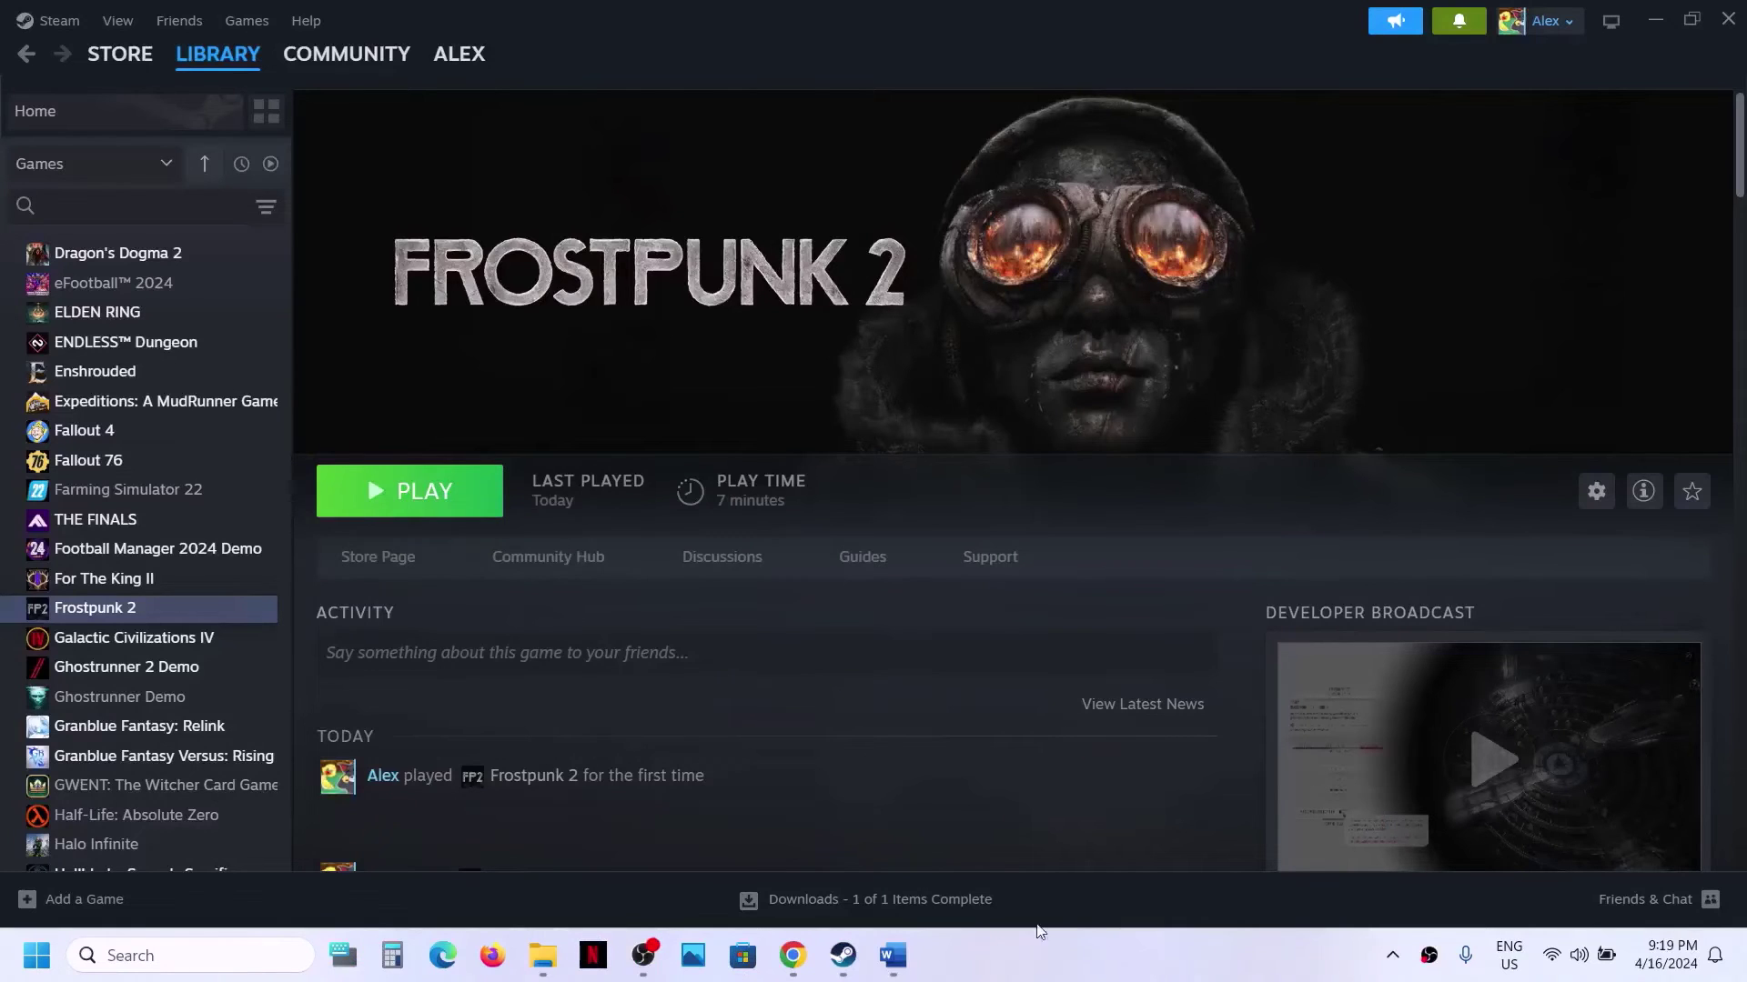
Copy the Visual C++ link under Step 14 of the Word notes and open it in a new Chrome tab.
{"action": "left_click", "coordinate": [891, 955]}
{"action": "scroll", "coordinate": [698, 621], "scroll_direction": "down", "scroll_amount": 6}
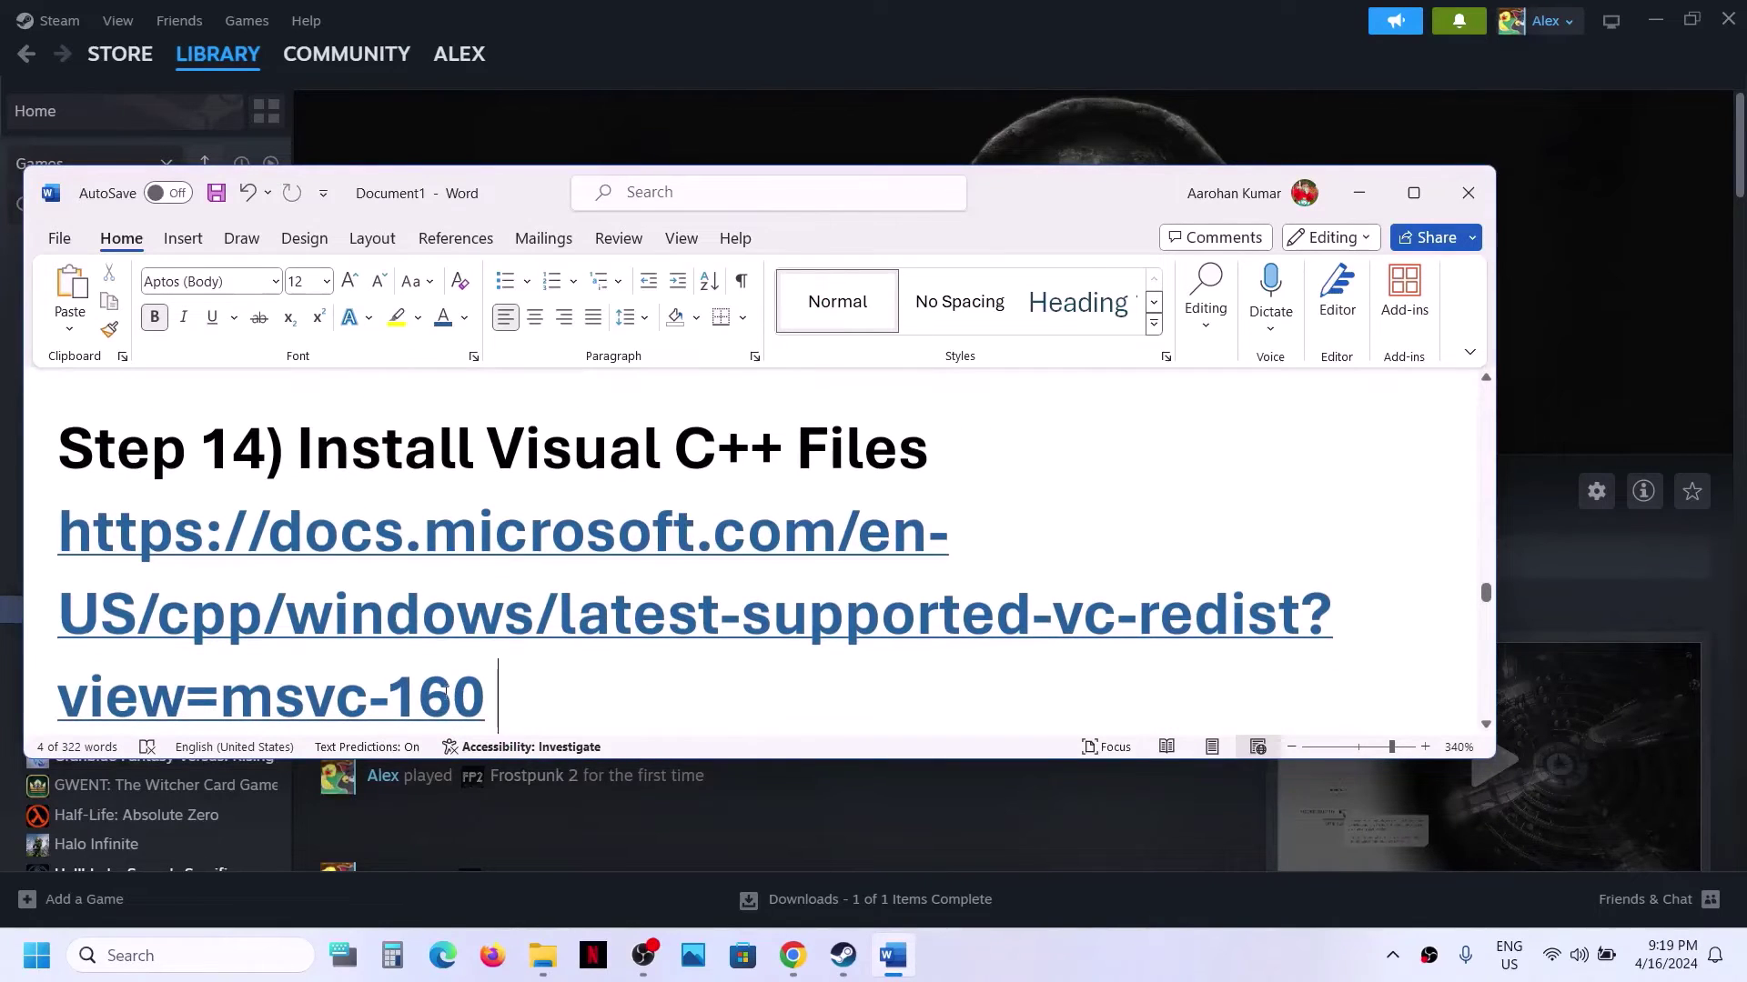
{"action": "left_click_drag", "start_coordinate": [65, 530], "coordinate": [515, 673]}
{"action": "key", "text": "ctrl+c"}
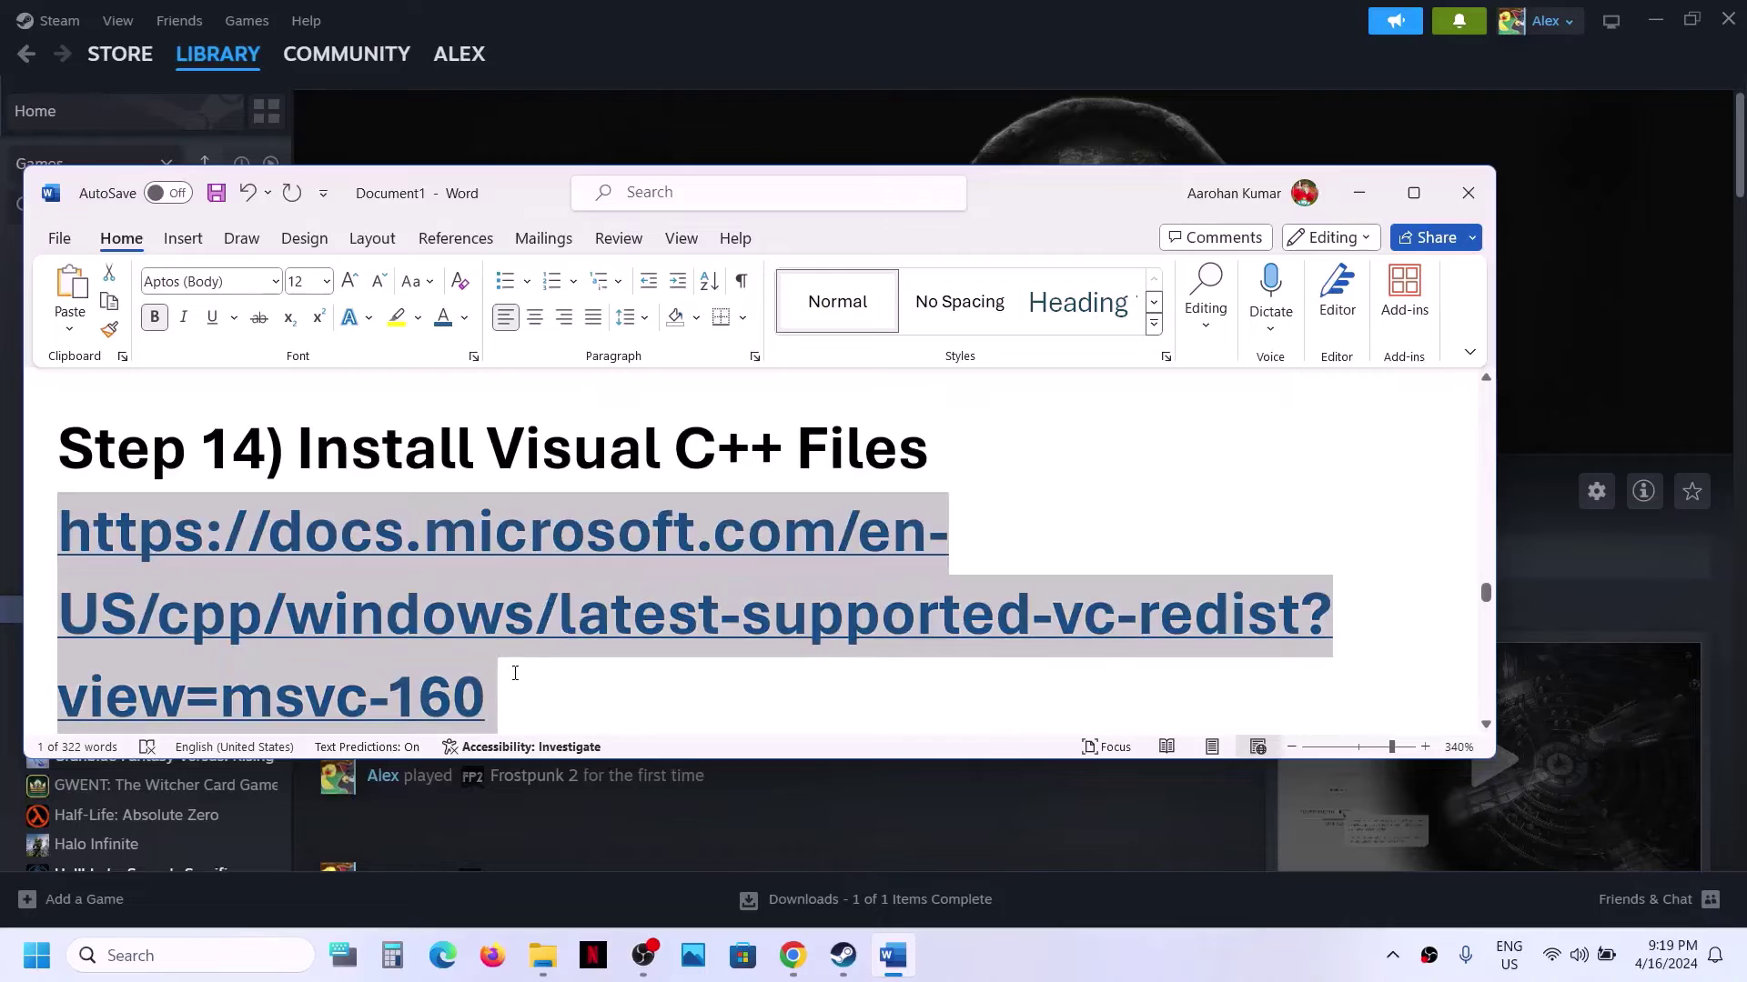
{"action": "left_click", "coordinate": [792, 955]}
{"action": "left_click", "coordinate": [600, 20]}
{"action": "key", "text": "ctrl+v"}
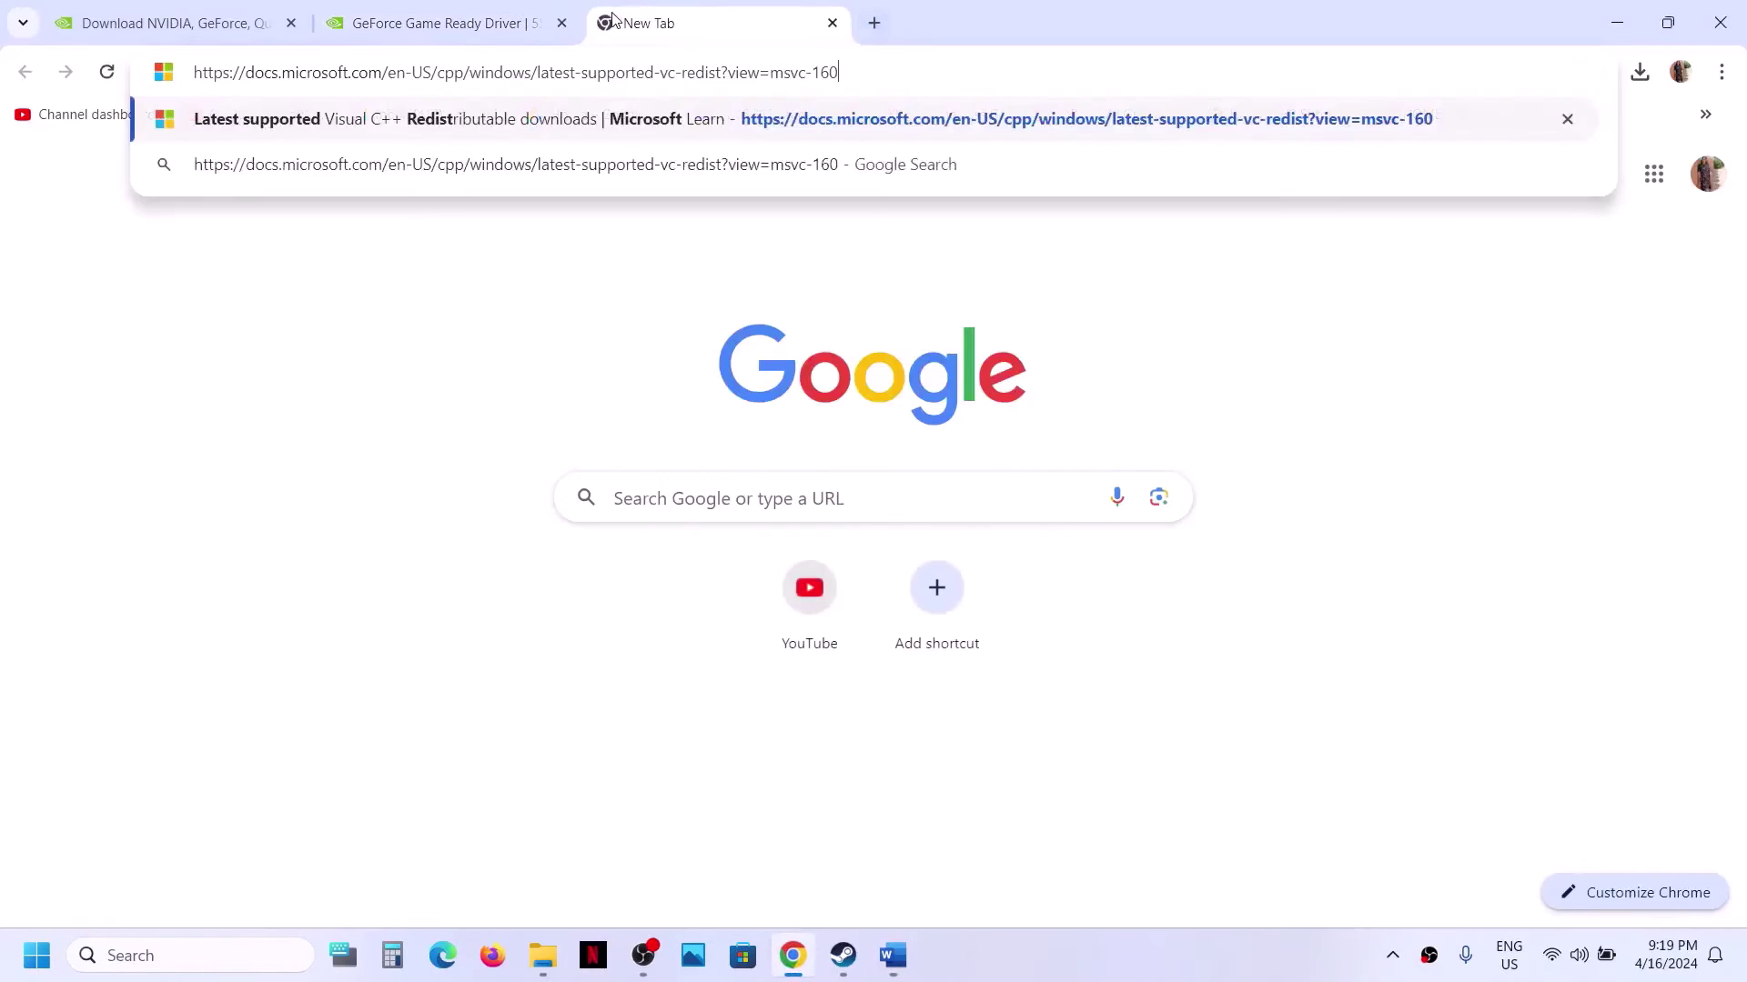
{"action": "key", "text": "Return"}
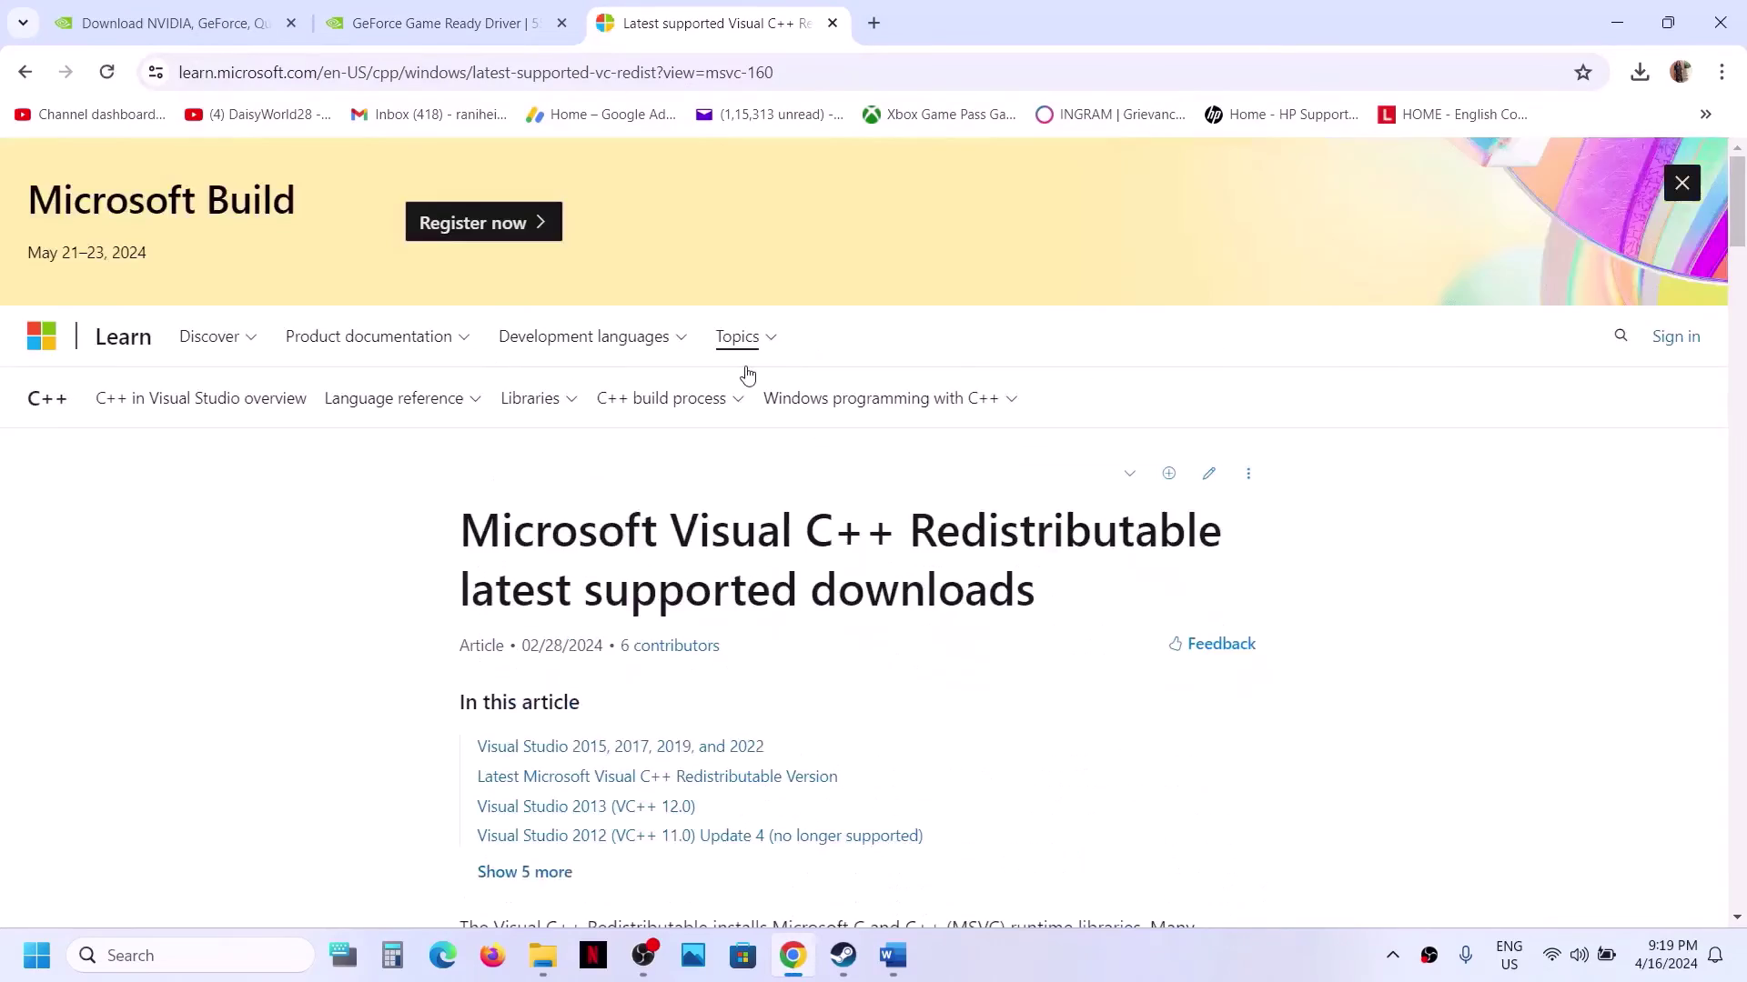
Find the X86 and X64 entries in the latest Visual C++ Redistributable table and download vc_redist.x86.exe.
{"action": "scroll", "coordinate": [748, 374], "scroll_direction": "down", "scroll_amount": 10}
{"action": "scroll", "coordinate": [747, 373], "scroll_direction": "down", "scroll_amount": 2}
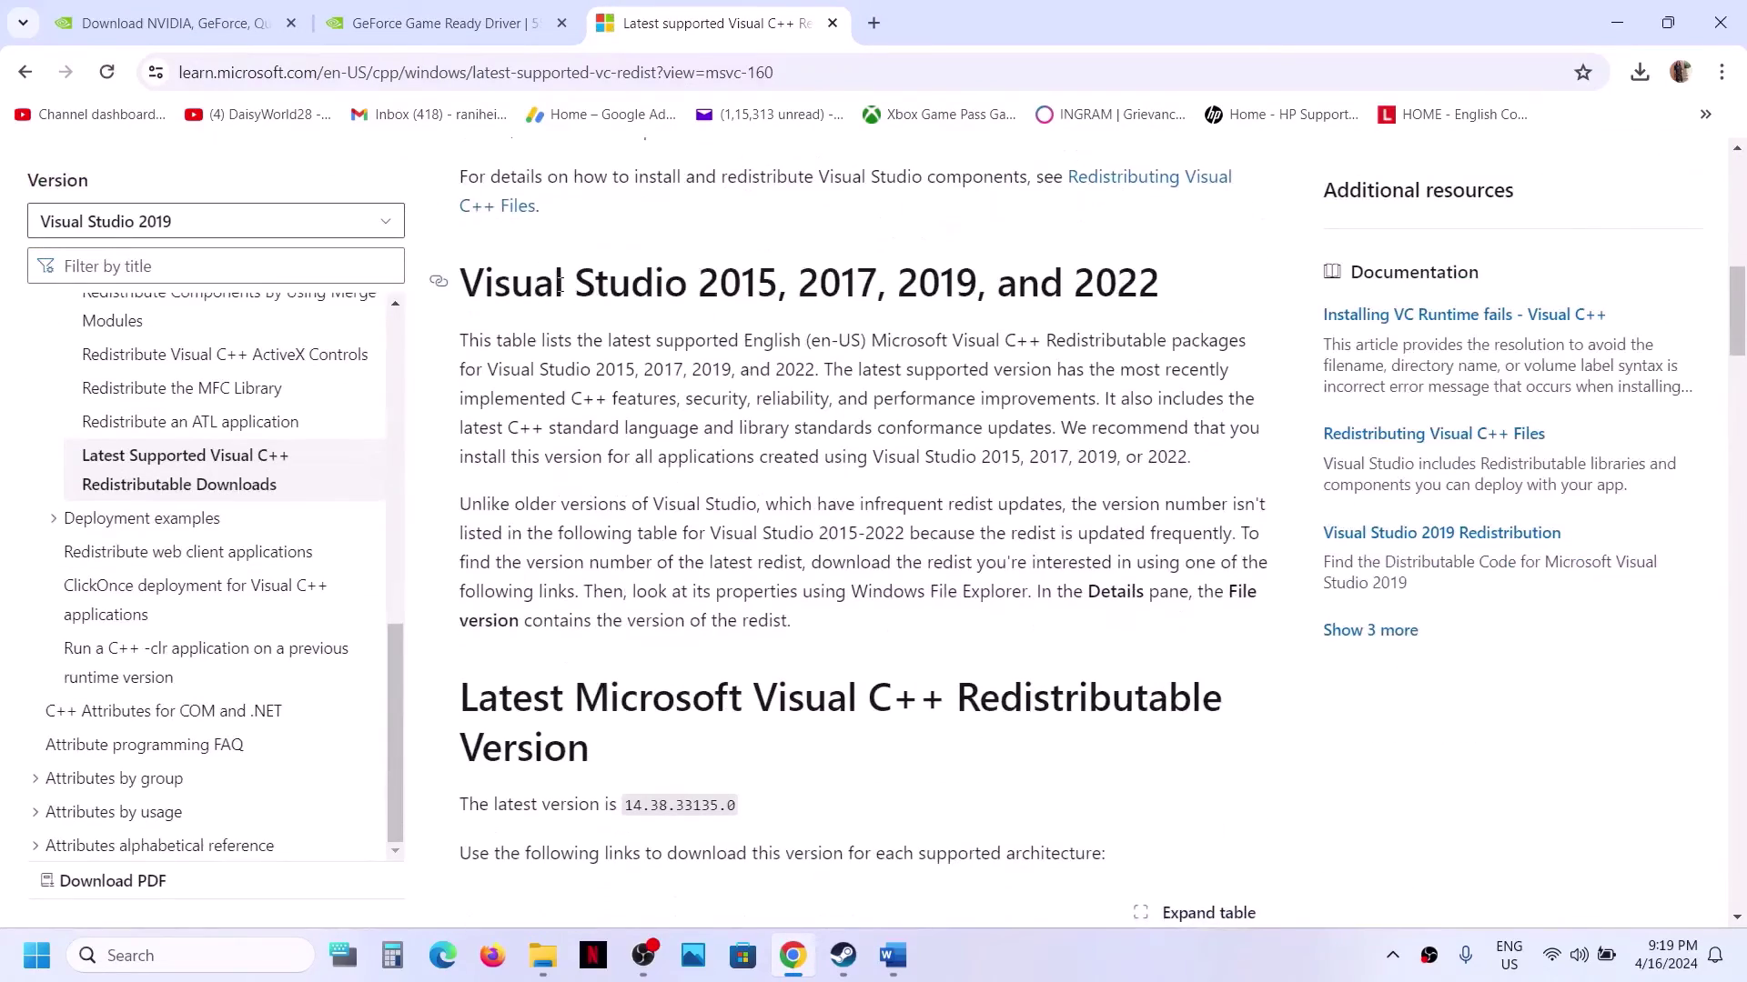
{"action": "left_click_drag", "start_coordinate": [559, 281], "coordinate": [950, 281]}
{"action": "scroll", "coordinate": [950, 276], "scroll_direction": "down", "scroll_amount": 2}
{"action": "scroll", "coordinate": [950, 276], "scroll_direction": "down", "scroll_amount": 4}
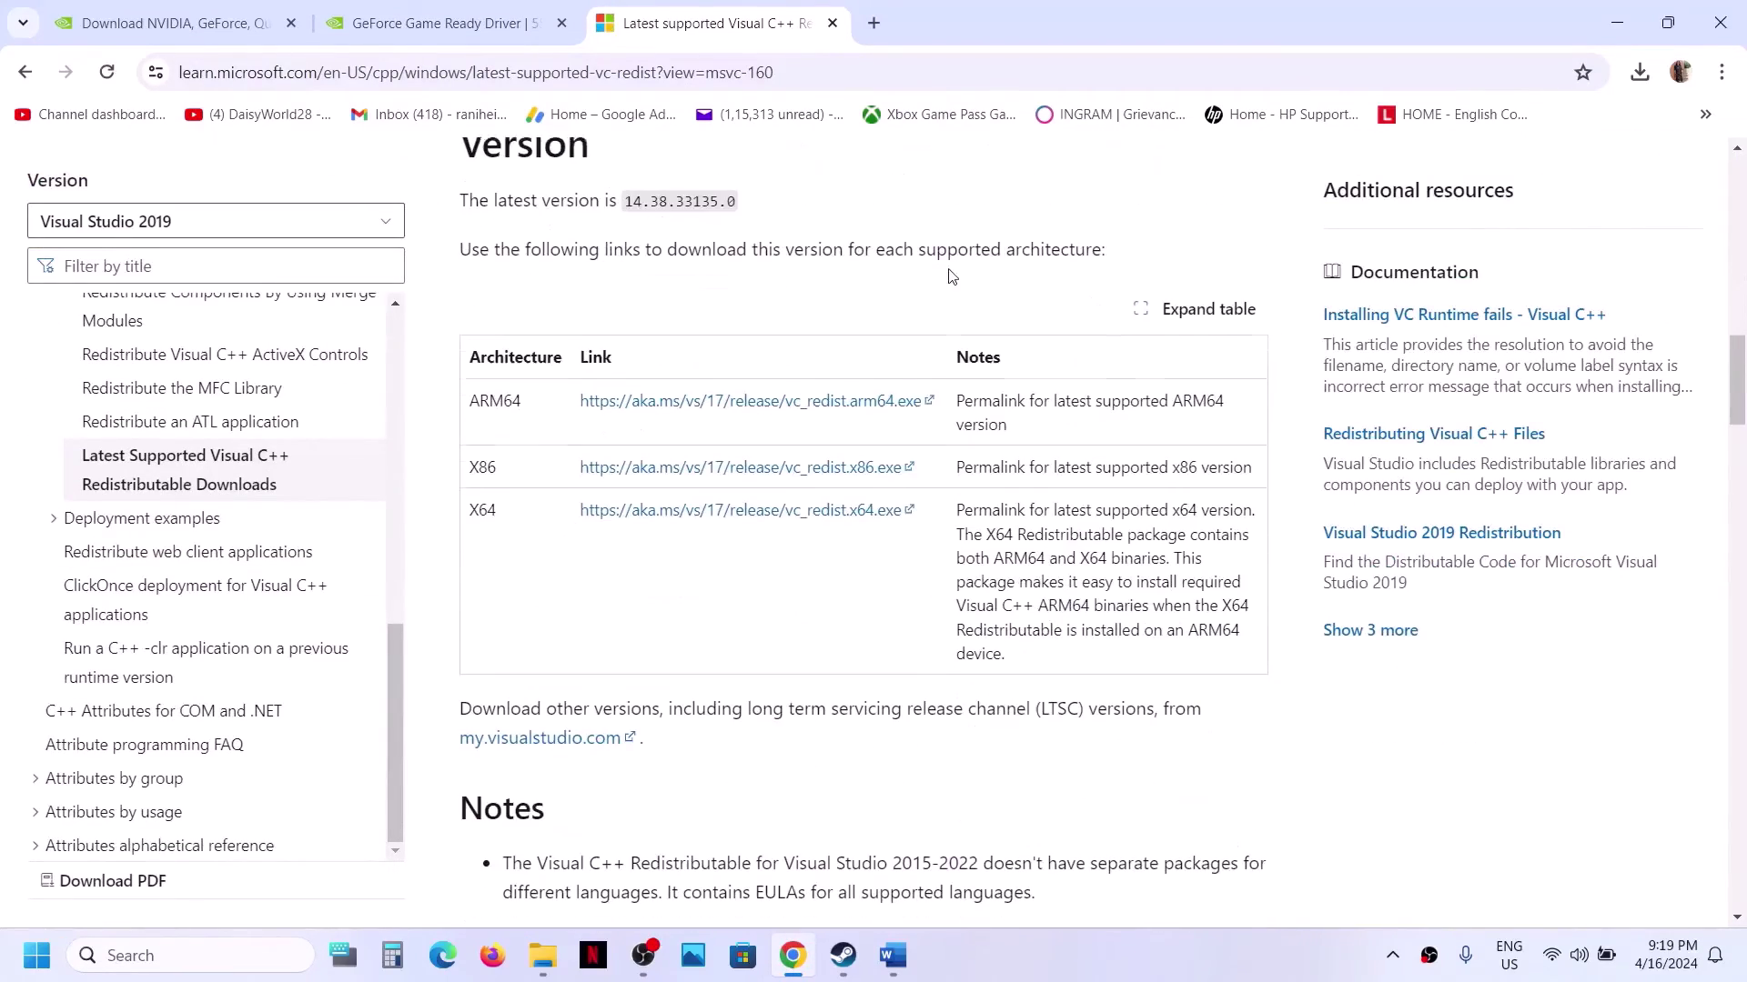
{"action": "double_click", "coordinate": [471, 469]}
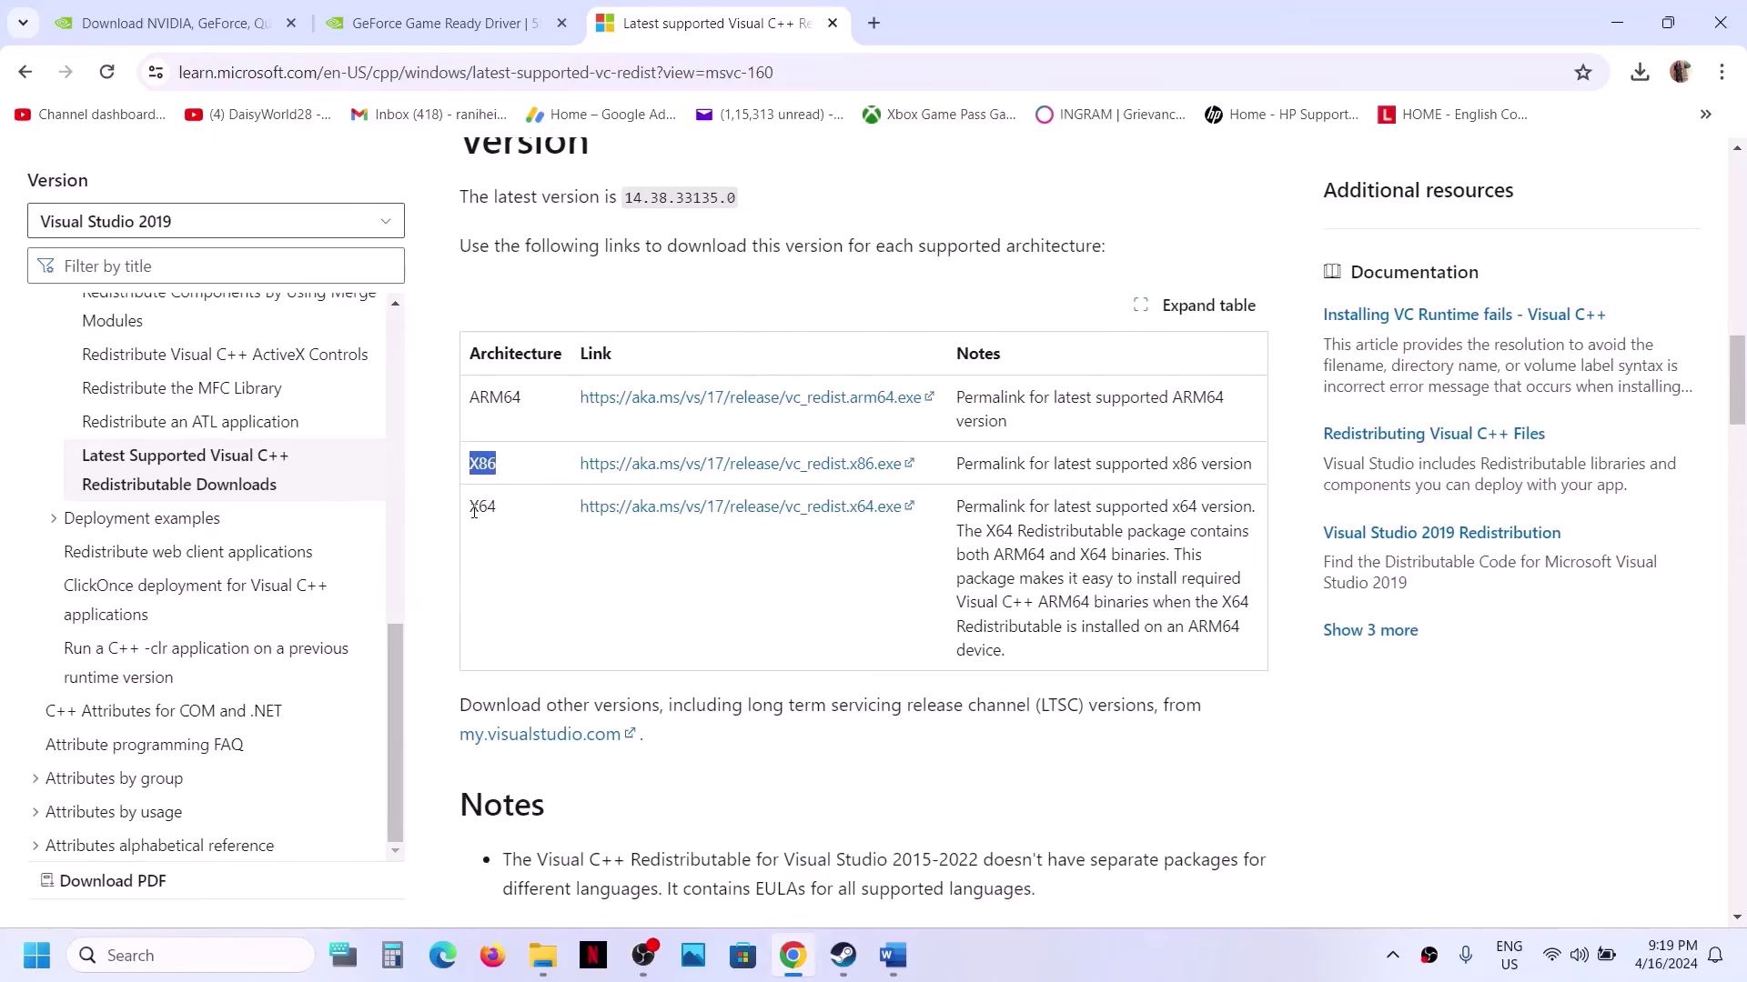
{"action": "double_click", "coordinate": [477, 508]}
{"action": "left_click", "coordinate": [673, 469]}
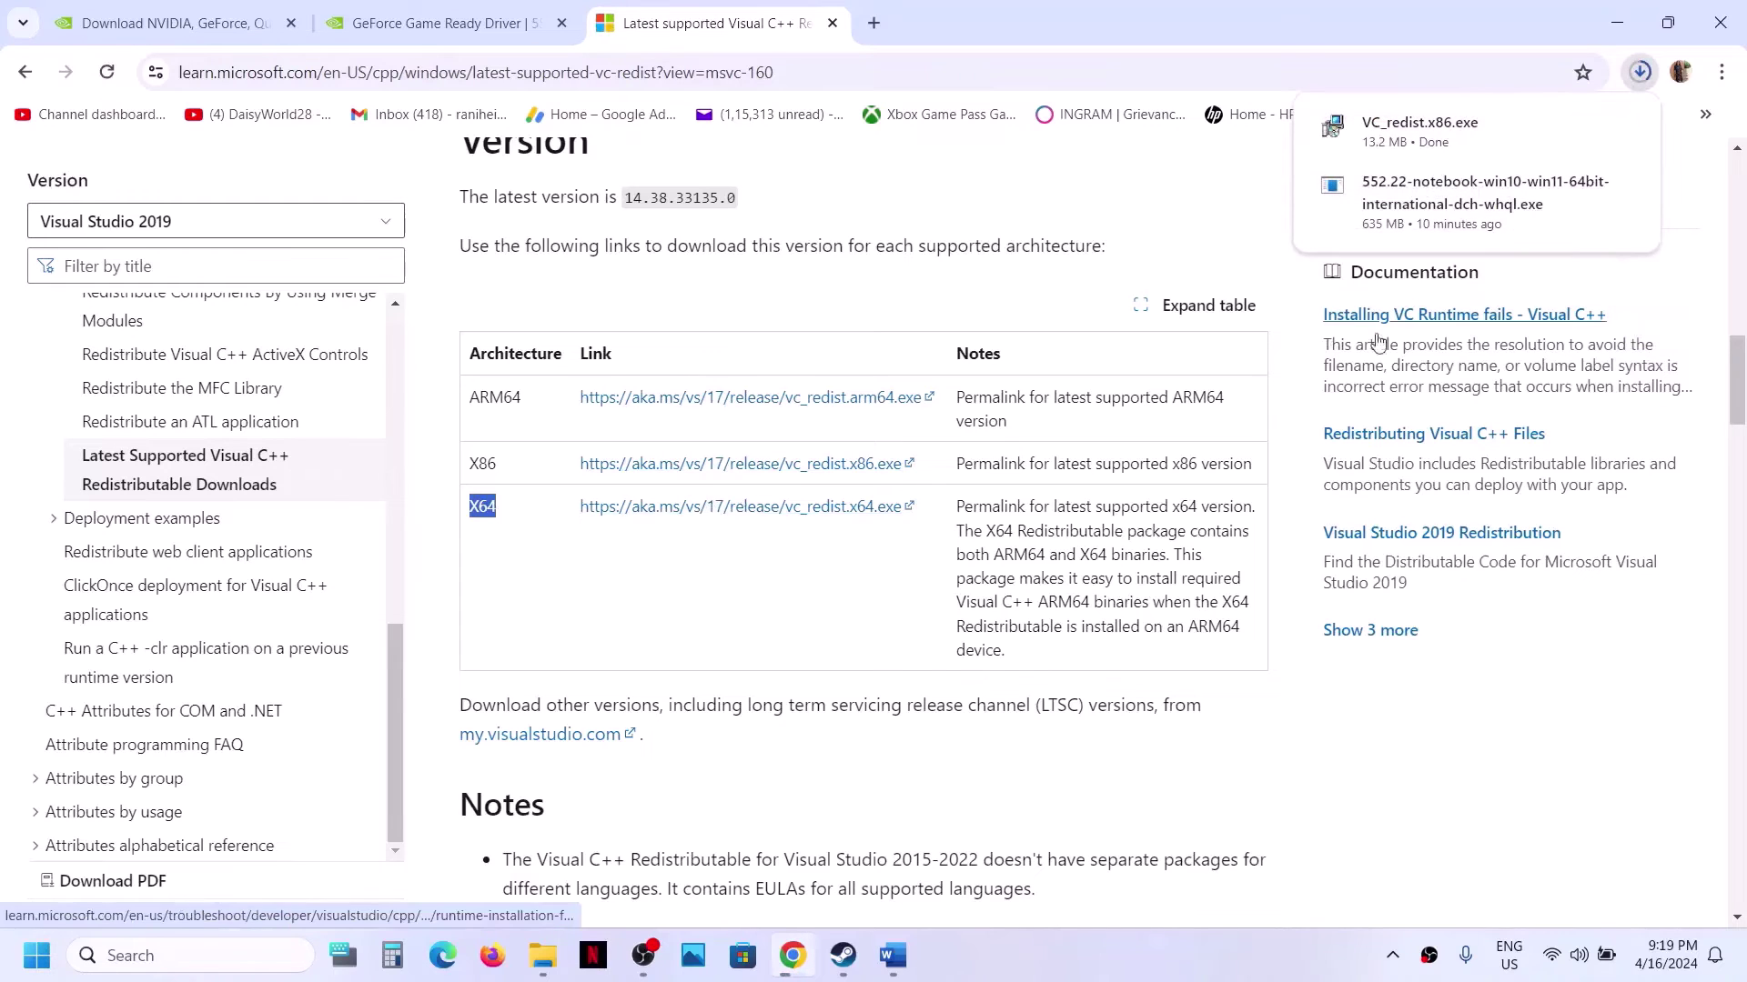
Run the downloaded VC_redist.x86.exe, start its Repair and return to the download page.
{"action": "left_click", "coordinate": [1432, 146]}
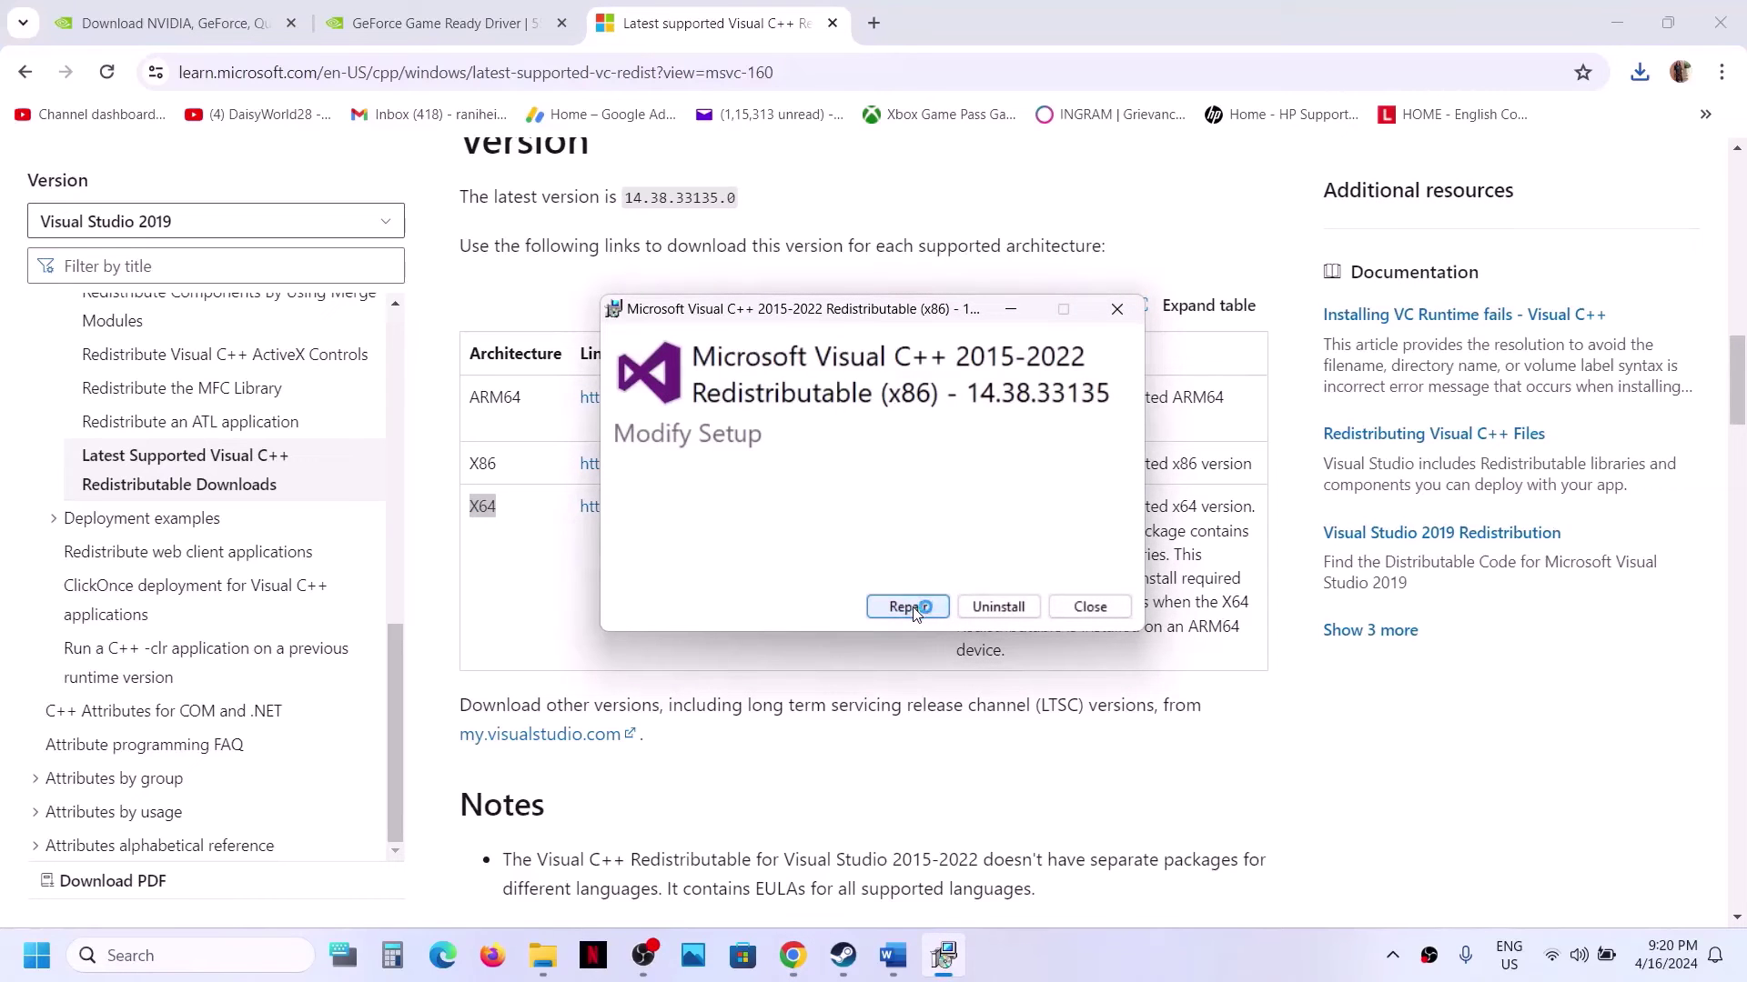
{"action": "left_click", "coordinate": [908, 607]}
{"action": "left_click", "coordinate": [754, 644]}
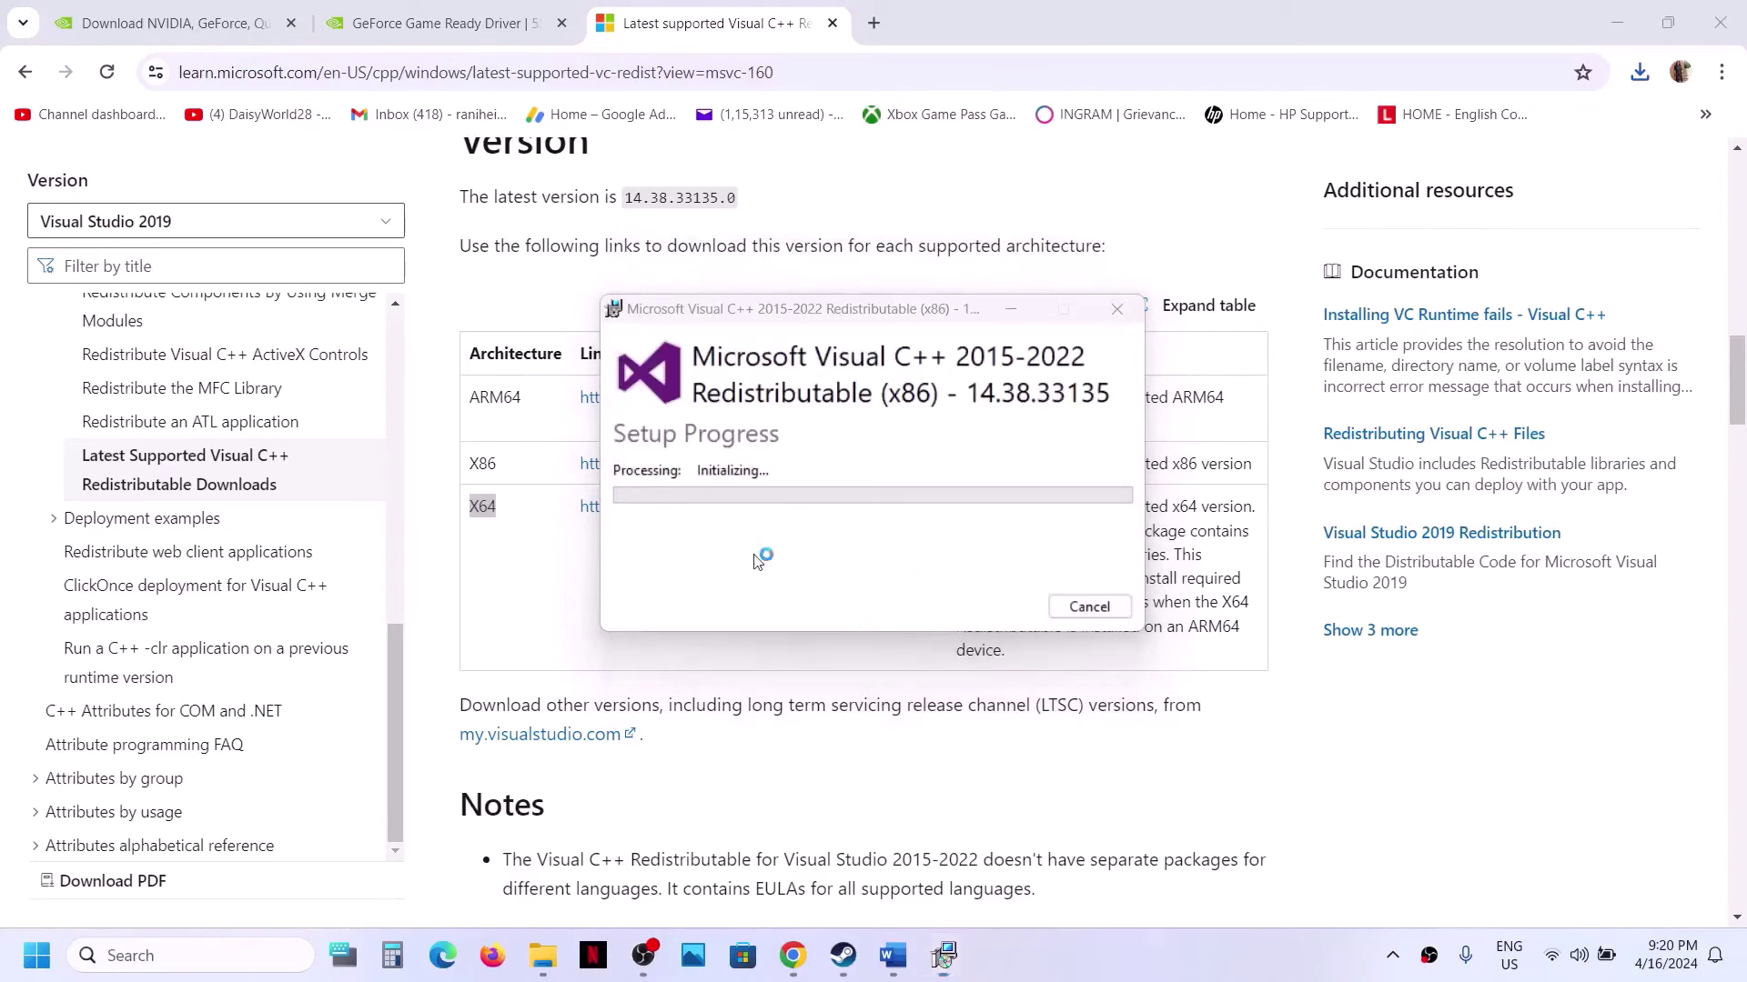
{"action": "left_click", "coordinate": [516, 562]}
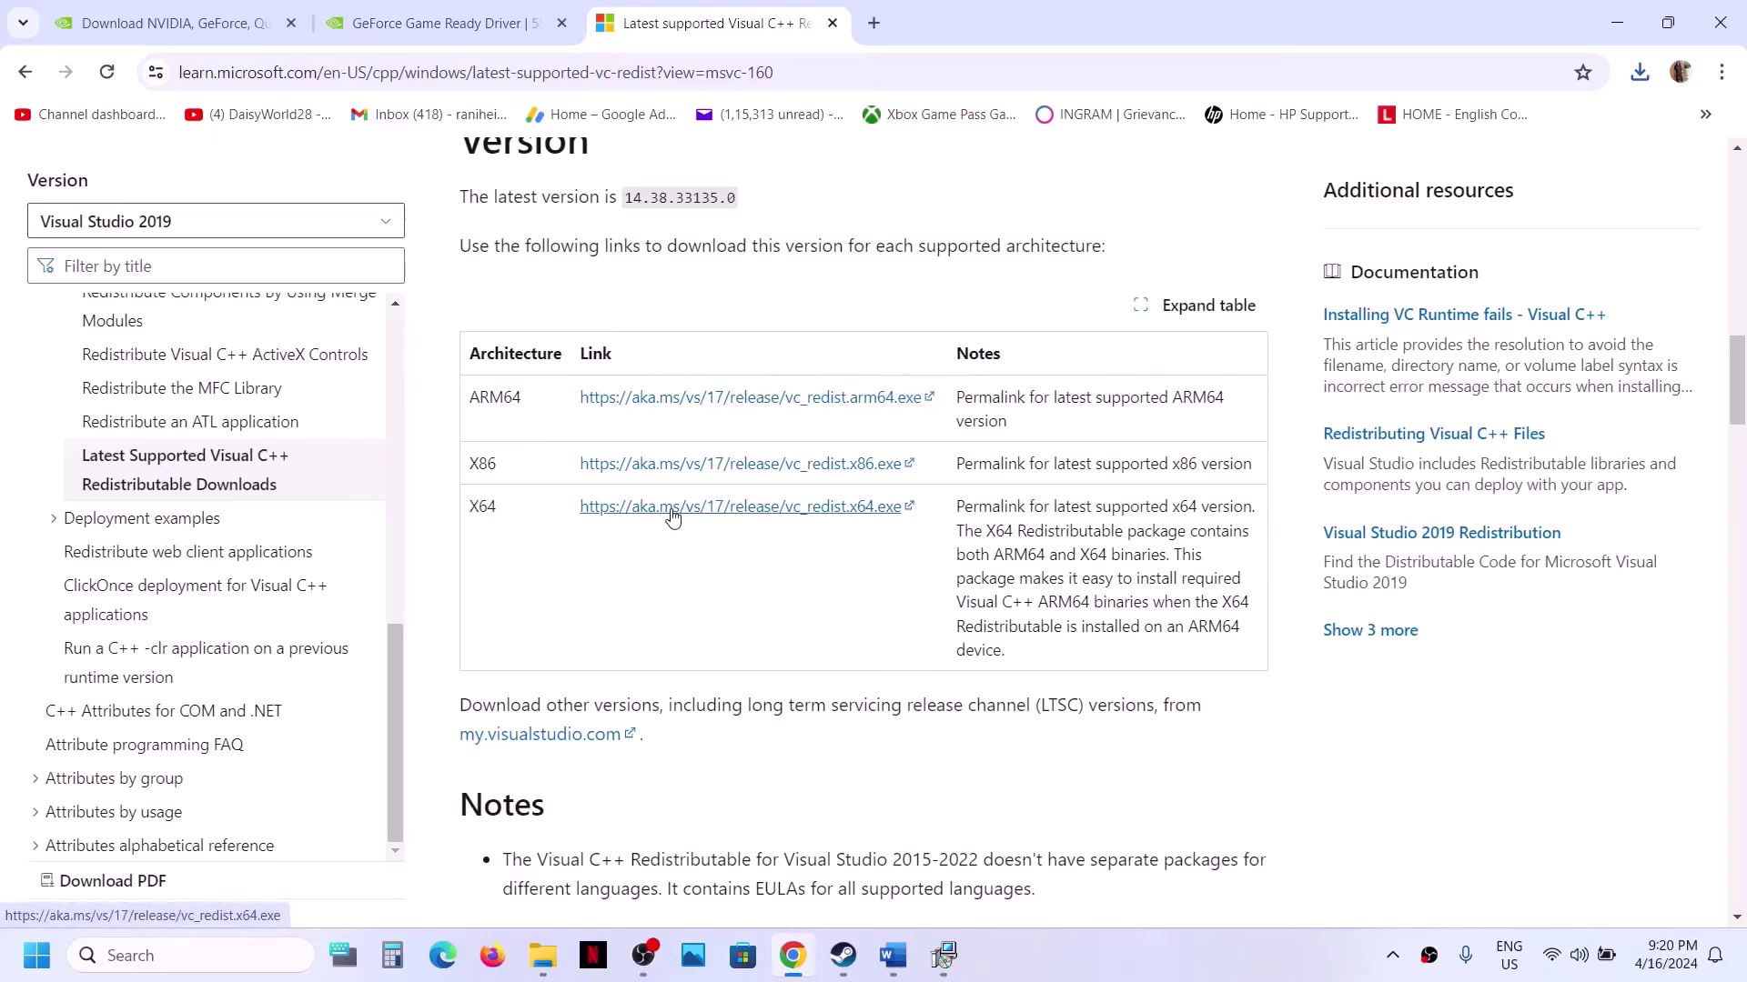
Download vc_redist.x64.exe, run it and repair the x64 Visual C++ Redistributable.
{"action": "left_click", "coordinate": [1638, 73]}
{"action": "left_click", "coordinate": [1446, 187]}
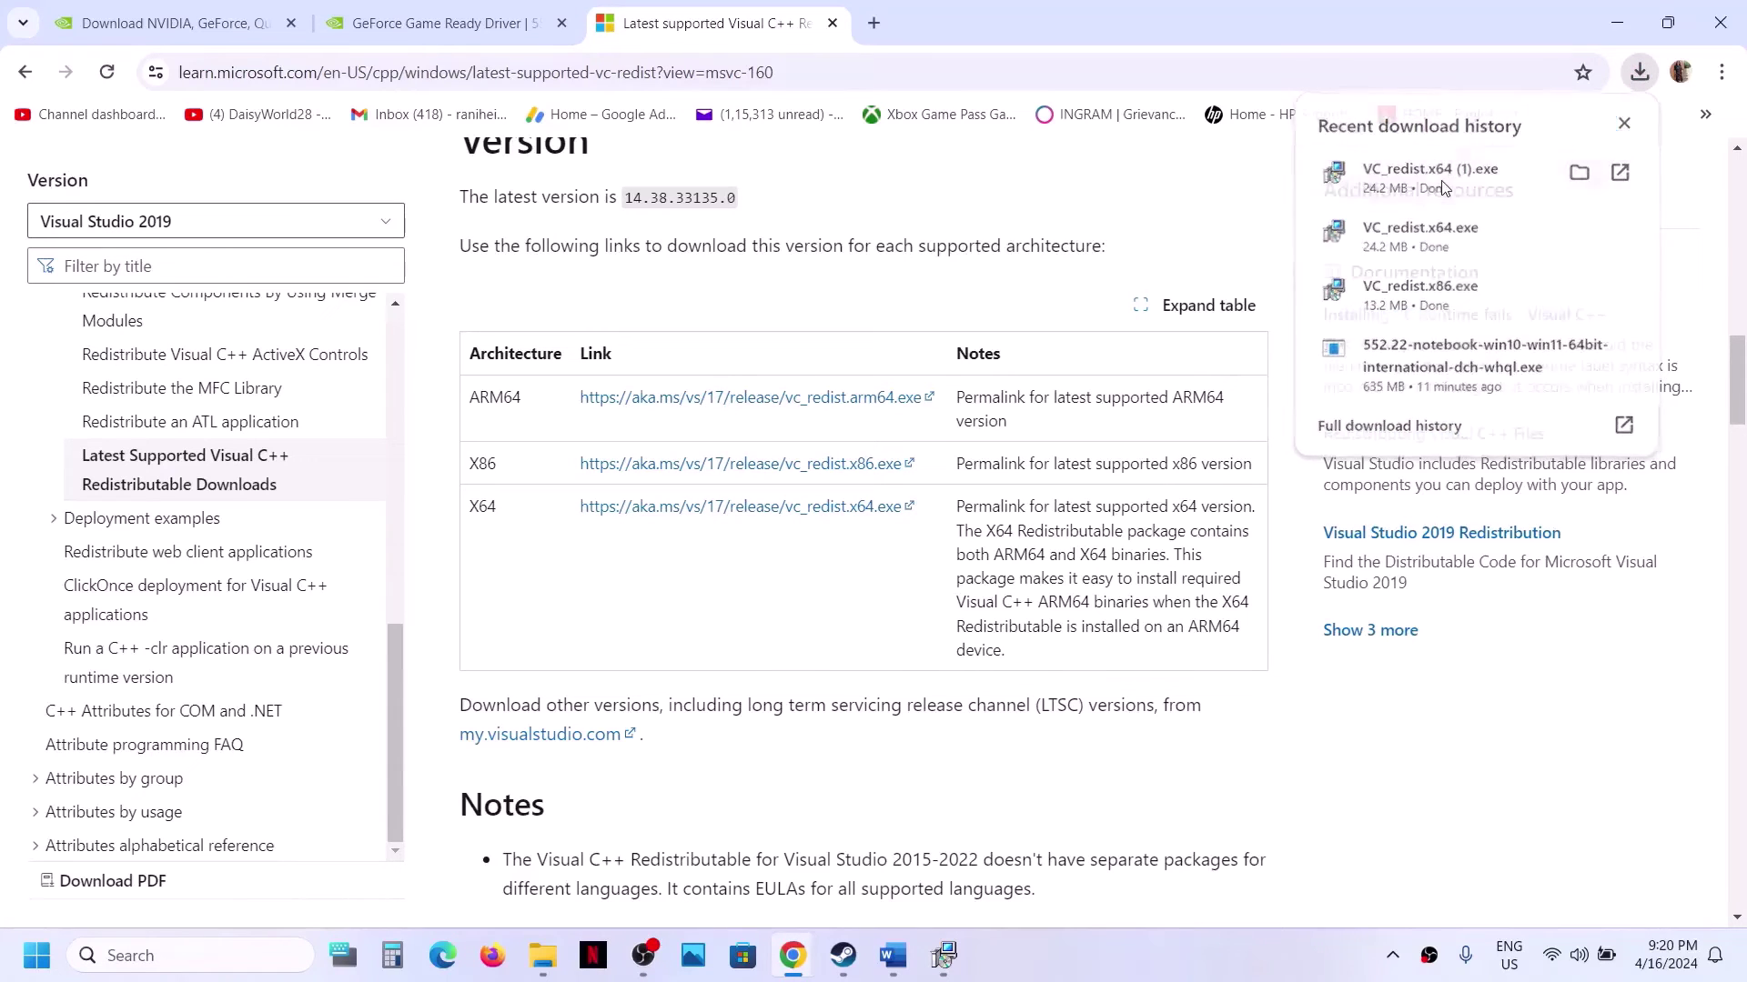
{"action": "left_click", "coordinate": [908, 607]}
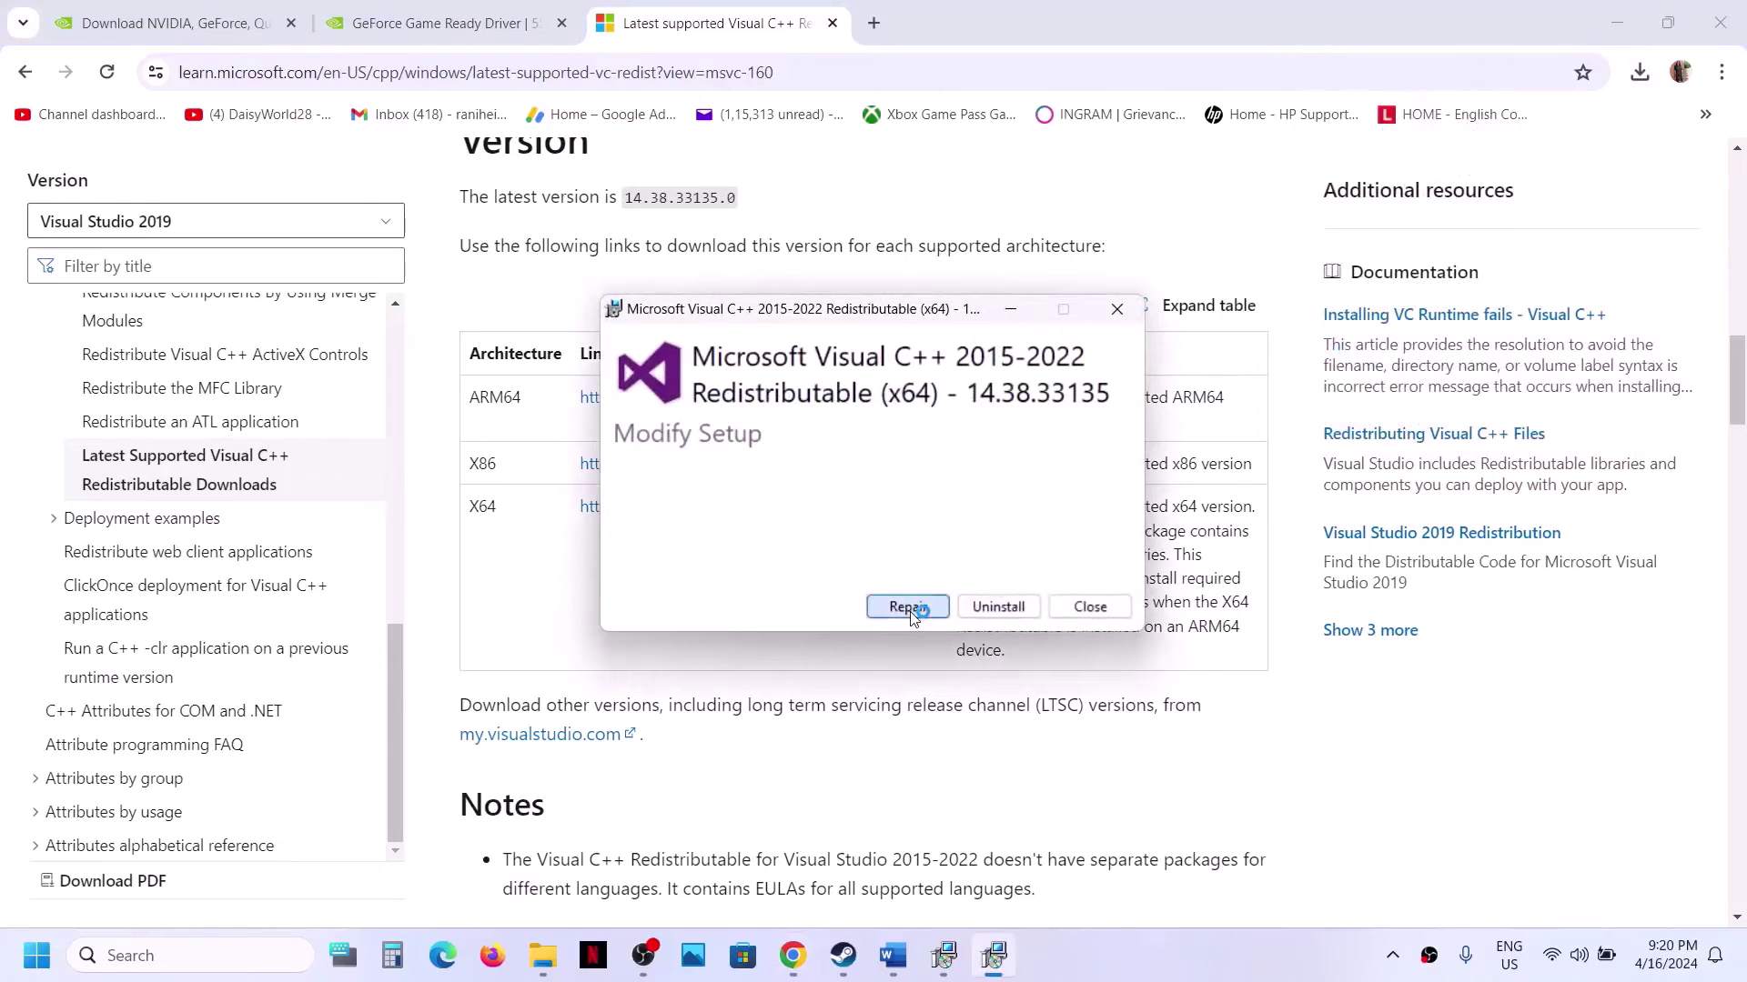
{"action": "left_click", "coordinate": [815, 644]}
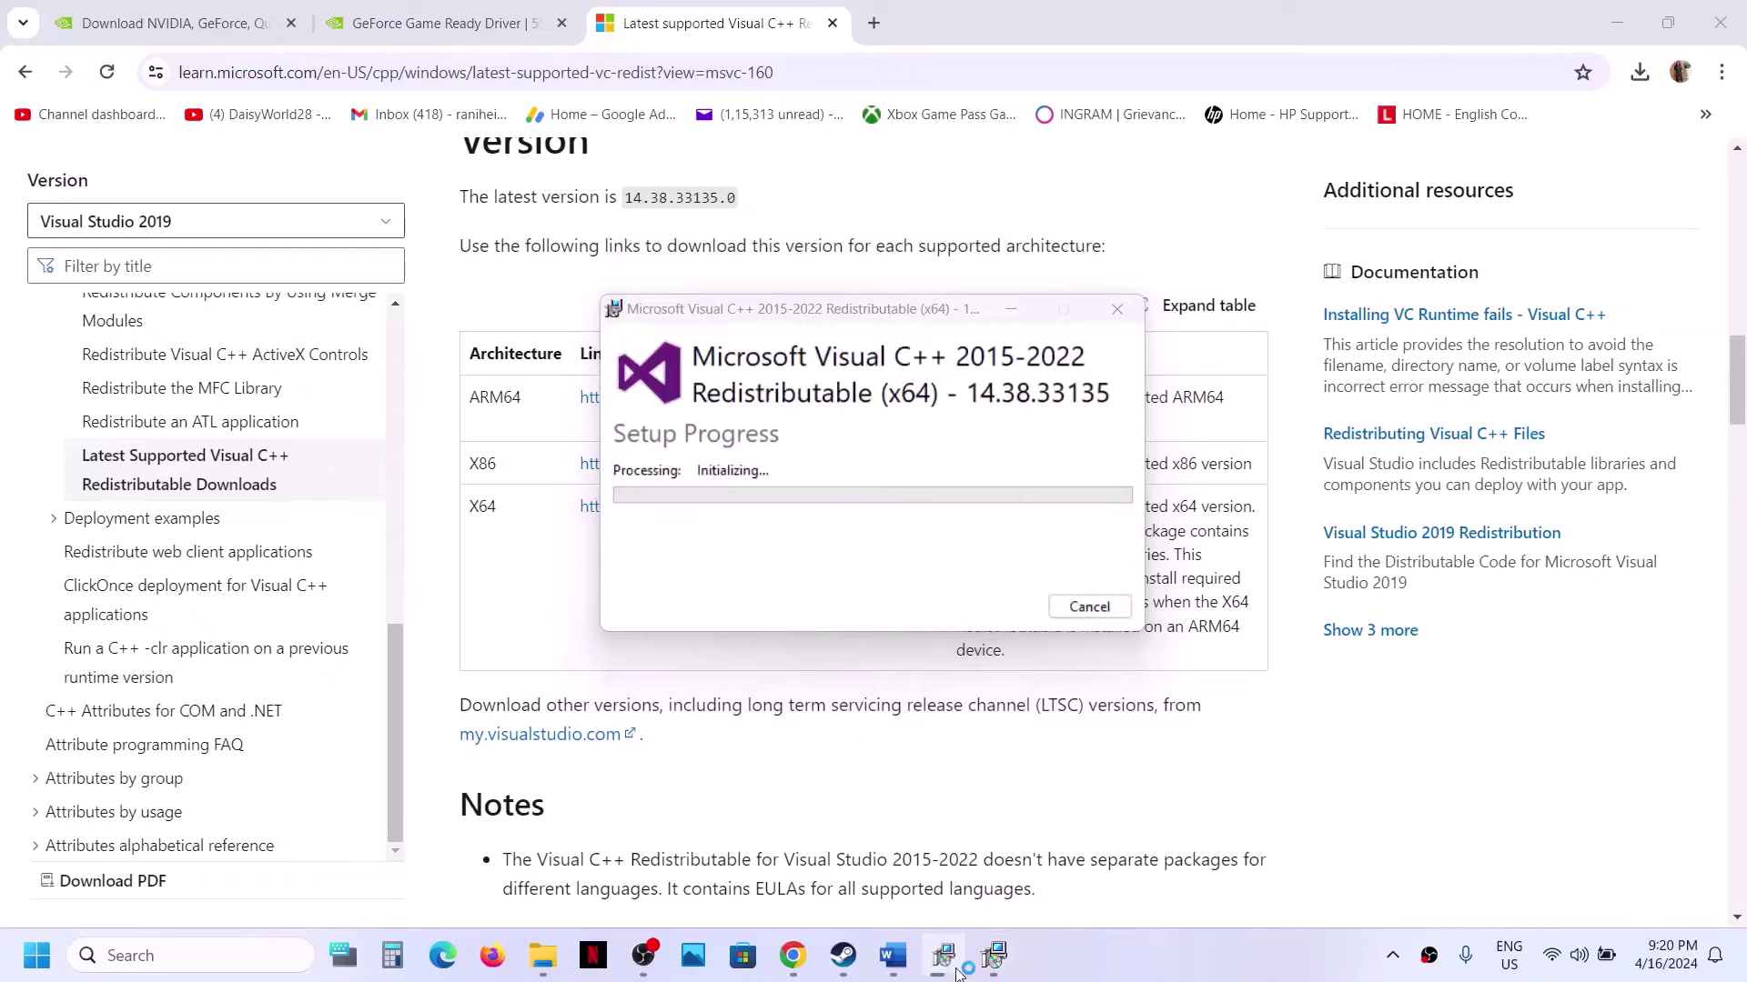
Place the x86 and x64 Visual C++ setup windows side by side, then return to the download page.
{"action": "left_click_drag", "start_coordinate": [959, 311], "coordinate": [516, 368]}
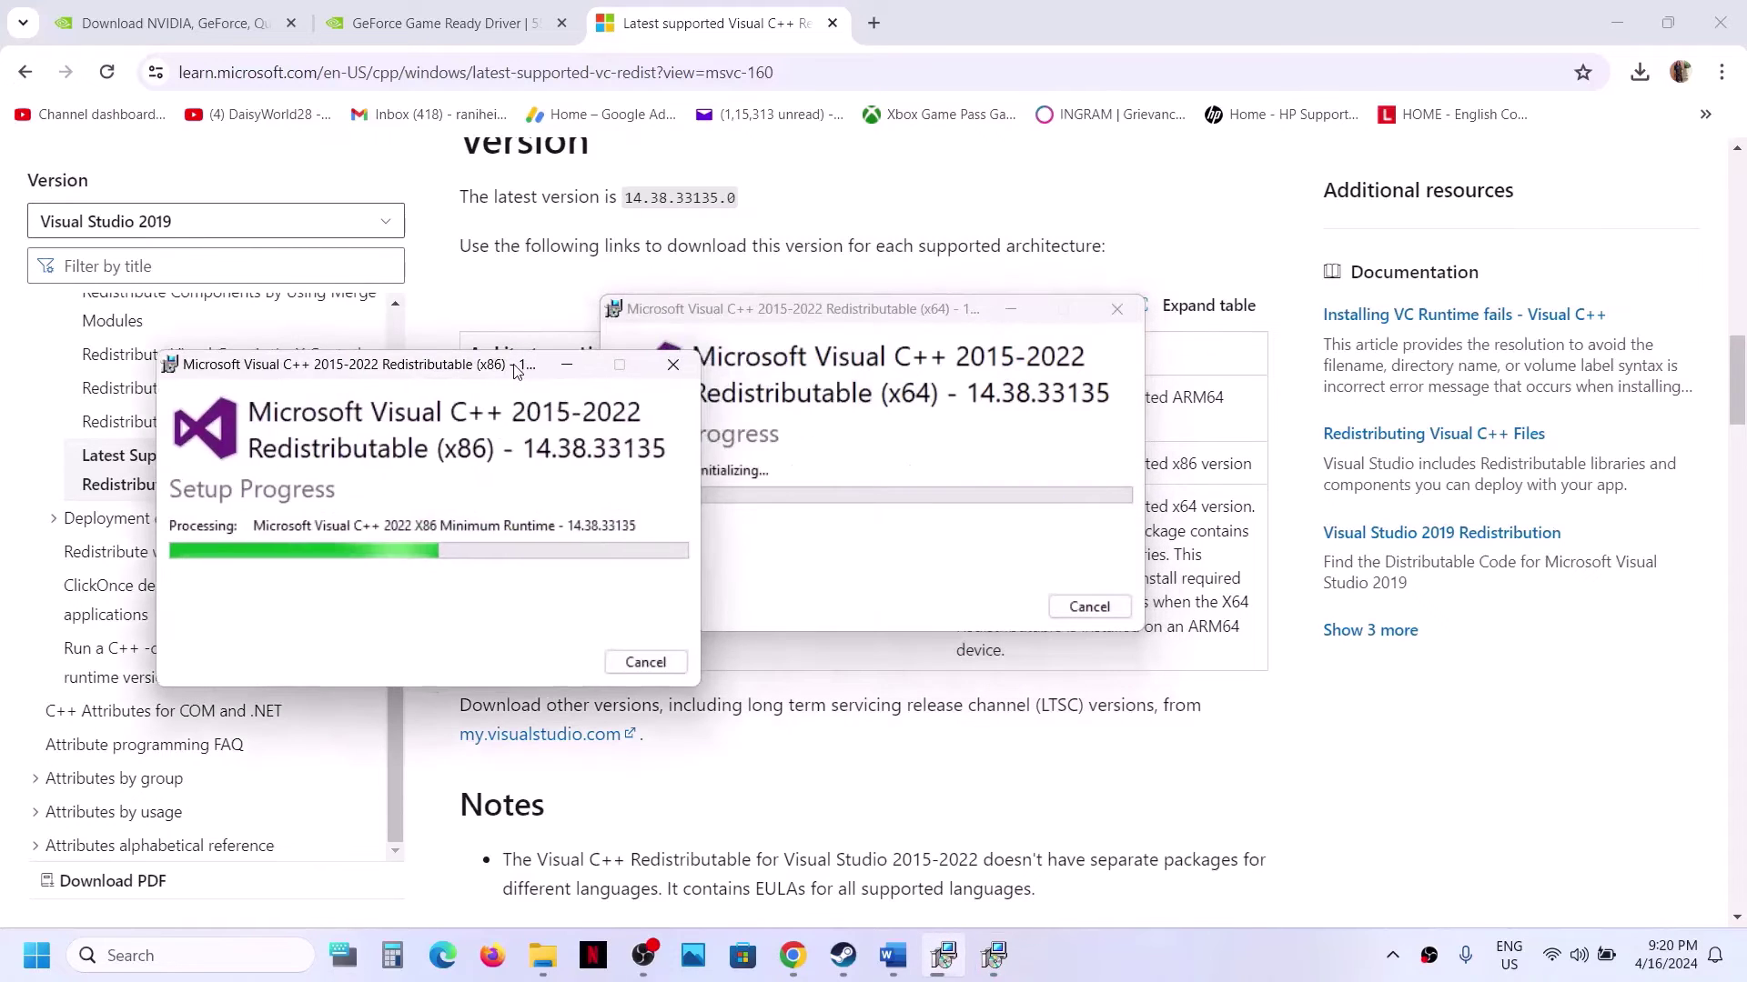
{"action": "left_click", "coordinate": [873, 310]}
{"action": "left_click_drag", "start_coordinate": [874, 309], "coordinate": [1192, 353]}
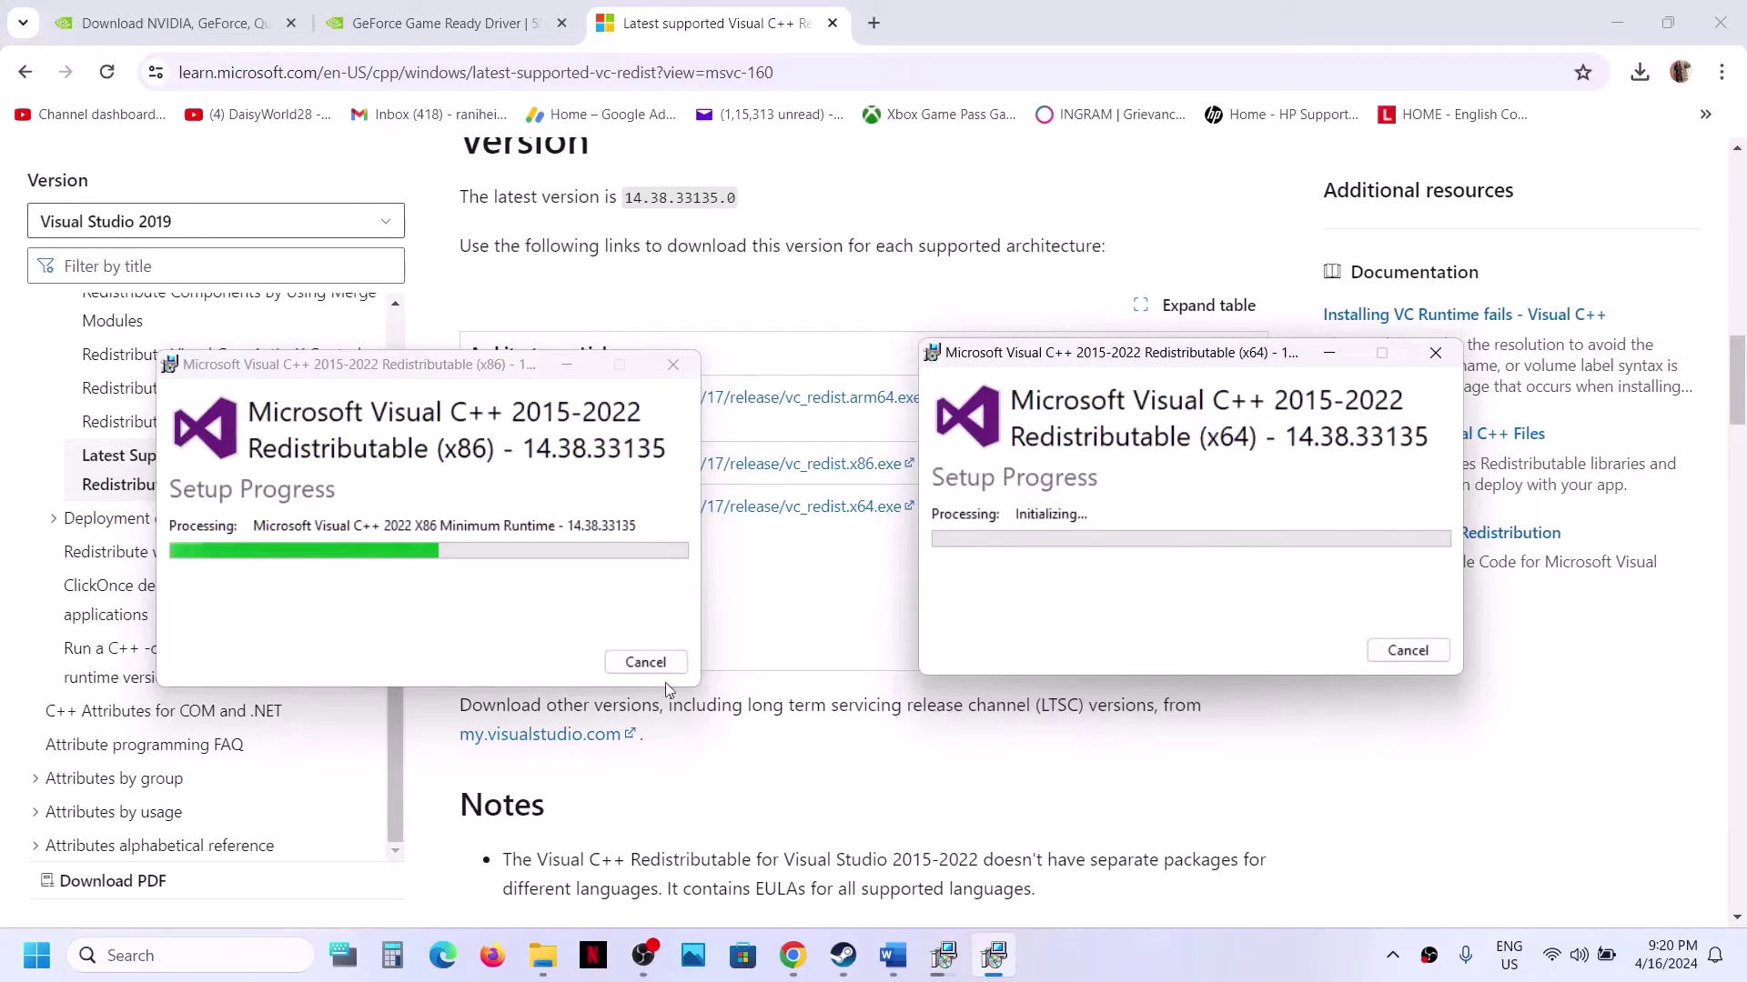
{"action": "left_click", "coordinate": [741, 632]}
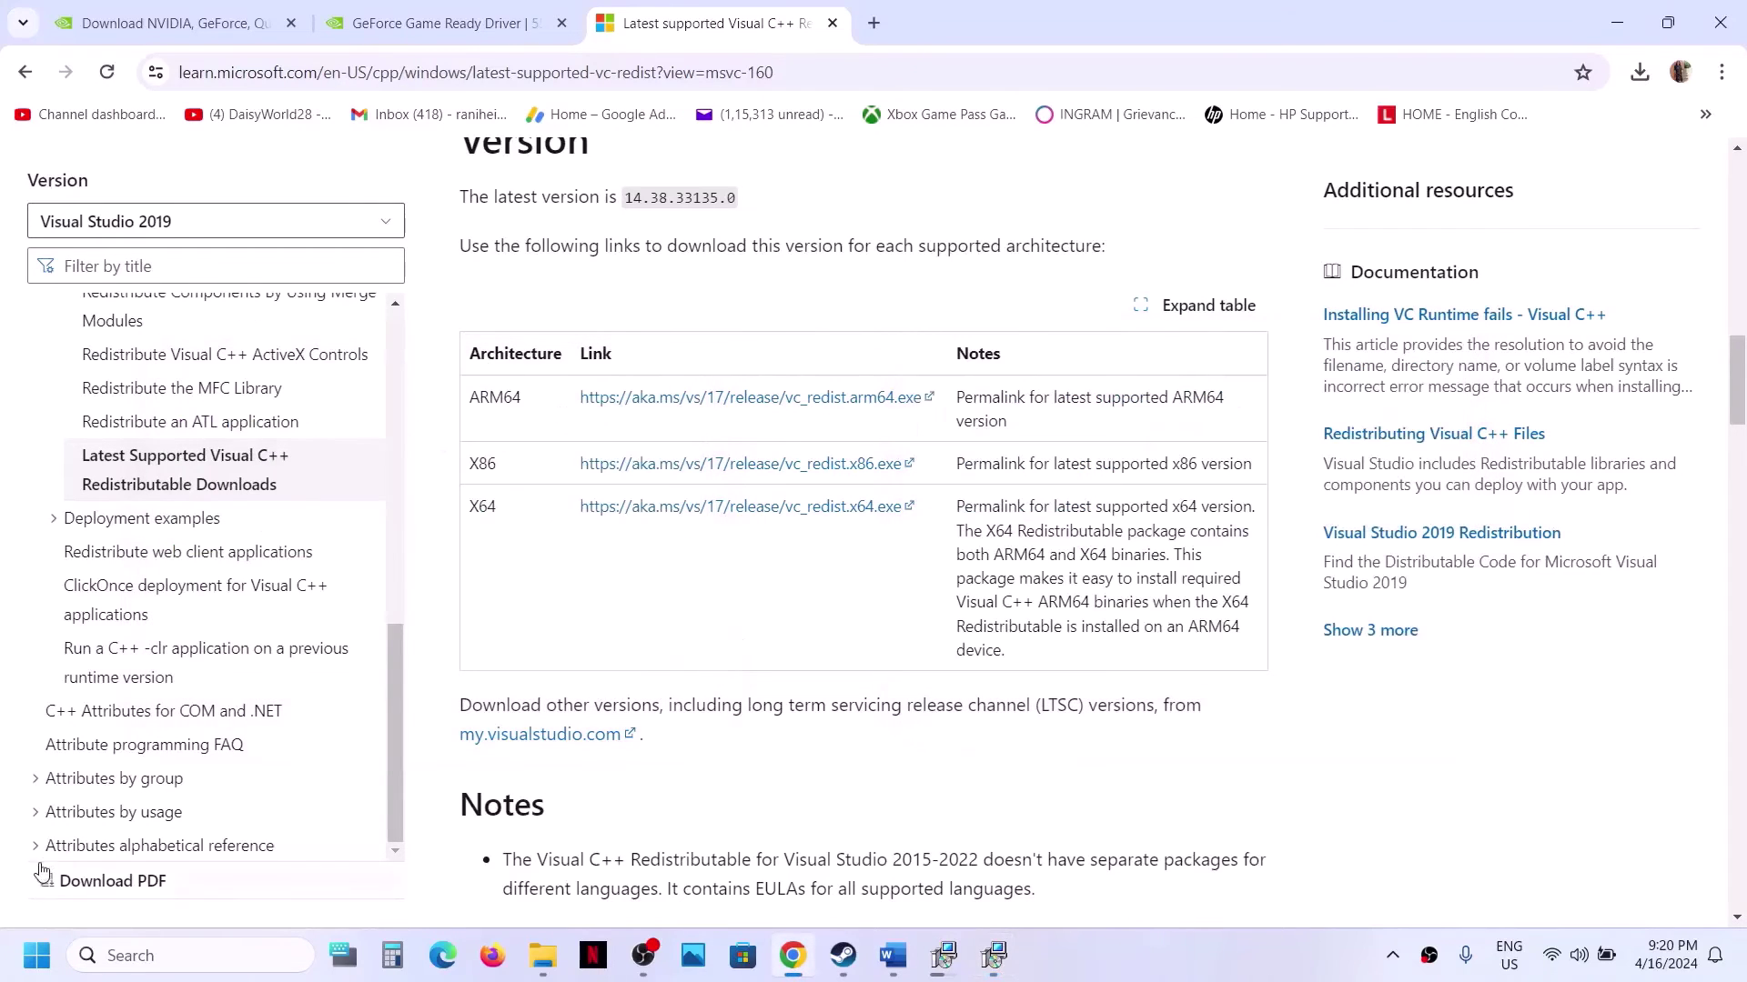
Look up the Restart option among the Windows power choices without restarting, and switch to Steam.
{"action": "left_click", "coordinate": [36, 955]}
{"action": "left_click", "coordinate": [661, 876]}
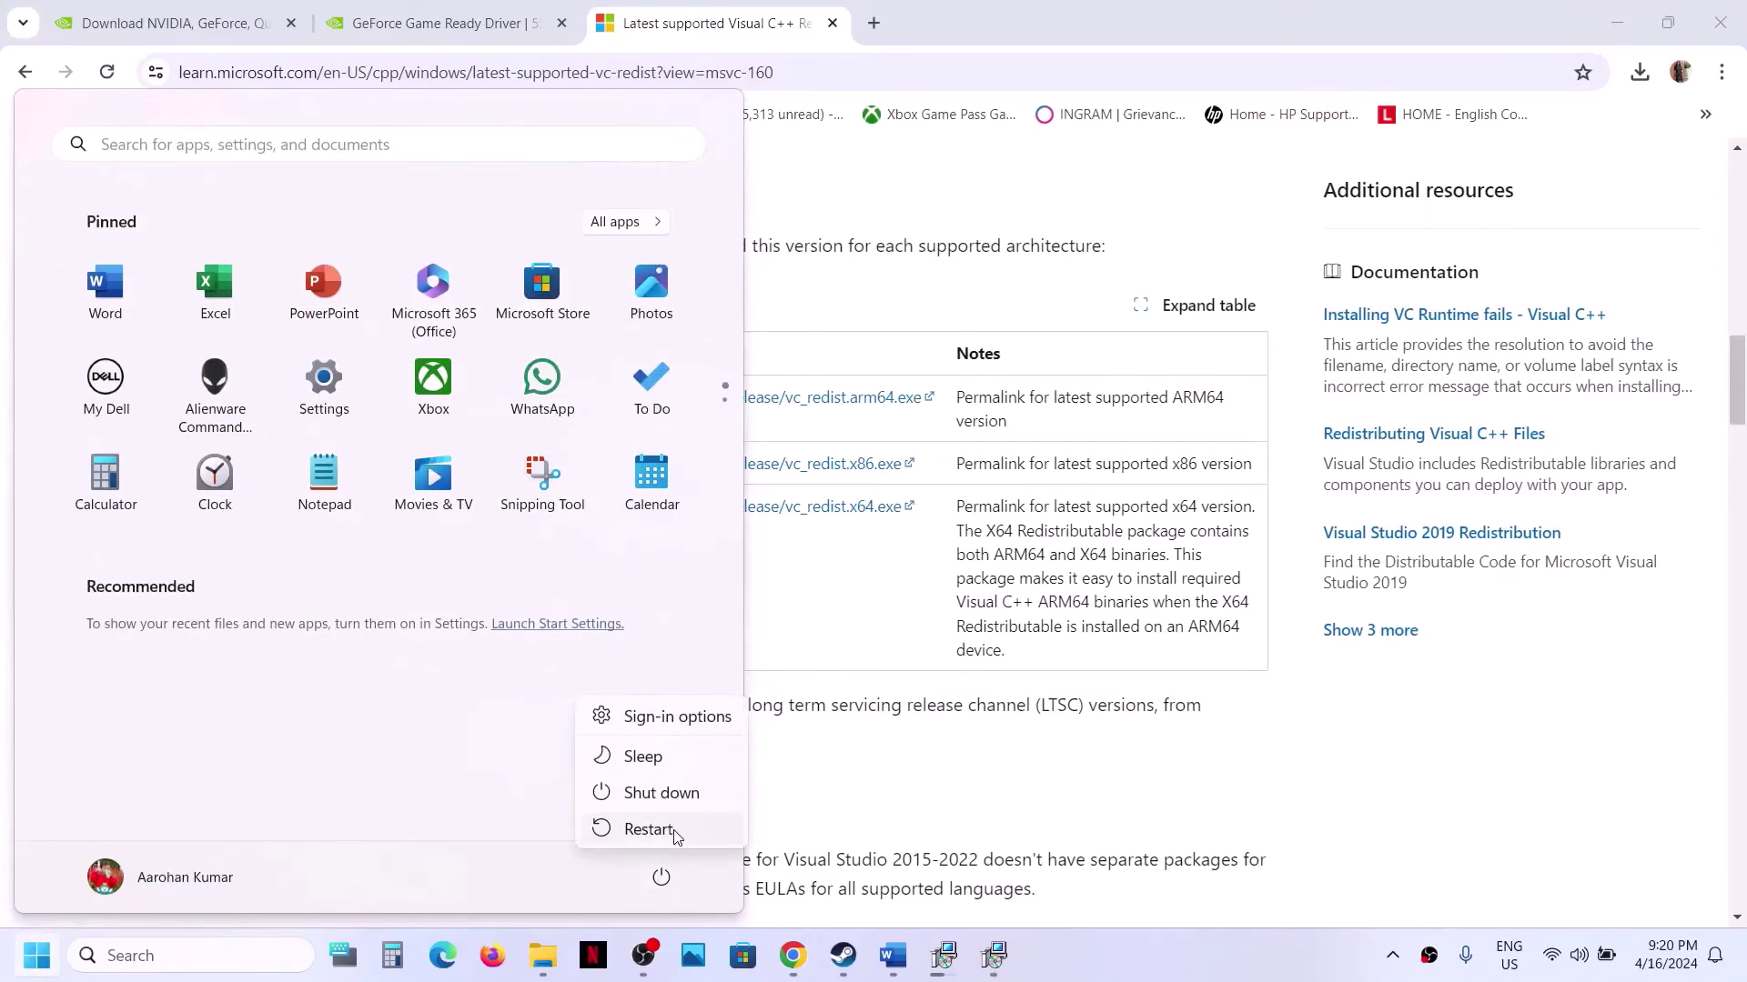
{"action": "left_click", "coordinate": [843, 957]}
{"action": "left_click", "coordinate": [843, 957]}
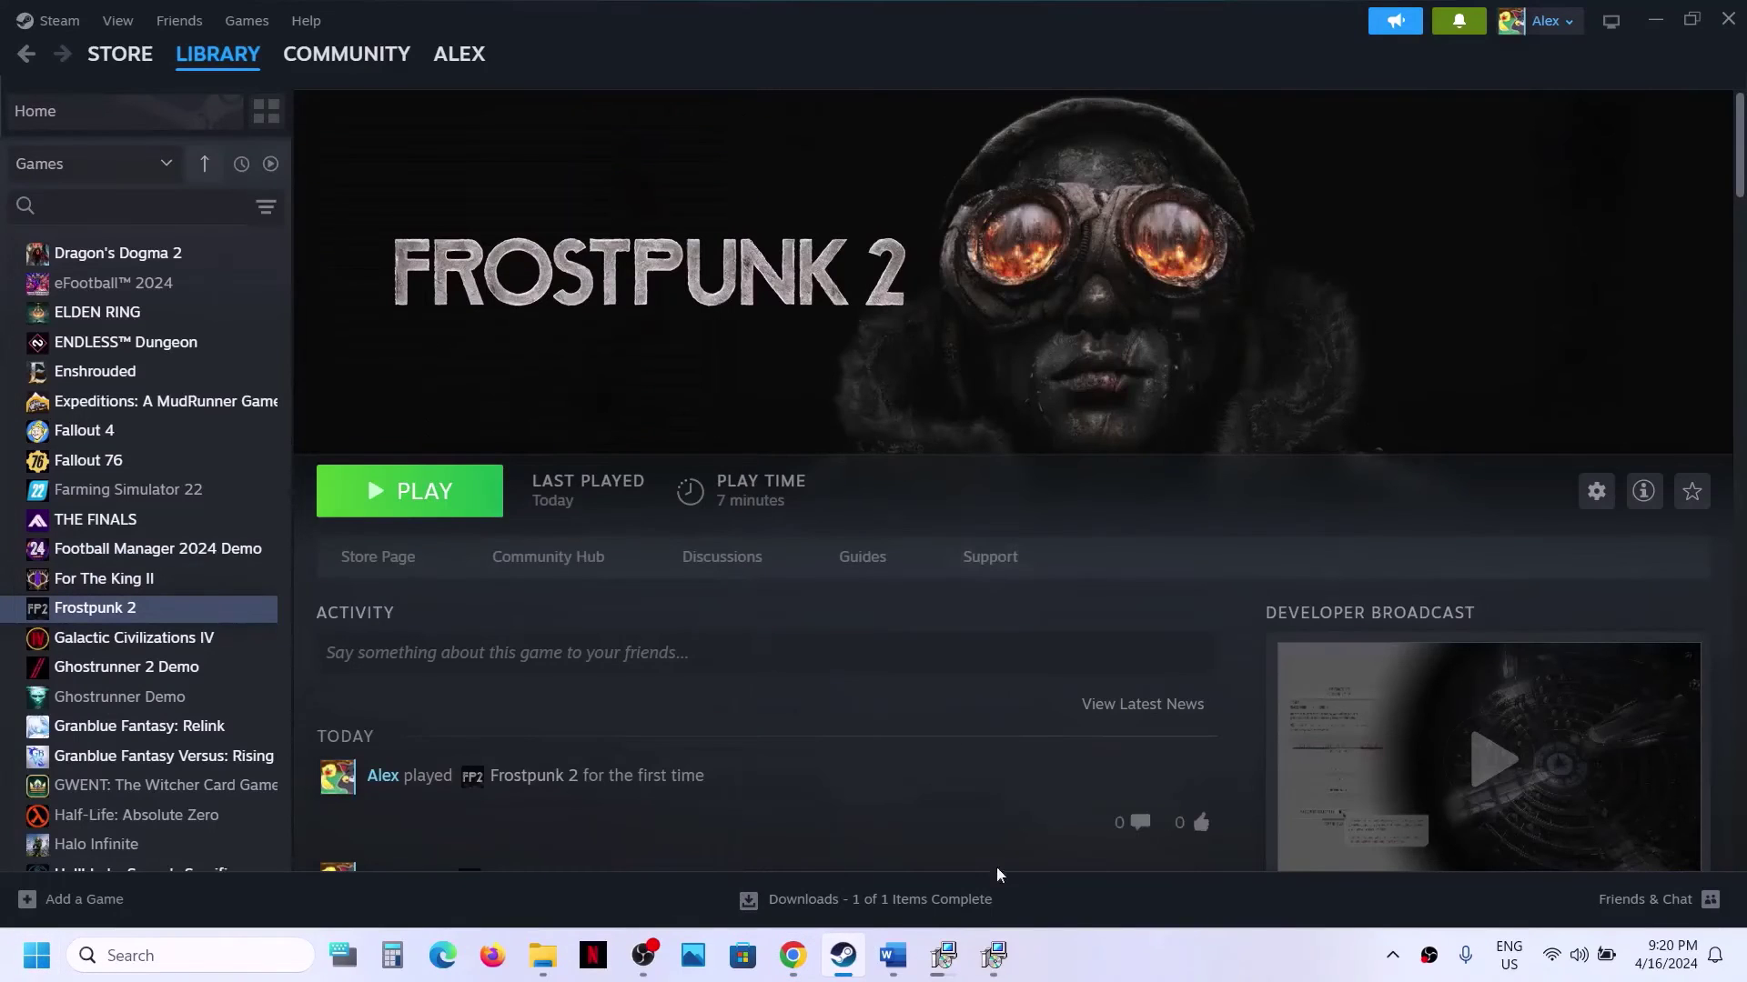
Read Step 15 in the maximized Word notes on unplugging external devices, closing third-party software and disabling overlays.
{"action": "left_click", "coordinate": [892, 955]}
{"action": "scroll", "coordinate": [754, 573], "scroll_direction": "down", "scroll_amount": 1}
{"action": "scroll", "coordinate": [753, 574], "scroll_direction": "down", "scroll_amount": 3}
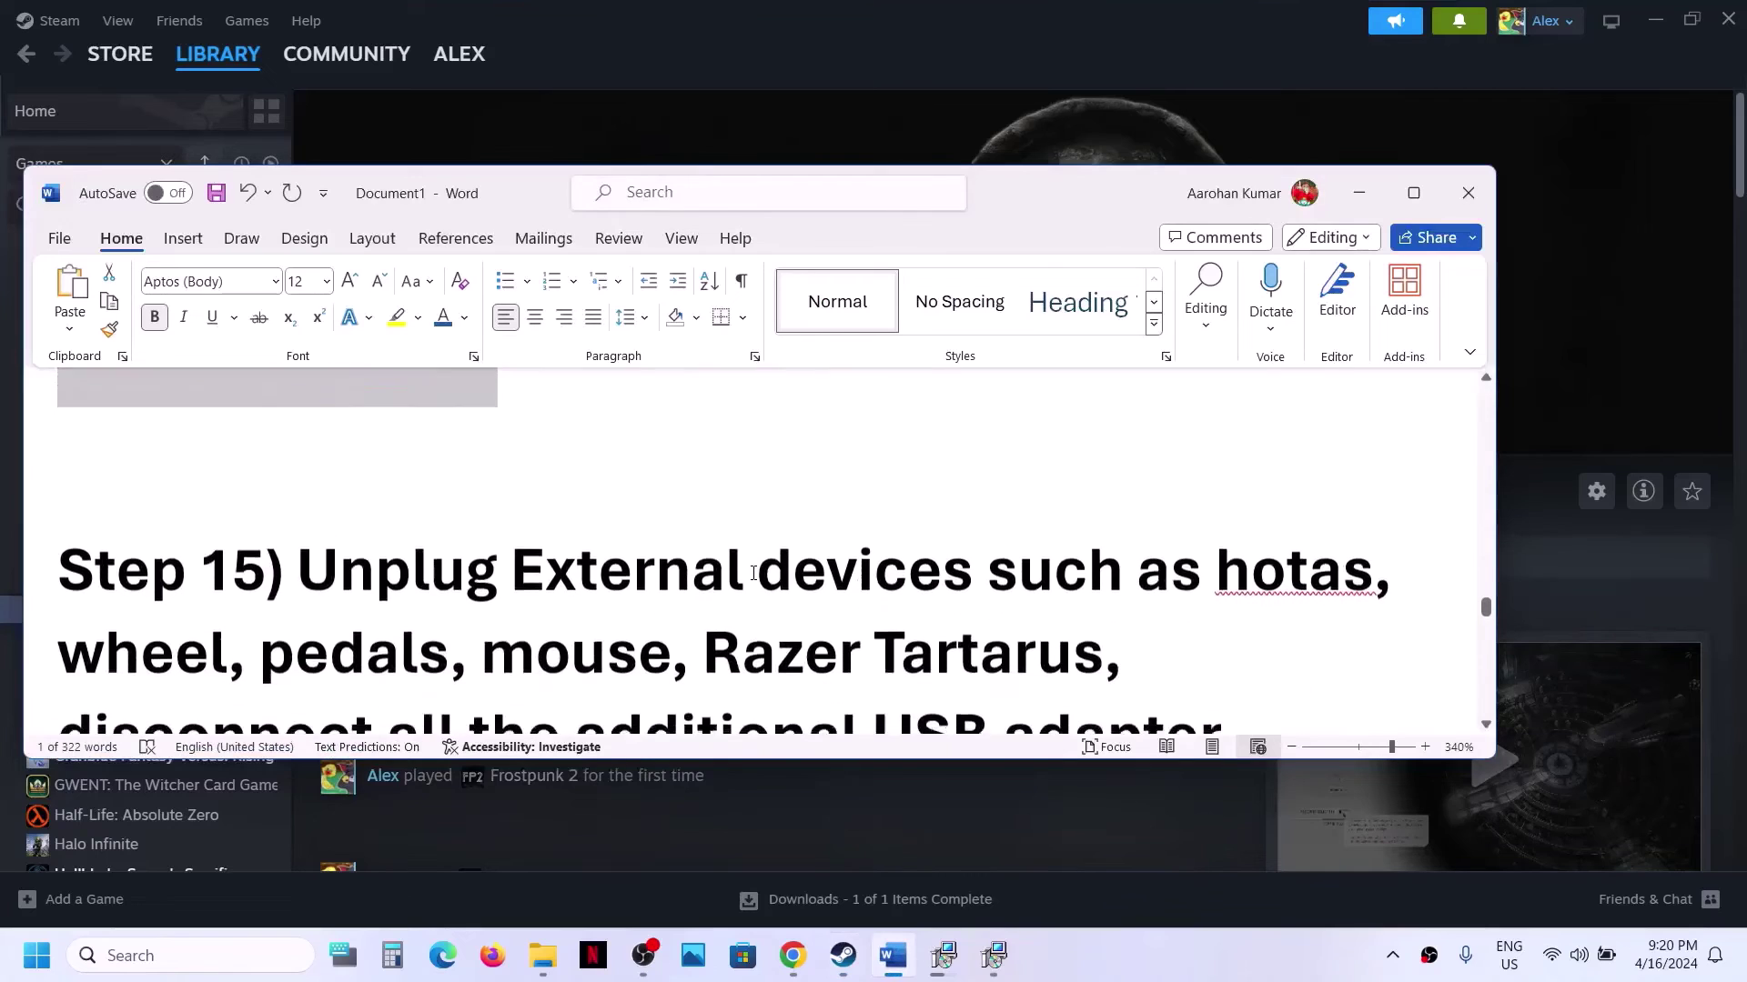
{"action": "left_click_drag", "start_coordinate": [301, 521], "coordinate": [1213, 514]}
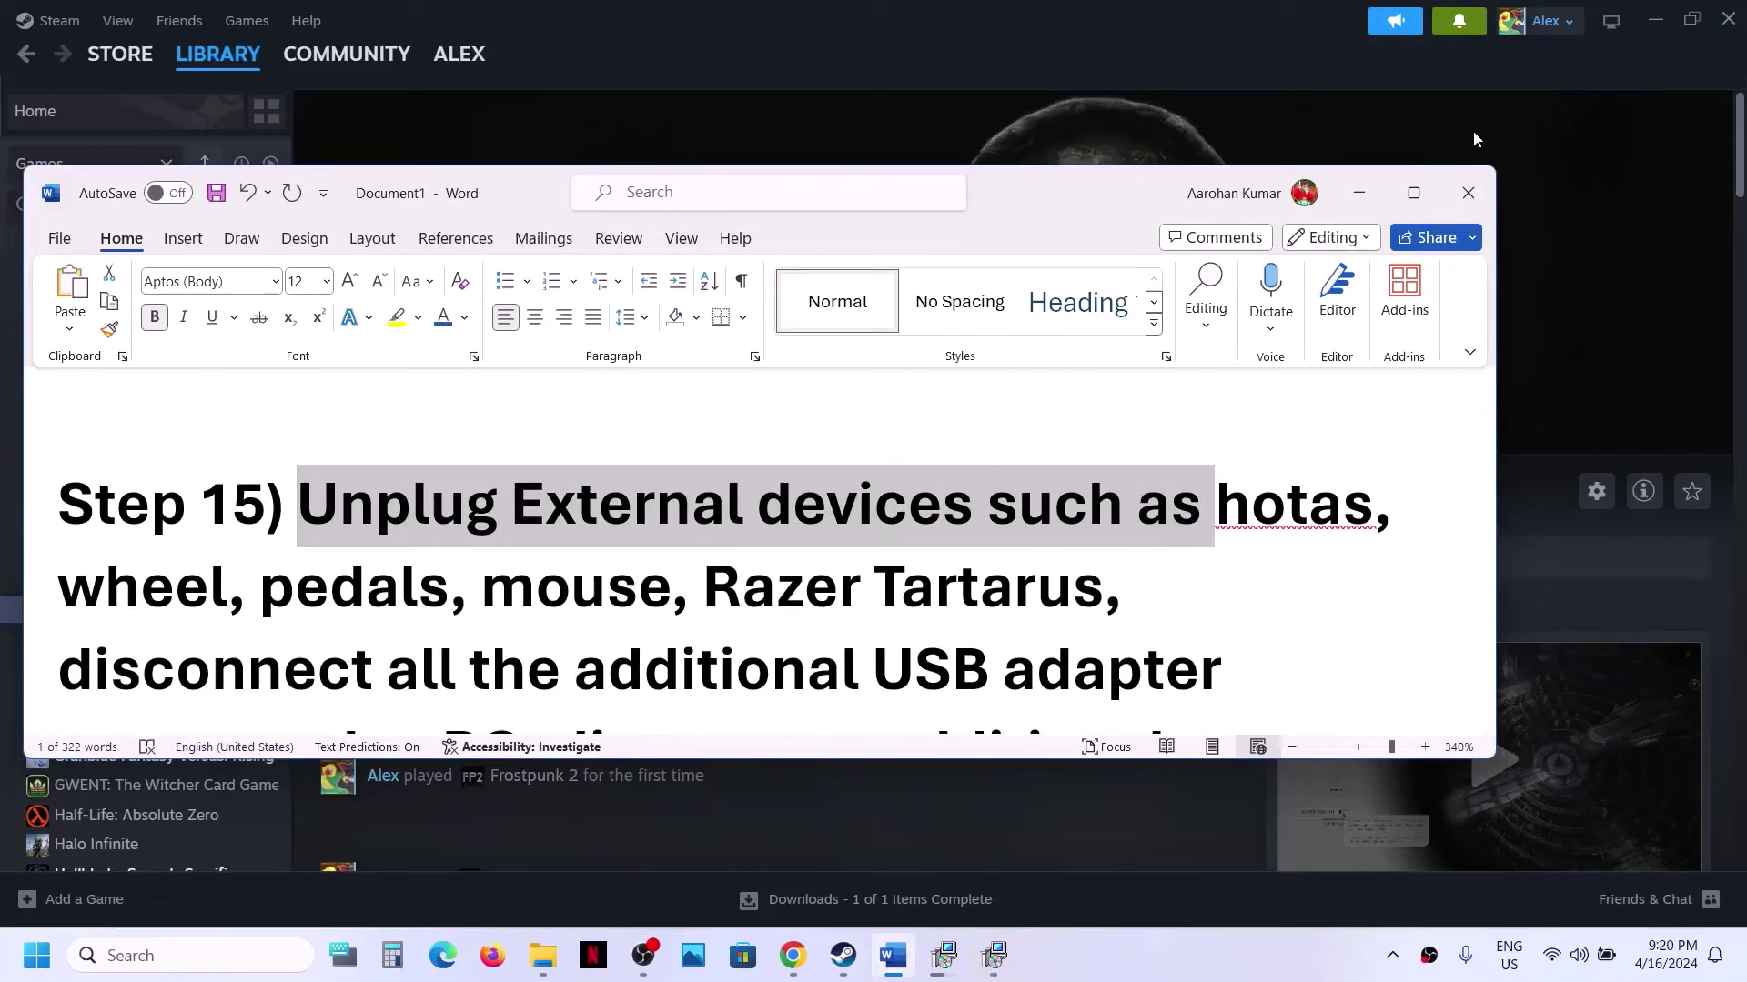
{"action": "left_click", "coordinate": [1414, 193]}
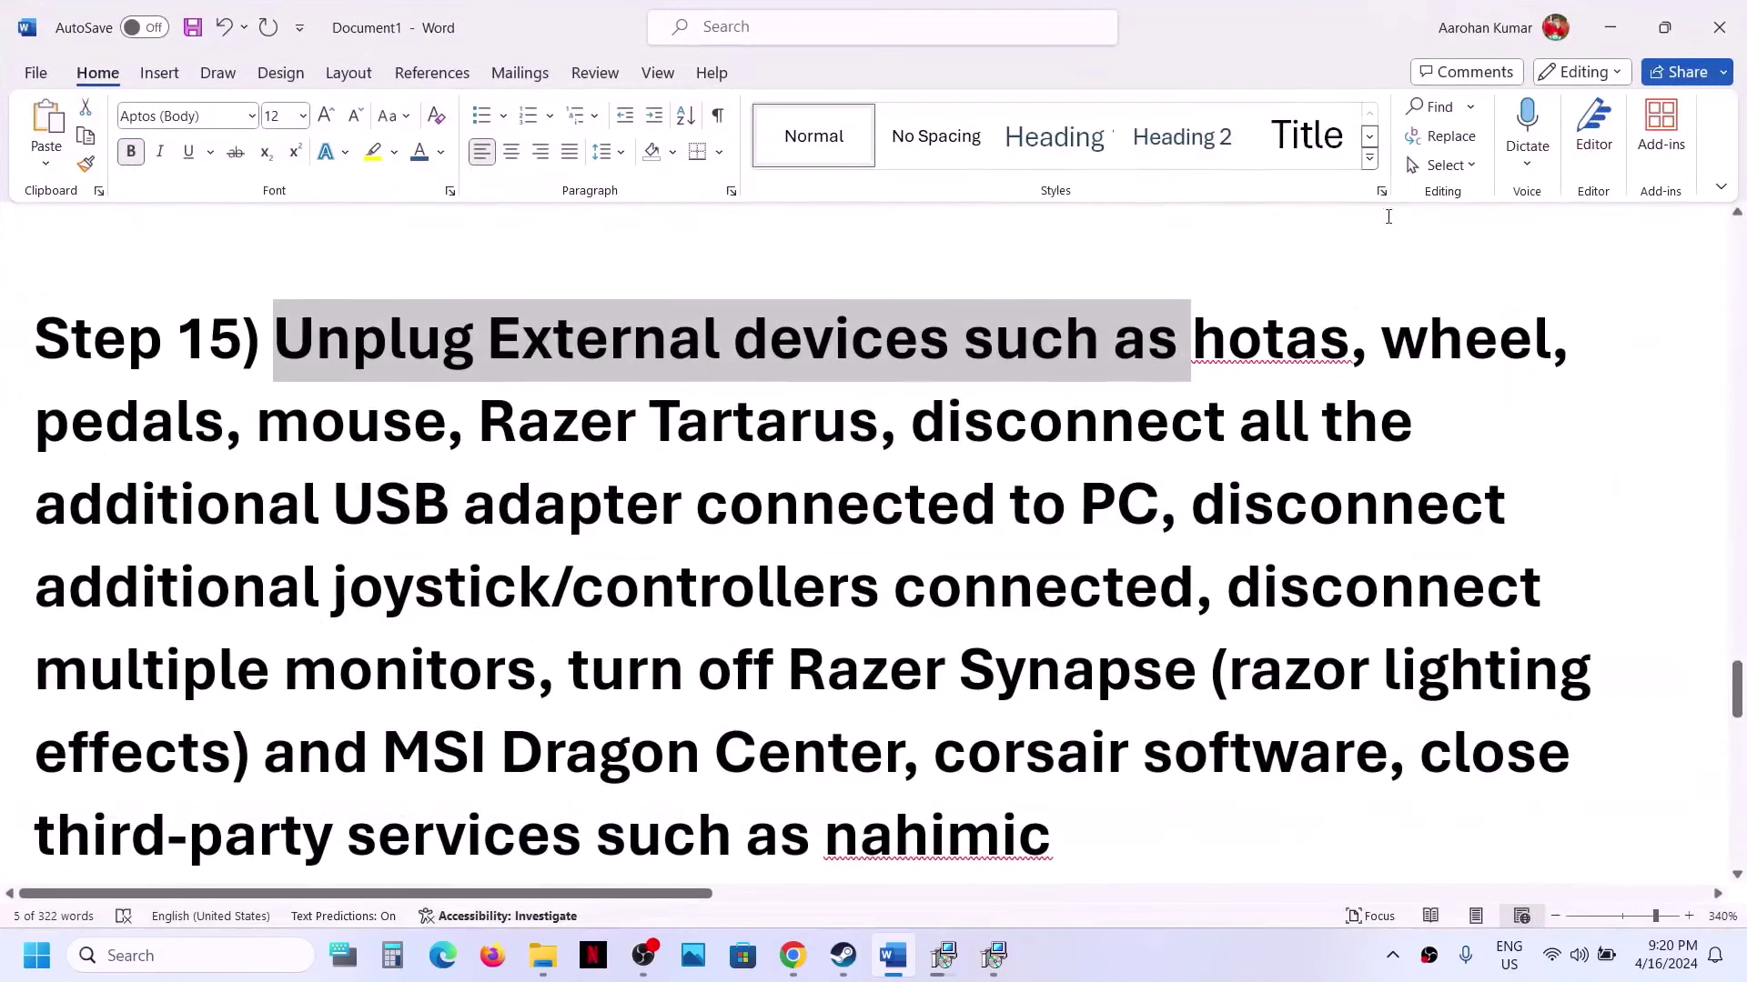
{"action": "left_click", "coordinate": [286, 344]}
{"action": "left_click_drag", "start_coordinate": [278, 341], "coordinate": [1062, 494]}
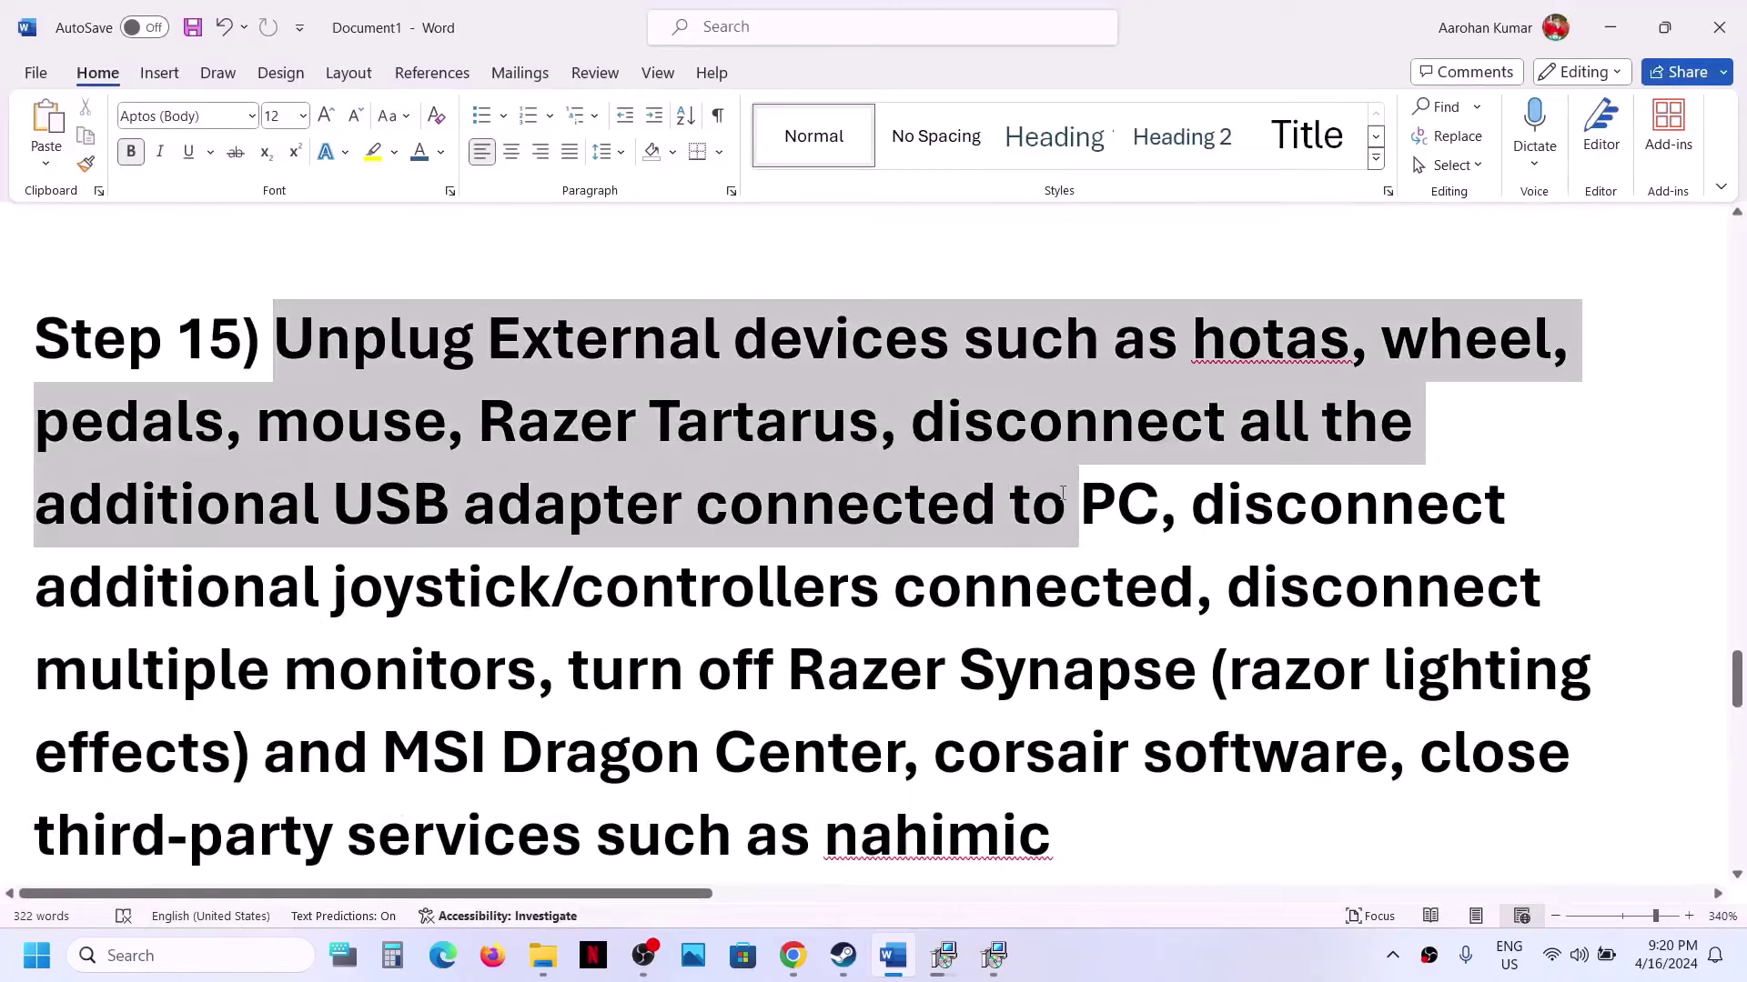
{"action": "left_click_drag", "start_coordinate": [1194, 506], "coordinate": [1176, 589]}
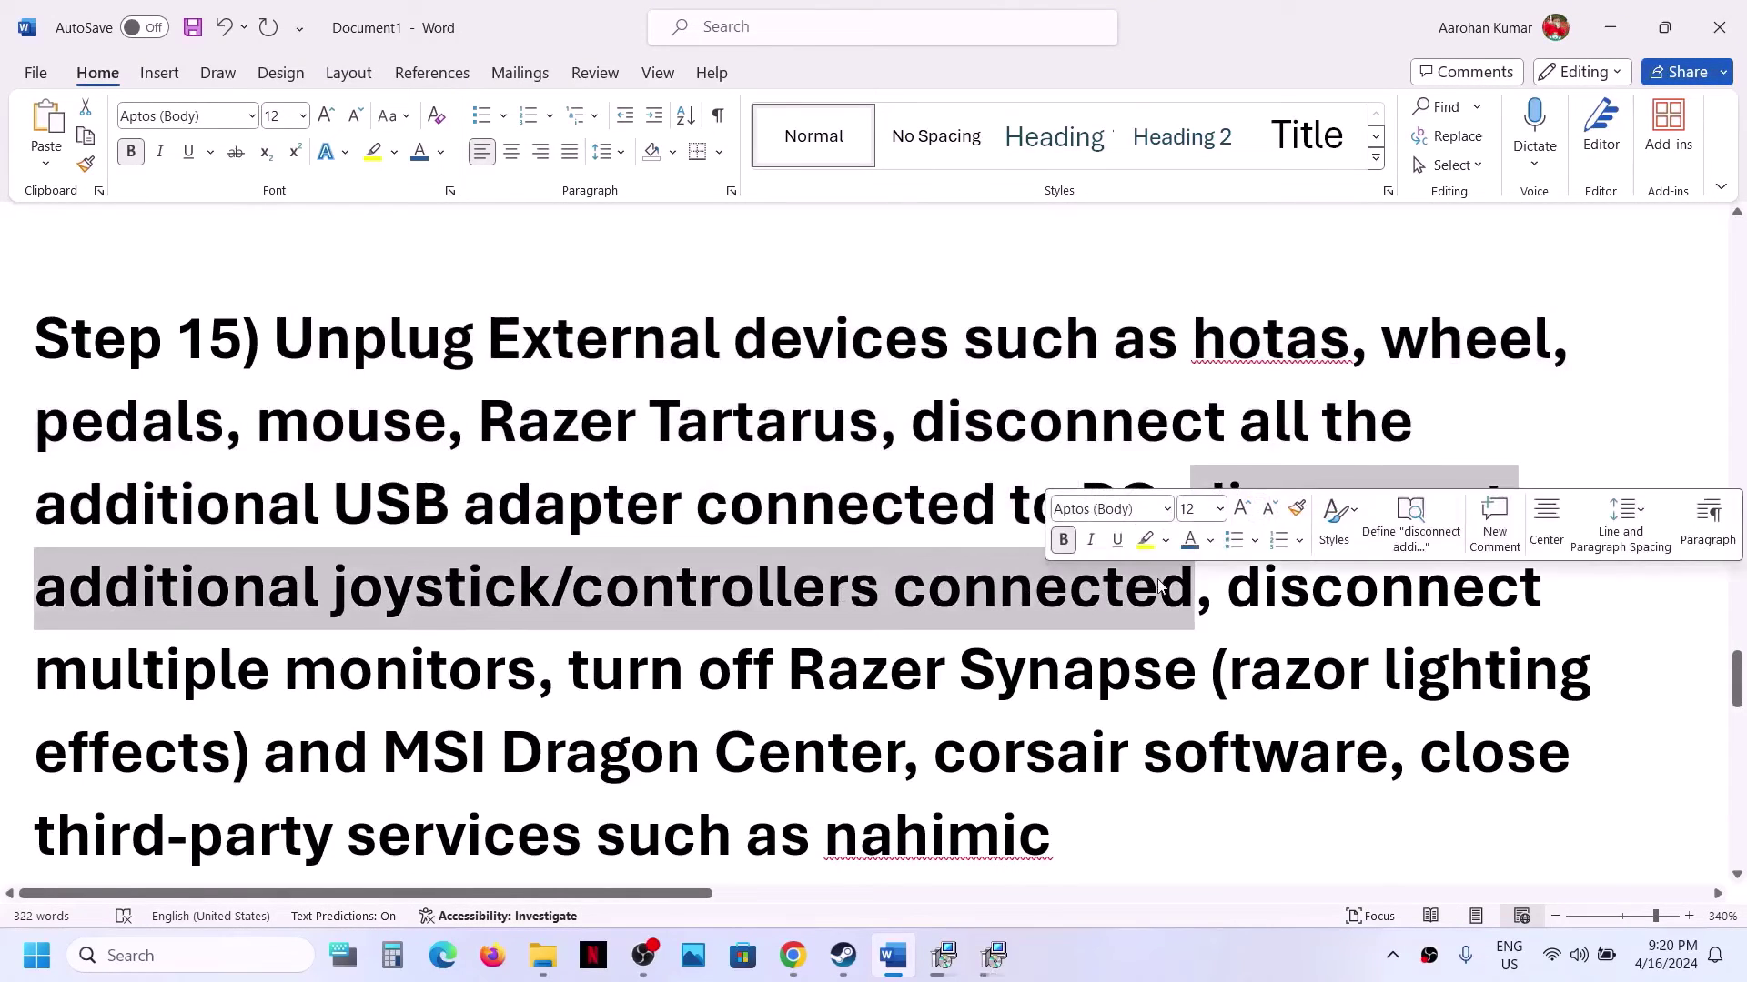
{"action": "left_click_drag", "start_coordinate": [1231, 593], "coordinate": [527, 689]}
{"action": "scroll", "coordinate": [528, 689], "scroll_direction": "down", "scroll_amount": 5}
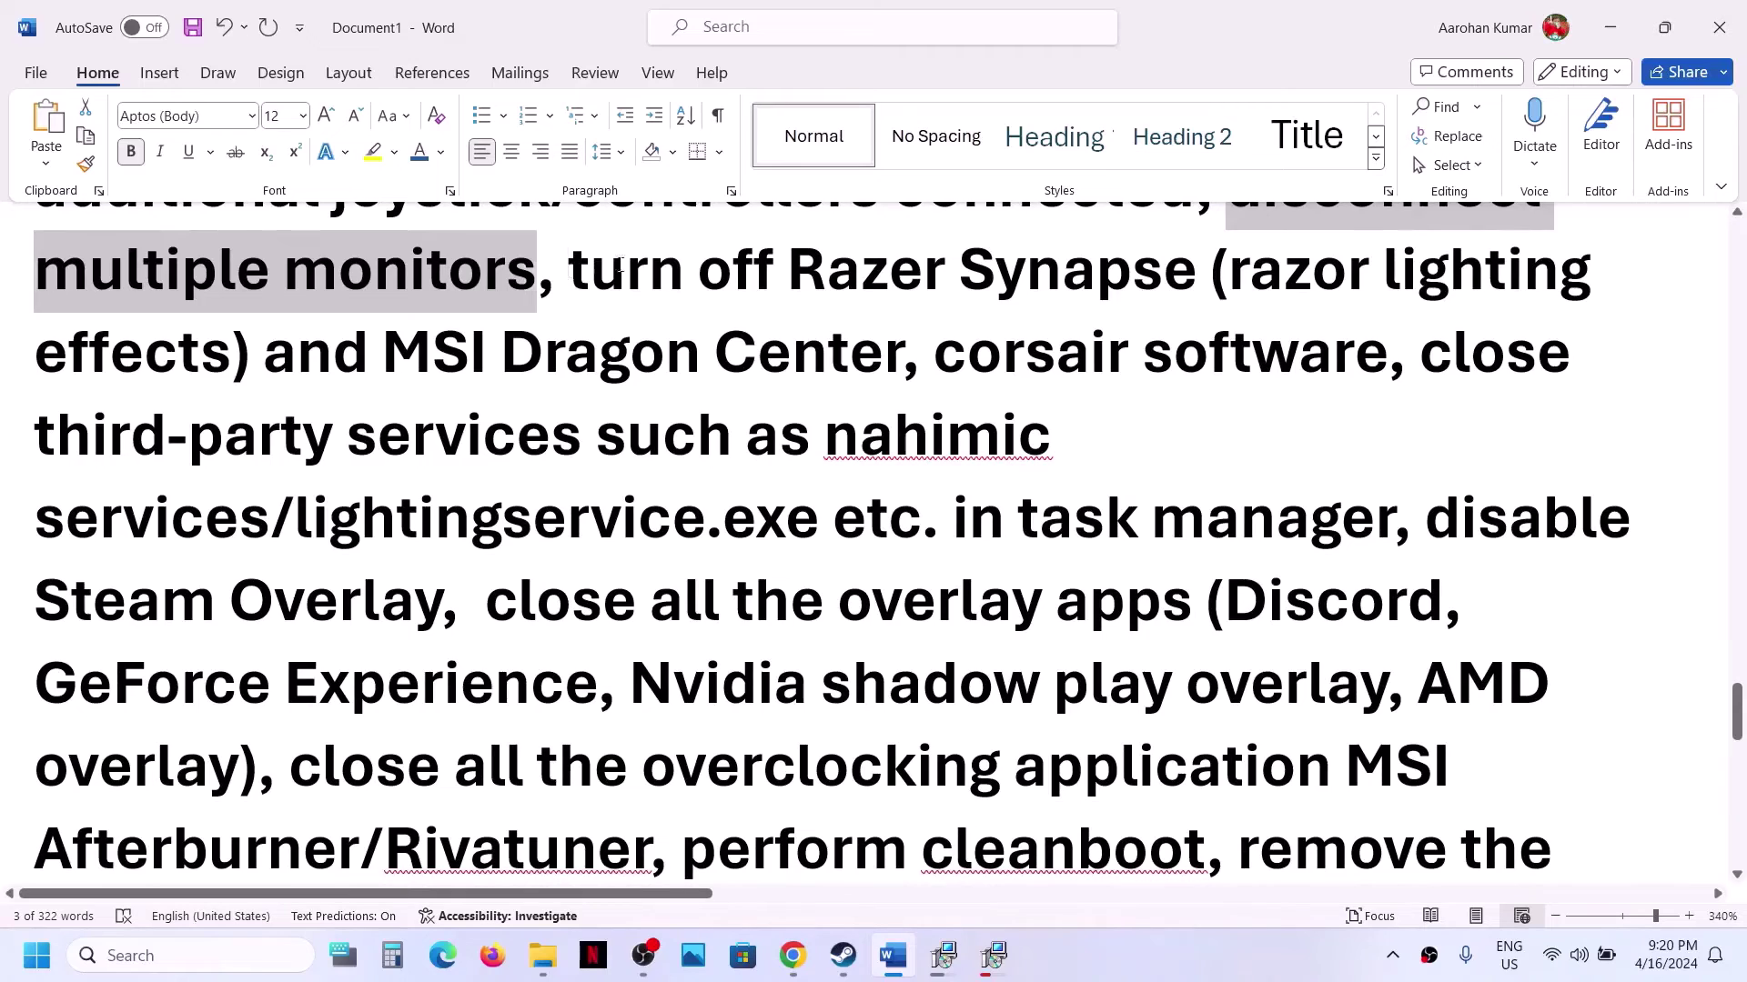
{"action": "left_click_drag", "start_coordinate": [619, 264], "coordinate": [1197, 605]}
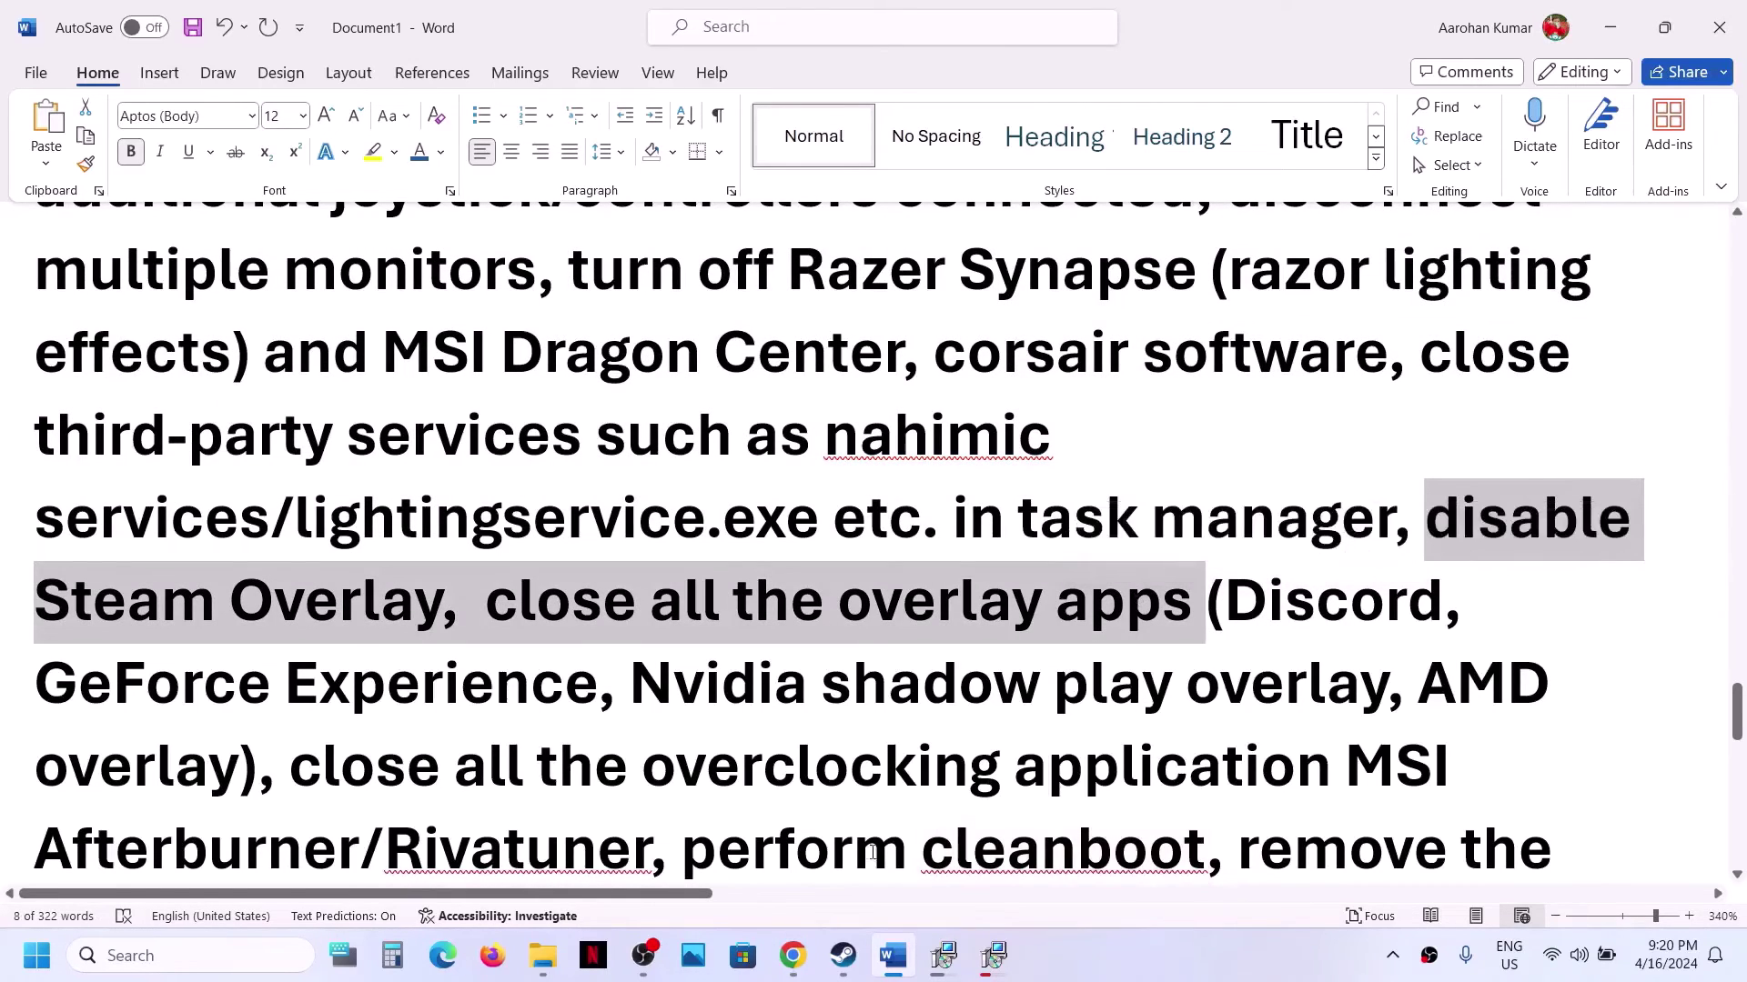
Turn off the in-game Steam Overlay in Frostpunk 2's Steam properties and return to the Word notes.
{"action": "left_click", "coordinate": [846, 955]}
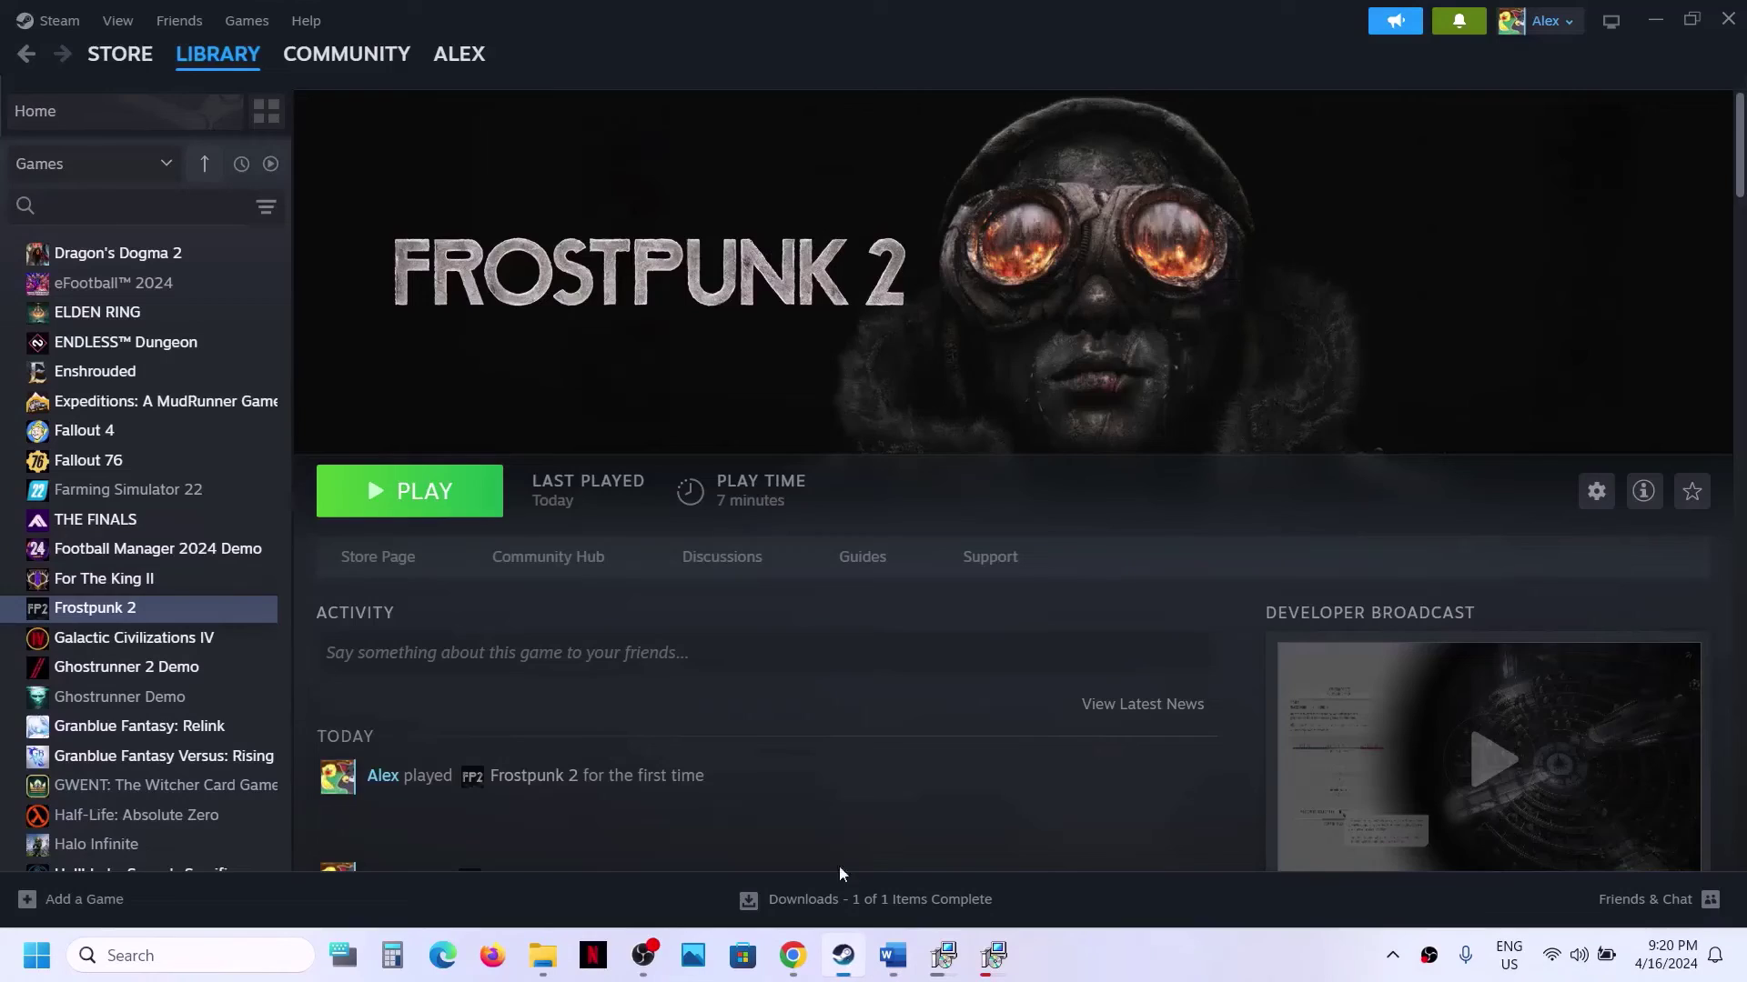
{"action": "right_click", "coordinate": [116, 610]}
{"action": "left_click", "coordinate": [177, 785]}
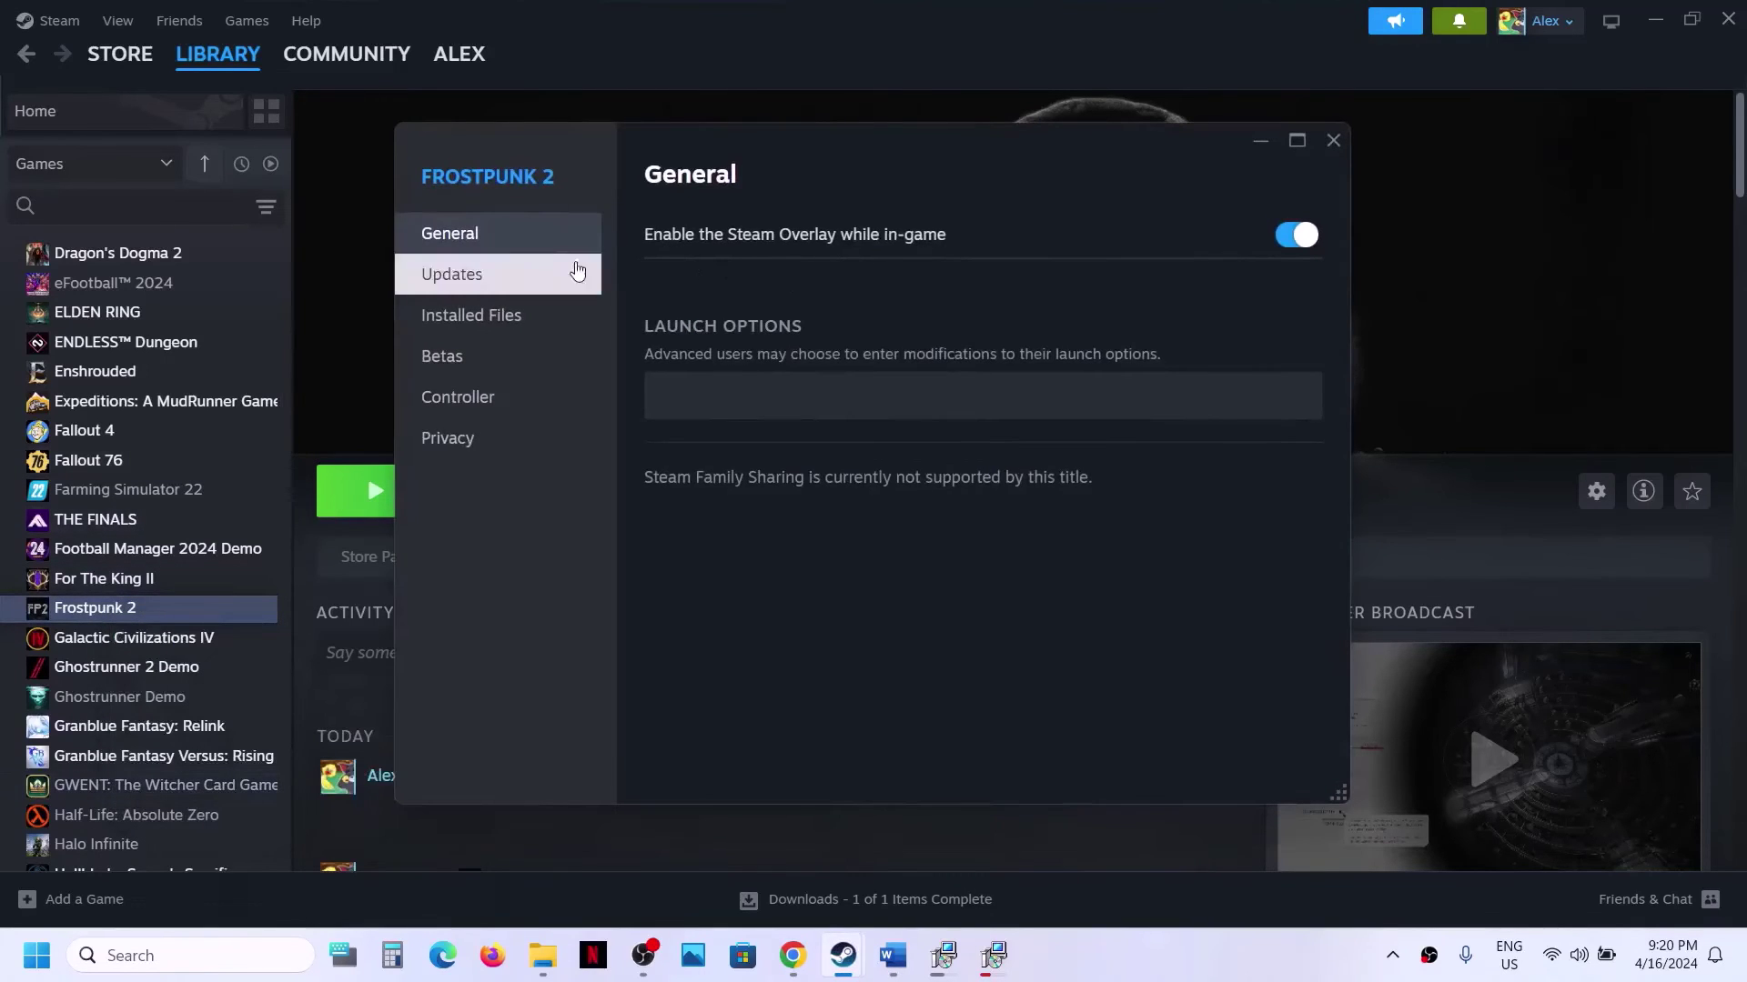
{"action": "left_click", "coordinate": [1282, 240]}
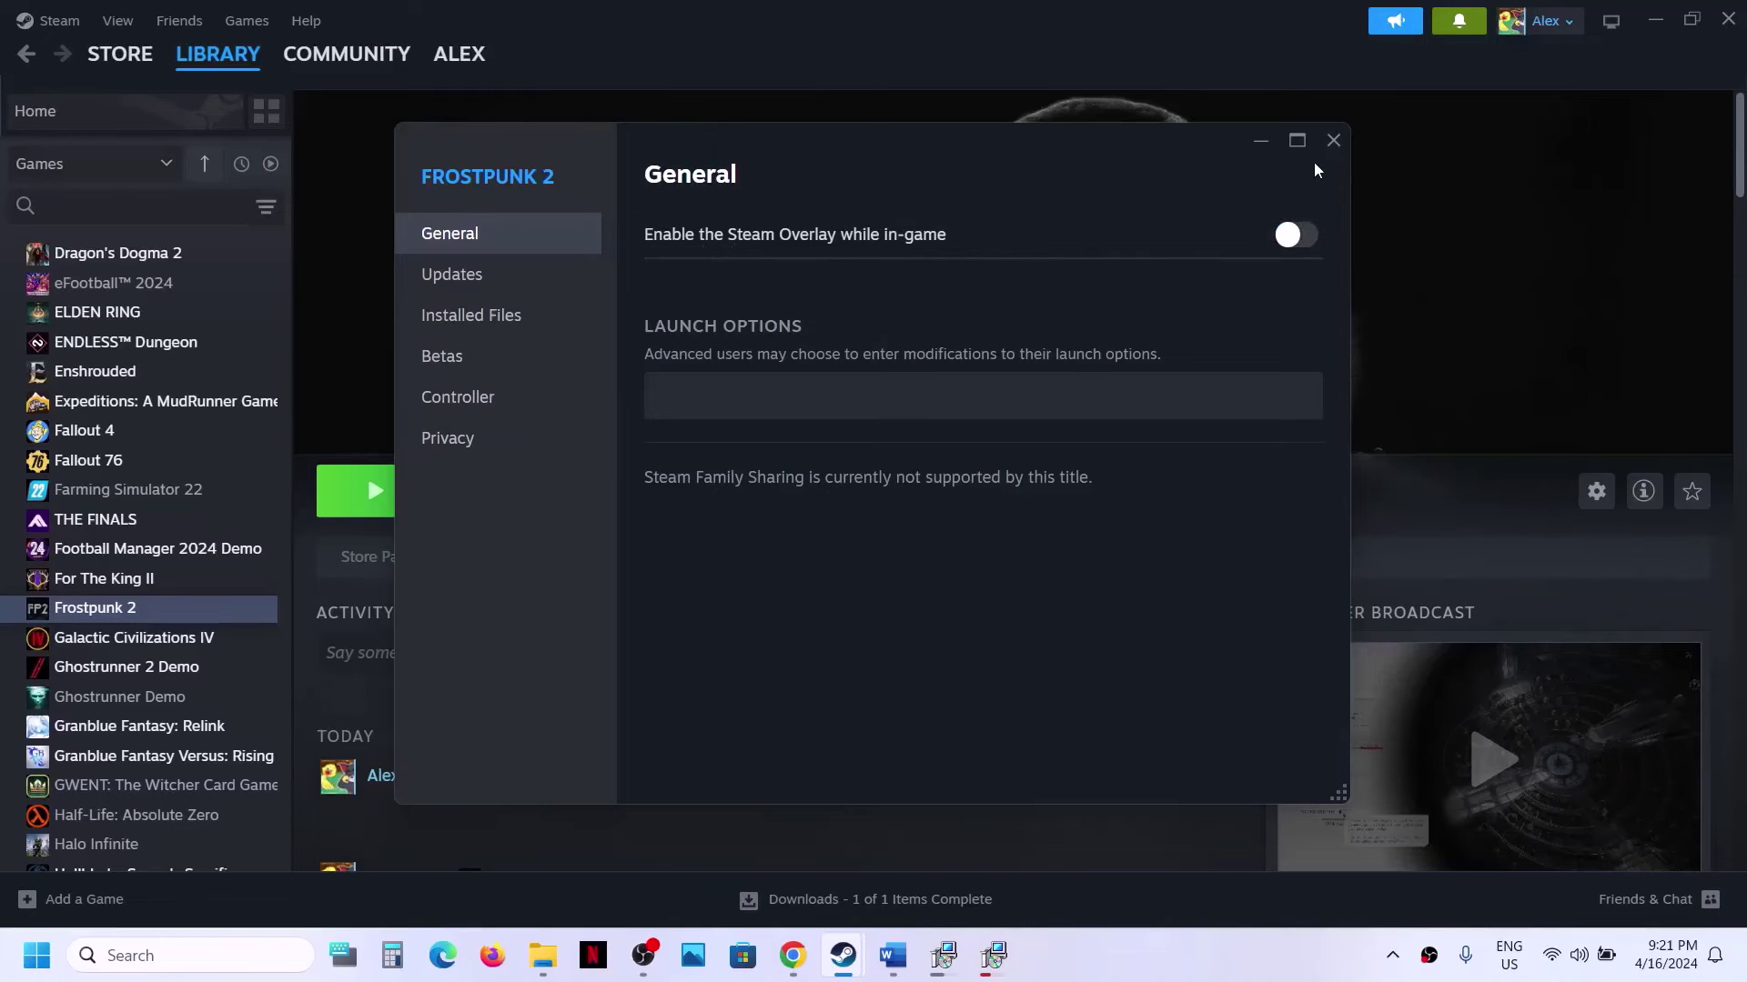
{"action": "left_click", "coordinate": [1333, 140]}
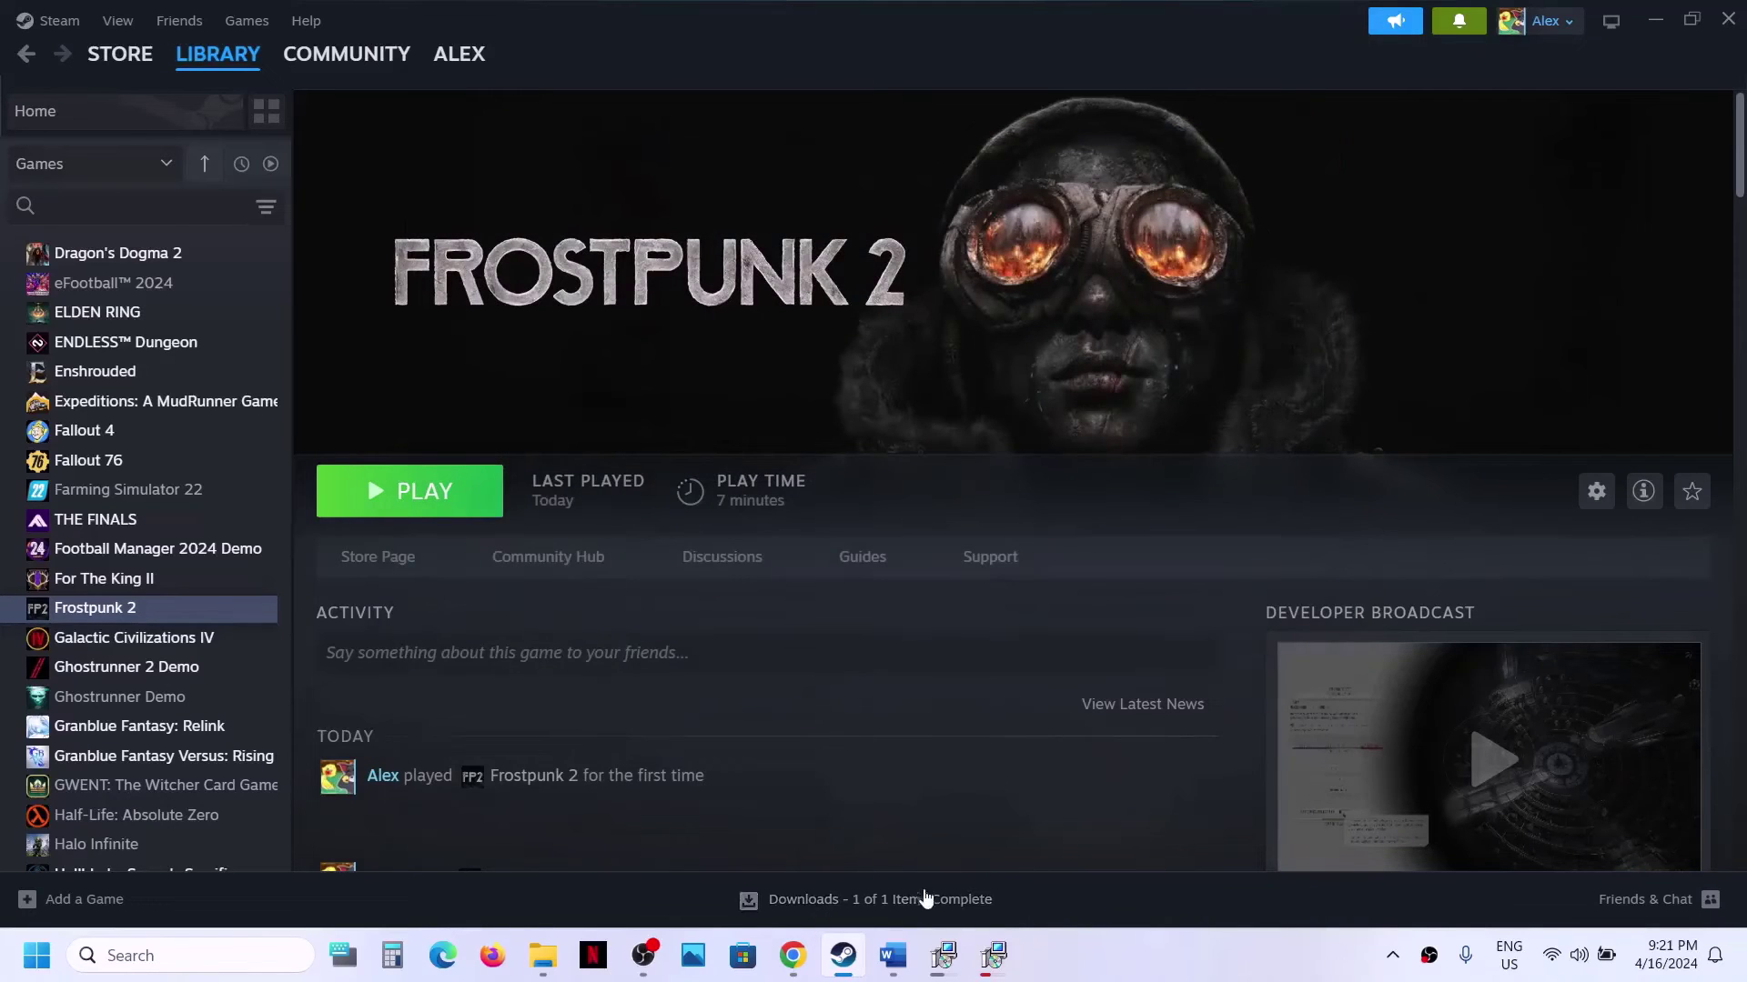
{"action": "left_click", "coordinate": [892, 955]}
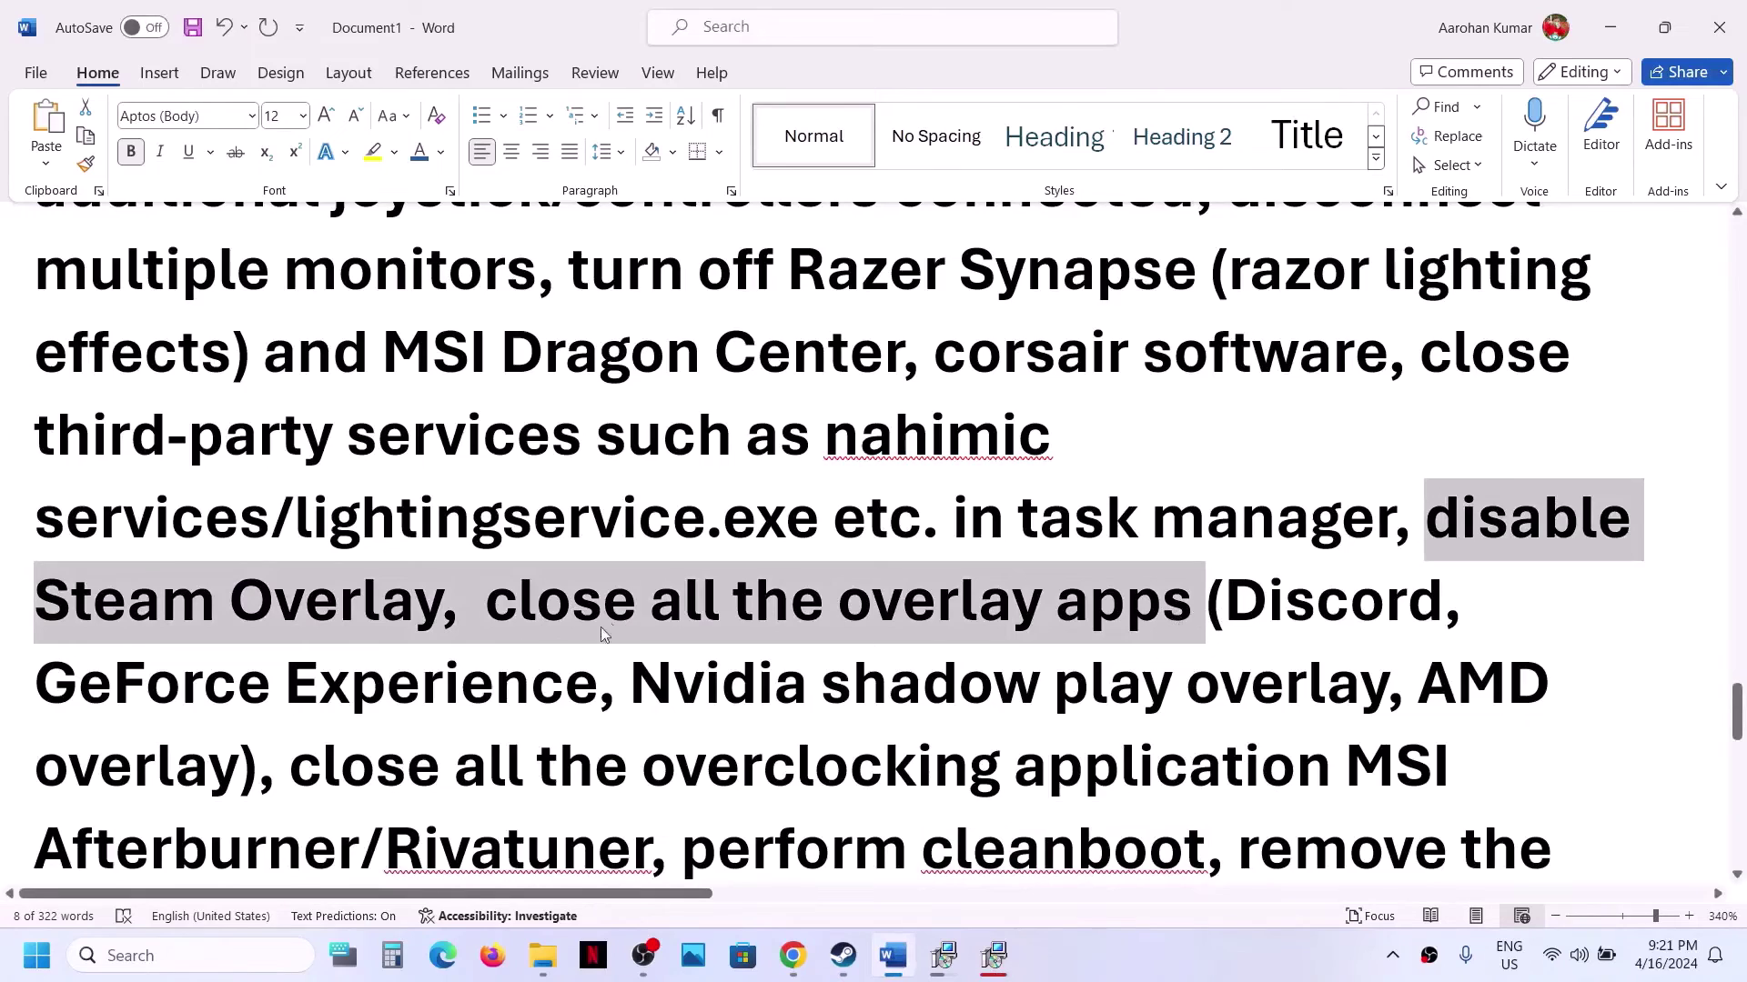
Mark Discord in the Step 15 overlay list and quit its background process.
{"action": "double_click", "coordinate": [1244, 577]}
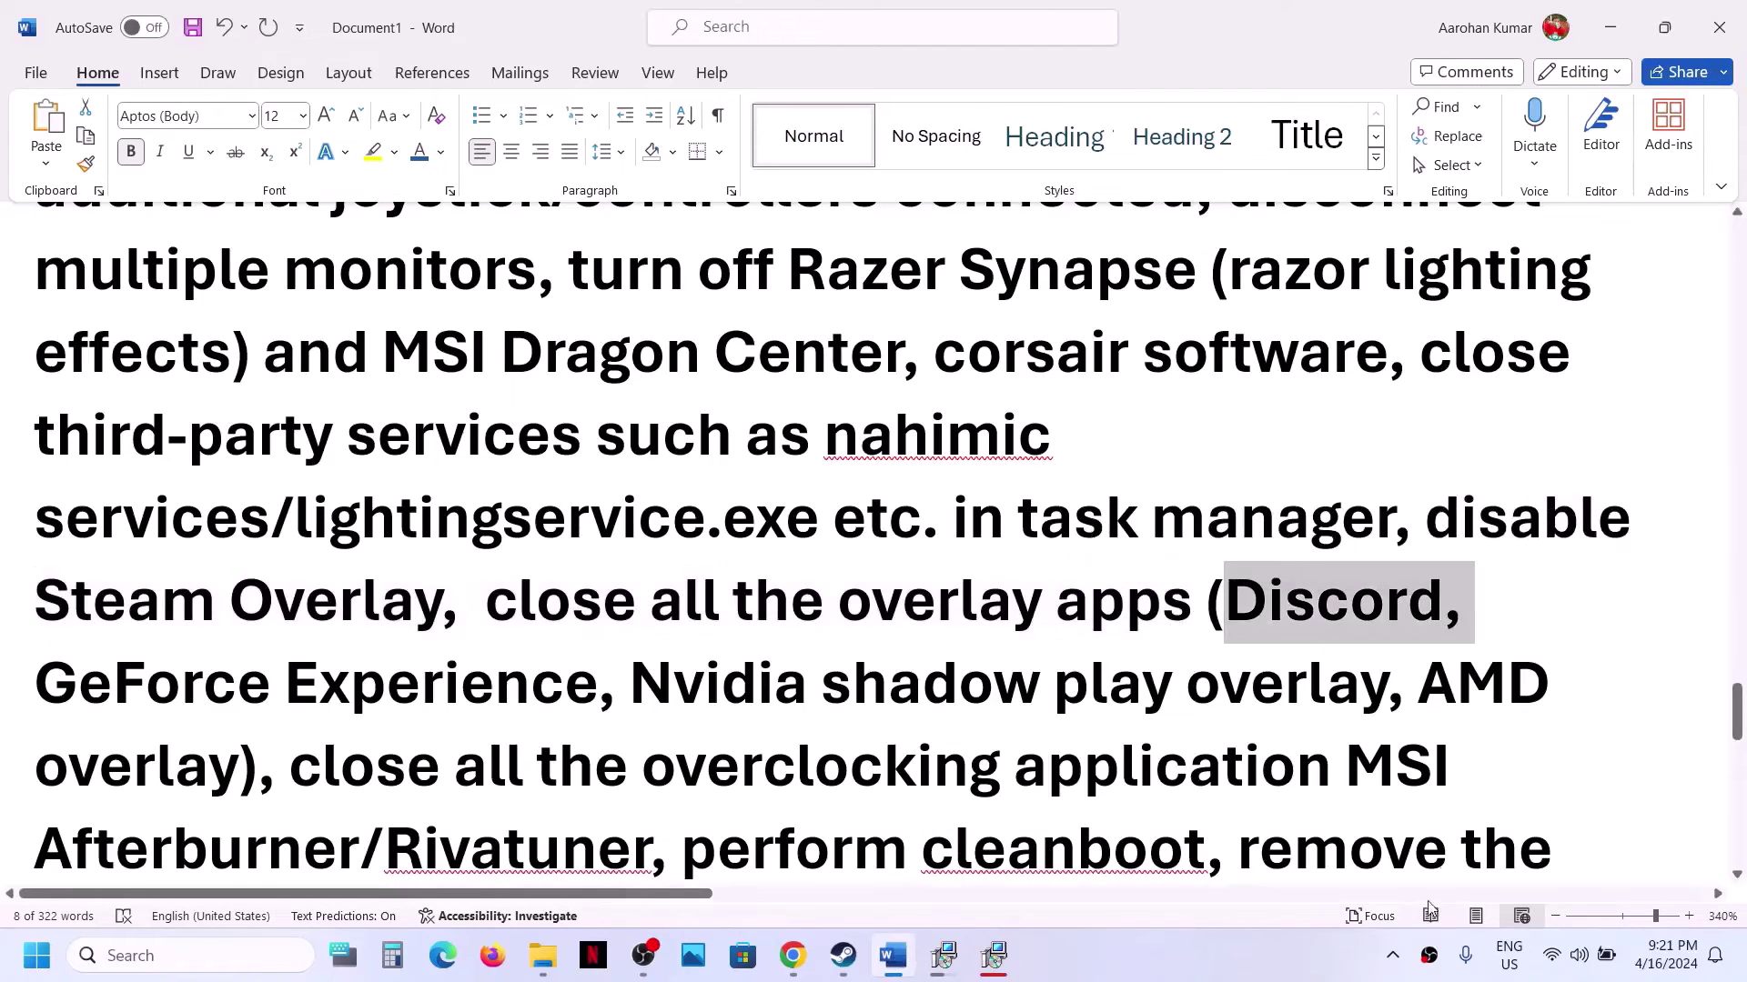
{"action": "left_click", "coordinate": [1393, 960]}
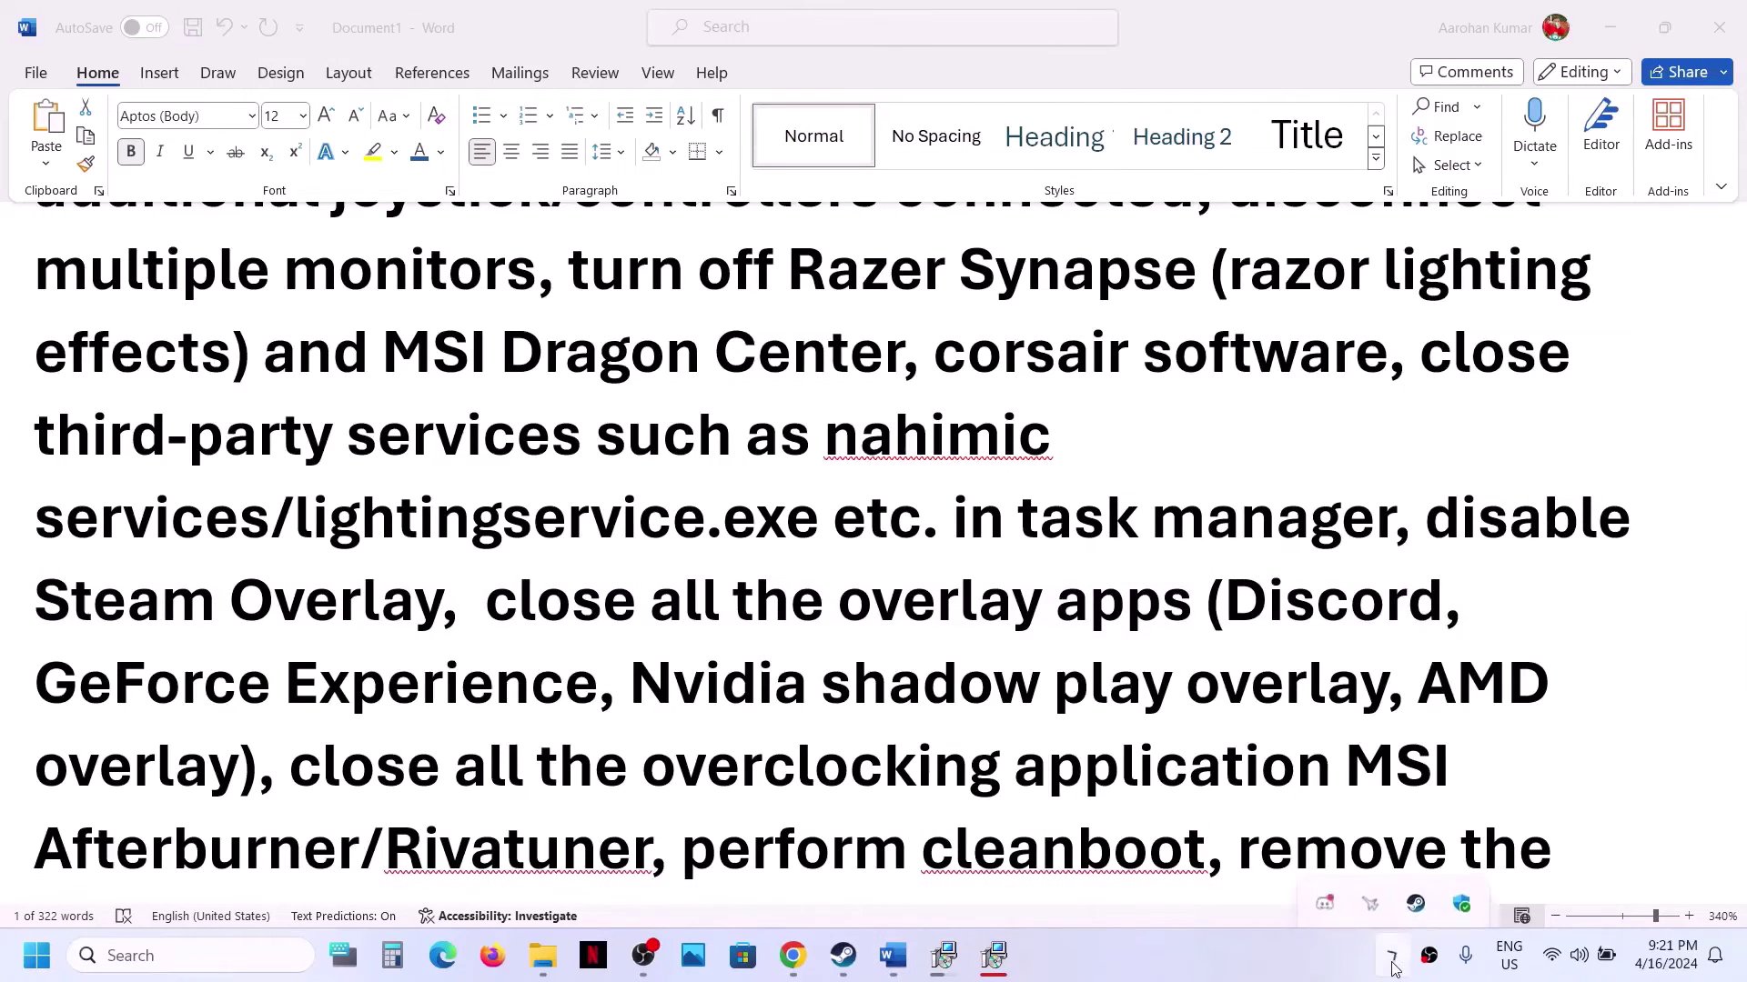
{"action": "right_click", "coordinate": [1327, 889]}
{"action": "left_click", "coordinate": [1144, 649]}
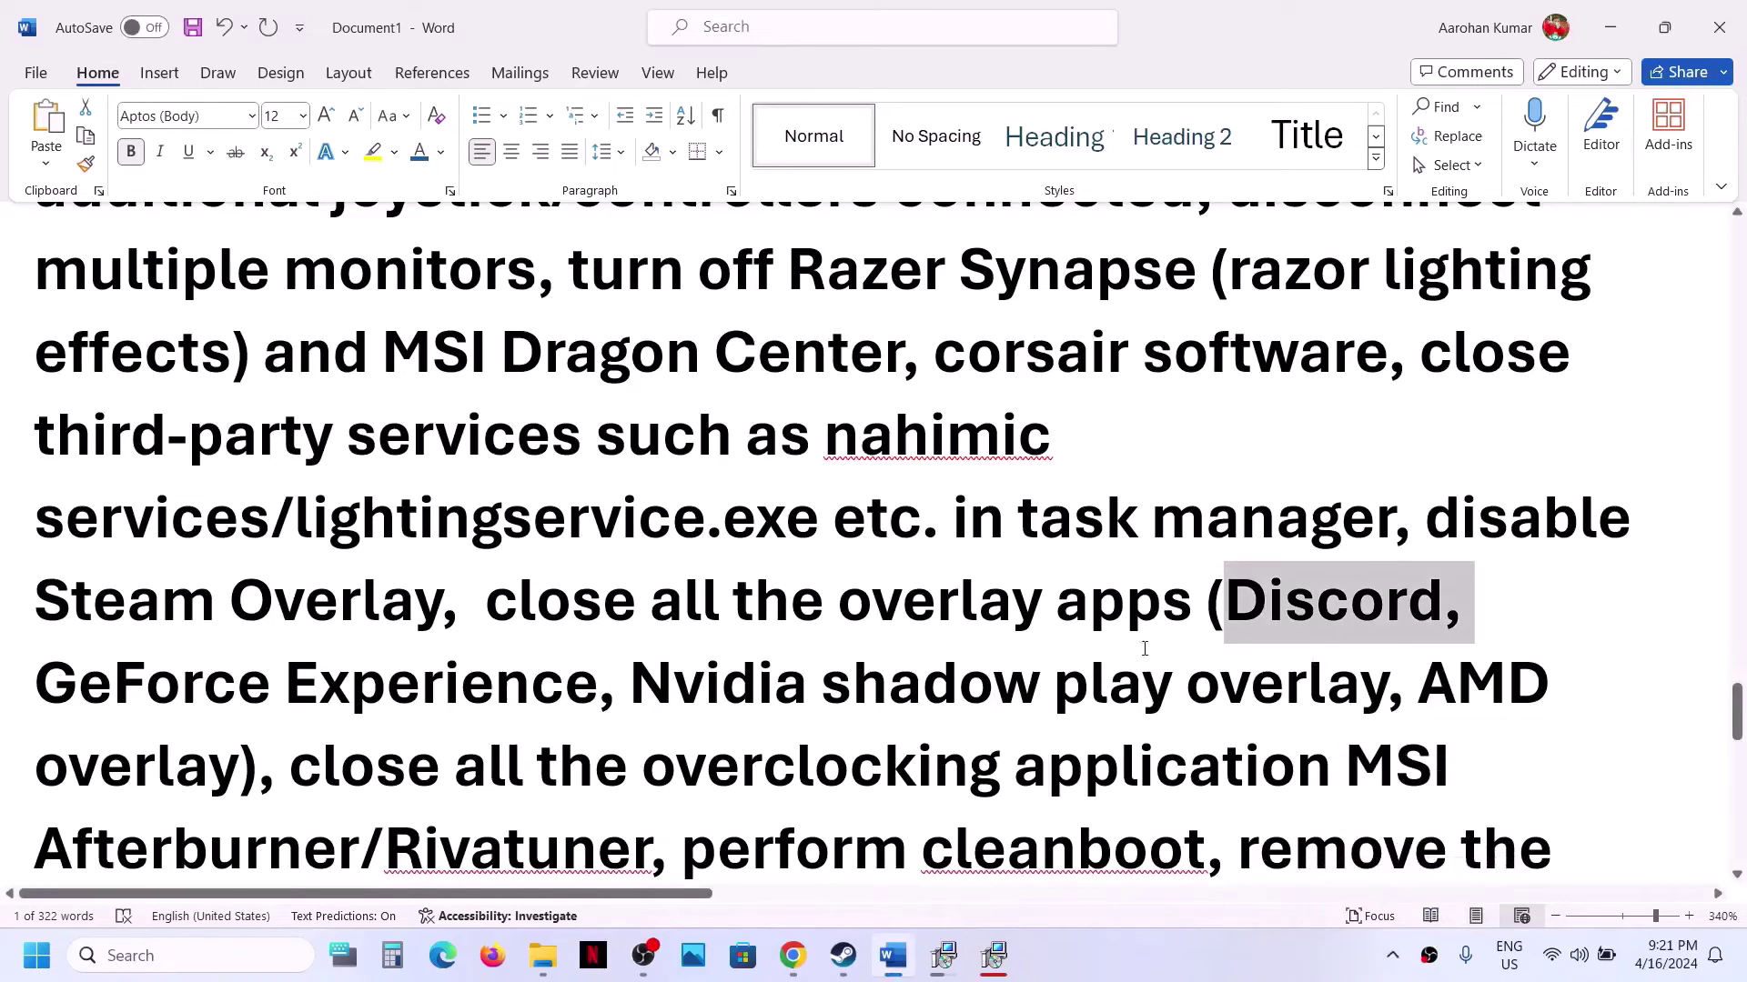
Read the Step 15 notes on closing GeForce Experience and other overlay apps, dismissing the x86 Visual C++ setup alert on the way.
{"action": "left_click", "coordinate": [1052, 673]}
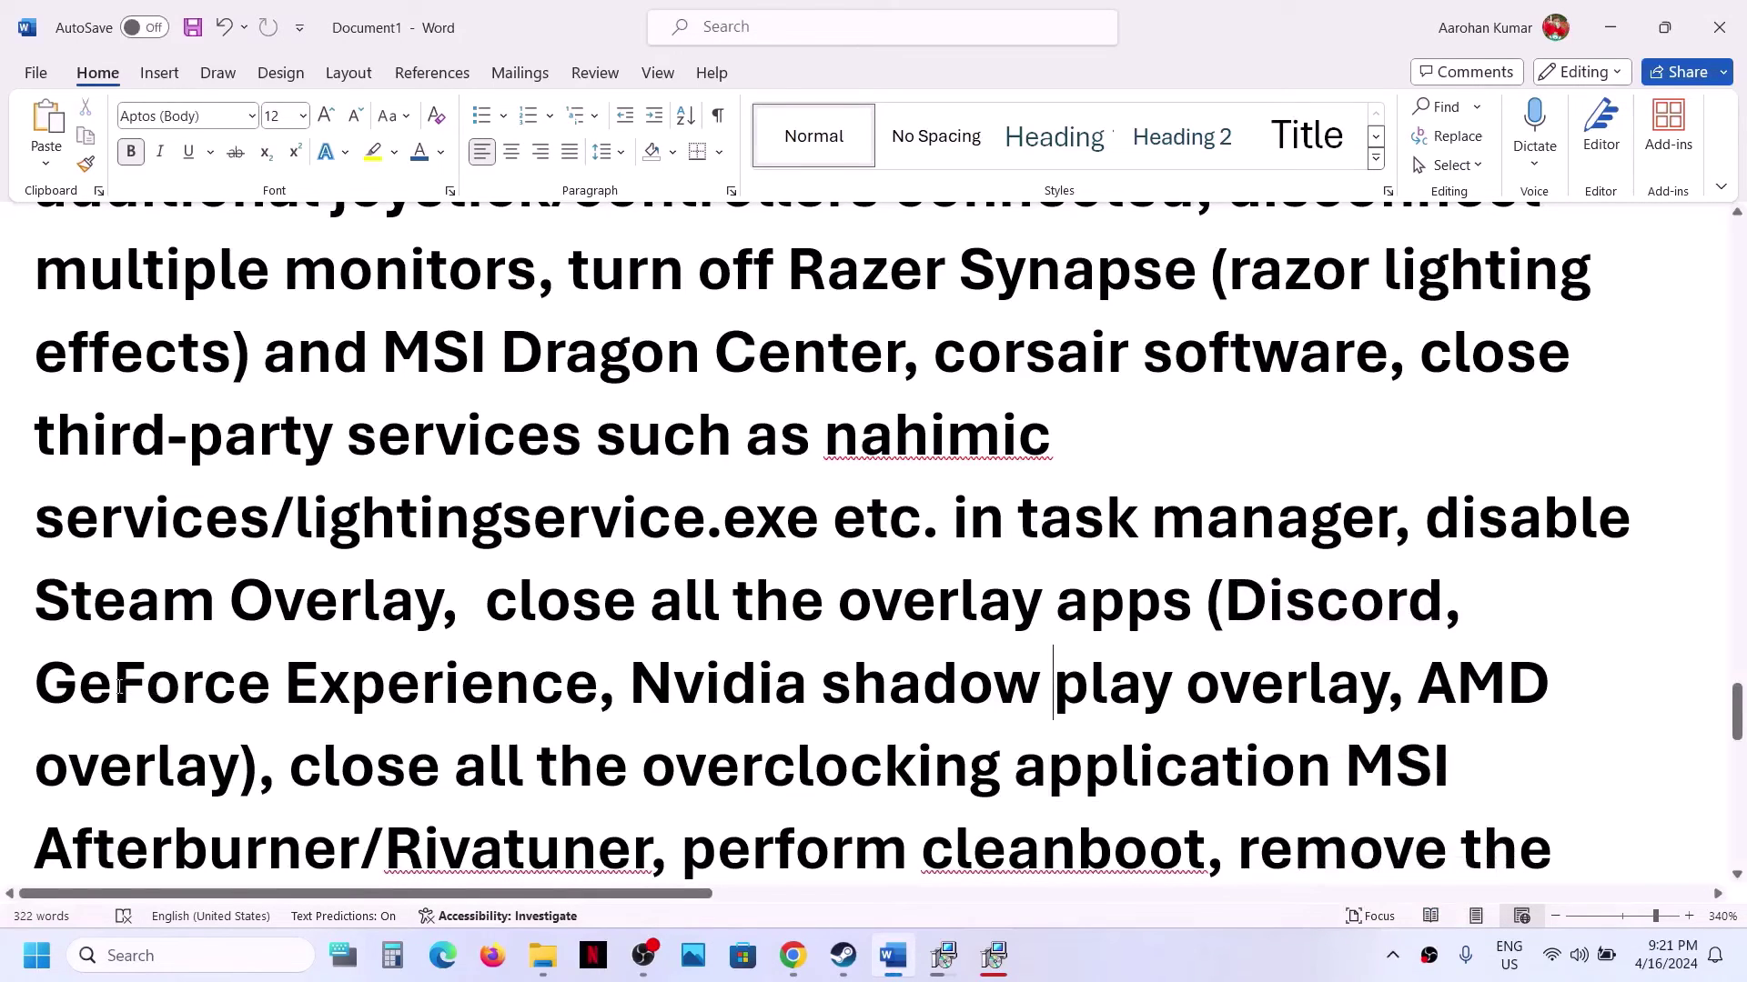
{"action": "left_click_drag", "start_coordinate": [119, 686], "coordinate": [350, 691]}
{"action": "left_click", "coordinate": [998, 735]}
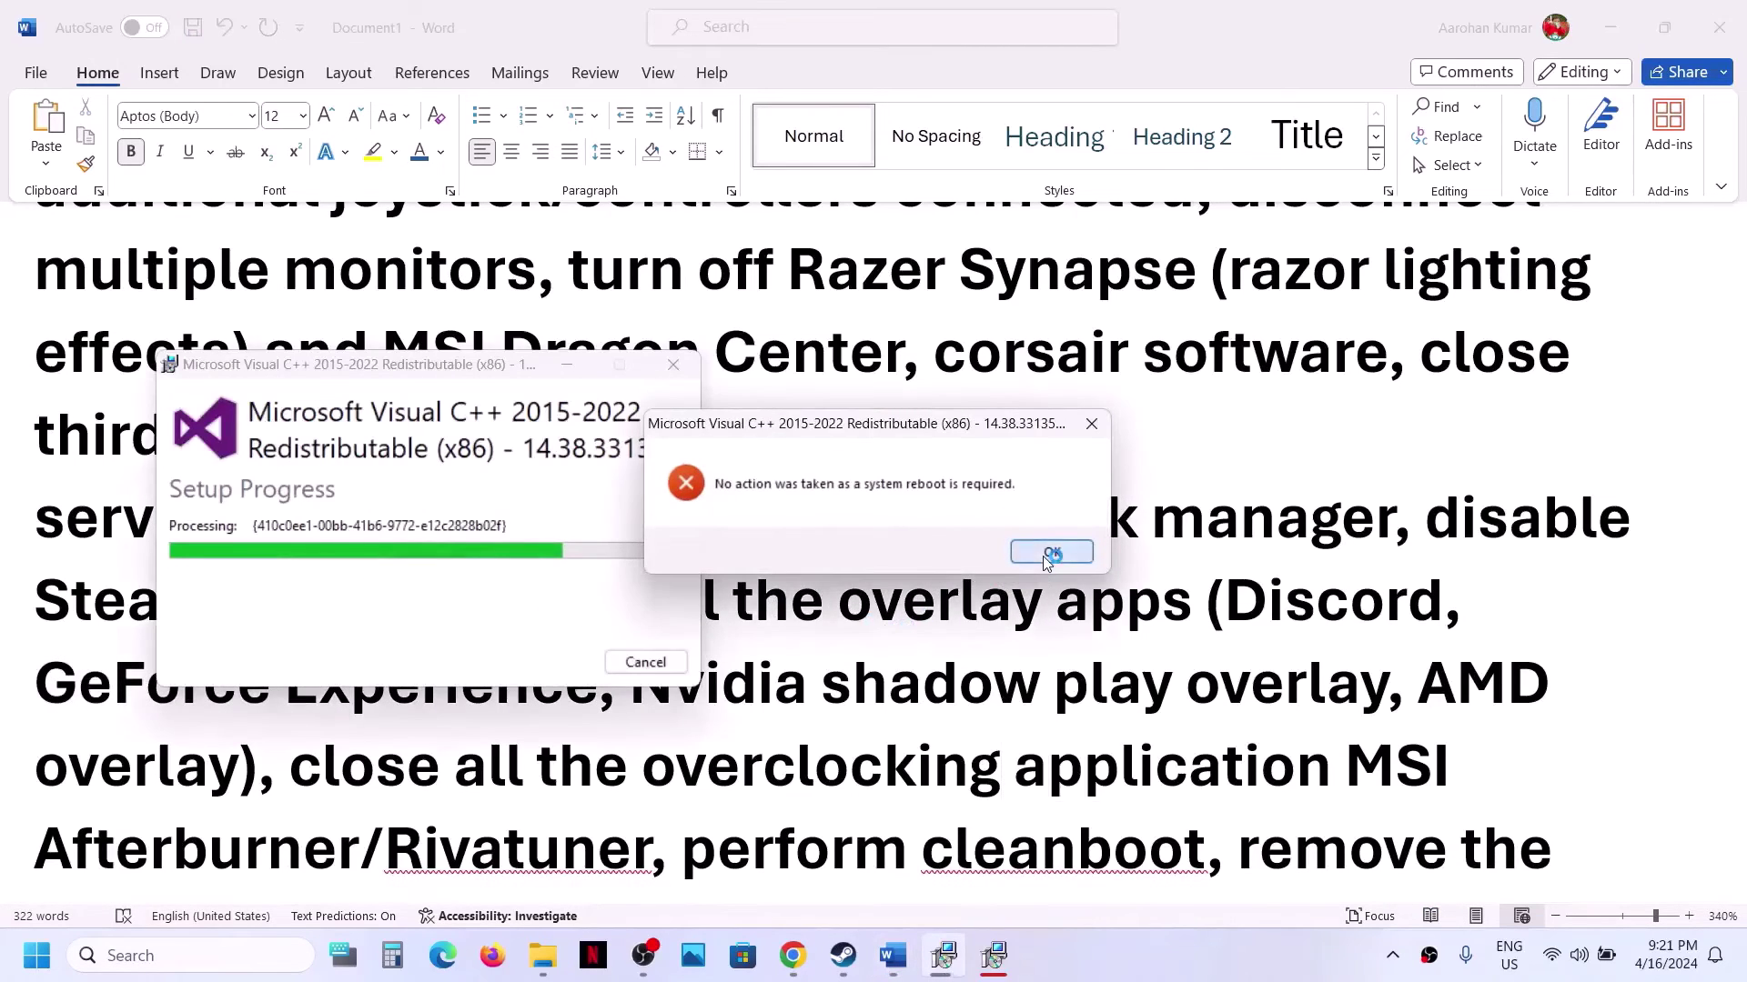
{"action": "left_click", "coordinate": [1050, 553]}
{"action": "left_click_drag", "start_coordinate": [479, 607], "coordinate": [1142, 686]}
{"action": "scroll", "coordinate": [1148, 687], "scroll_direction": "down", "scroll_amount": 4}
{"action": "scroll", "coordinate": [997, 413], "scroll_direction": "up", "scroll_amount": 2}
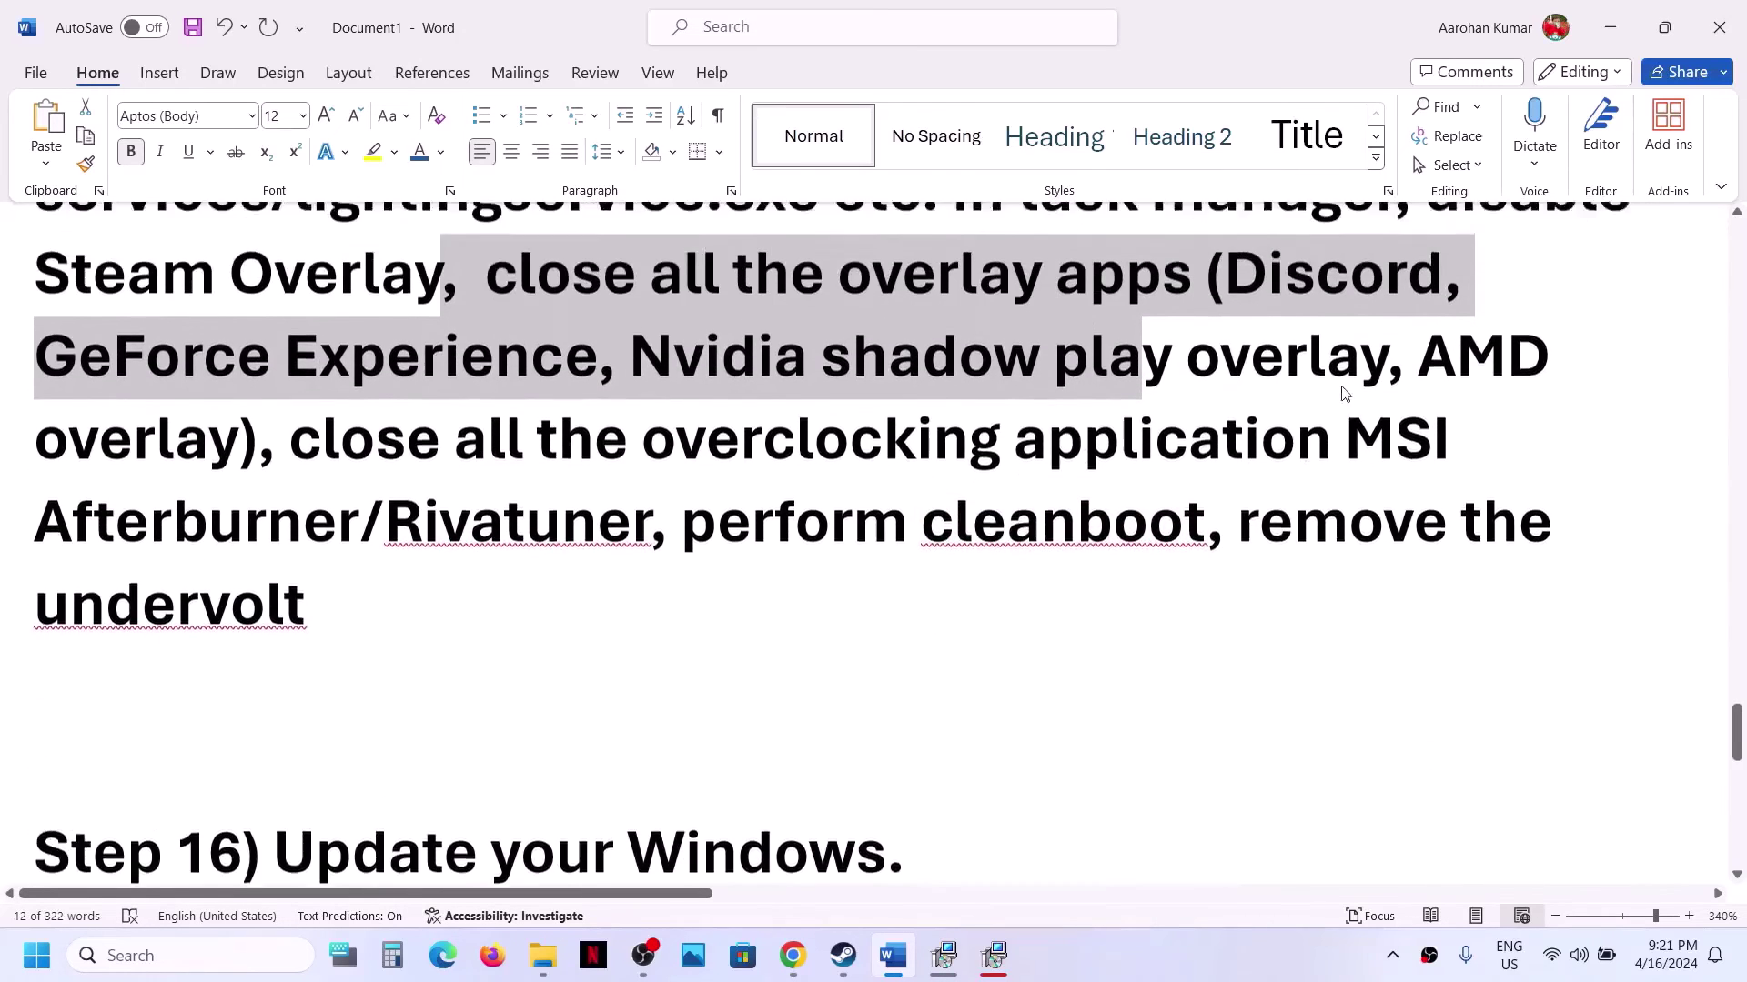
Close MSI Afterburner running in the background and mark the overclocking application text in the Word notes.
{"action": "left_click_drag", "start_coordinate": [293, 546], "coordinate": [1345, 546]}
{"action": "left_click", "coordinate": [1392, 955]}
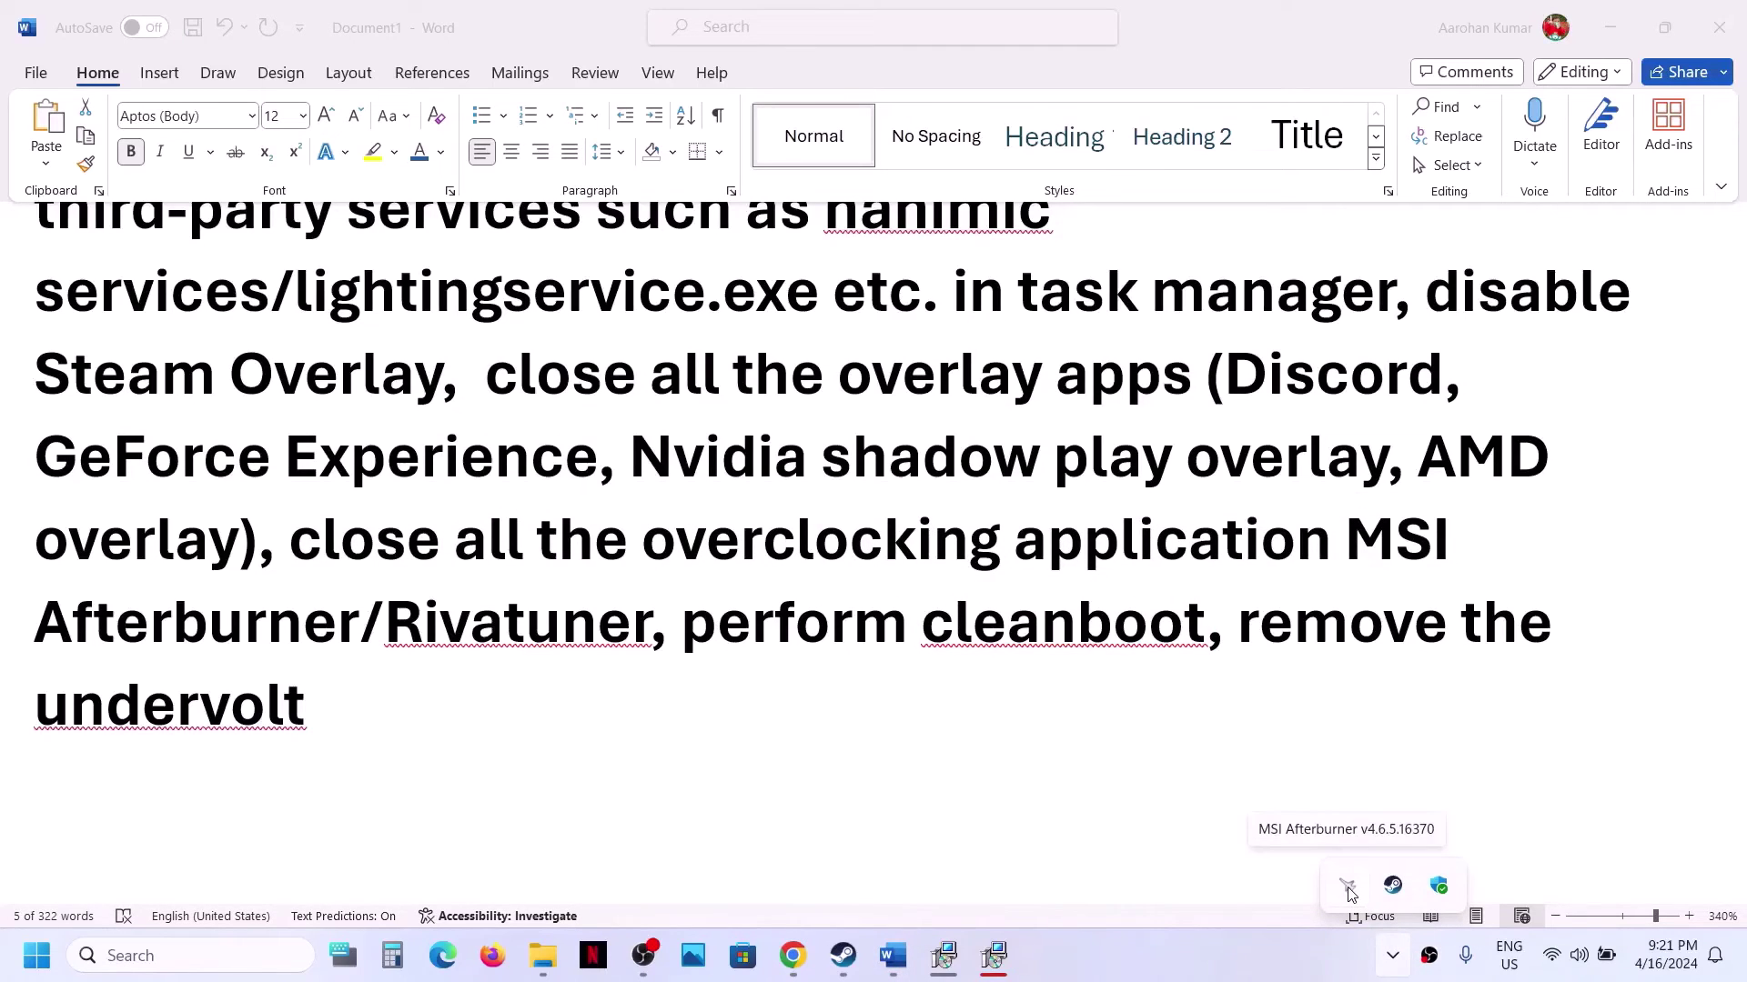
{"action": "right_click", "coordinate": [1347, 889]}
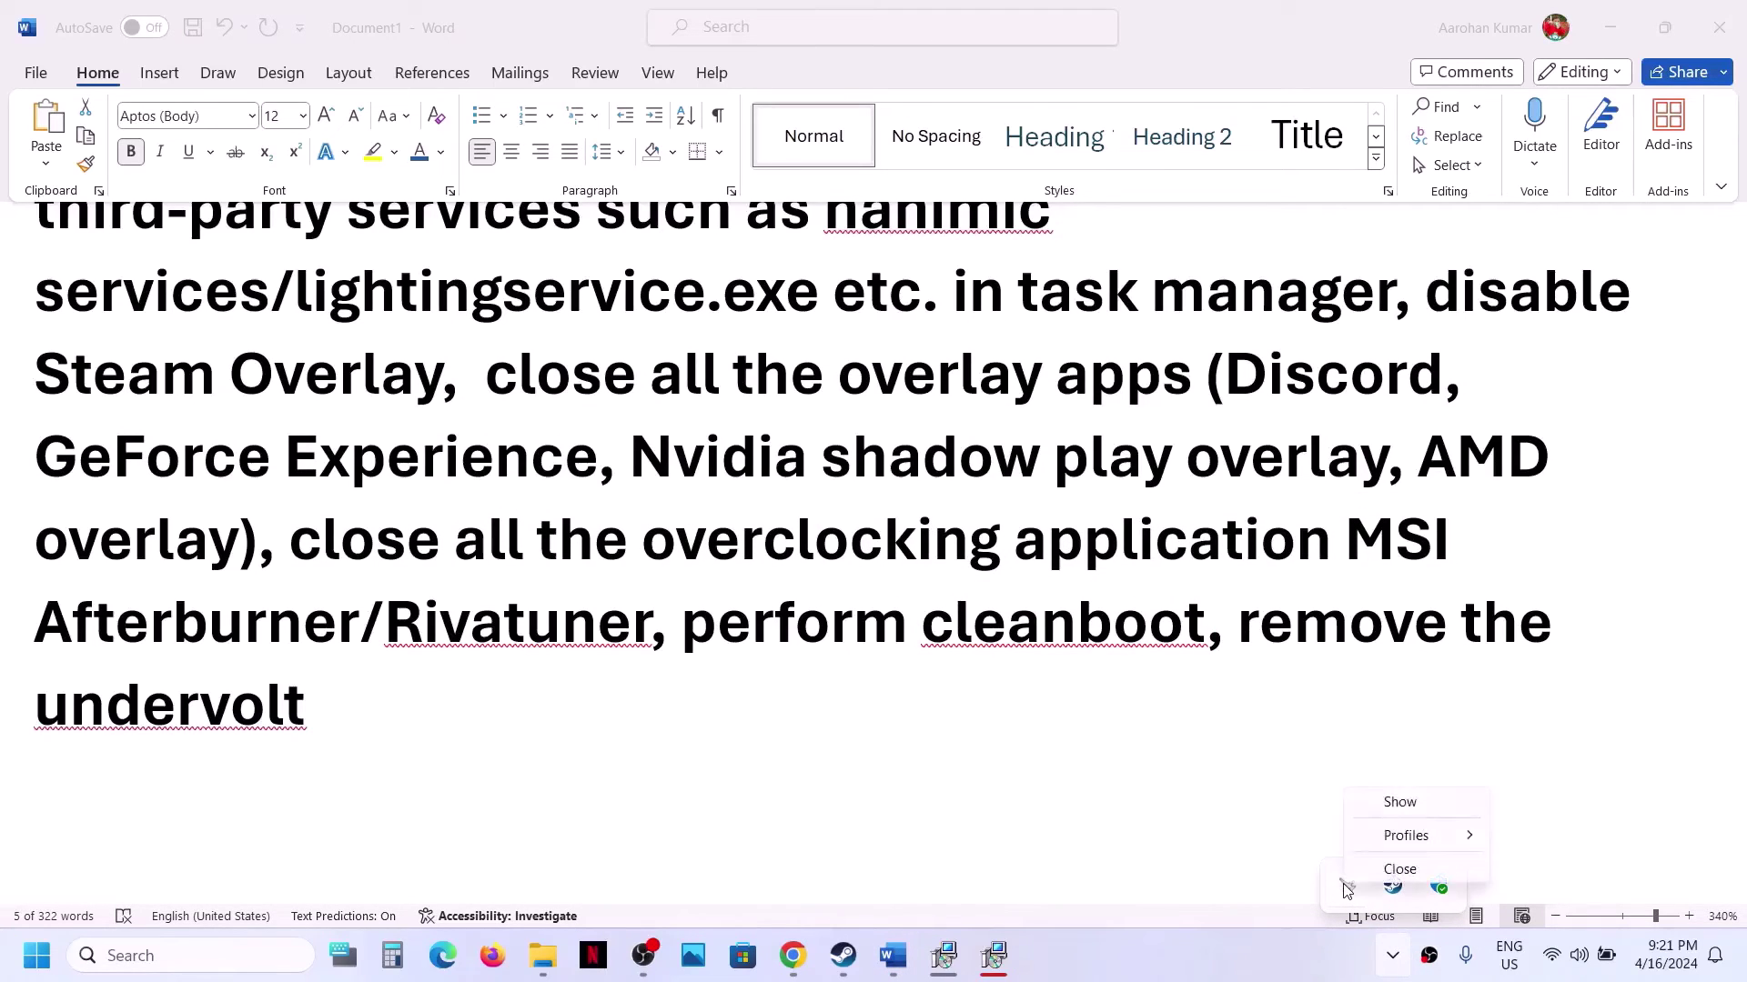
{"action": "left_click", "coordinate": [1398, 871]}
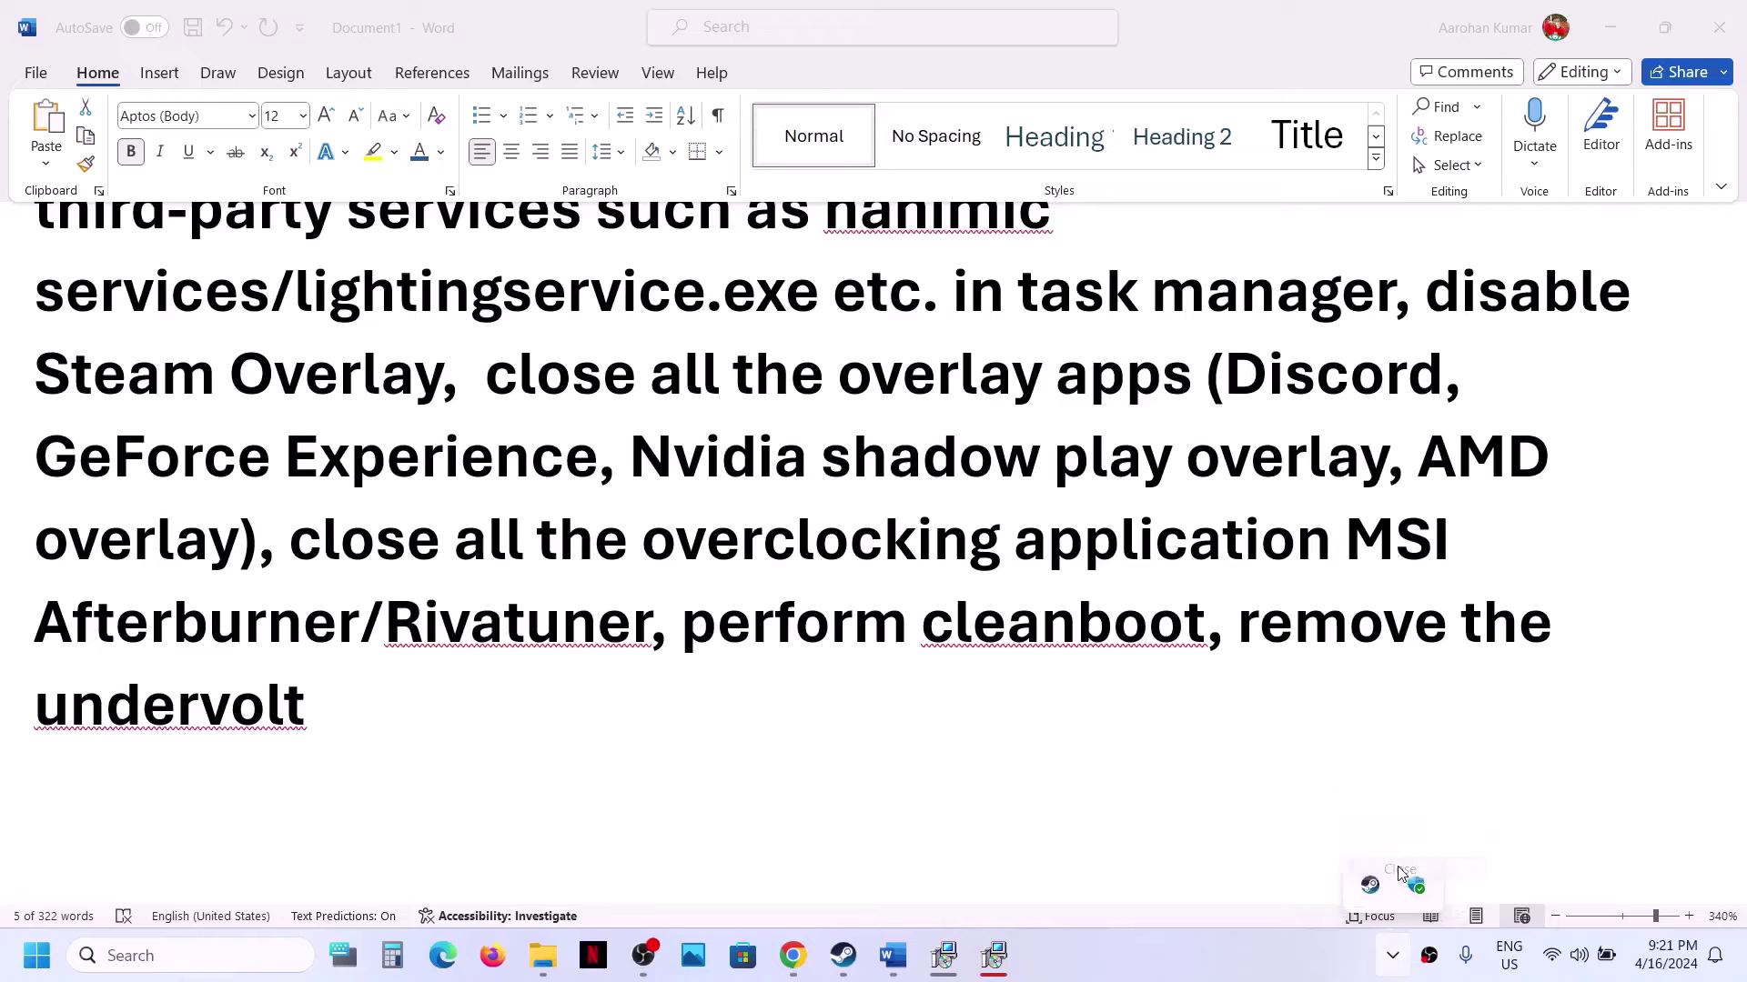
{"action": "left_click", "coordinate": [424, 626]}
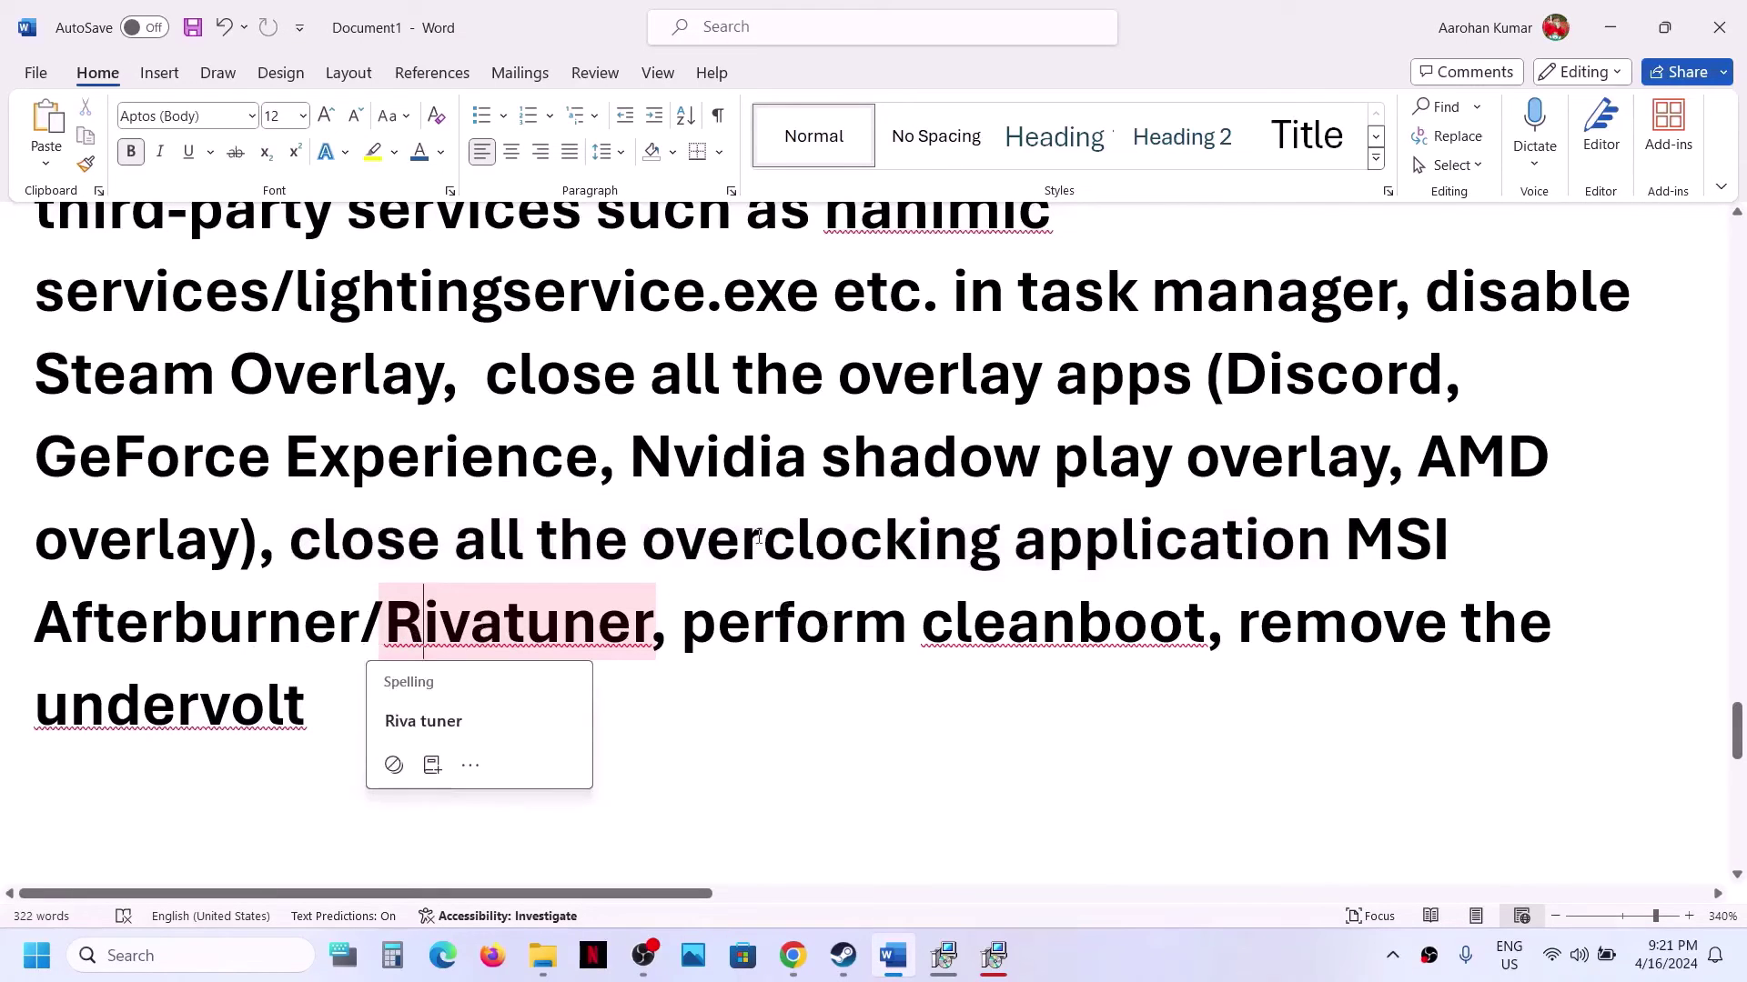
{"action": "left_click_drag", "start_coordinate": [536, 540], "coordinate": [1344, 543]}
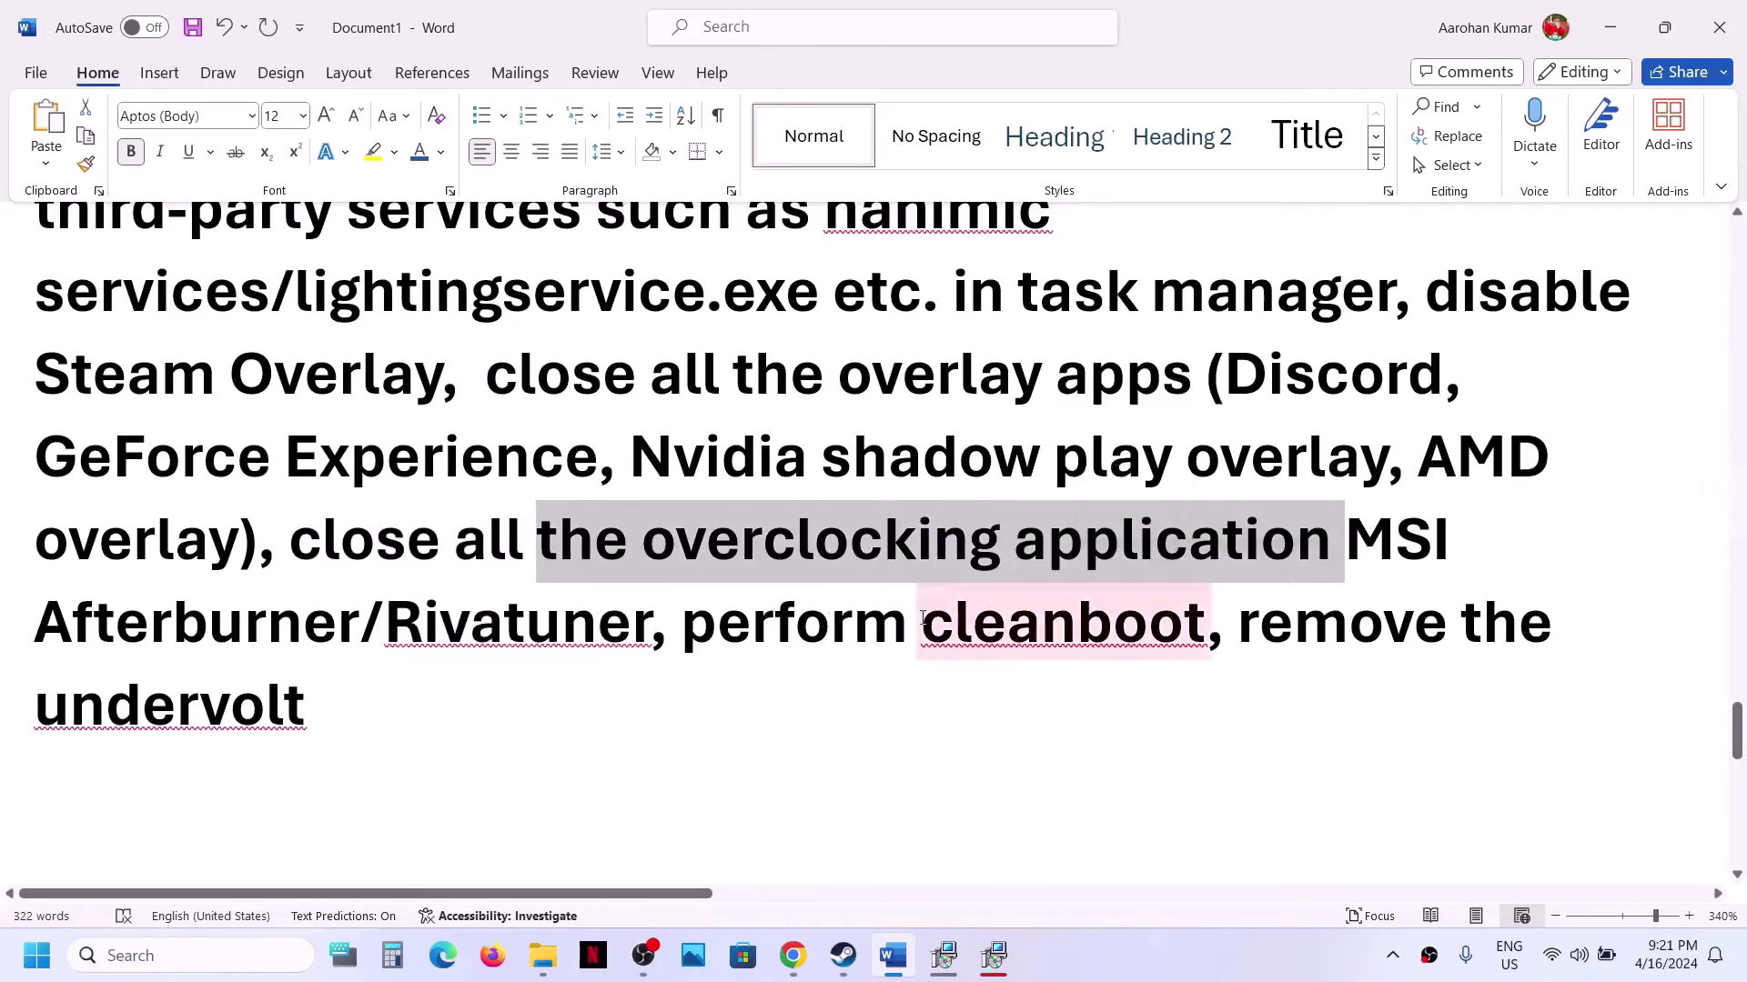
Open System Configuration for the clean boot, hide all Microsoft services in the services list and accept the configuration.
{"action": "left_click_drag", "start_coordinate": [684, 626], "coordinate": [1205, 628]}
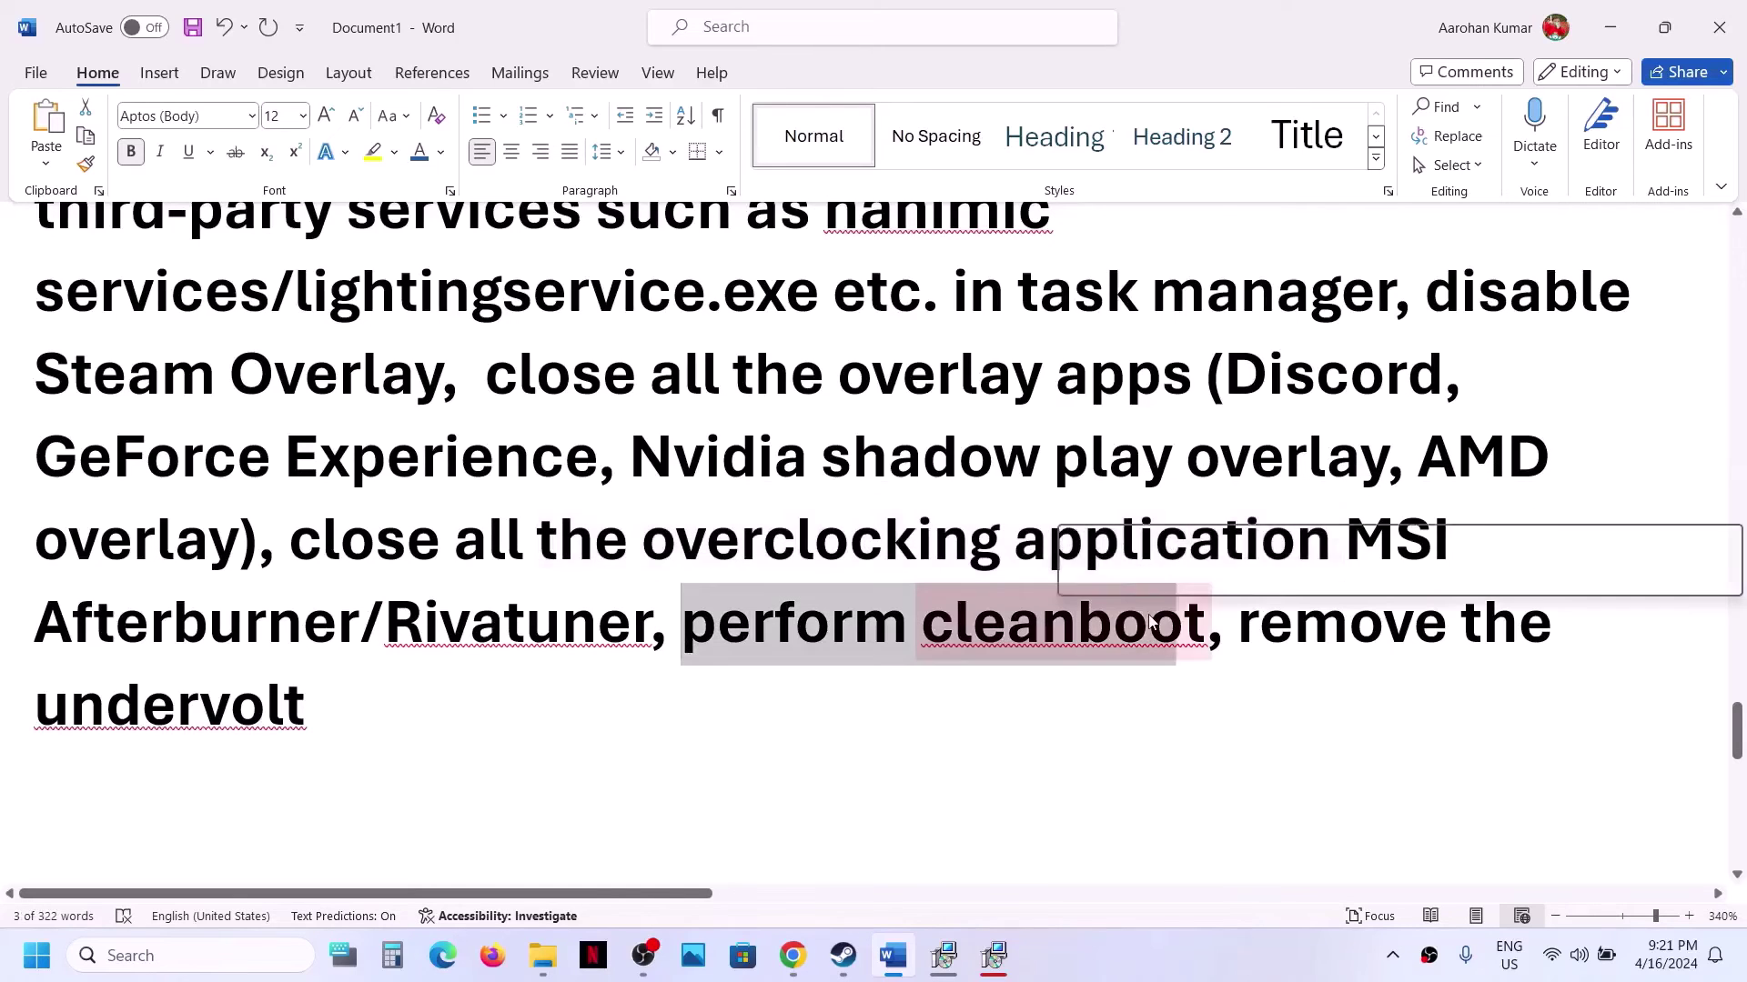
{"action": "left_click", "coordinate": [127, 955]}
{"action": "type", "text": "system"}
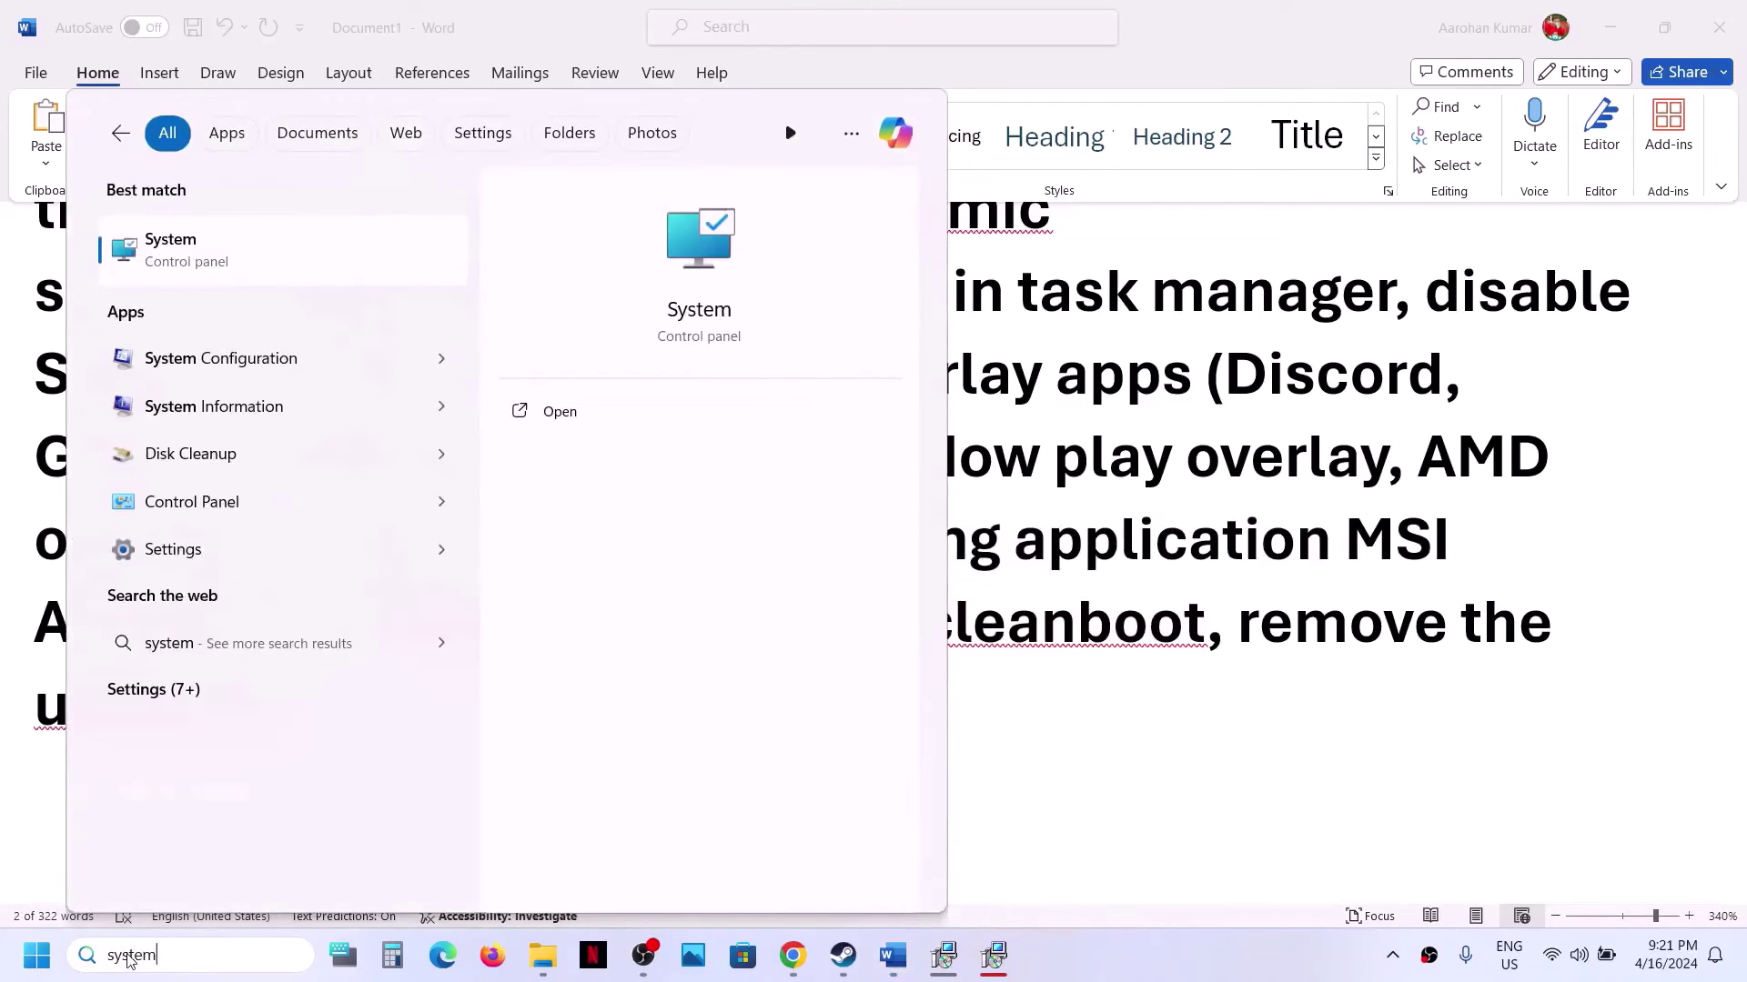
{"action": "type", "text": " con"}
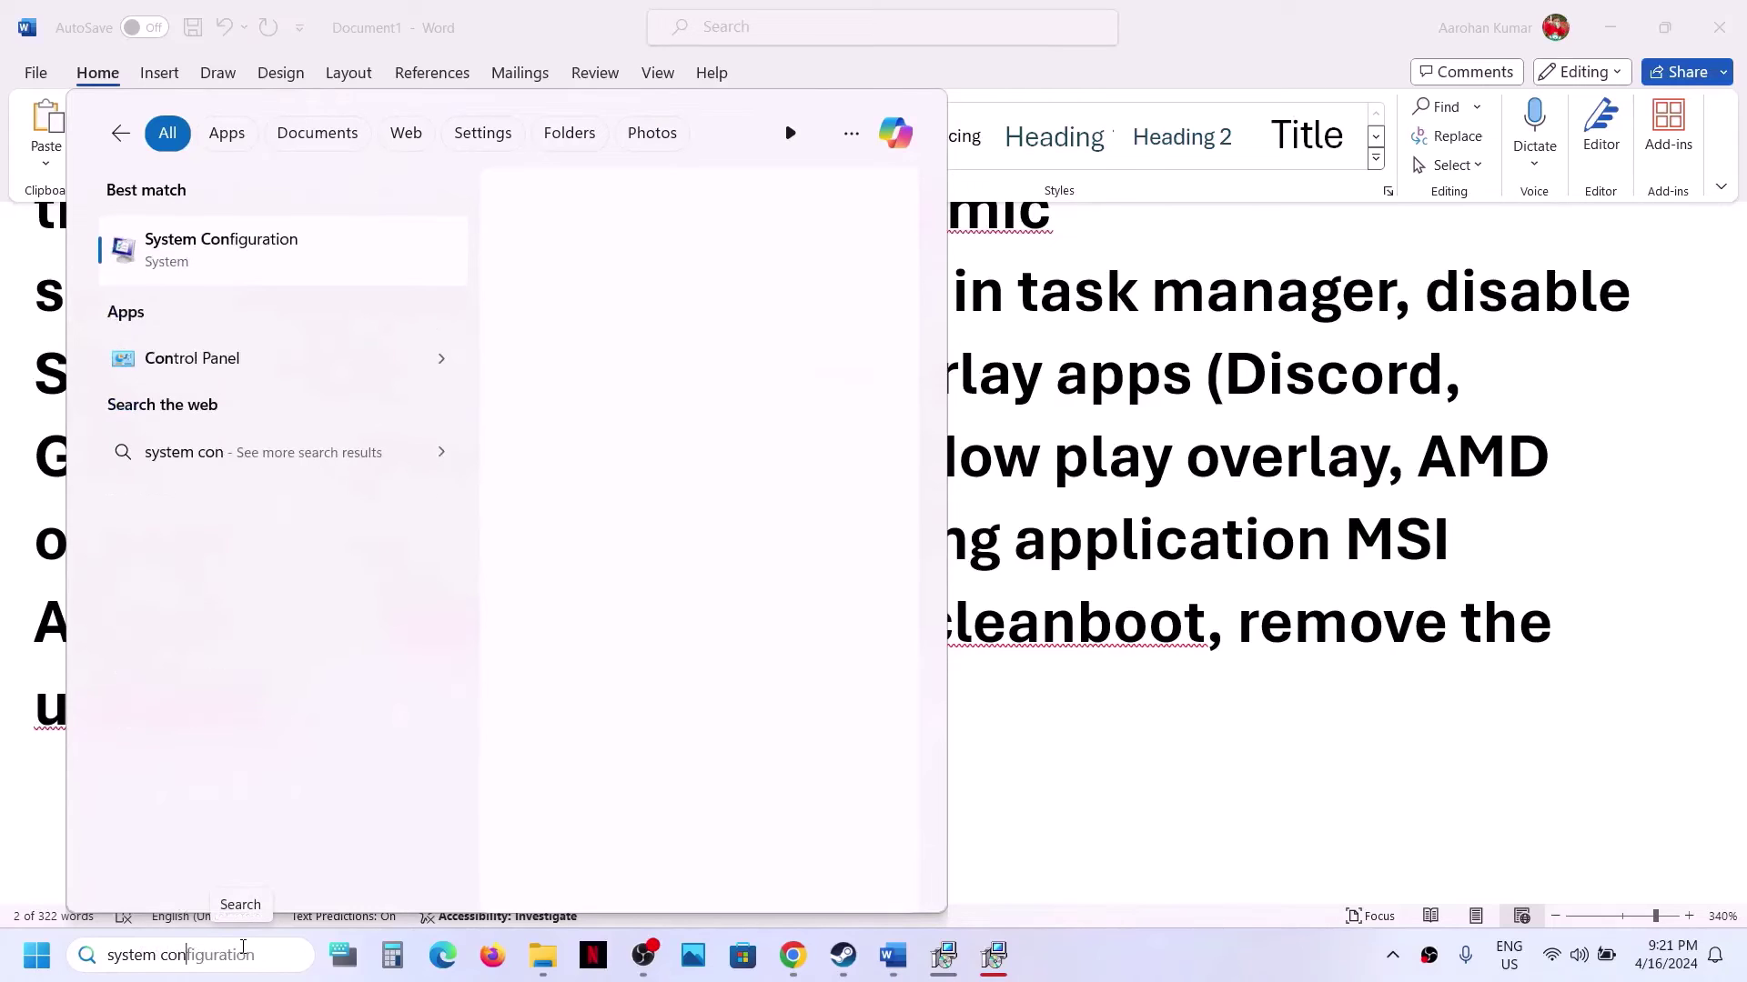
{"action": "left_click", "coordinate": [205, 251]}
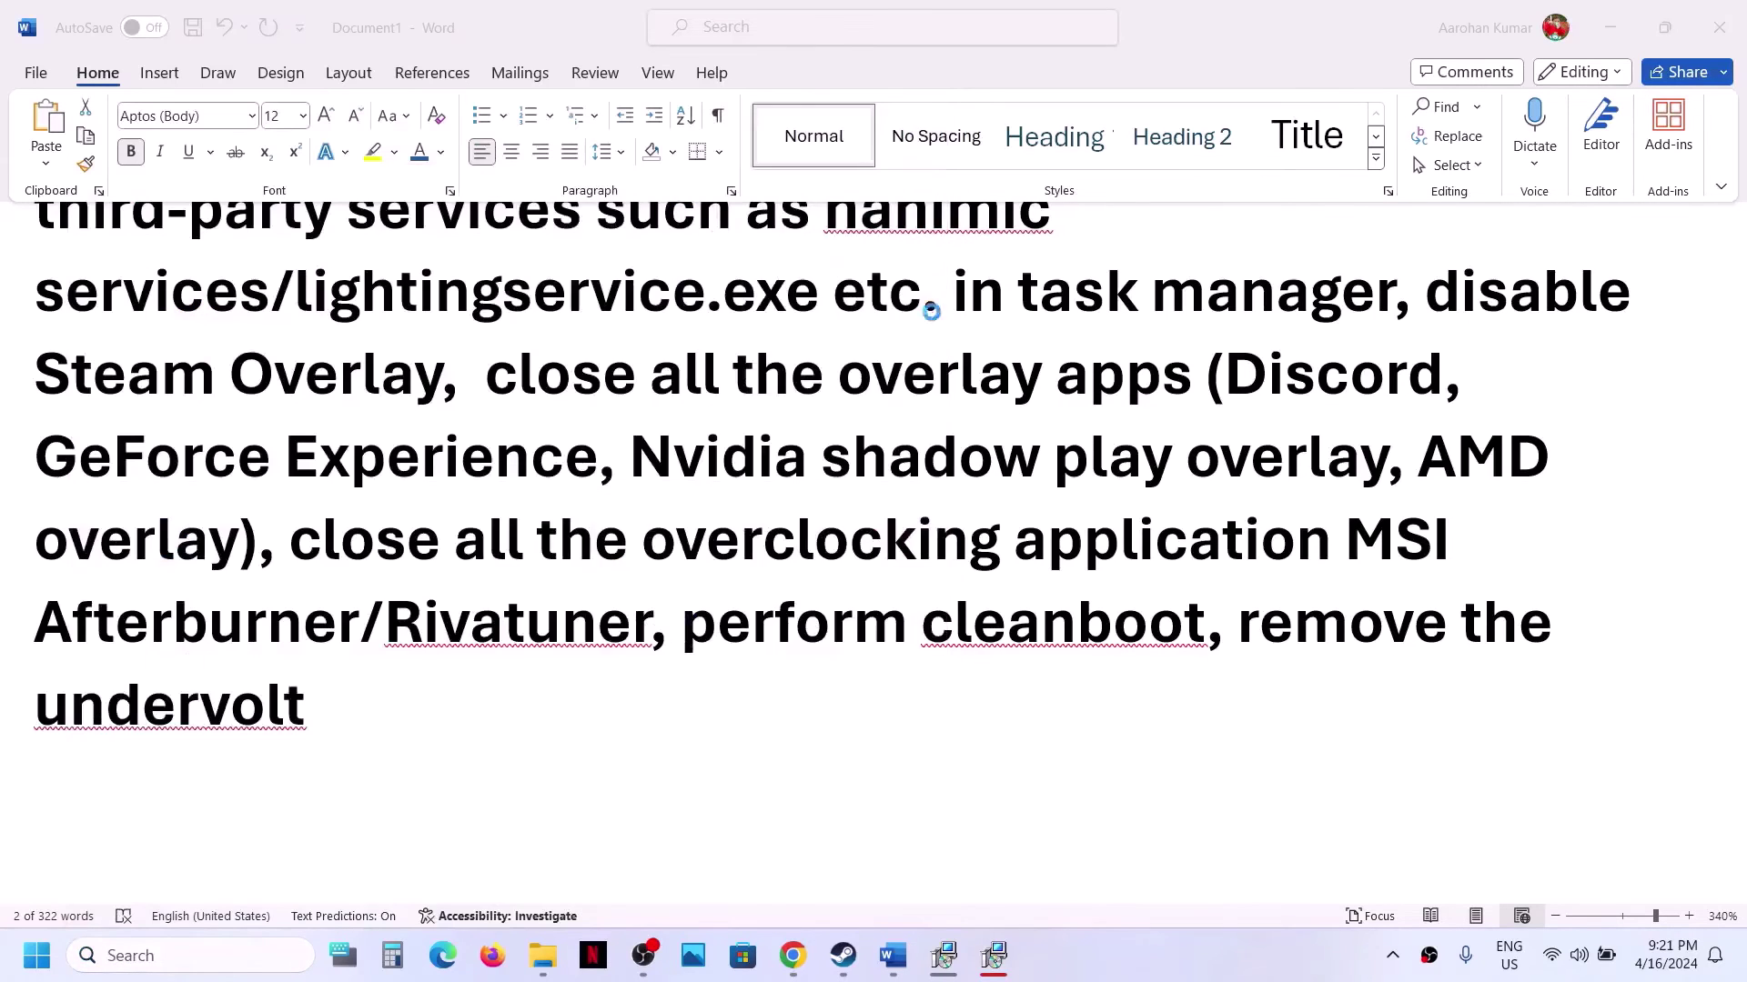
{"action": "left_click", "coordinate": [696, 301]}
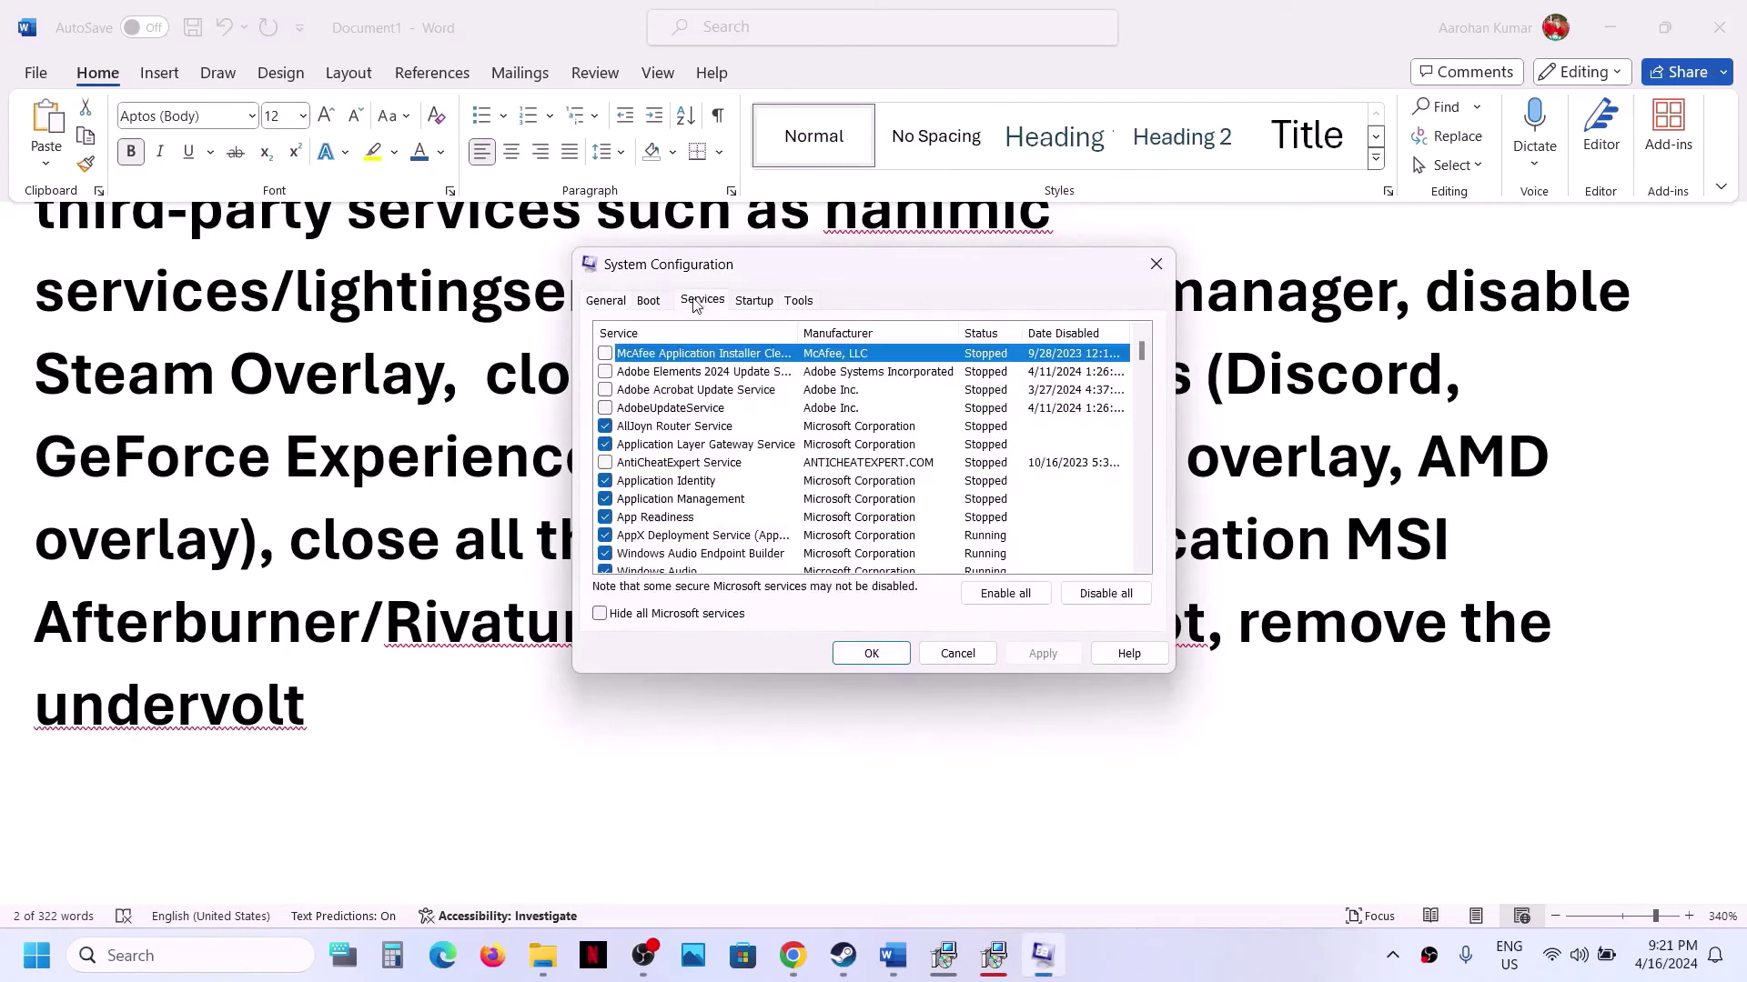
{"action": "left_click", "coordinate": [599, 615]}
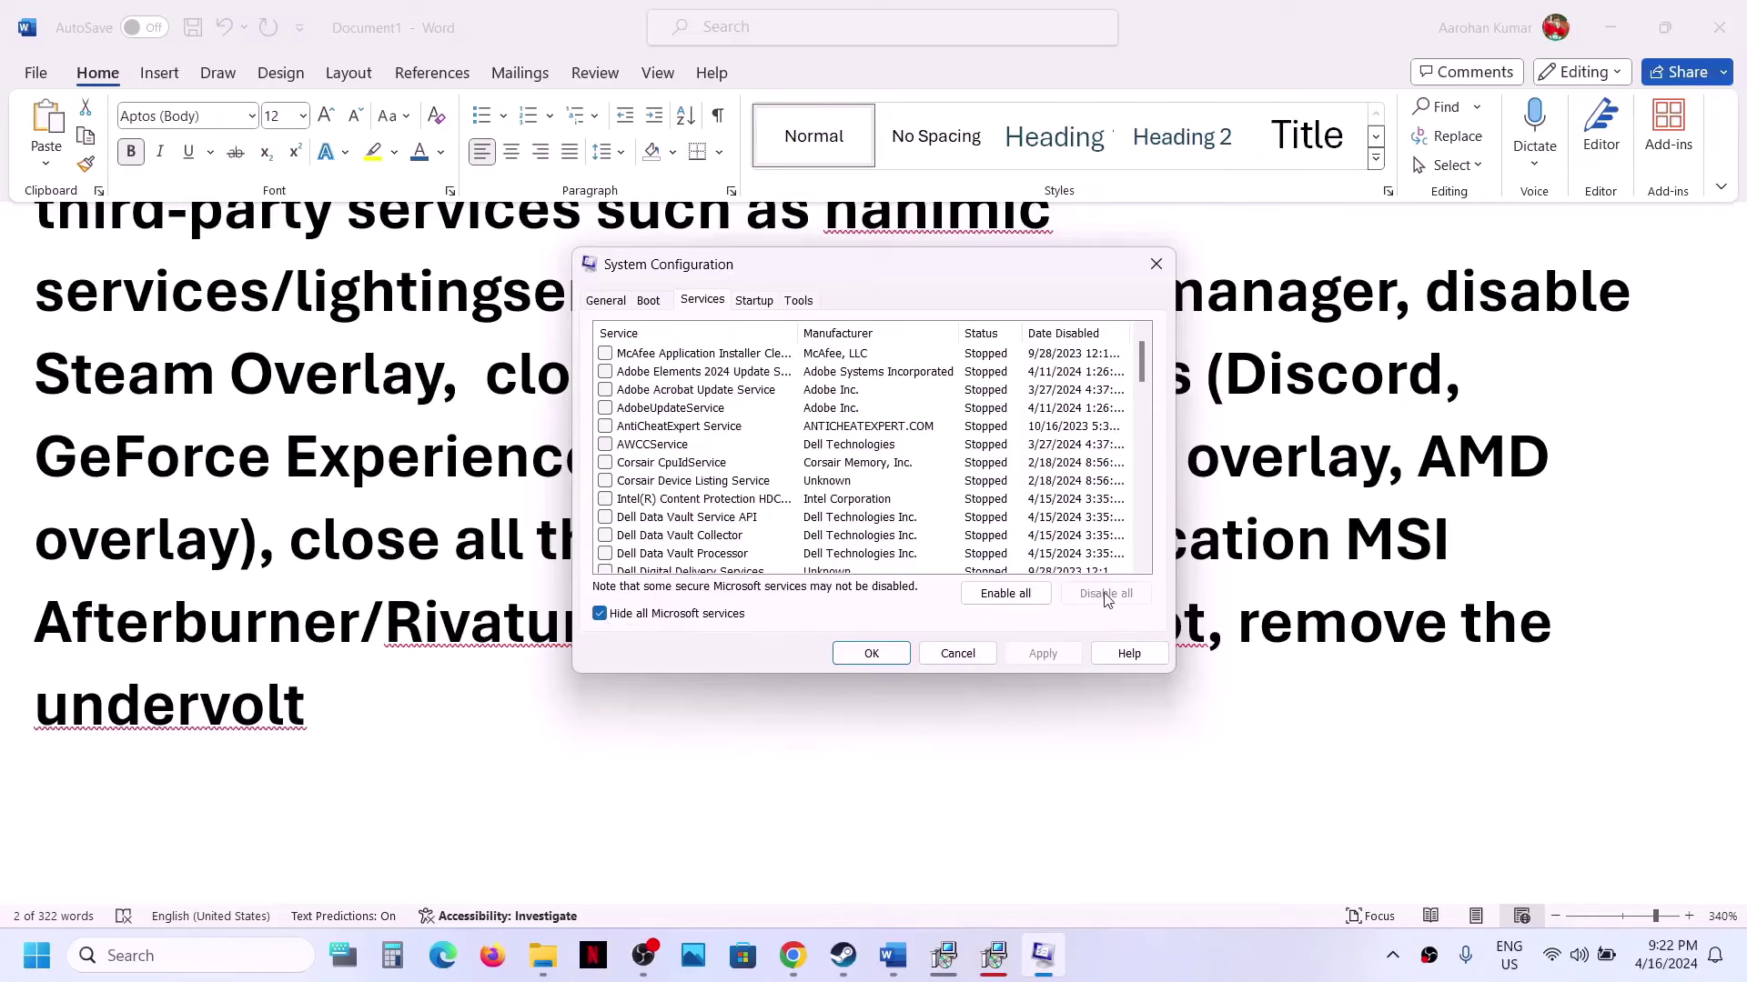
{"action": "left_click", "coordinate": [870, 653]}
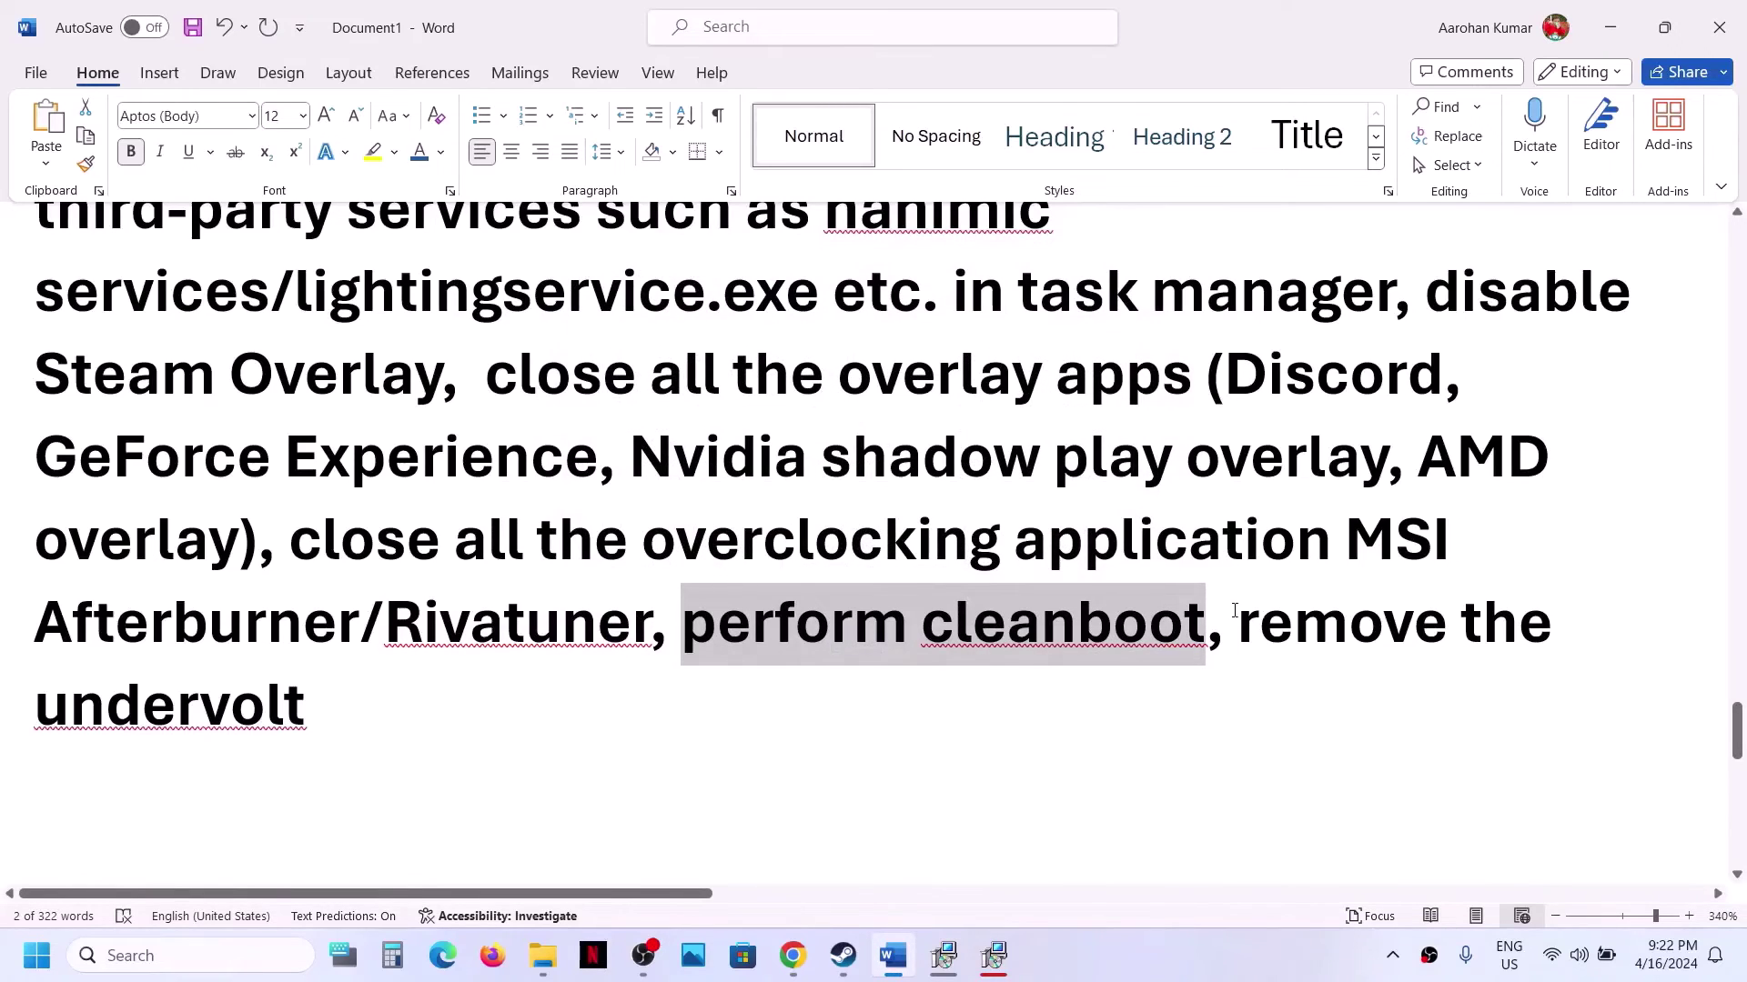
Read the notes on removing the undervolt and Step 16 on updating Windows.
{"action": "left_click_drag", "start_coordinate": [1234, 611], "coordinate": [1384, 671]}
{"action": "left_click", "coordinate": [626, 706]}
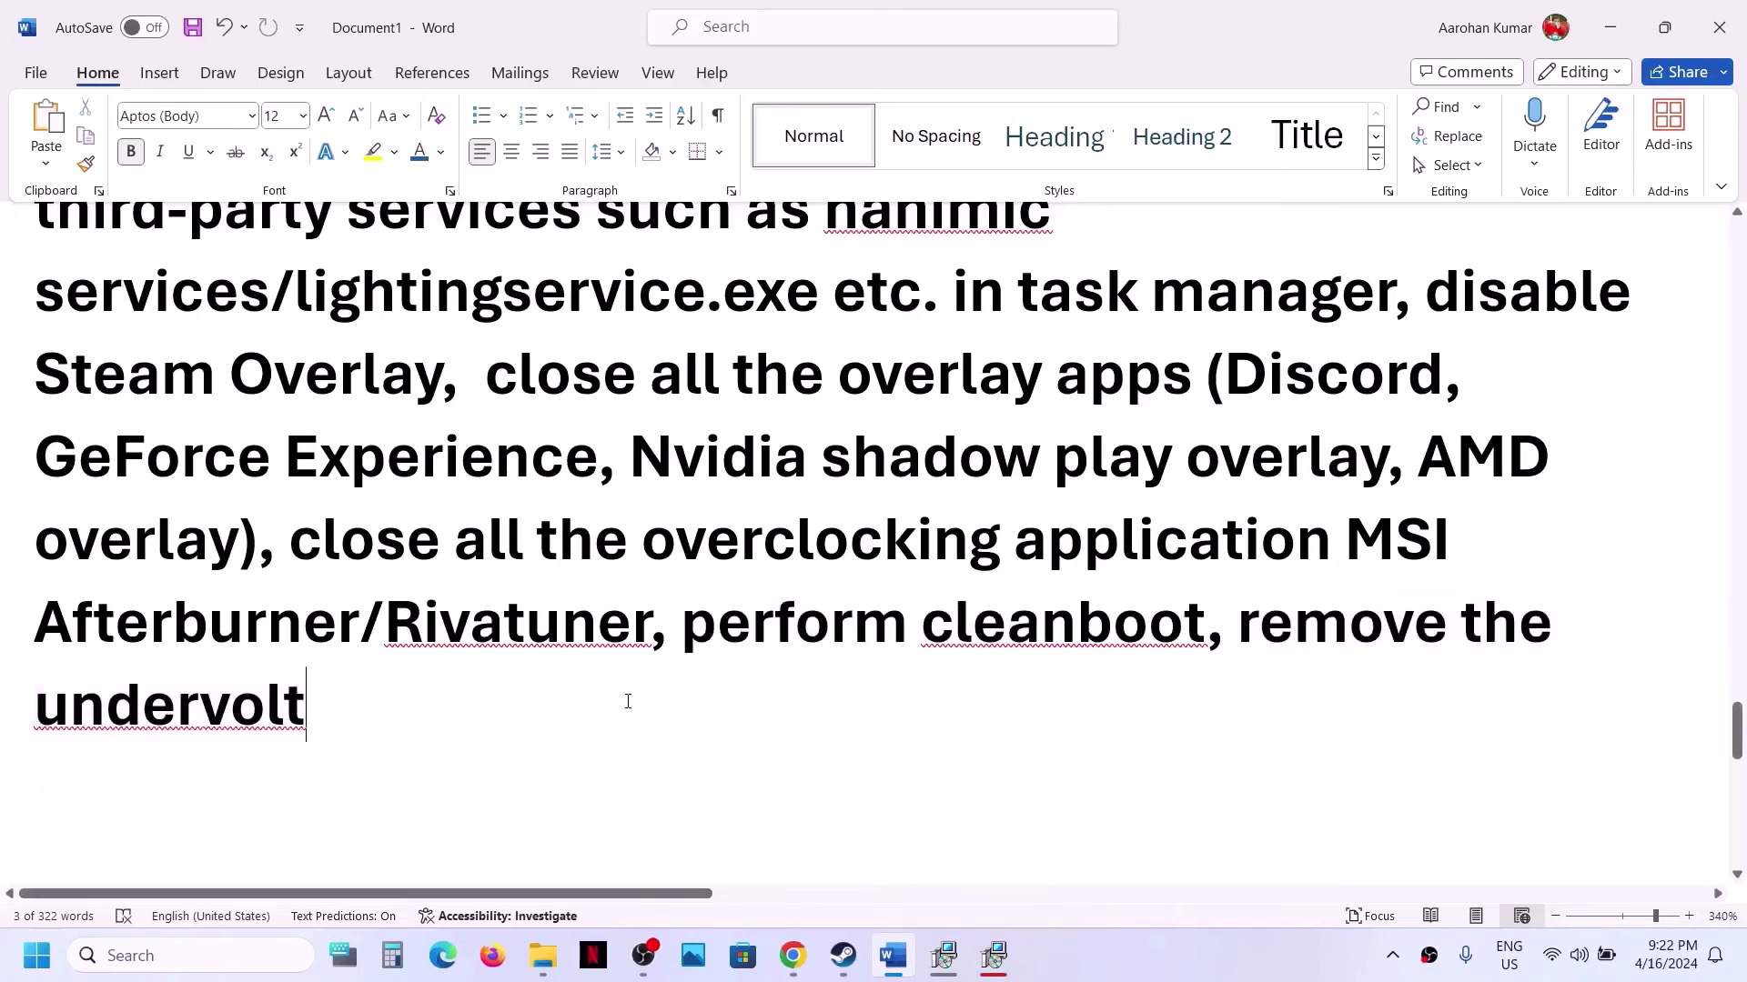
{"action": "scroll", "coordinate": [628, 701], "scroll_direction": "down", "scroll_amount": 5}
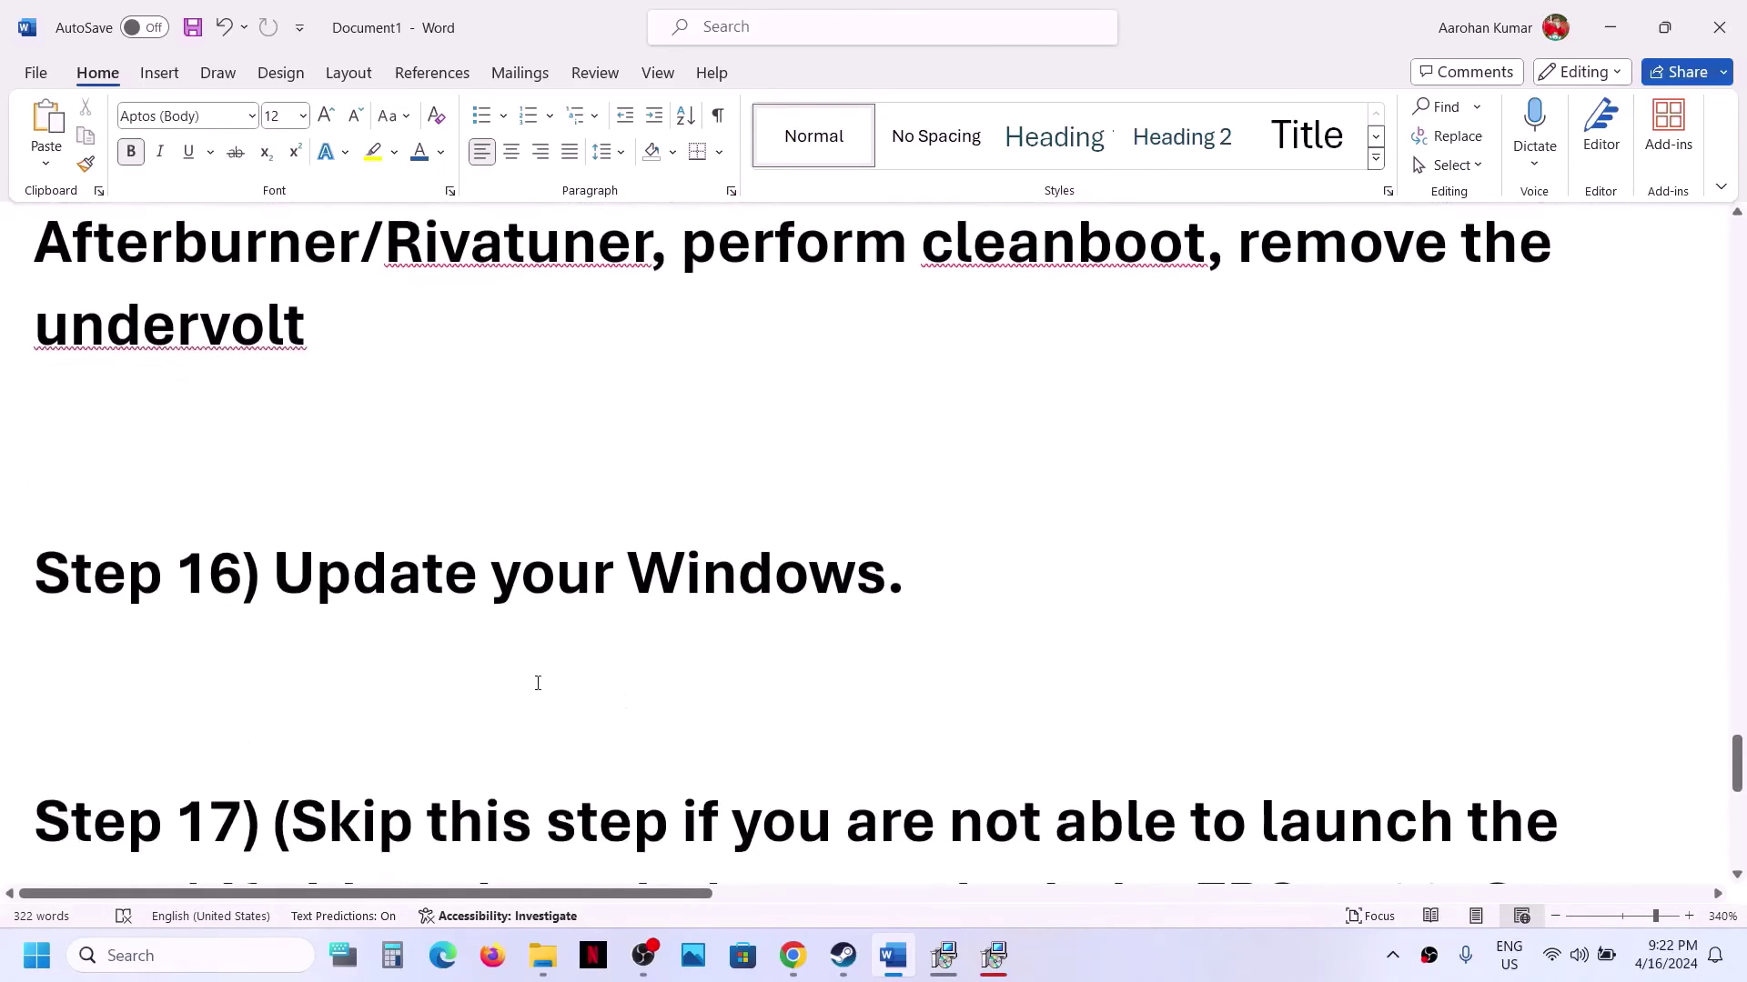
{"action": "left_click_drag", "start_coordinate": [296, 593], "coordinate": [900, 559]}
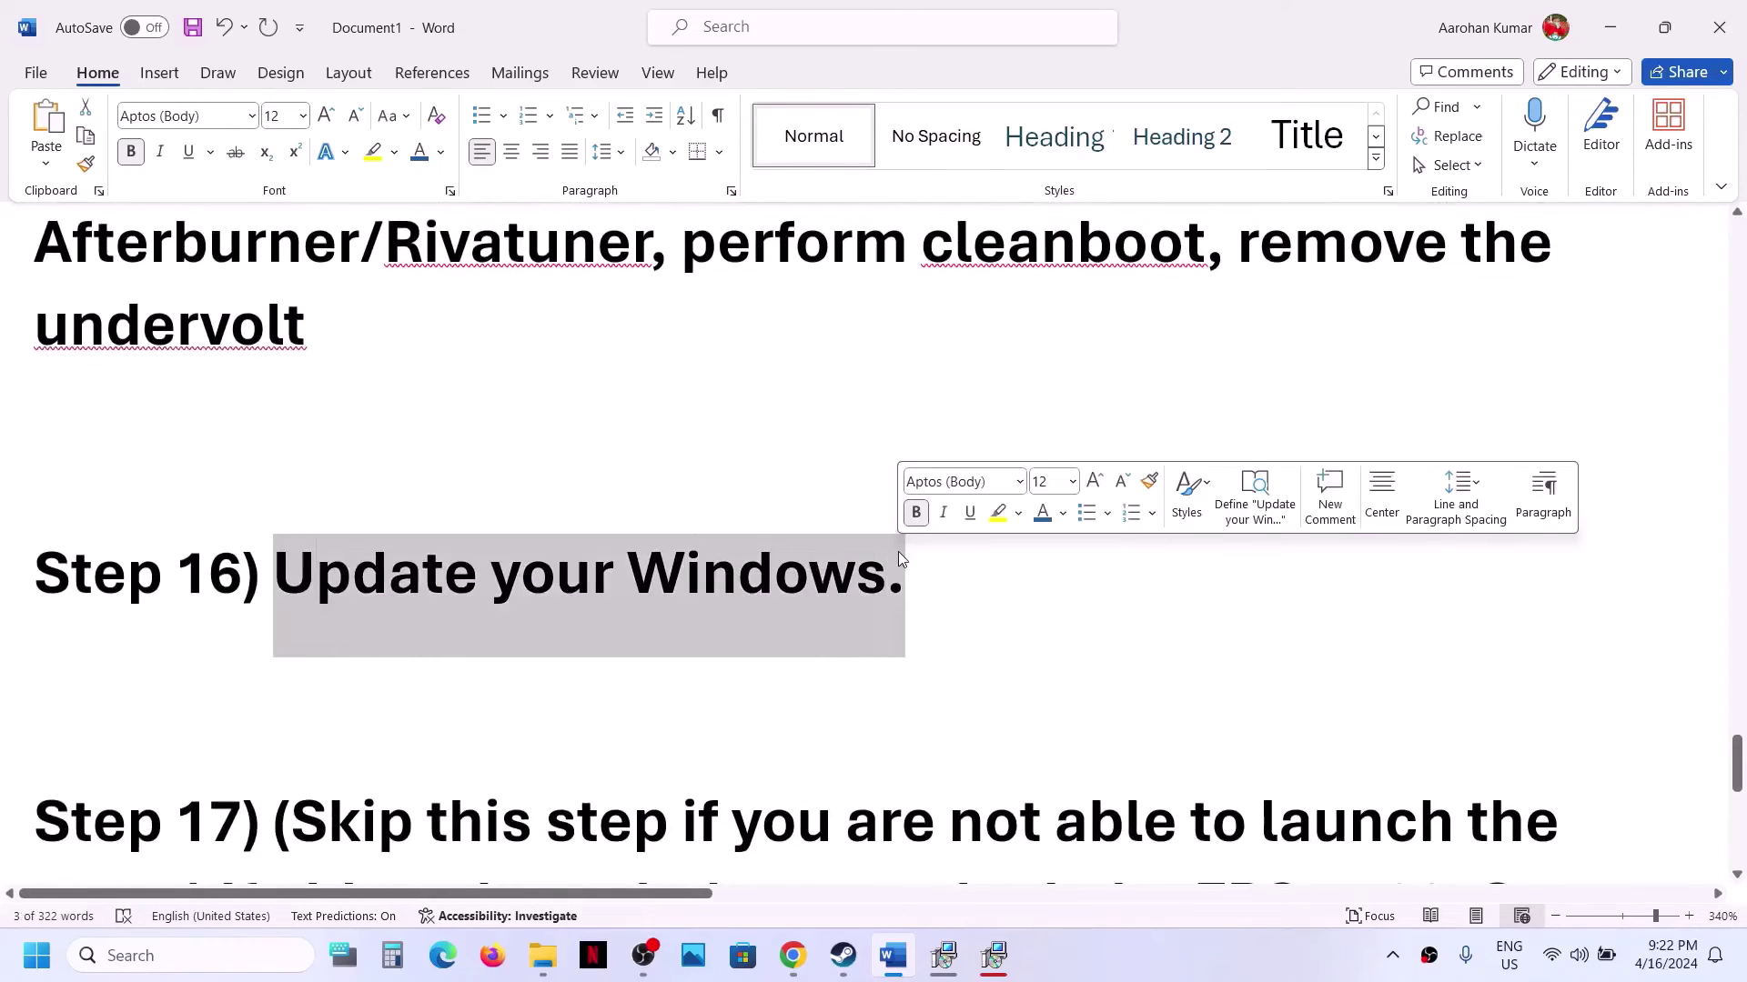
Open Windows Update in Settings and check for updates.
{"action": "key", "text": "super+i"}
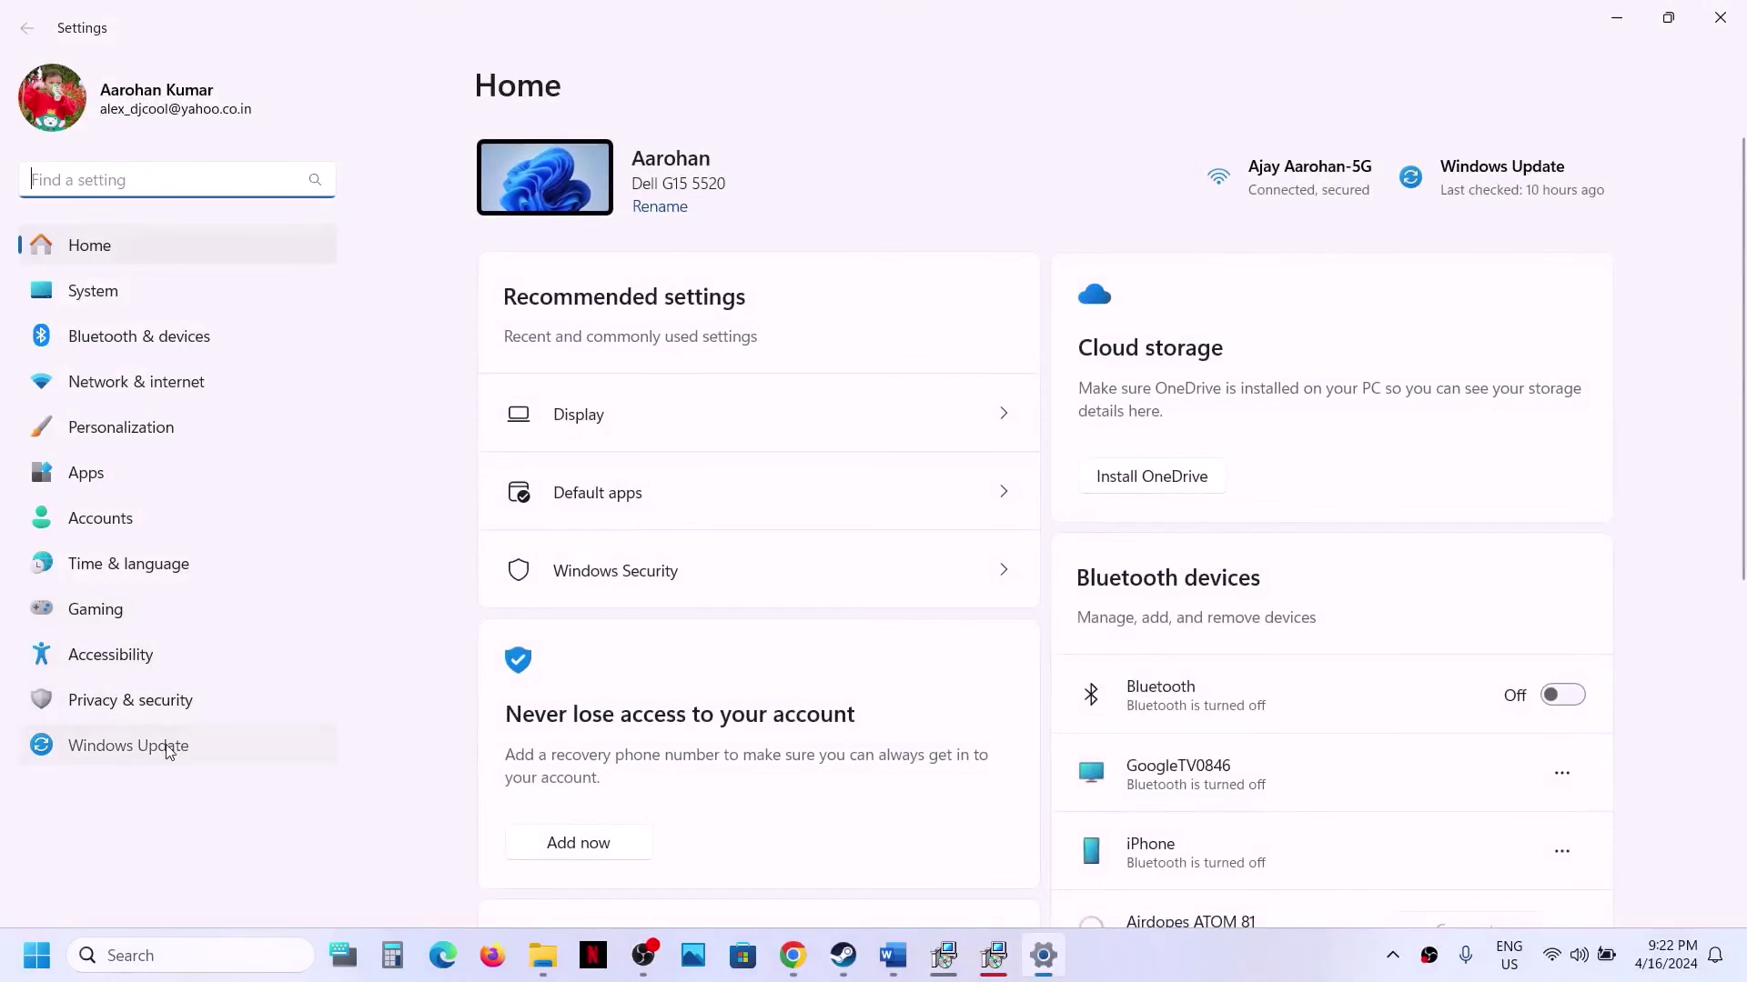
{"action": "left_click", "coordinate": [171, 745]}
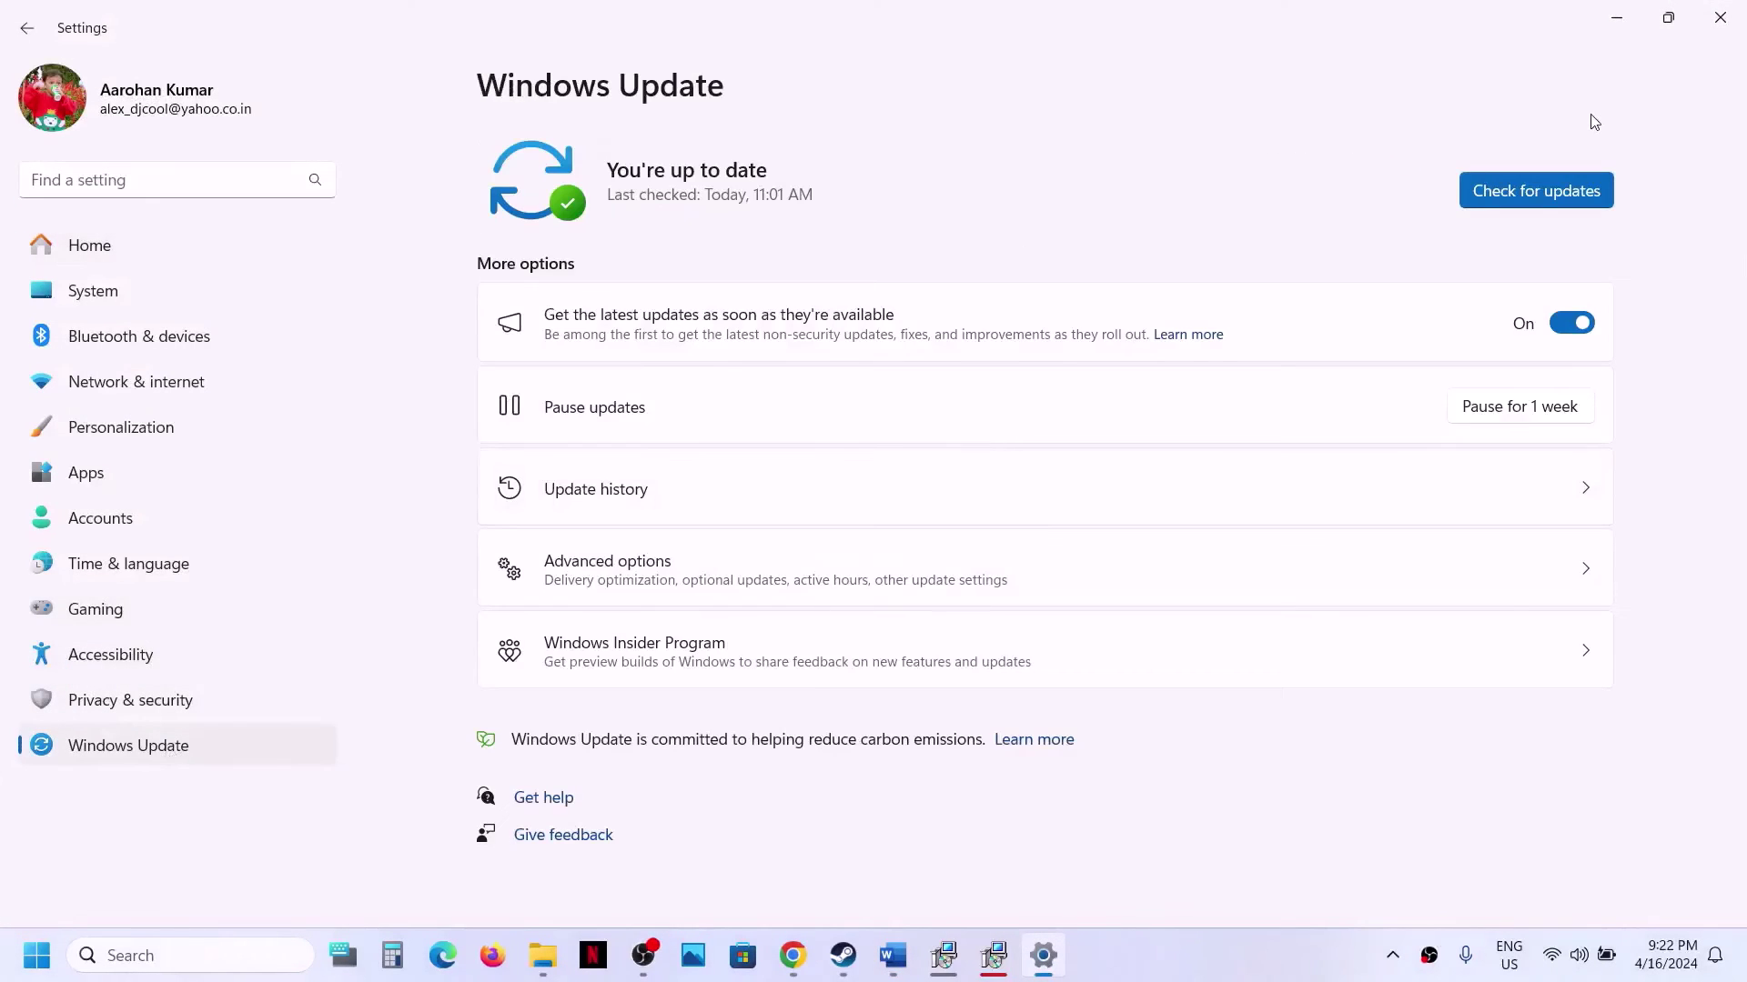
{"action": "left_click", "coordinate": [1537, 198]}
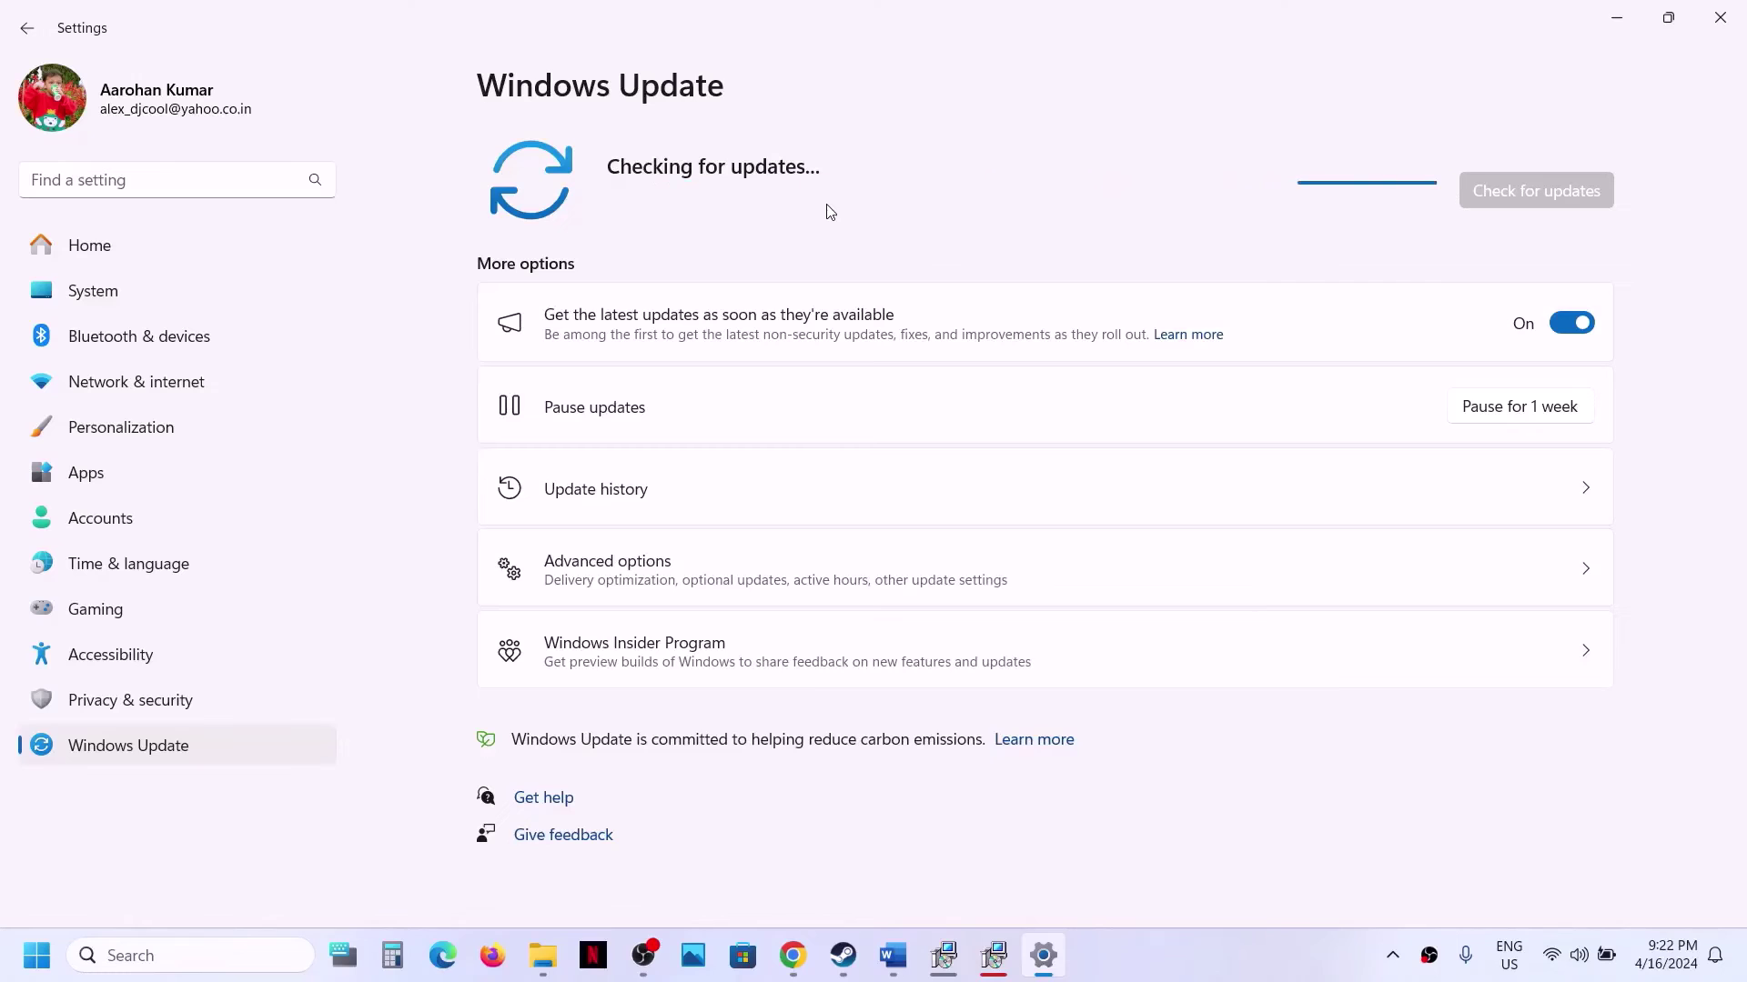
Look at the Windows power choices without restarting, and return to the Word notes.
{"action": "left_click", "coordinate": [36, 955]}
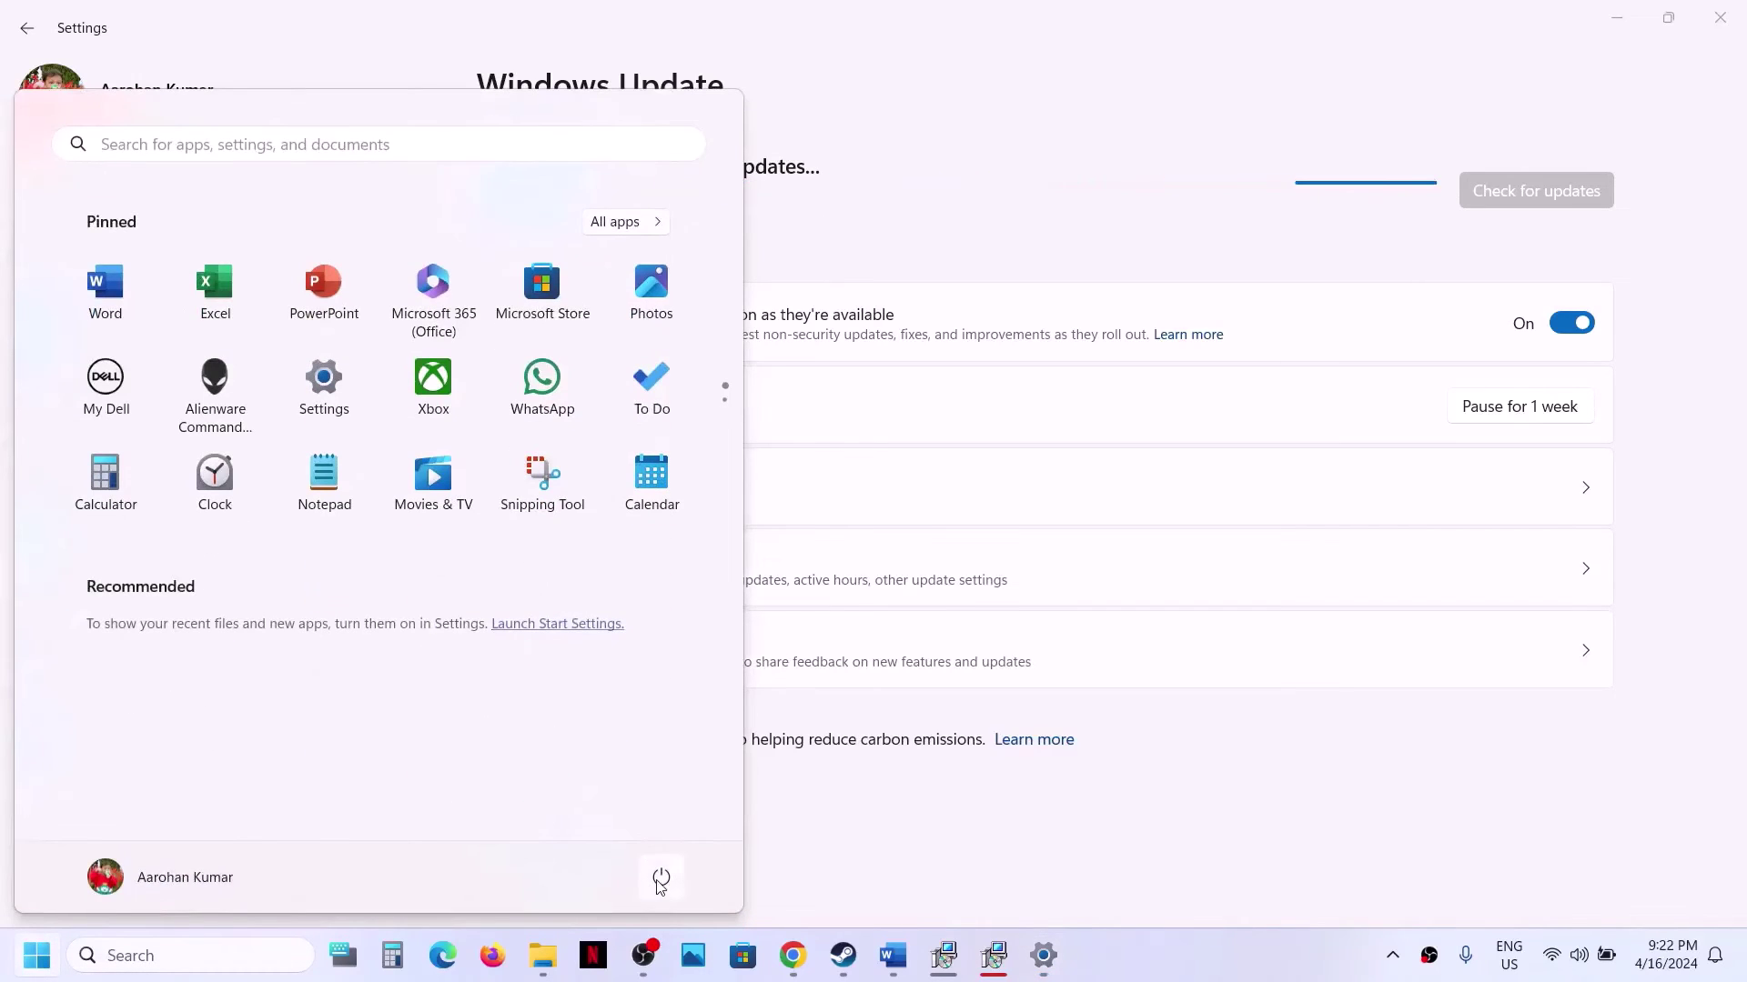
{"action": "left_click", "coordinate": [661, 877]}
{"action": "key", "text": "Escape"}
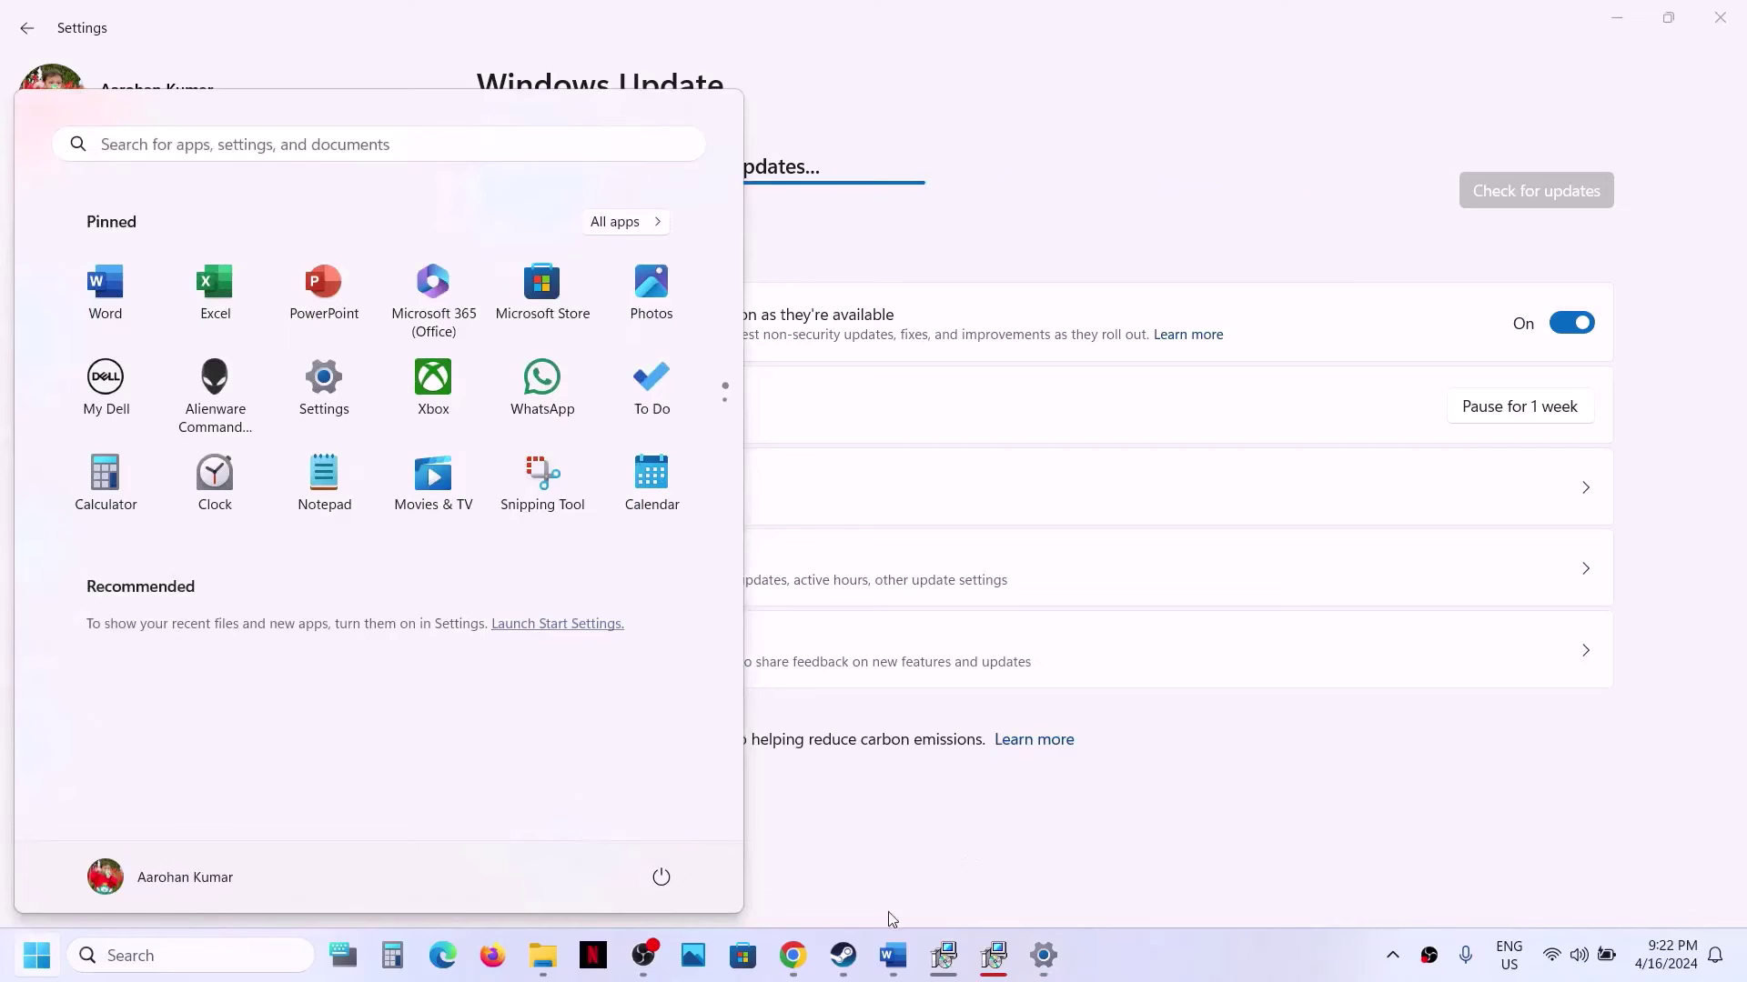
{"action": "left_click", "coordinate": [843, 955]}
{"action": "left_click", "coordinate": [892, 955]}
Read Step 17 in the notes on locking FPS at 60, upscaling, Frame Generation, V-Sync, windowed mode and lower video settings.
{"action": "scroll", "coordinate": [406, 643], "scroll_direction": "down", "scroll_amount": 4}
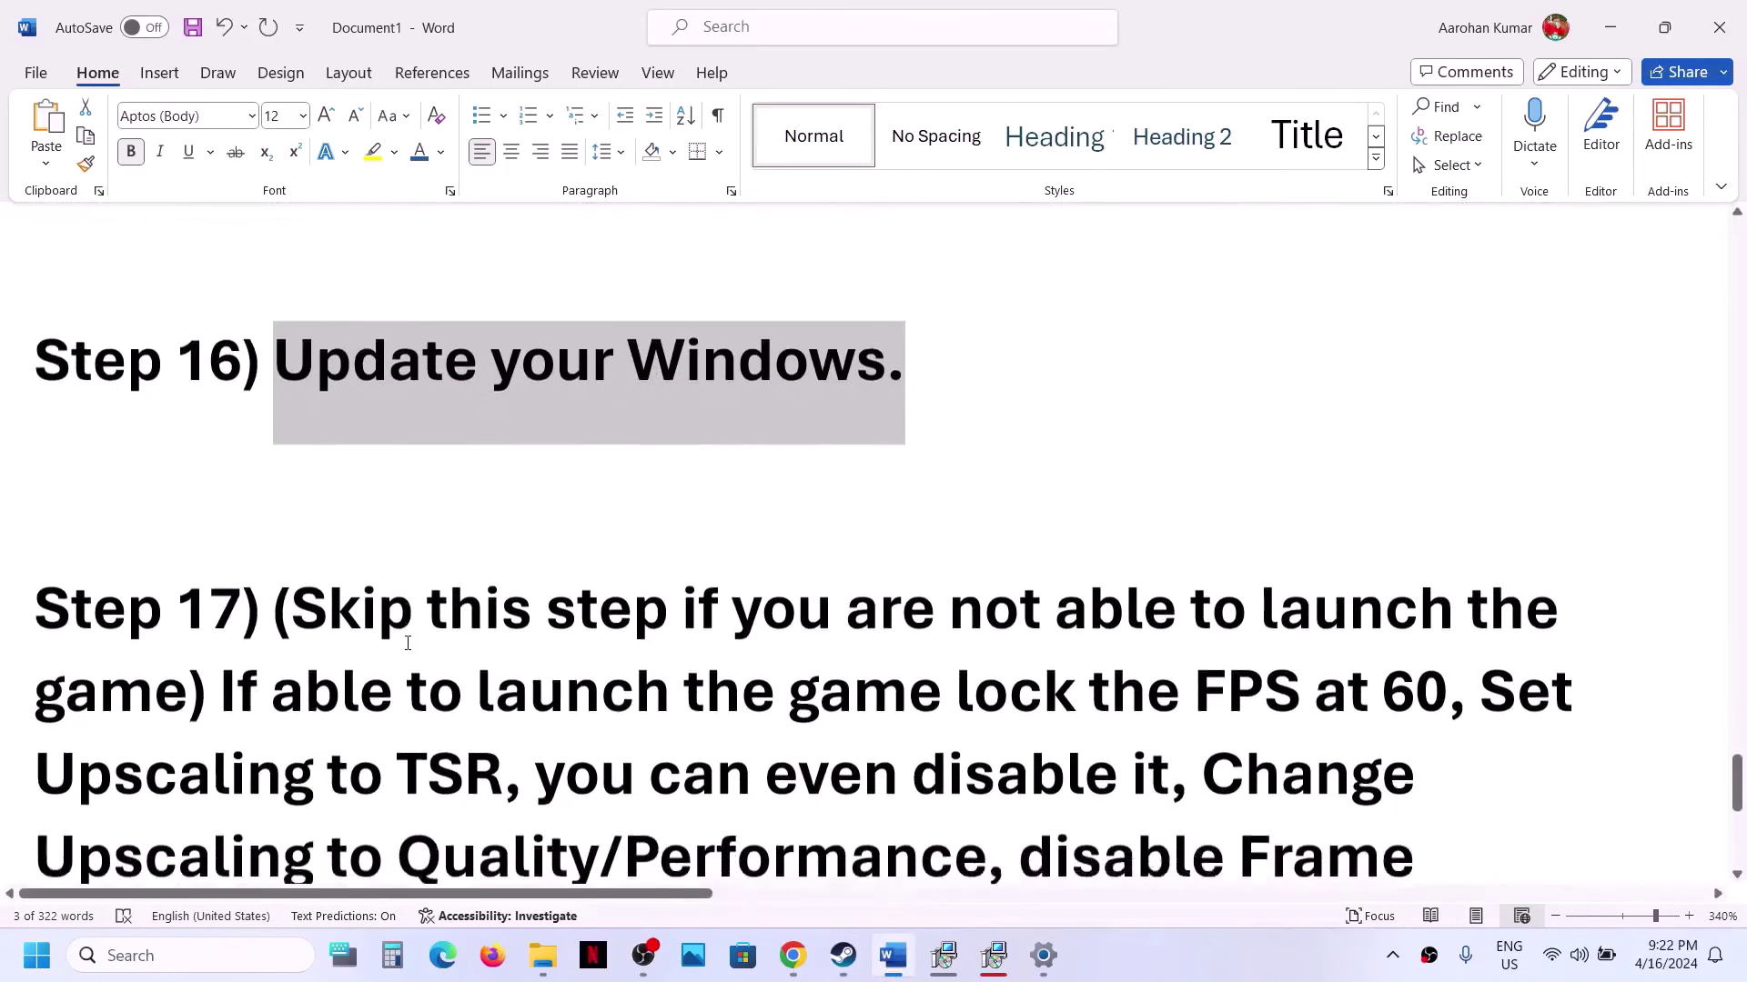
{"action": "left_click", "coordinate": [289, 466]}
{"action": "left_click_drag", "start_coordinate": [348, 450], "coordinate": [1211, 530]}
{"action": "scroll", "coordinate": [1211, 529], "scroll_direction": "down", "scroll_amount": 3}
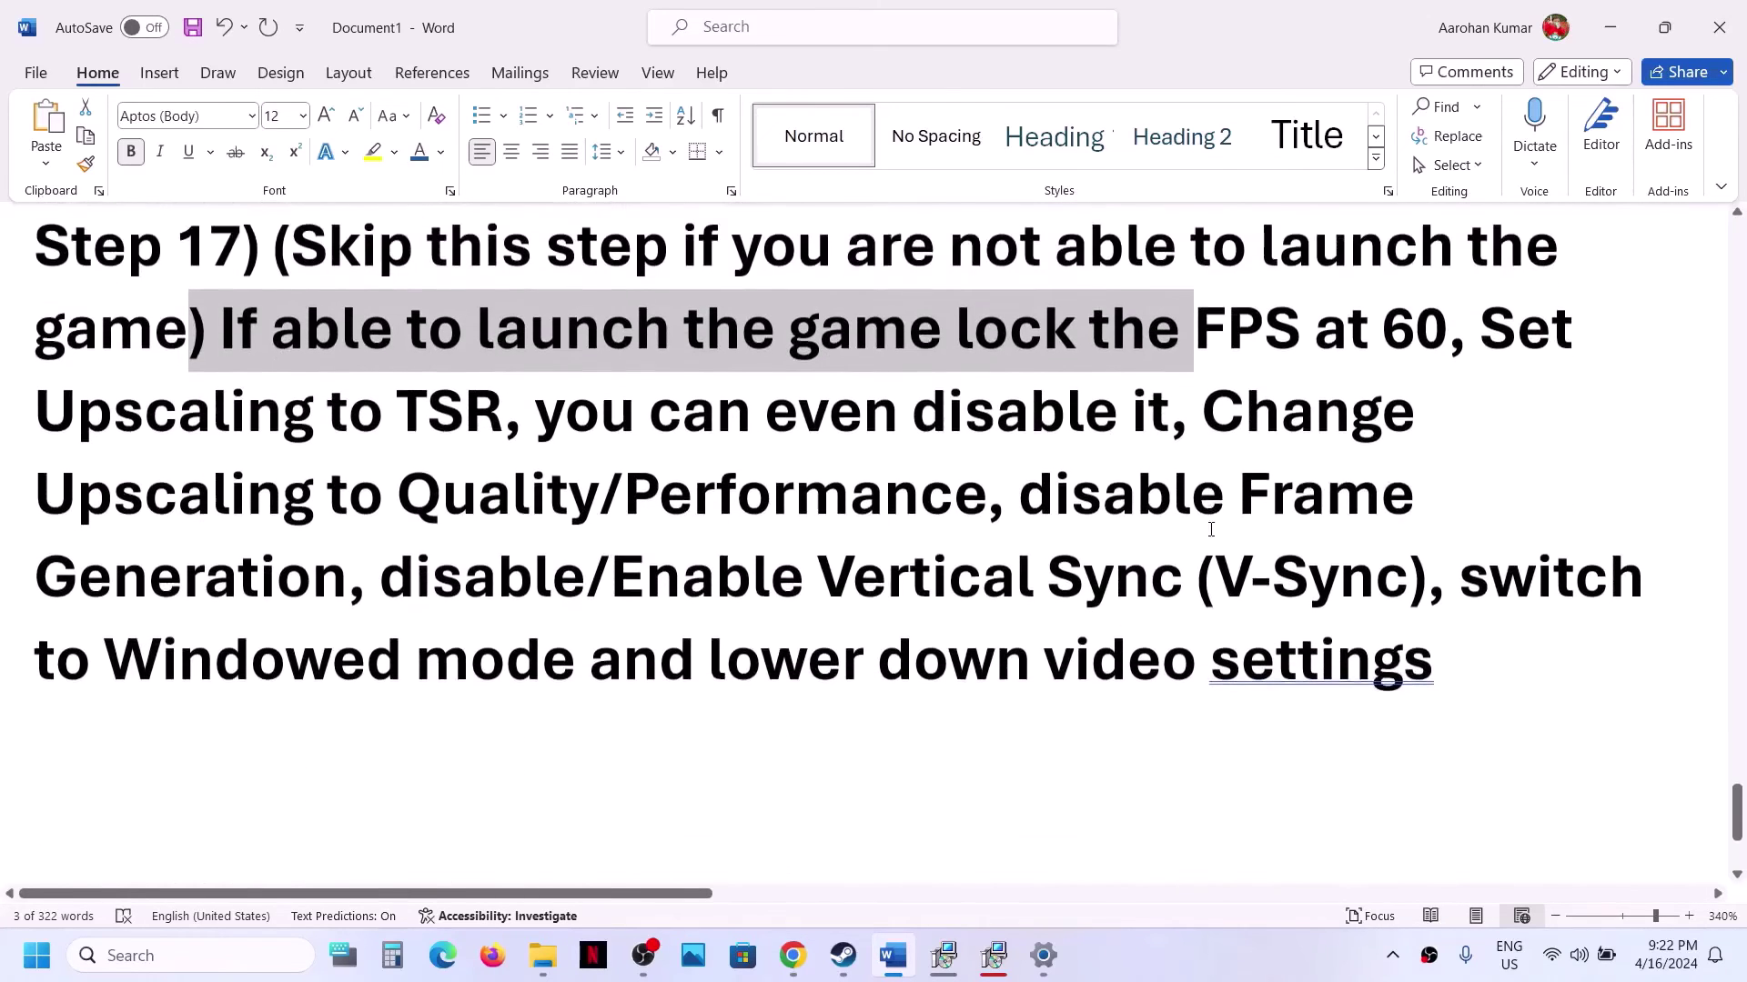
{"action": "left_click", "coordinate": [1226, 314]}
{"action": "left_click_drag", "start_coordinate": [1033, 321], "coordinate": [1372, 319]}
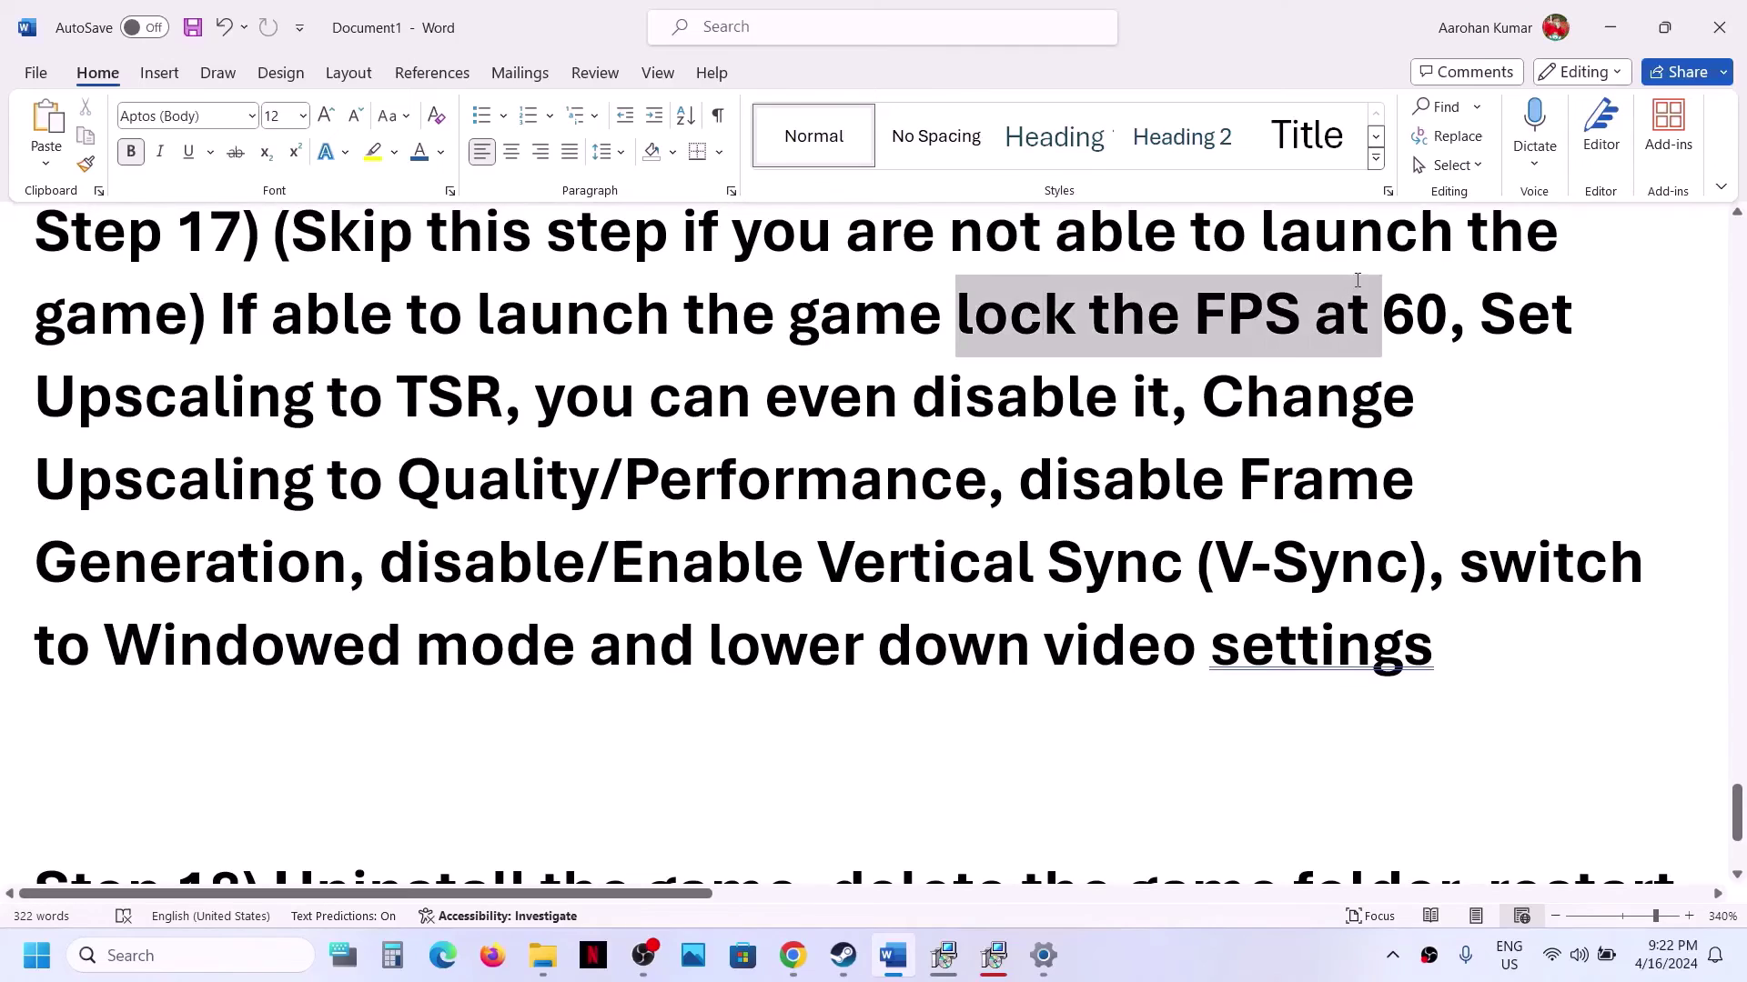
{"action": "left_click_drag", "start_coordinate": [1484, 317], "coordinate": [503, 421]}
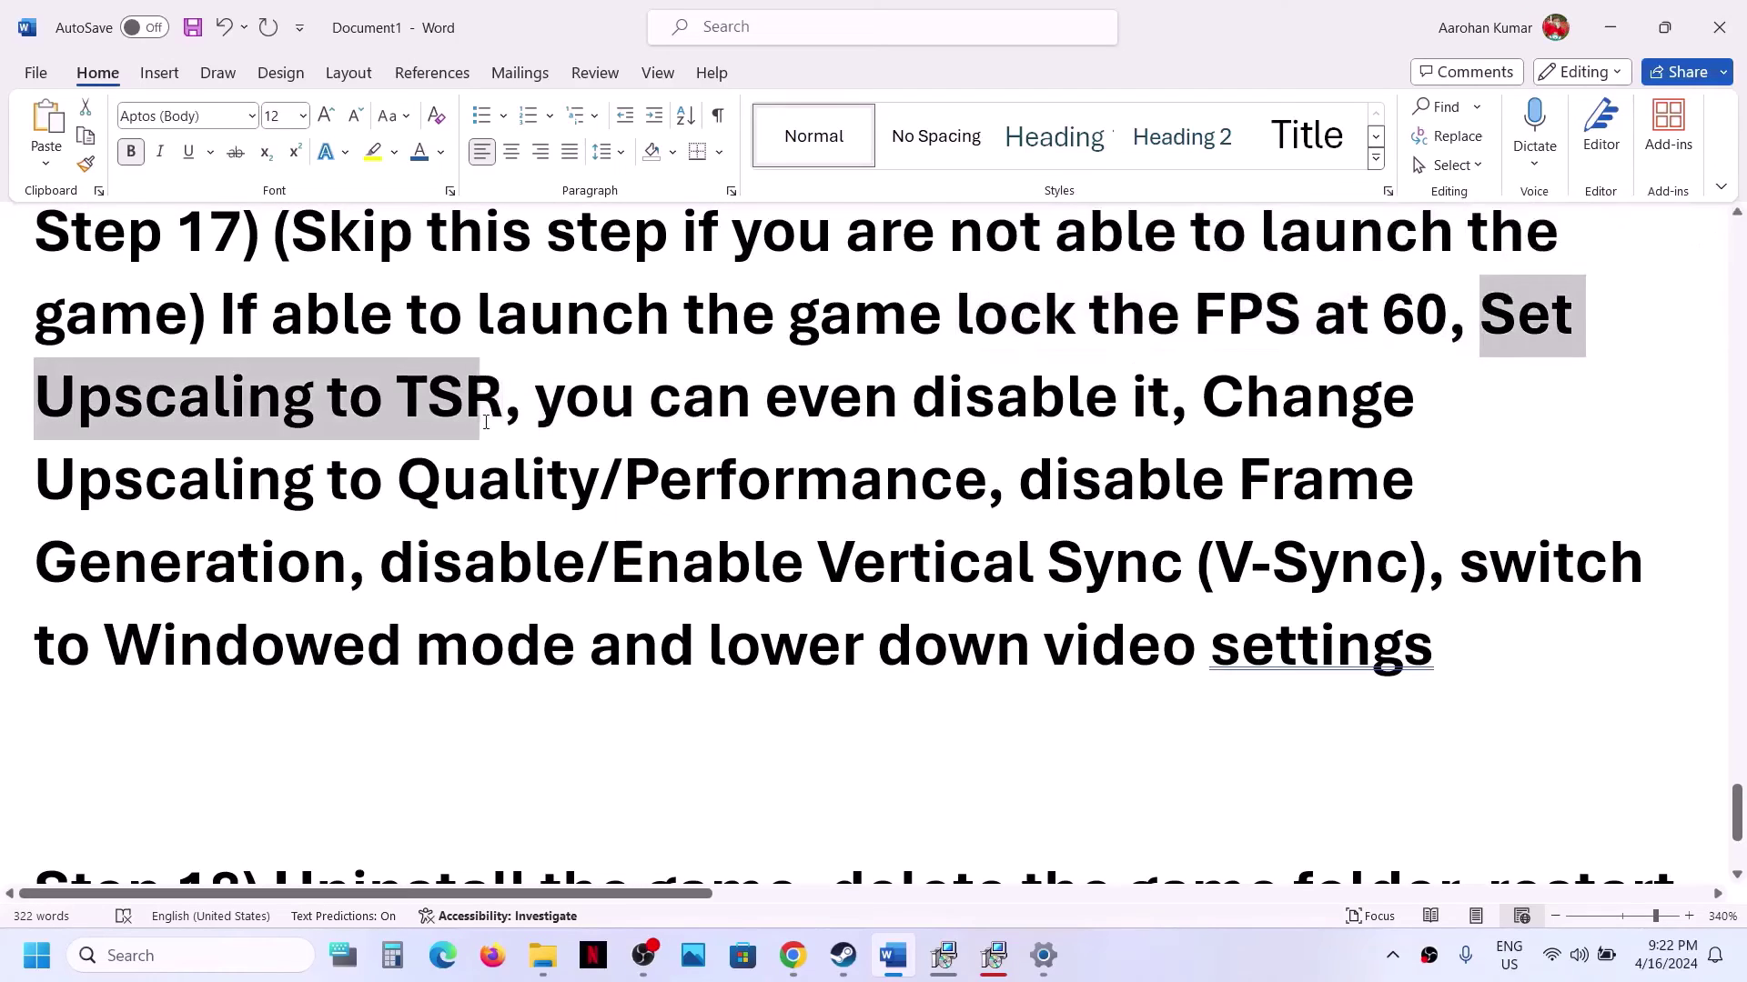
{"action": "left_click", "coordinate": [527, 430]}
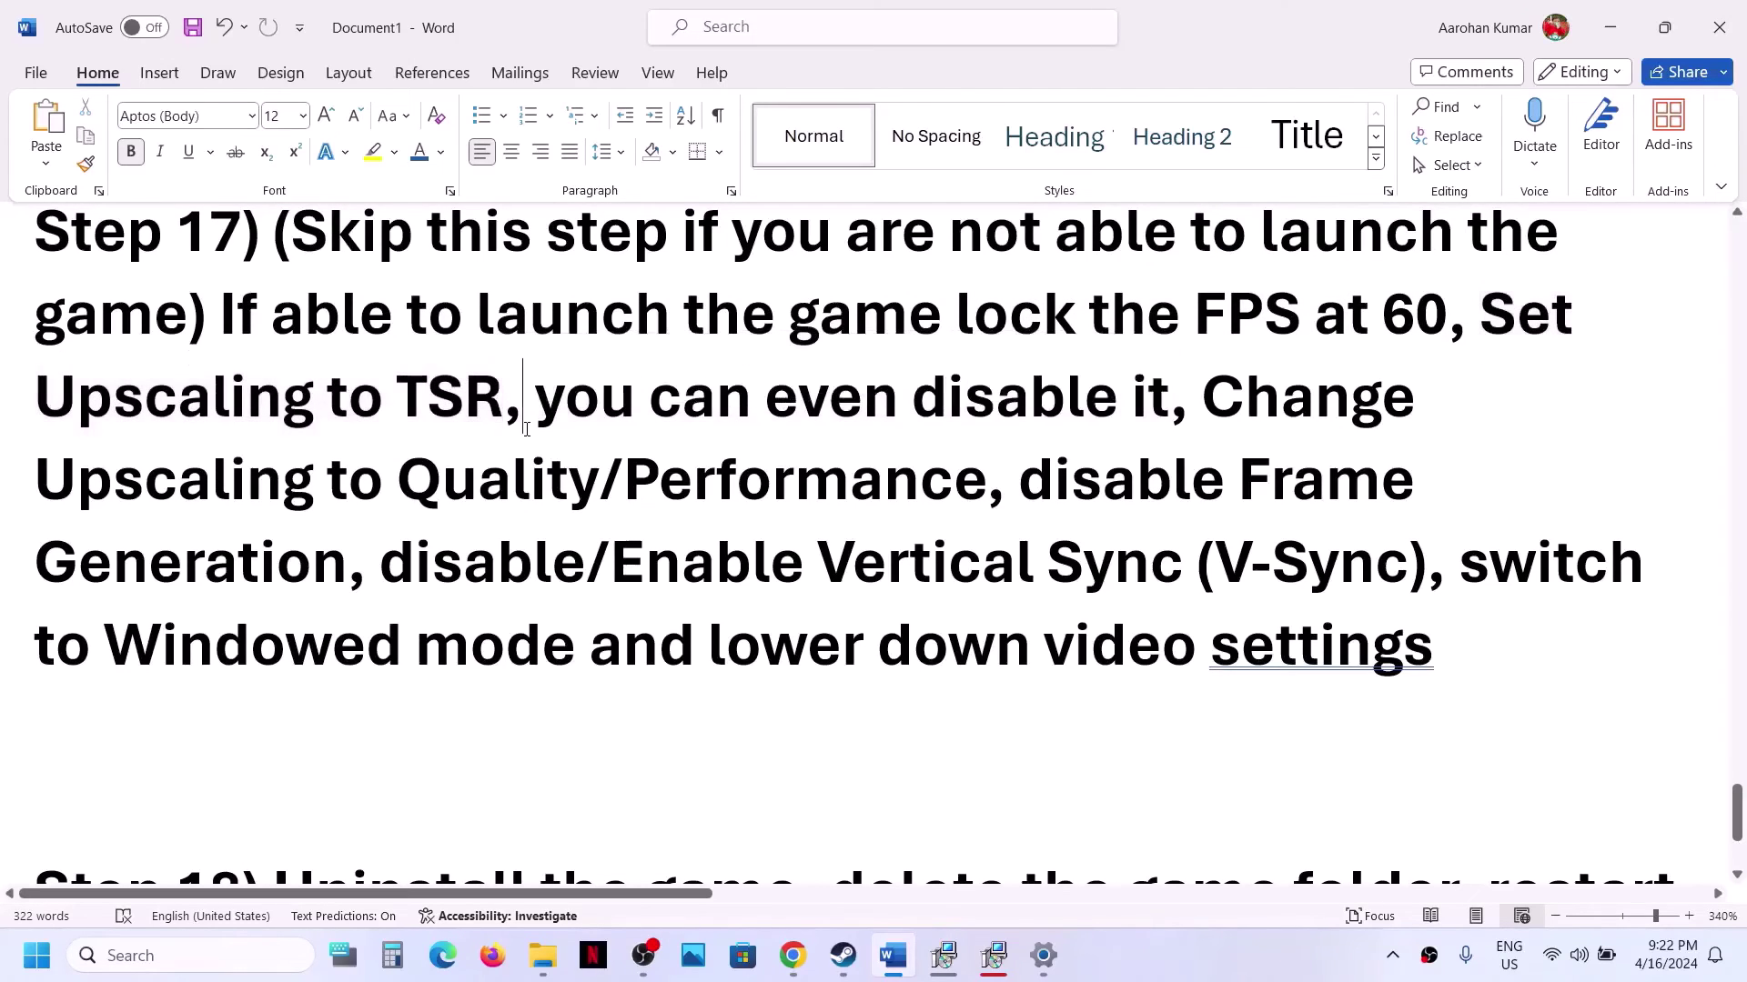
{"action": "left_click_drag", "start_coordinate": [536, 423], "coordinate": [1072, 368]}
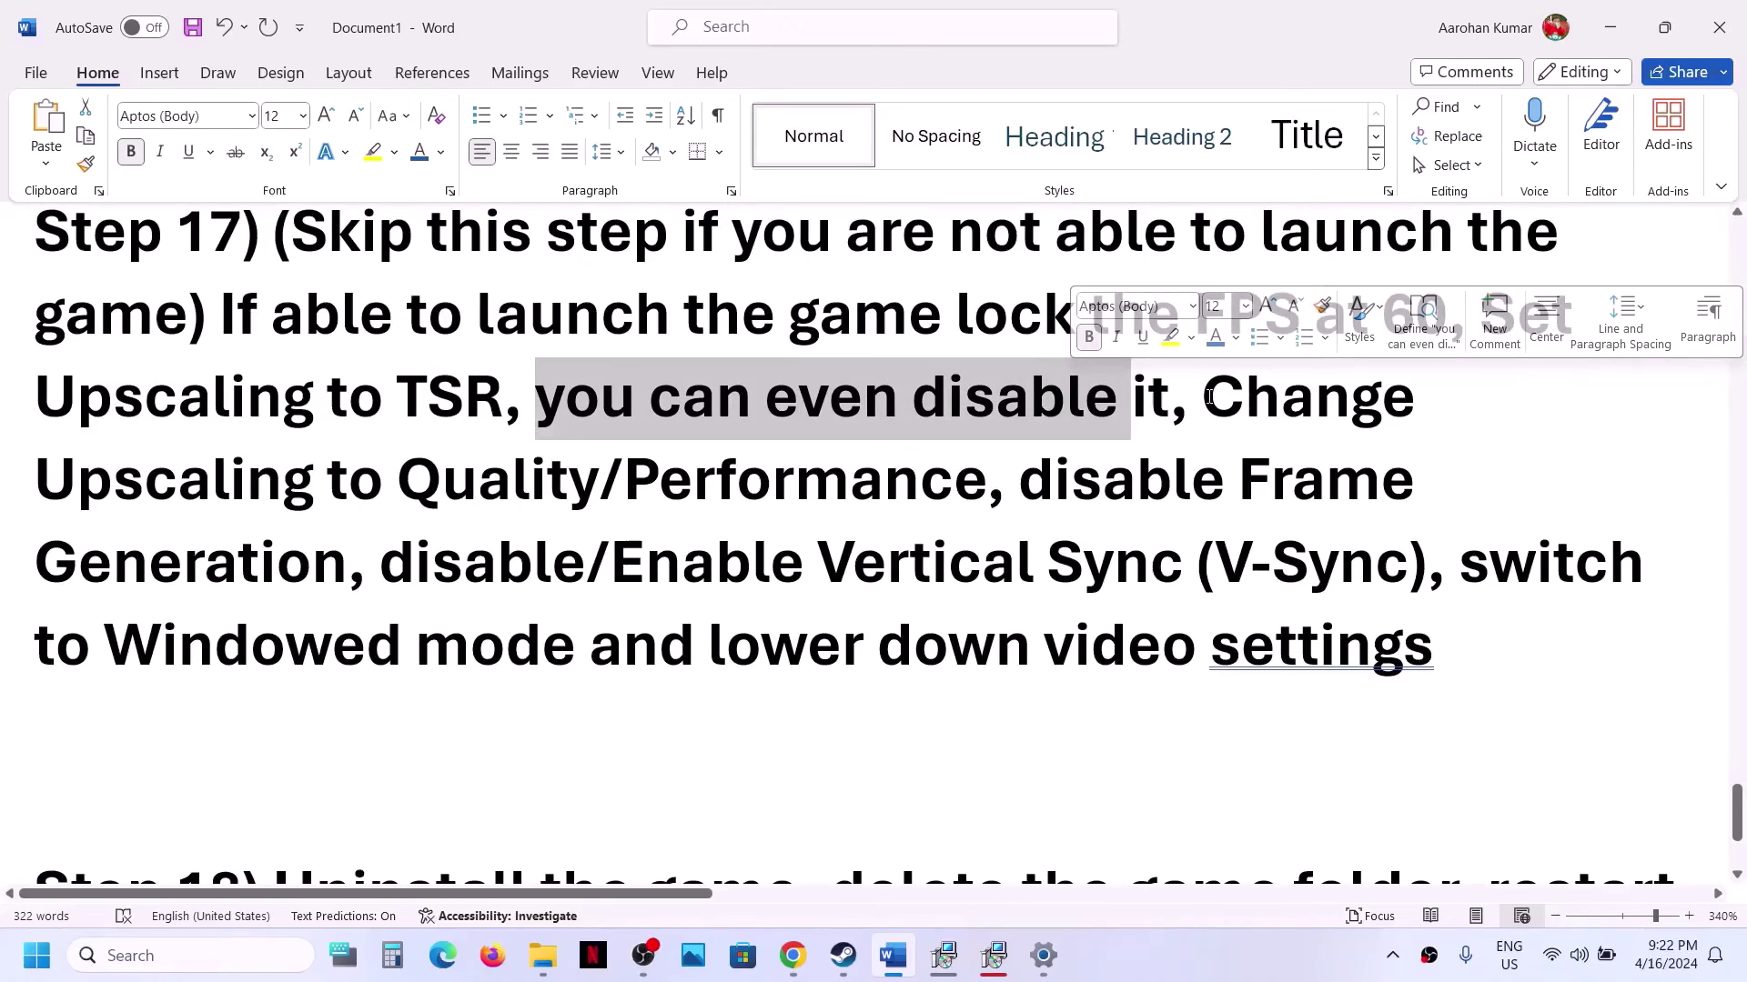
{"action": "left_click_drag", "start_coordinate": [1209, 397], "coordinate": [1135, 550]}
{"action": "left_click_drag", "start_coordinate": [1457, 564], "coordinate": [775, 564]}
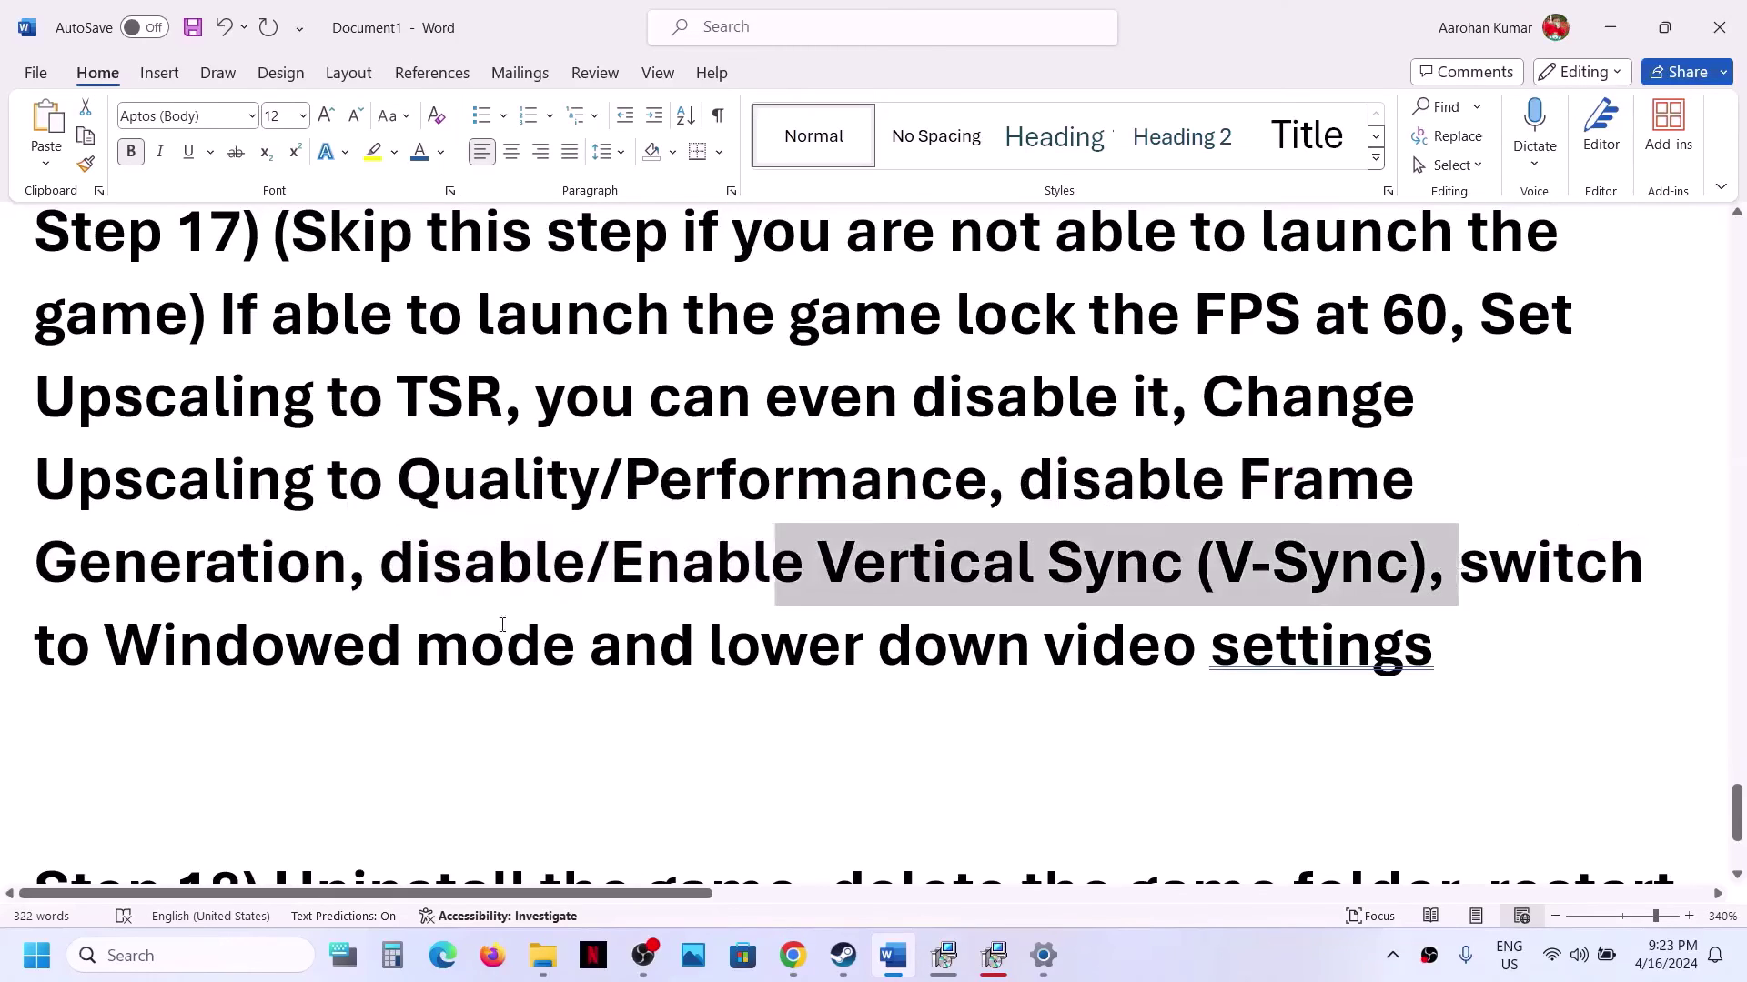
{"action": "left_click_drag", "start_coordinate": [502, 625], "coordinate": [1434, 646]}
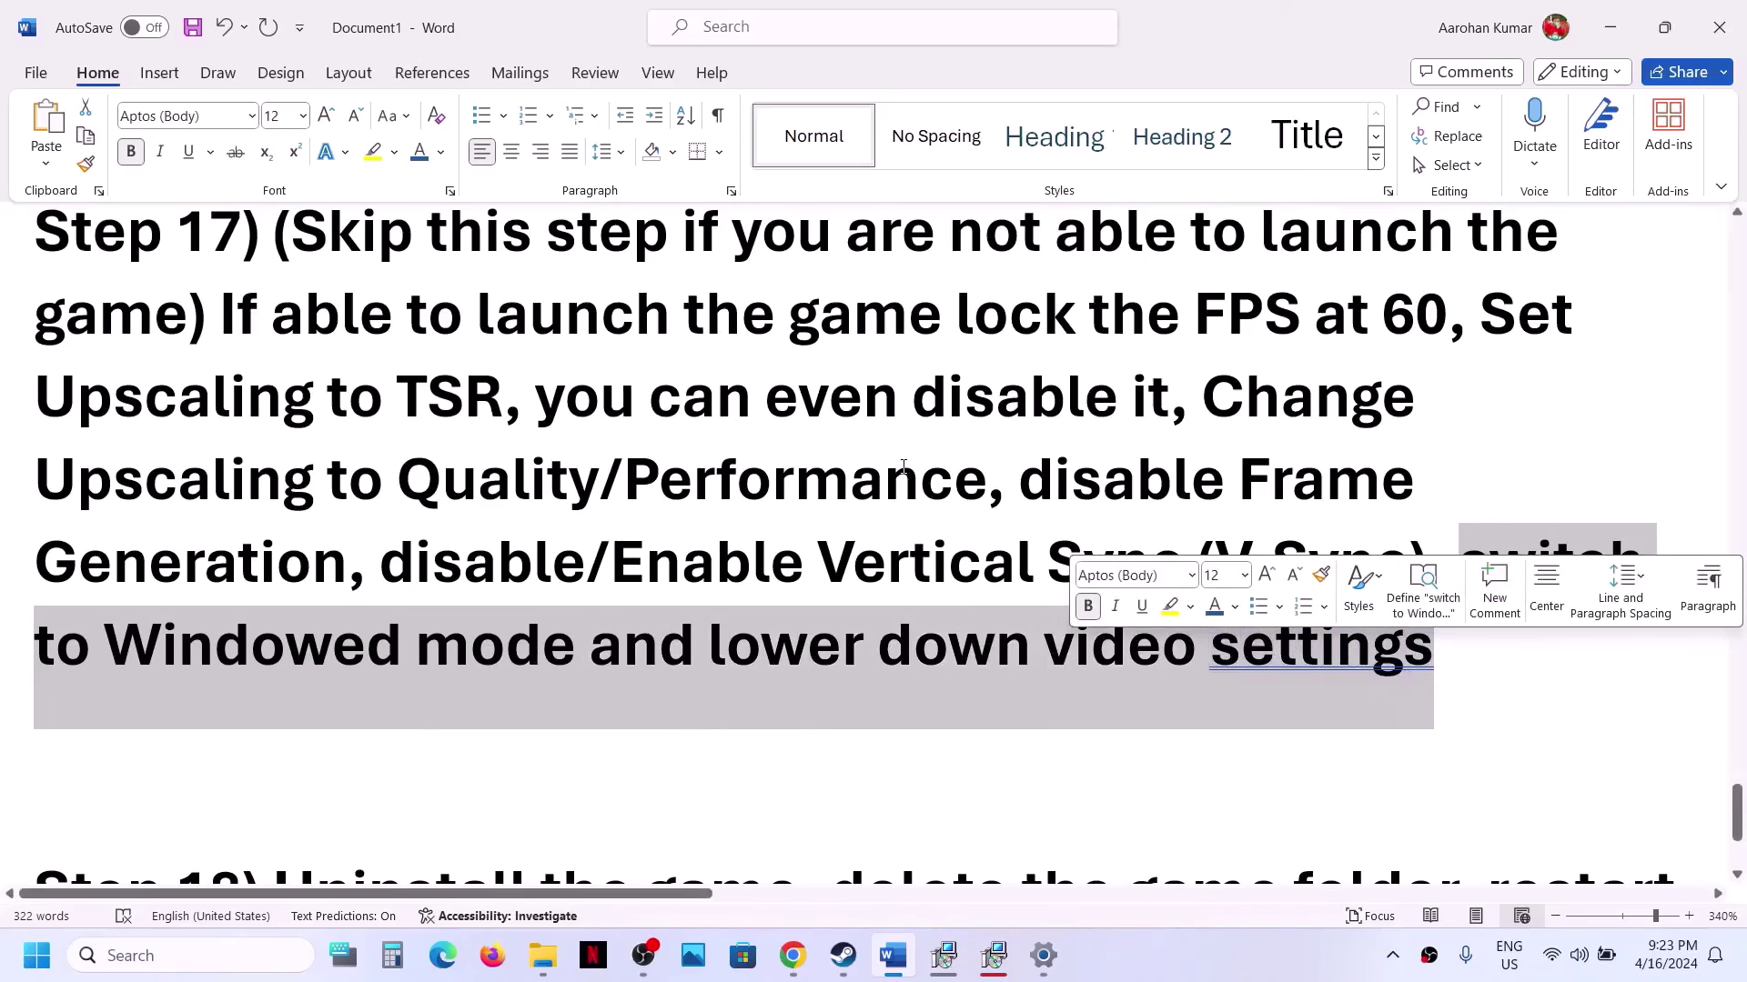
Switch to Frostpunk 2, open its graphics settings, and set Textures and Effects to Medium.
{"action": "scroll", "coordinate": [903, 466], "scroll_direction": "up", "scroll_amount": 5}
{"action": "left_click", "coordinate": [843, 955]}
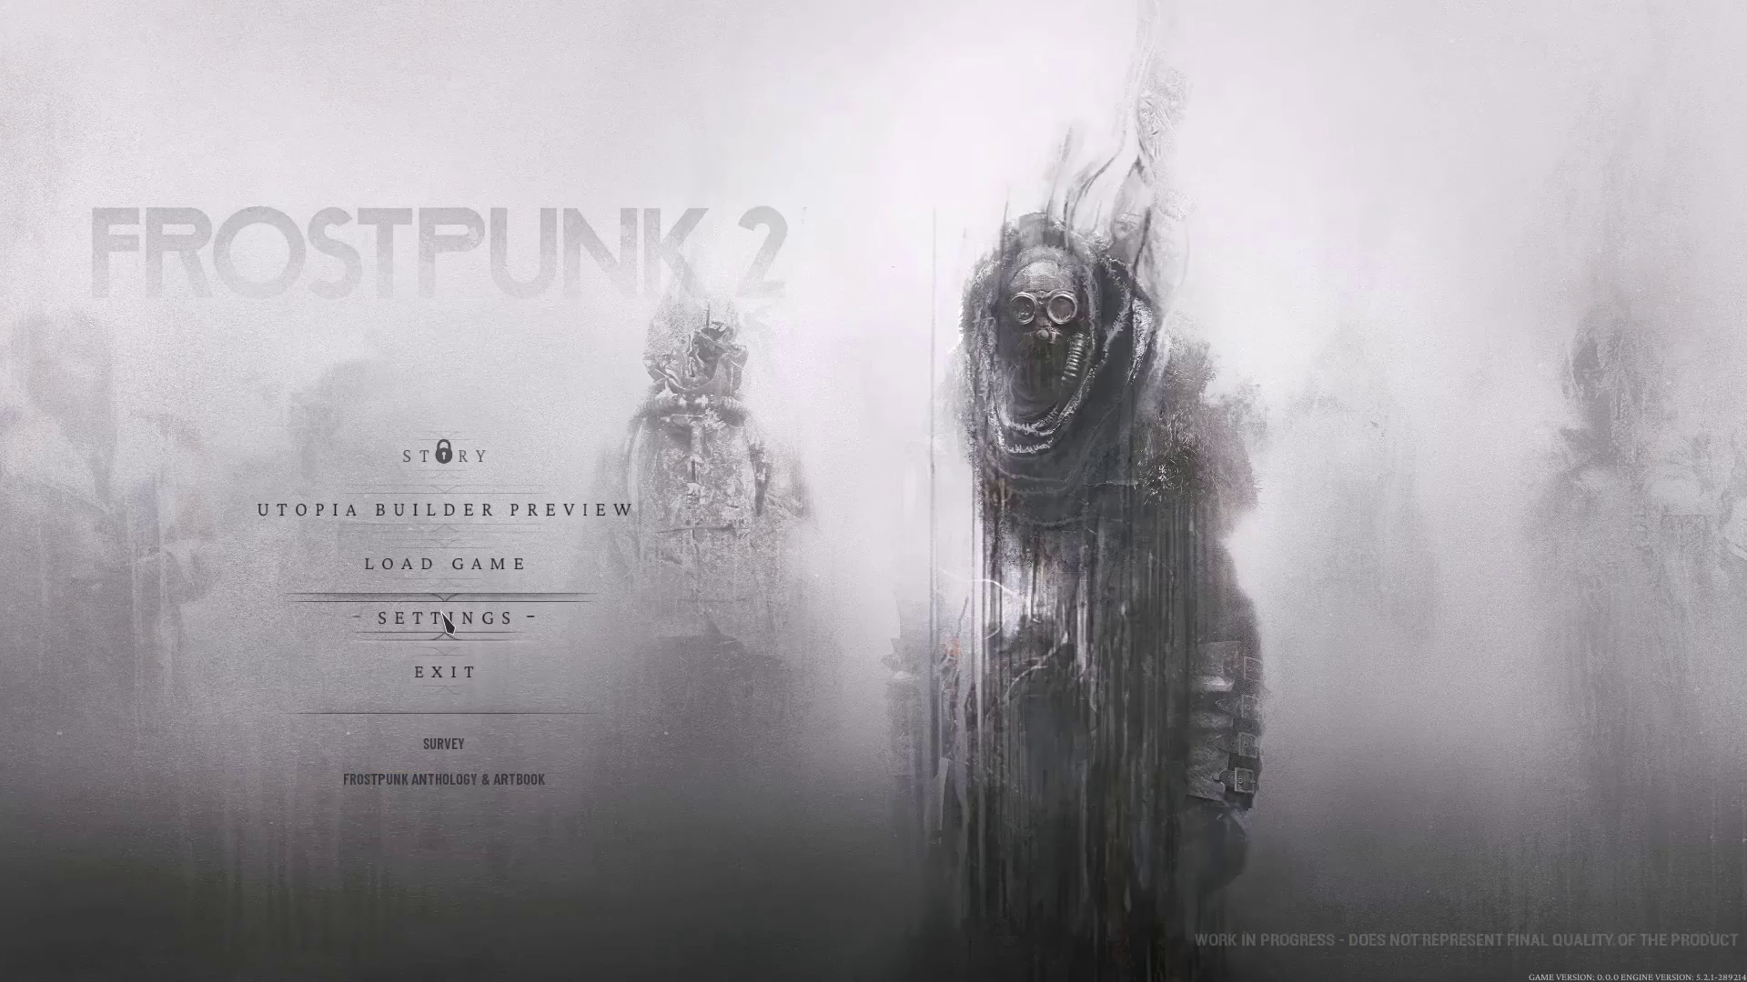
{"action": "left_click", "coordinate": [444, 617]}
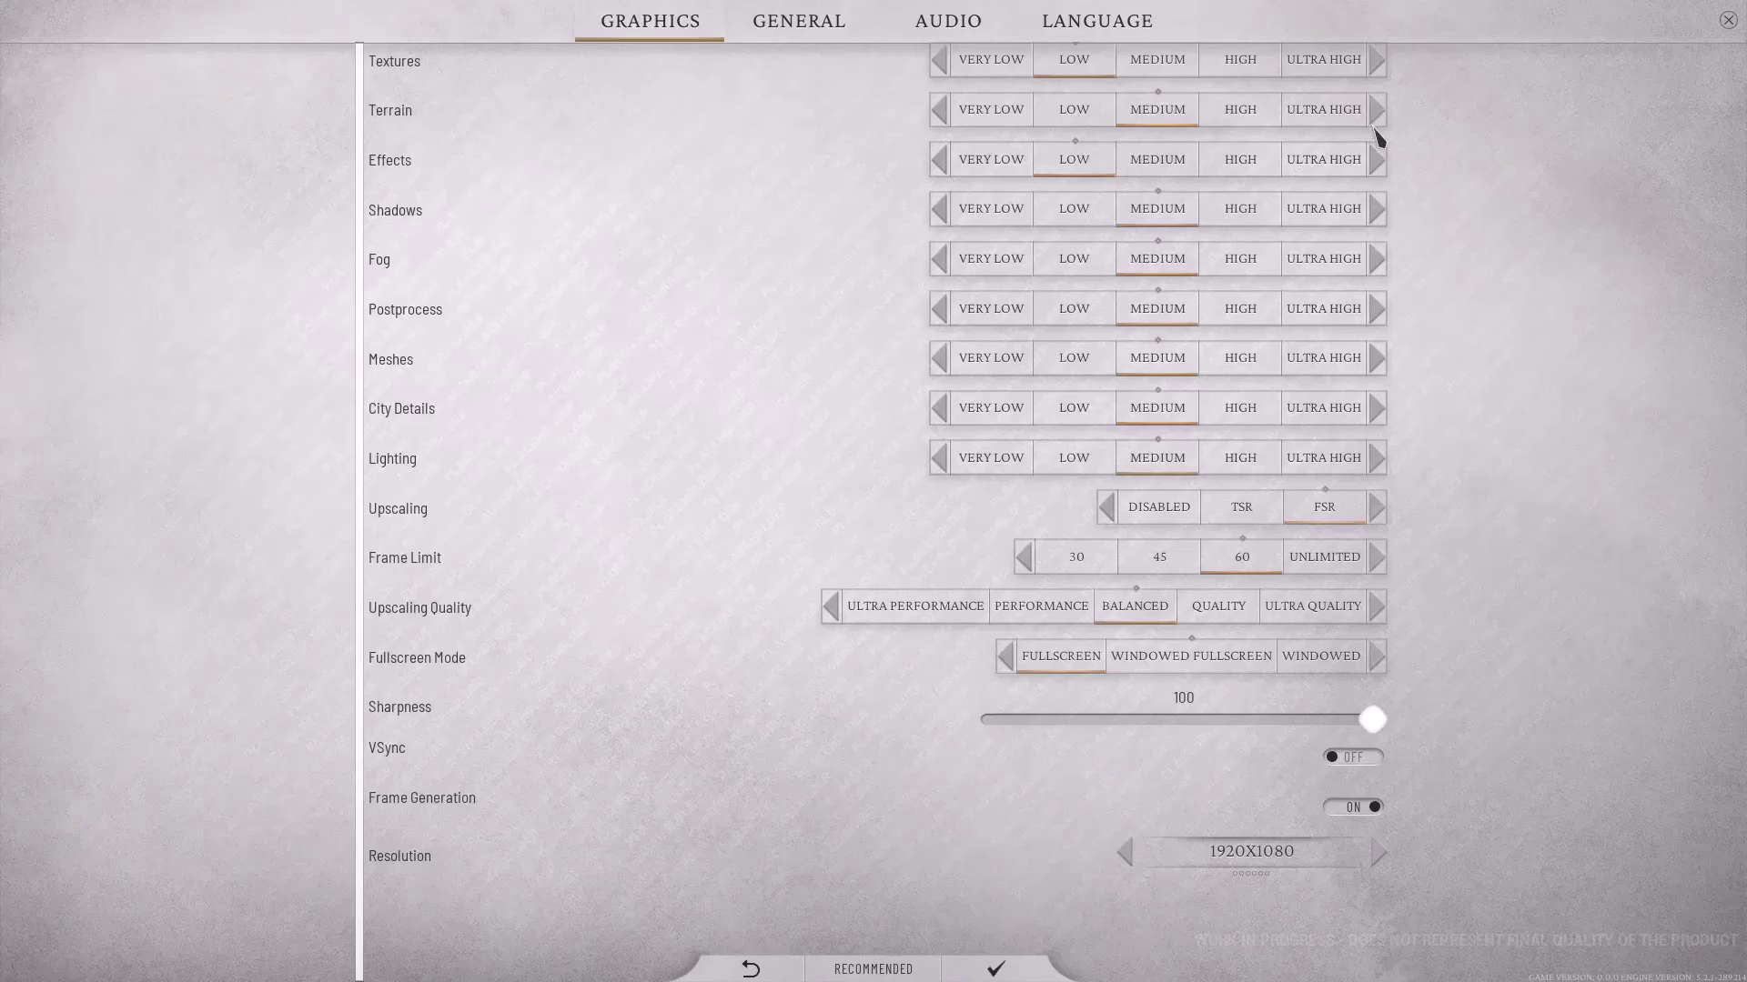
{"action": "left_click", "coordinate": [1325, 64]}
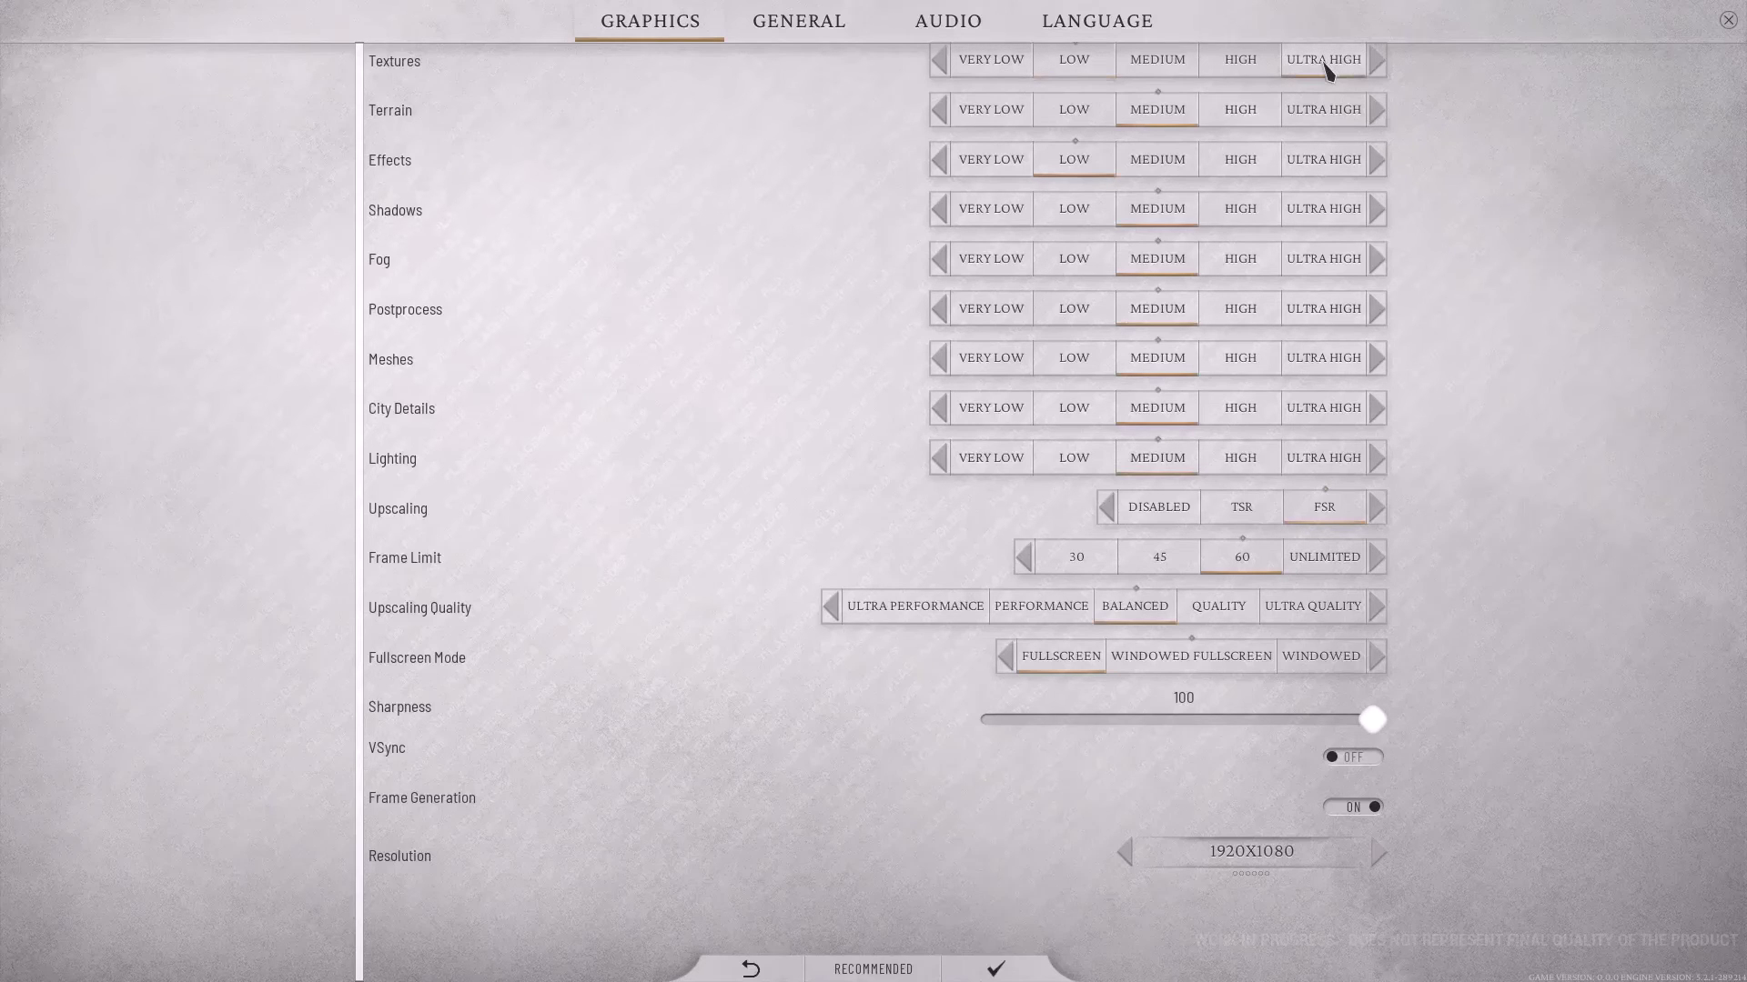
{"action": "left_click", "coordinate": [1244, 71]}
{"action": "left_click", "coordinate": [1160, 71]}
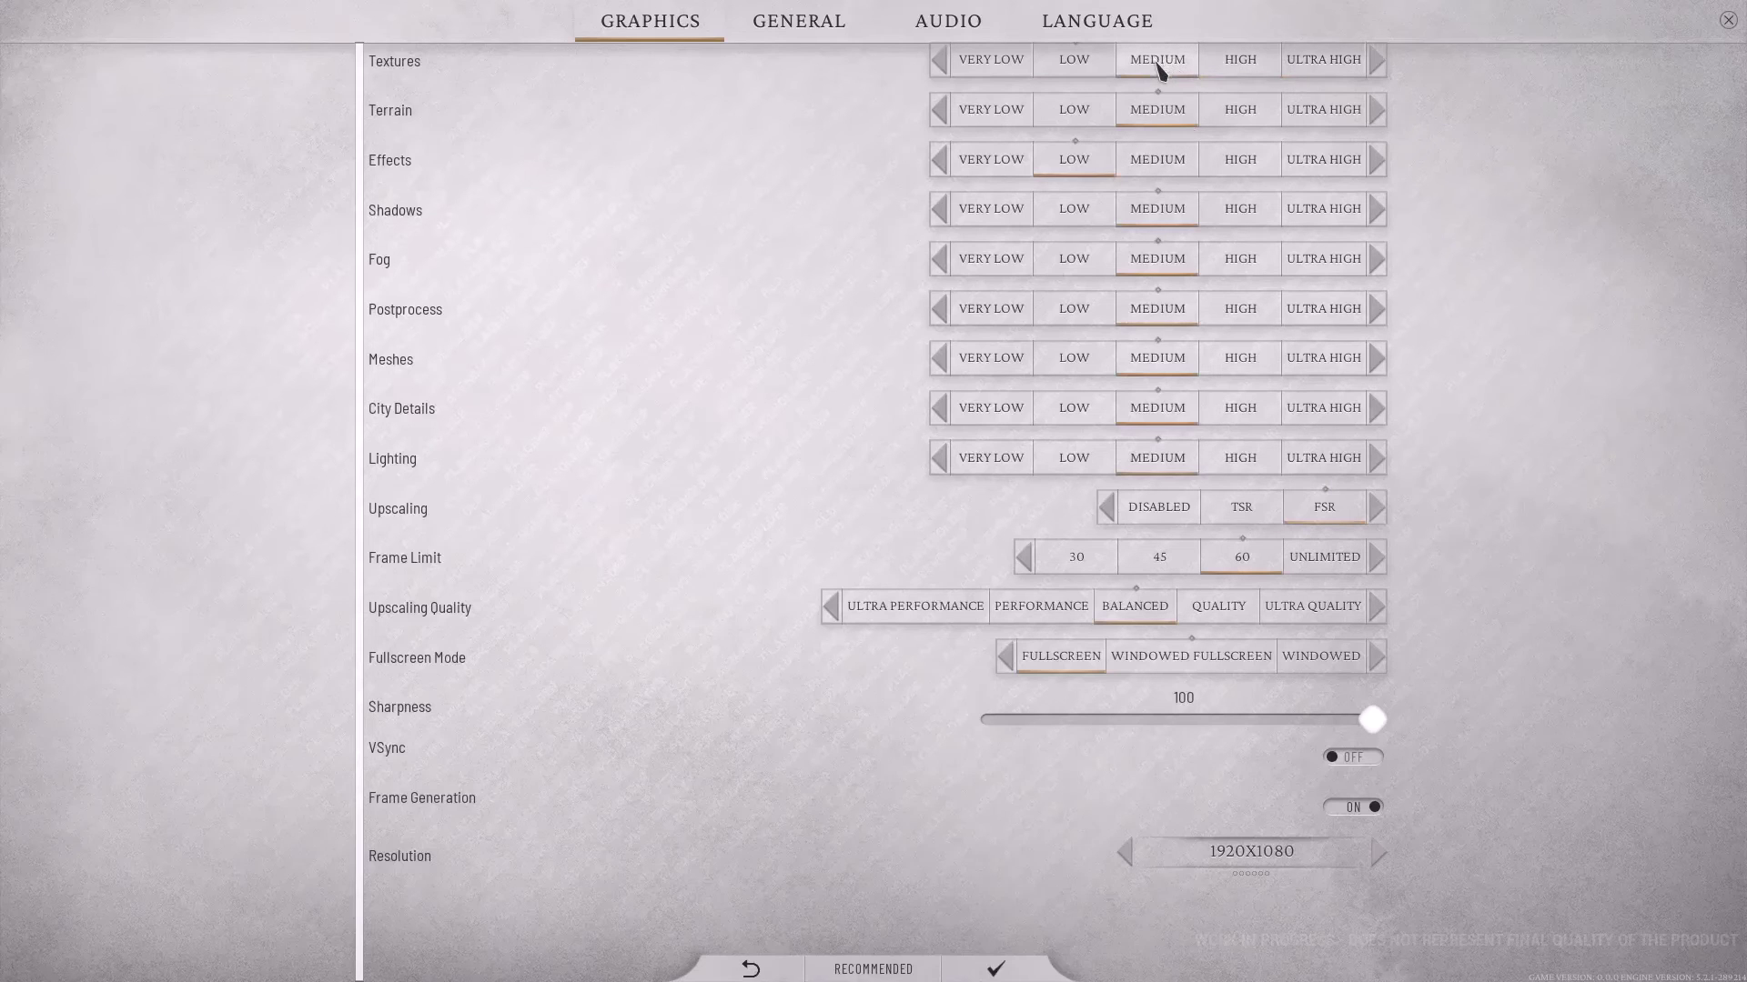
{"action": "left_click", "coordinate": [1164, 164]}
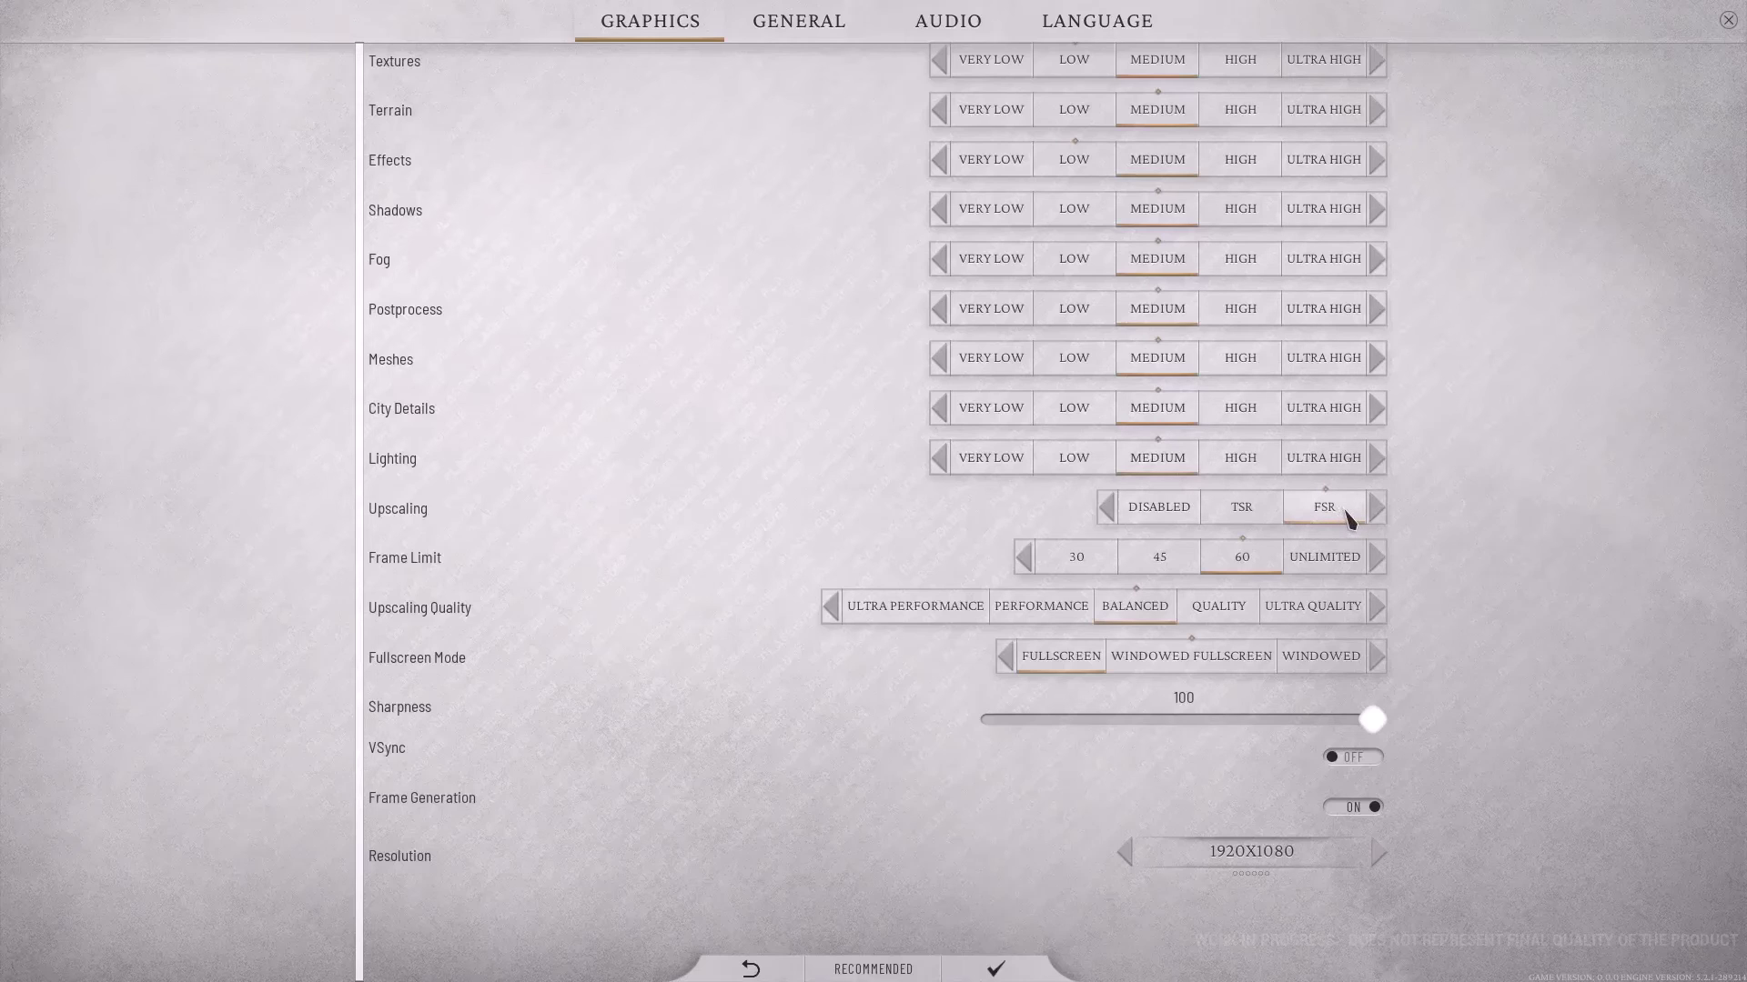
Set Upscaling to TSR and Upscaling Quality to Quality in the graphics settings.
{"action": "left_click", "coordinate": [1251, 512]}
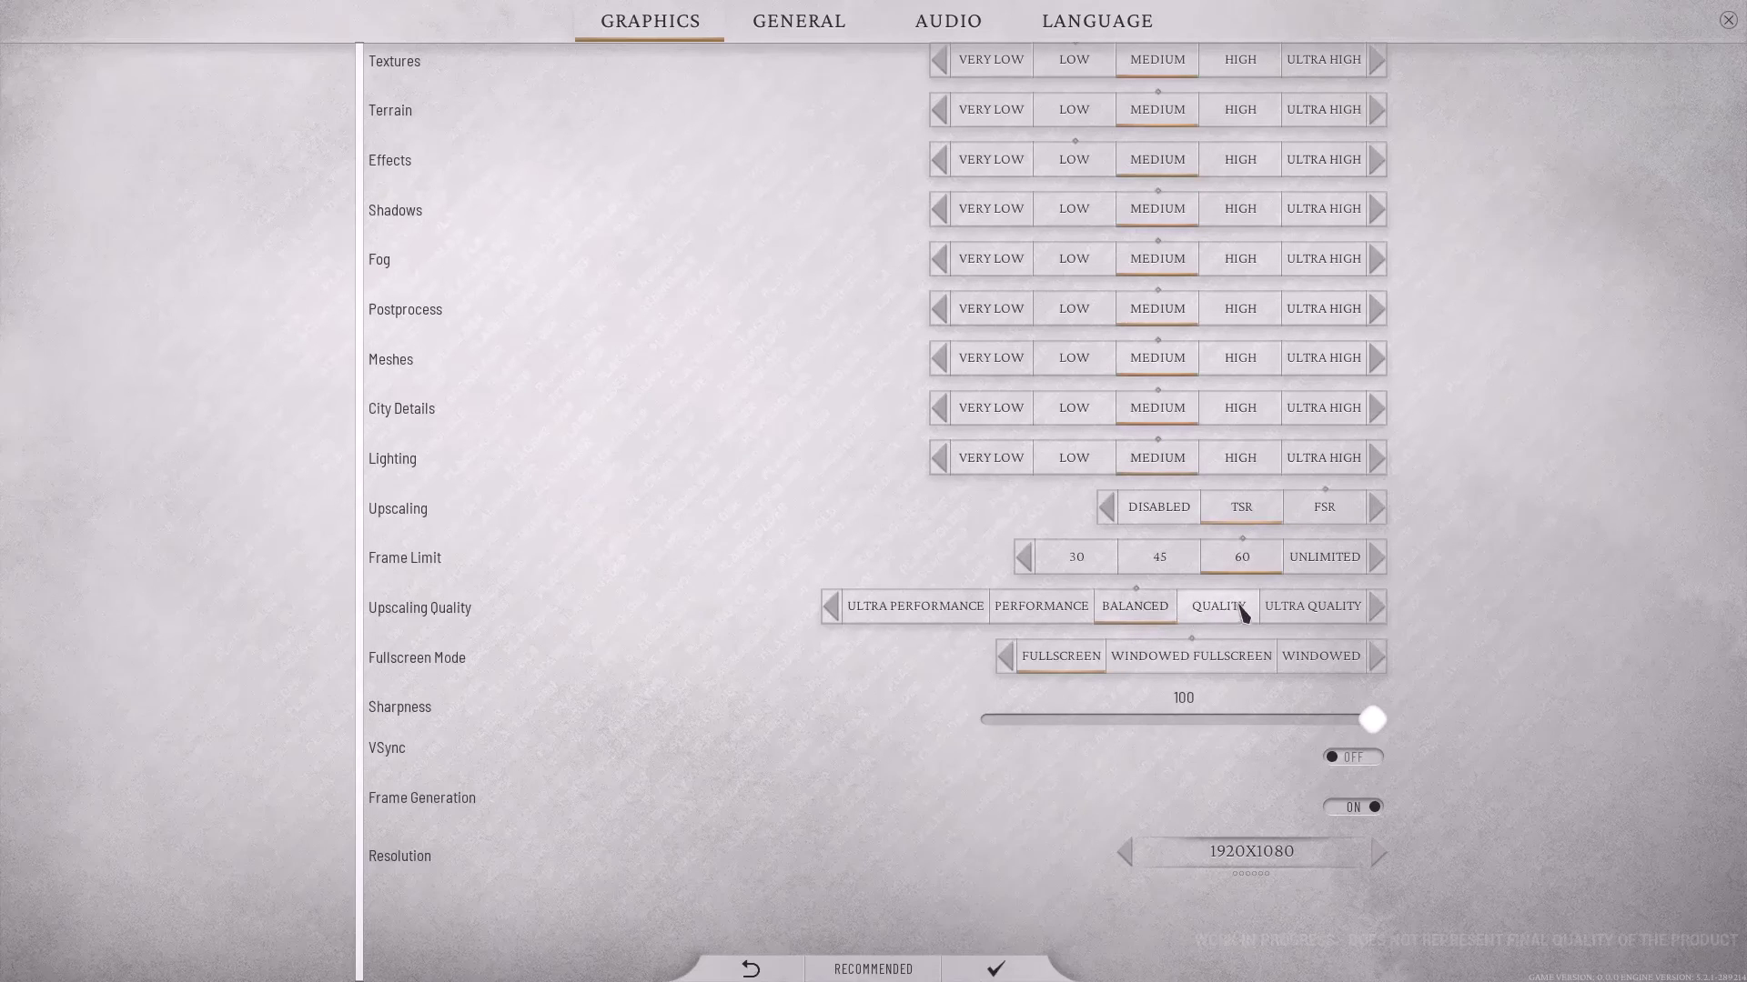
{"action": "left_click", "coordinate": [1345, 514]}
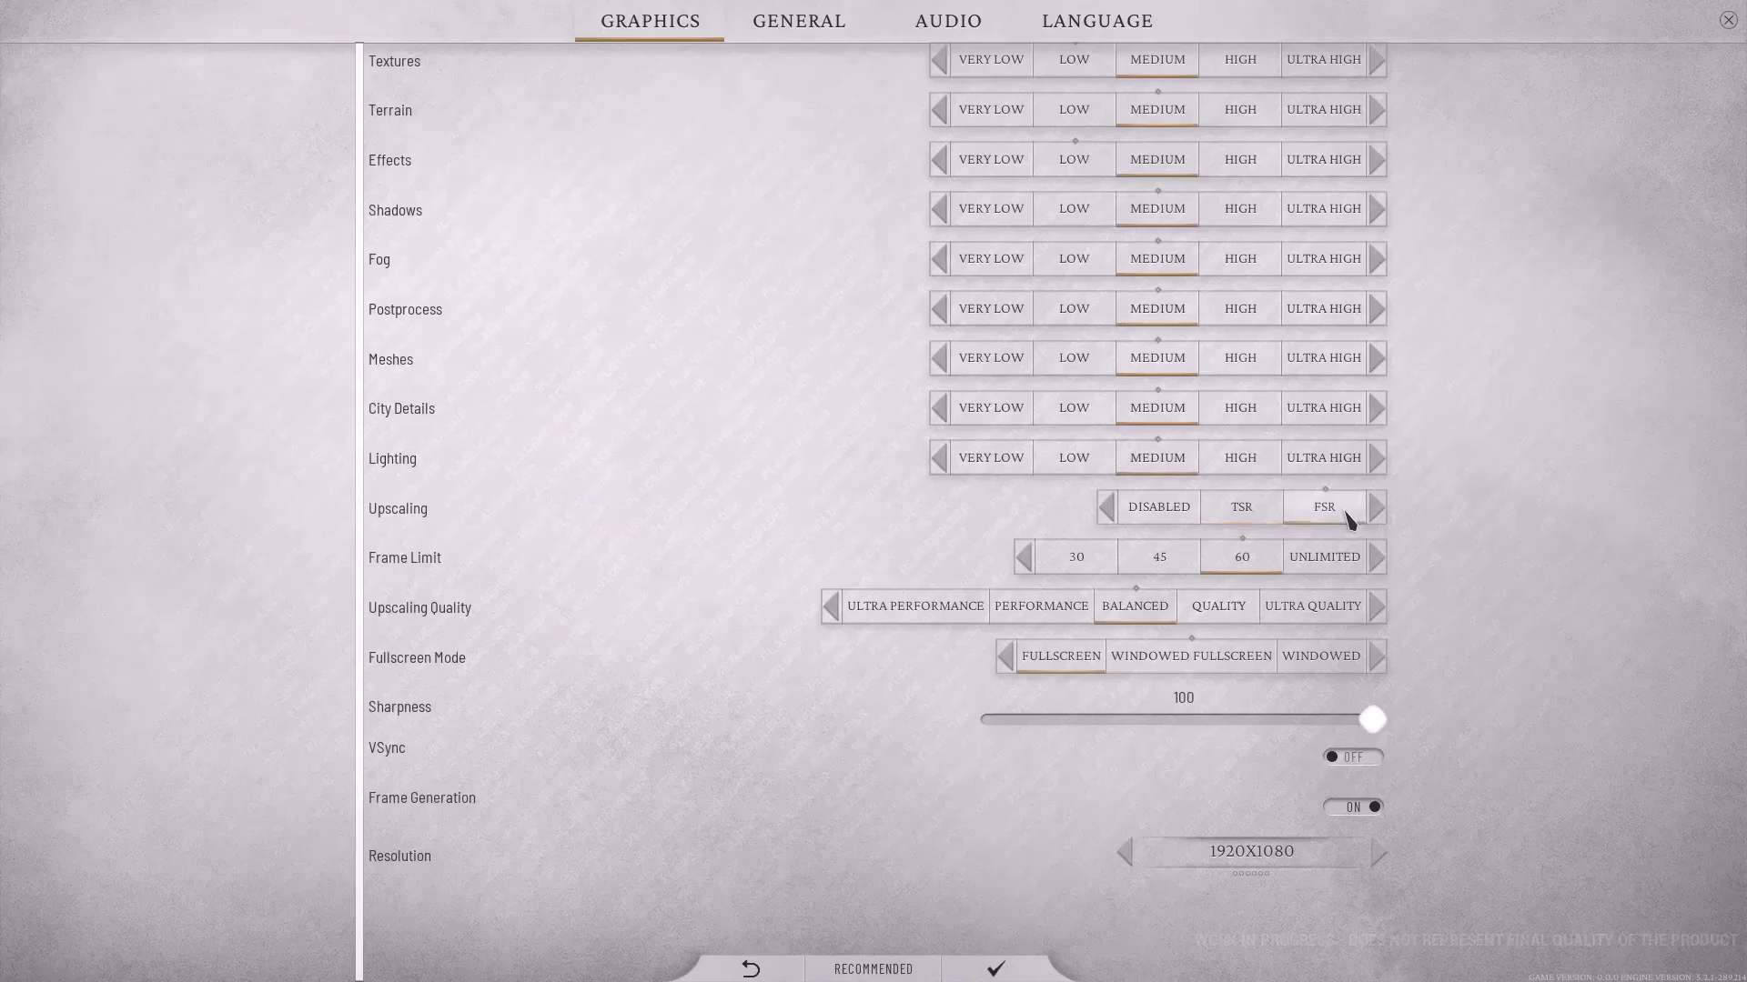
{"action": "left_click", "coordinate": [1232, 616]}
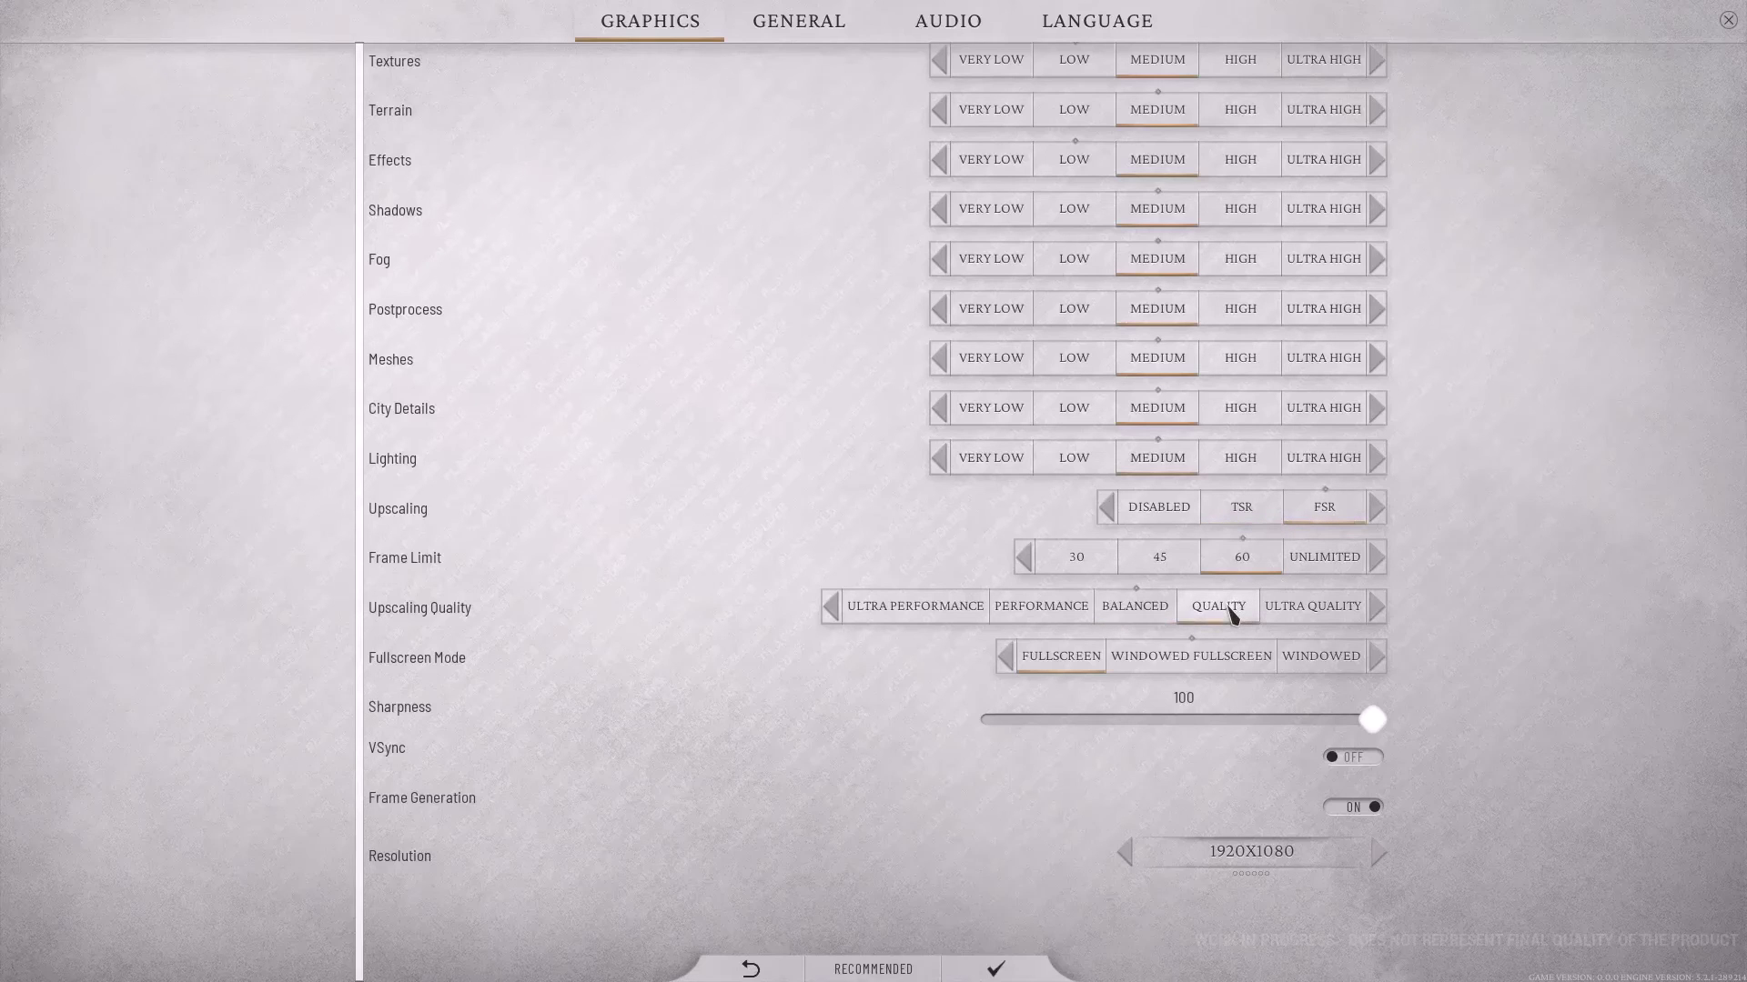
{"action": "left_click", "coordinate": [1248, 515]}
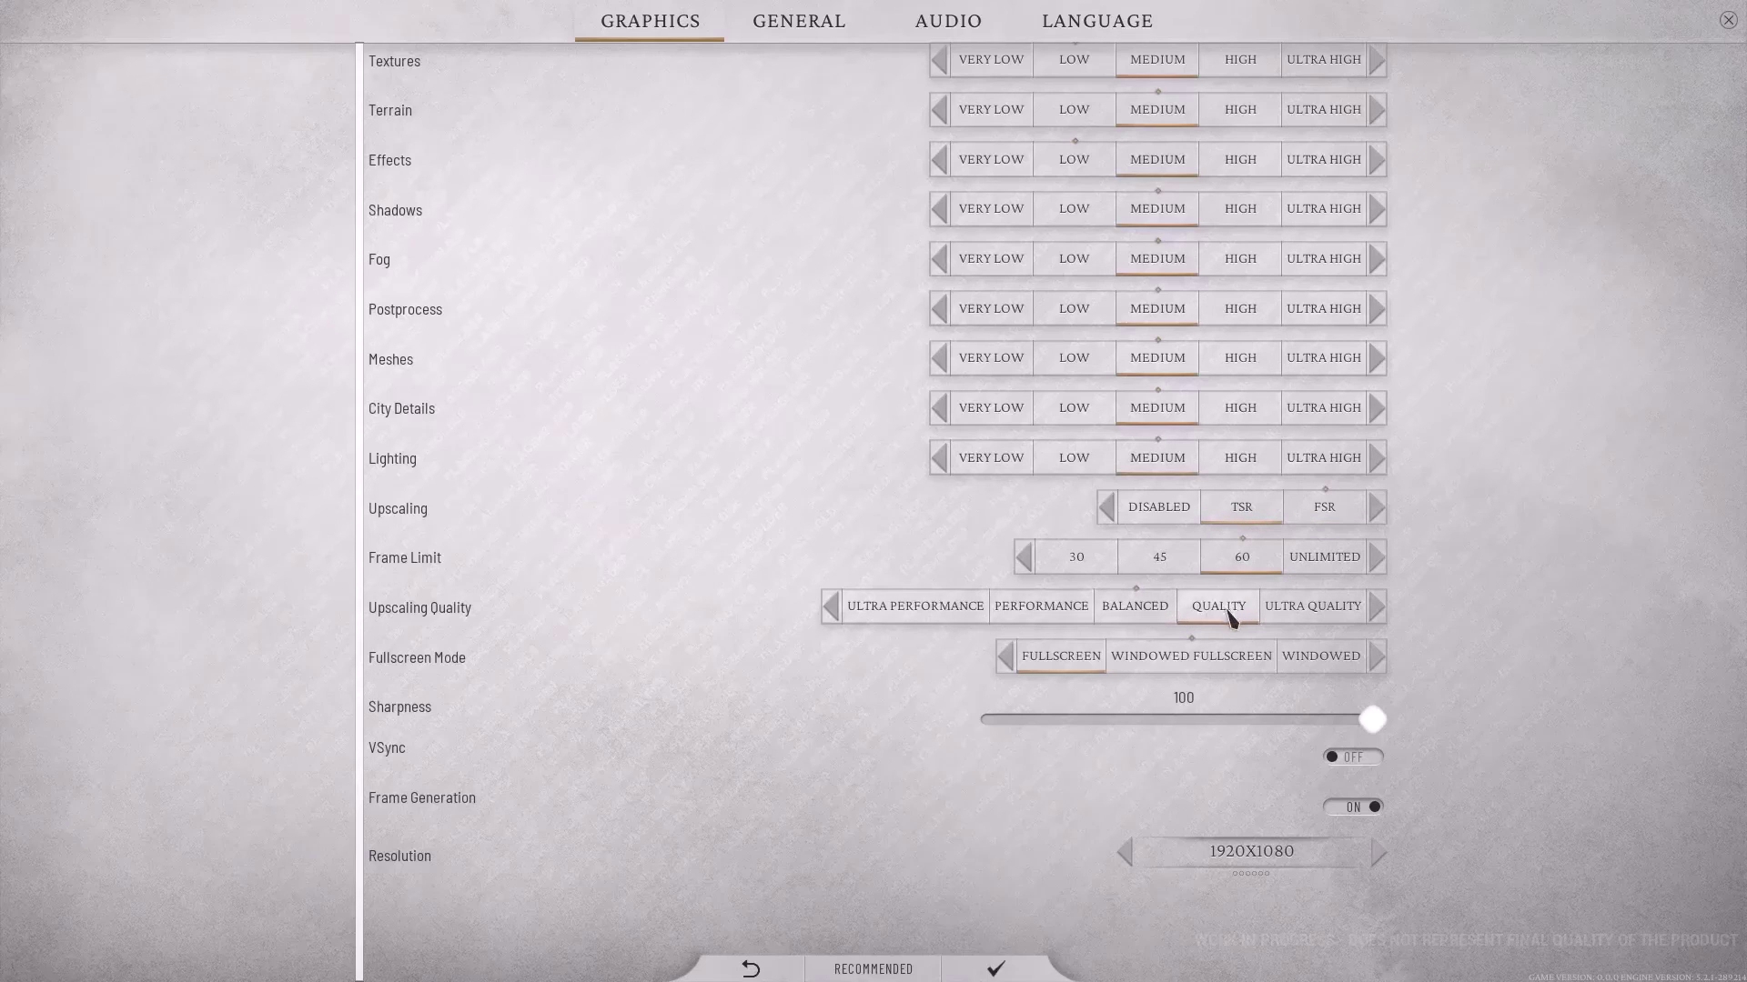
Set the fullscreen mode to Windowed, turn VSync on and turn Frame Generation off.
{"action": "left_click", "coordinate": [1319, 664]}
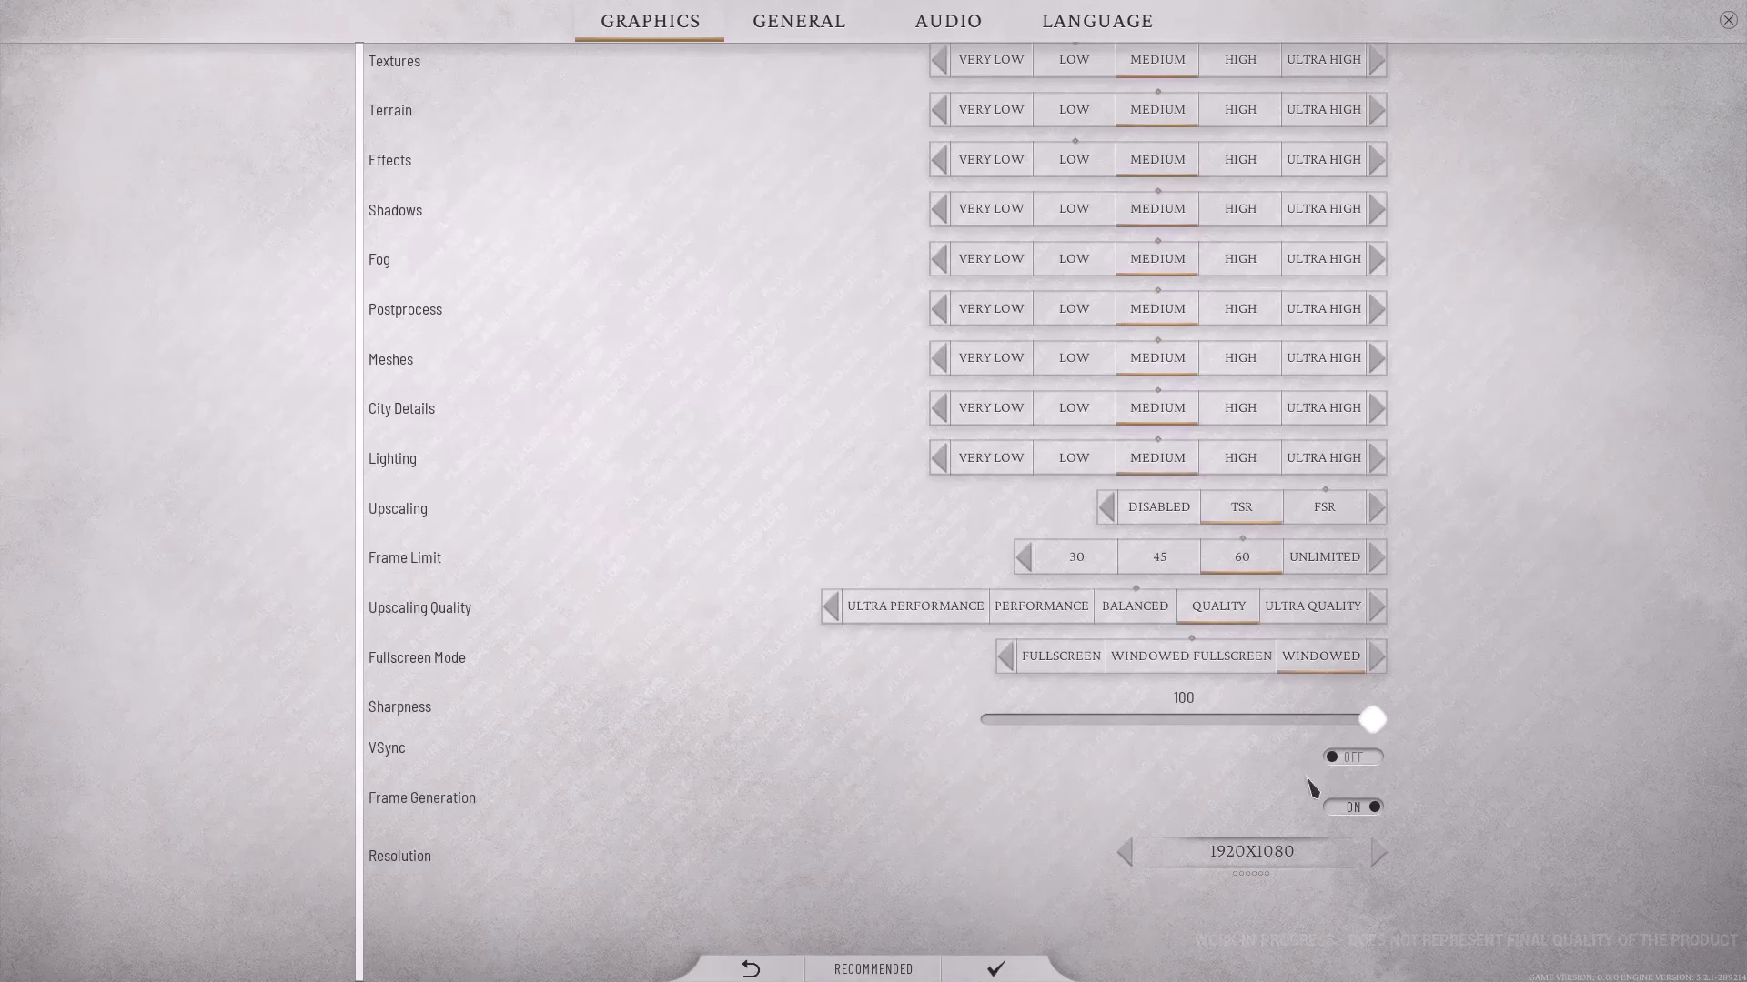
{"action": "left_click", "coordinate": [1365, 758]}
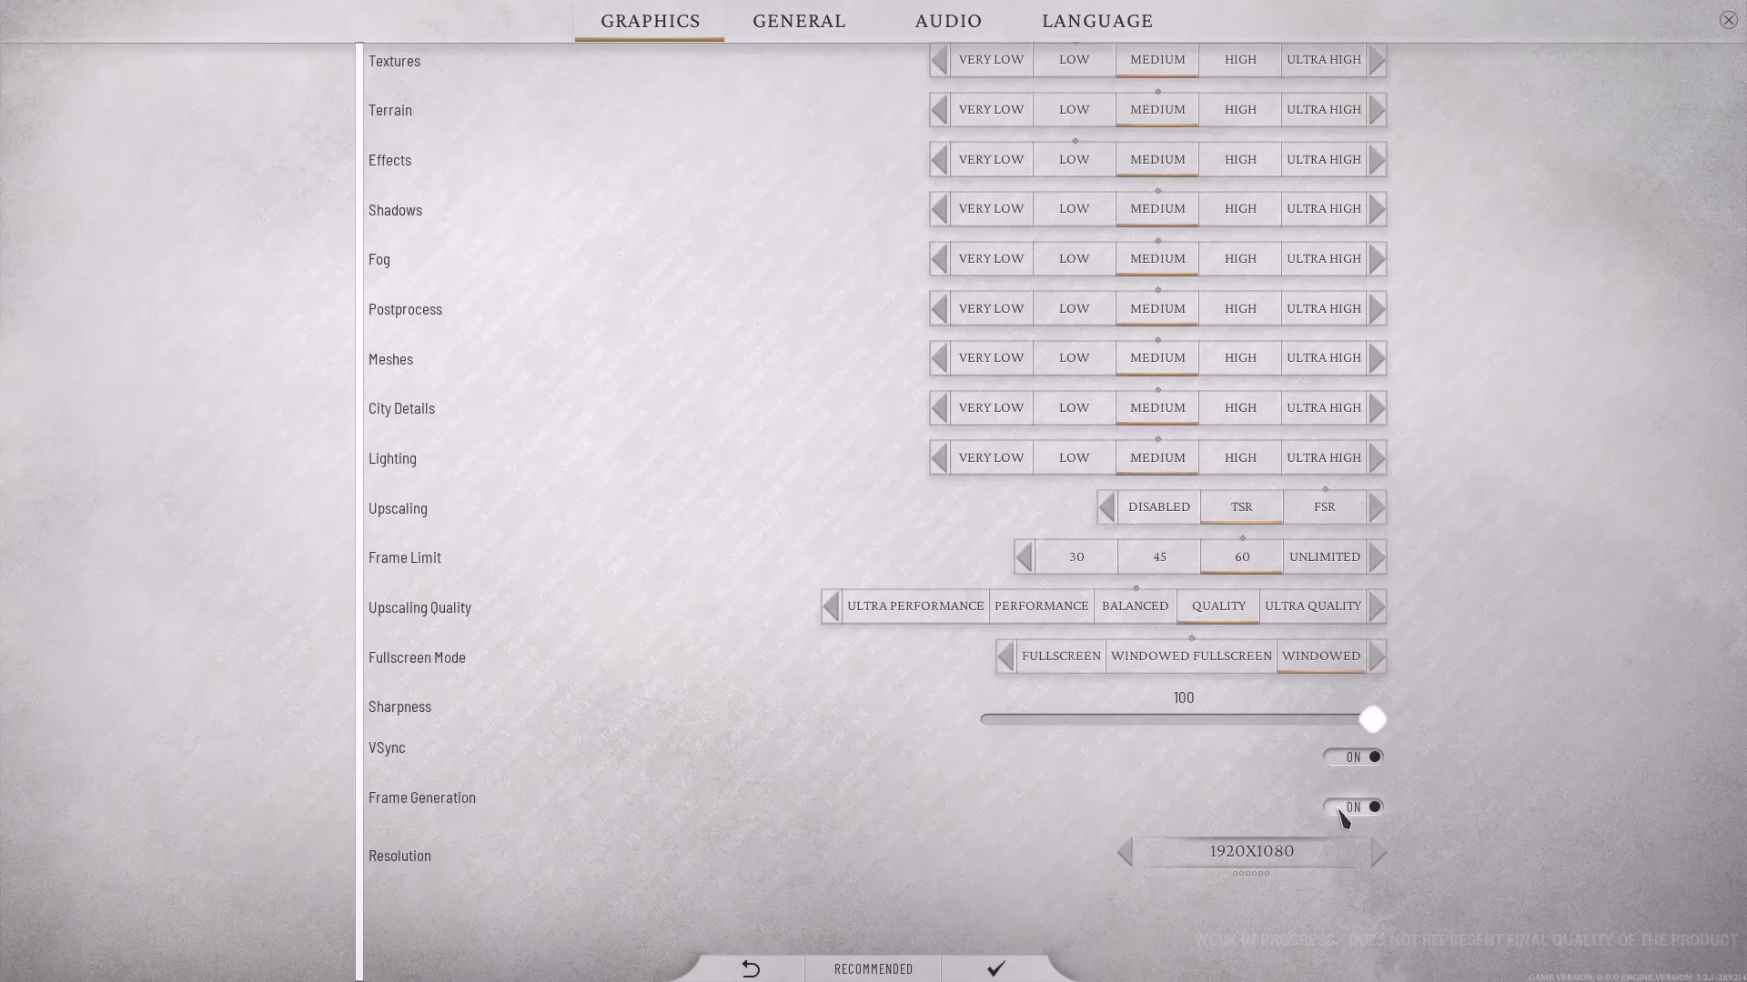
{"action": "left_click", "coordinate": [1351, 812]}
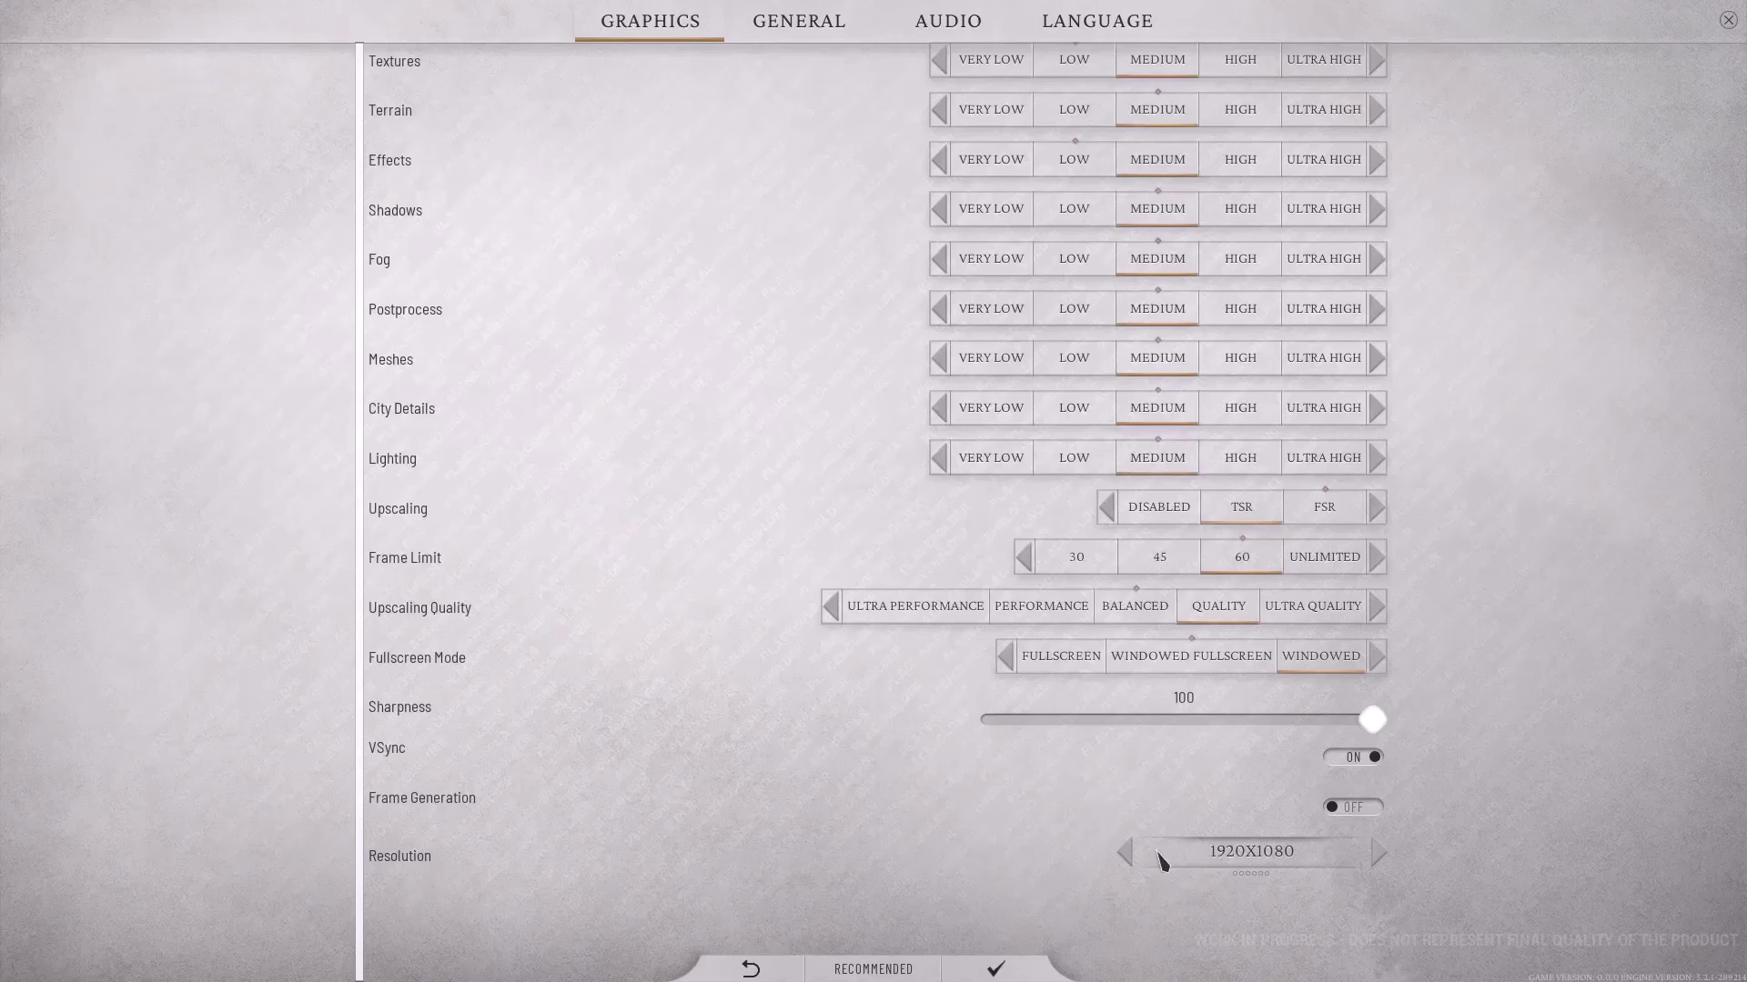
Lower the resolution to 1440x900 and accept the graphics changes.
{"action": "left_click", "coordinate": [1125, 852]}
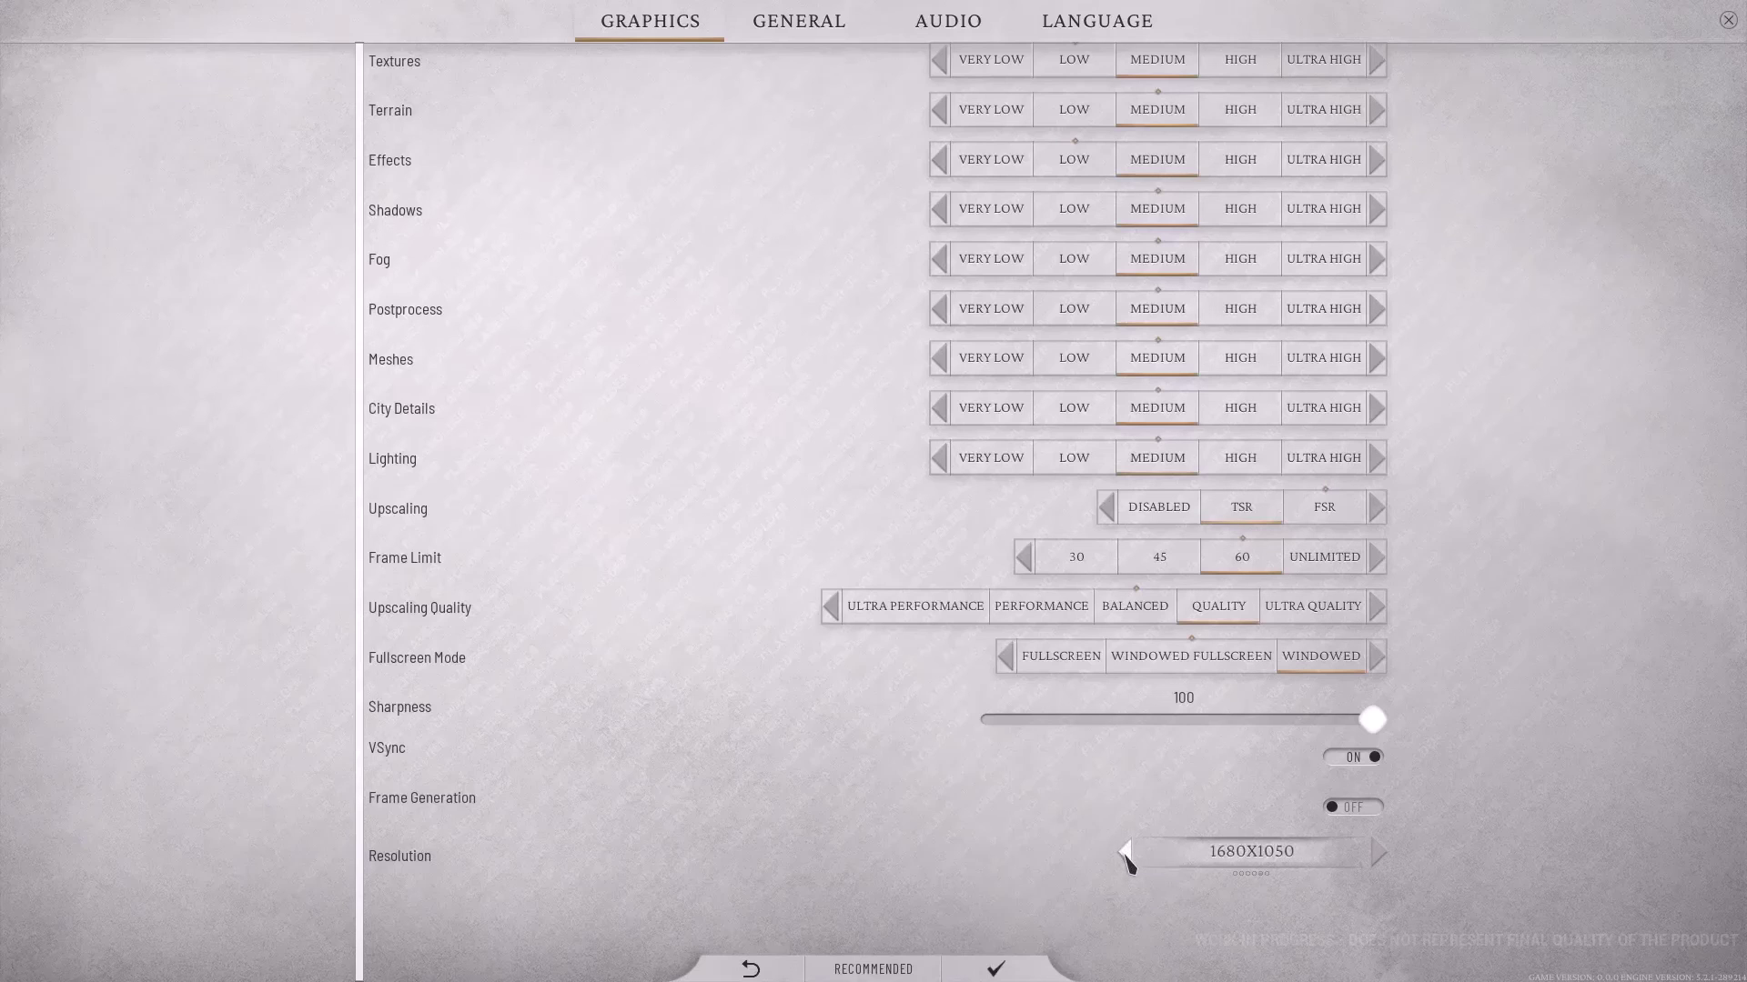
{"action": "left_click", "coordinate": [1126, 852]}
{"action": "left_click", "coordinate": [1126, 852]}
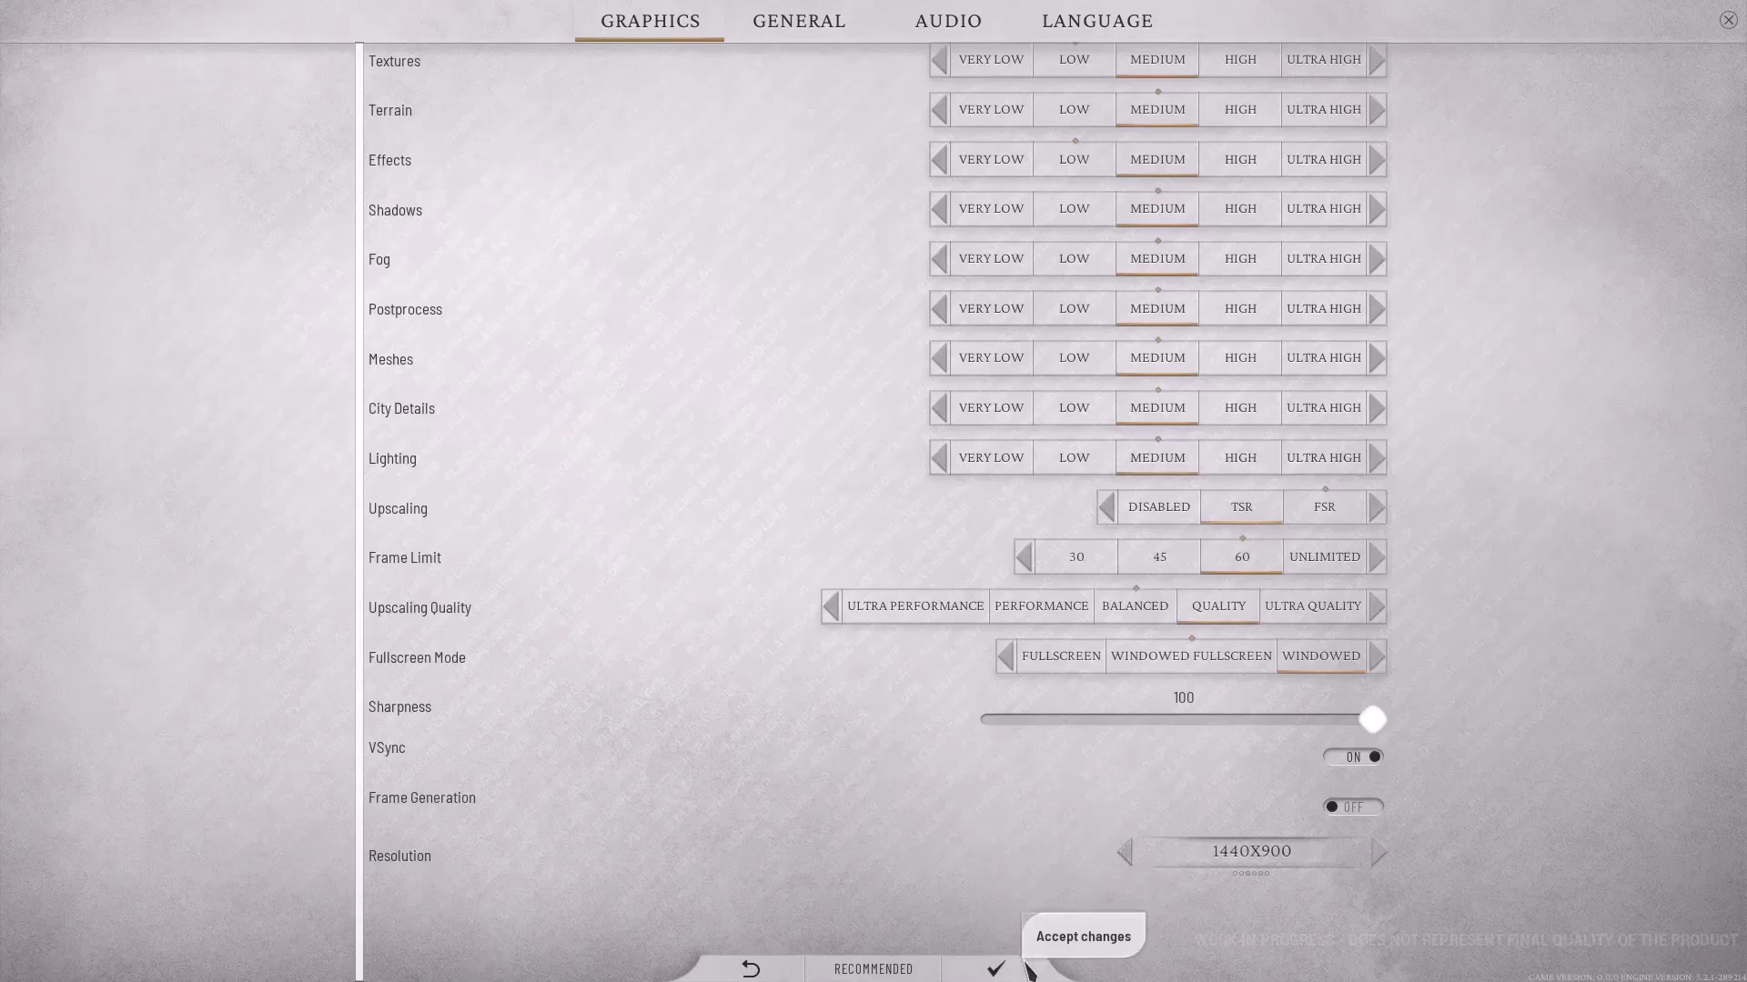
{"action": "left_click", "coordinate": [996, 969]}
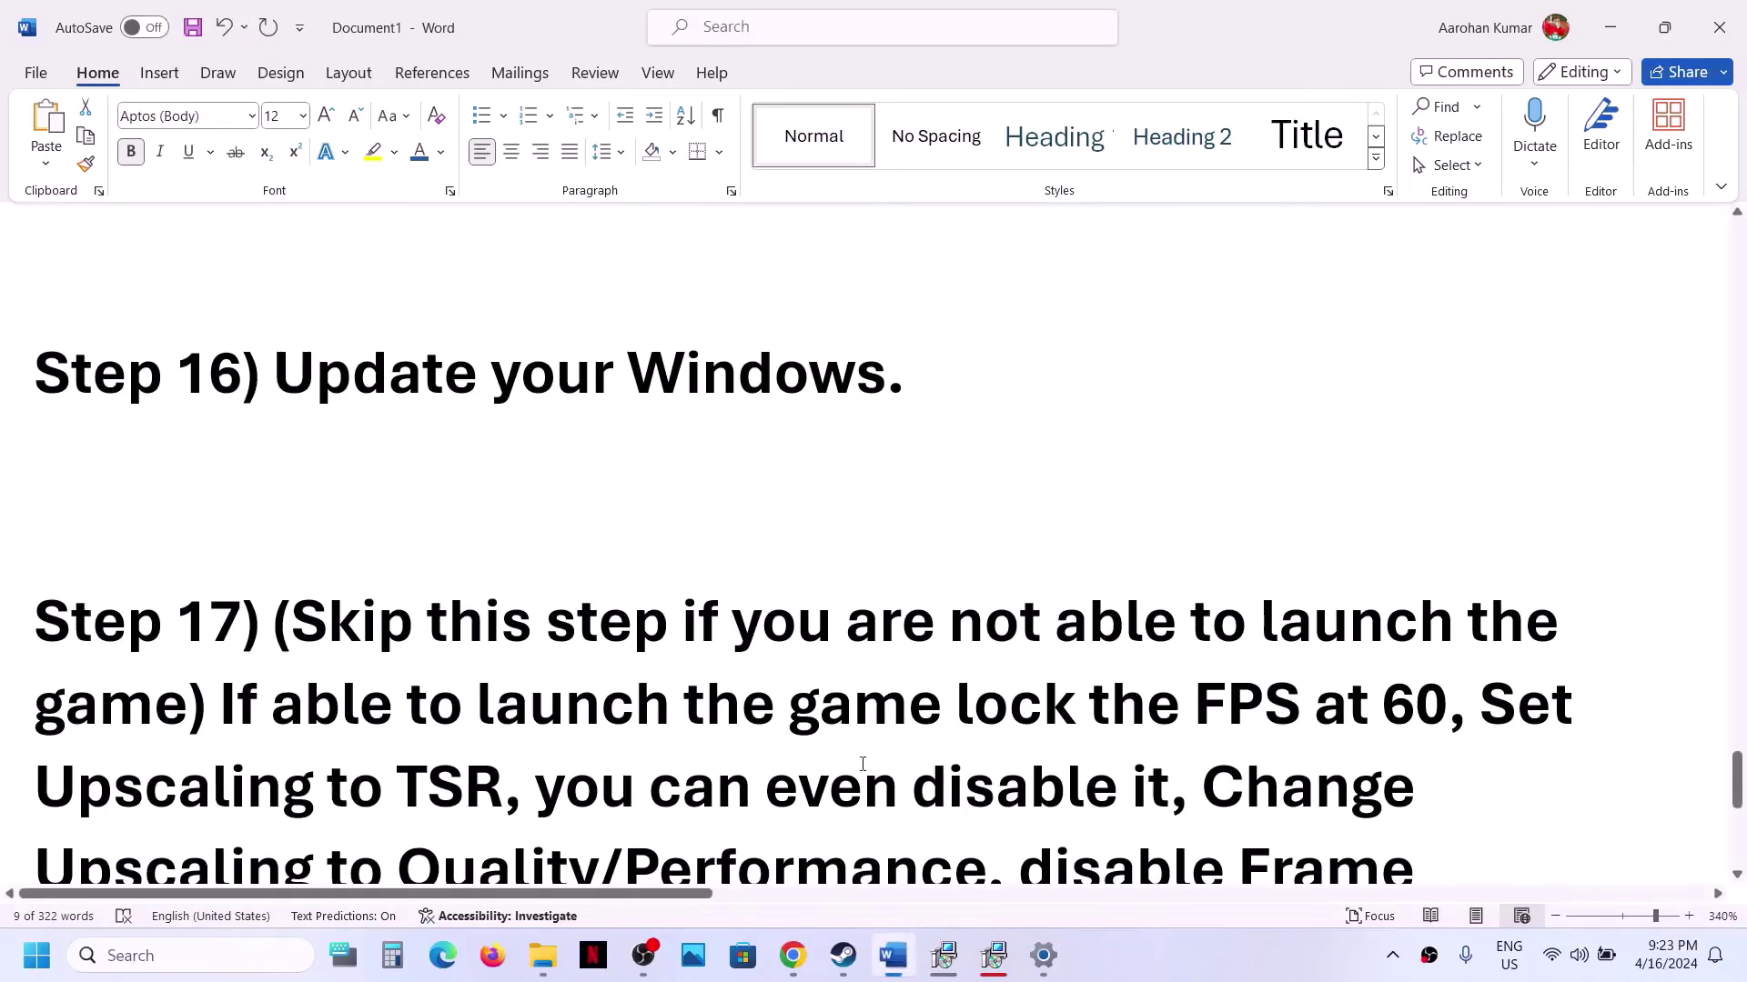
Add the line "Update BIOS" between Step 17 and Step 18 in the Word notes.
{"action": "scroll", "coordinate": [863, 765], "scroll_direction": "down", "scroll_amount": 8}
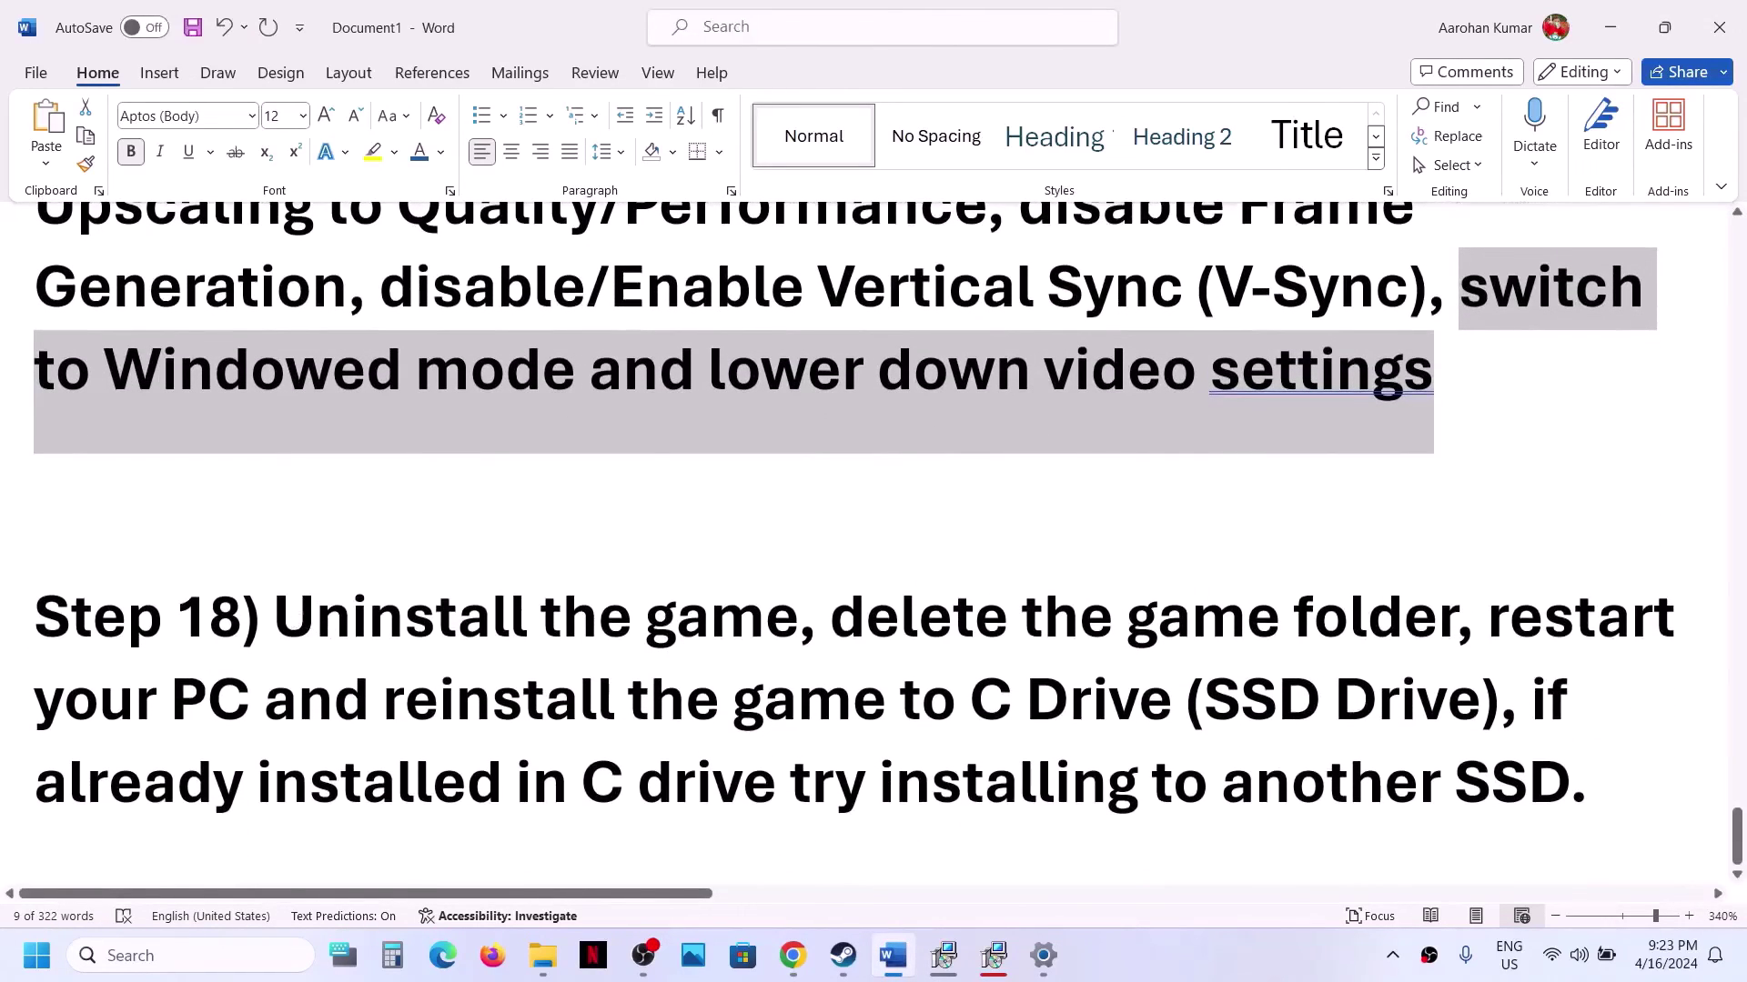
{"action": "left_click_drag", "start_coordinate": [275, 618], "coordinate": [1018, 620]}
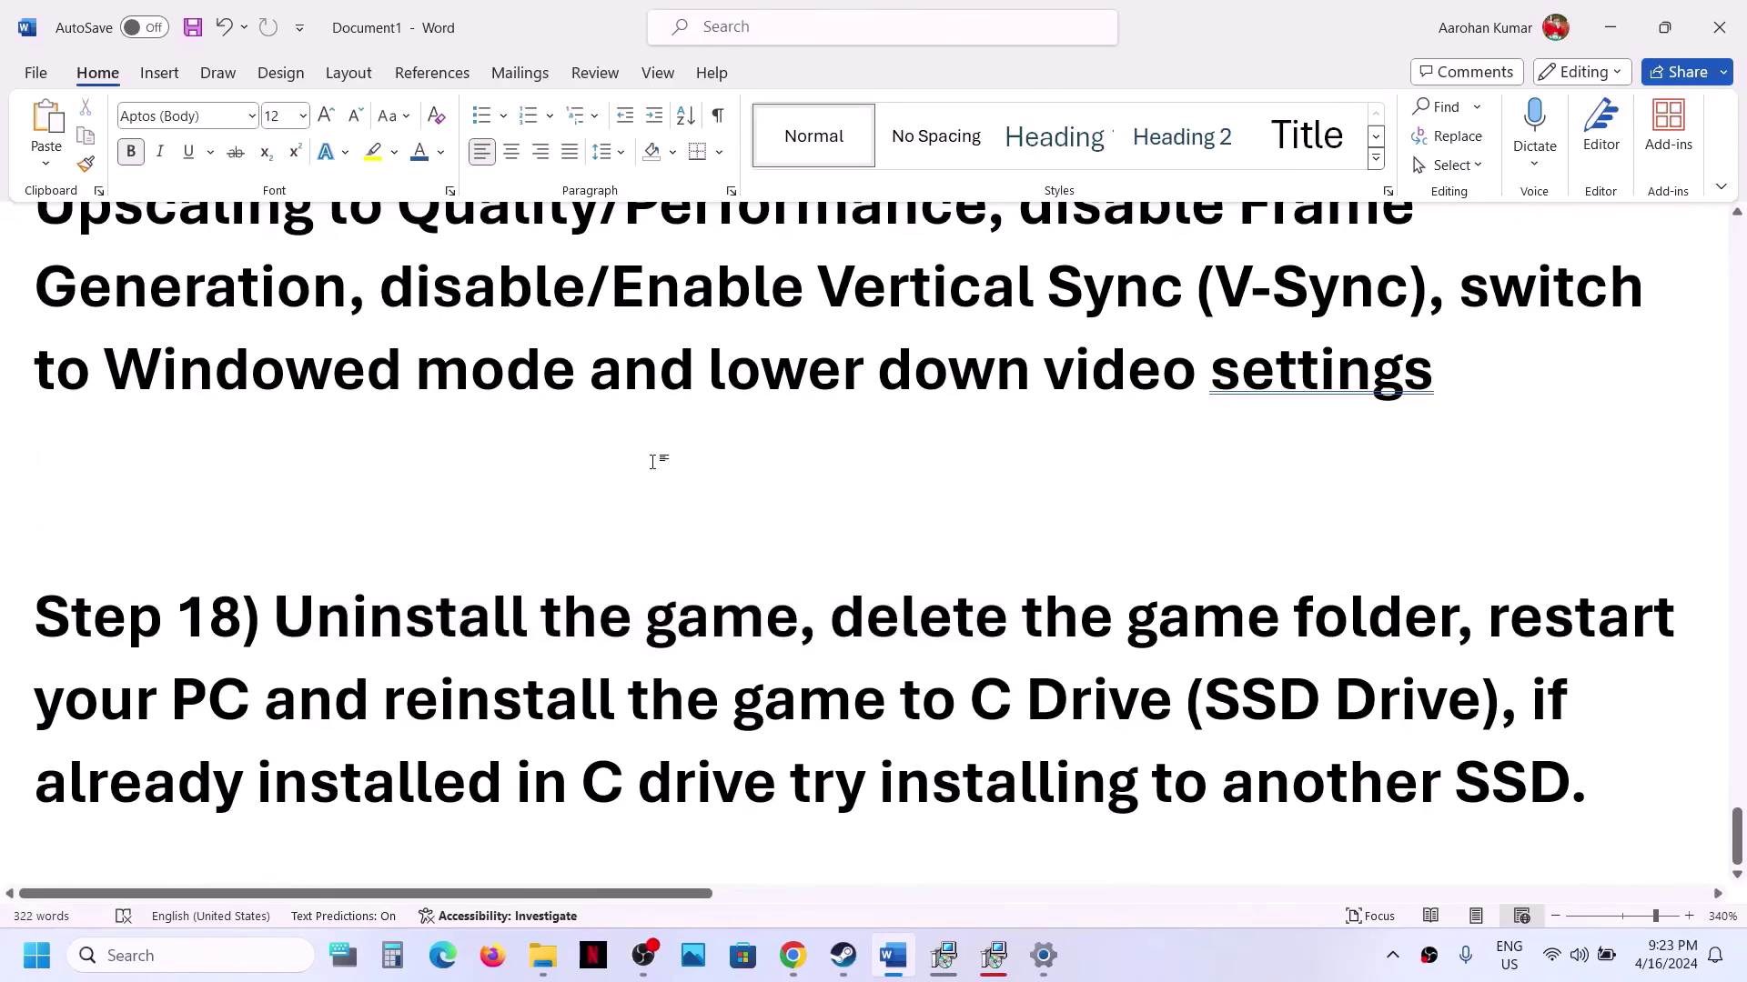
{"action": "type", "text": "Update "}
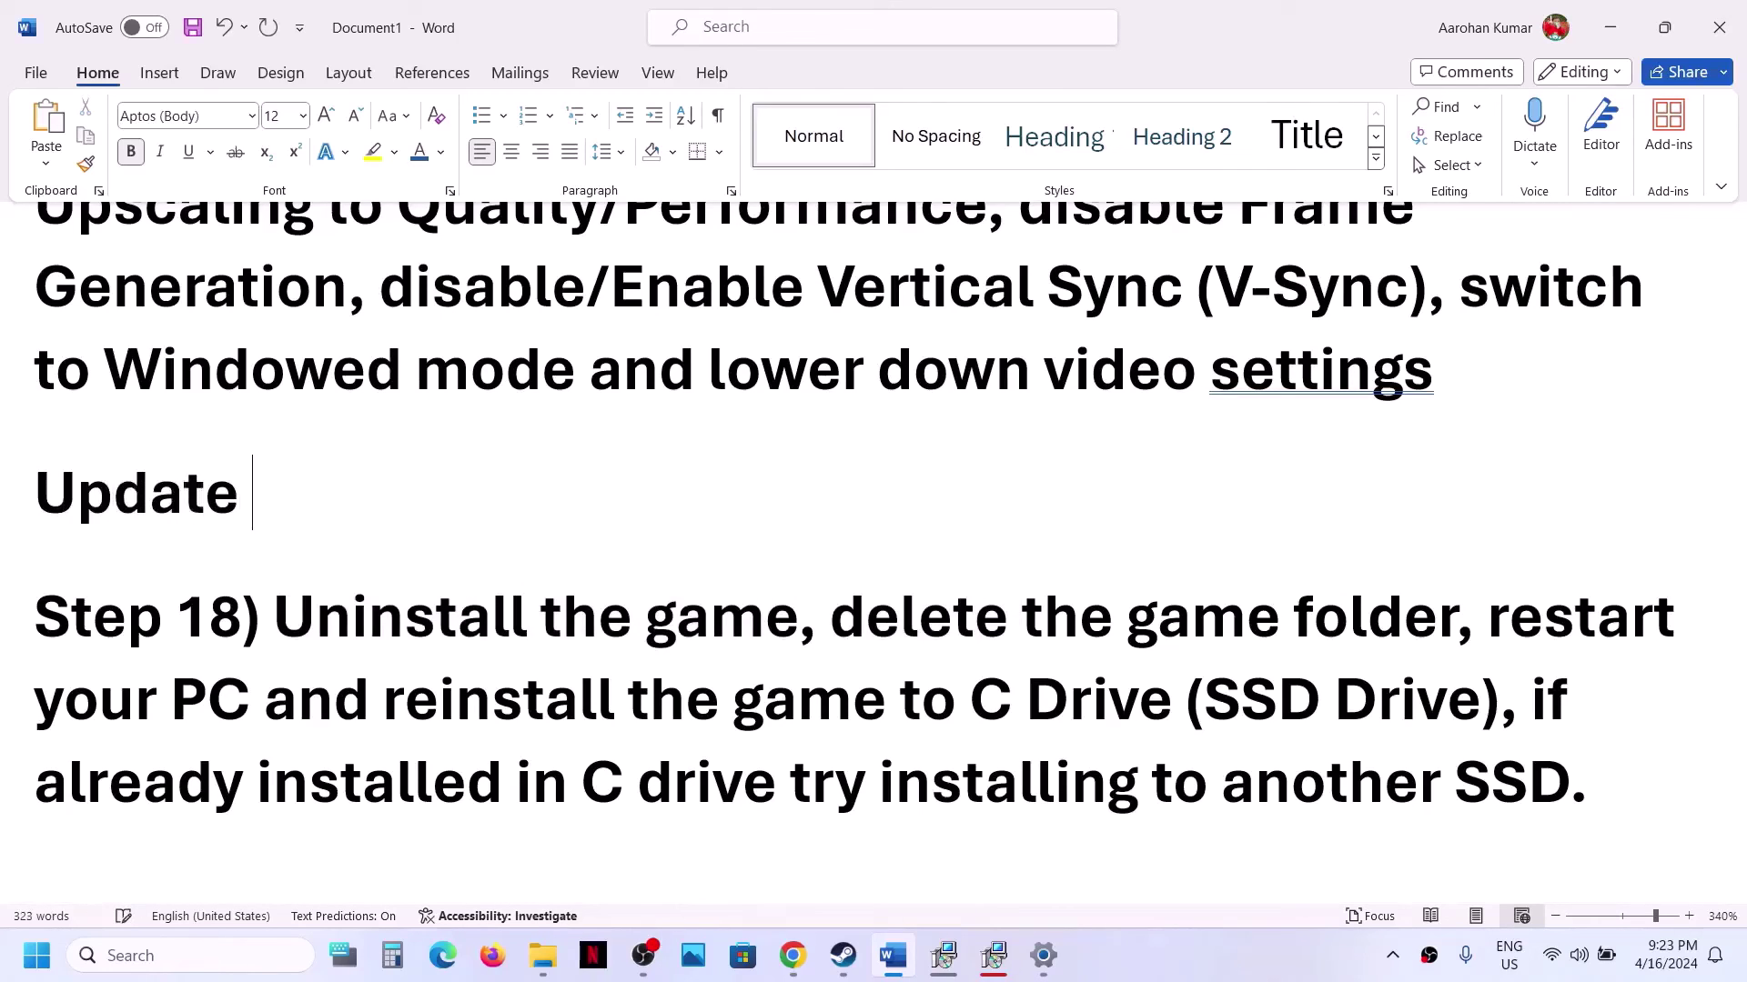
{"action": "type", "text": "BIOS"}
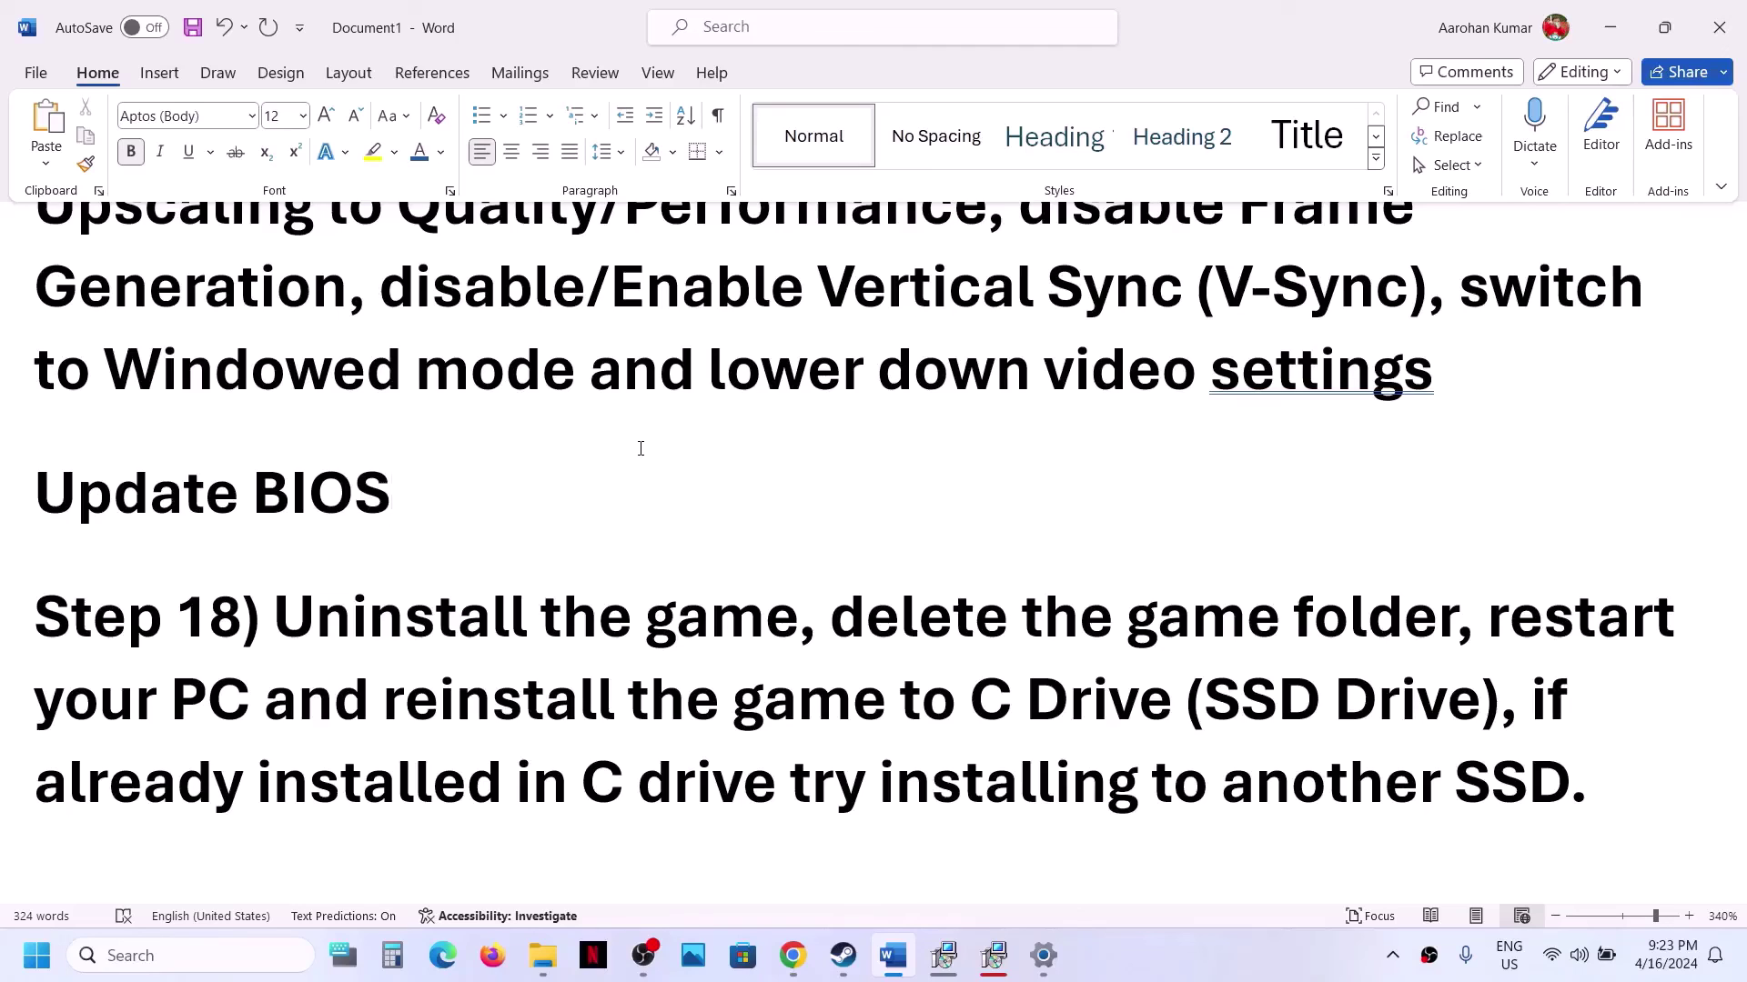
Check the battery's charging status in the Windows quick settings and return to the notes.
{"action": "left_click", "coordinate": [1580, 955]}
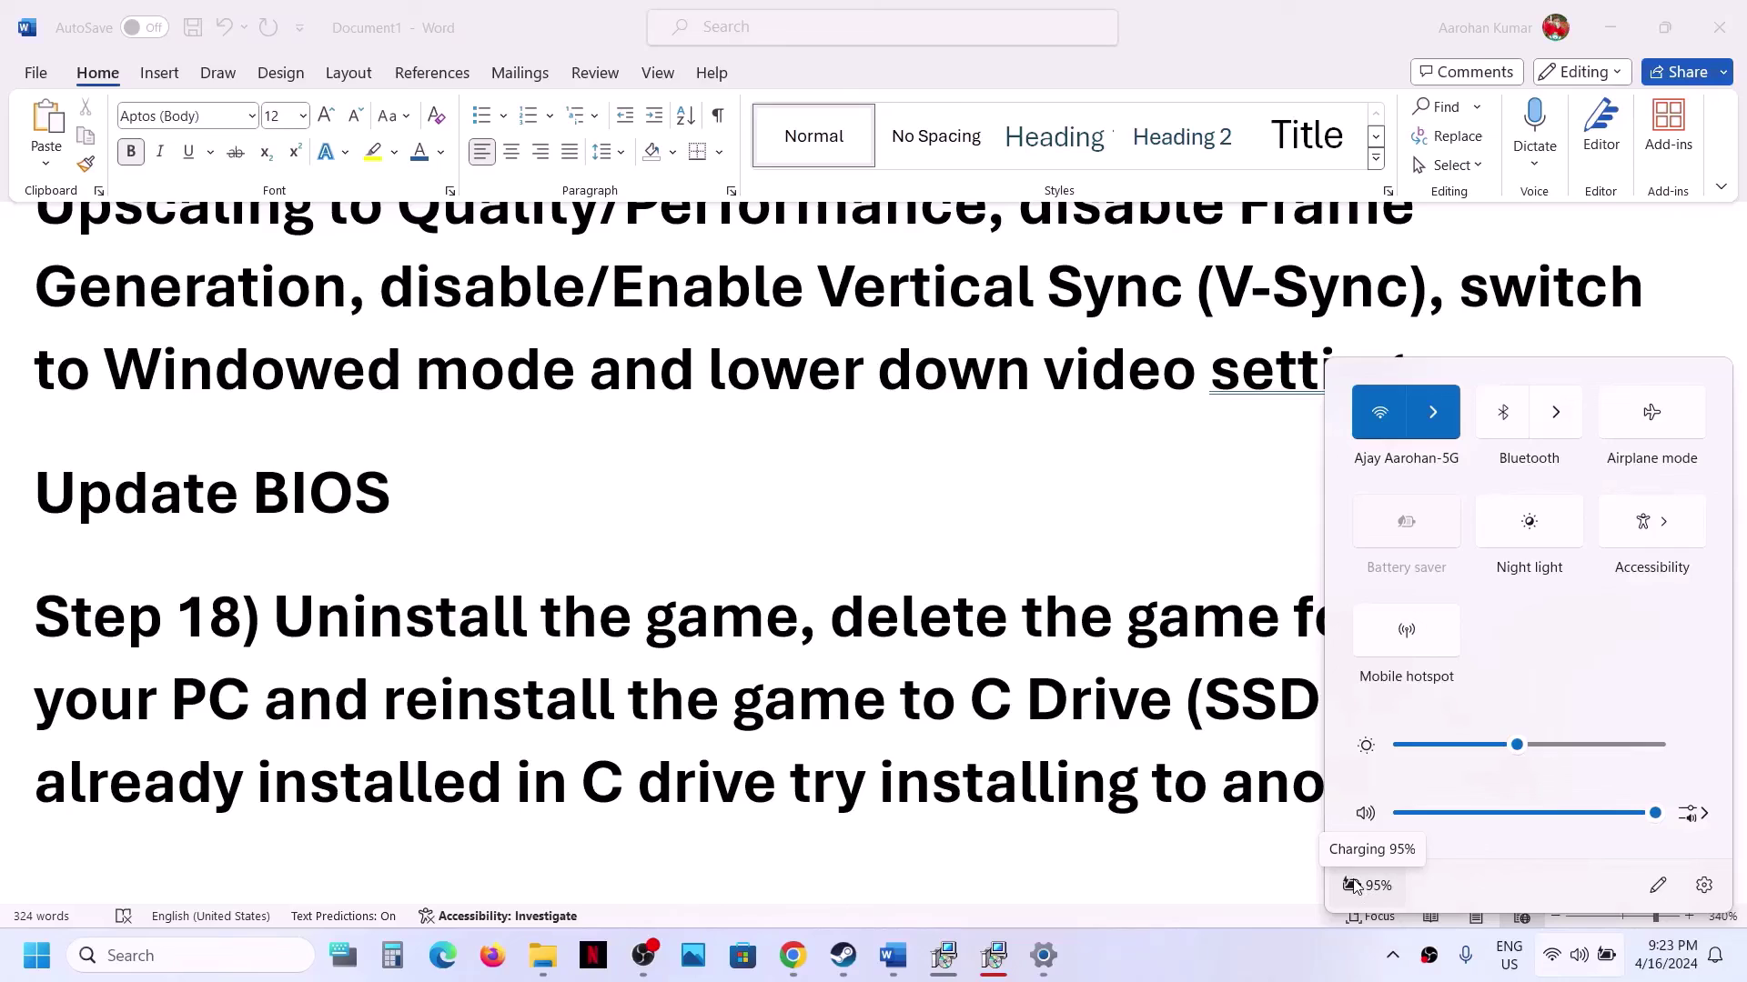
{"action": "left_click", "coordinate": [41, 957]}
{"action": "left_click", "coordinate": [1071, 732]}
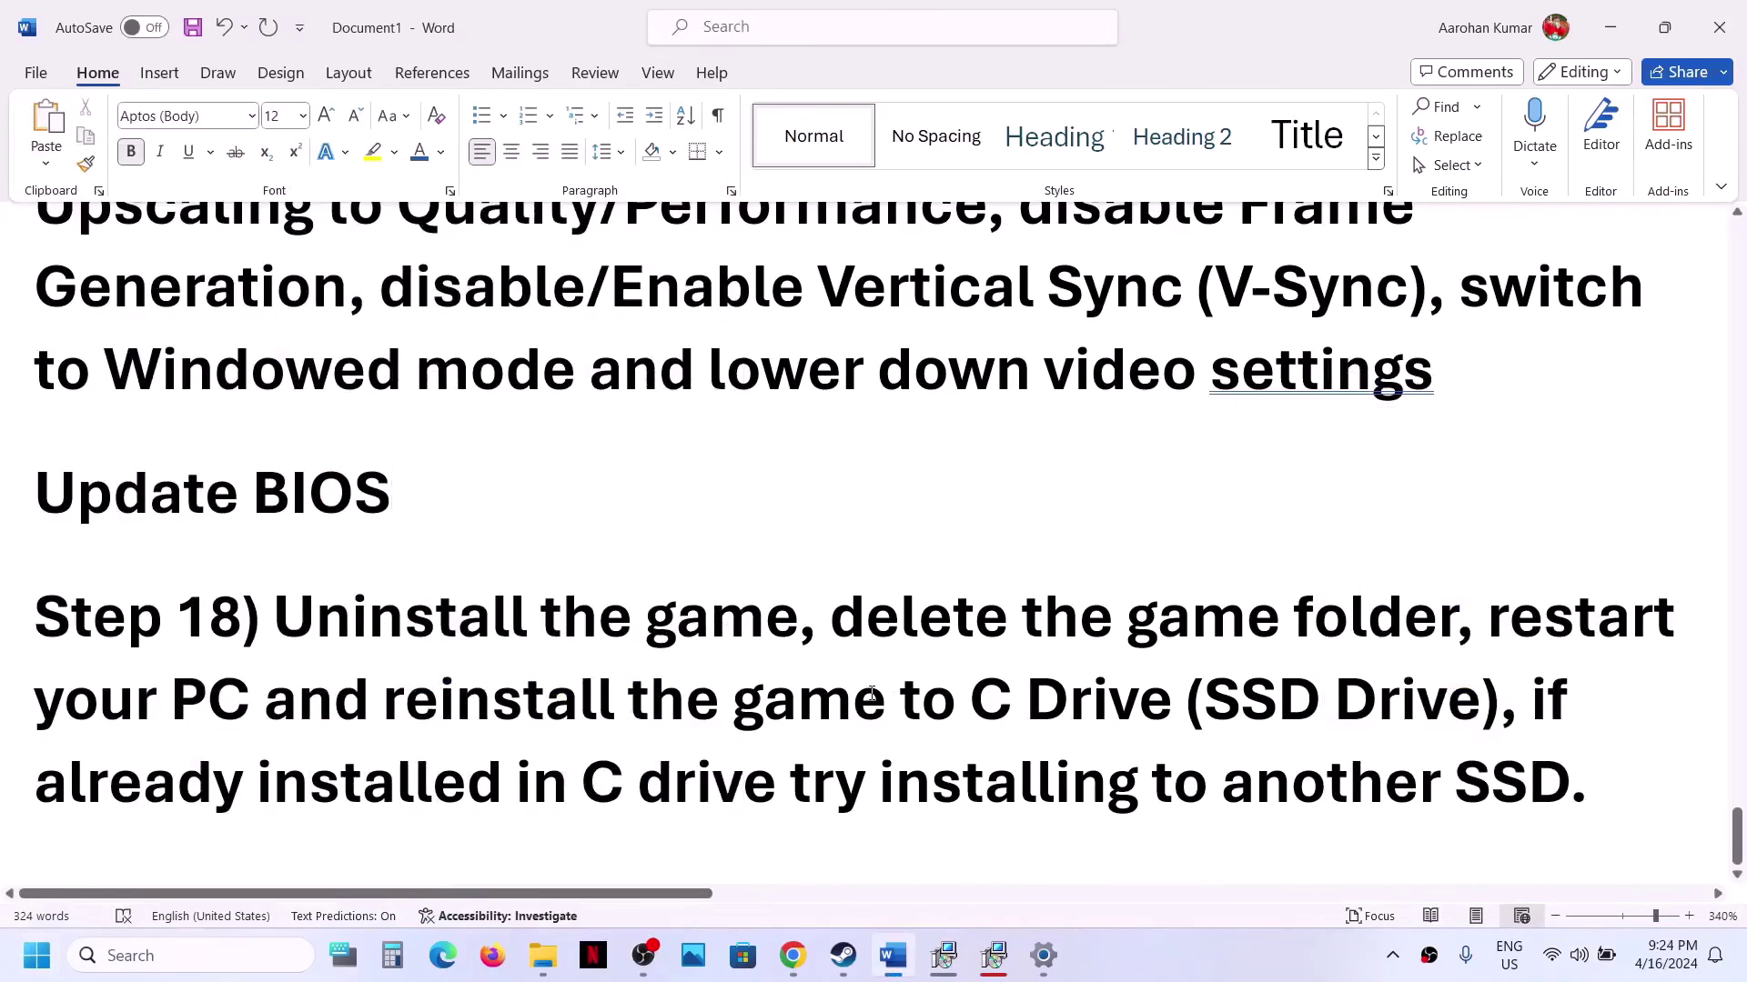
Read the start of Step 18 in the notes on uninstalling the game.
{"action": "left_click_drag", "start_coordinate": [275, 617], "coordinate": [1151, 782]}
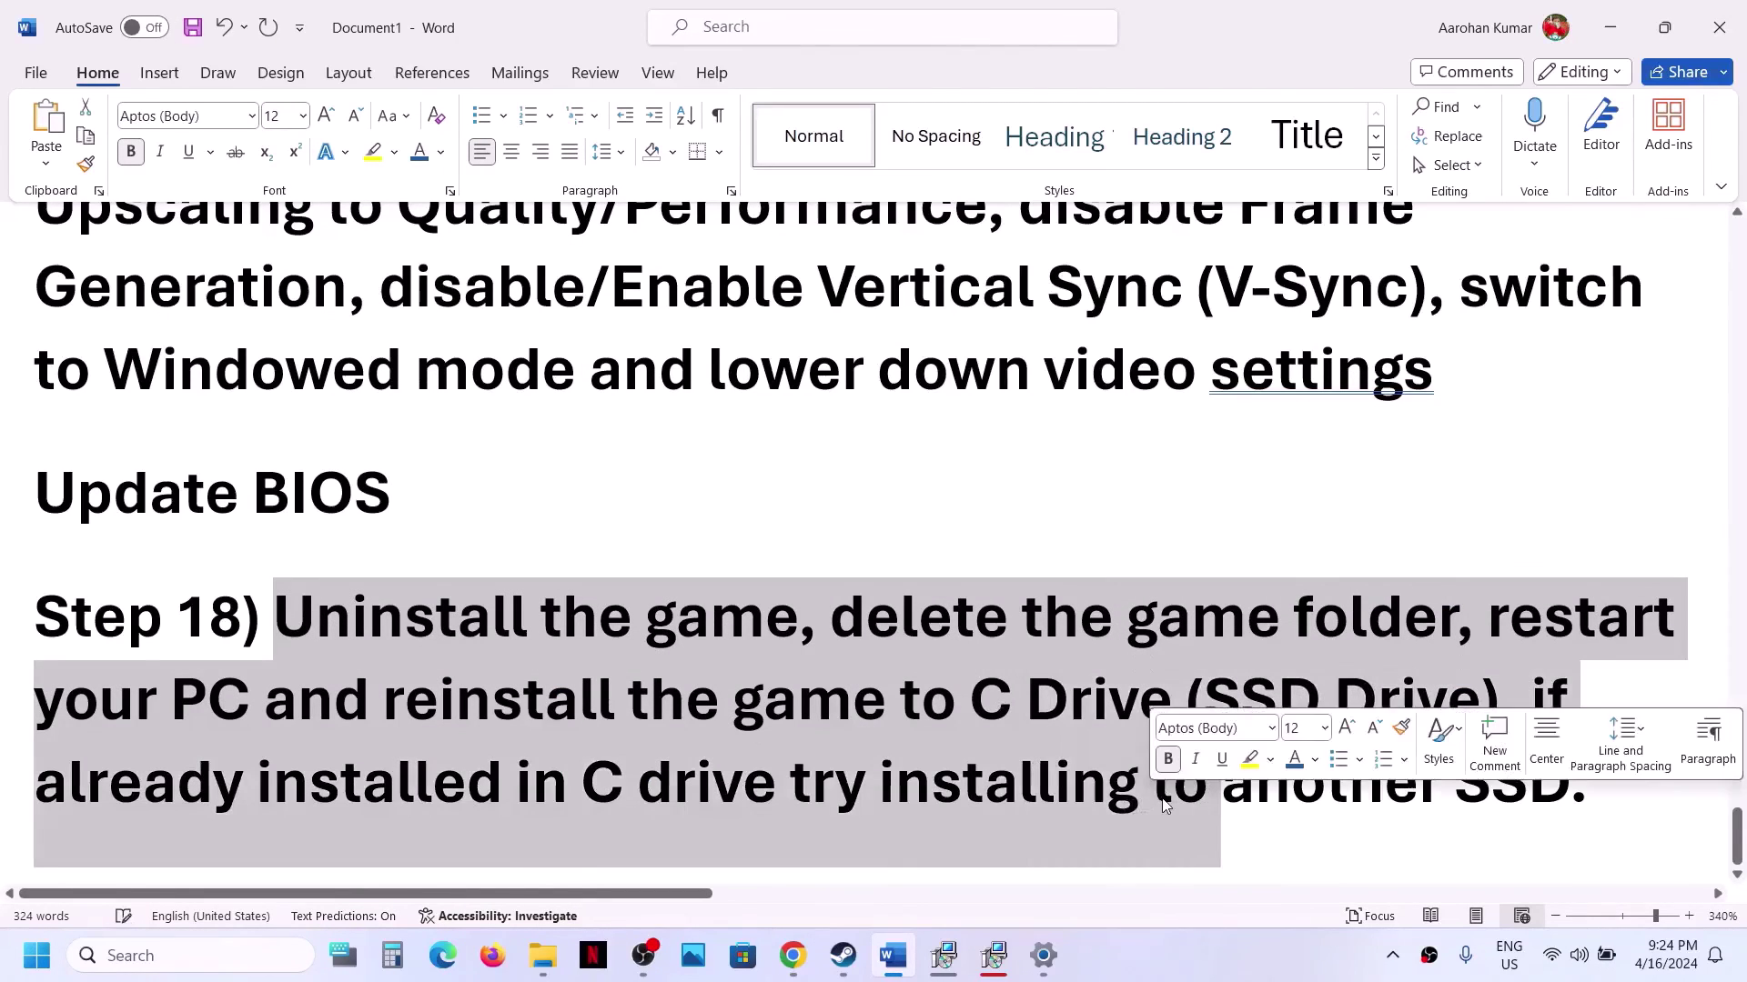
{"action": "left_click", "coordinate": [1173, 783]}
{"action": "left_click_drag", "start_coordinate": [308, 624], "coordinate": [796, 628]}
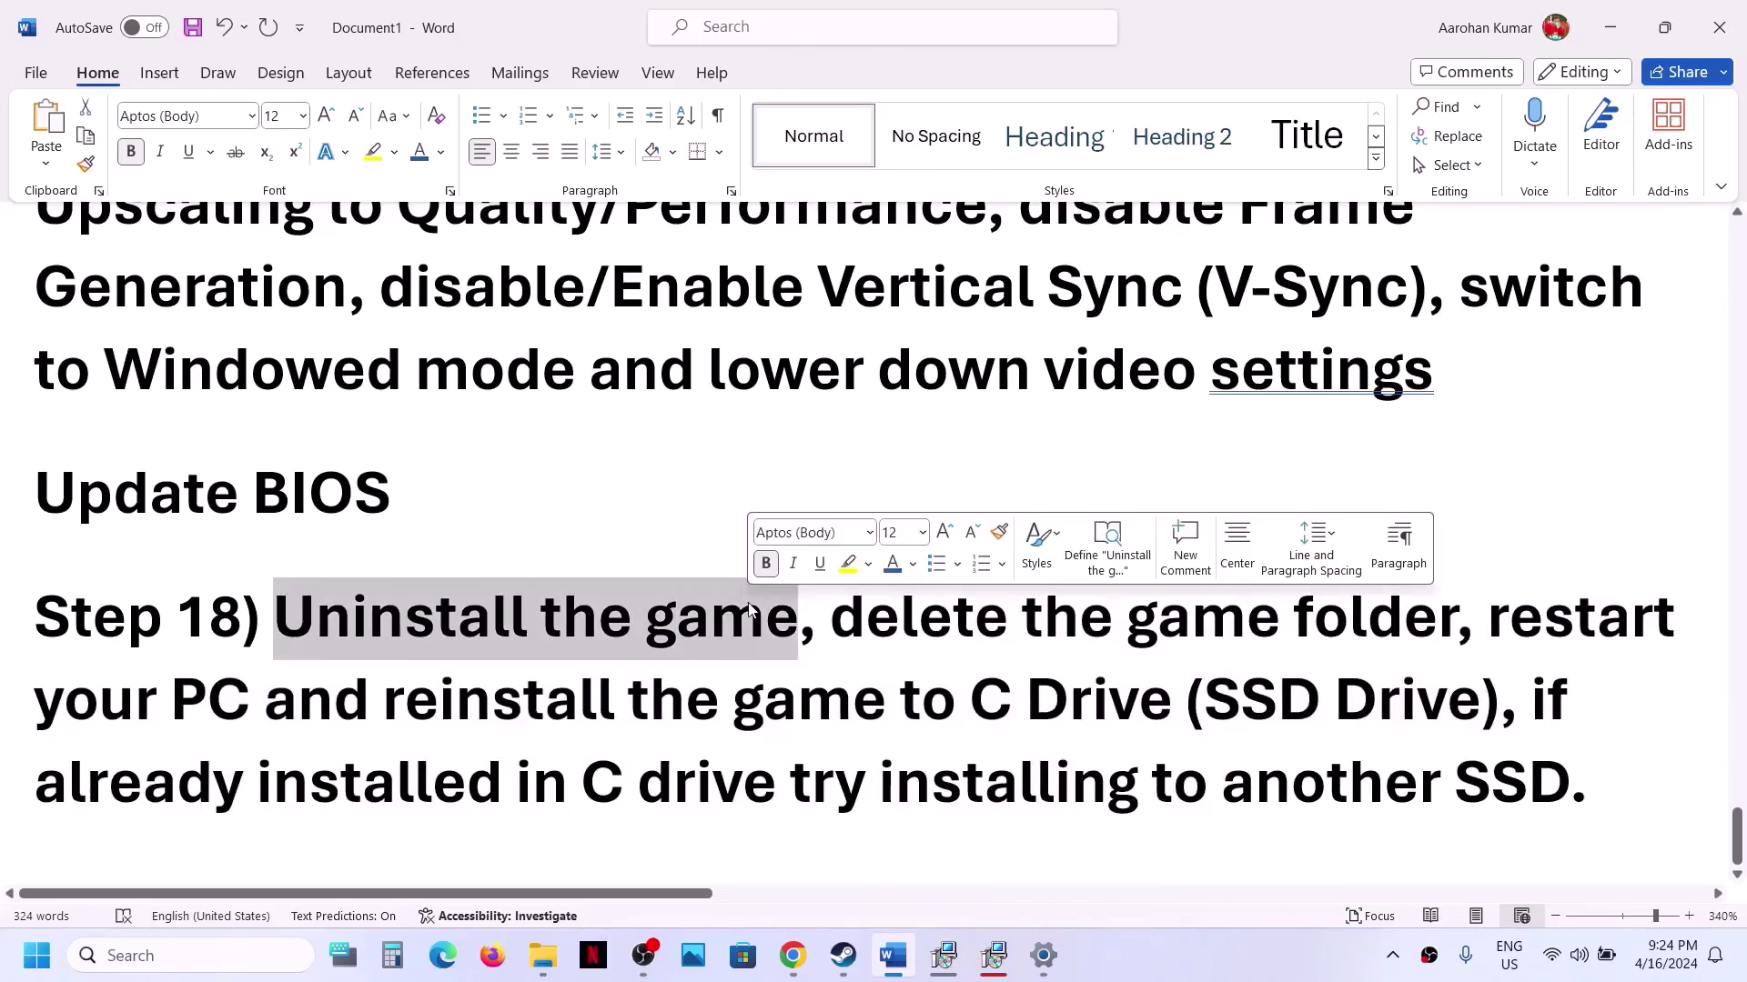
Switch to Steam, look at the Uninstall option for Frostpunk 2 without uninstalling it, and return to the Word notes.
{"action": "left_click", "coordinate": [869, 969]}
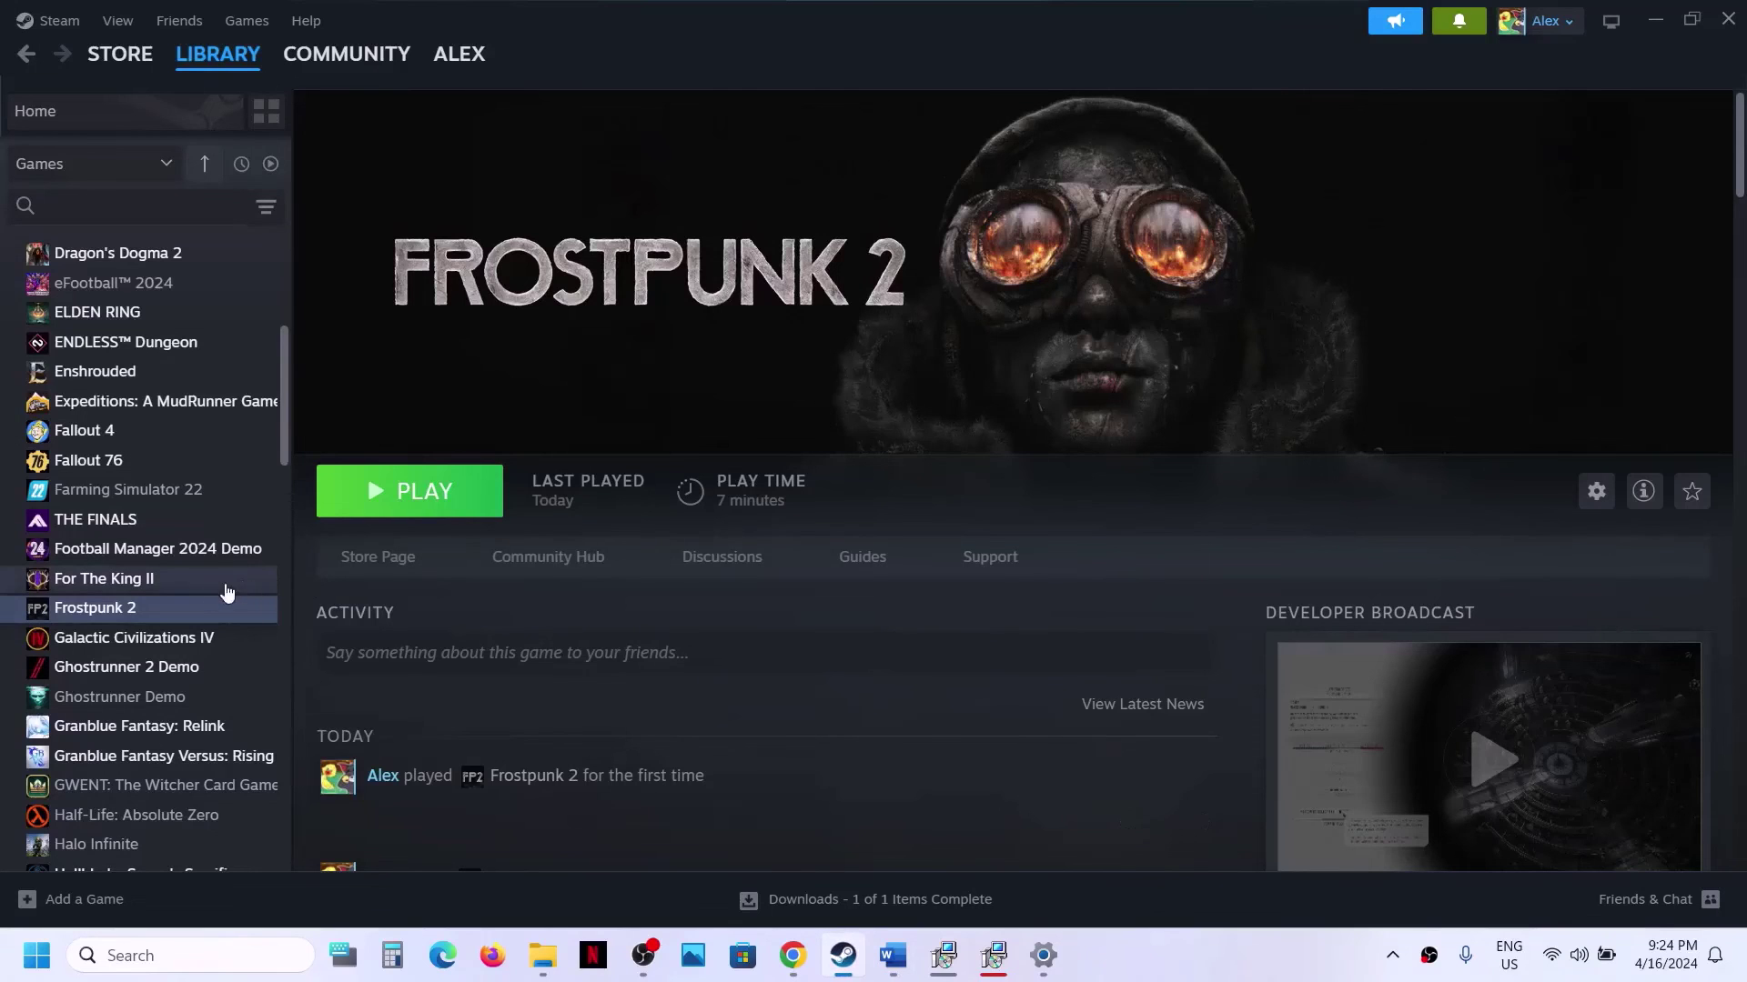
{"action": "right_click", "coordinate": [195, 609]}
{"action": "mouse_move", "coordinate": [285, 736]}
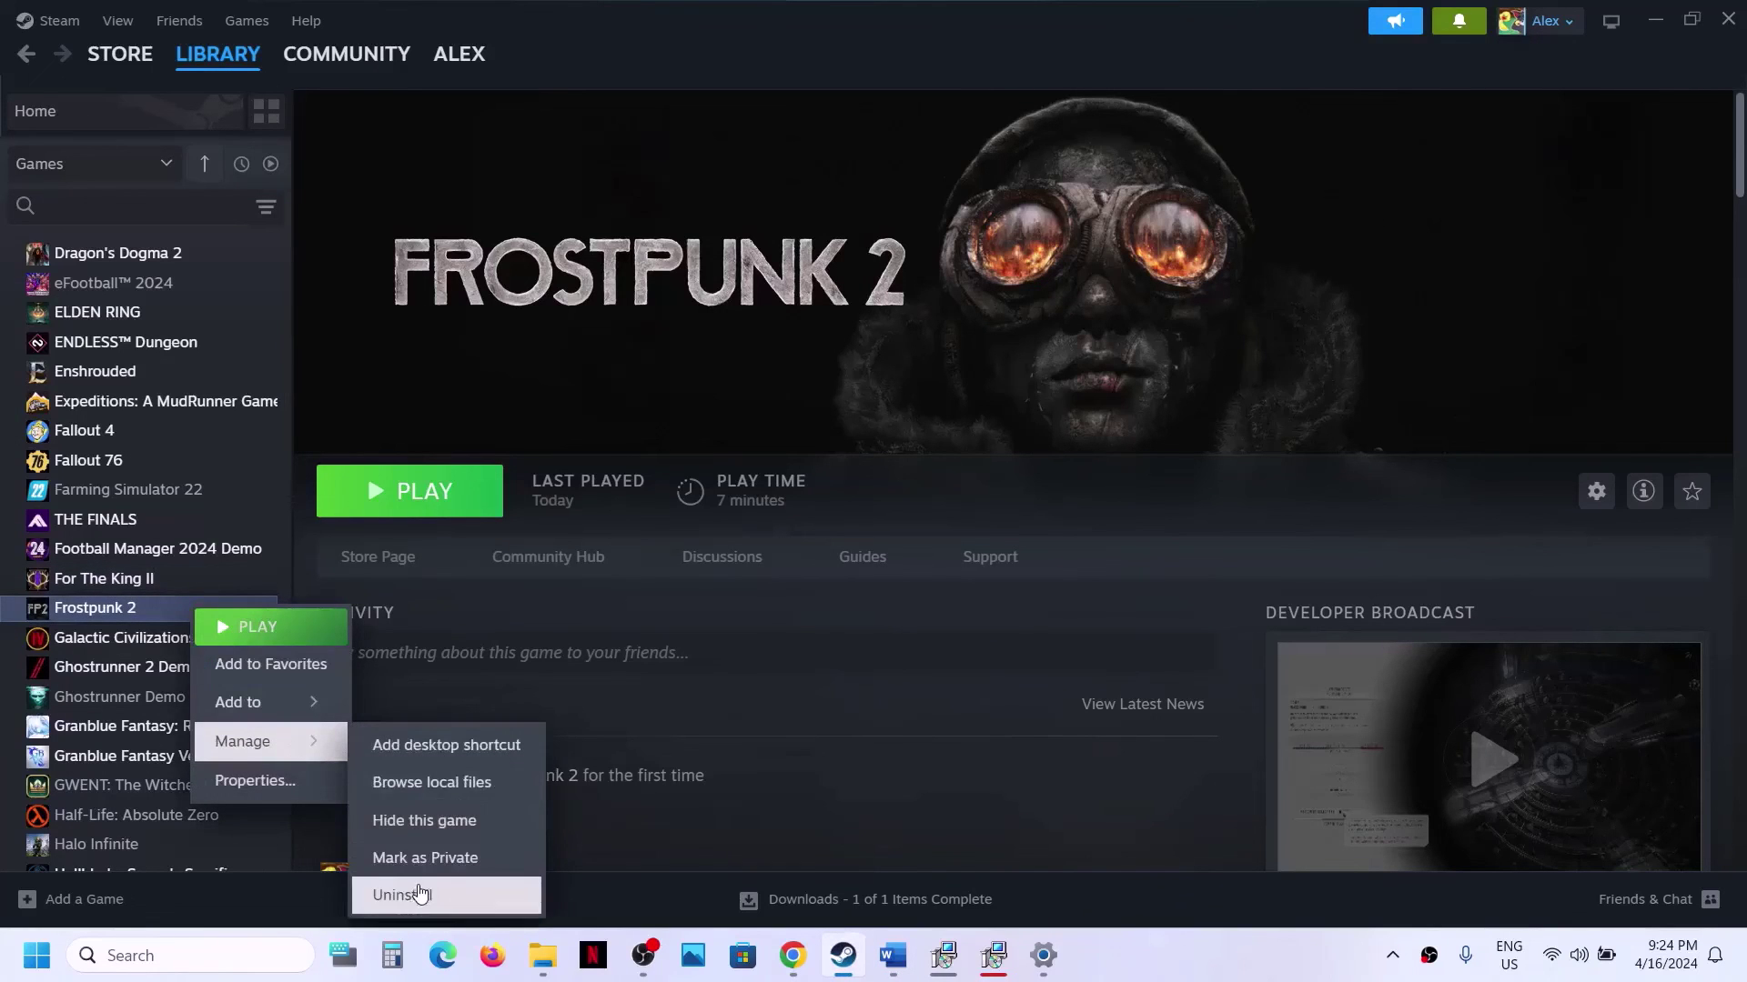
{"action": "left_click", "coordinate": [937, 528]}
{"action": "left_click", "coordinate": [891, 957]}
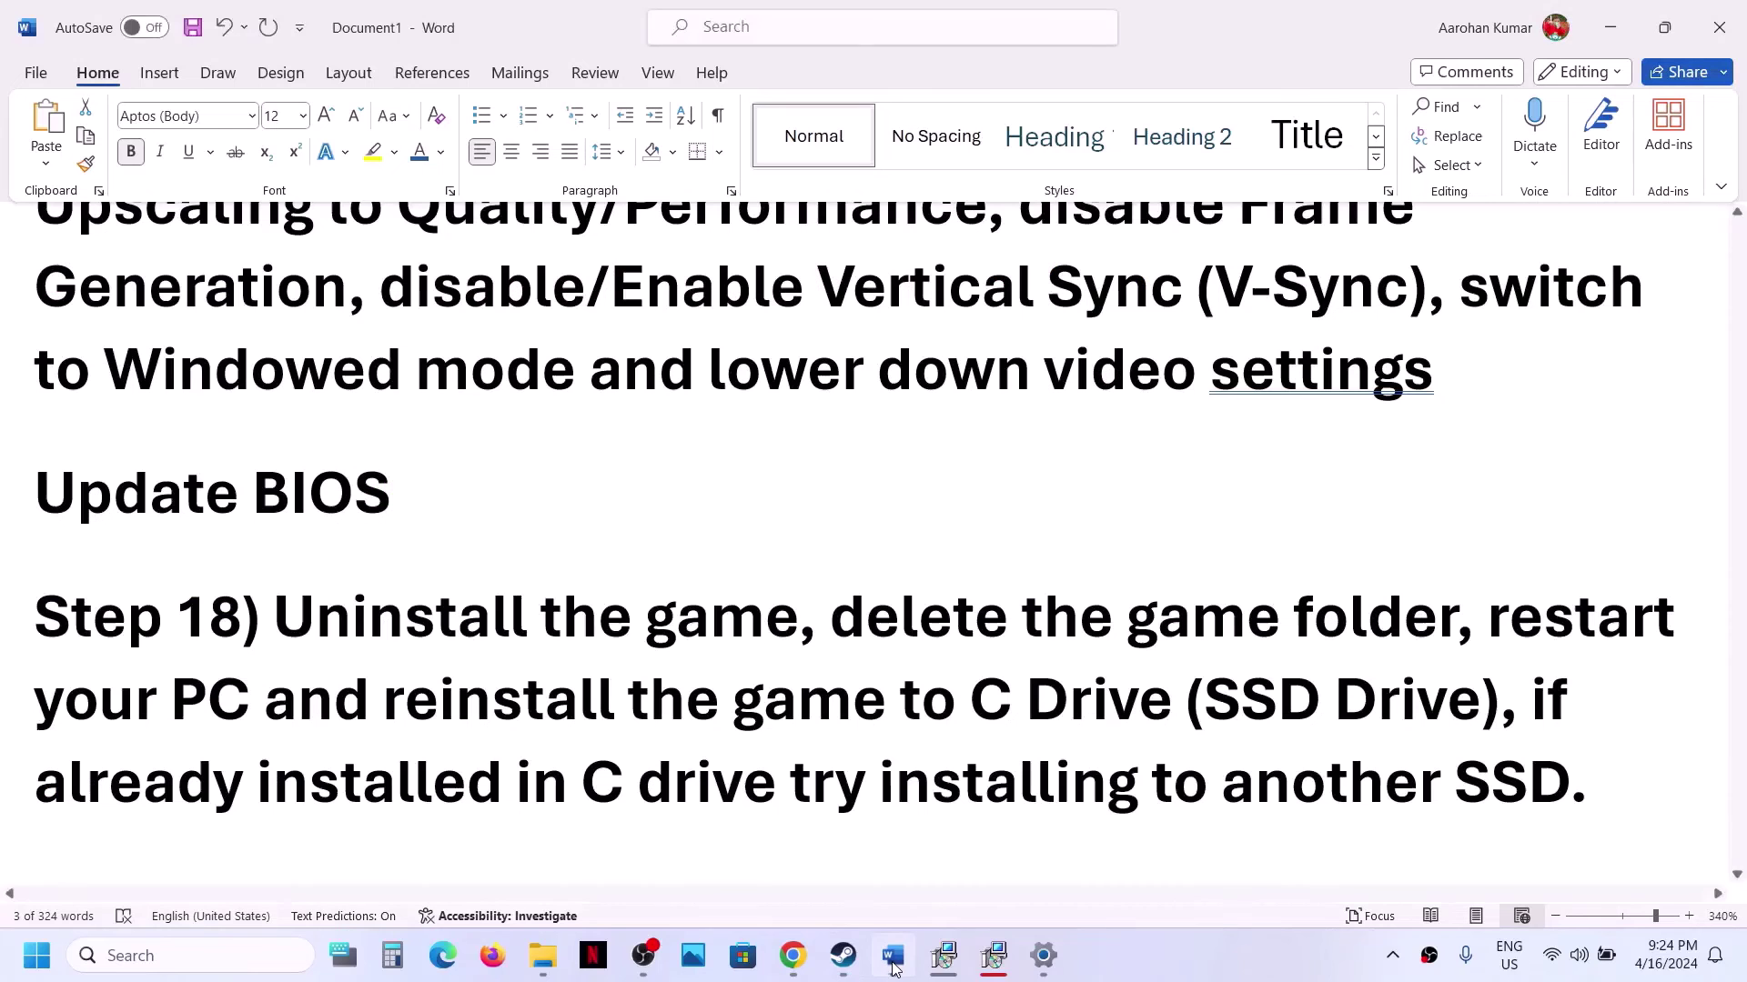
Read the rest of Step 18 on deleting the game folder, restarting and reinstalling to an SSD, and minimize Word.
{"action": "left_click_drag", "start_coordinate": [830, 619], "coordinate": [1273, 628]}
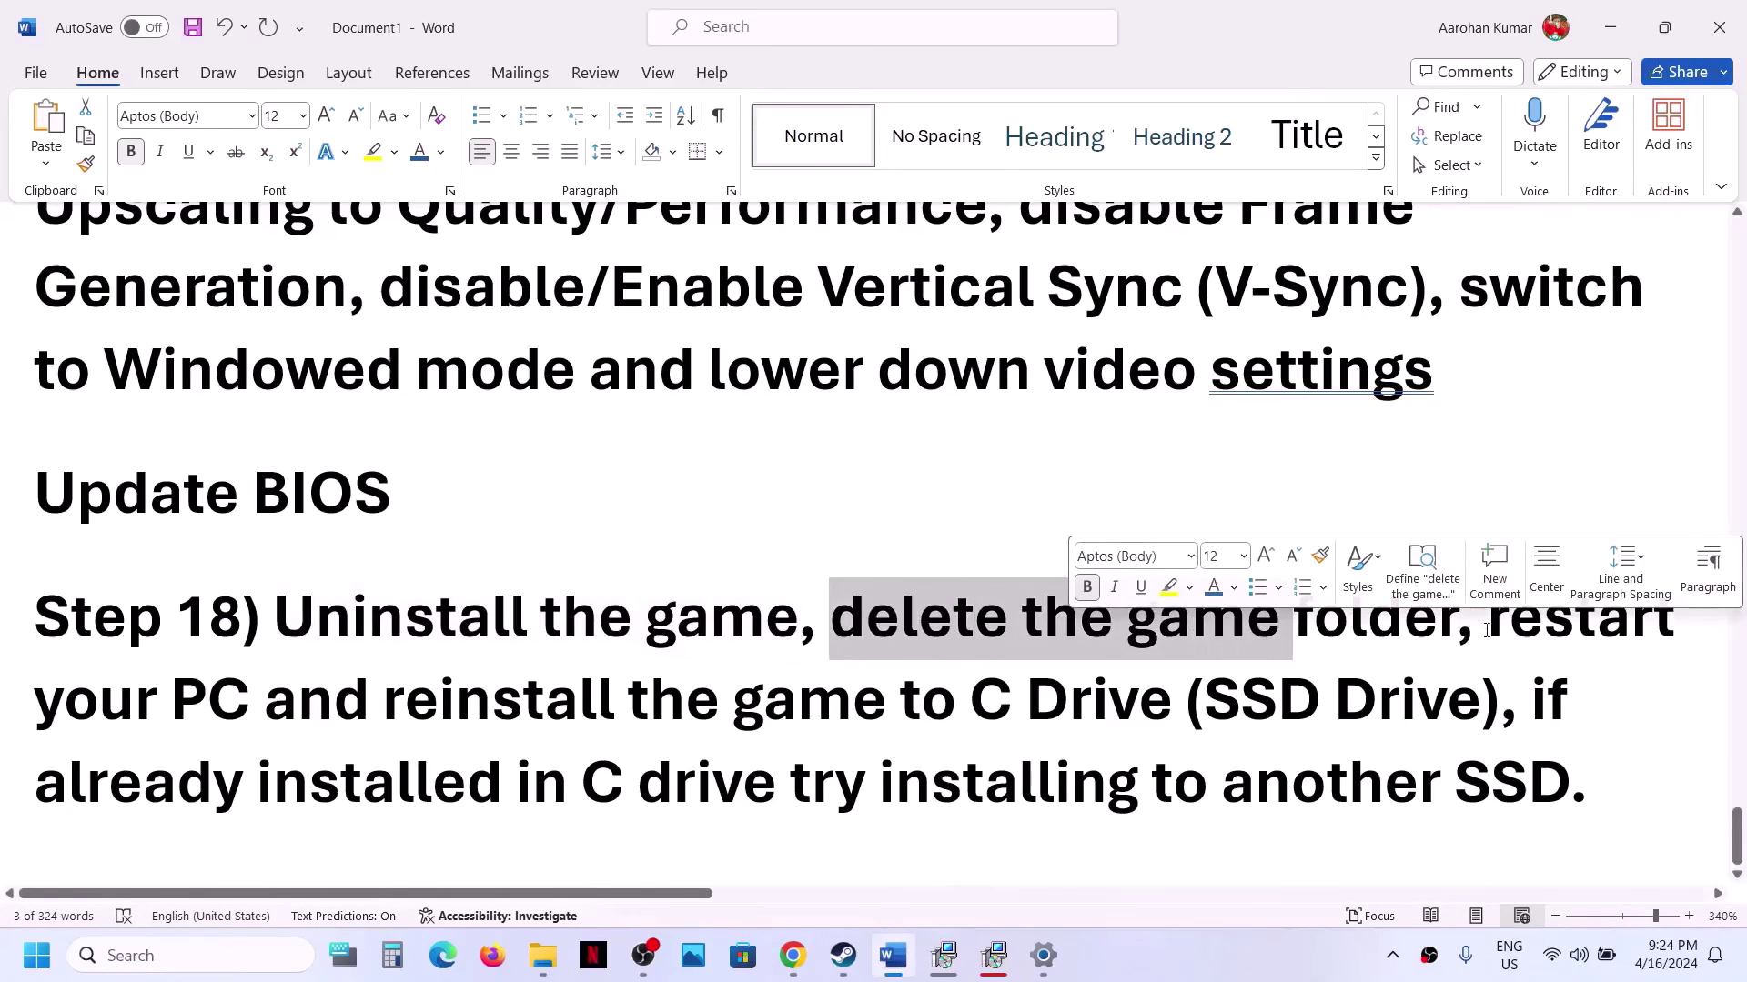
{"action": "left_click_drag", "start_coordinate": [1489, 628], "coordinate": [1114, 699]}
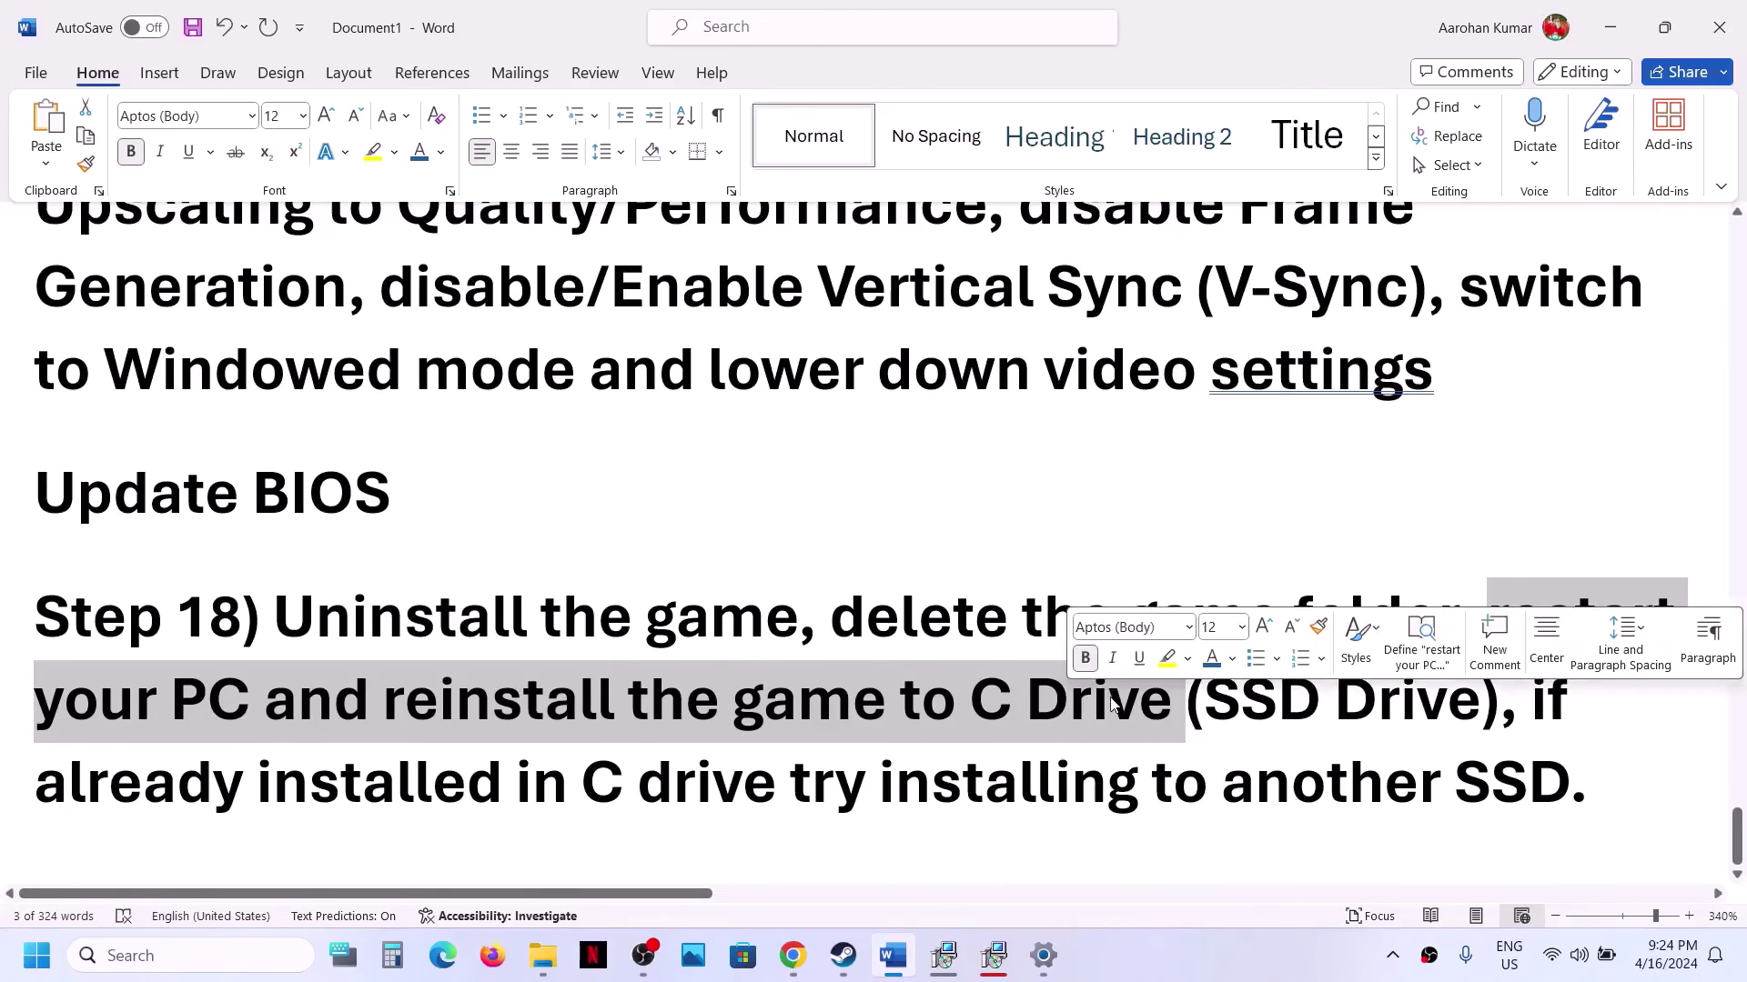
{"action": "left_click", "coordinate": [1135, 717]}
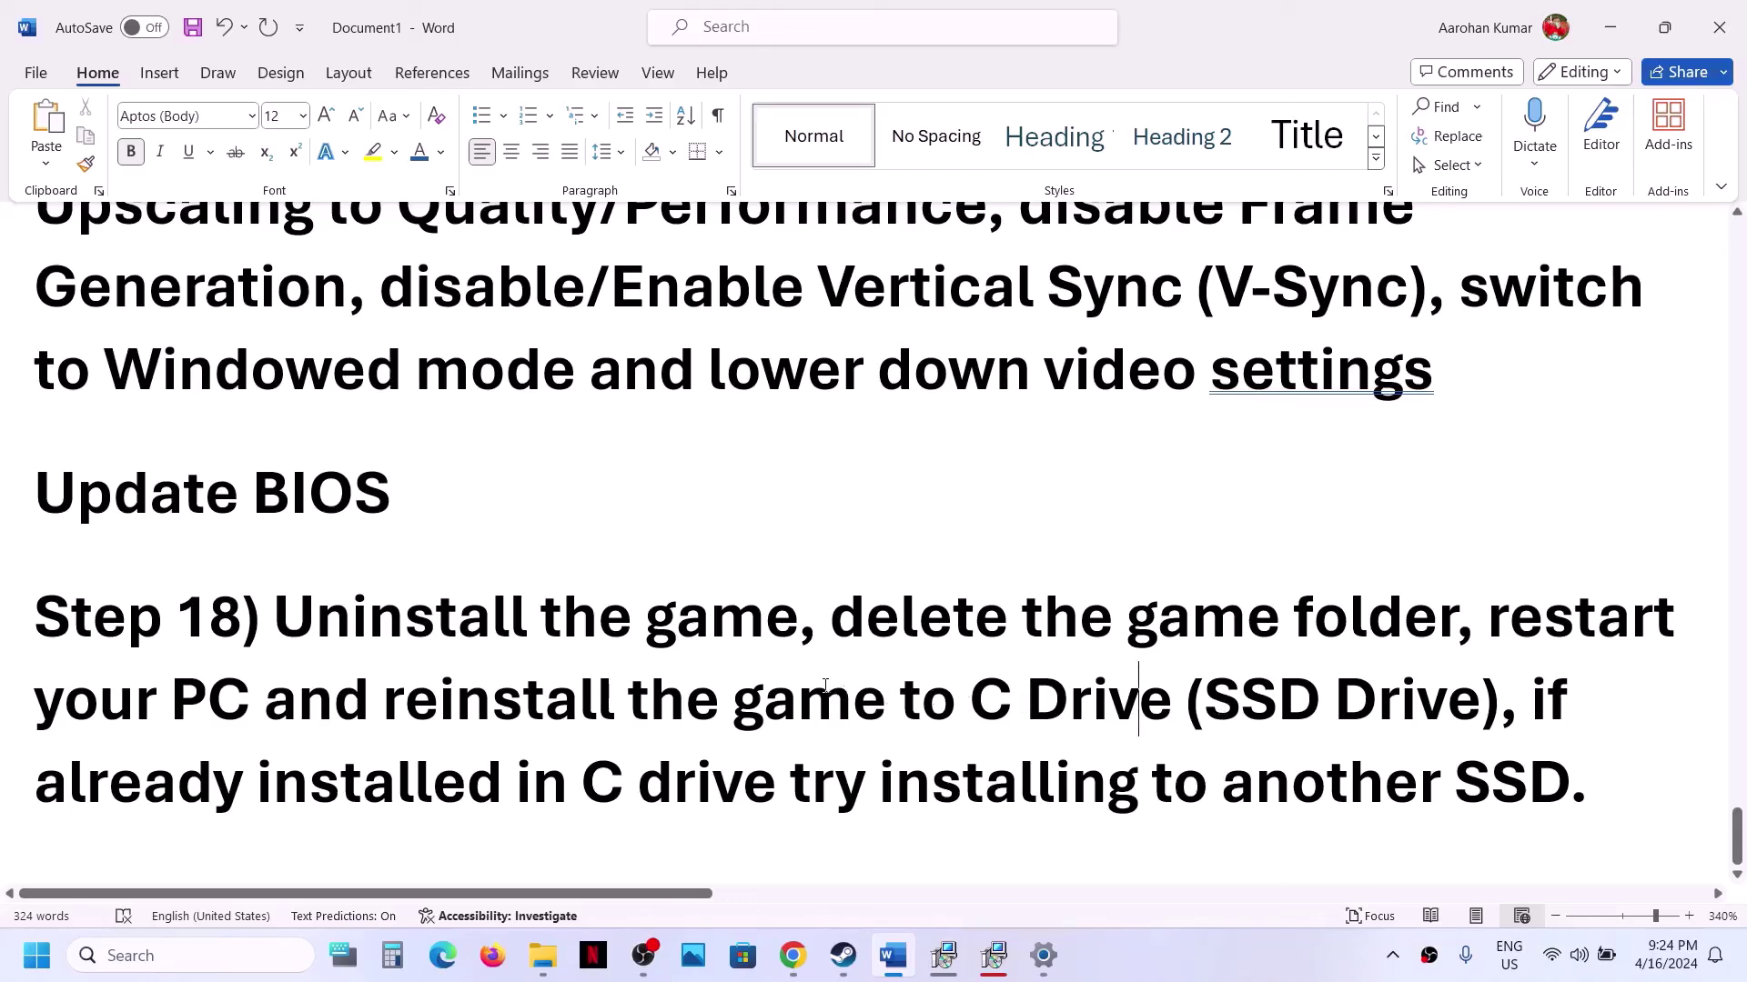
{"action": "left_click_drag", "start_coordinate": [827, 697], "coordinate": [1152, 710]}
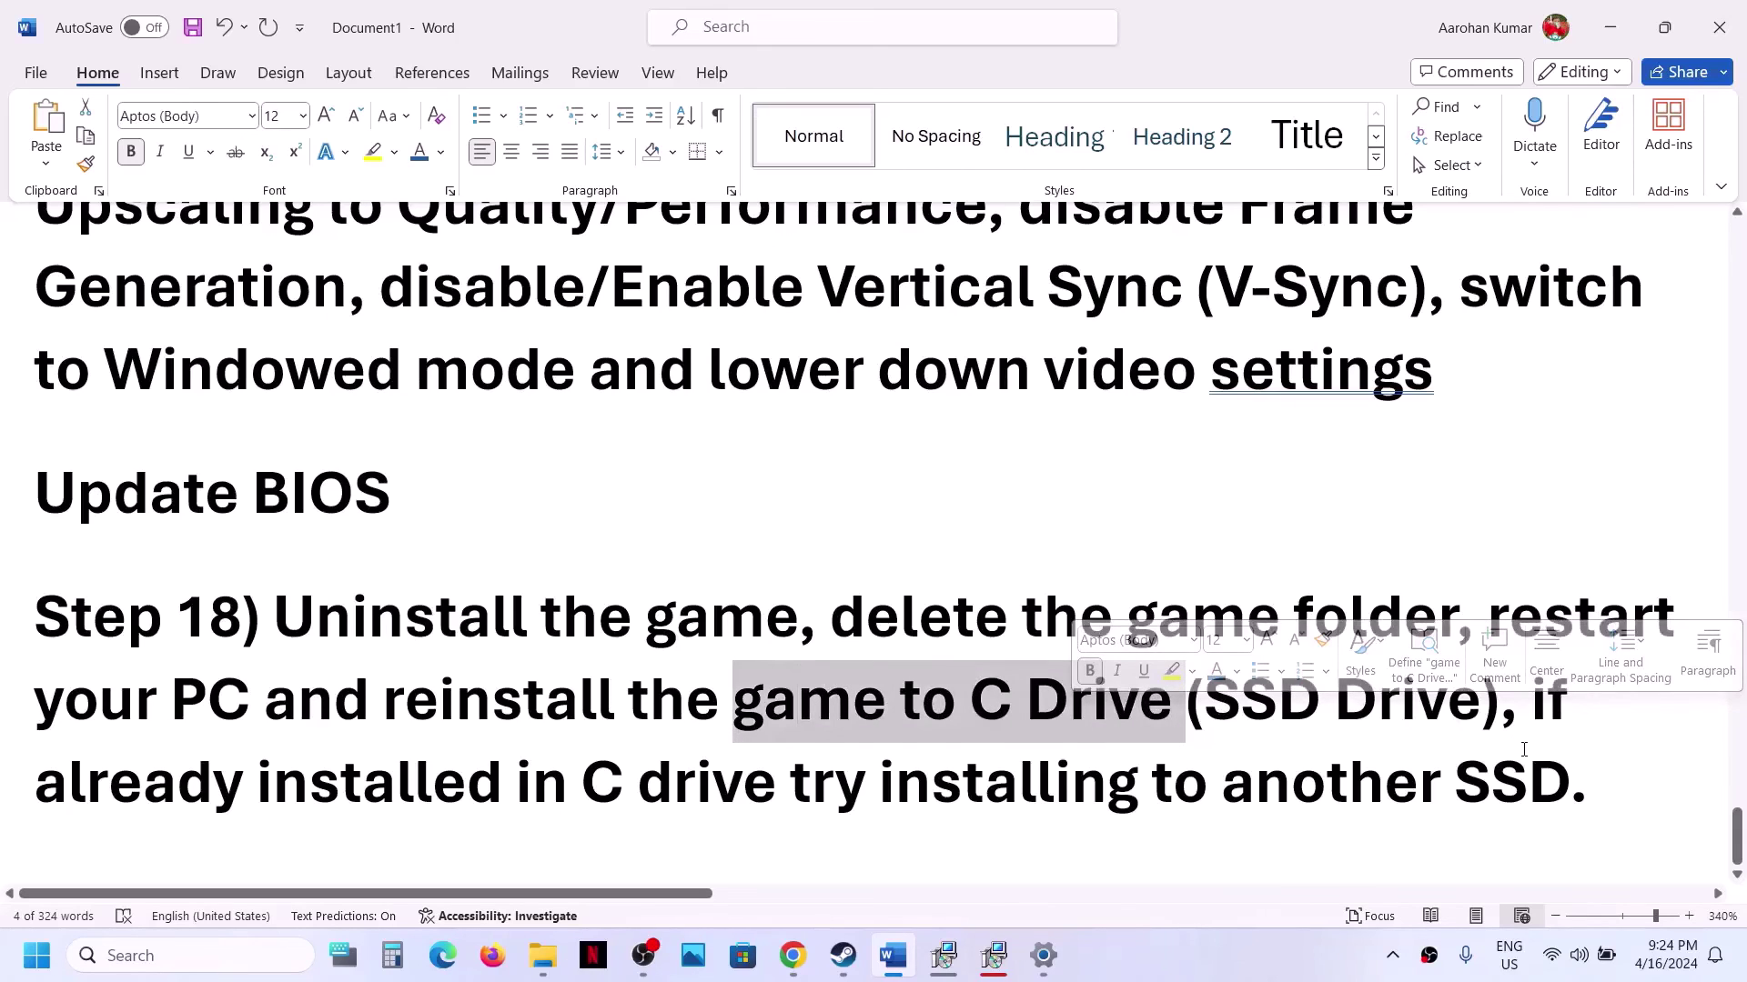
{"action": "left_click_drag", "start_coordinate": [1529, 715], "coordinate": [1567, 802]}
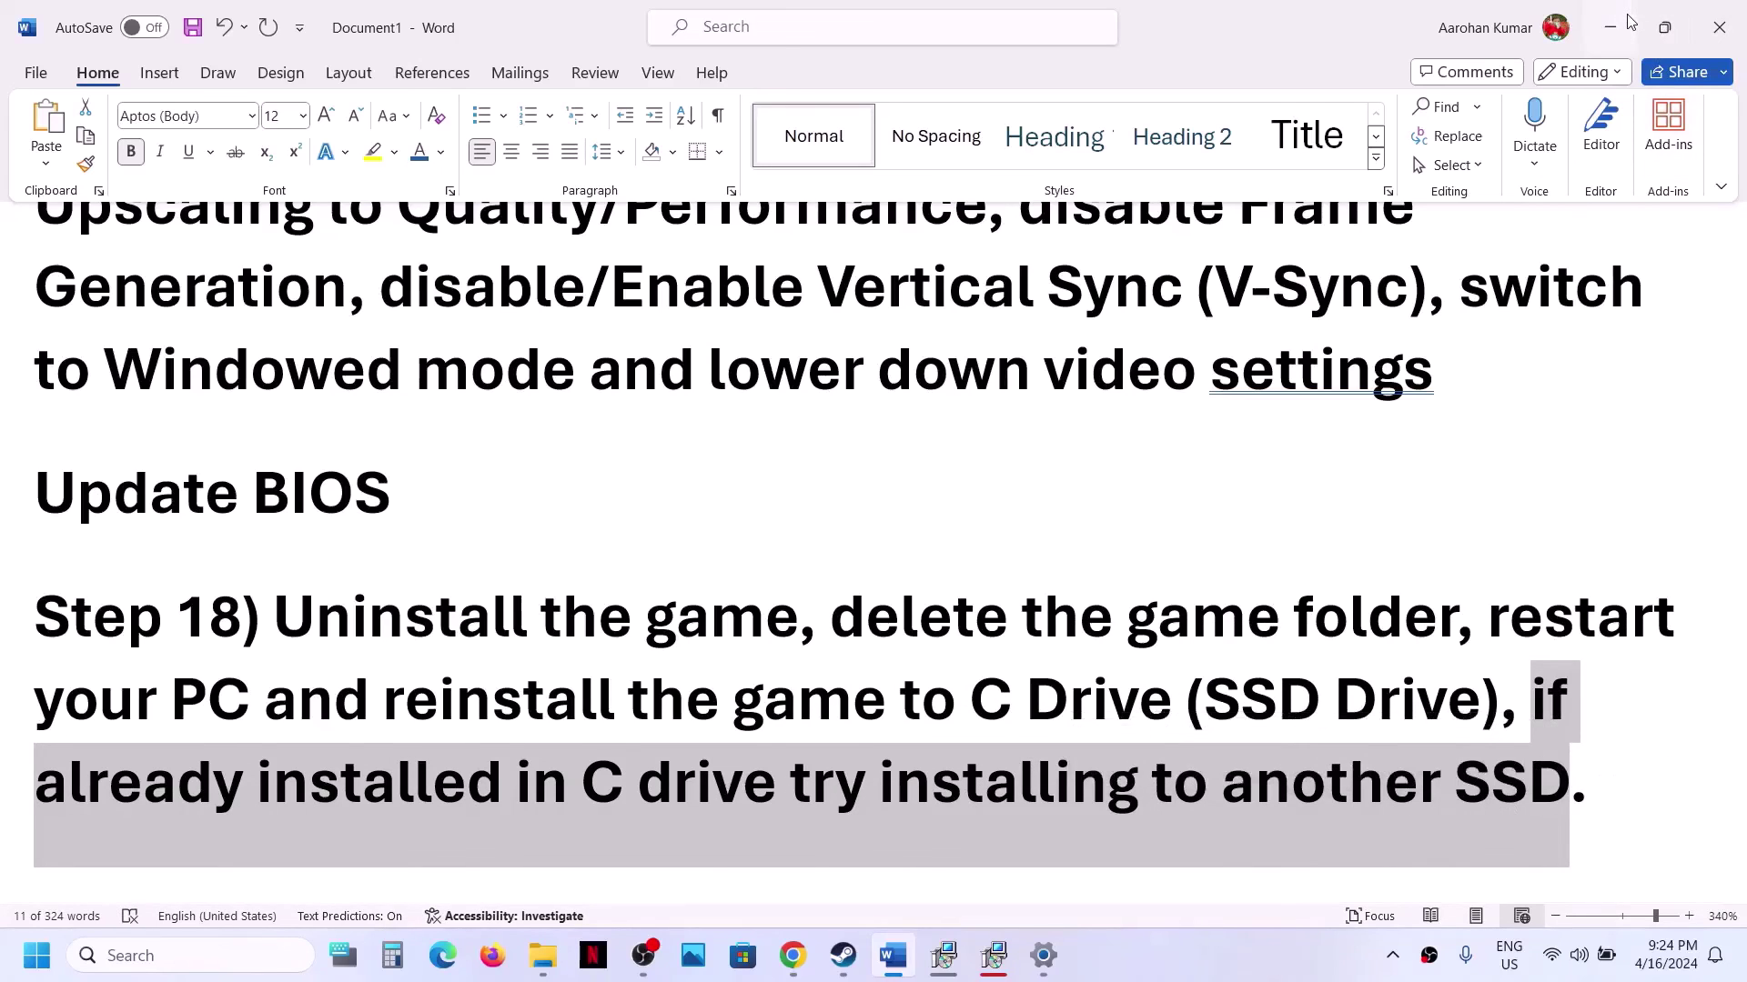
{"action": "left_click", "coordinate": [1629, 22]}
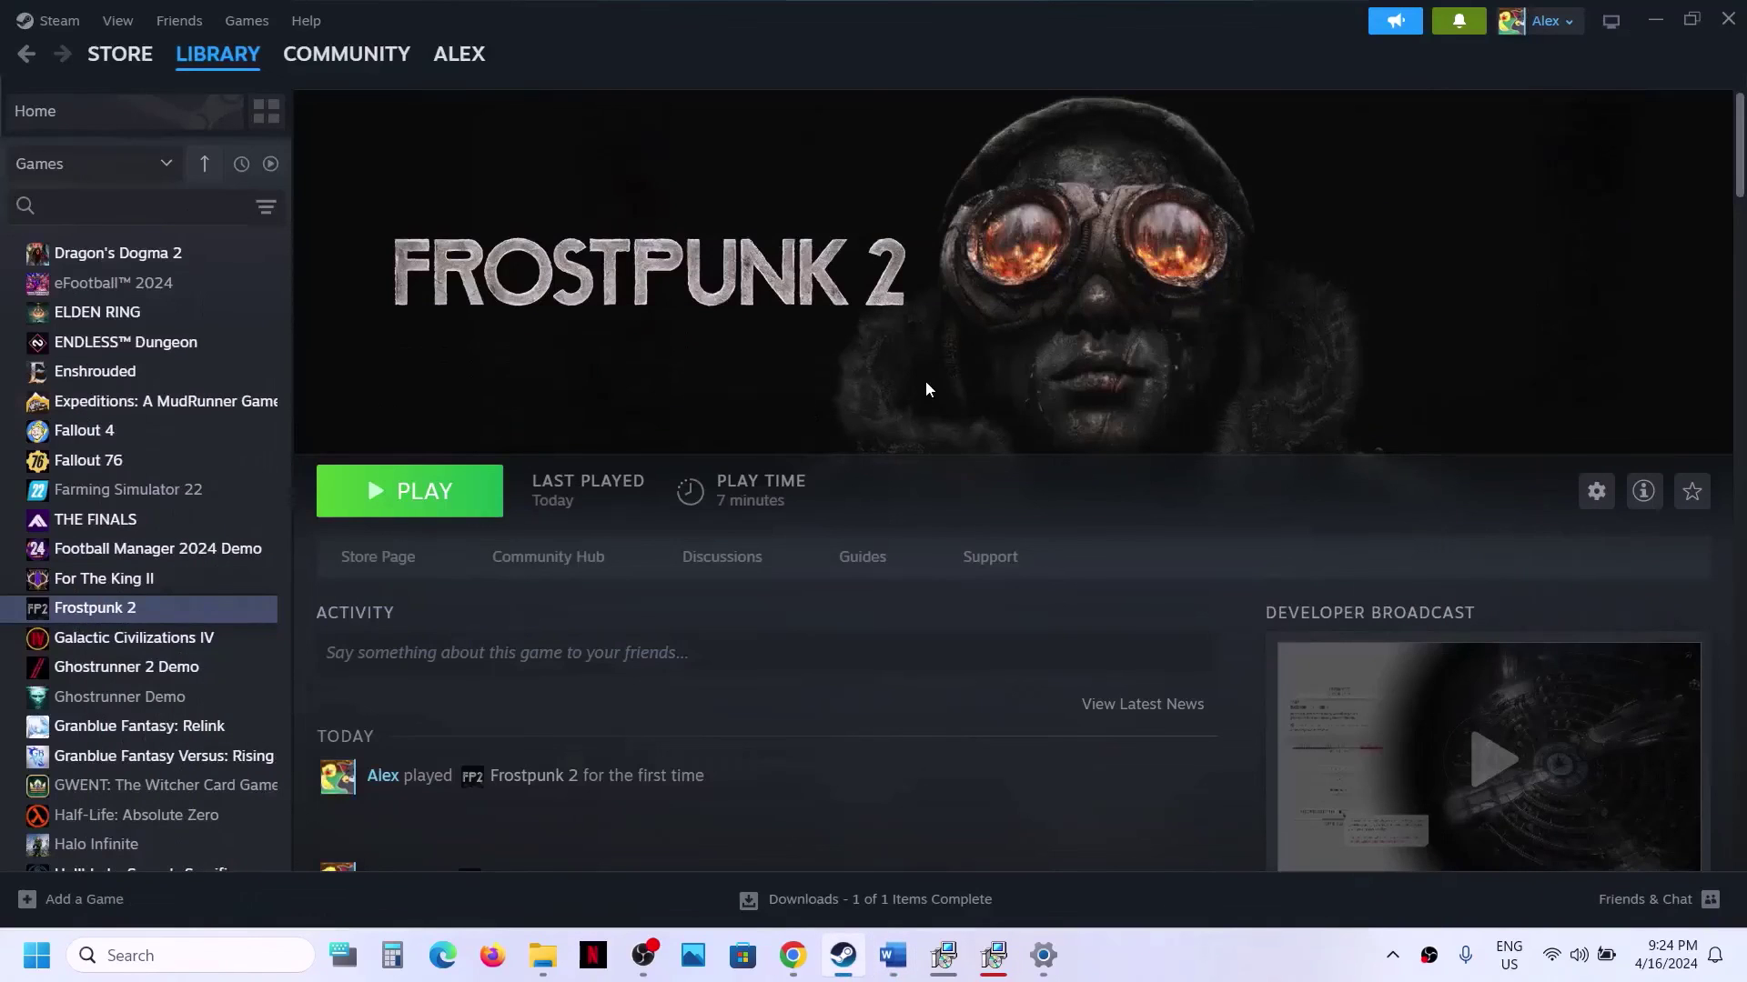